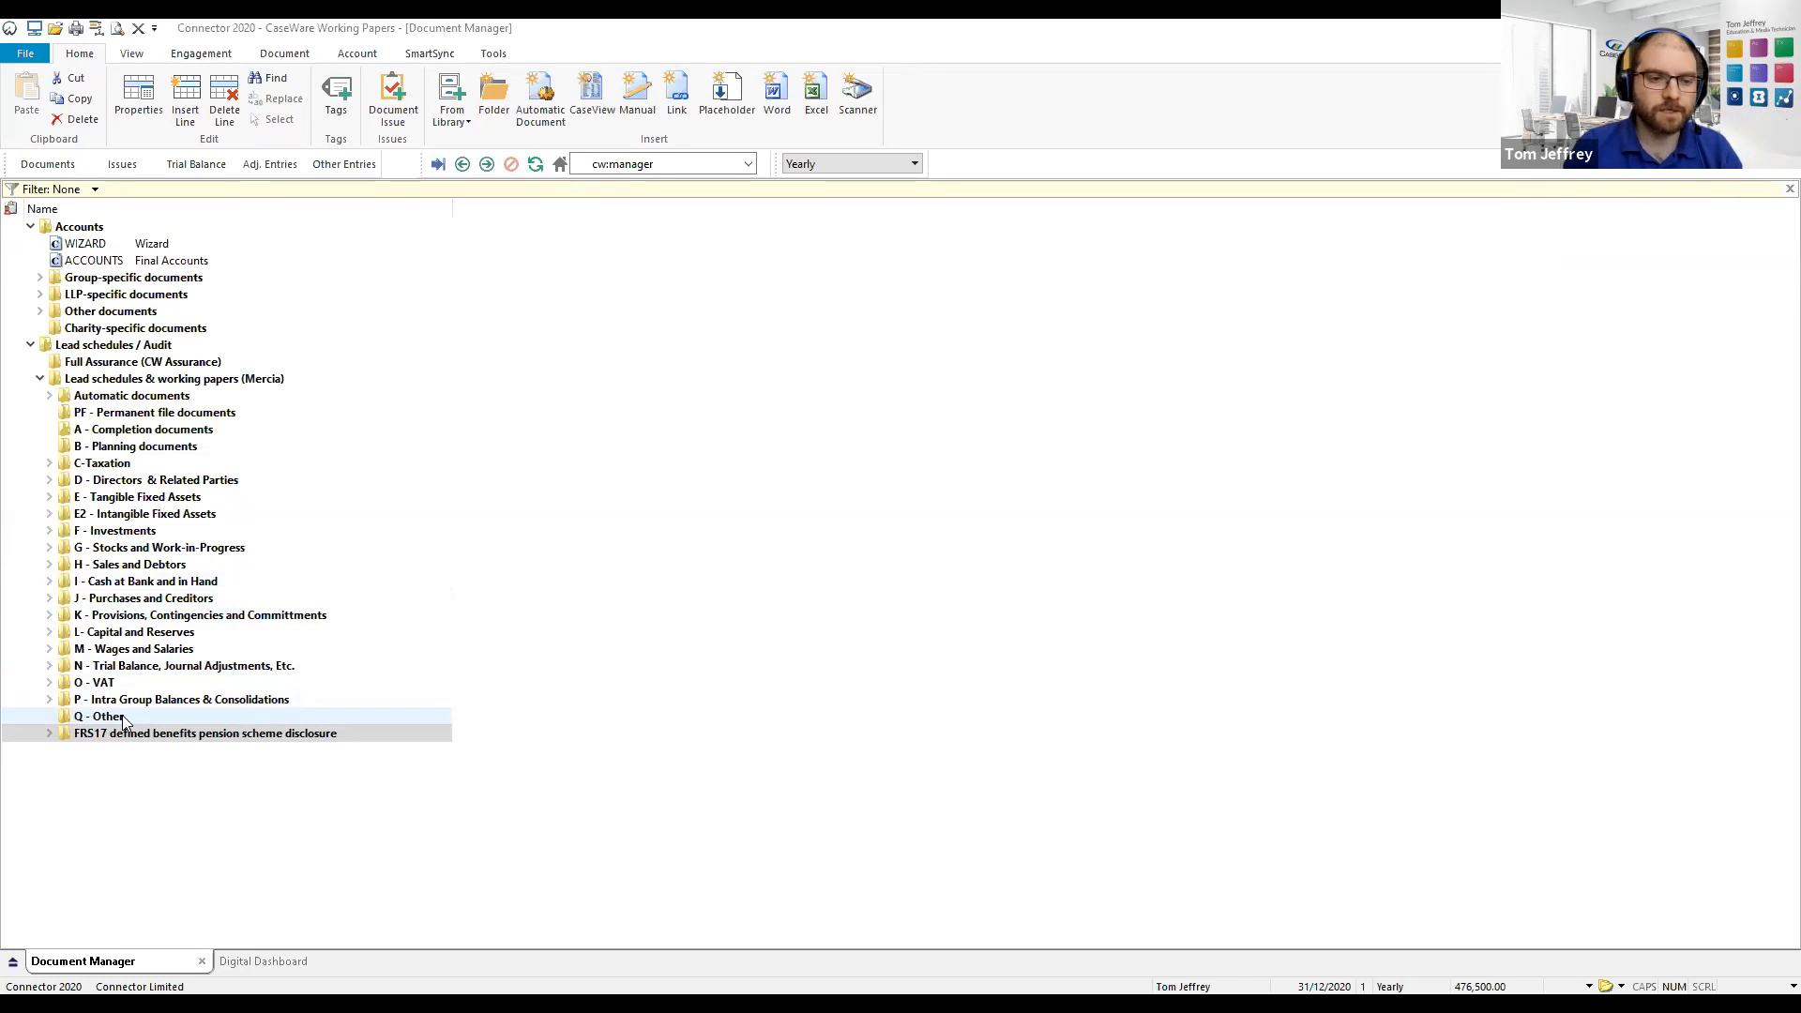
Create a new Excel workbook document numbered Q1 and named Gross Profit Analysis in the Q - Other folder
left_click(117, 718)
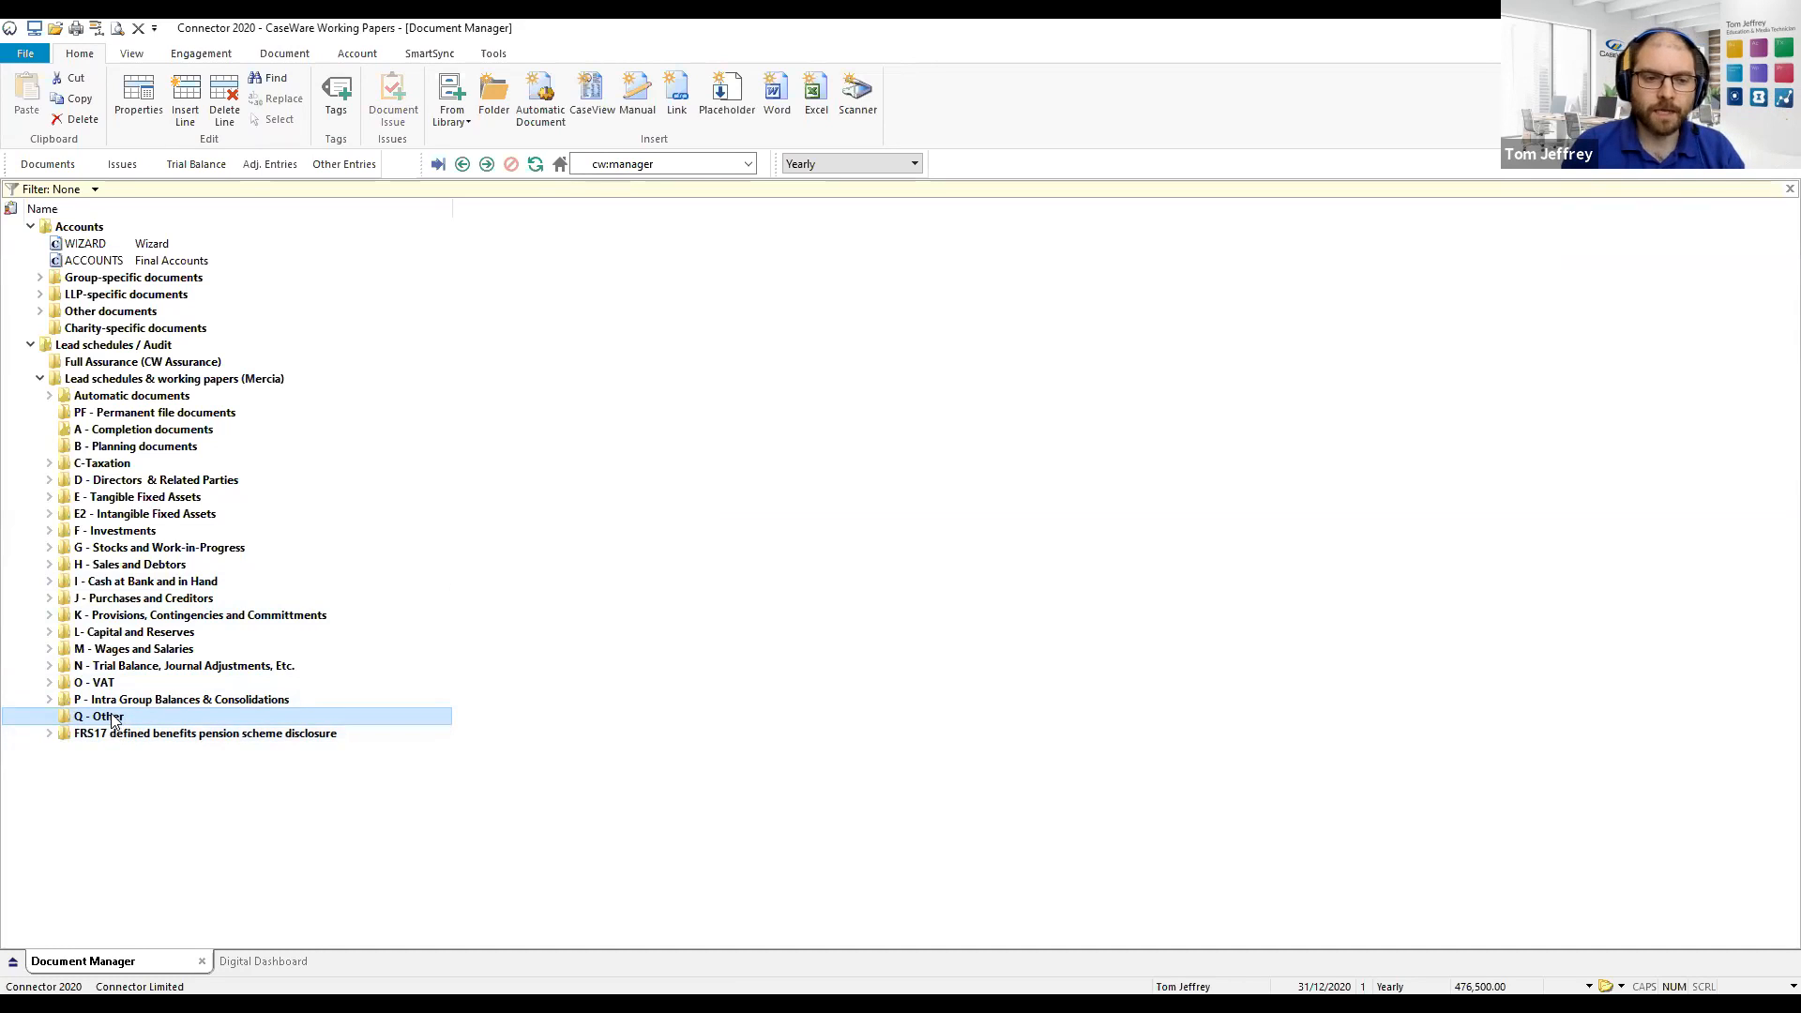
right_click(113, 719)
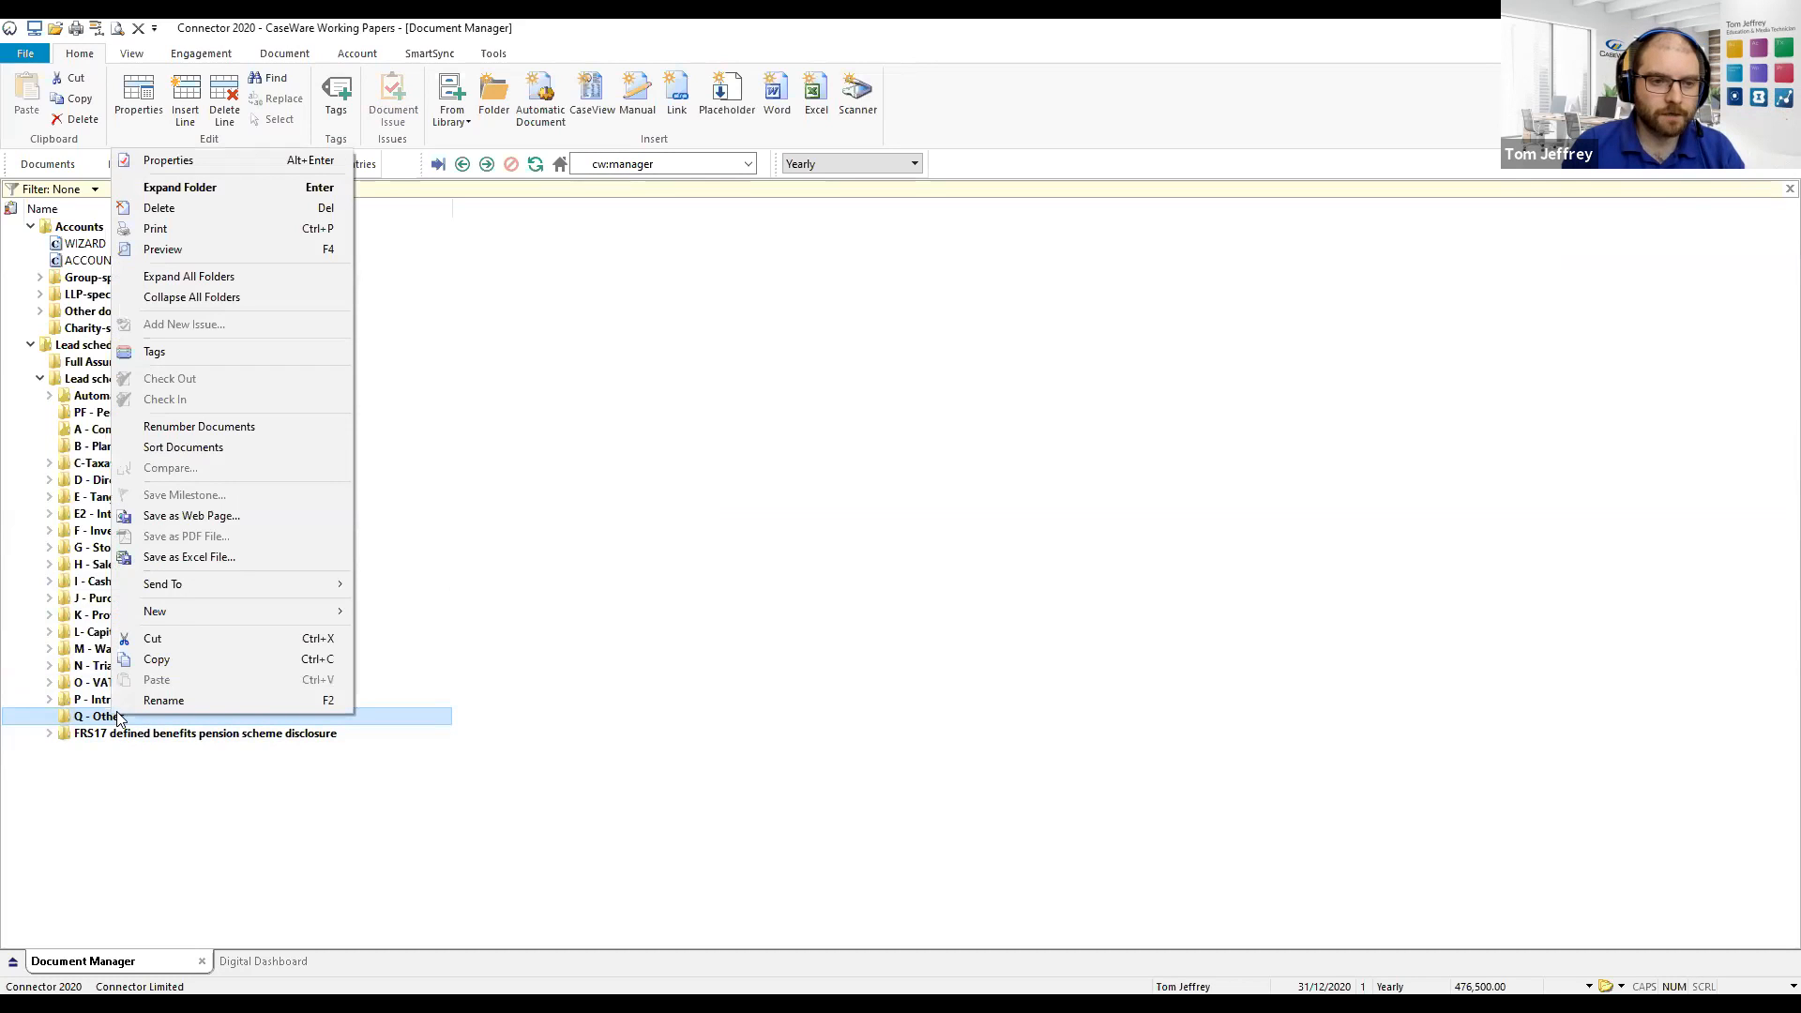
mouse_move(238, 613)
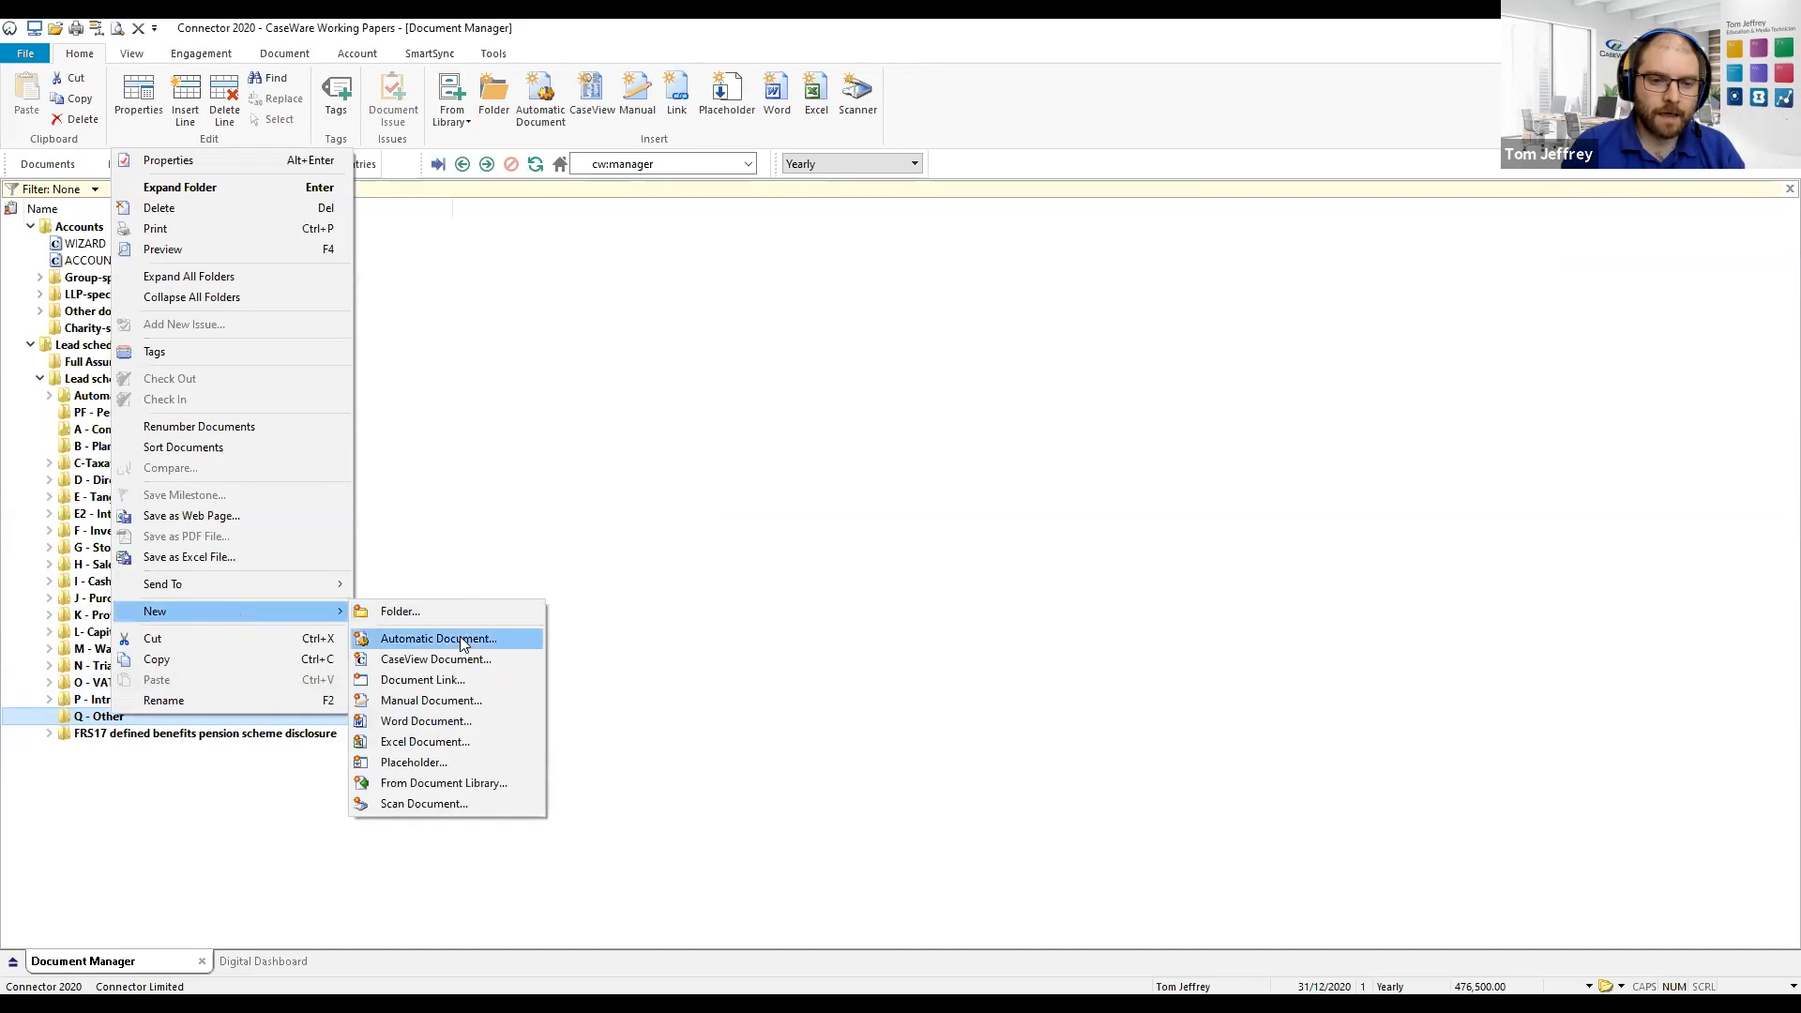
left_click(581, 733)
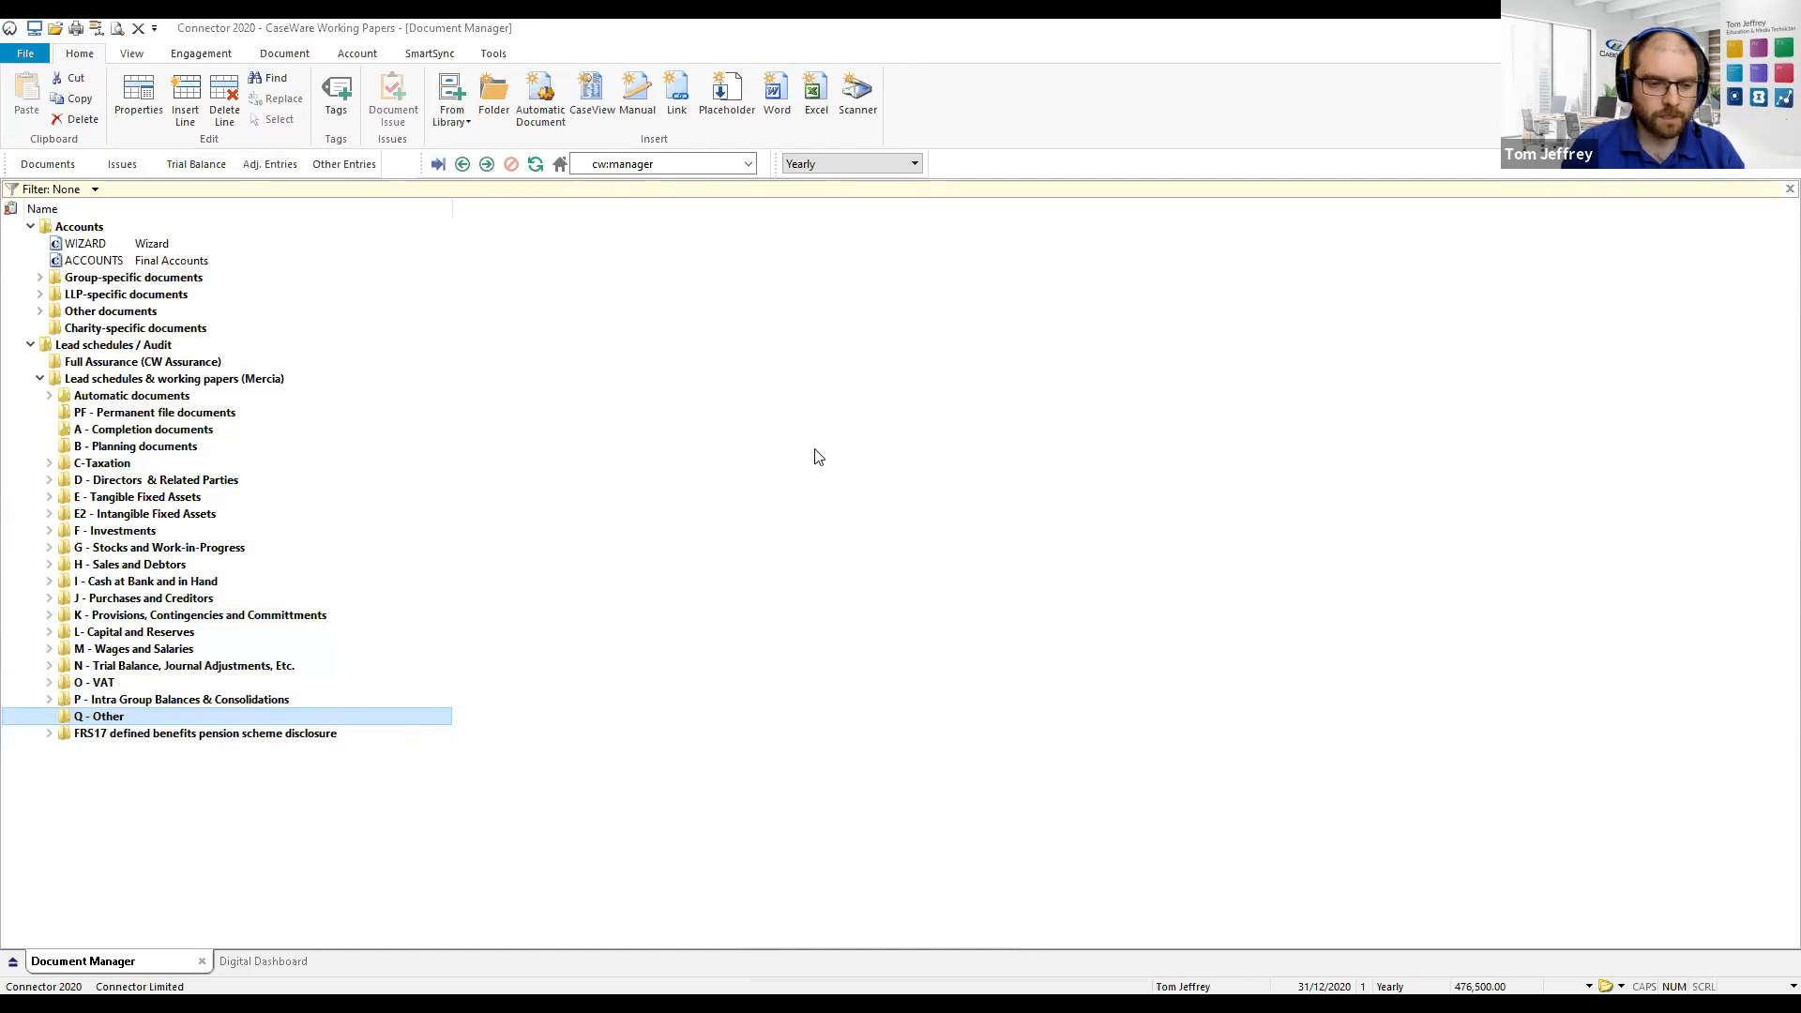
type("Q1")
left_click(951, 388)
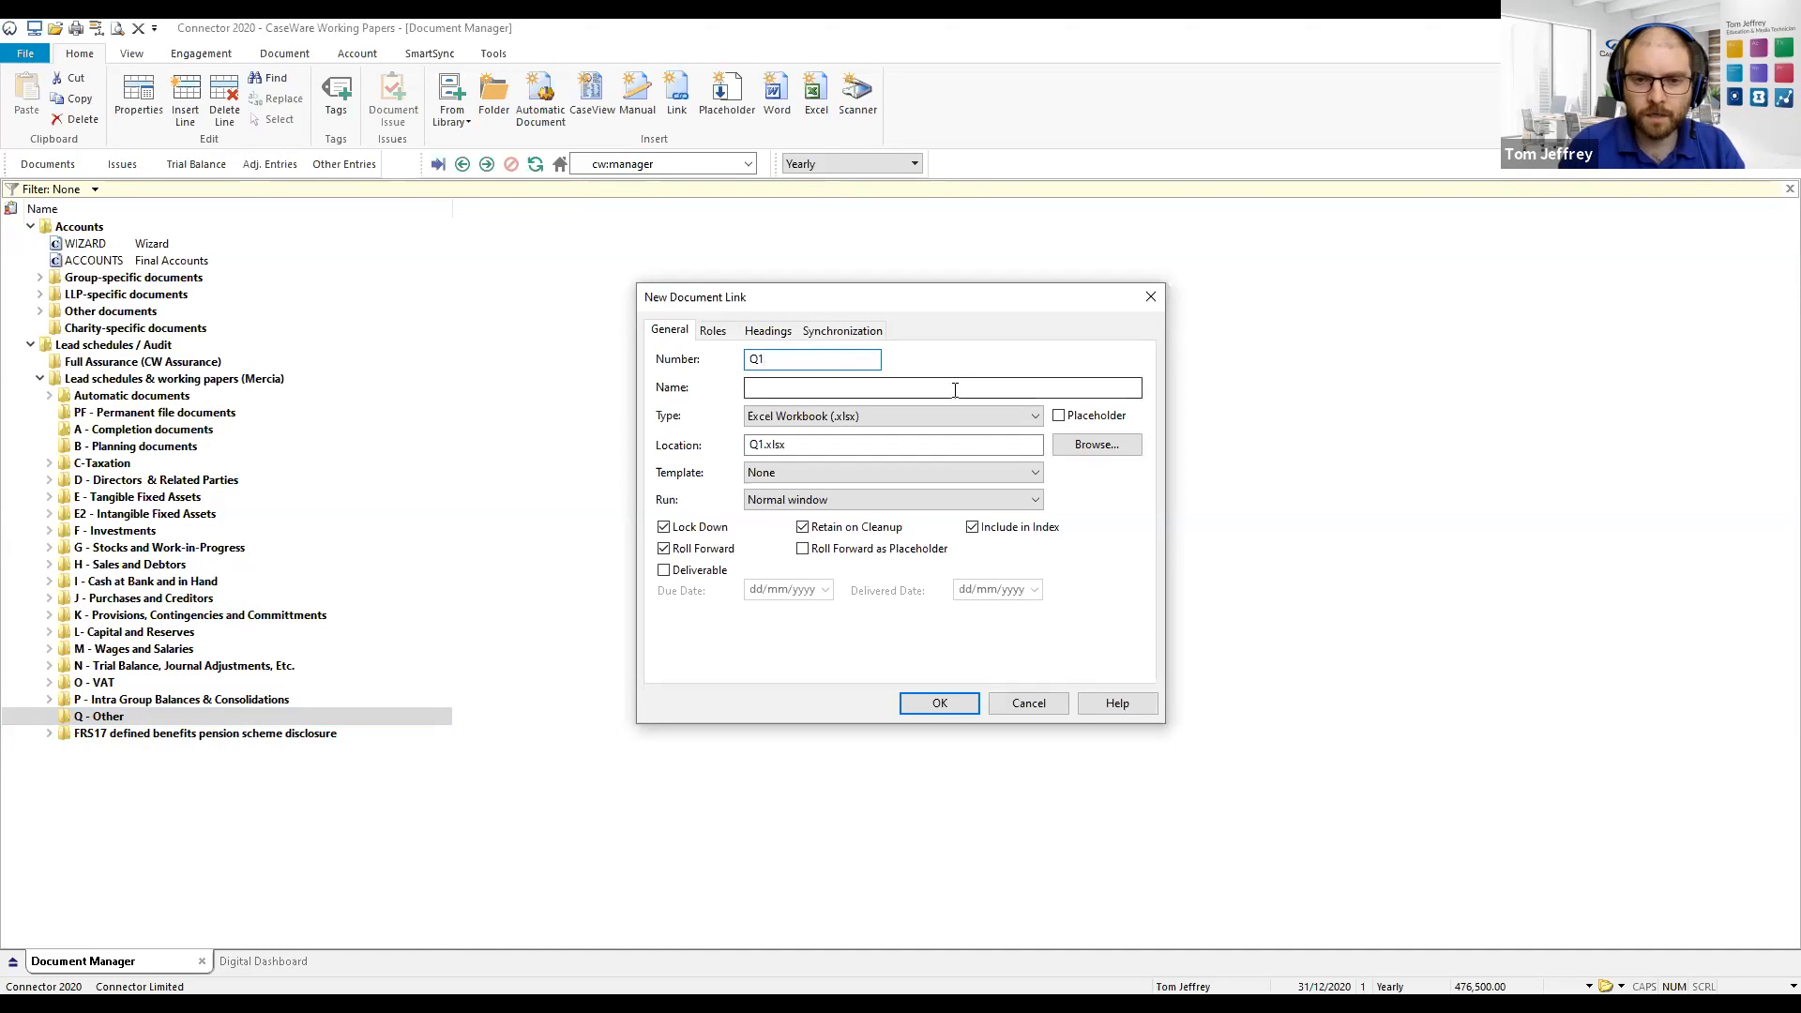
type("Gross Profit Analysis")
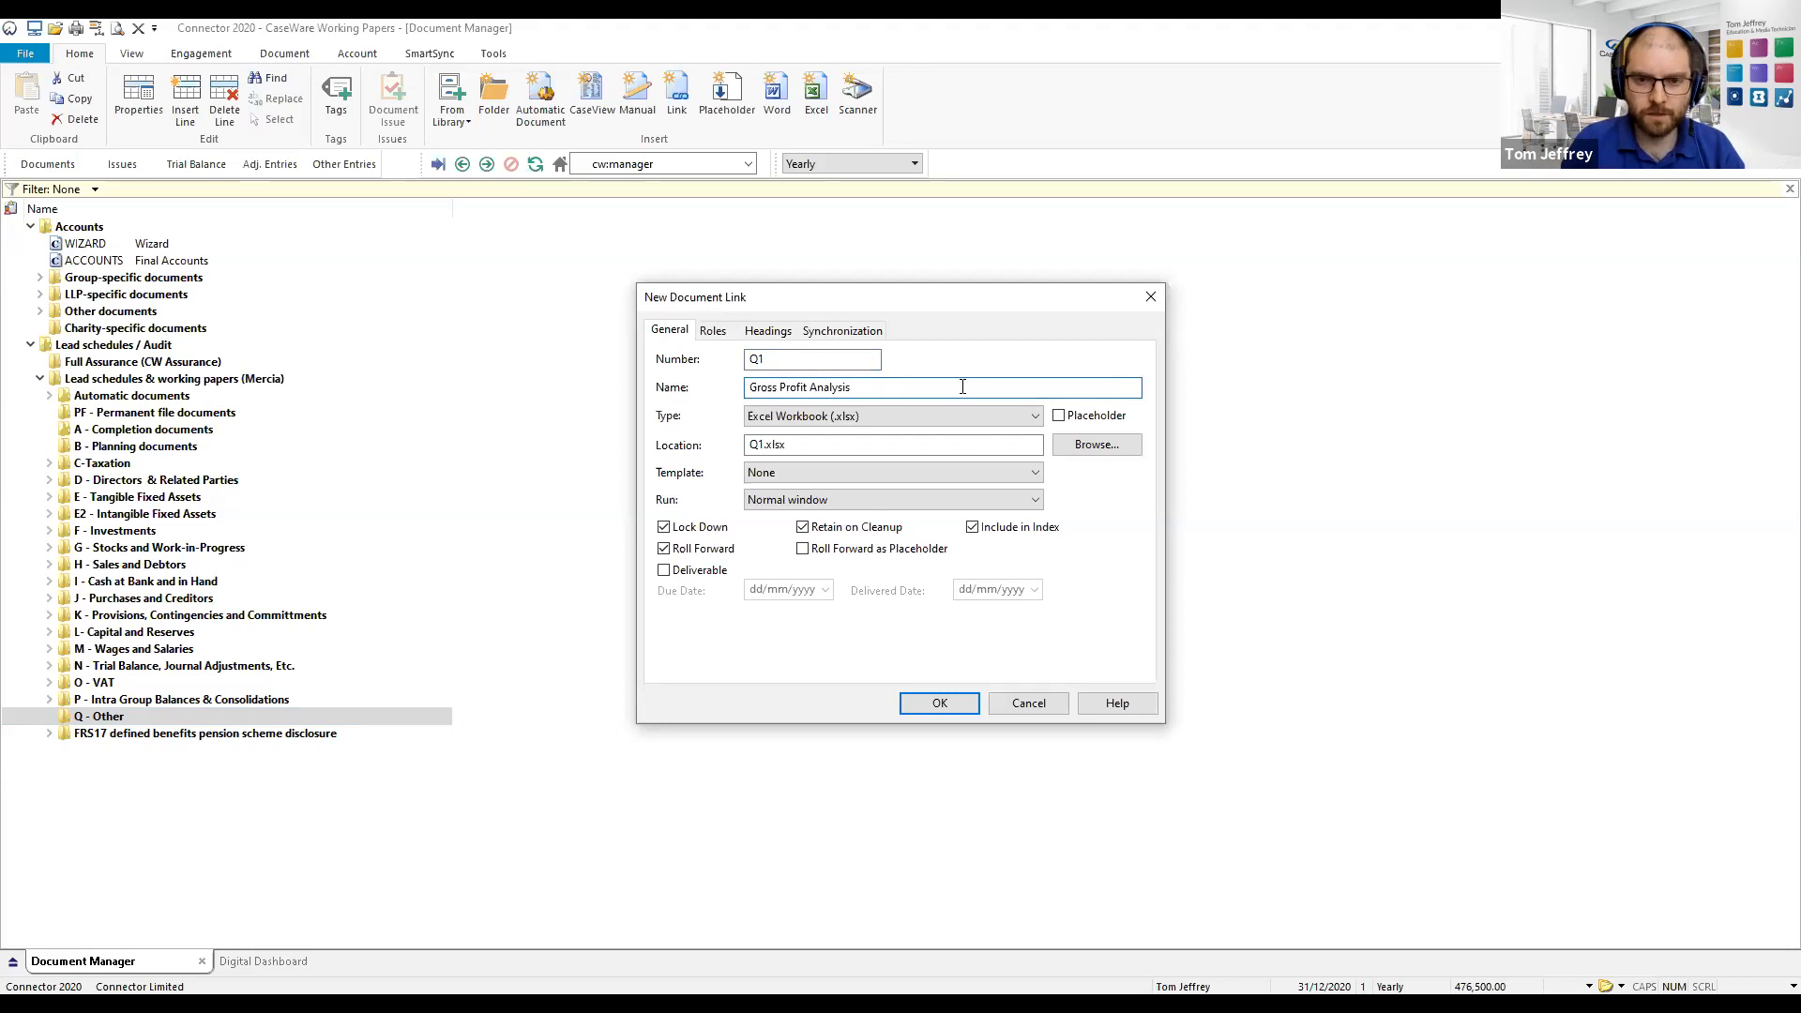
left_click(951, 696)
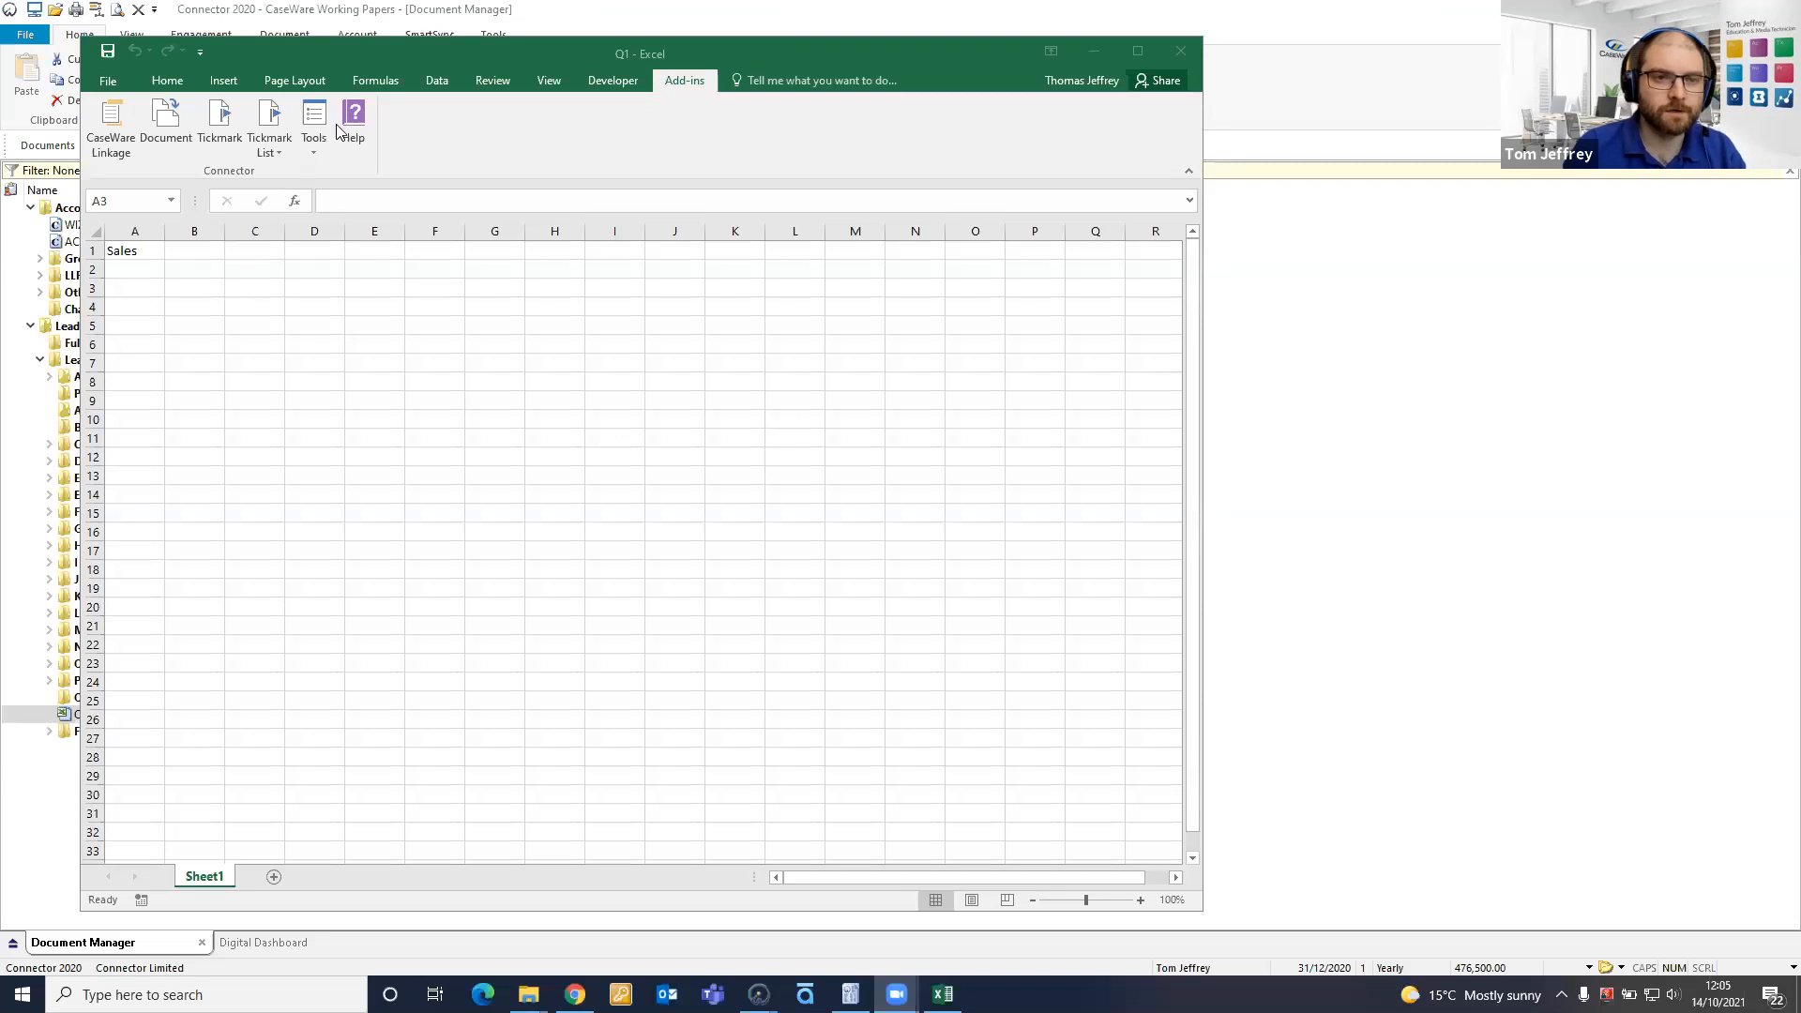
Start CaseWare Linkage for cell A3 of the Q1 workbook and enlarge the connector window to show its full lists
left_click_drag(394, 57, 688, 75)
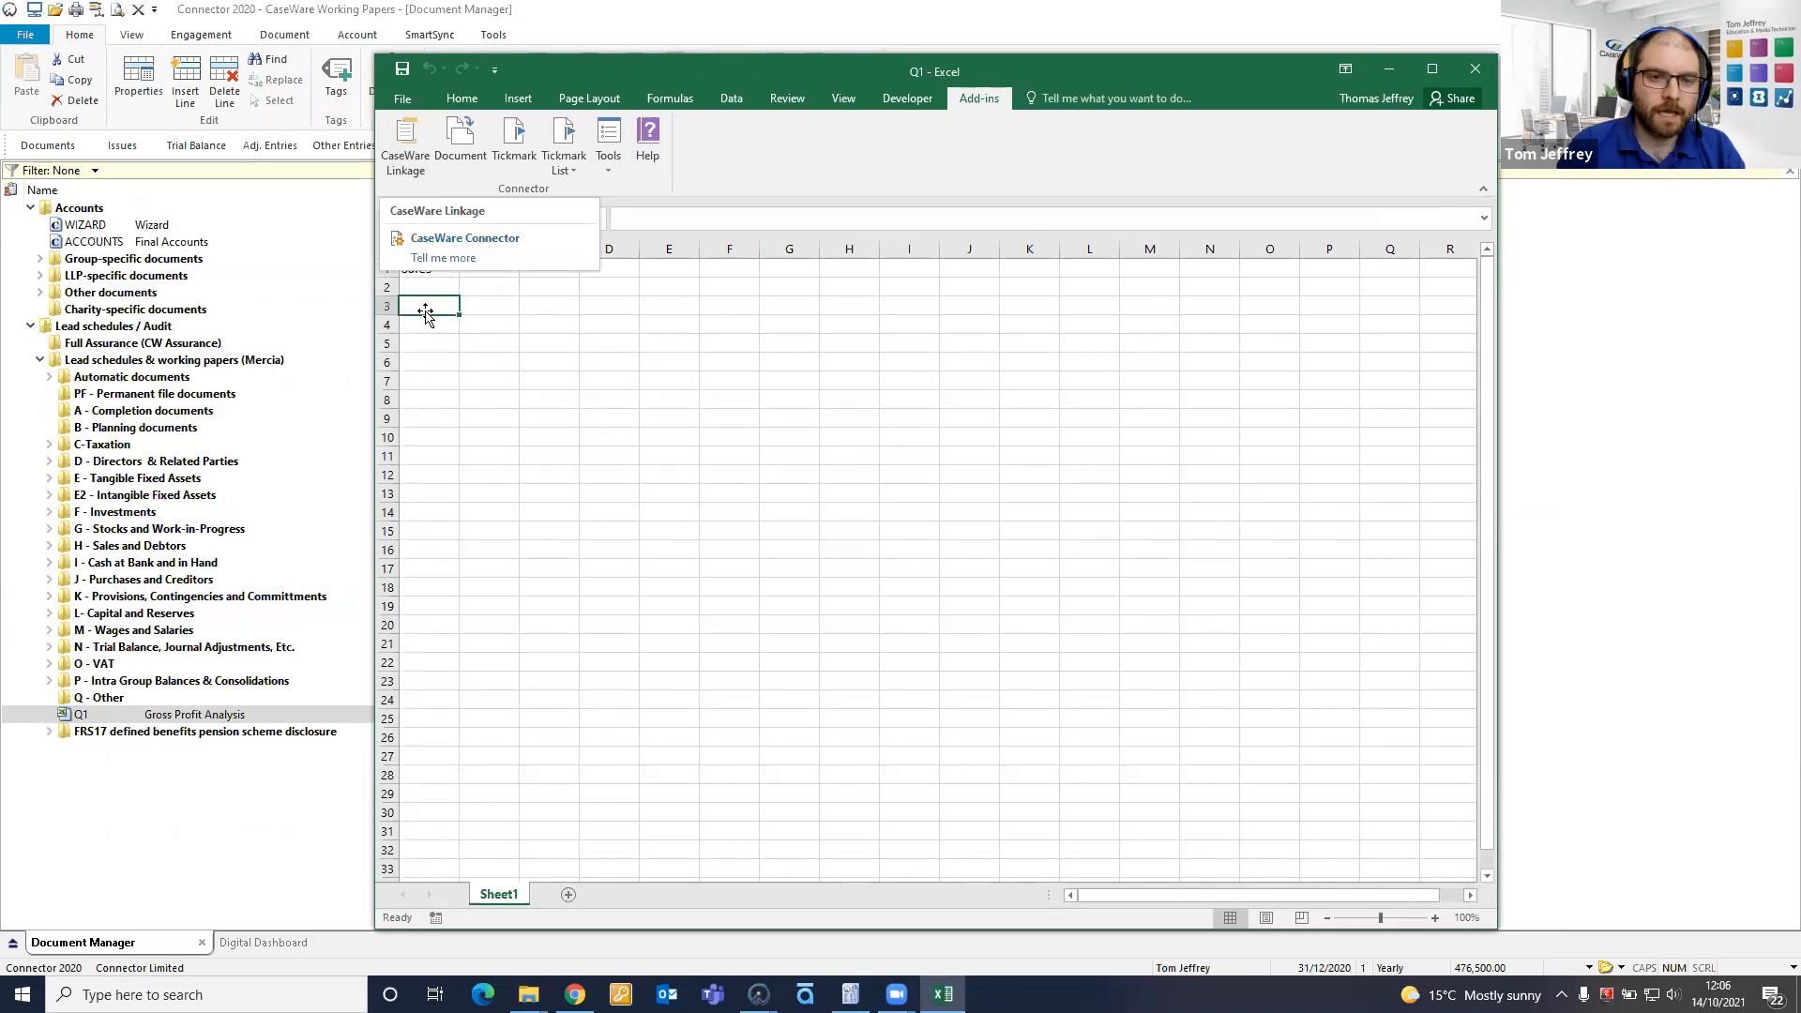
left_click(398, 140)
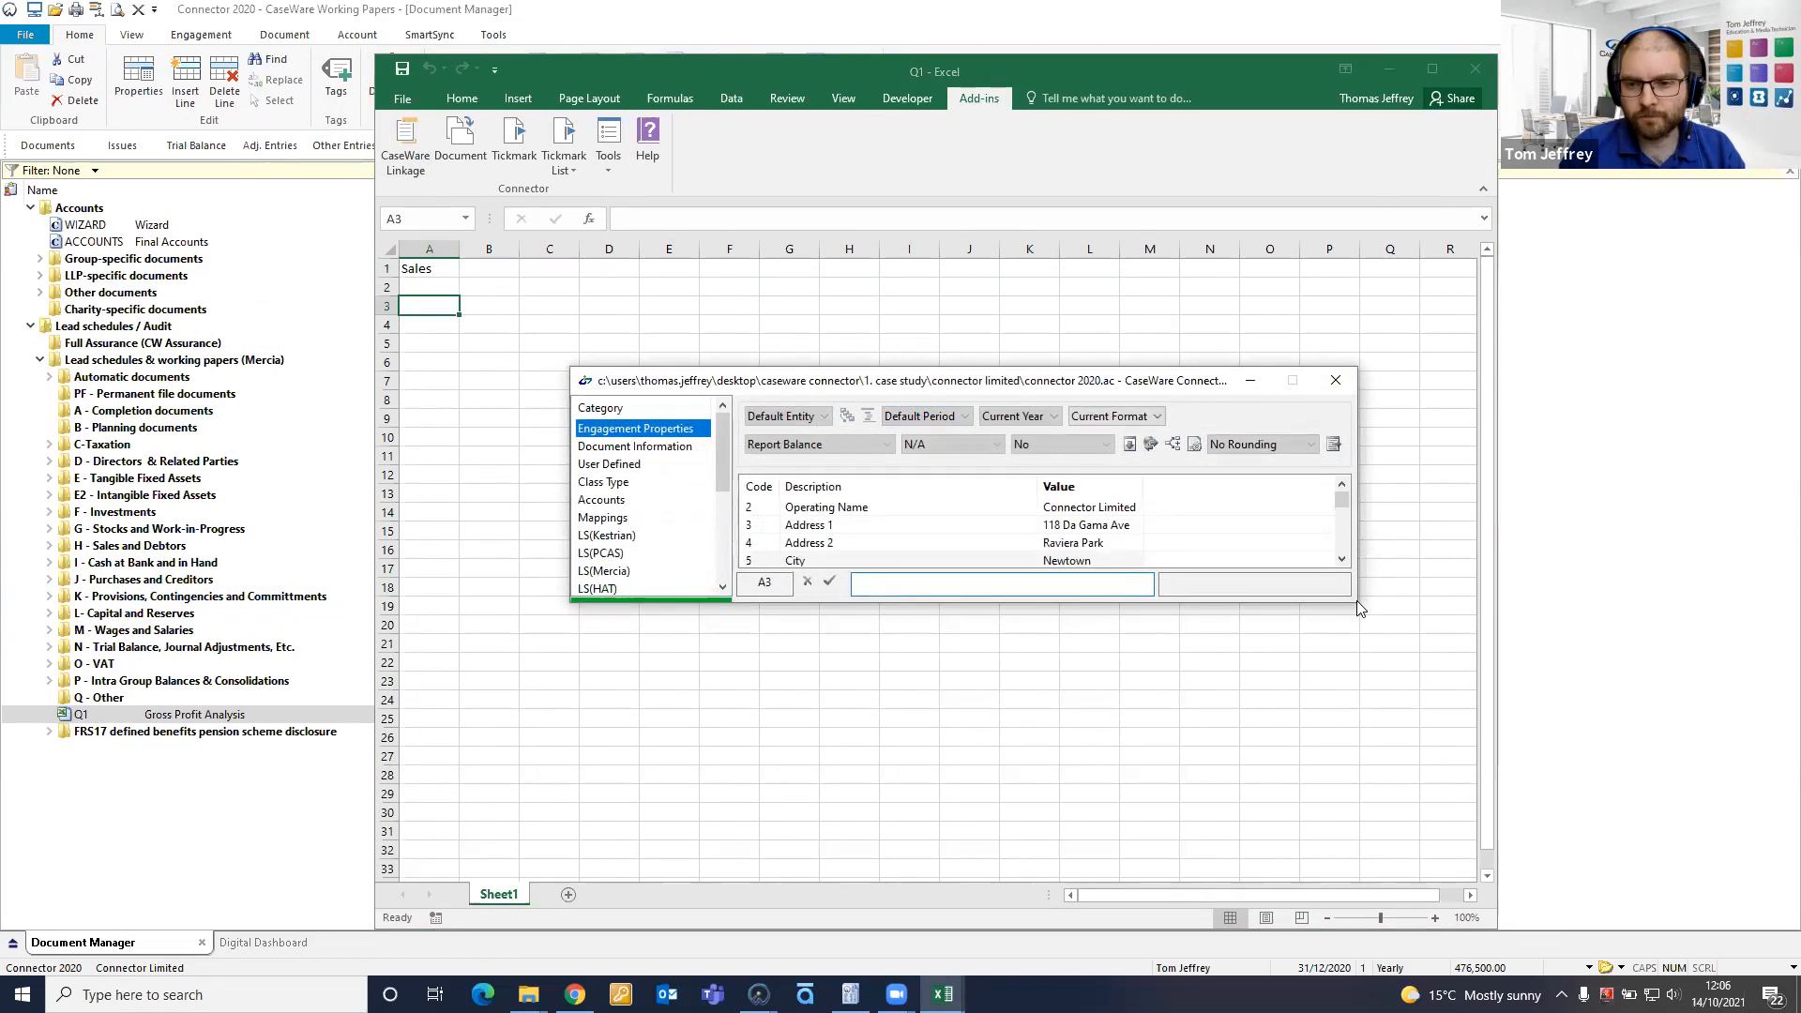
left_click_drag(1354, 601, 1717, 933)
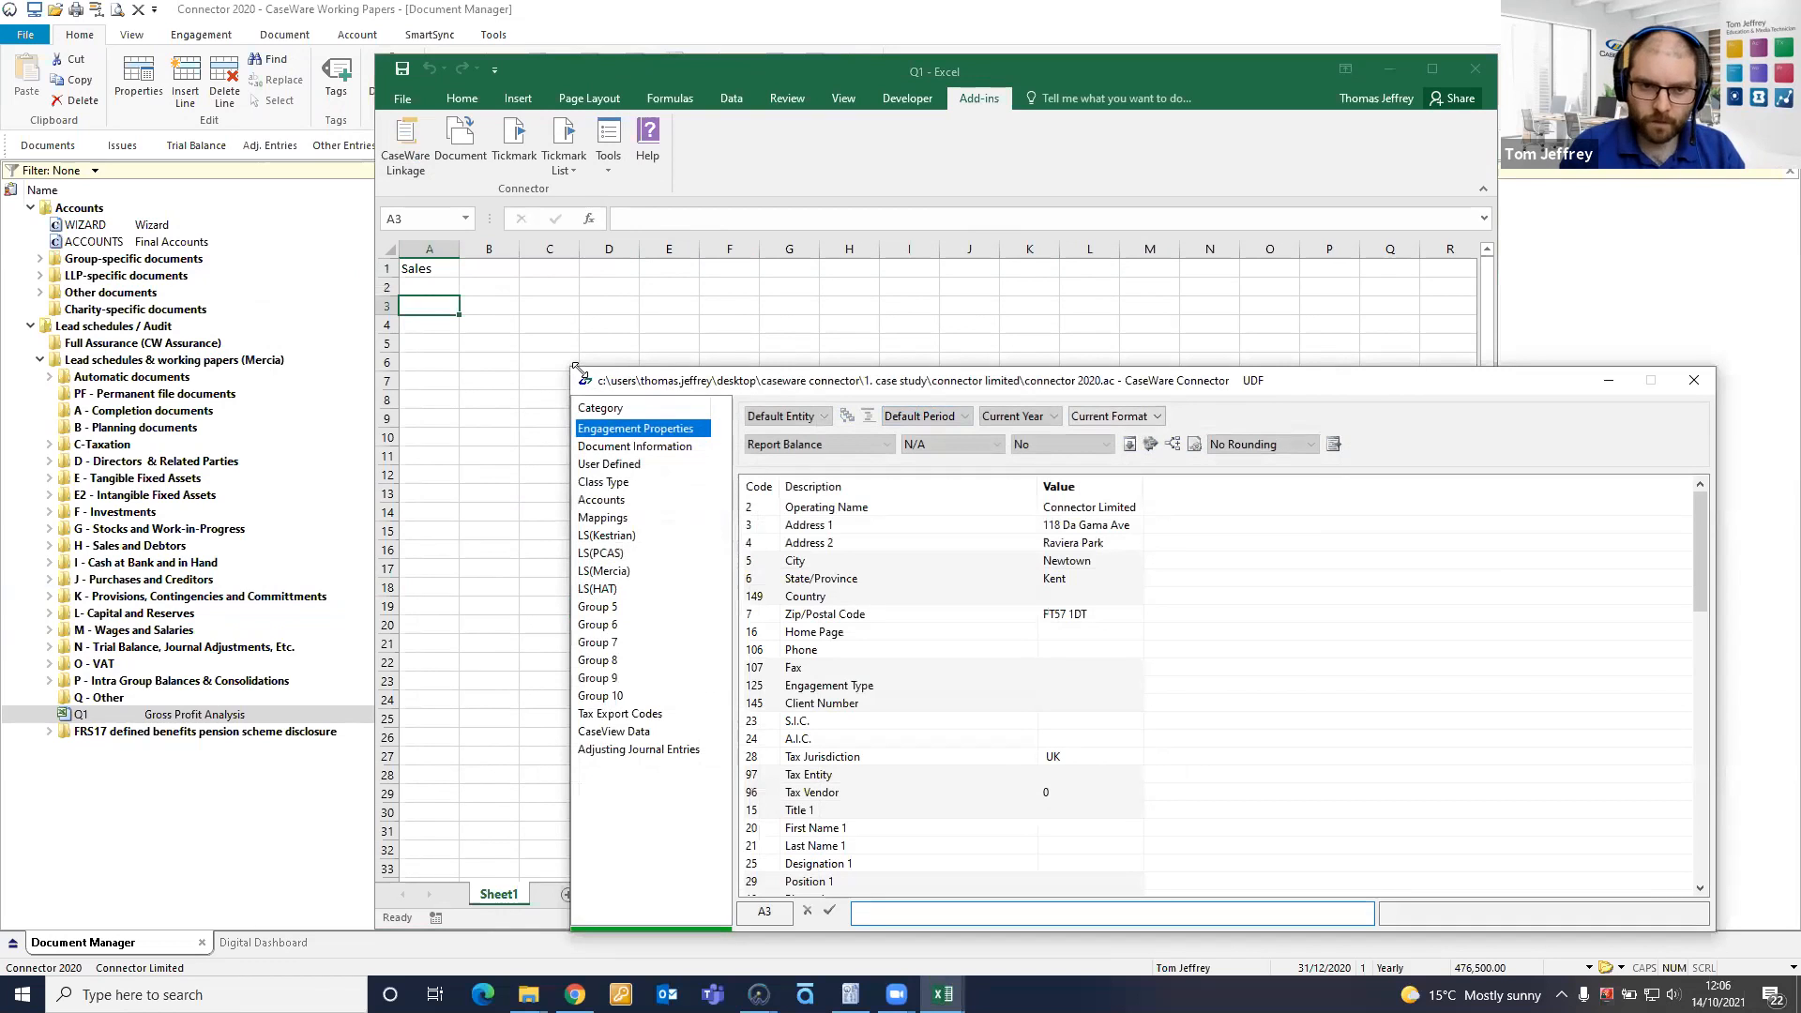
left_click_drag(580, 370, 369, 93)
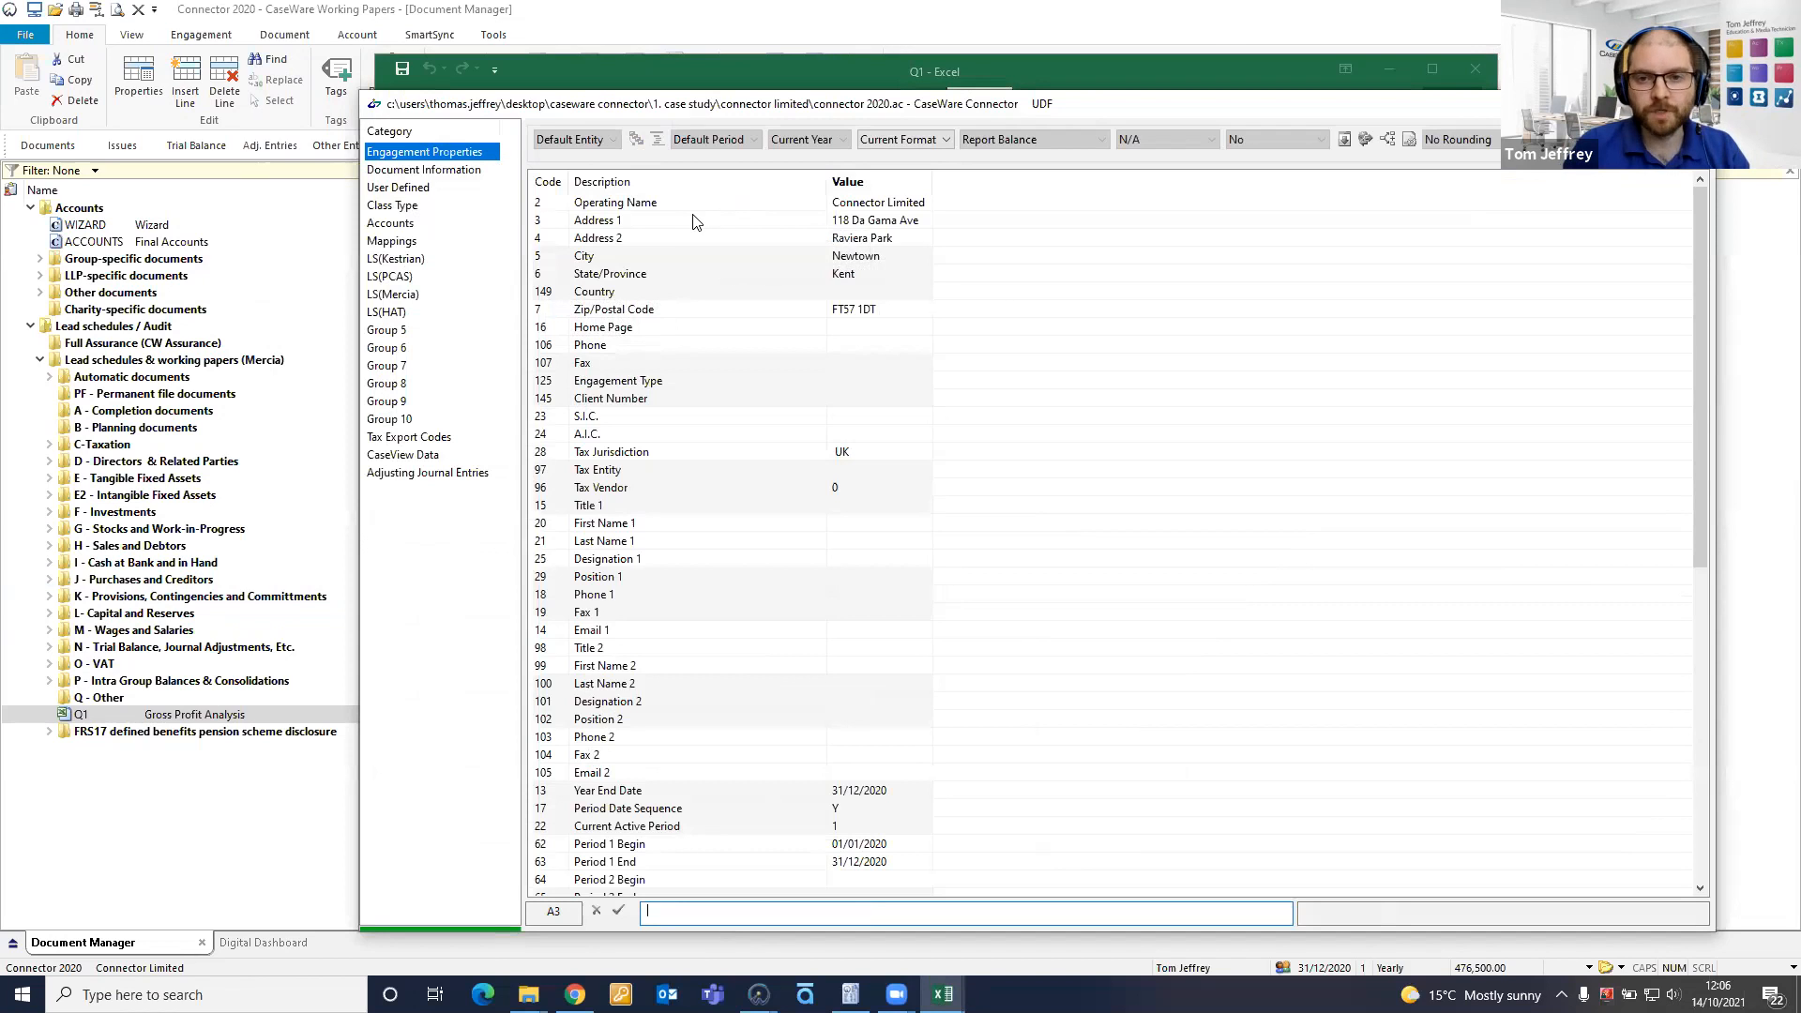
left_click_drag(791, 106, 689, 83)
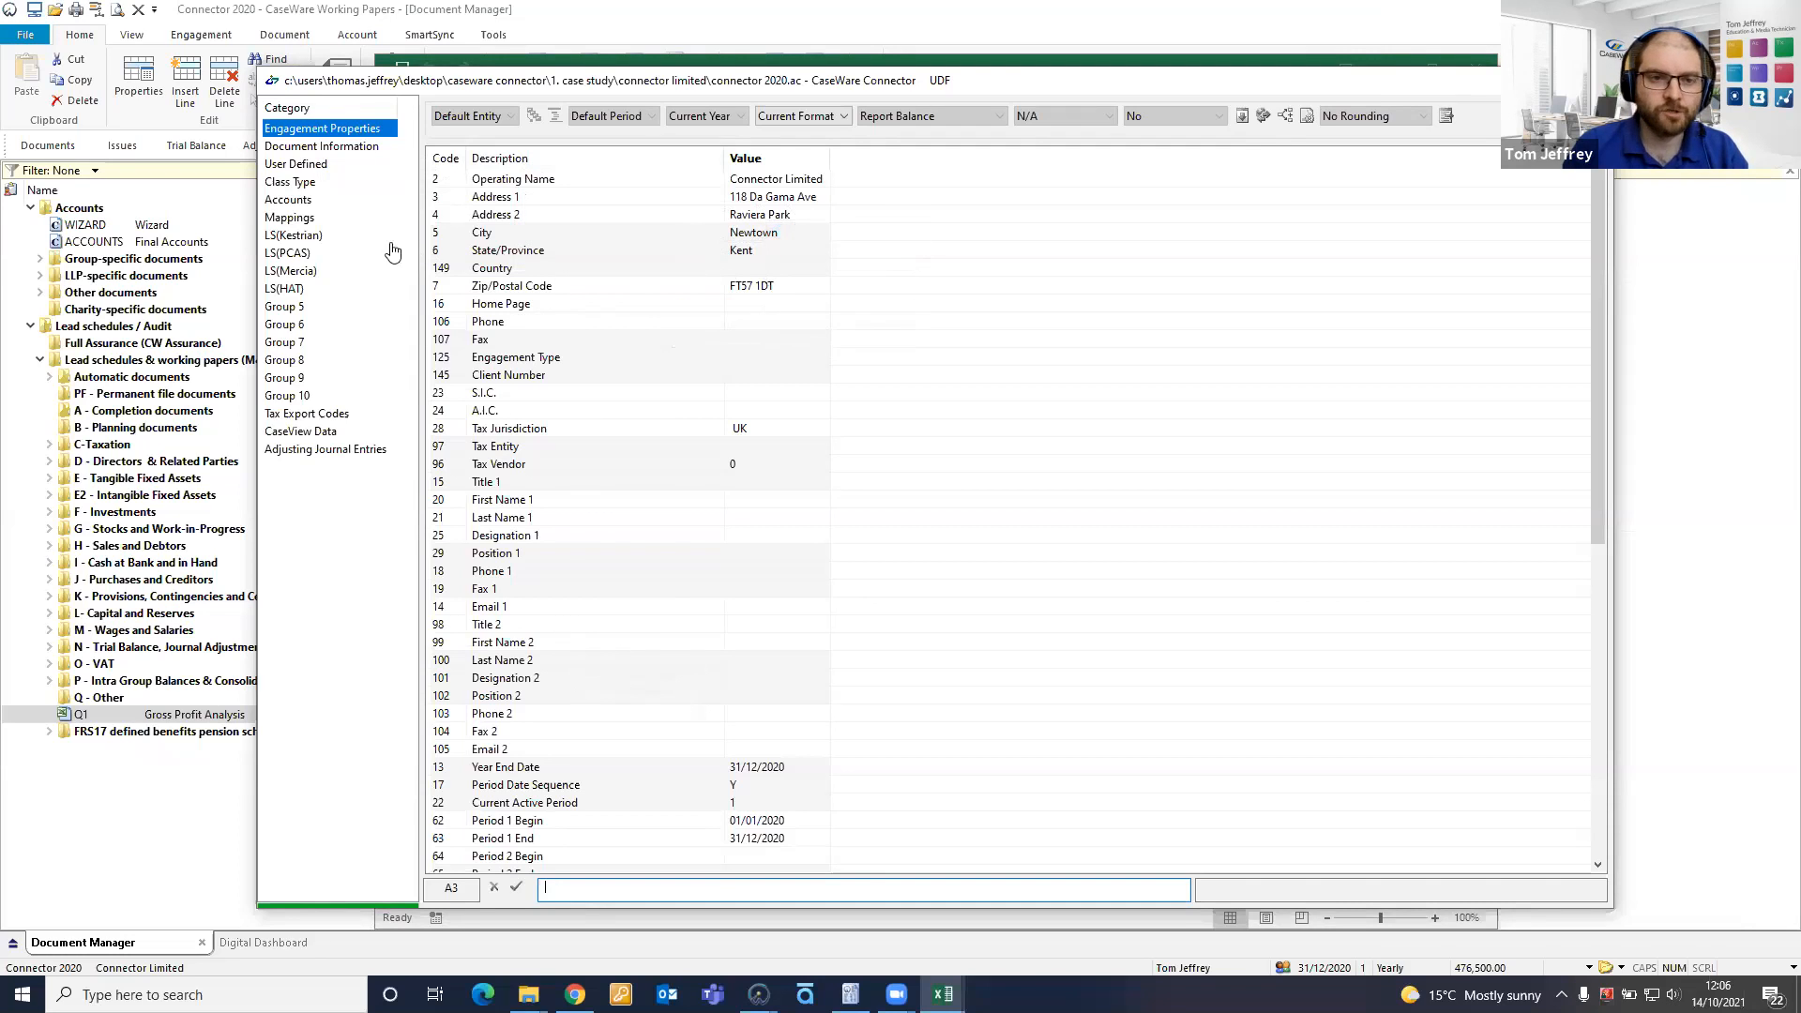
Look through the Accounts category in the connector and switch the list to Mappings
left_click(305, 201)
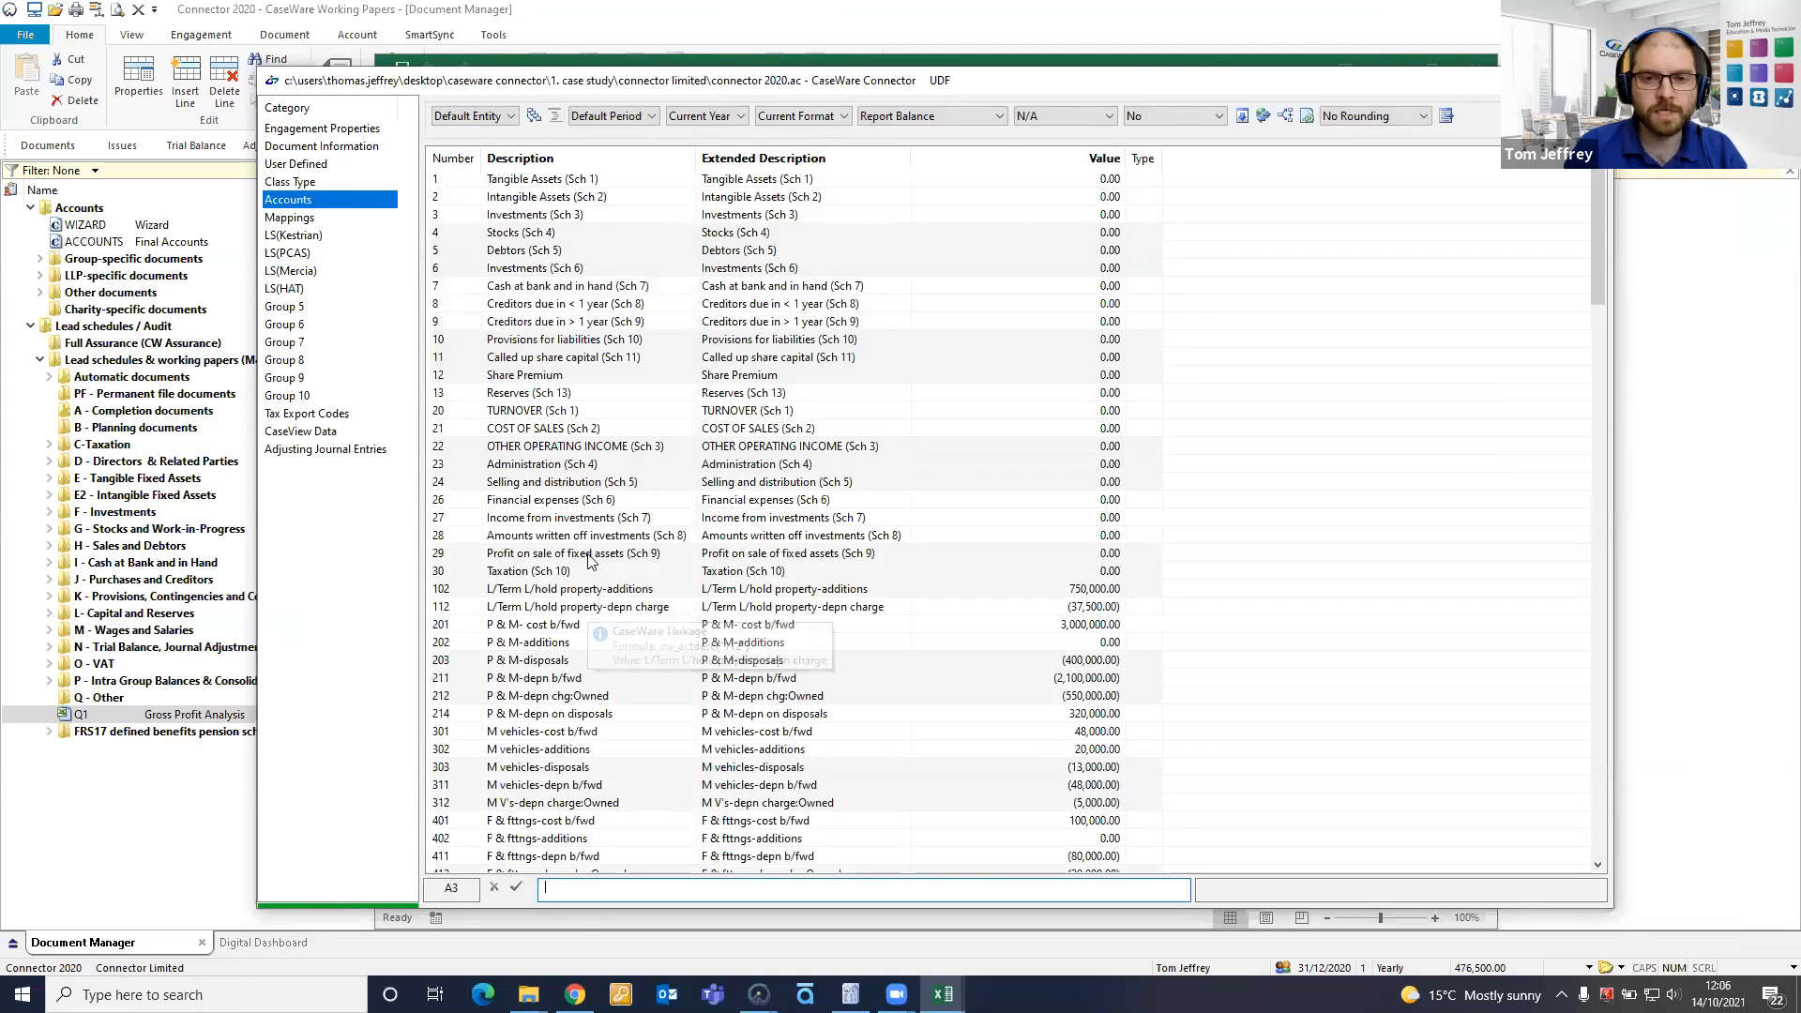
left_click(292, 218)
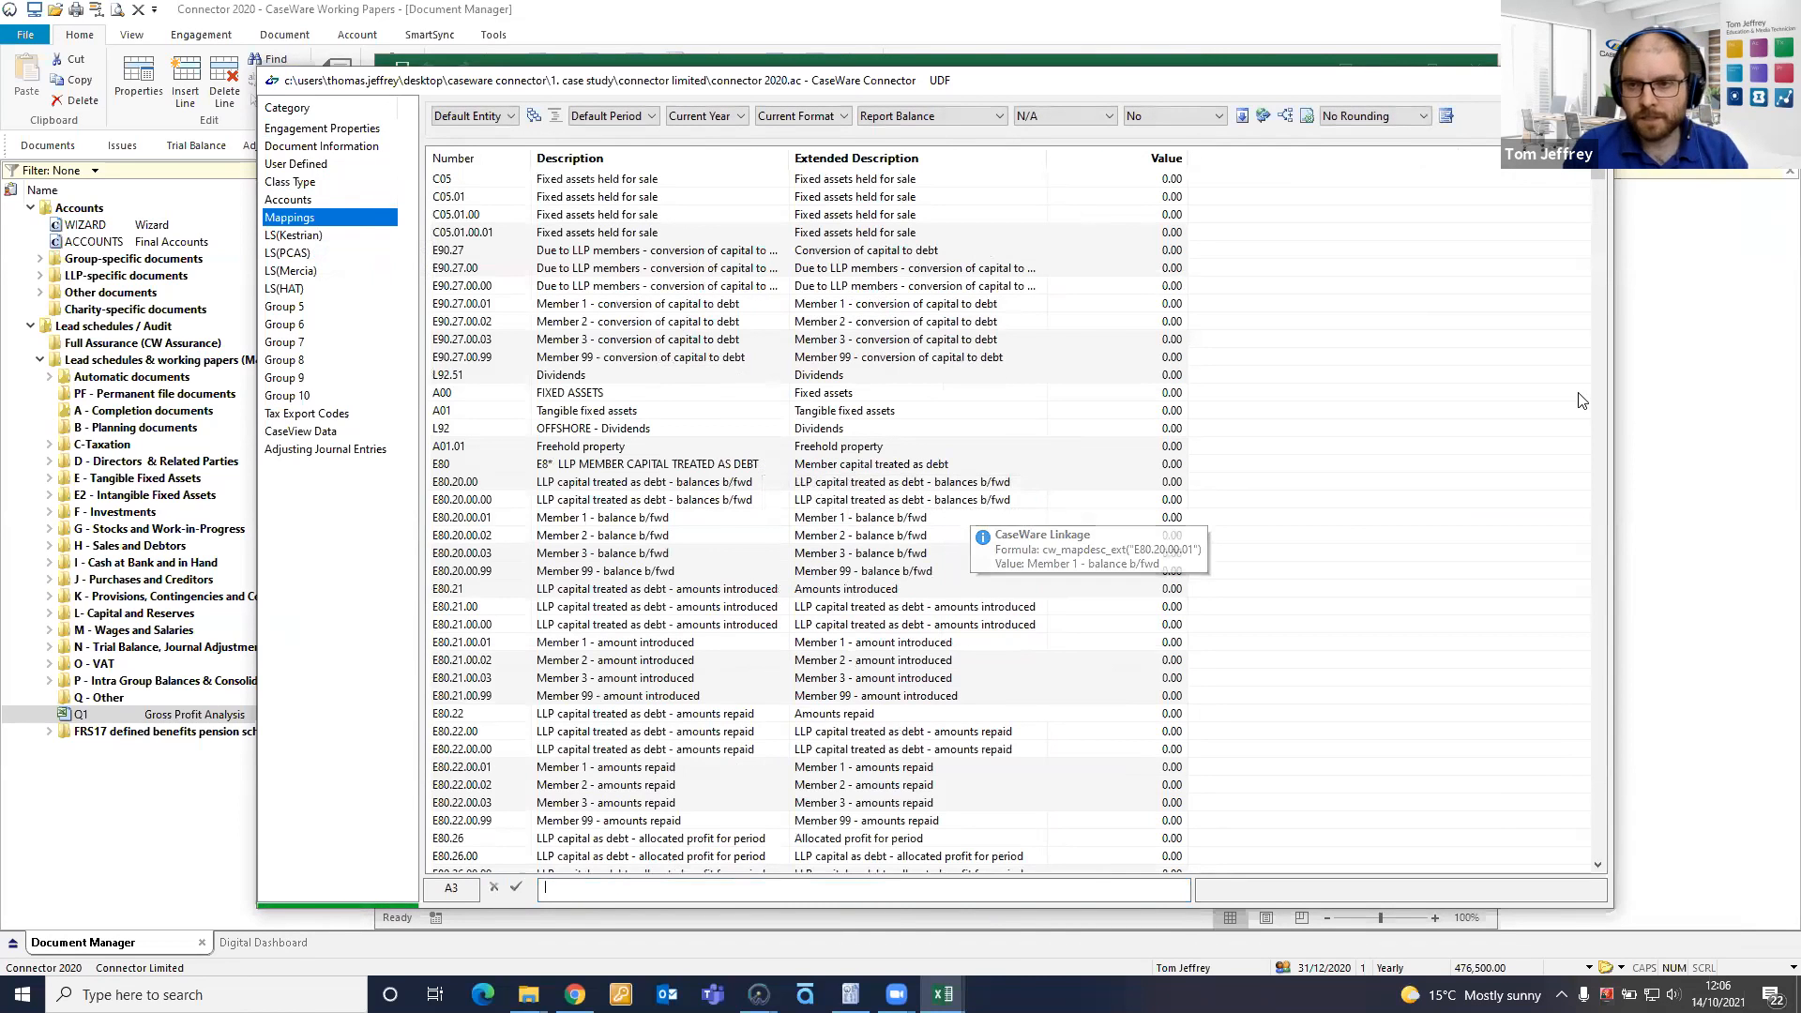
mouse_move(1602, 181)
left_mouse_down()
mouse_move(1598, 335)
mouse_move(1589, 161)
left_mouse_up()
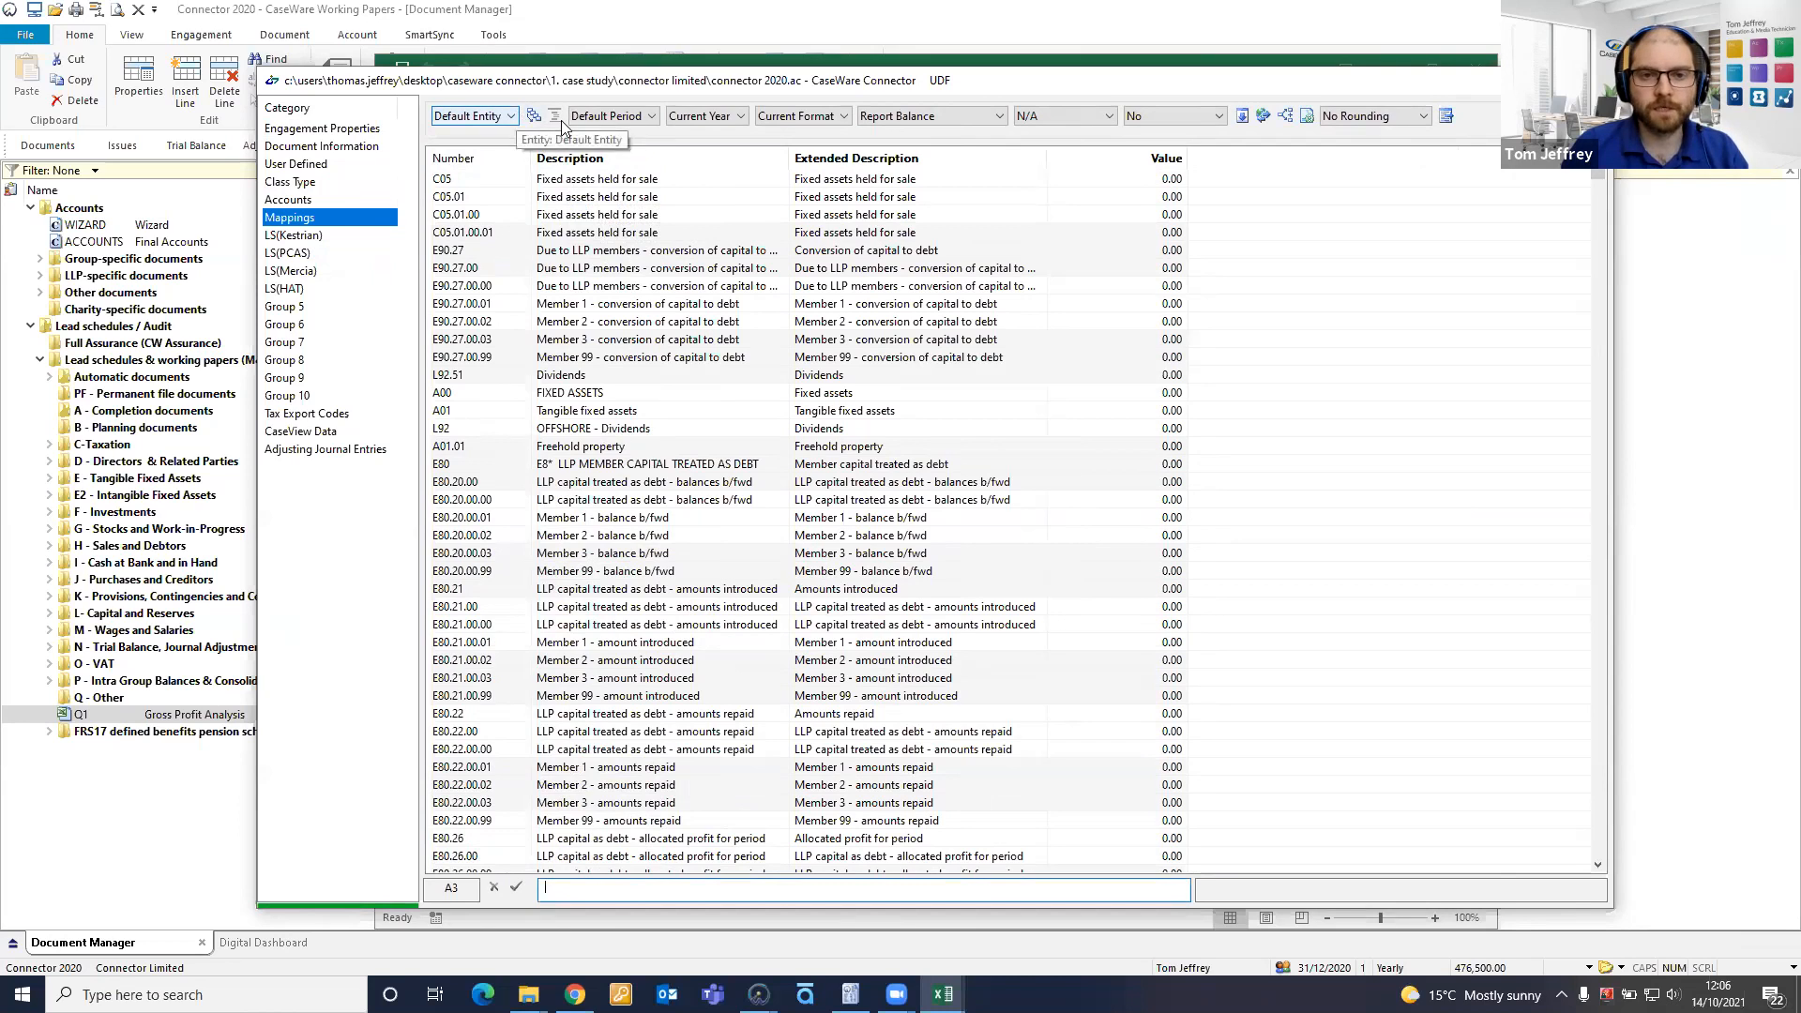
Examine the year, number format, balance type and rounding options available for linked values
left_click(714, 122)
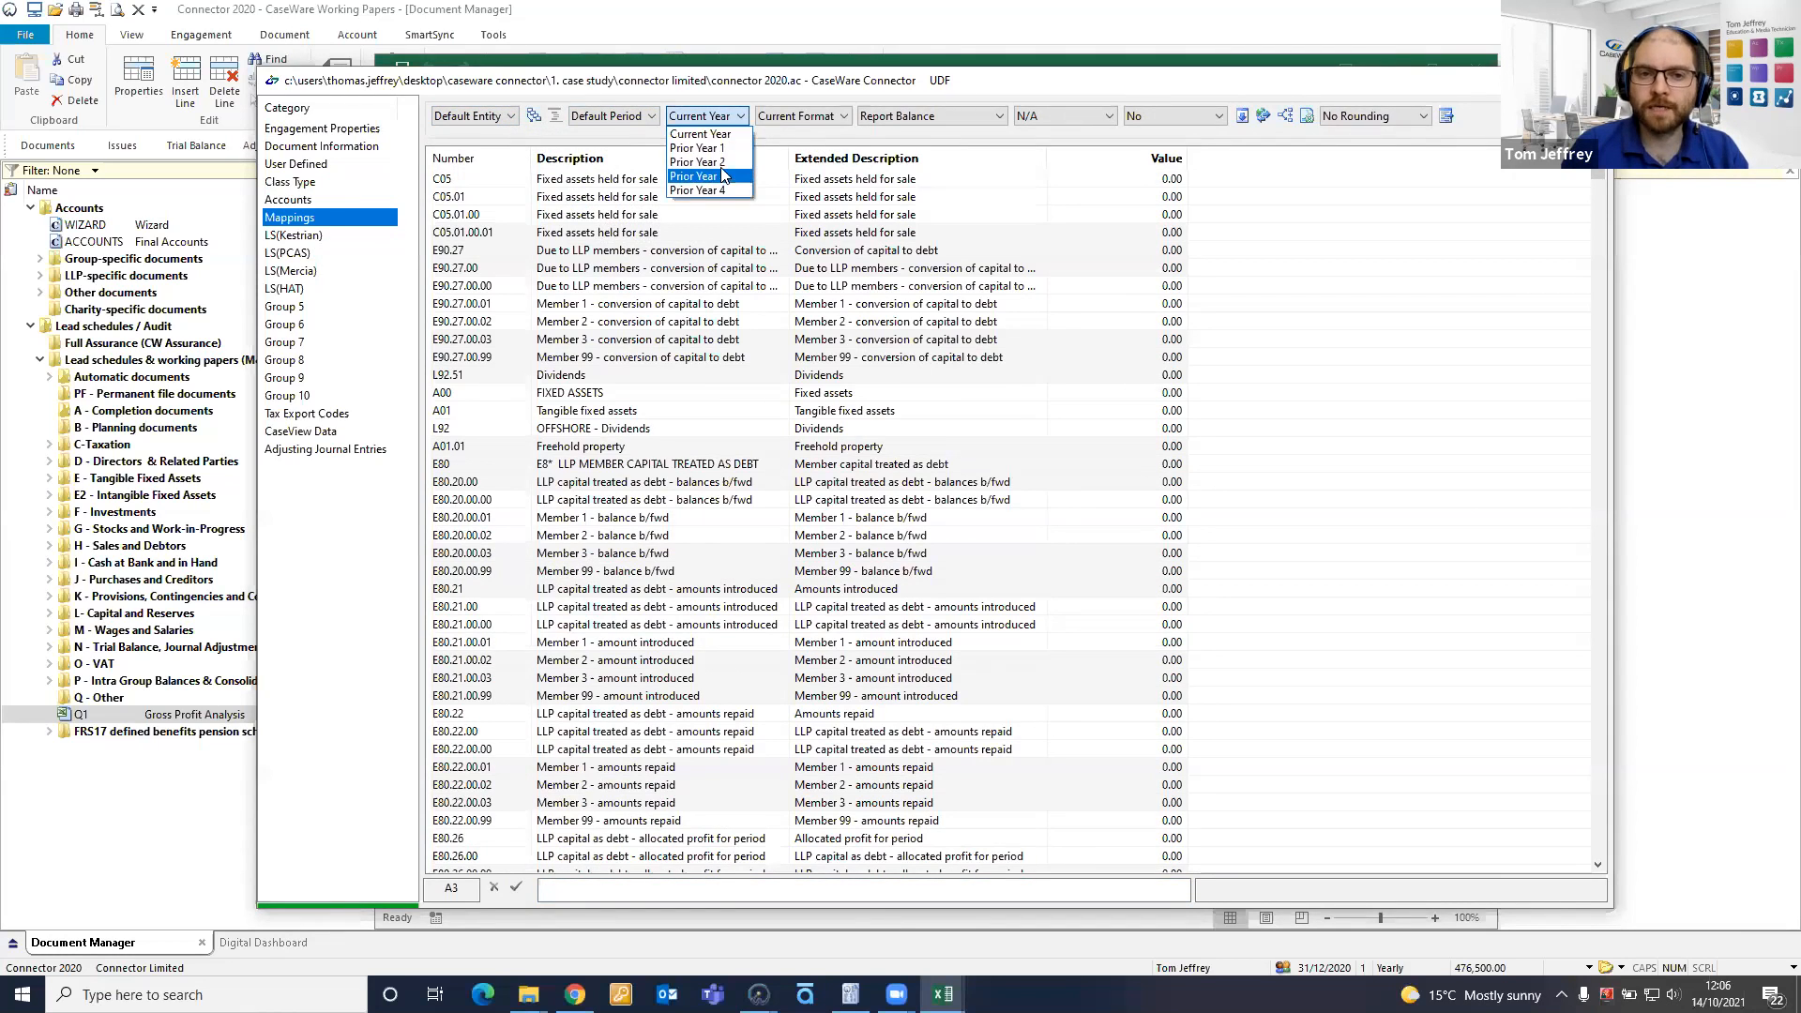
left_click(767, 143)
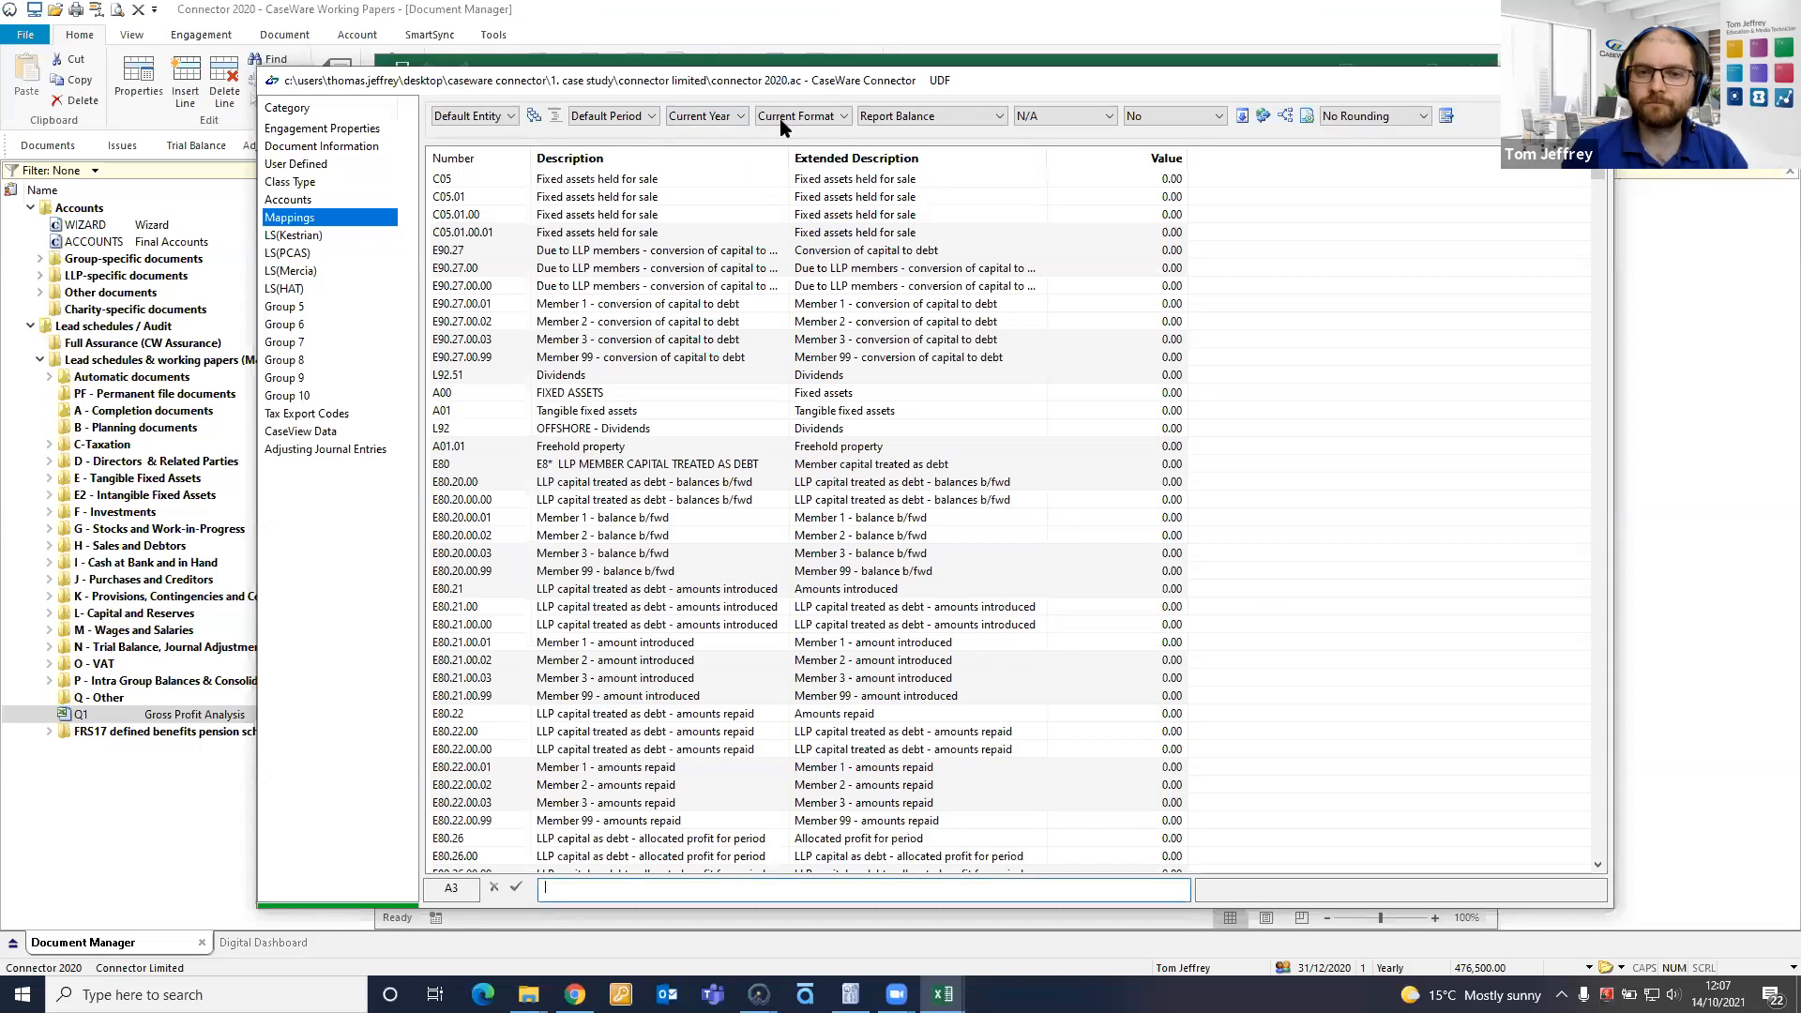
left_click(786, 120)
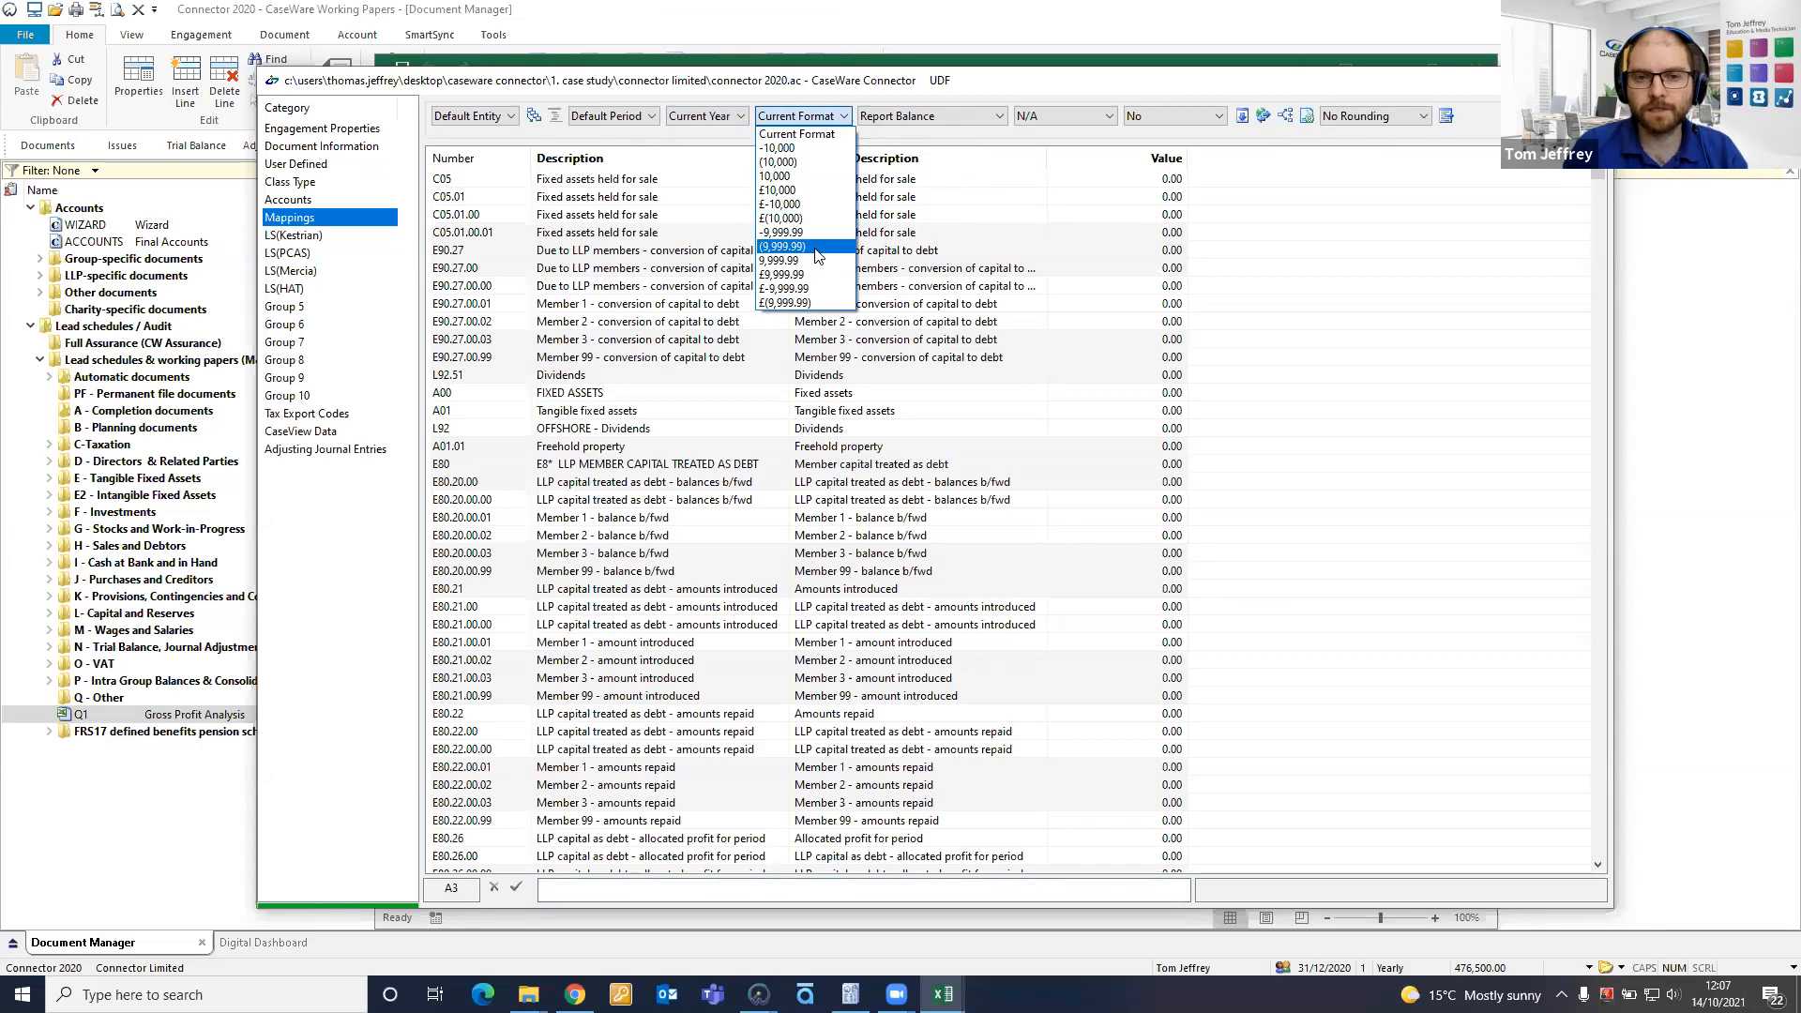
left_click(870, 139)
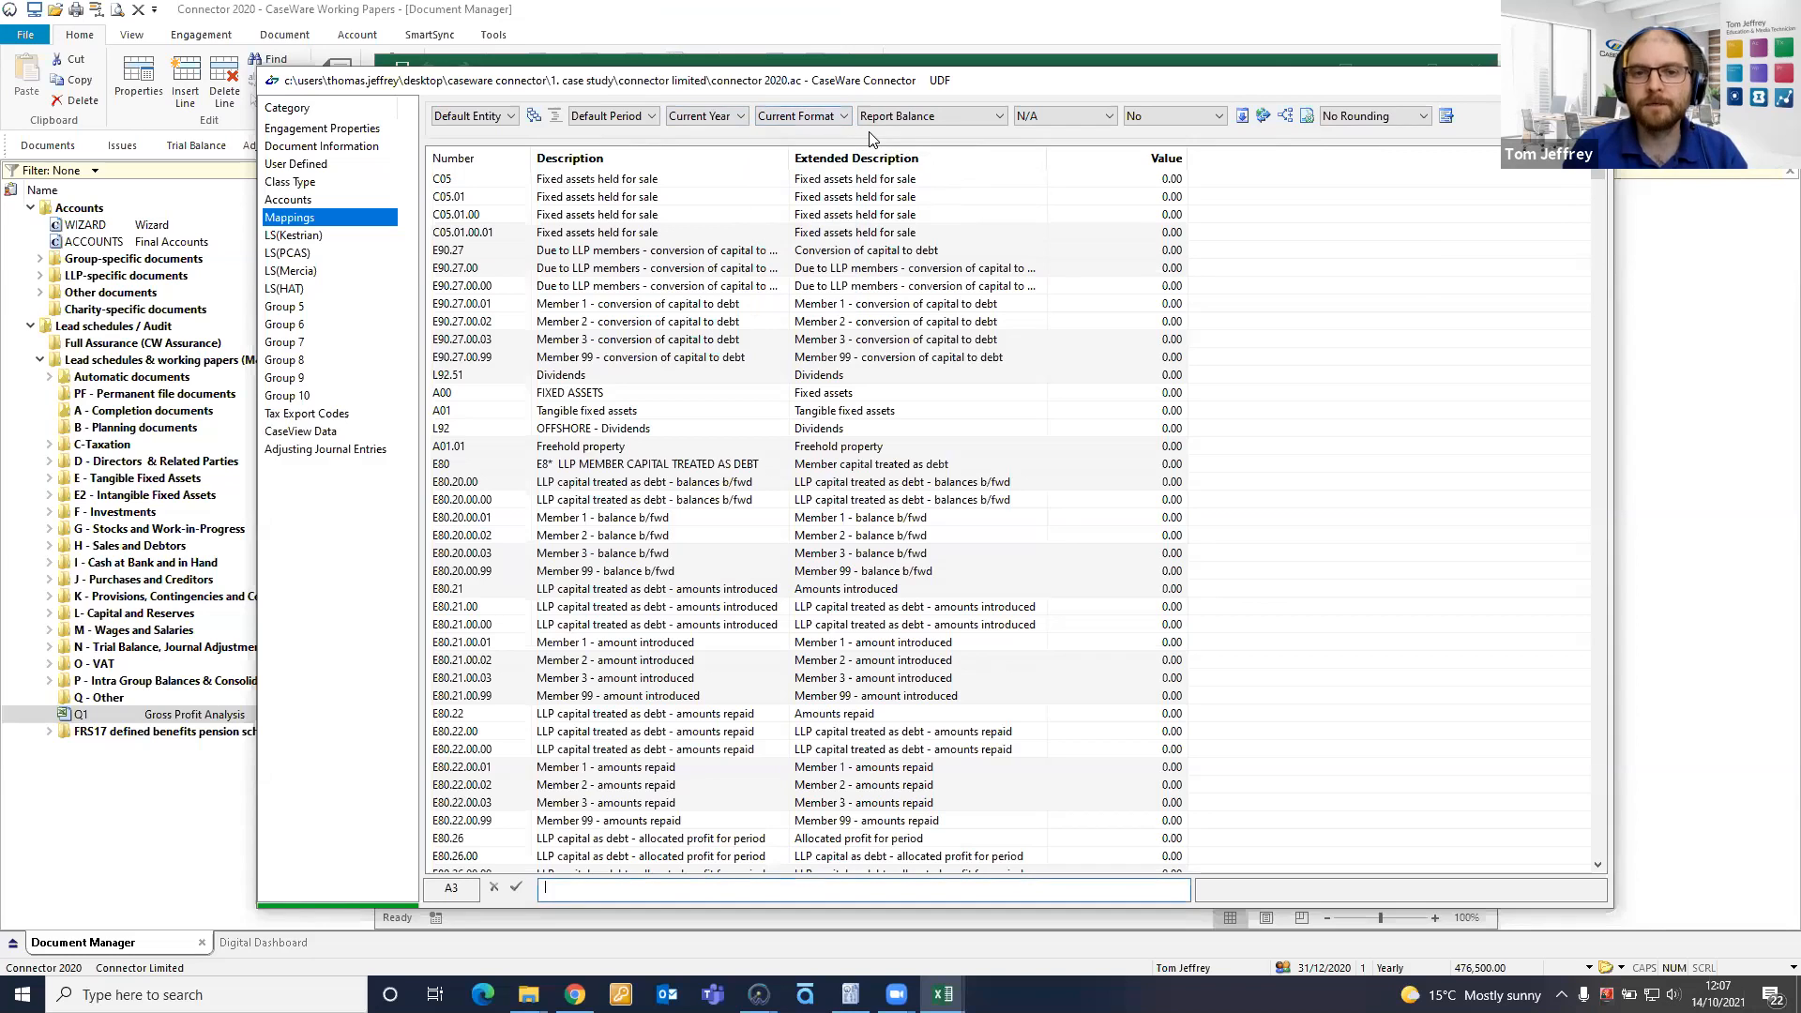
left_click(920, 120)
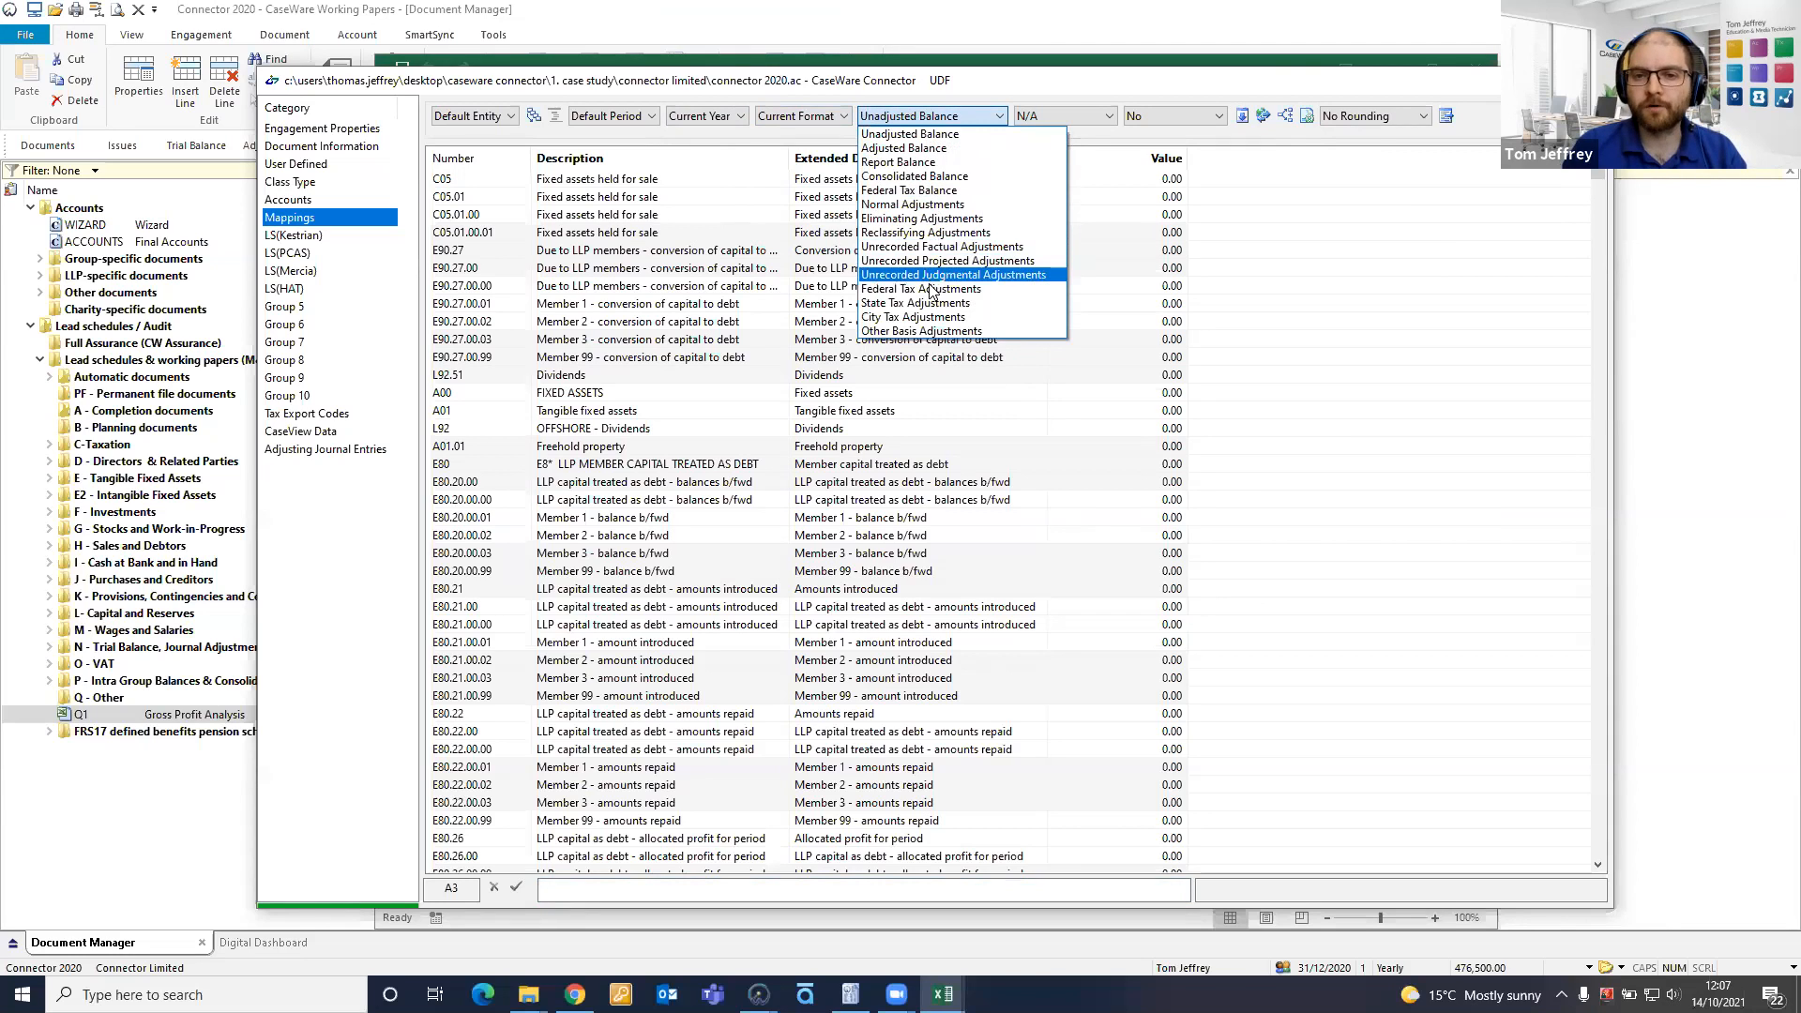
left_click(1088, 128)
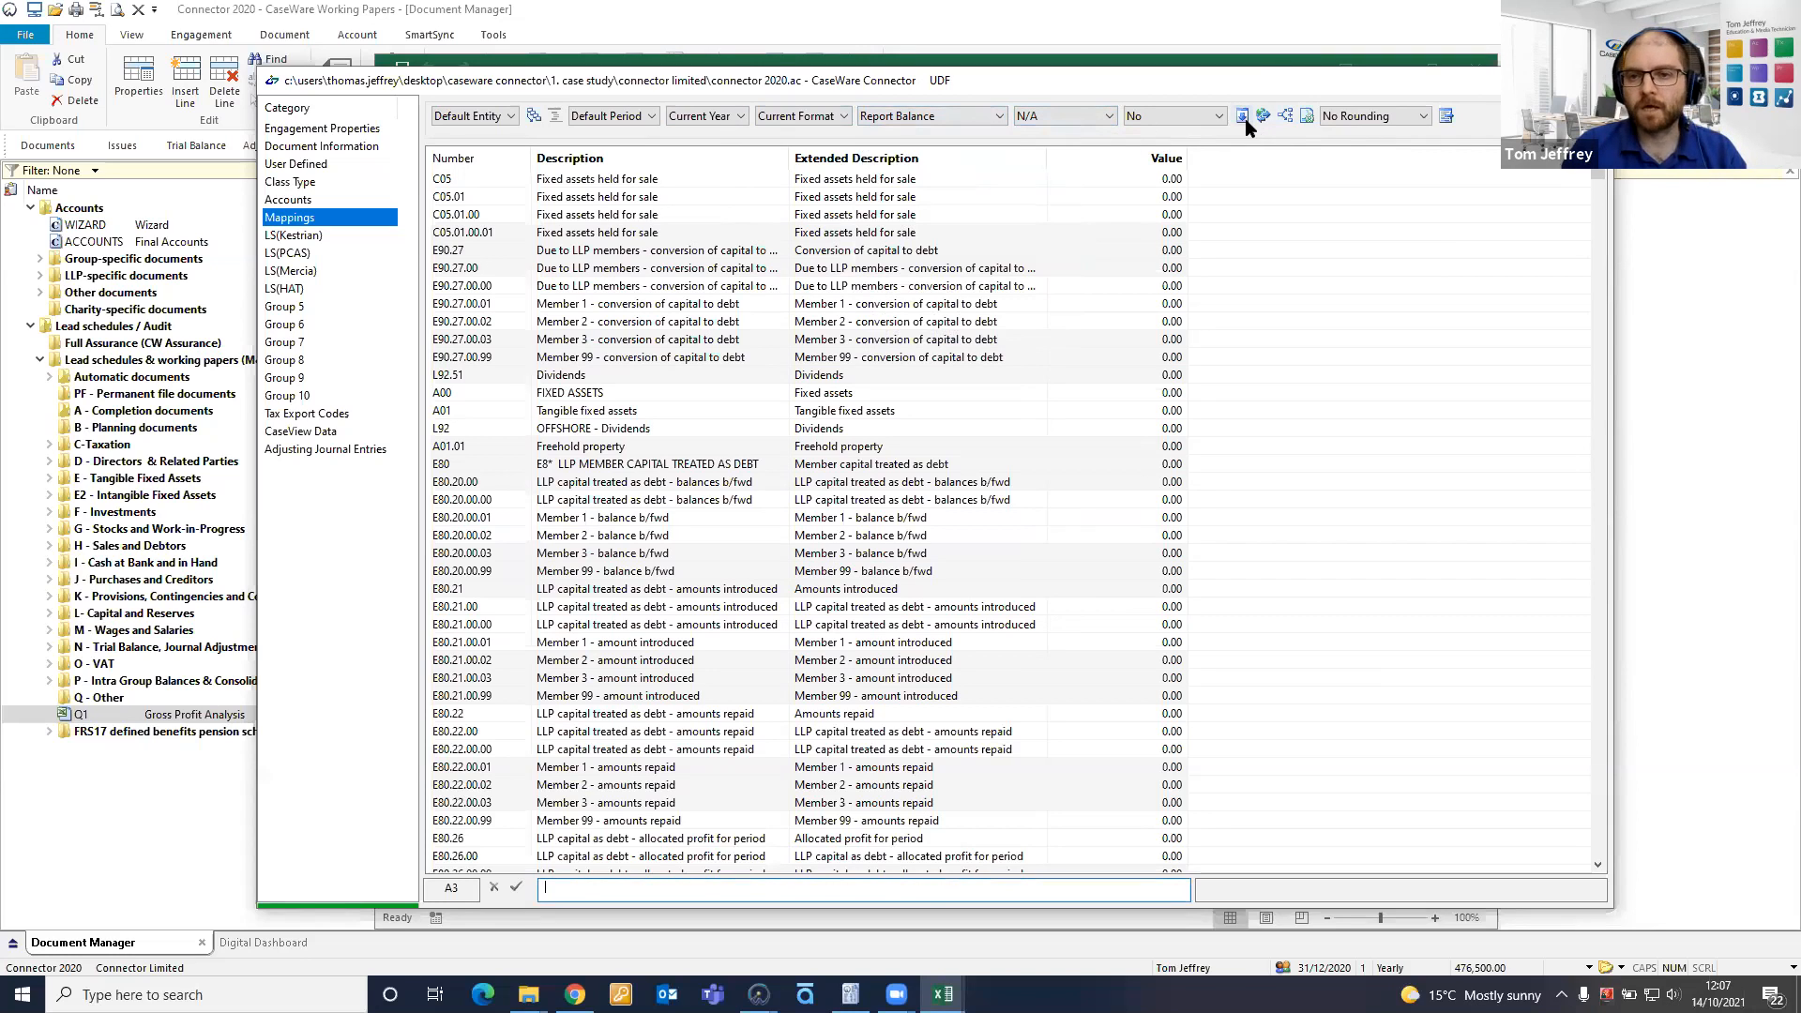
left_click(1421, 116)
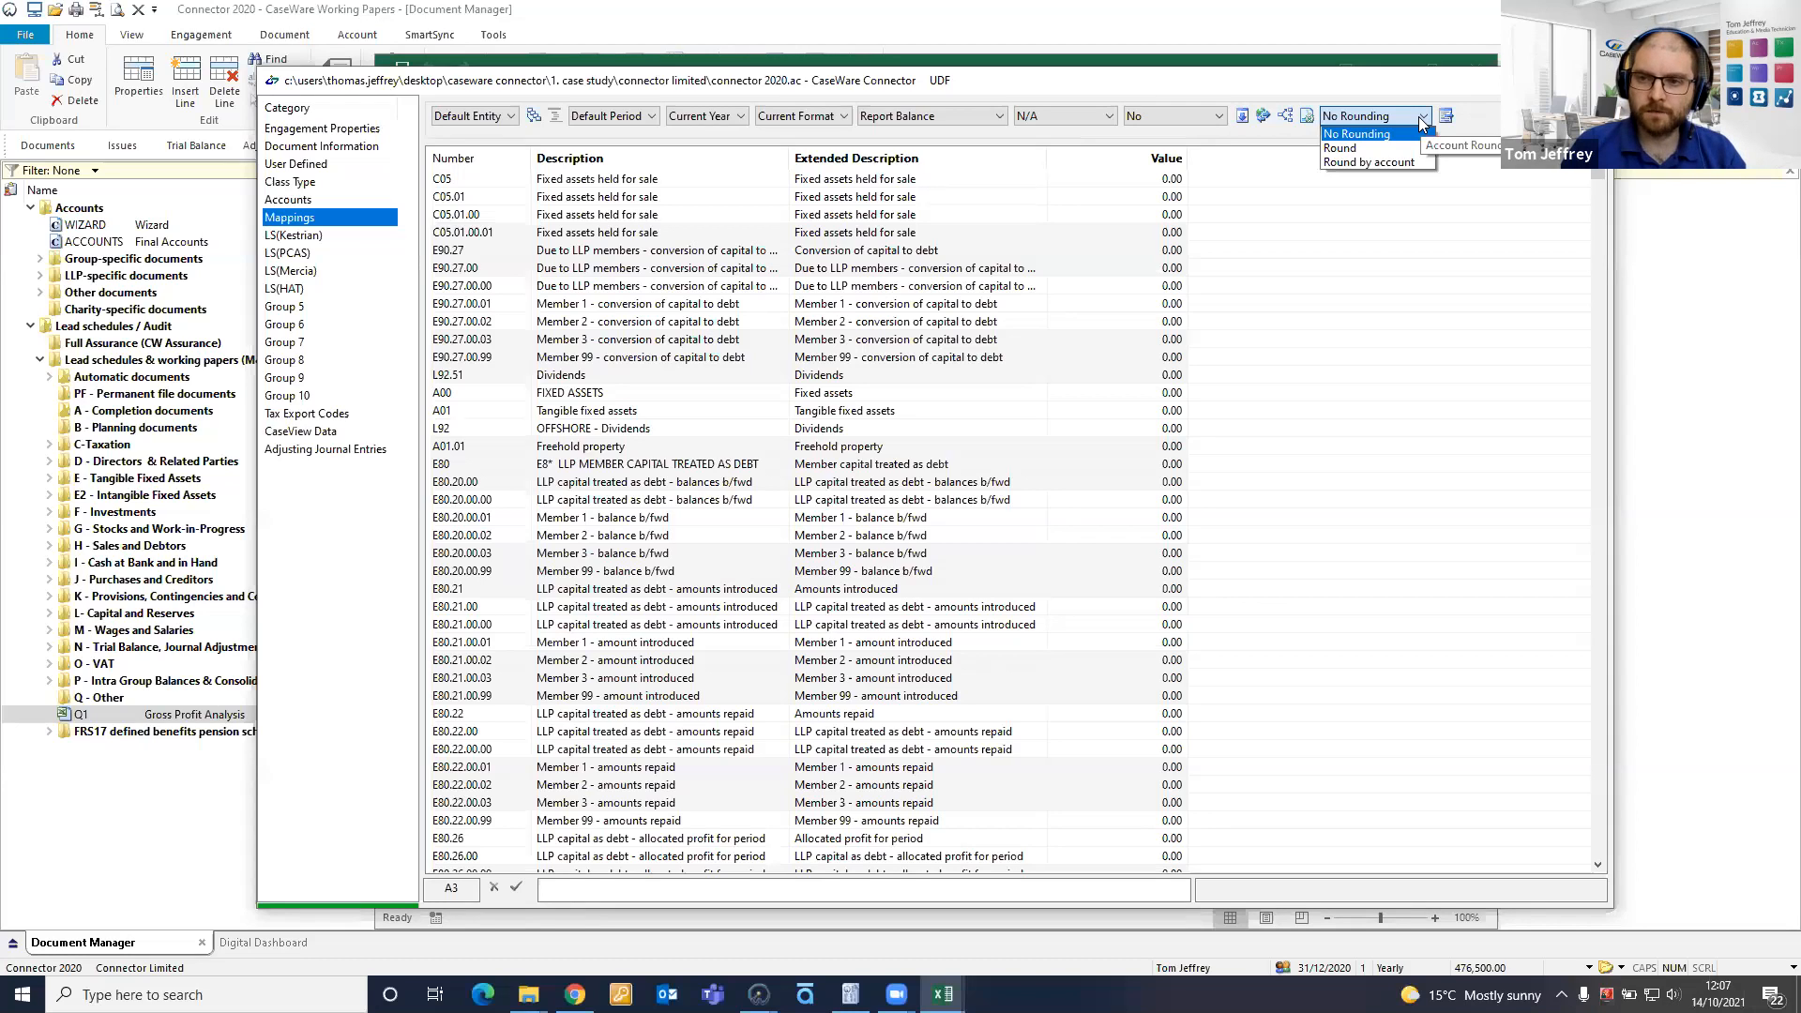
left_click(1479, 121)
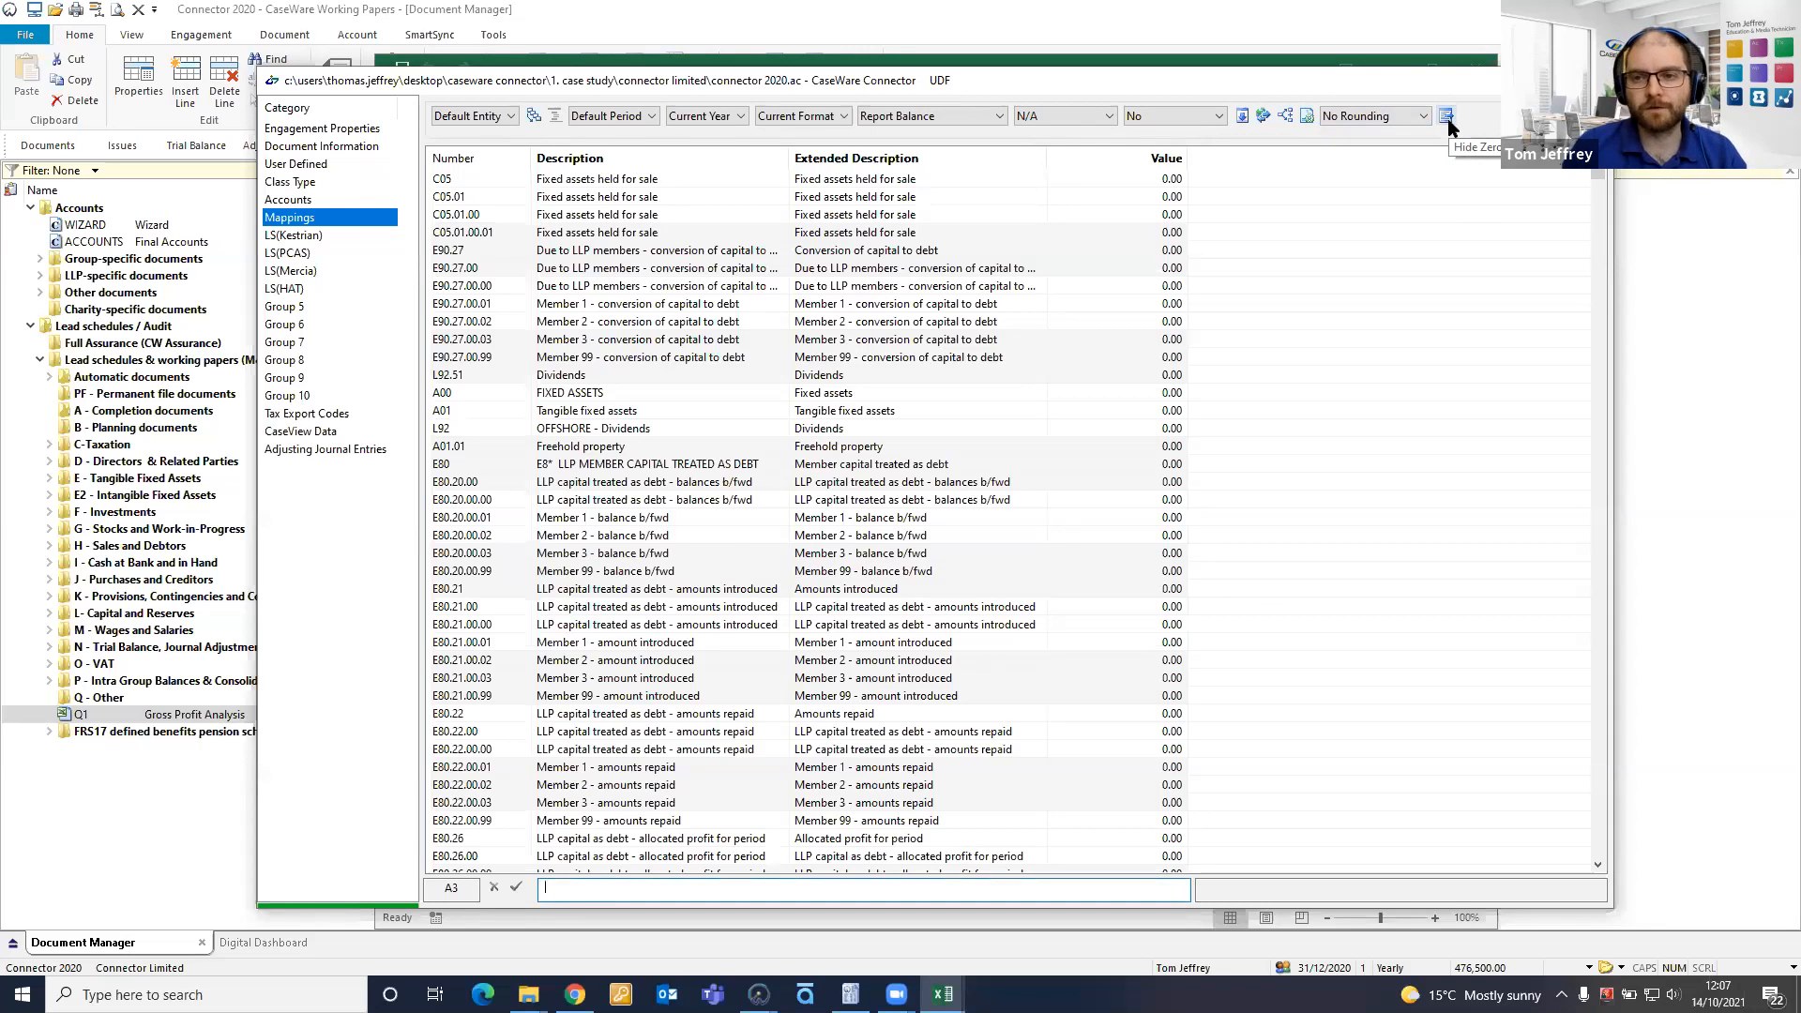
Hide the zero-balance mappings and find the domestic sales lines in the list
left_click(1447, 116)
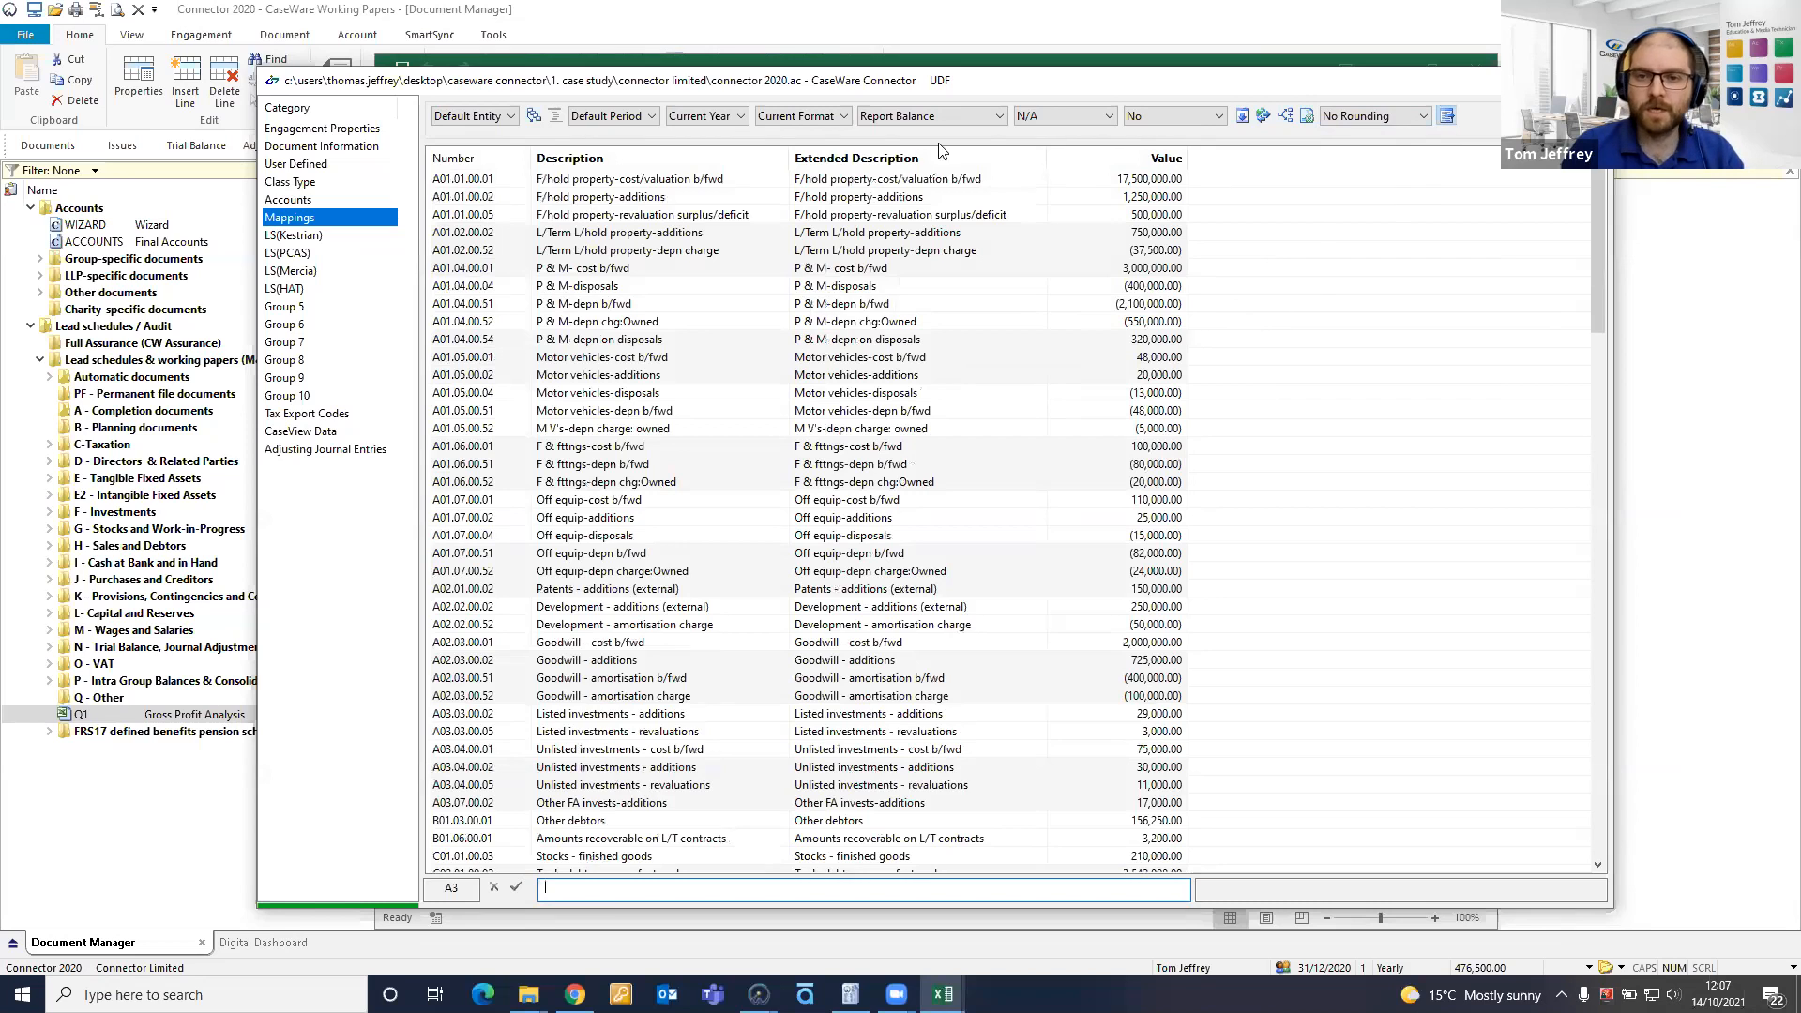
mouse_move(1032, 414)
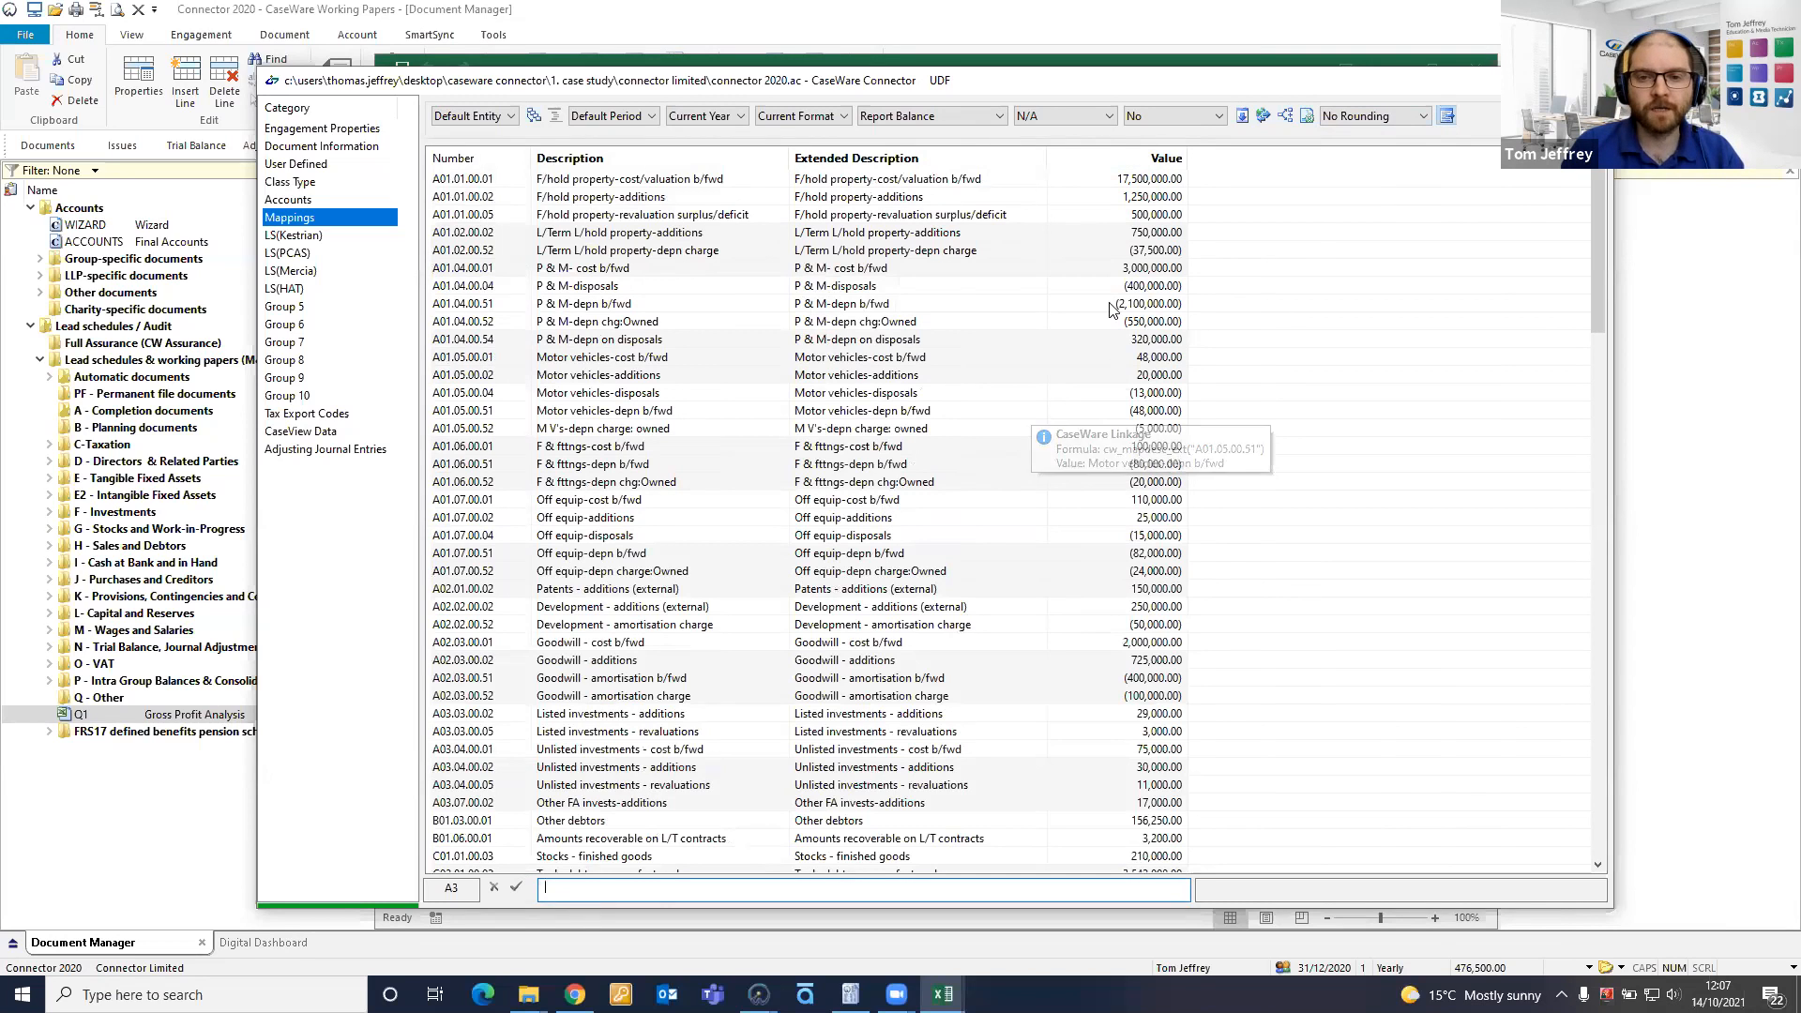
left_click_drag(1595, 302, 1574, 590)
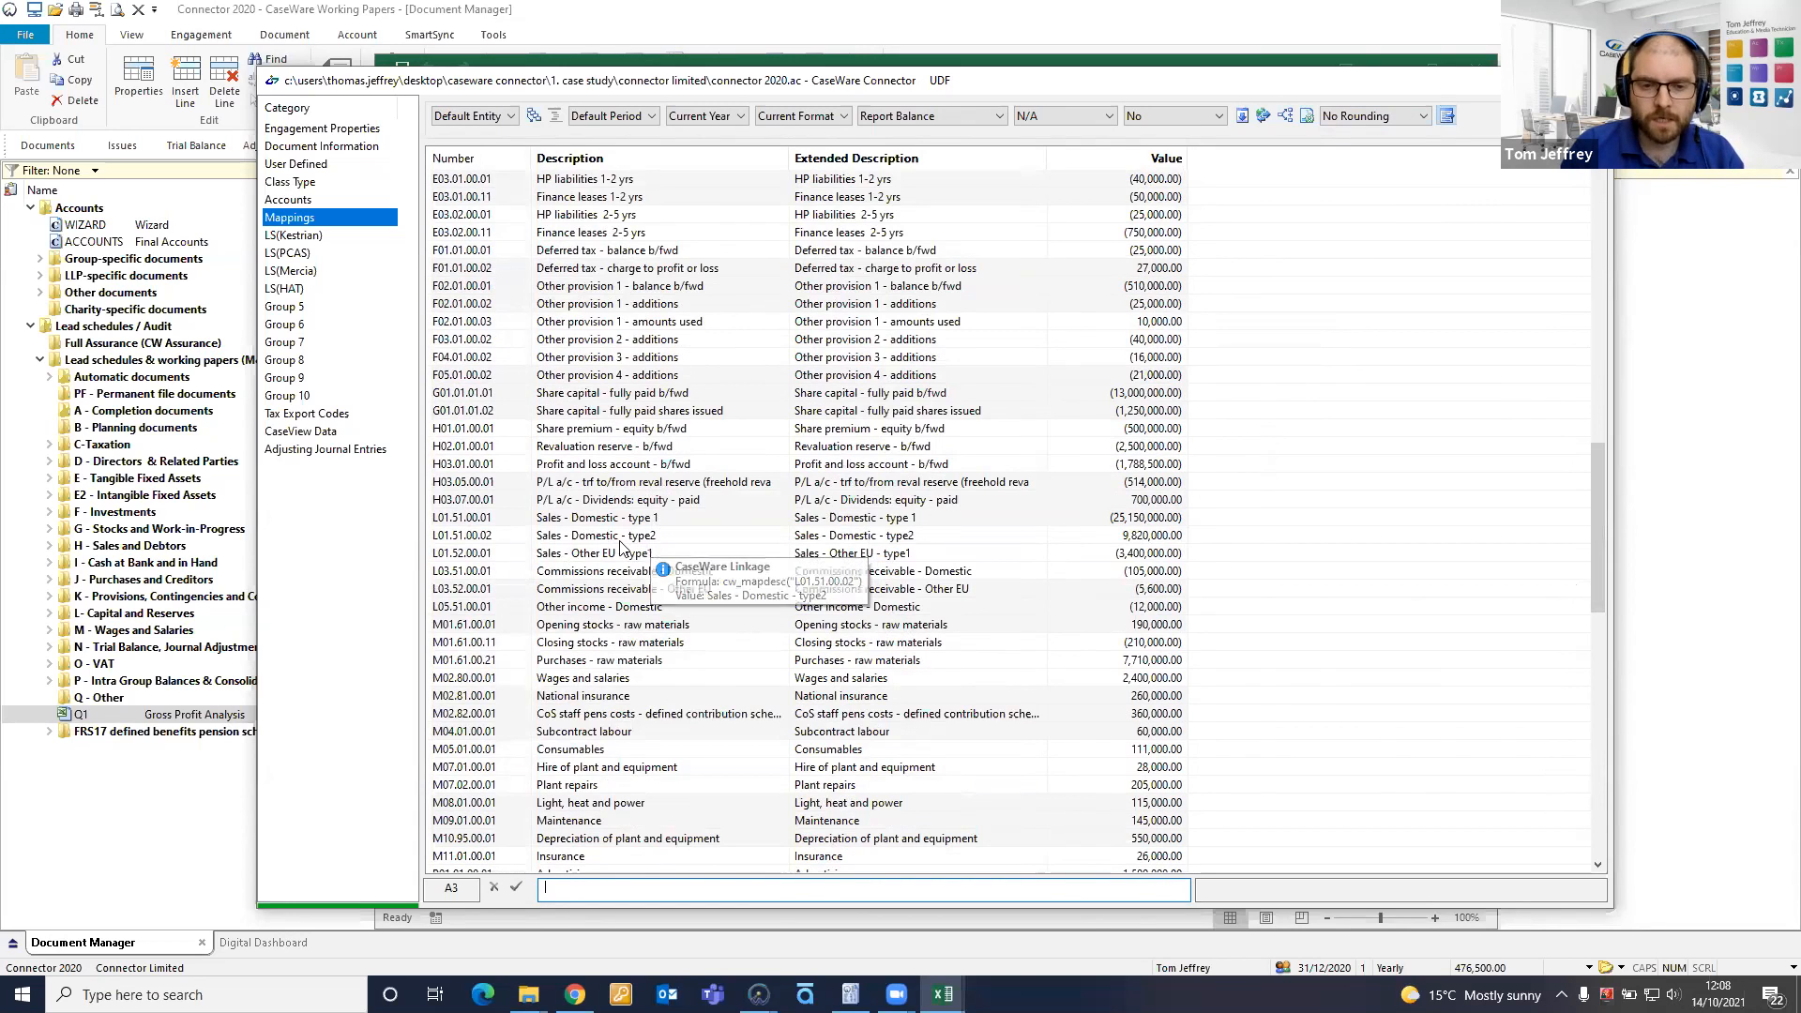
Link the description of mapping L01.51.00.02 into cell A3 and its current-year report balance into cell E3
left_click(485, 535)
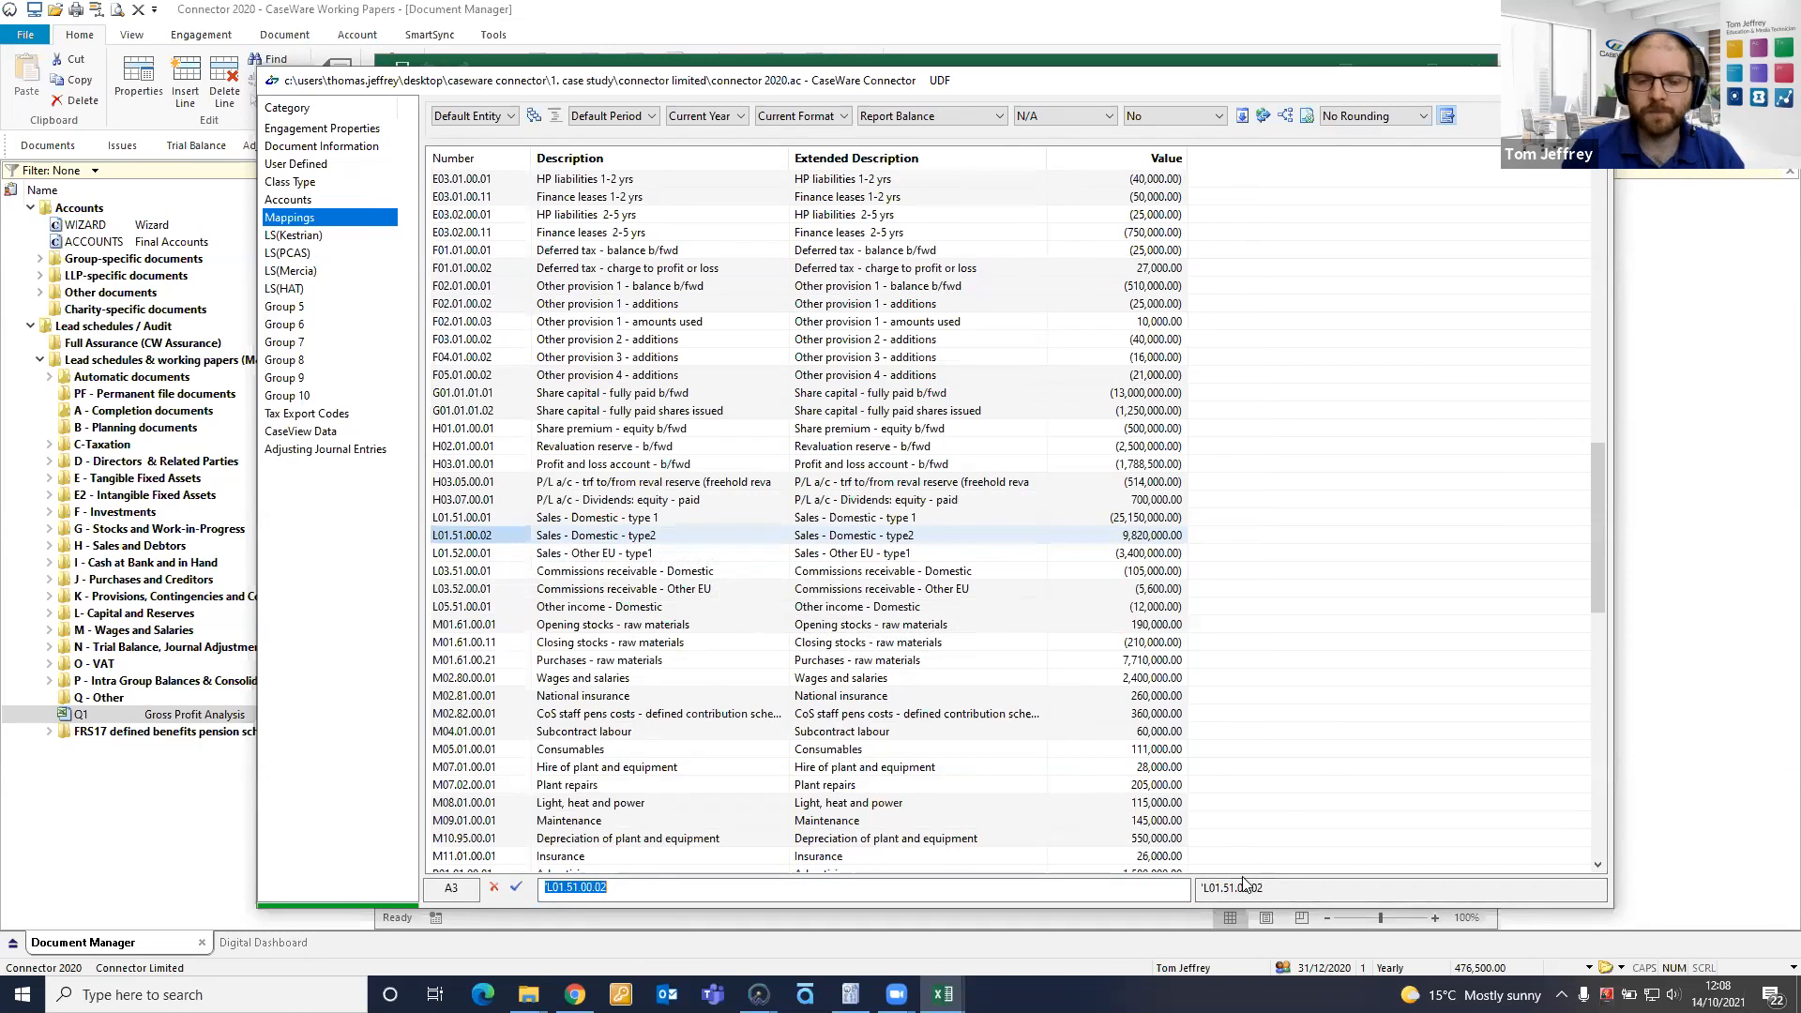
left_click(658, 536)
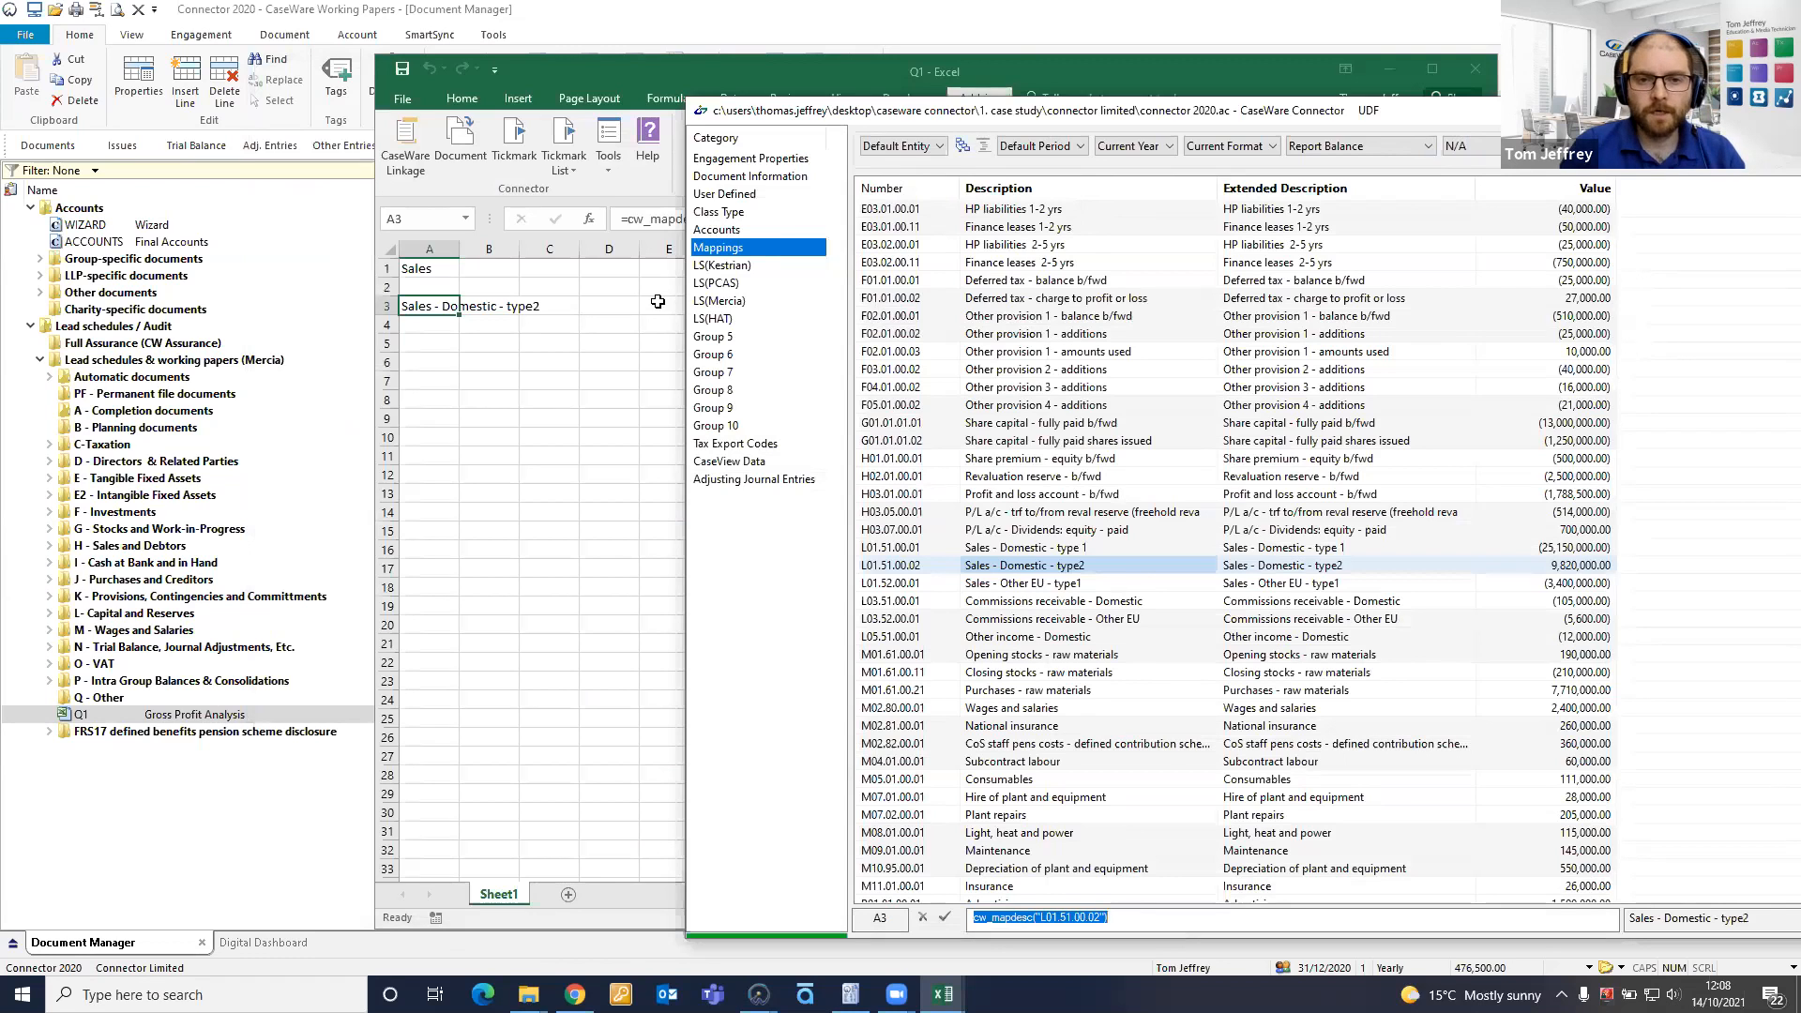
left_click(657, 301)
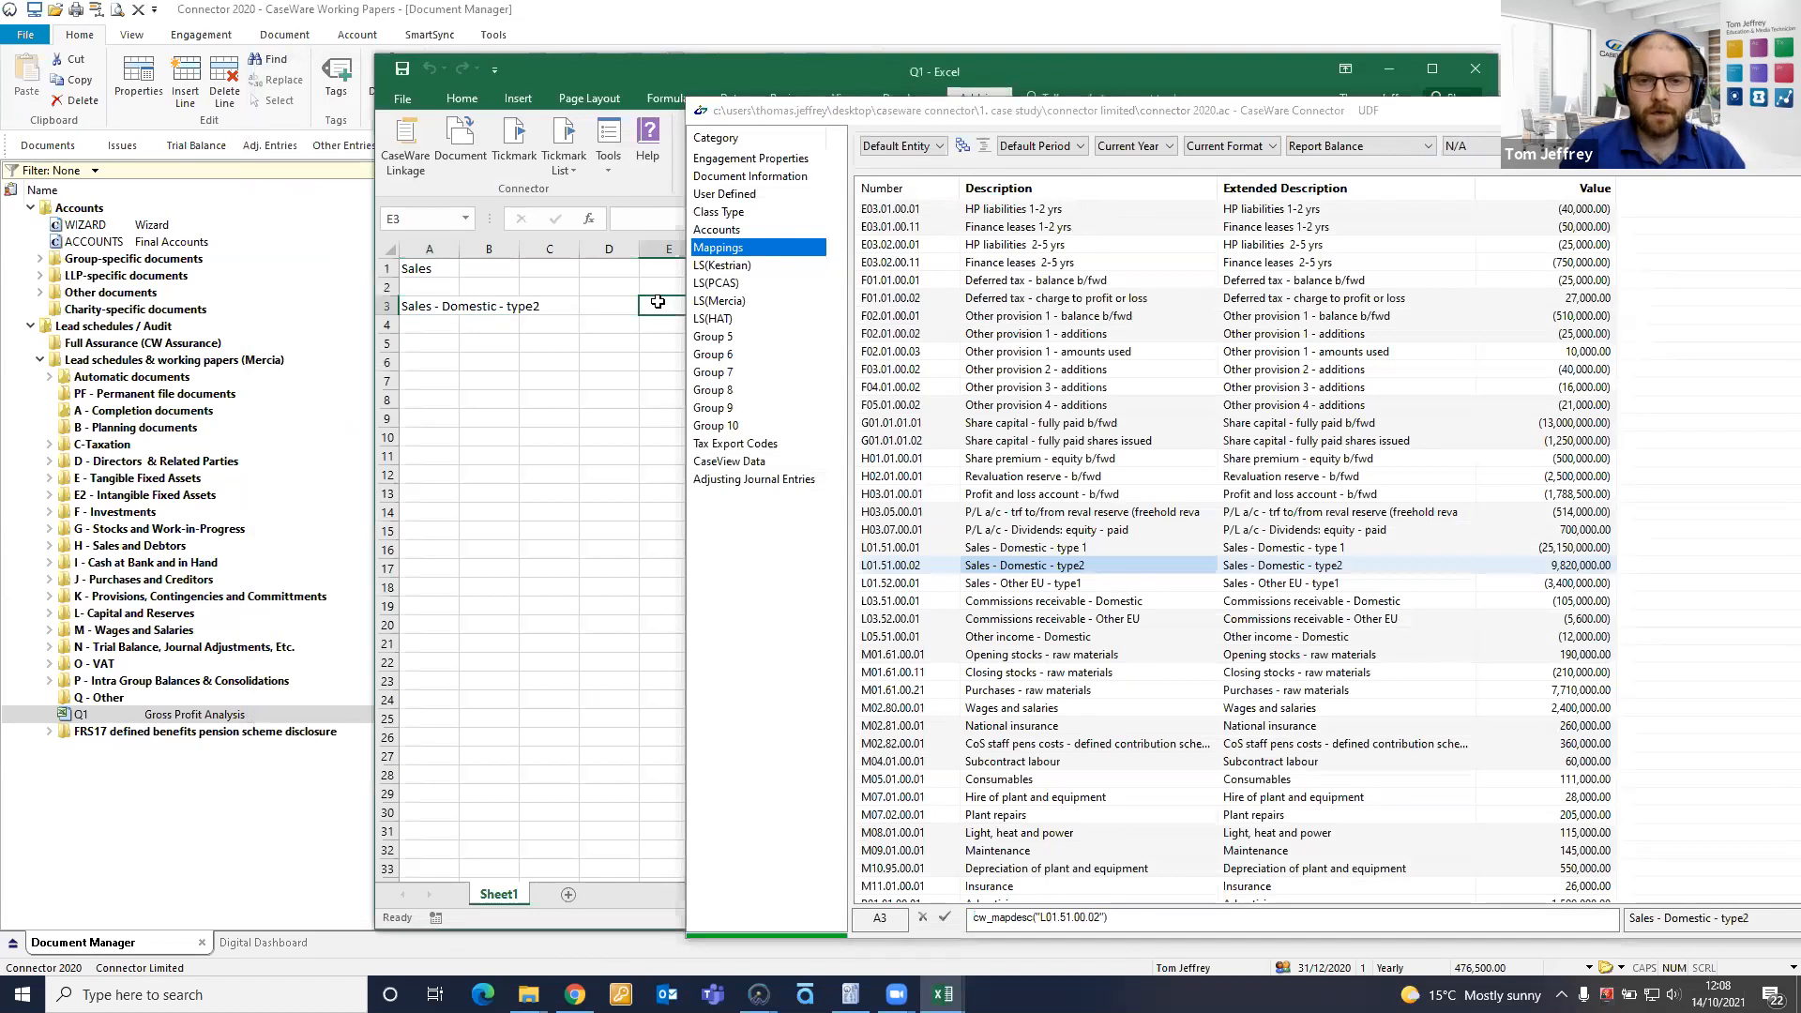
left_click(1576, 567)
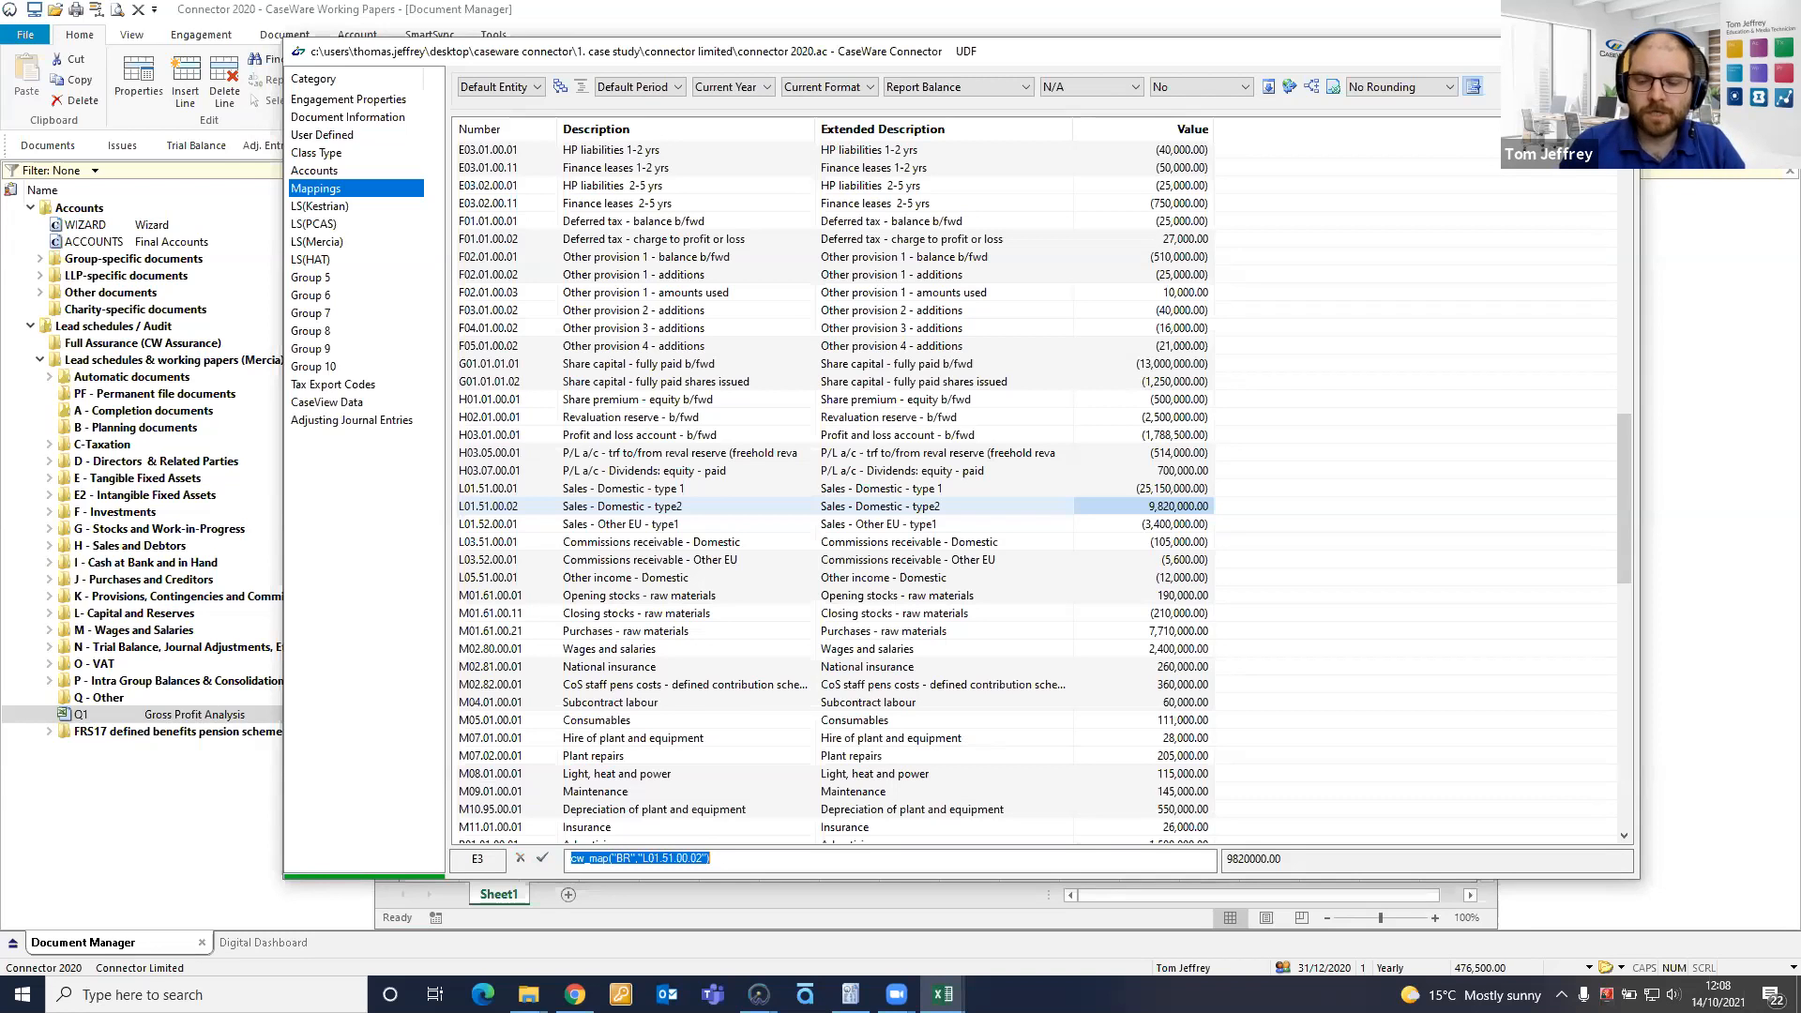
left_click_drag(902, 53, 1261, 74)
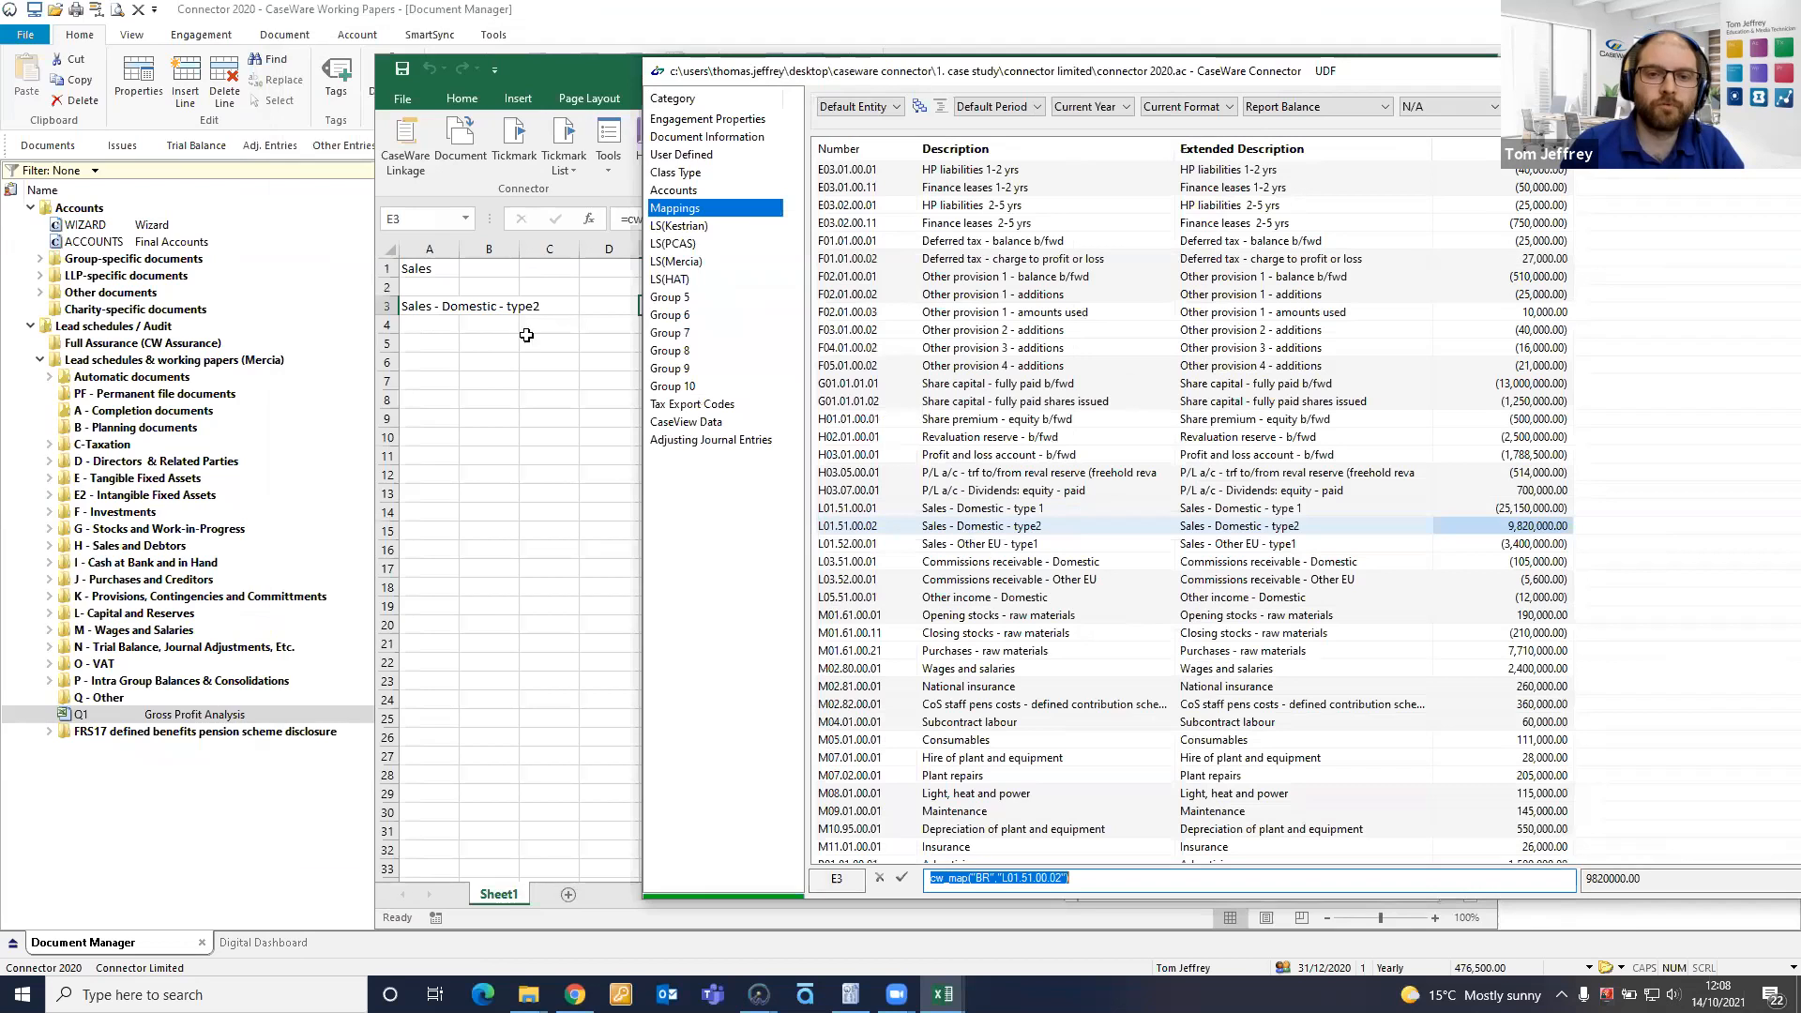
Reposition the workbook and connector windows so column E and the mappings list are both visible, with cell E5 selected
left_click(549, 355)
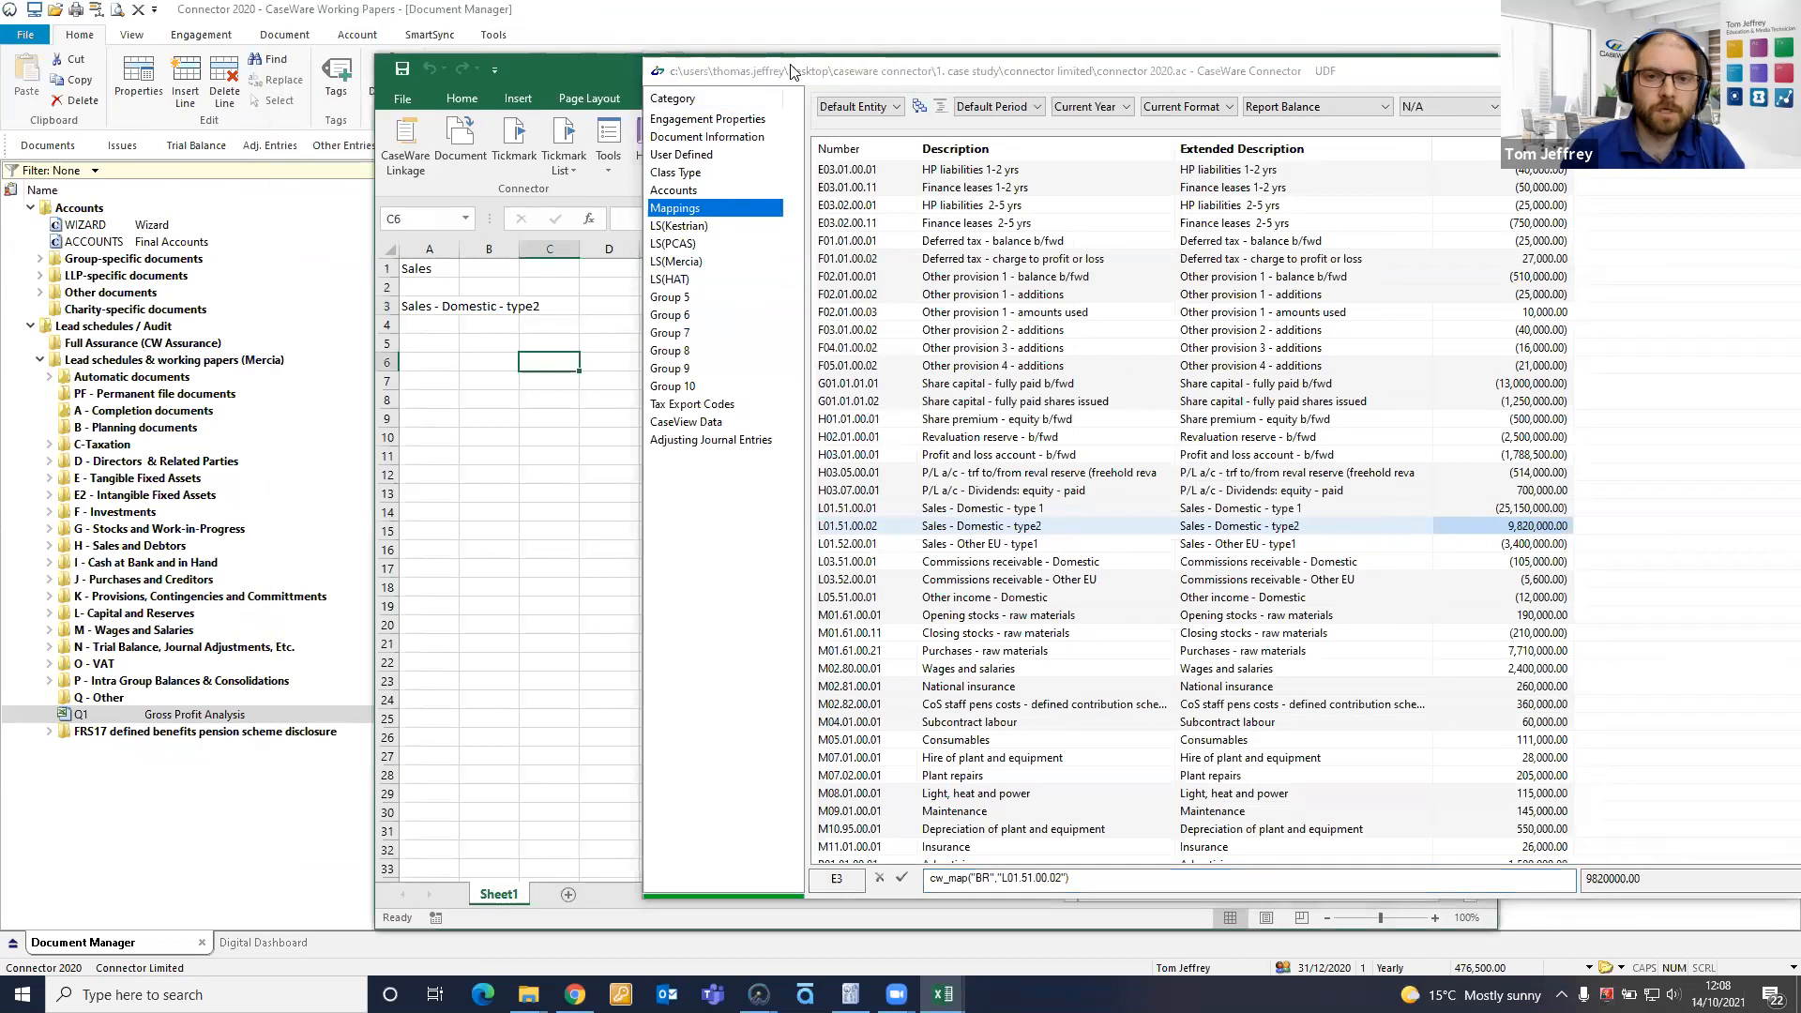
left_click(676, 344)
left_click(1105, 62)
left_click_drag(1104, 81, 1100, 90)
left_click_drag(605, 75, 196, 28)
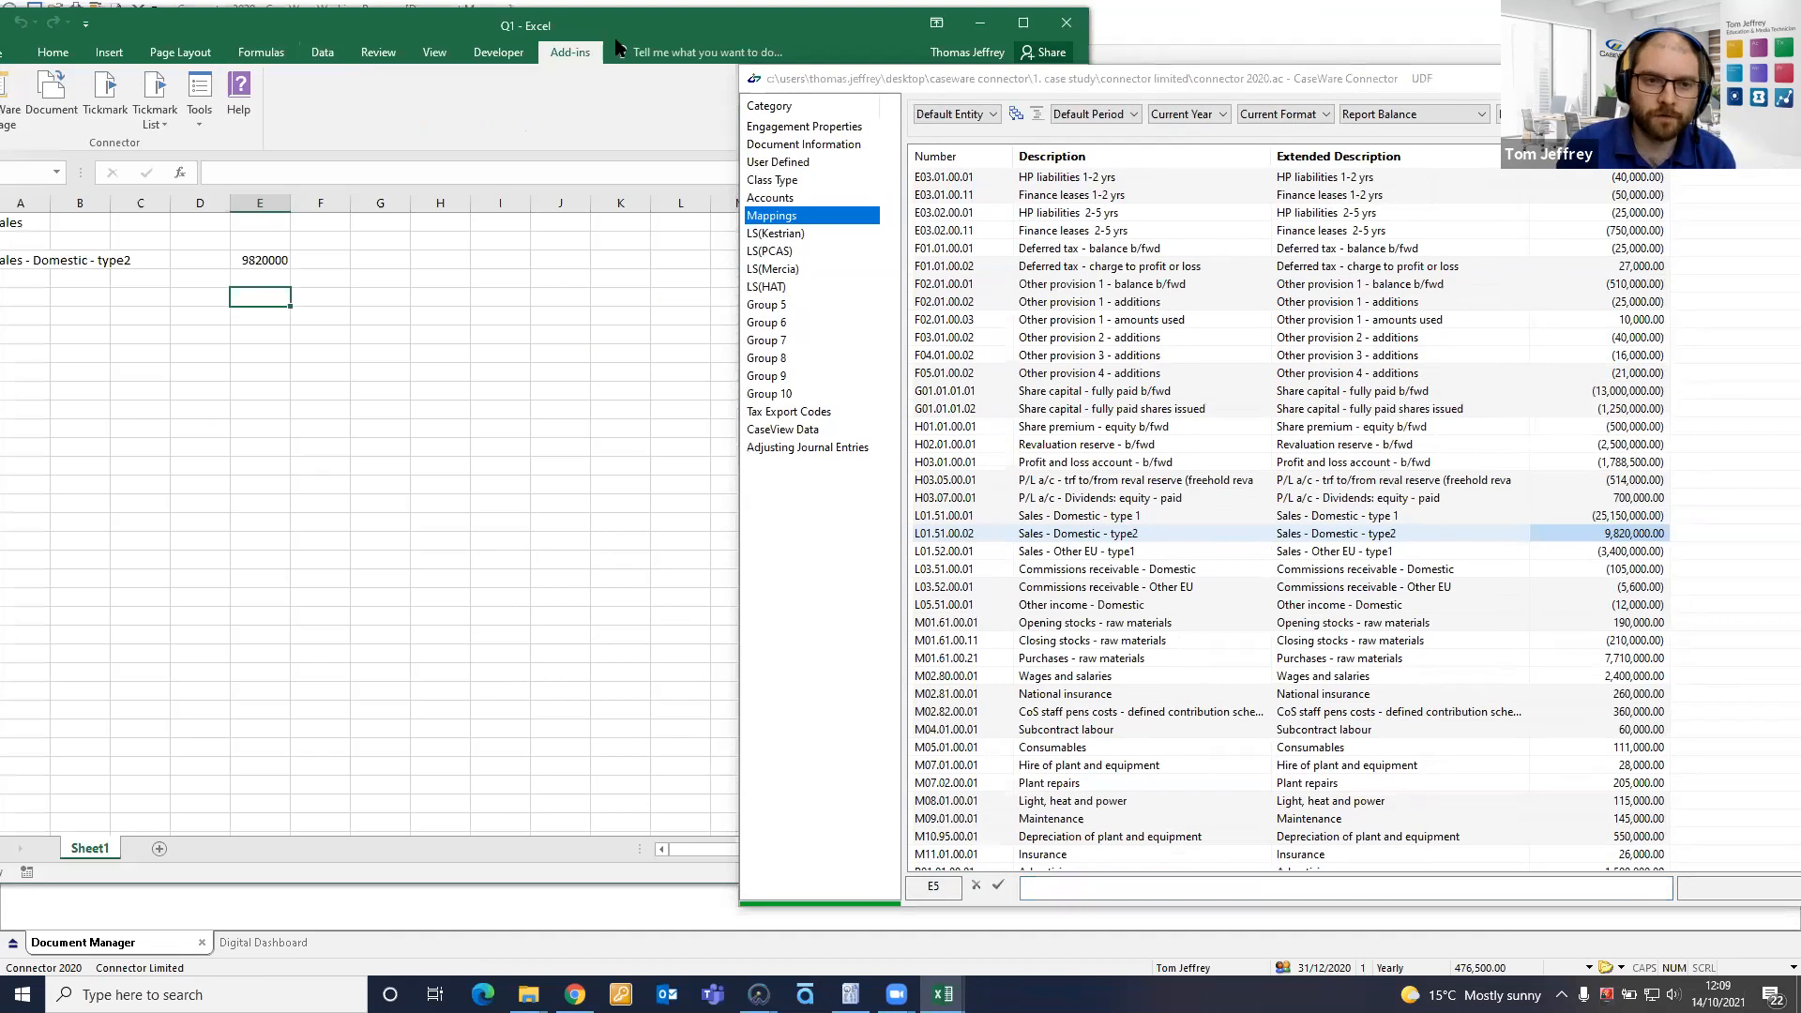
left_click_drag(616, 40, 691, 40)
left_click(869, 81)
left_click_drag(869, 83, 554, 58)
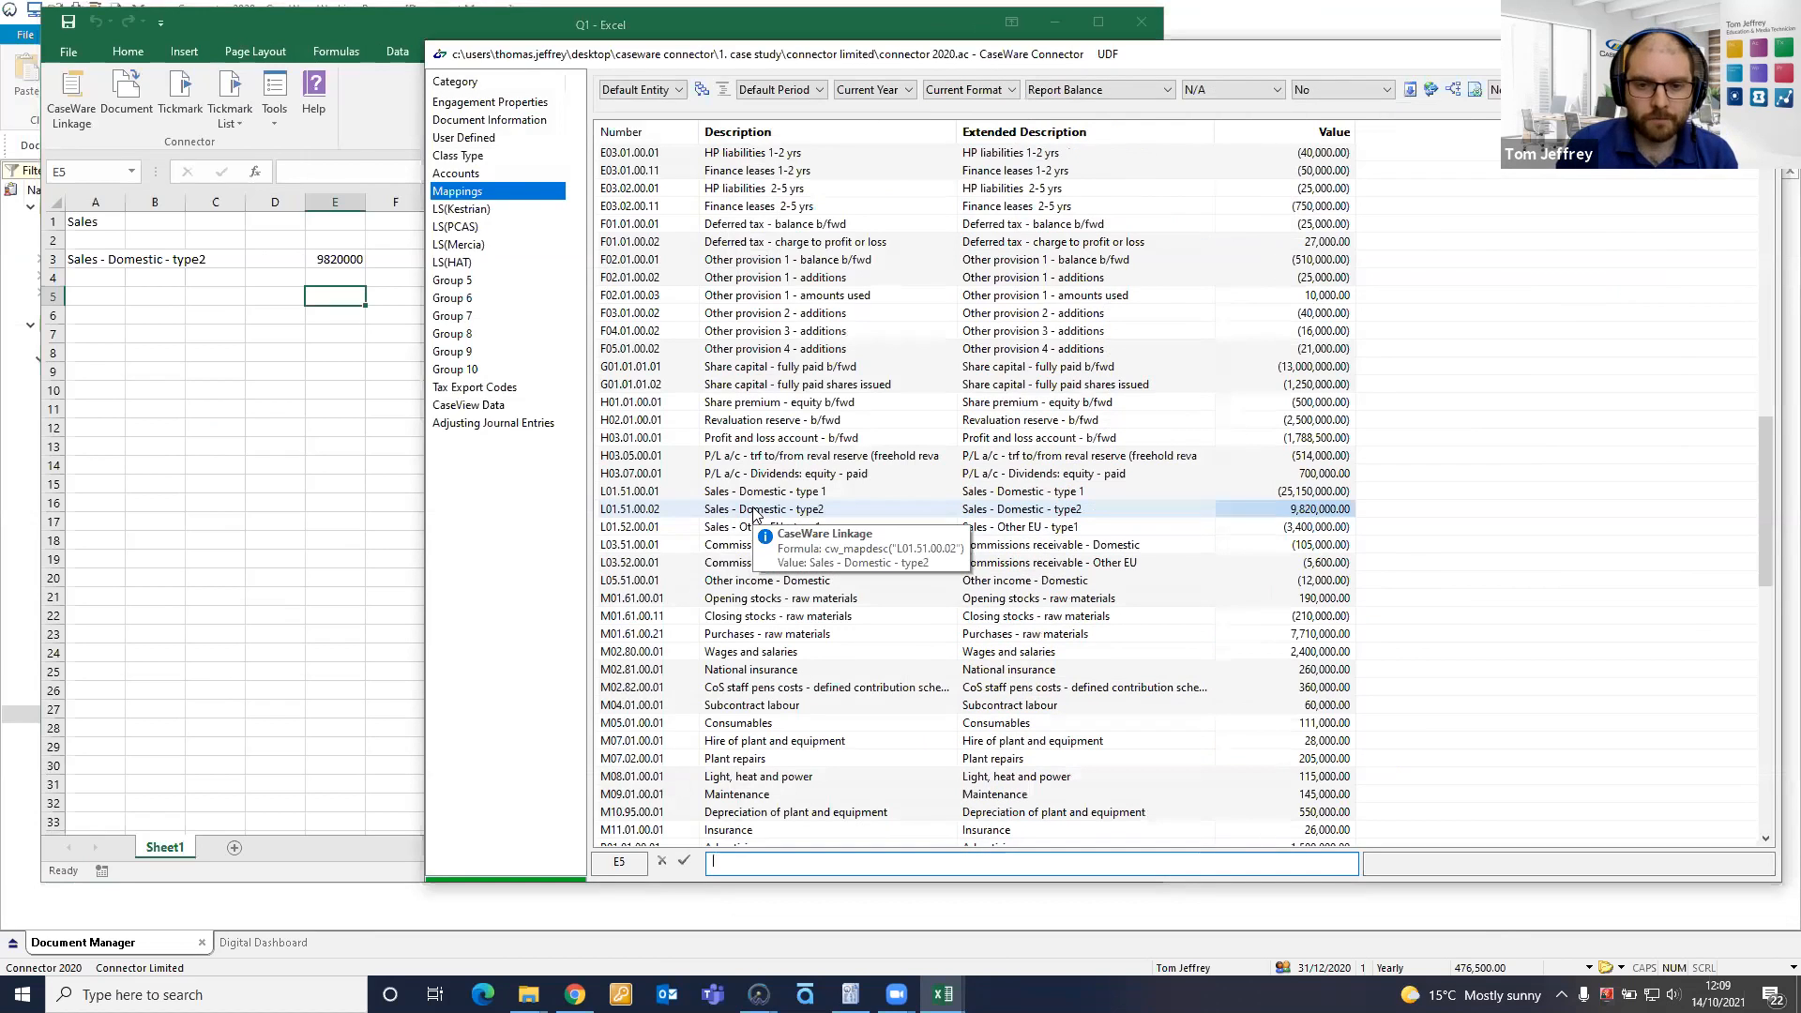
Link cell E5 to the sum of the report balances of mappings L01.51.00.02 and L01.52.00.01
left_click(1332, 511)
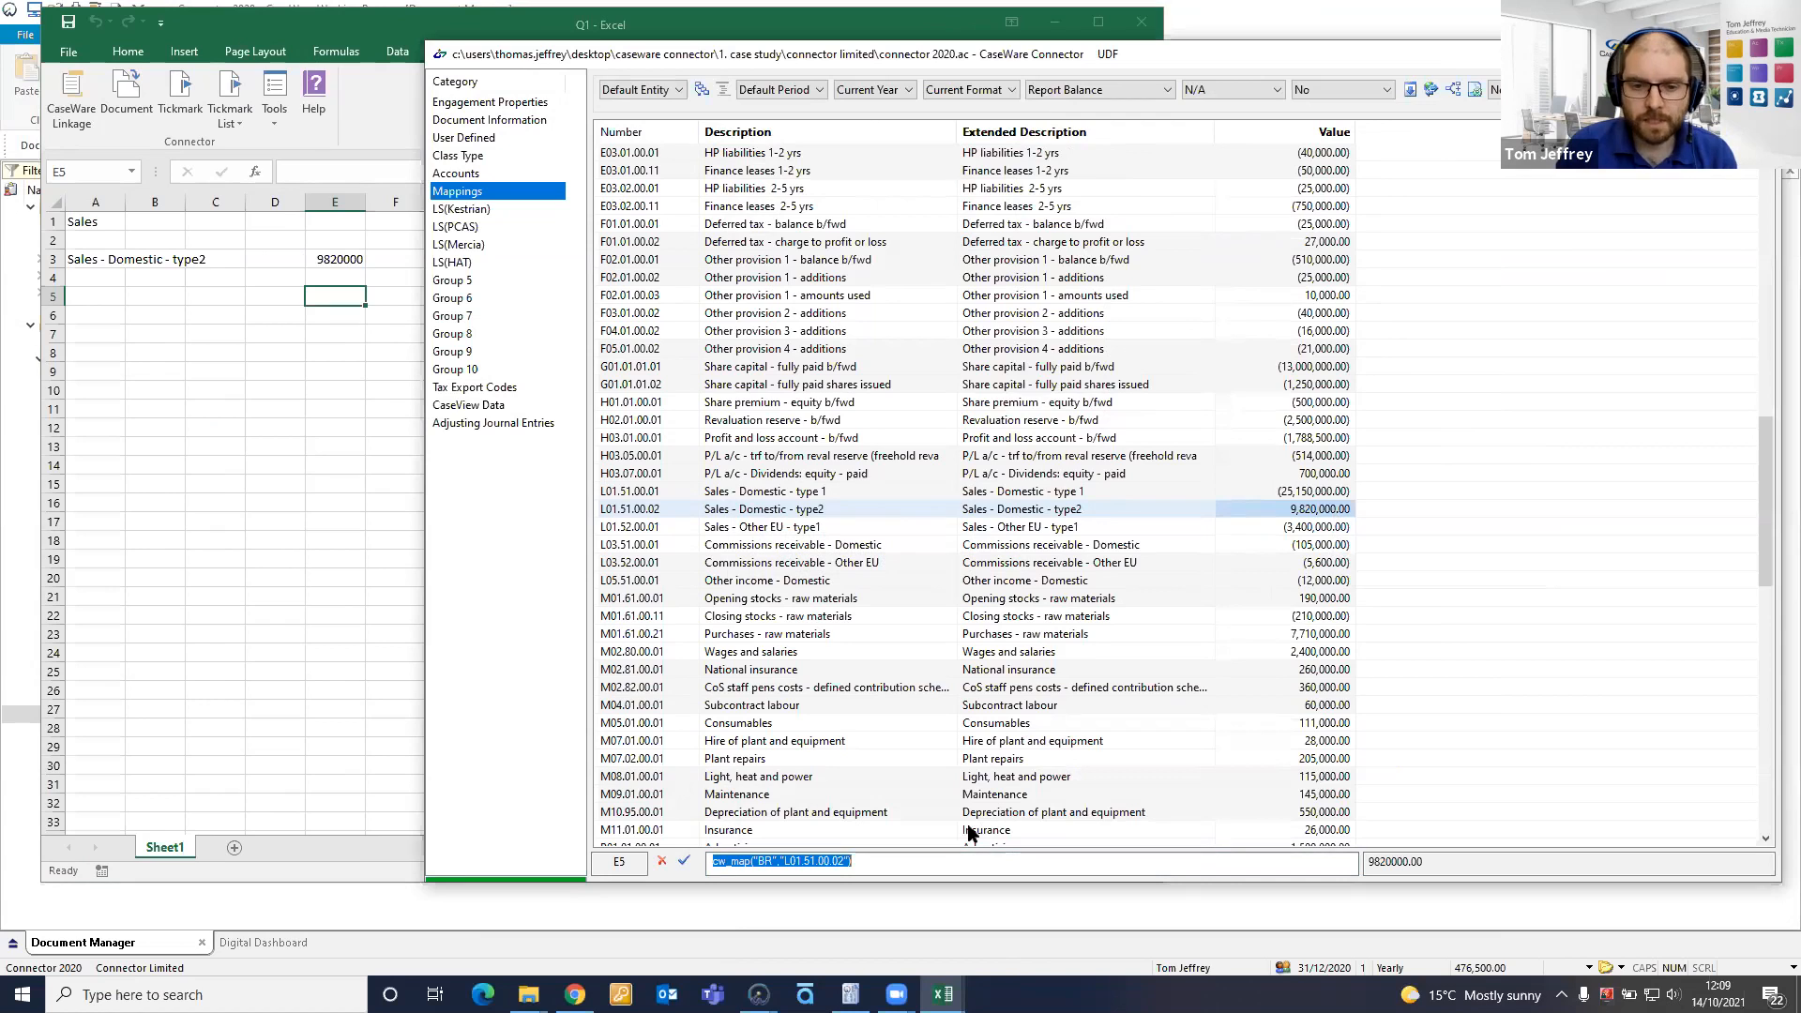
left_click(863, 861)
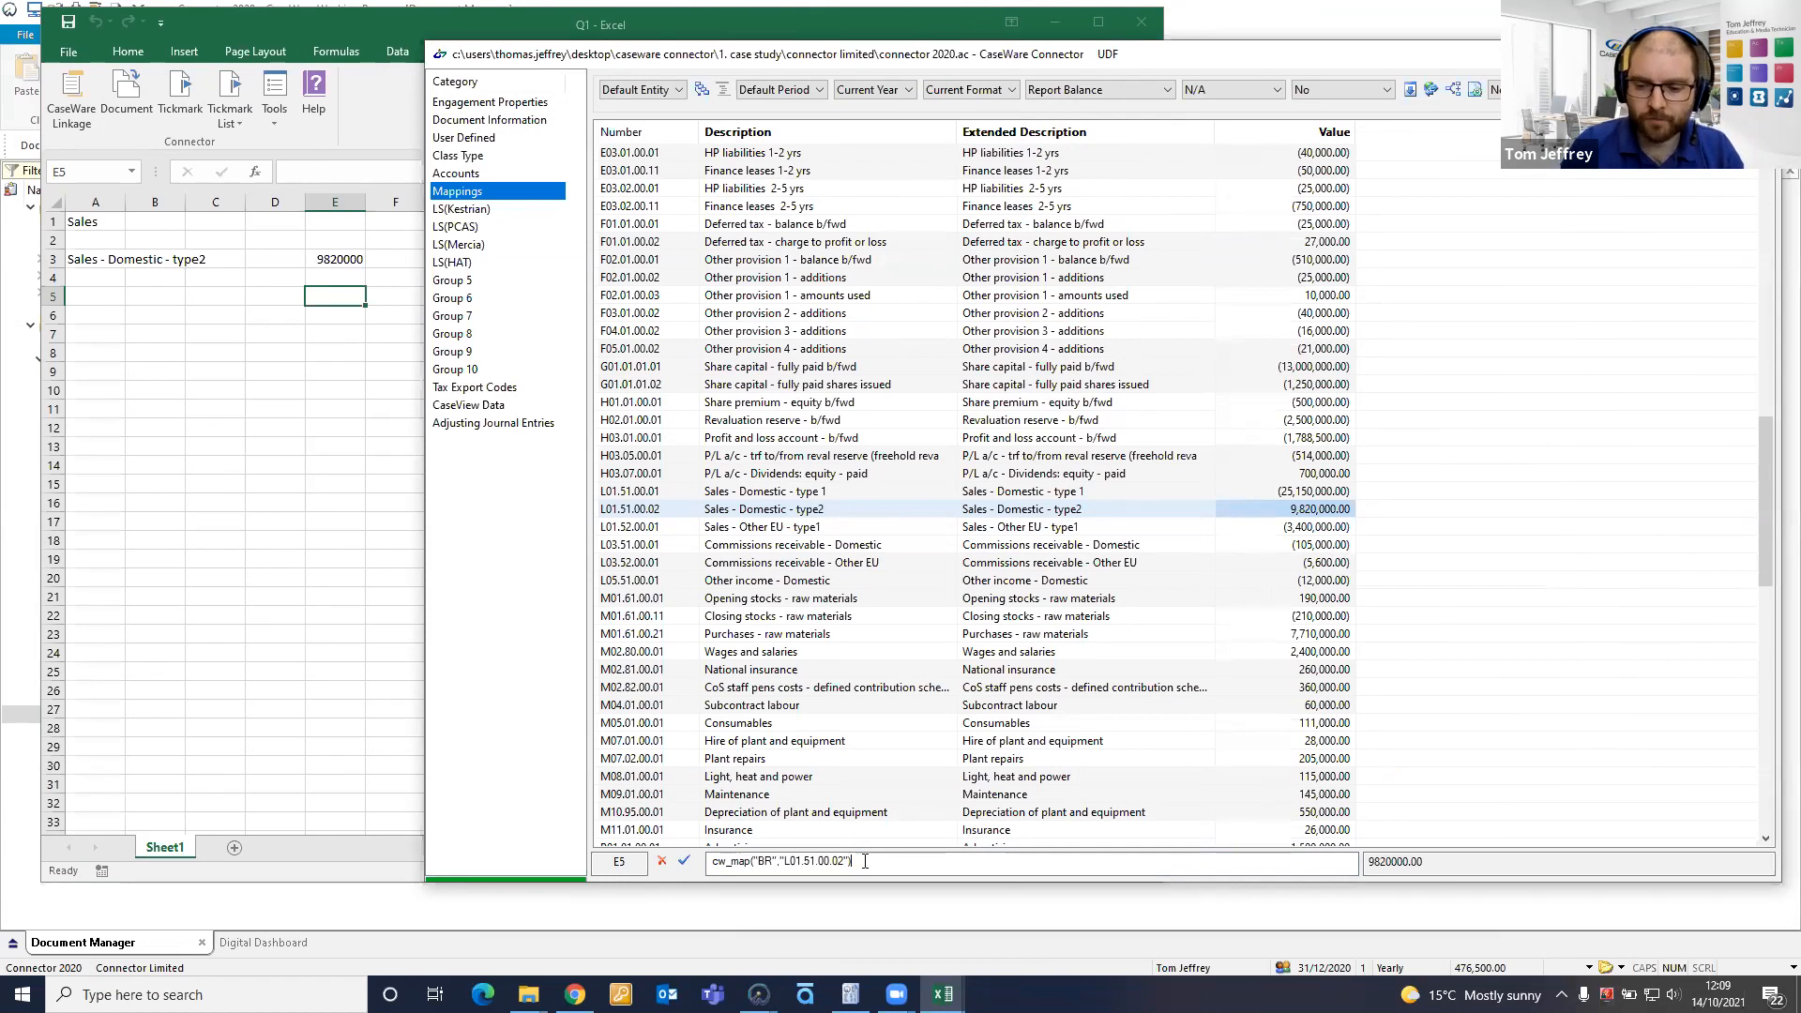
type("+")
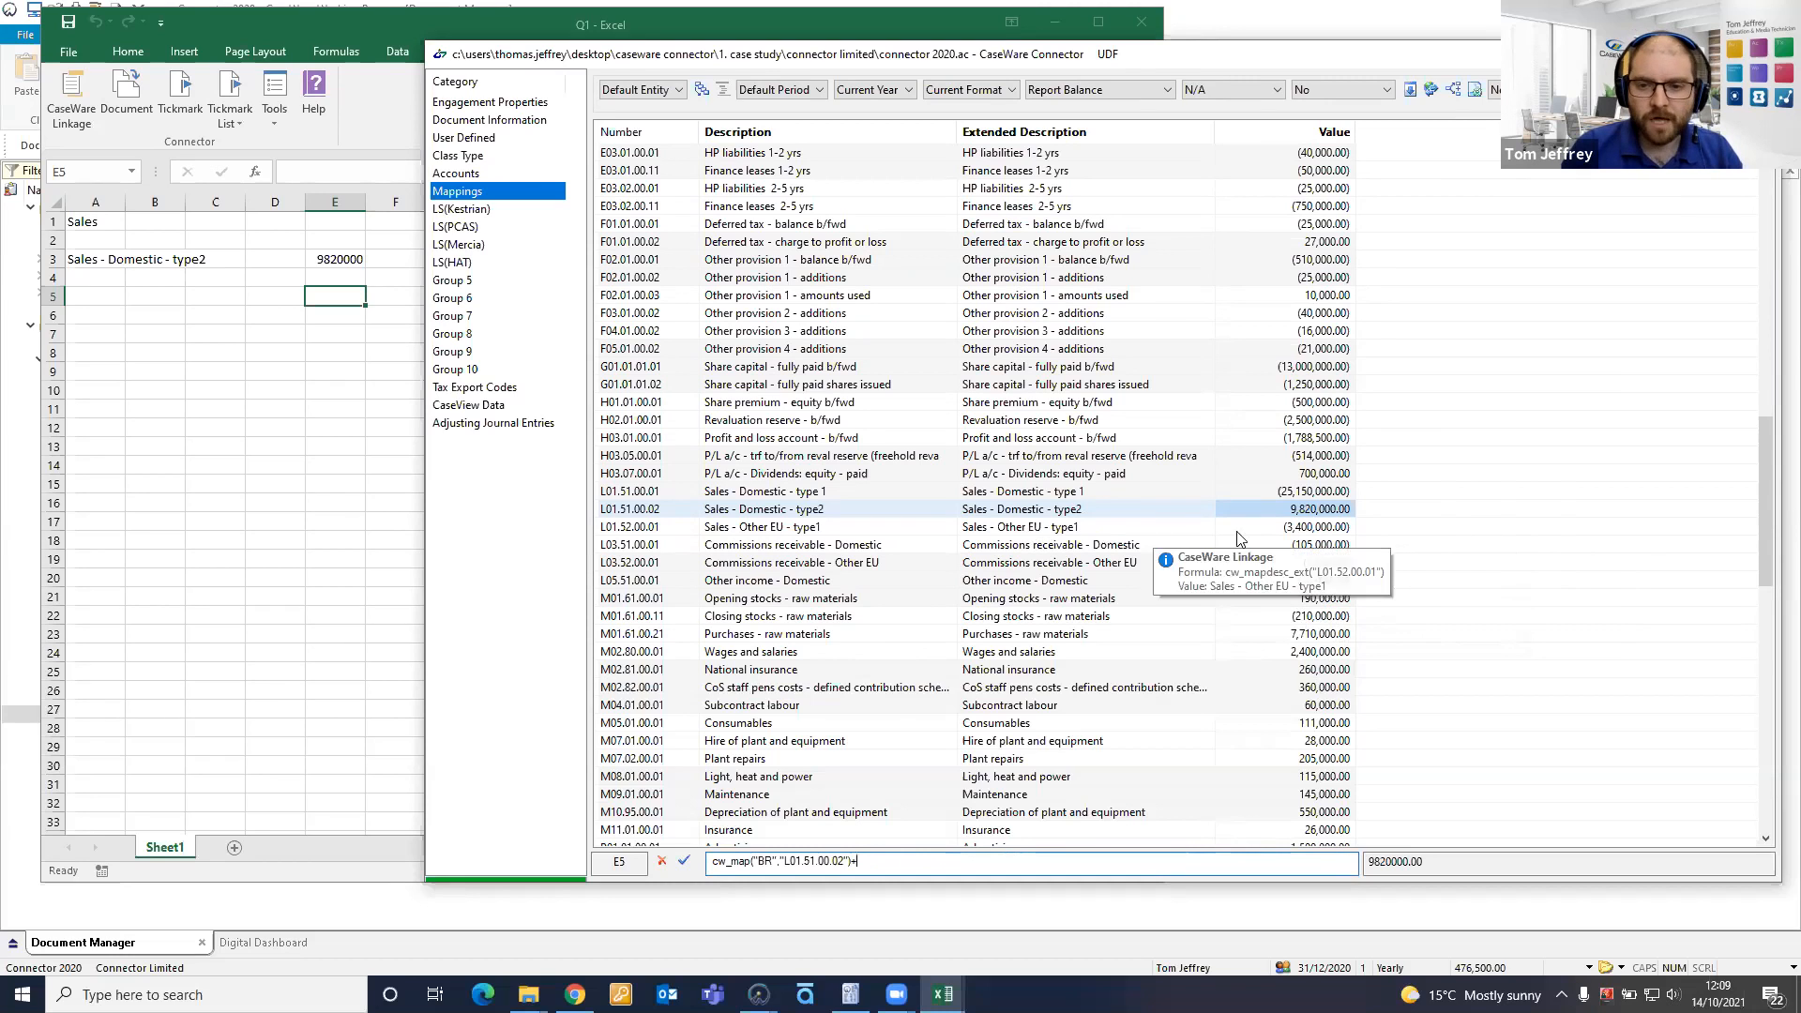
double_click(1287, 528)
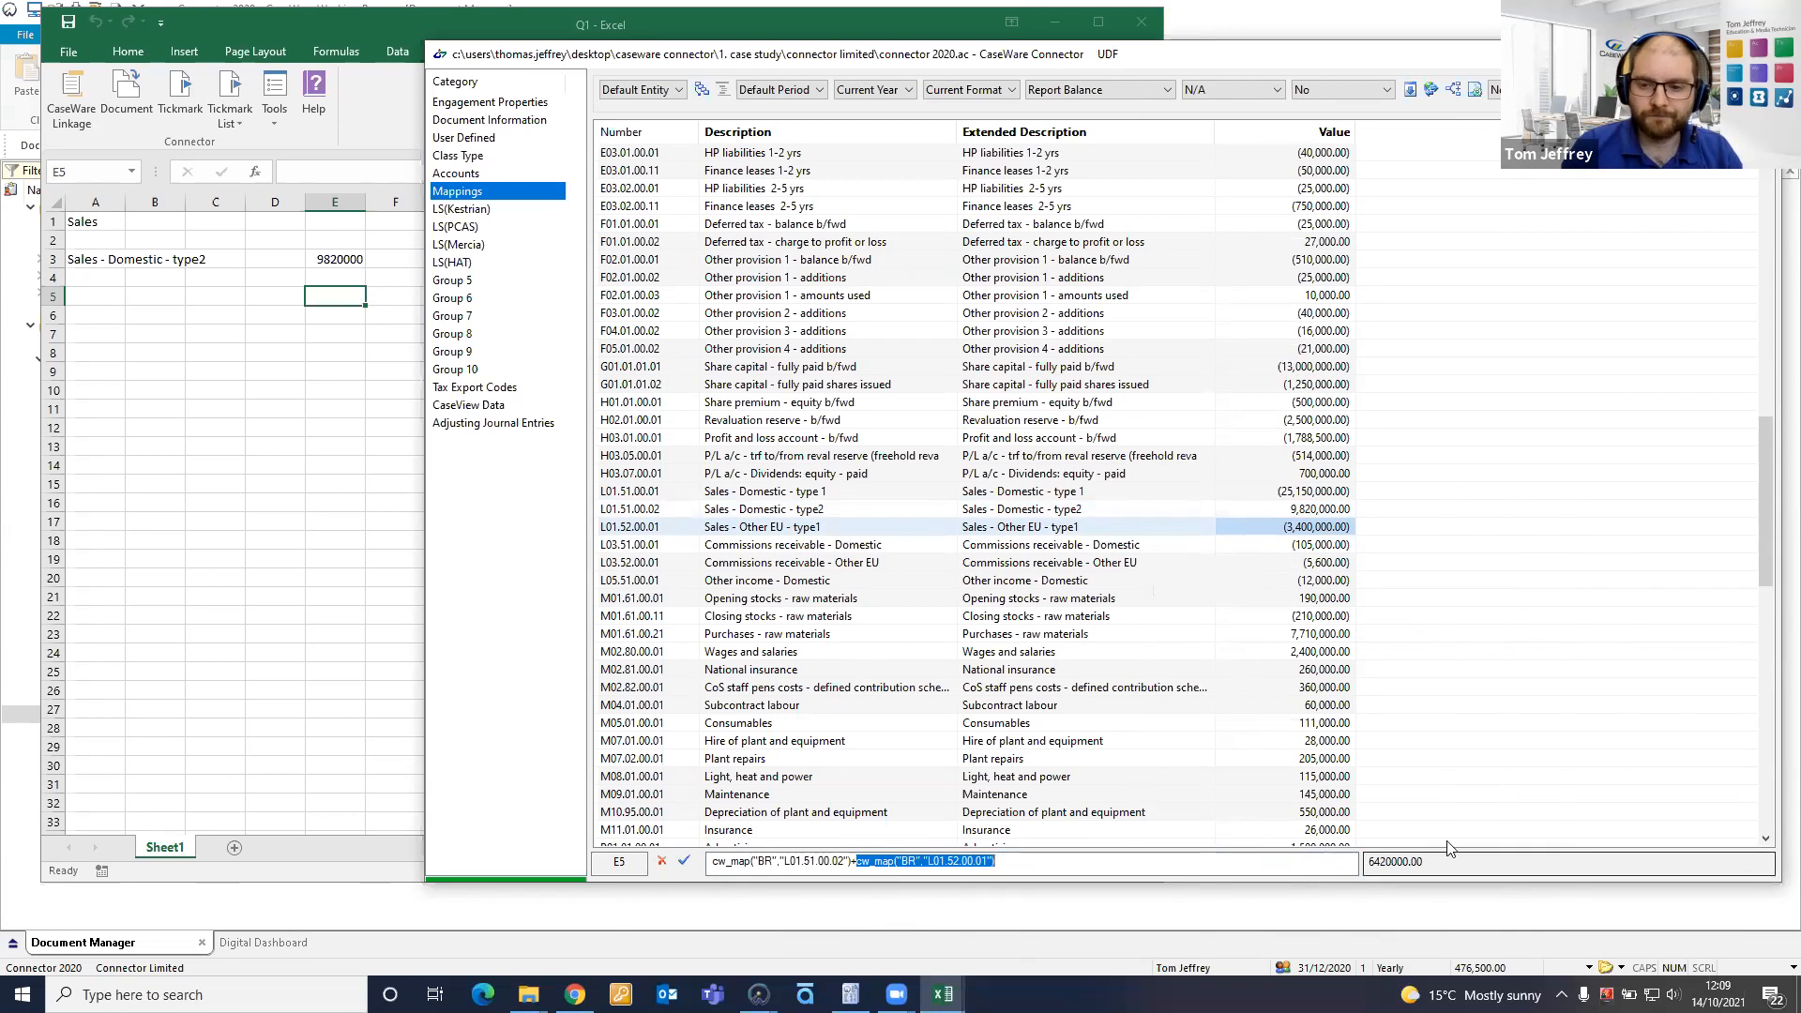
left_click(683, 863)
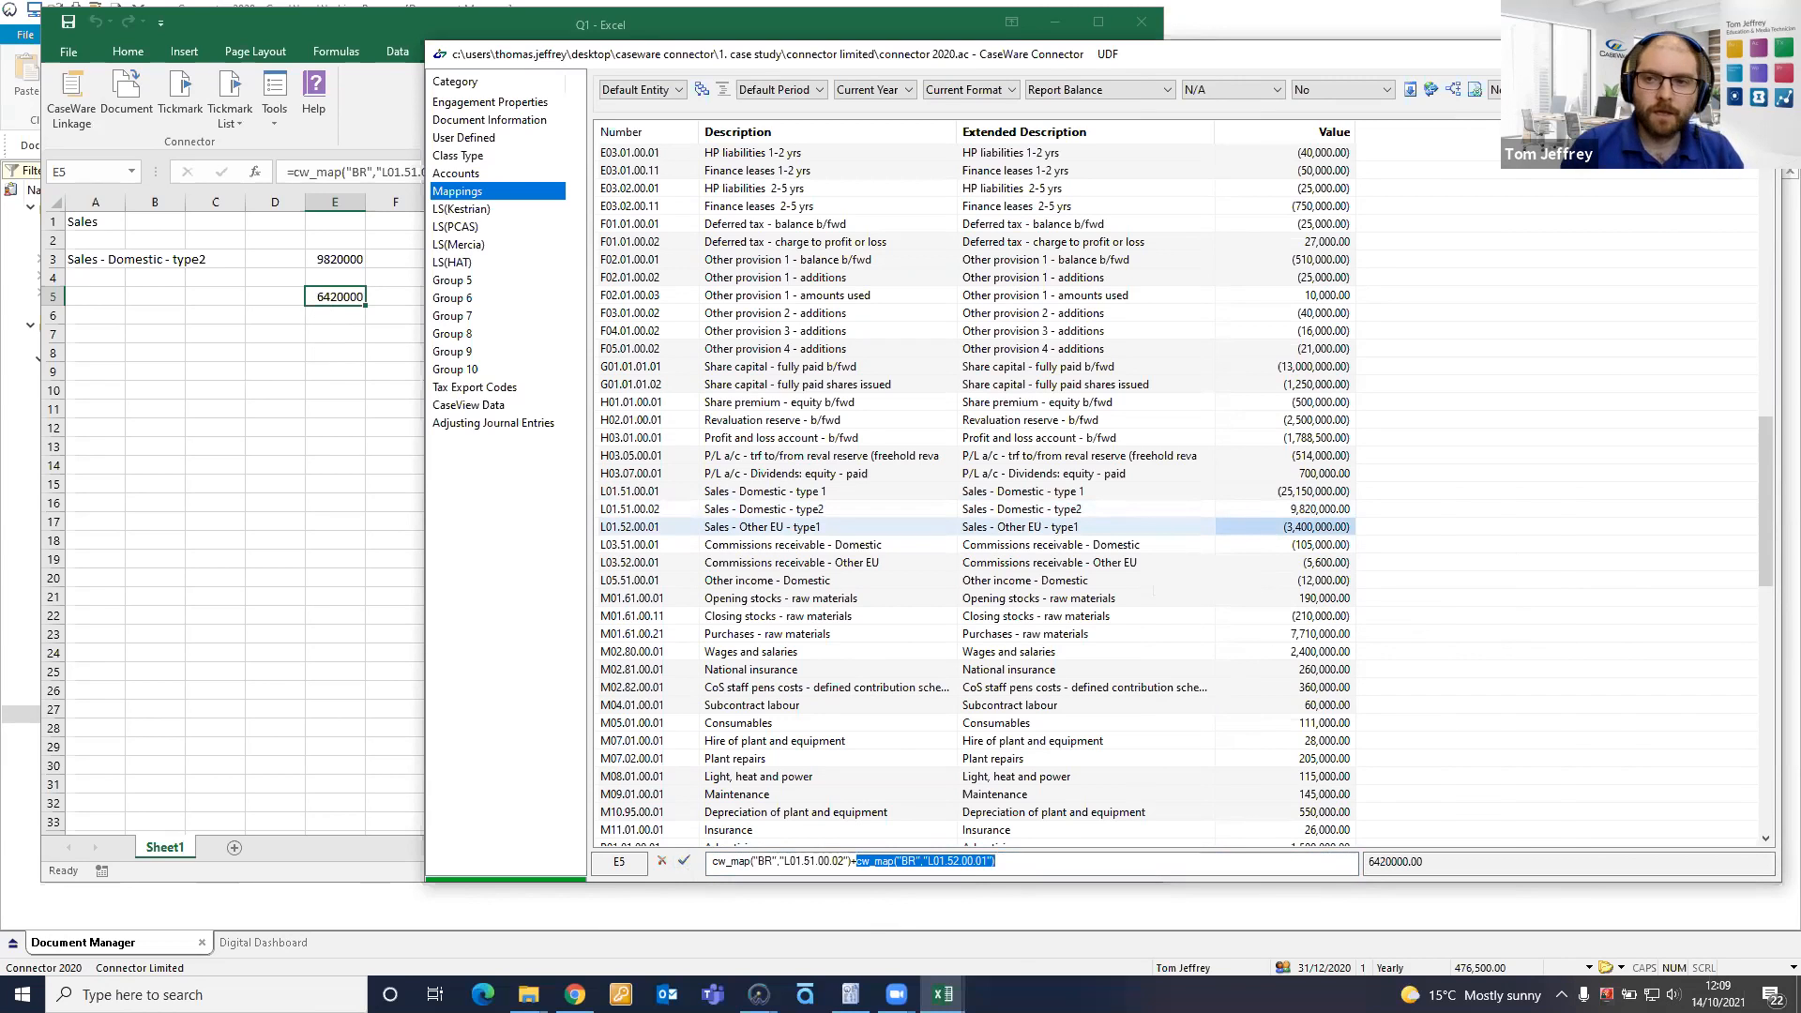
Close the connector and the Q1 workbook to return to the document list
left_click(1759, 54)
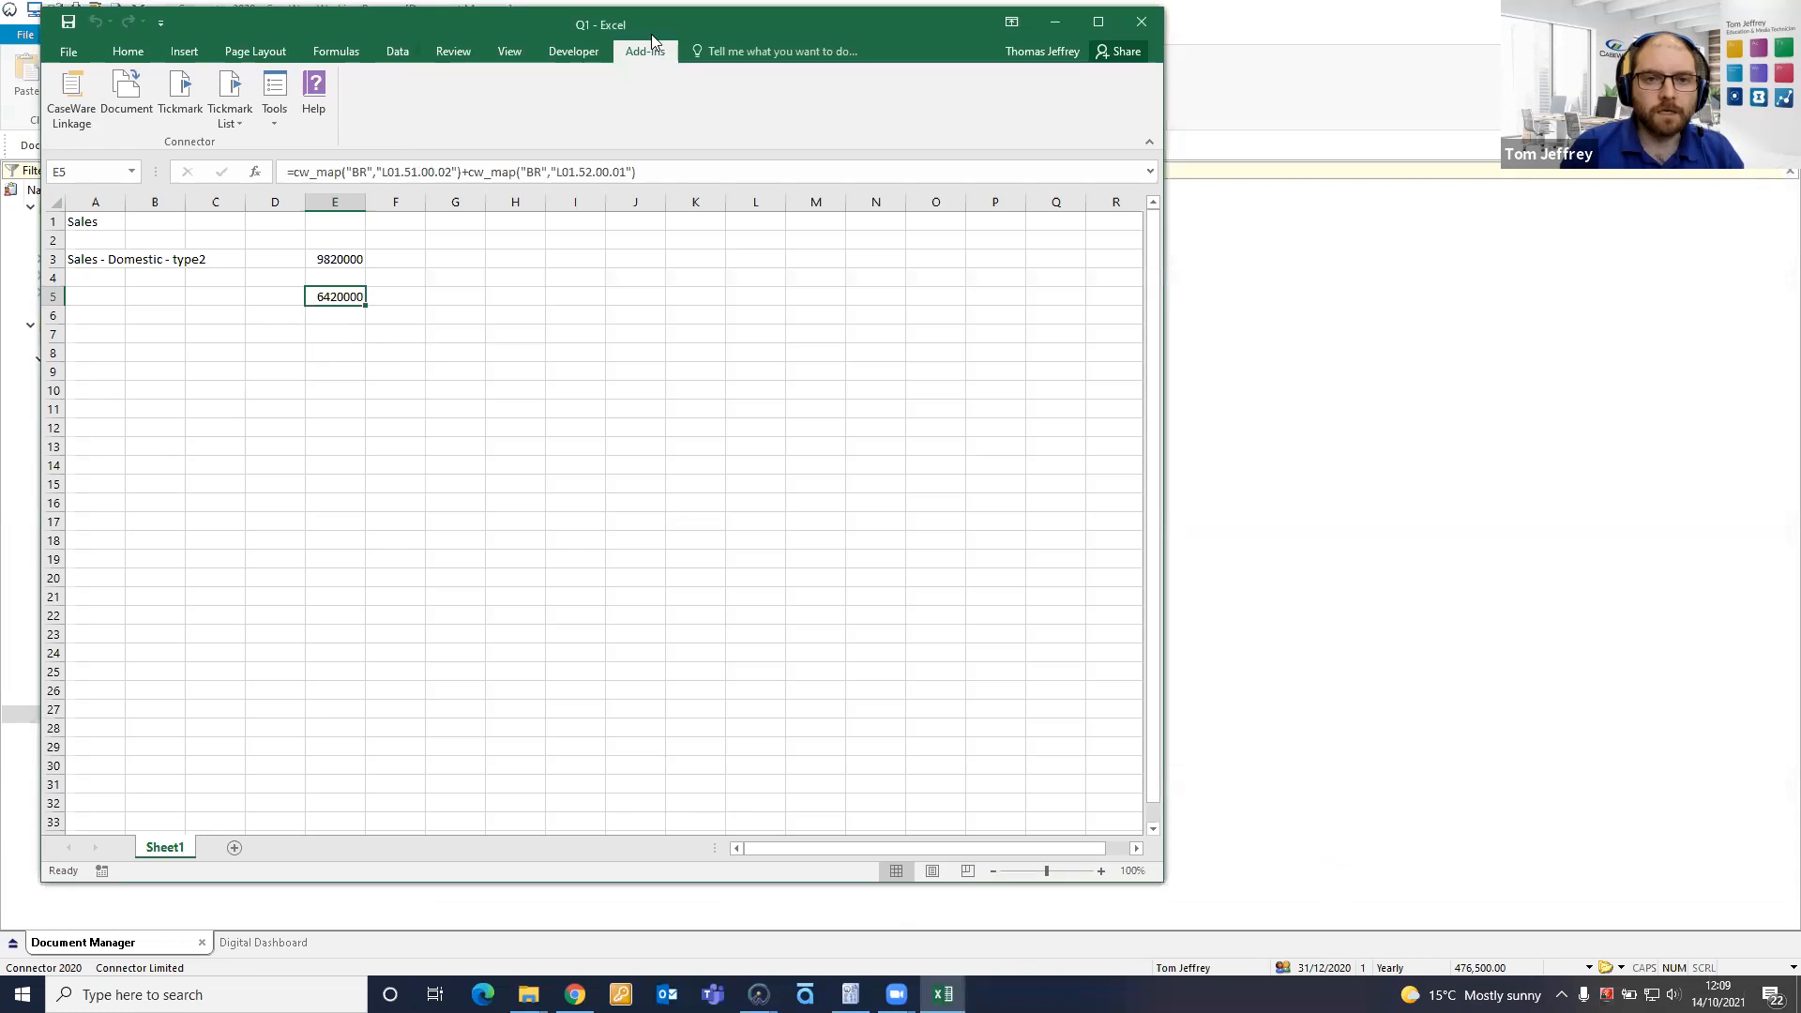
left_click_drag(651, 34, 1098, 49)
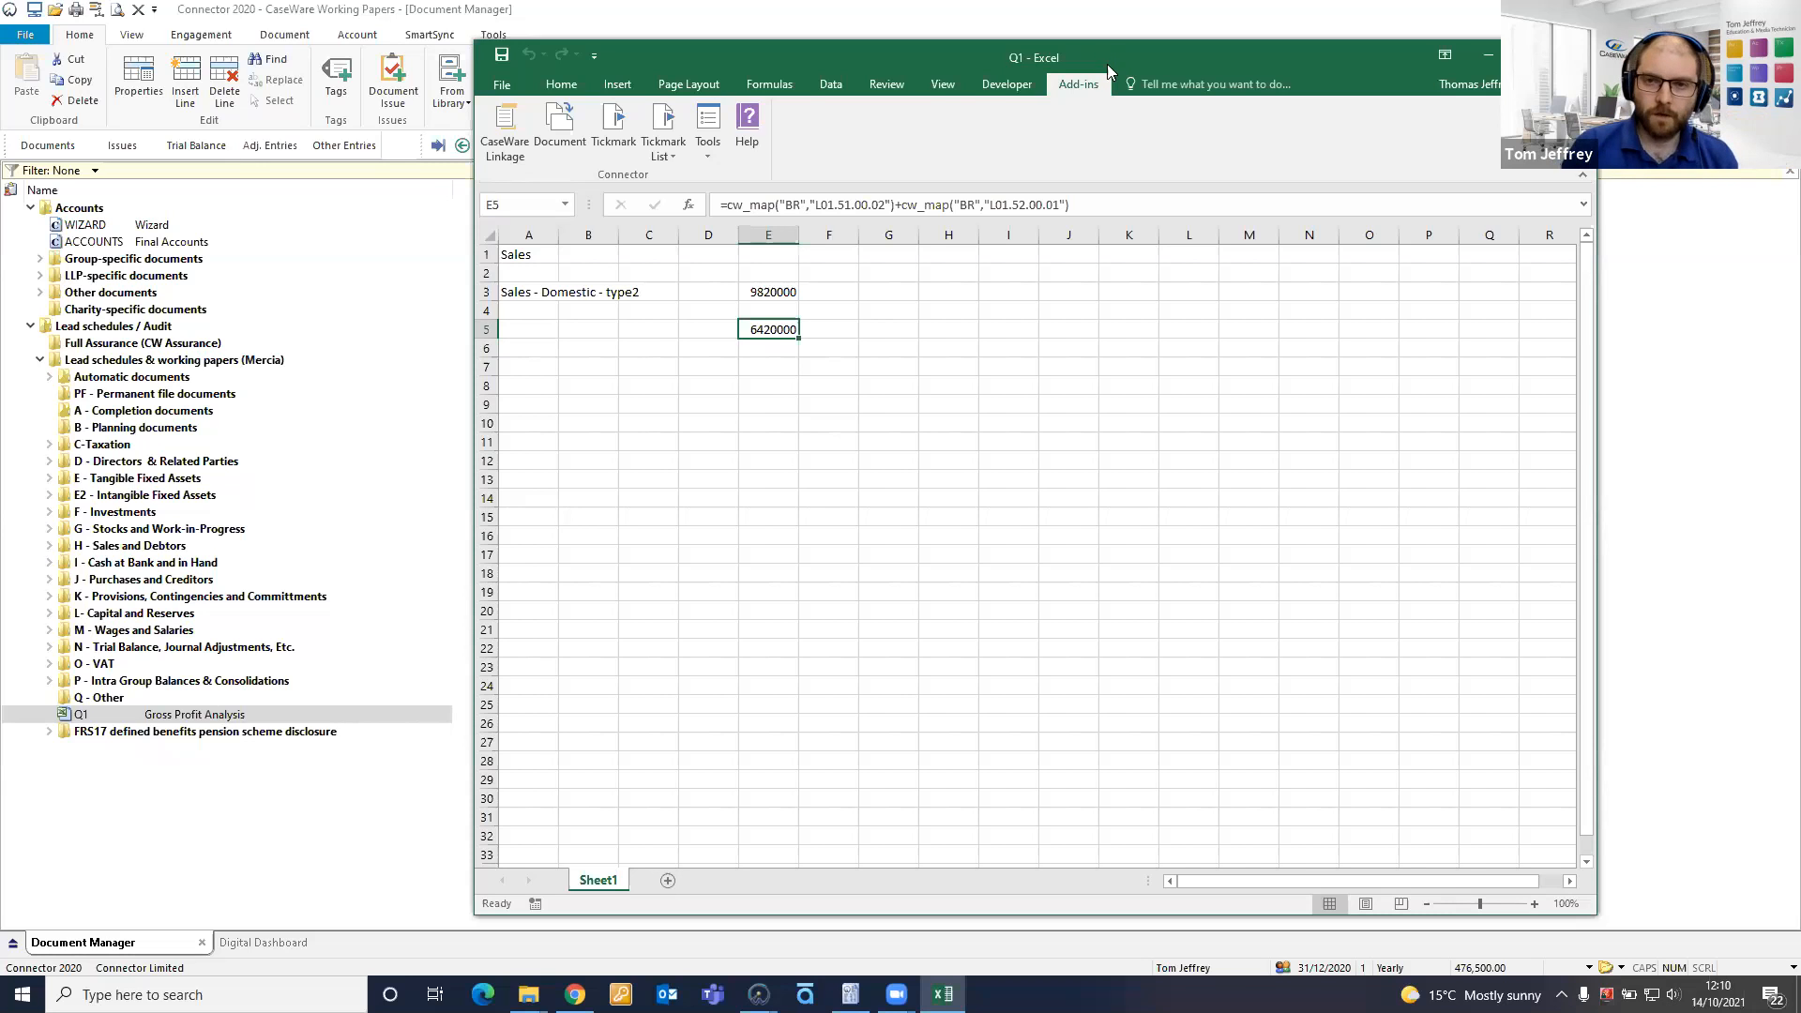
left_click_drag(1107, 64, 1013, 74)
left_click(1489, 64)
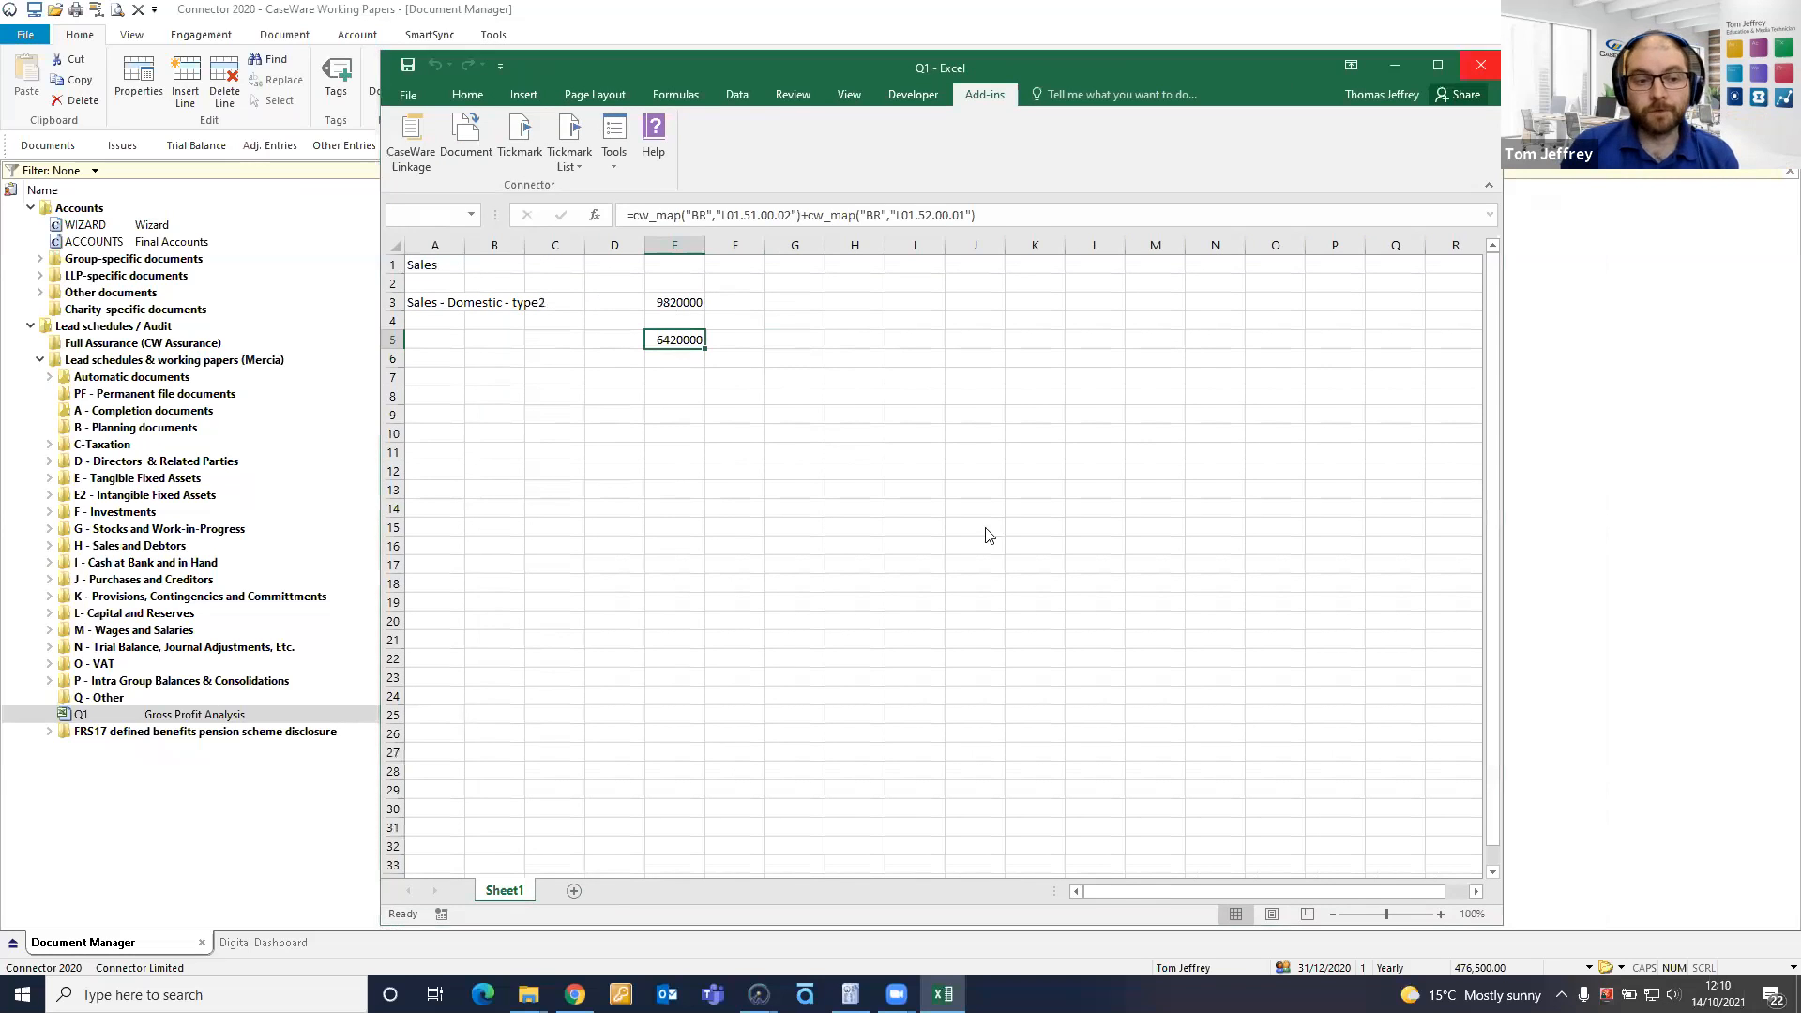
left_click(903, 522)
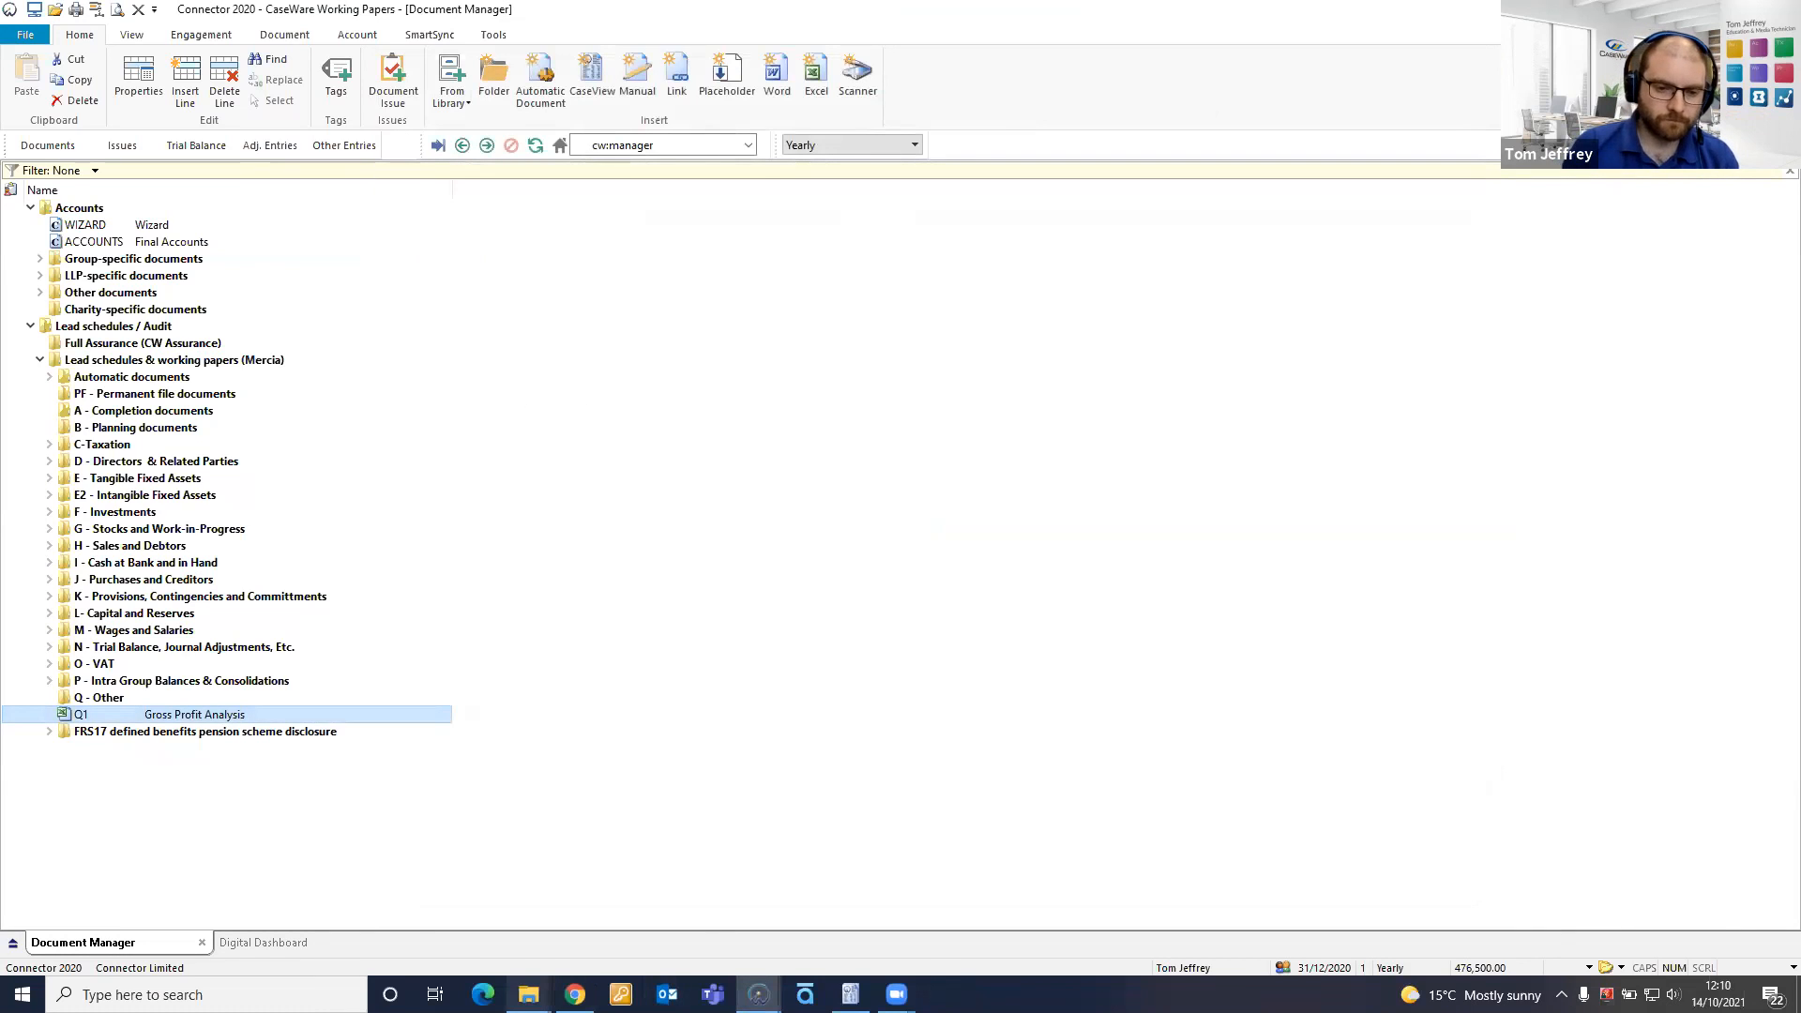
Add the Fixed Asset Lead Schedule workbook from the 1. Case Study folder to the document list directly below Q1
left_click(528, 994)
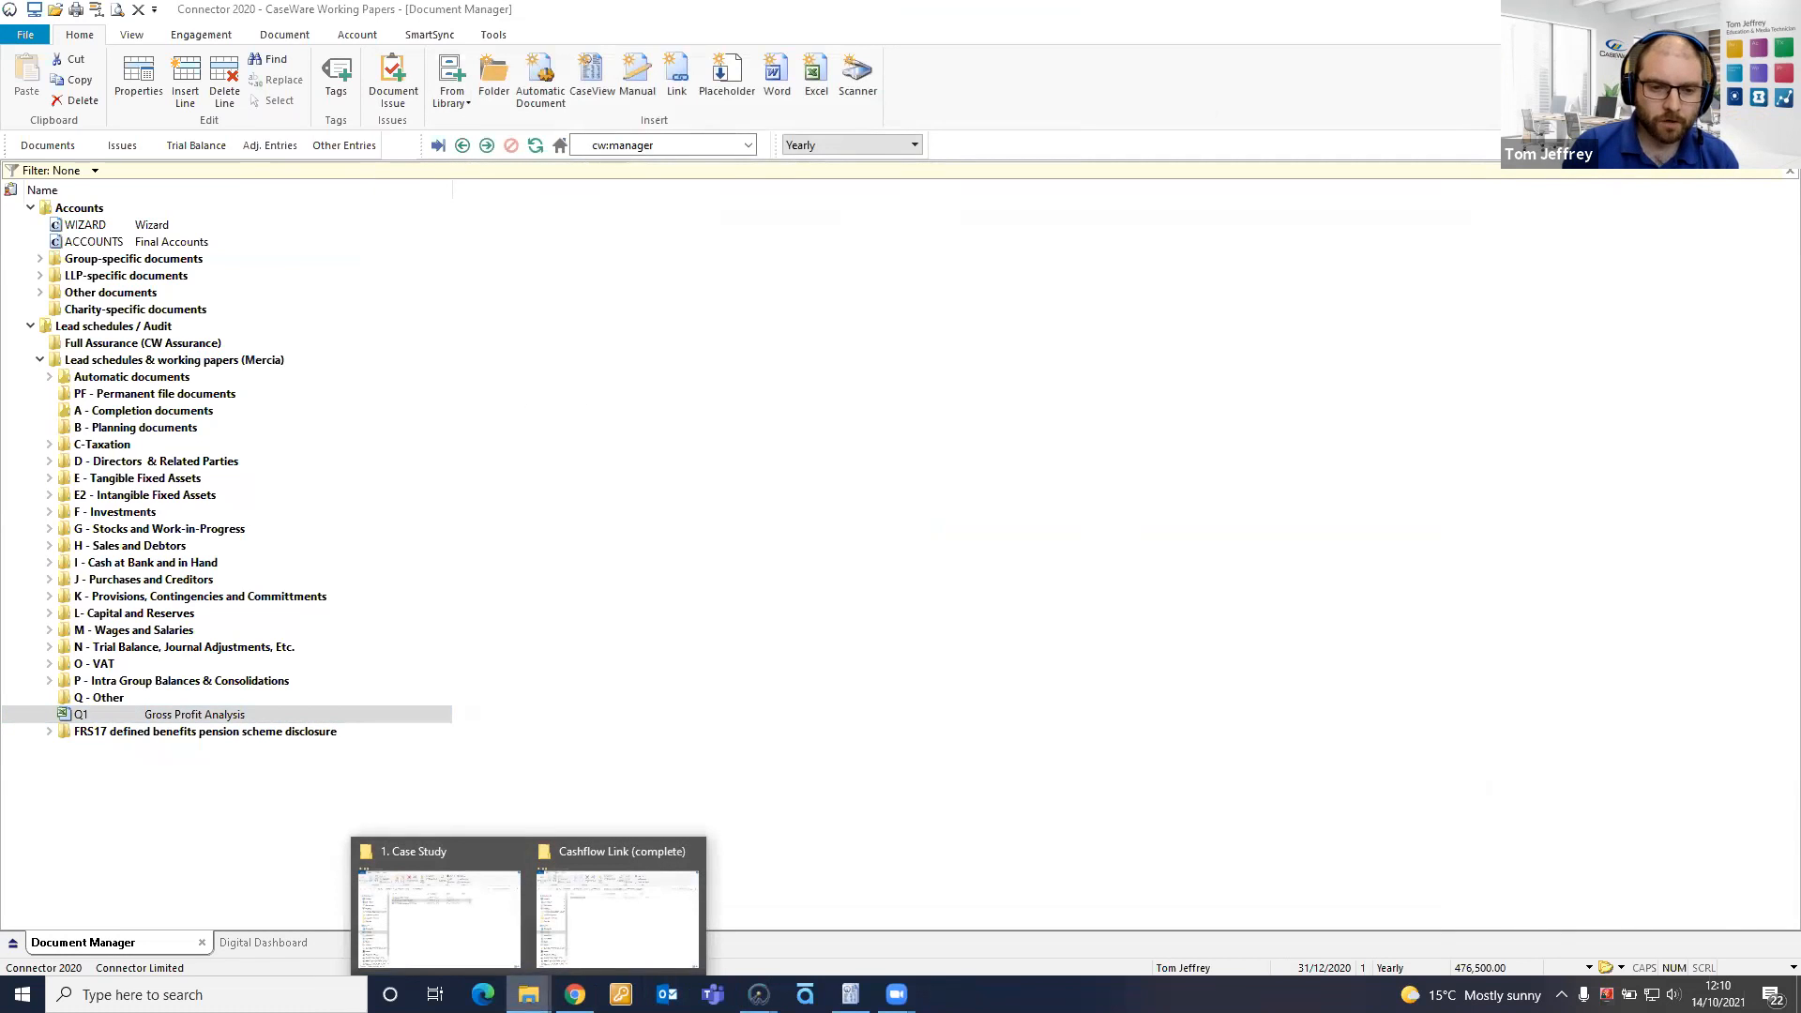
left_click(482, 927)
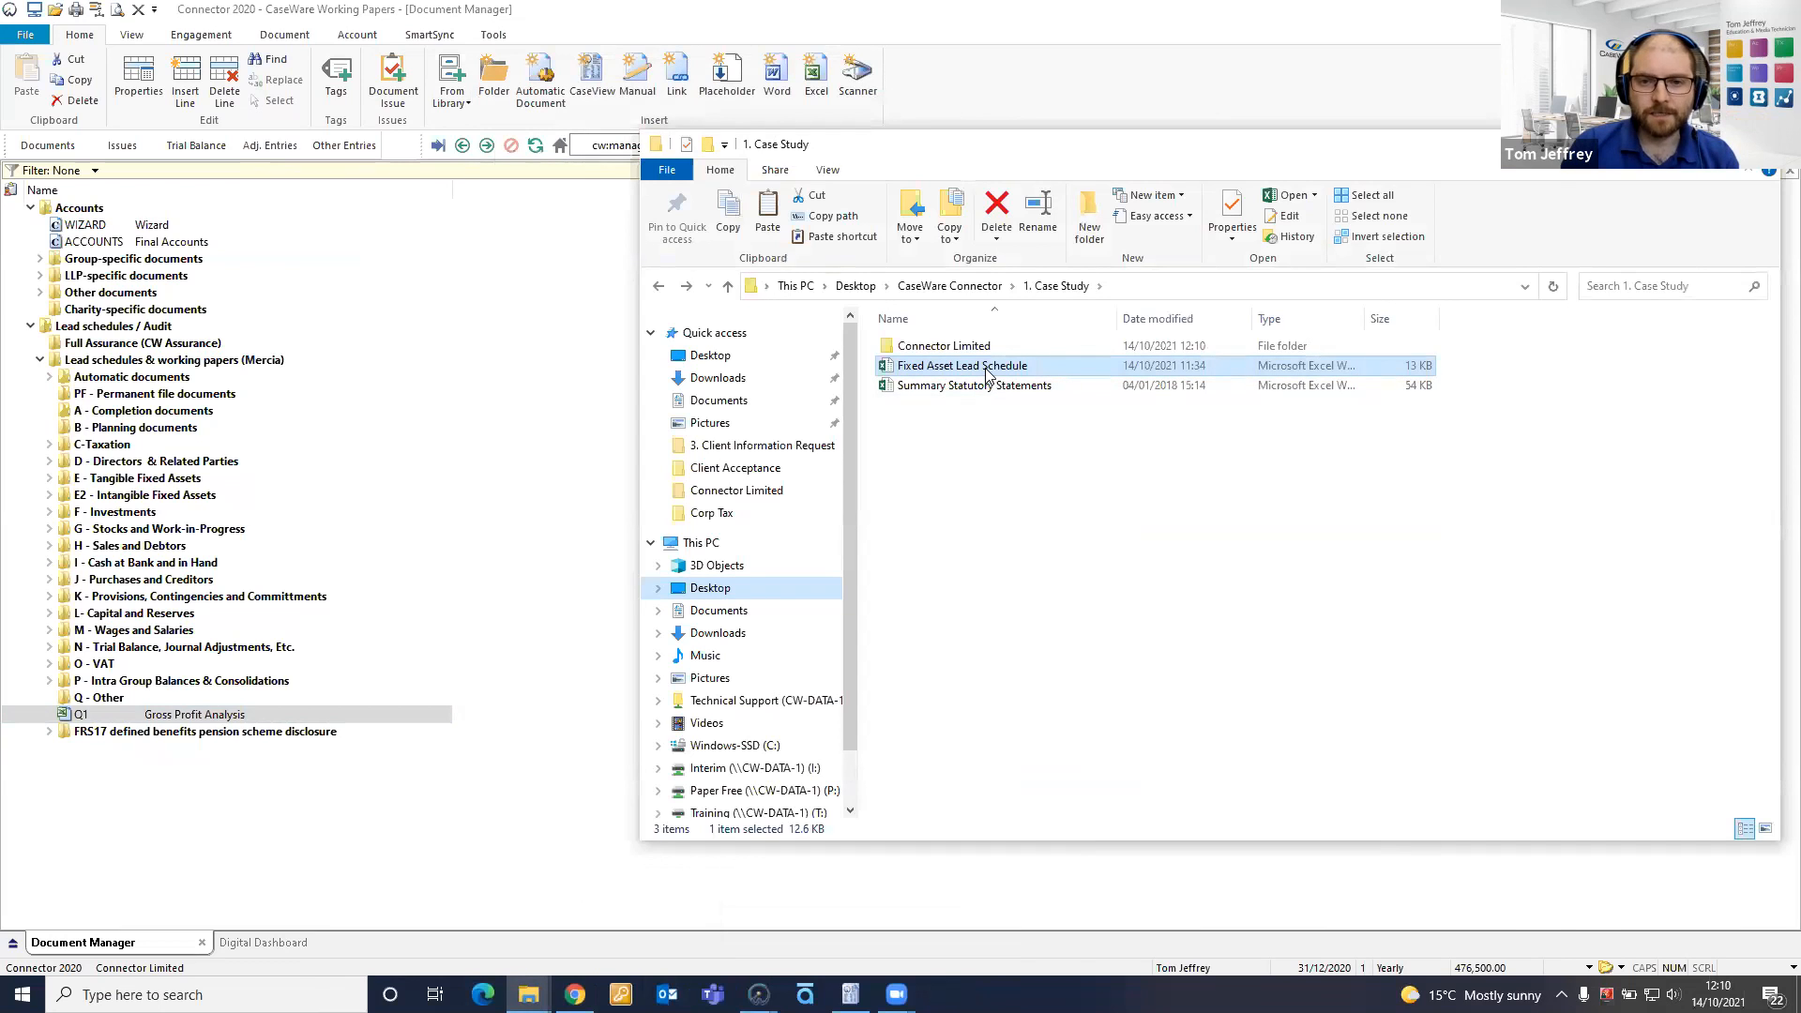
left_click_drag(986, 376, 316, 731)
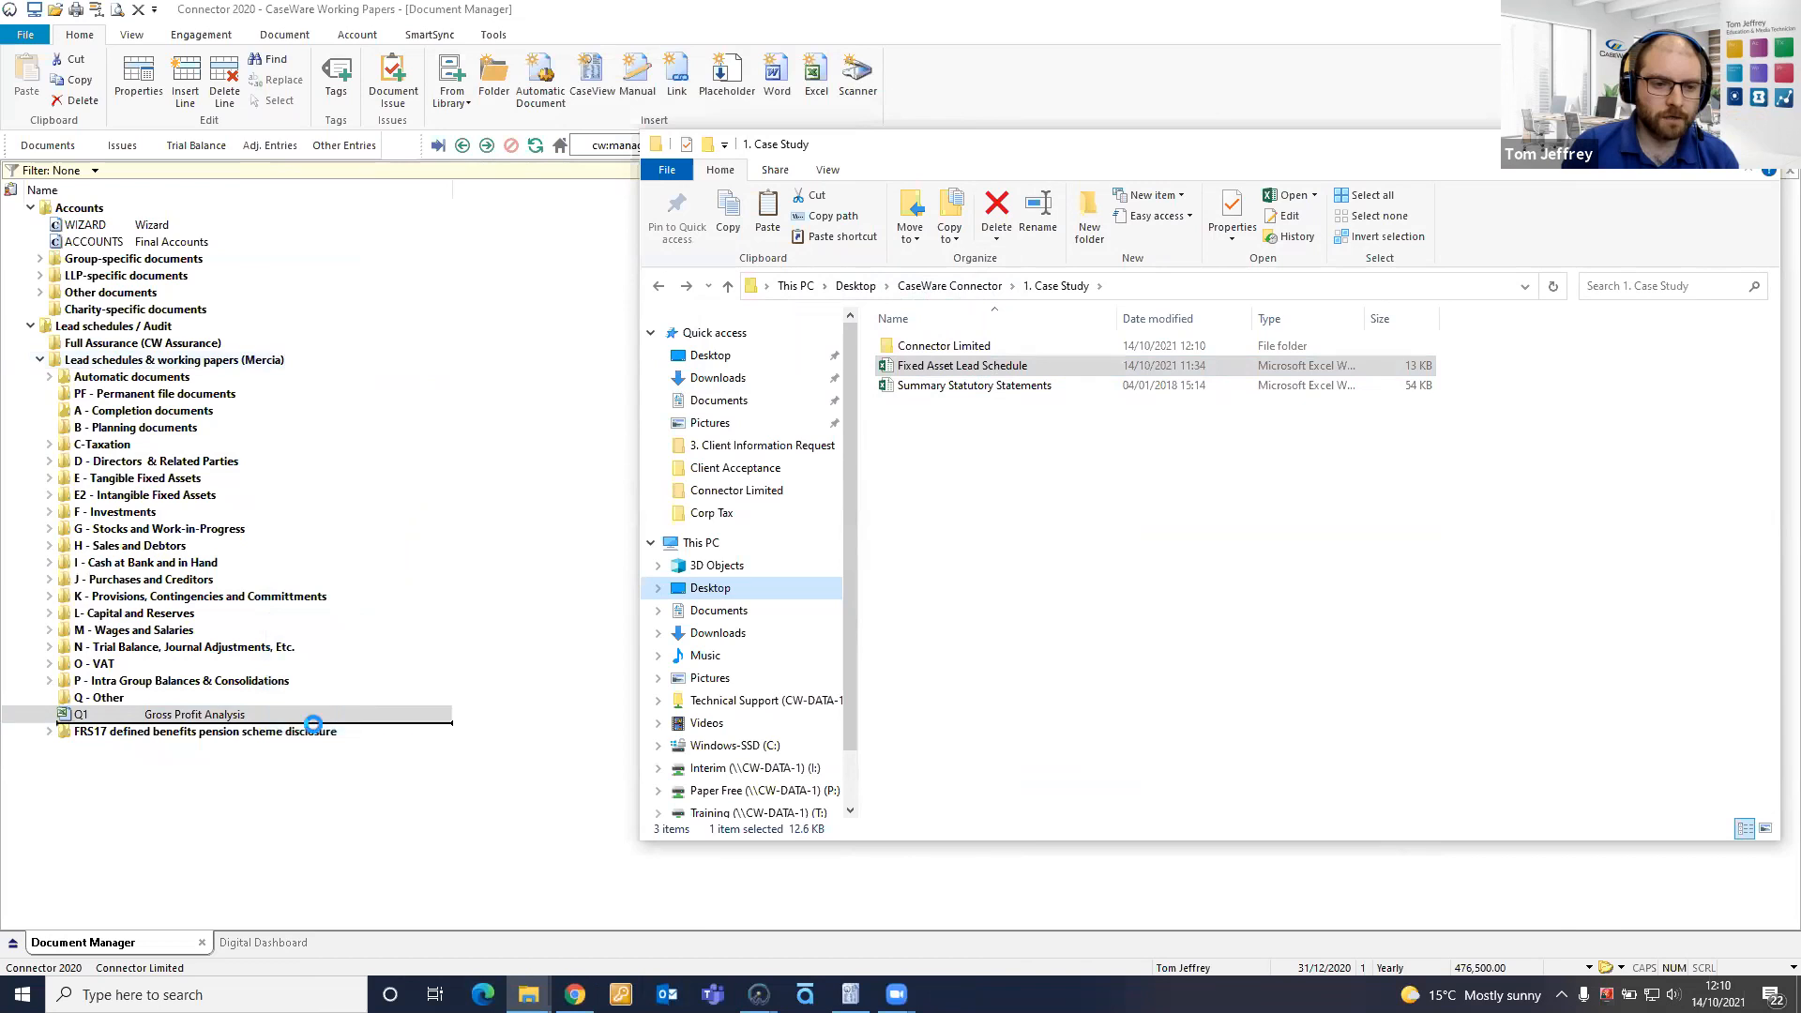
left_click(603, 487)
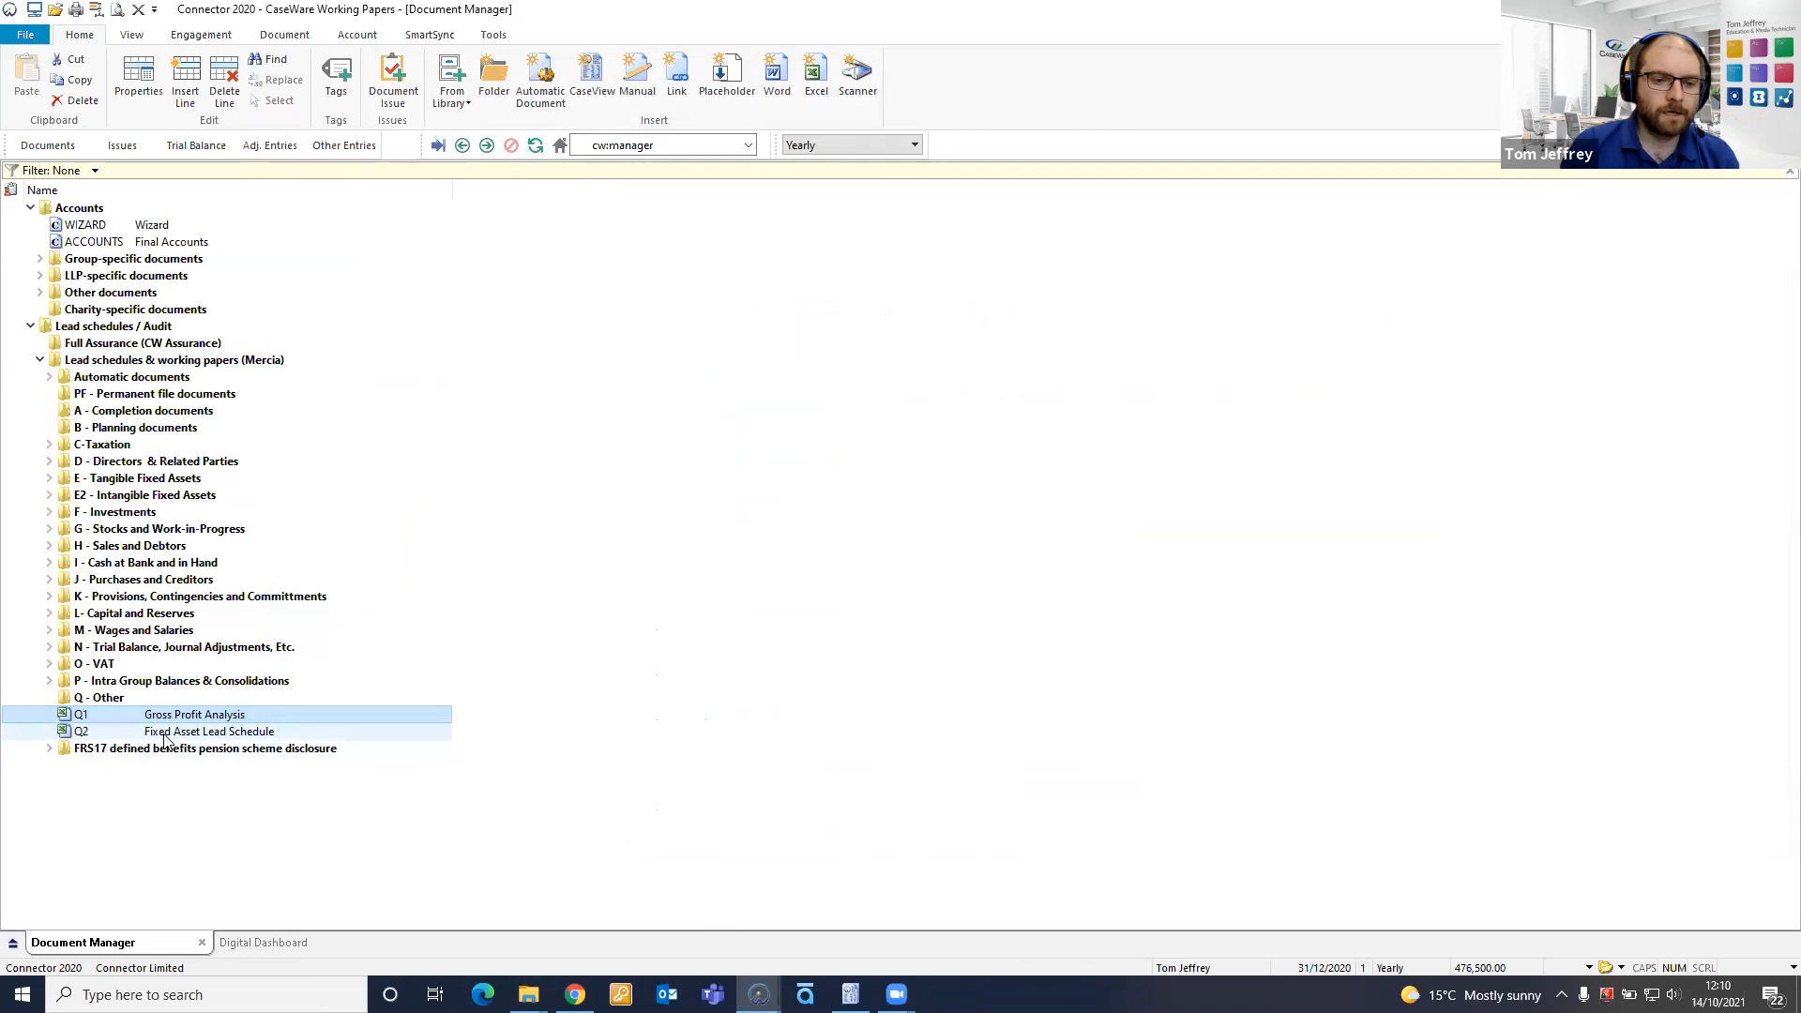
Open the Fixed Asset Lead Schedule document, maximize its window and zoom the sheet to 130%
double_click(164, 734)
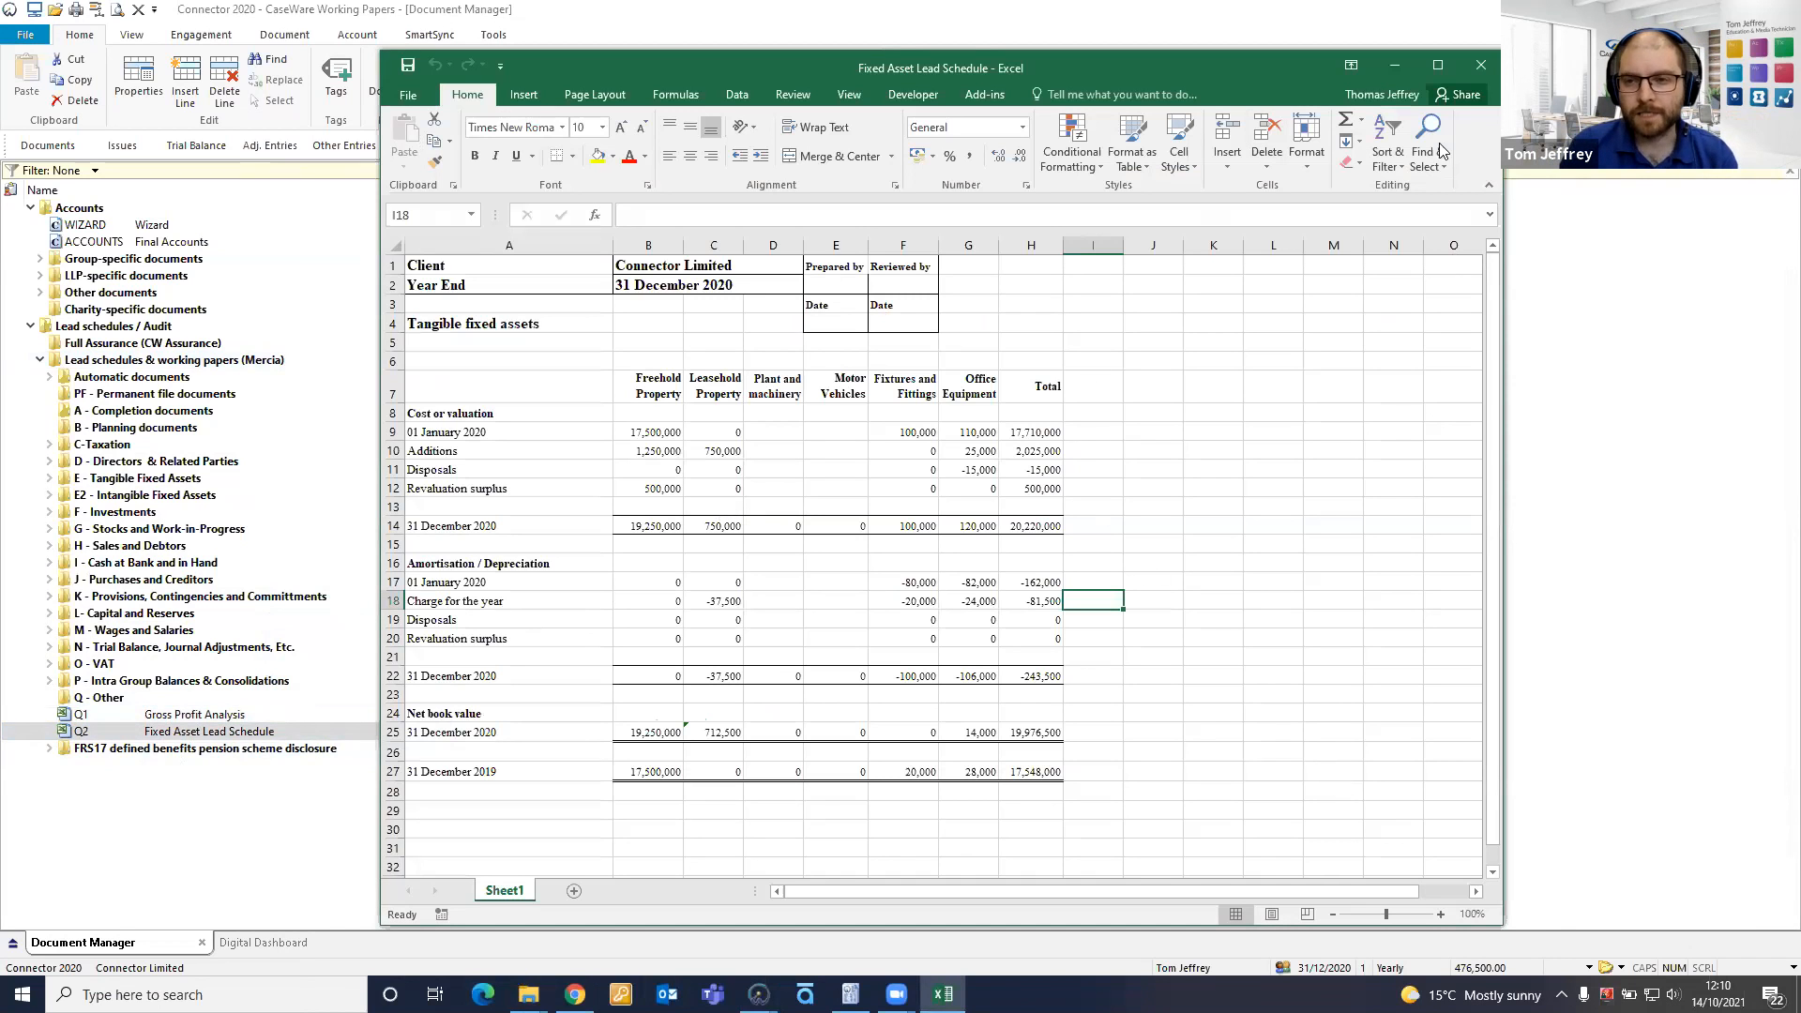
left_click(1437, 65)
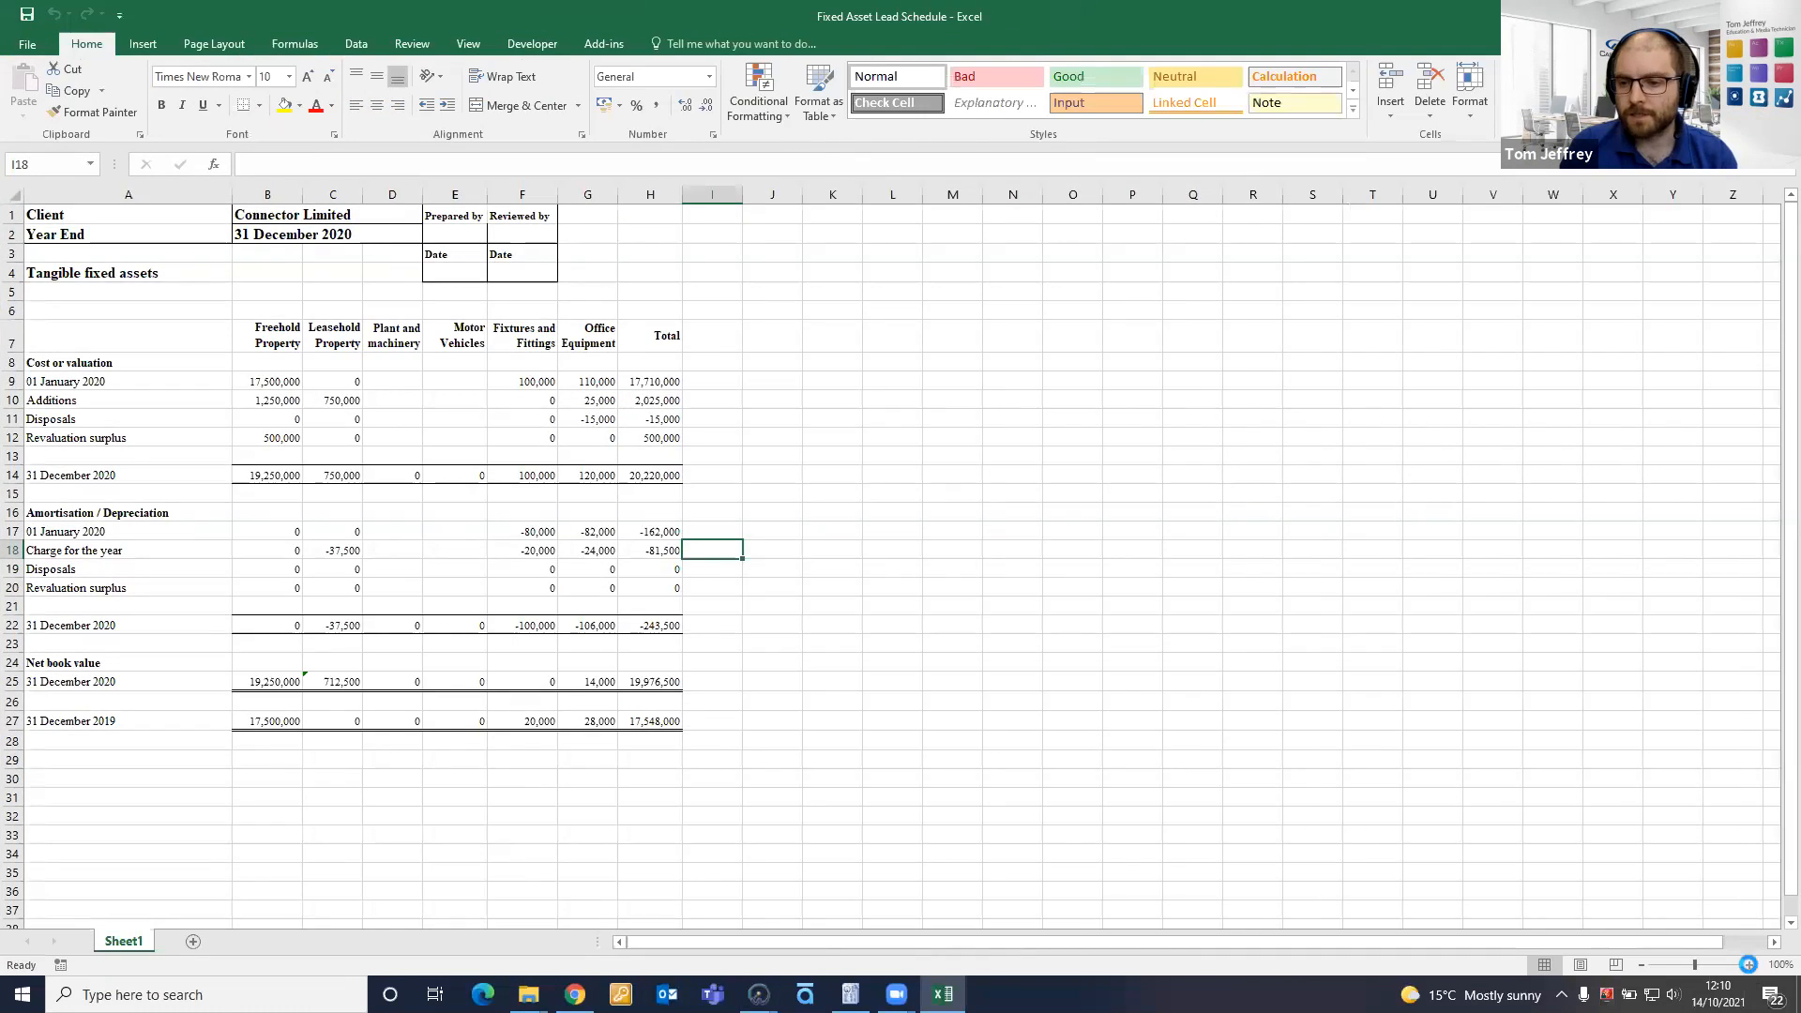
left_click(1749, 966)
left_click(1750, 965)
left_click(1749, 965)
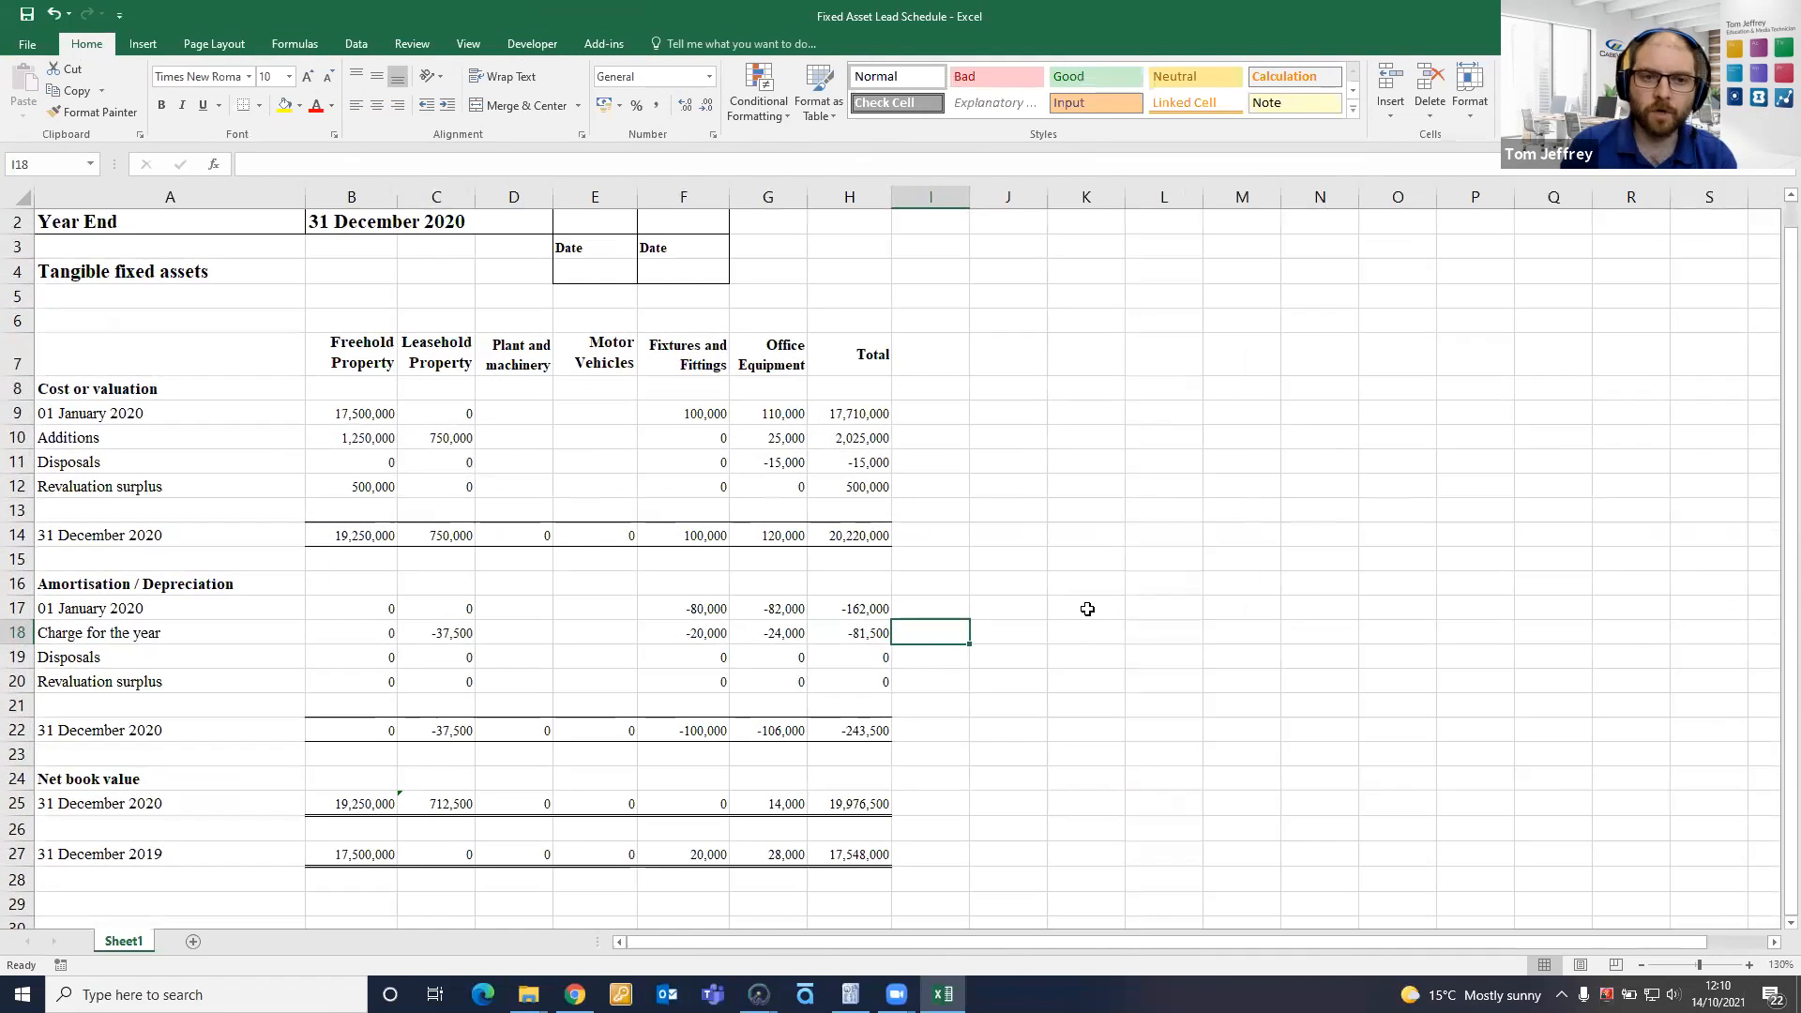
scroll(1087, 609, "up", 1)
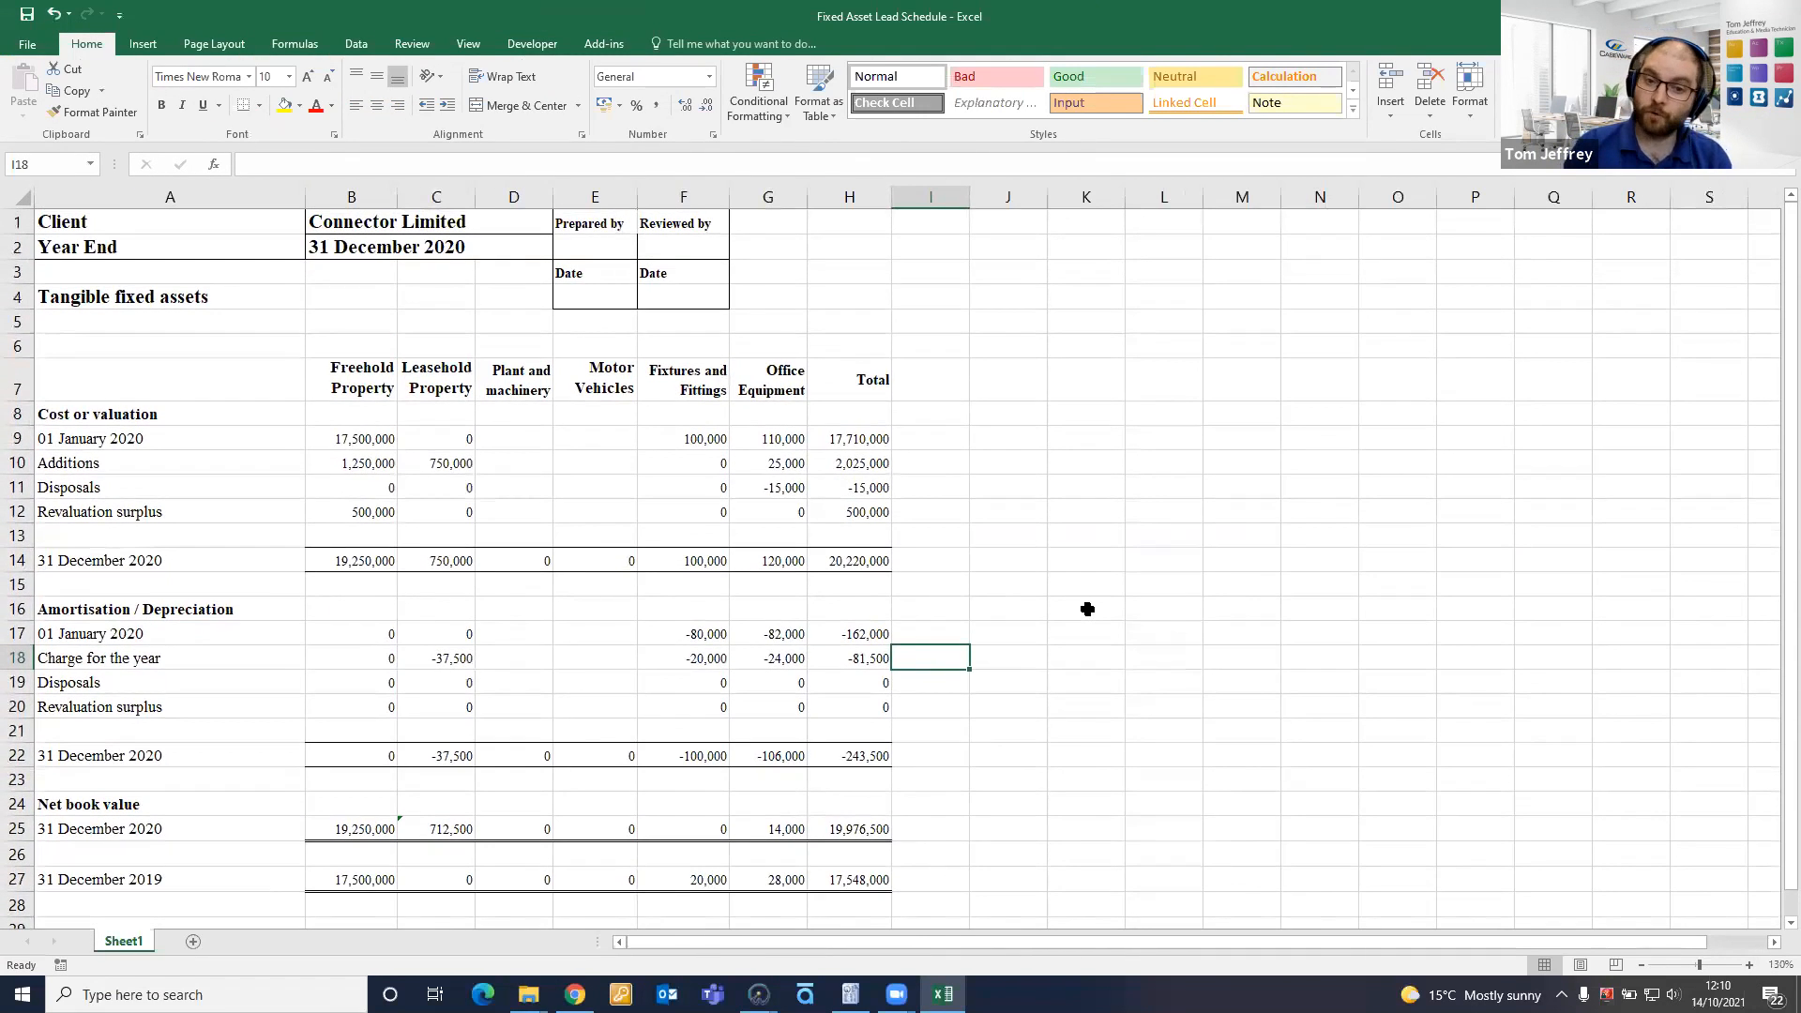
Examine the formulas behind the freehold, leasehold and office equipment figures, the total depreciation charge and the empty plant additions cell
left_click(376, 436)
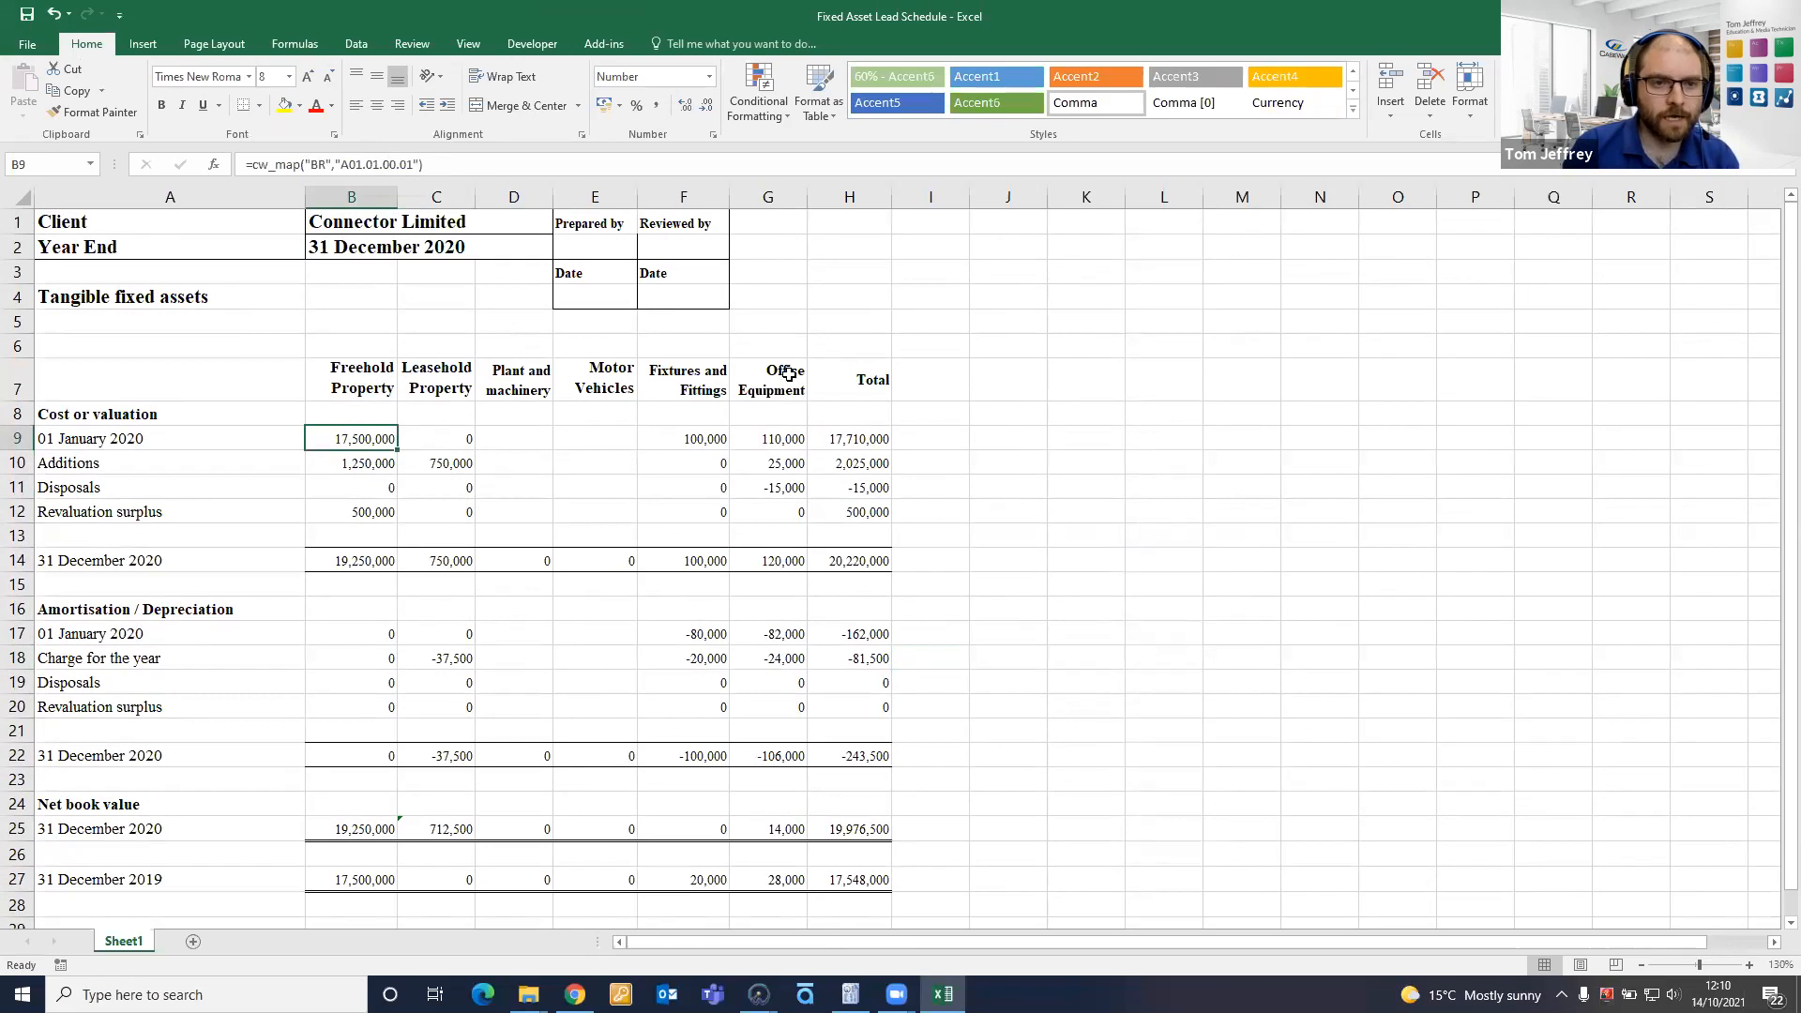
left_click(781, 460)
left_click(778, 634)
left_click(783, 660)
left_click(455, 659)
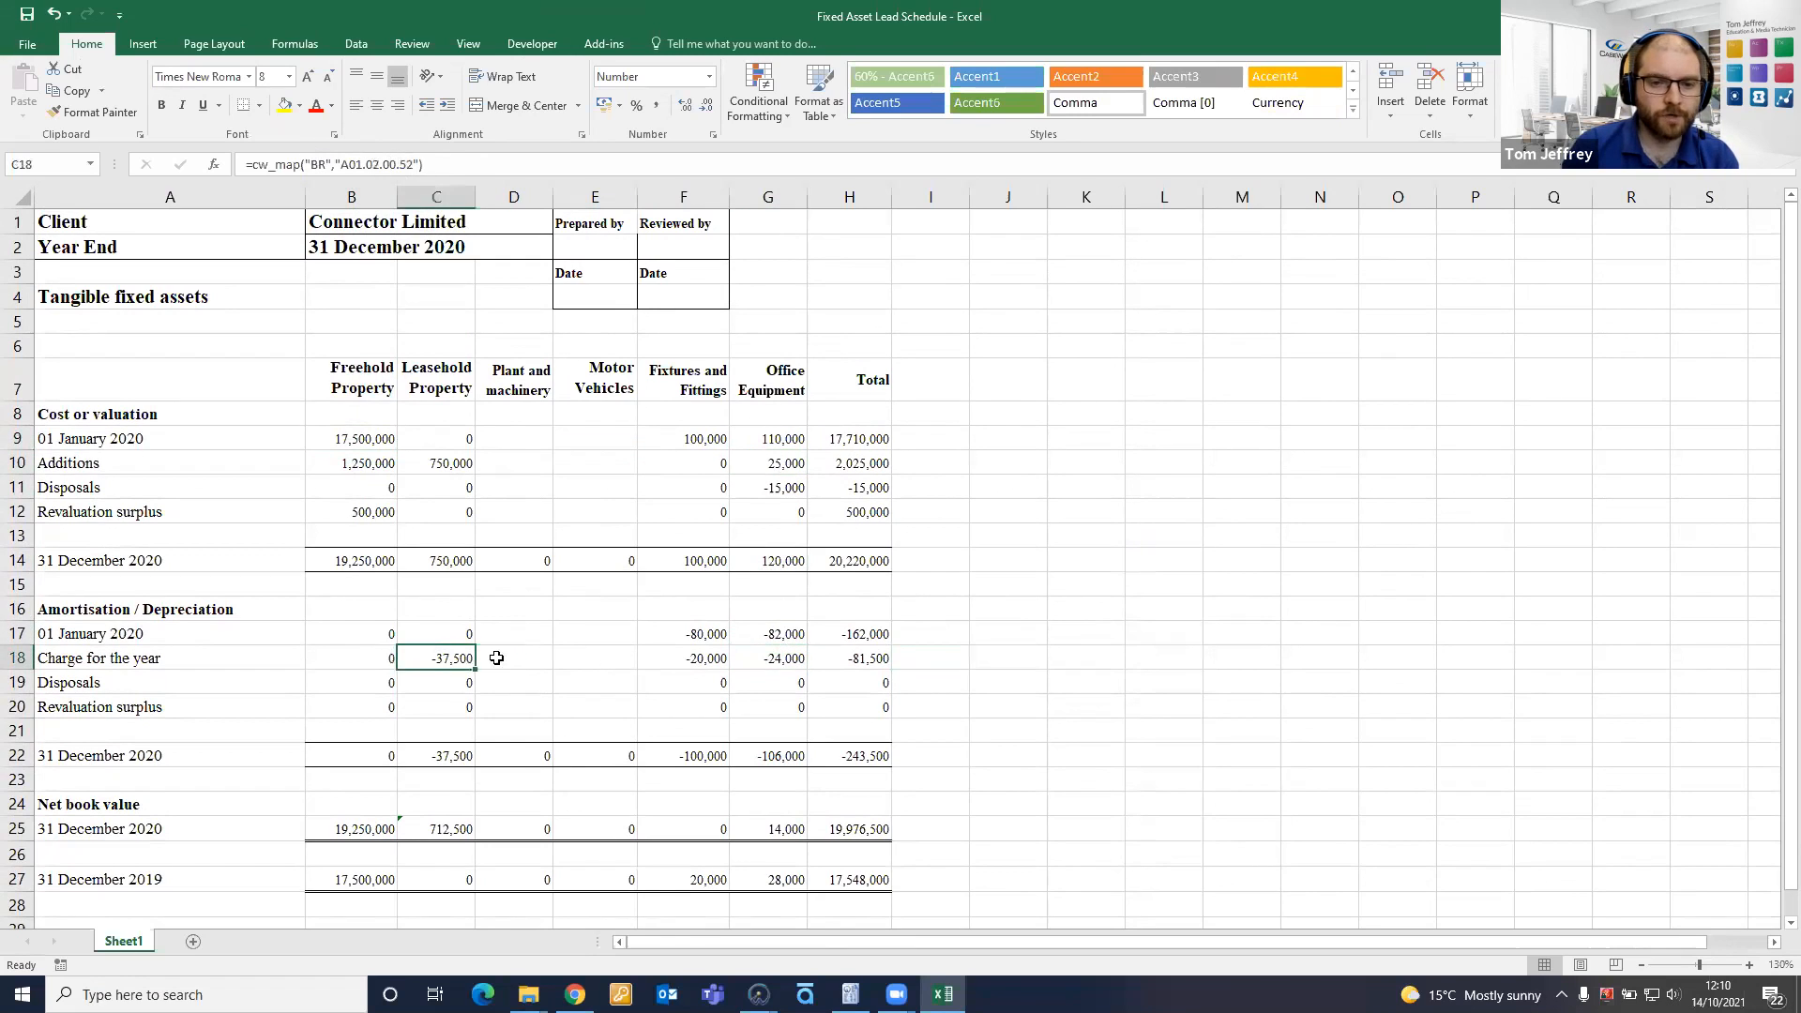
left_click(844, 657)
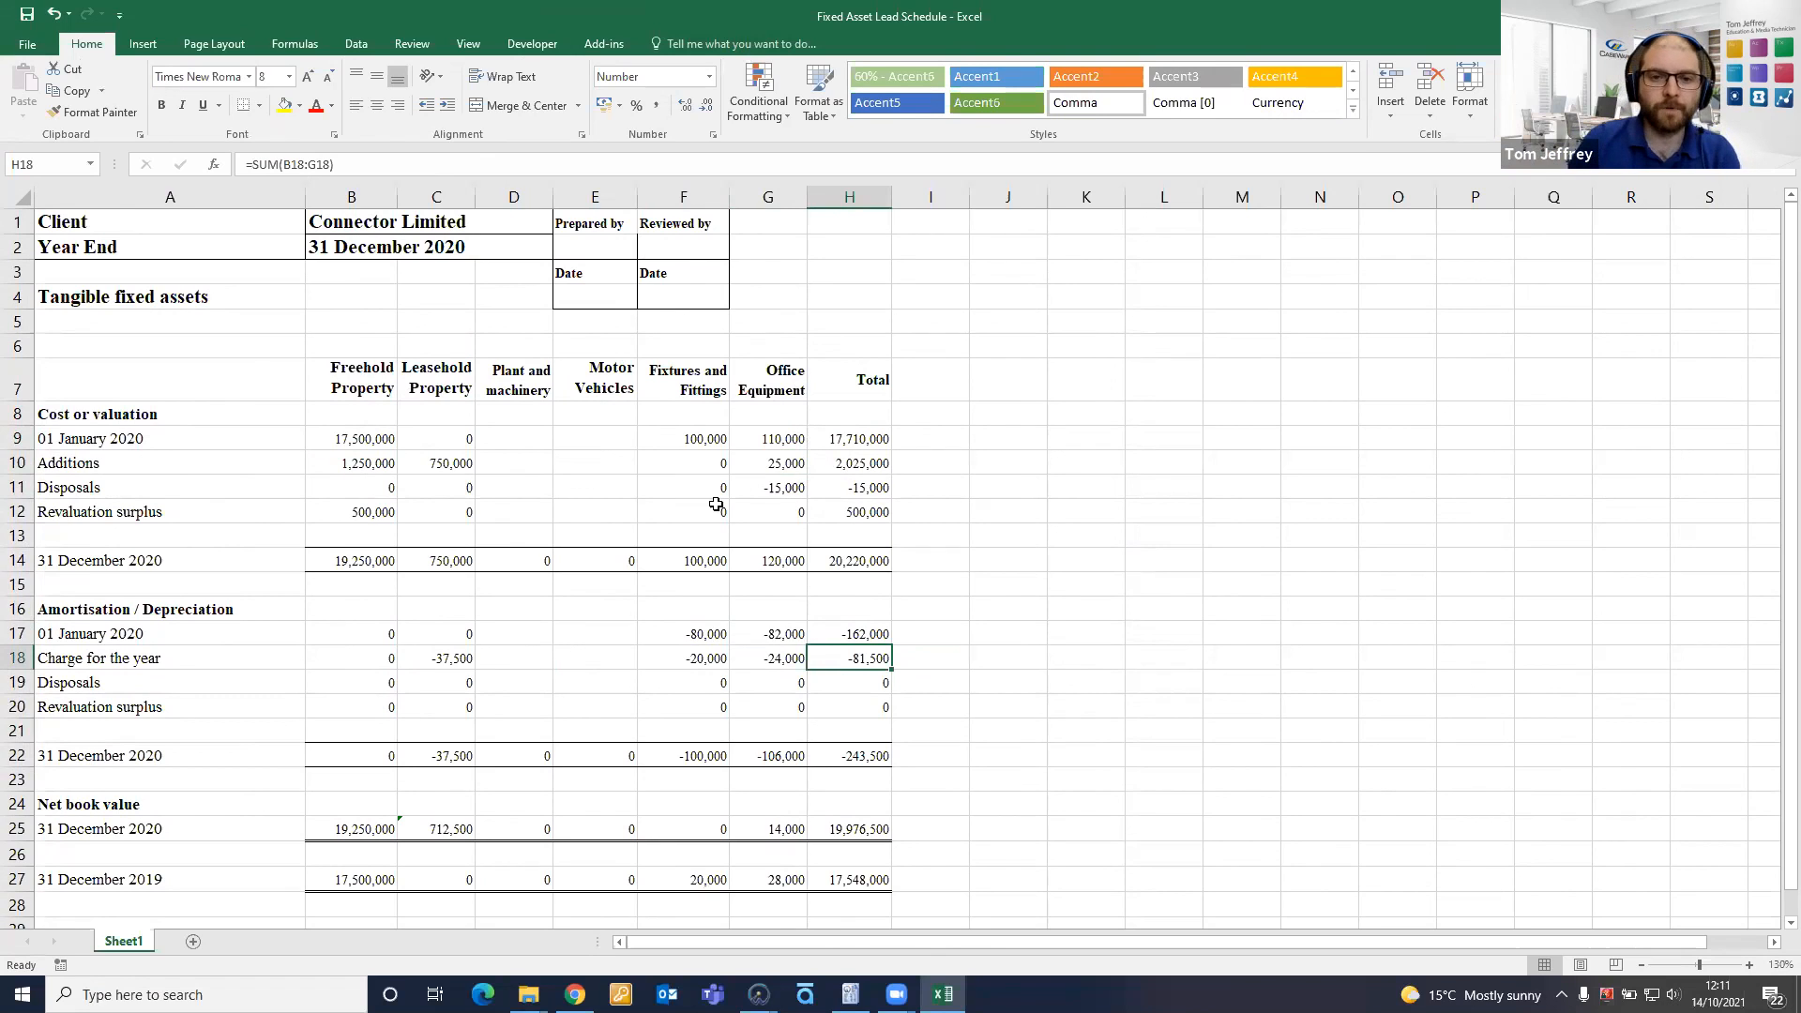
left_click(513, 466)
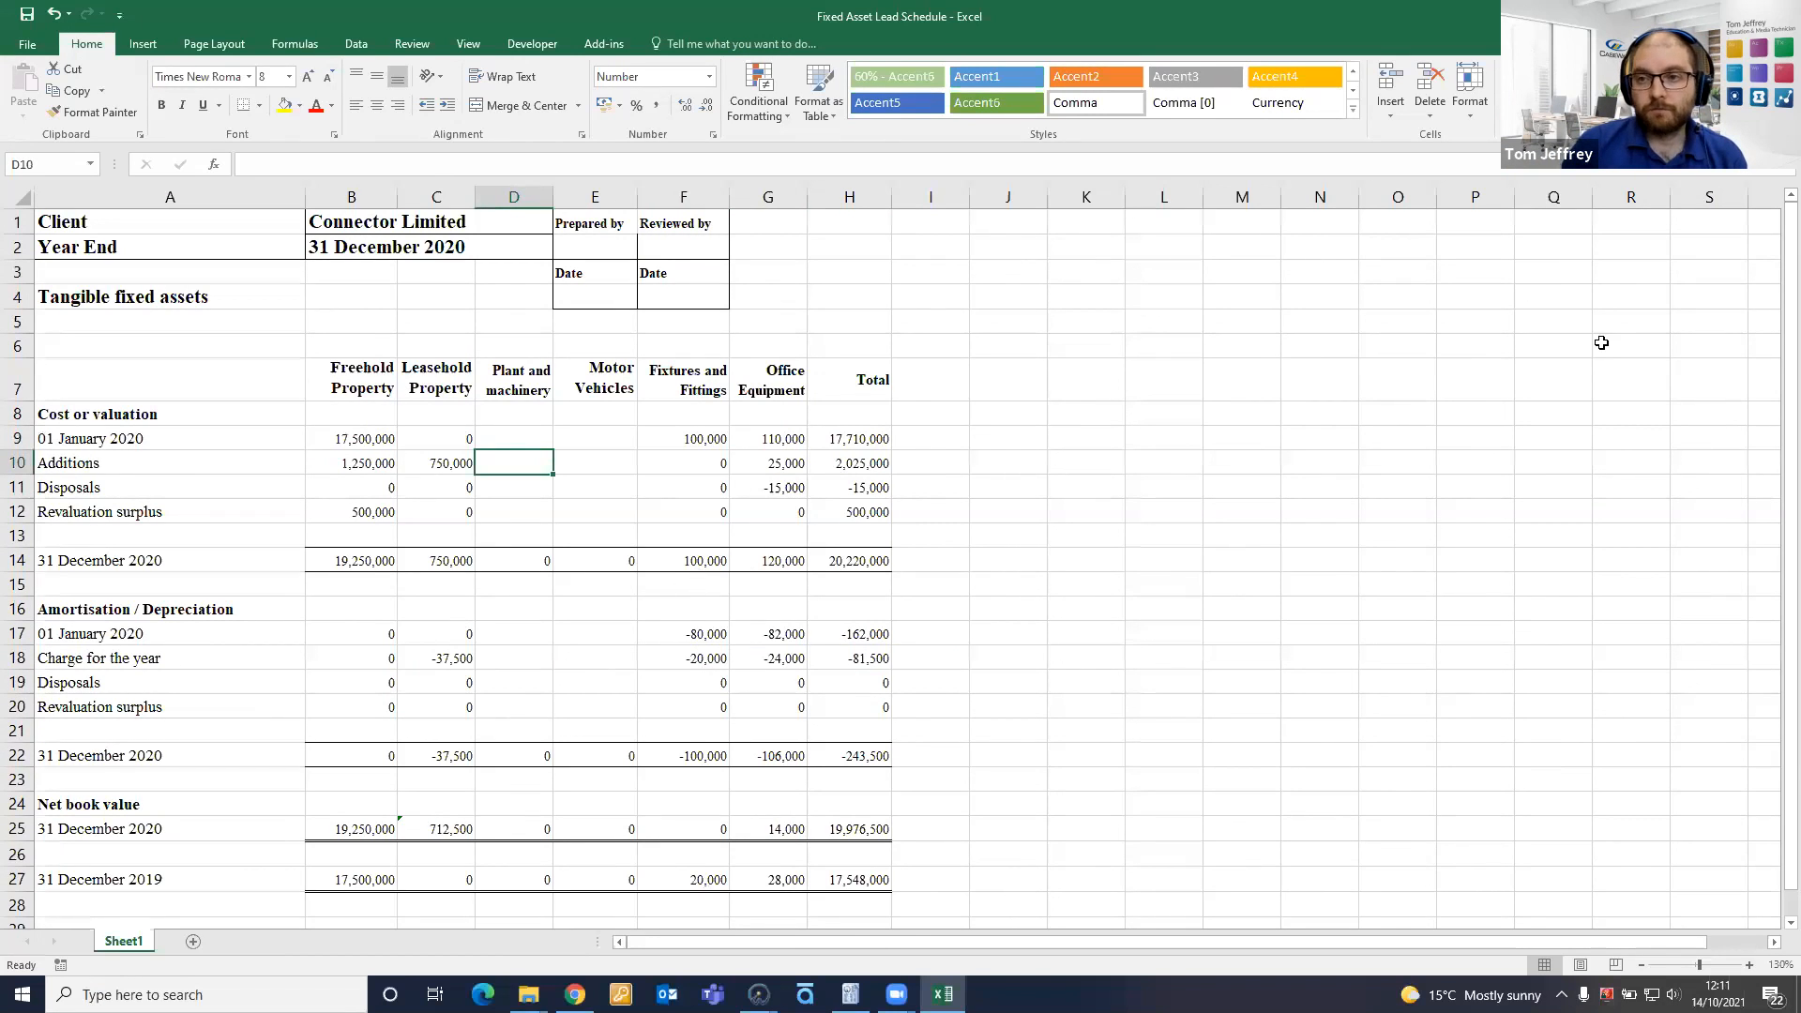
Restore the schedule to a smaller window beside the document list and review the connector's list of available tickmarks
left_click_drag(1024, 17, 1154, 61)
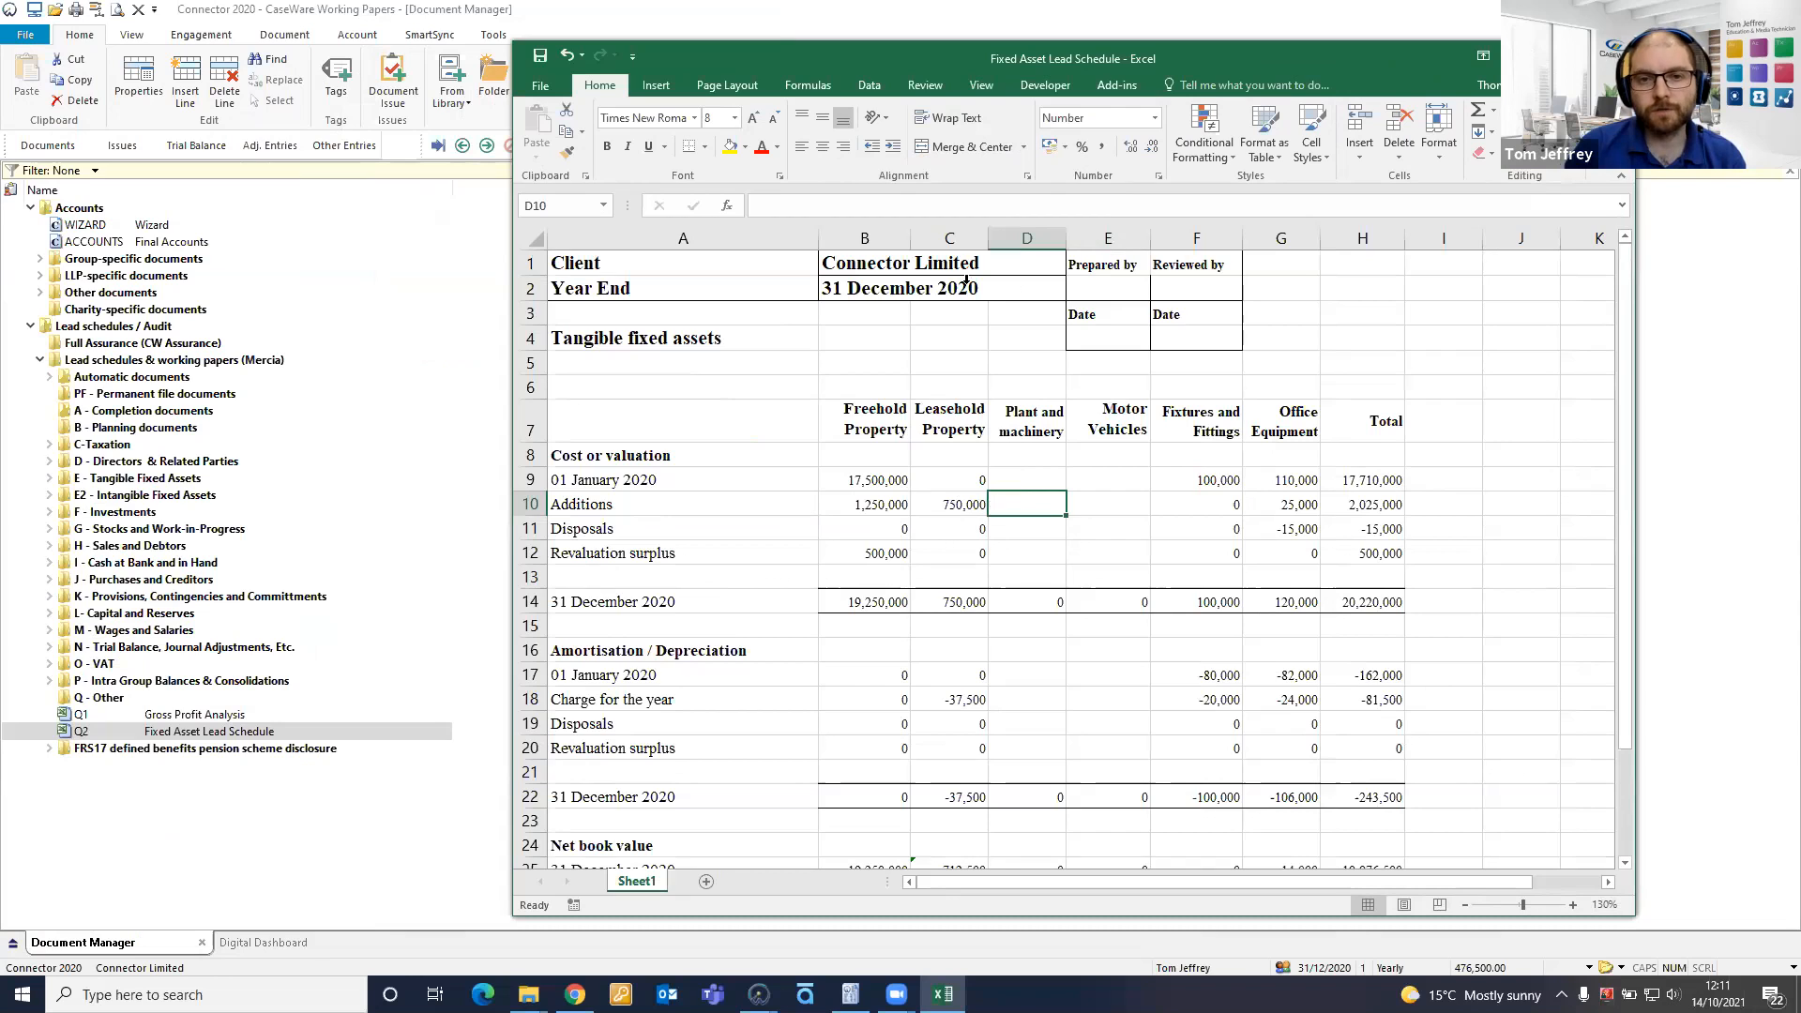
left_click(1117, 84)
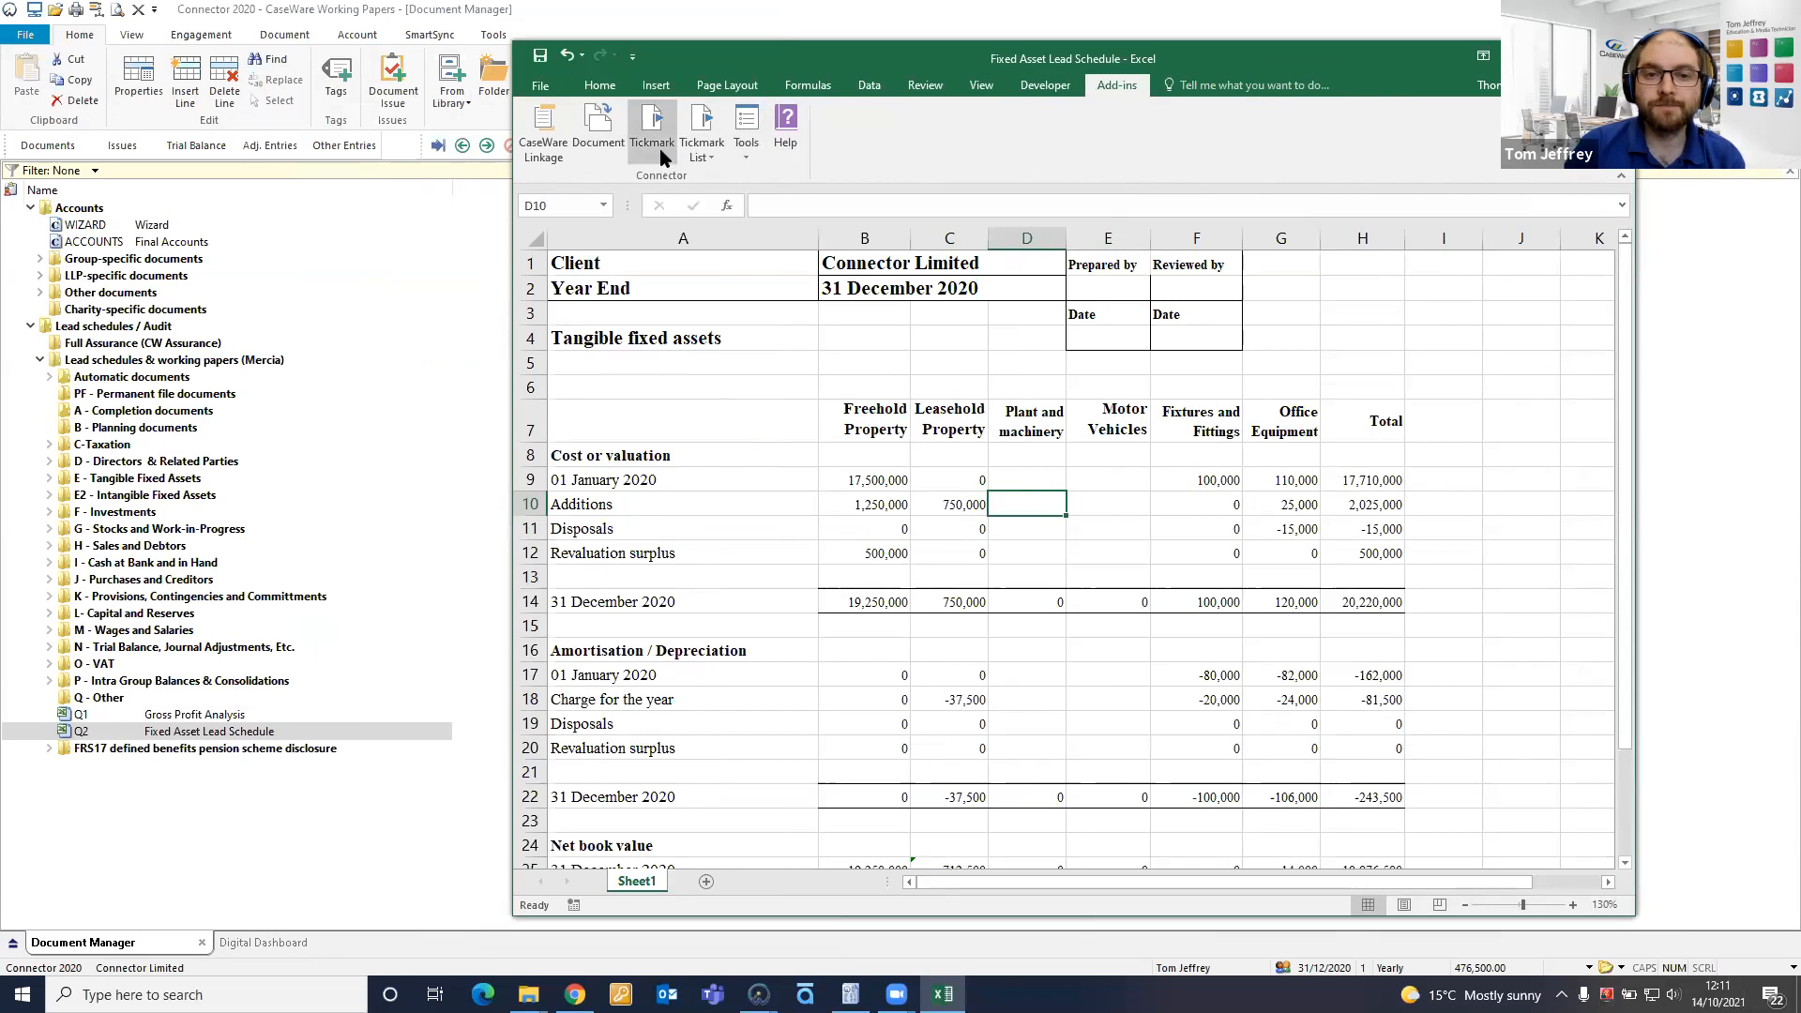
left_click(702, 145)
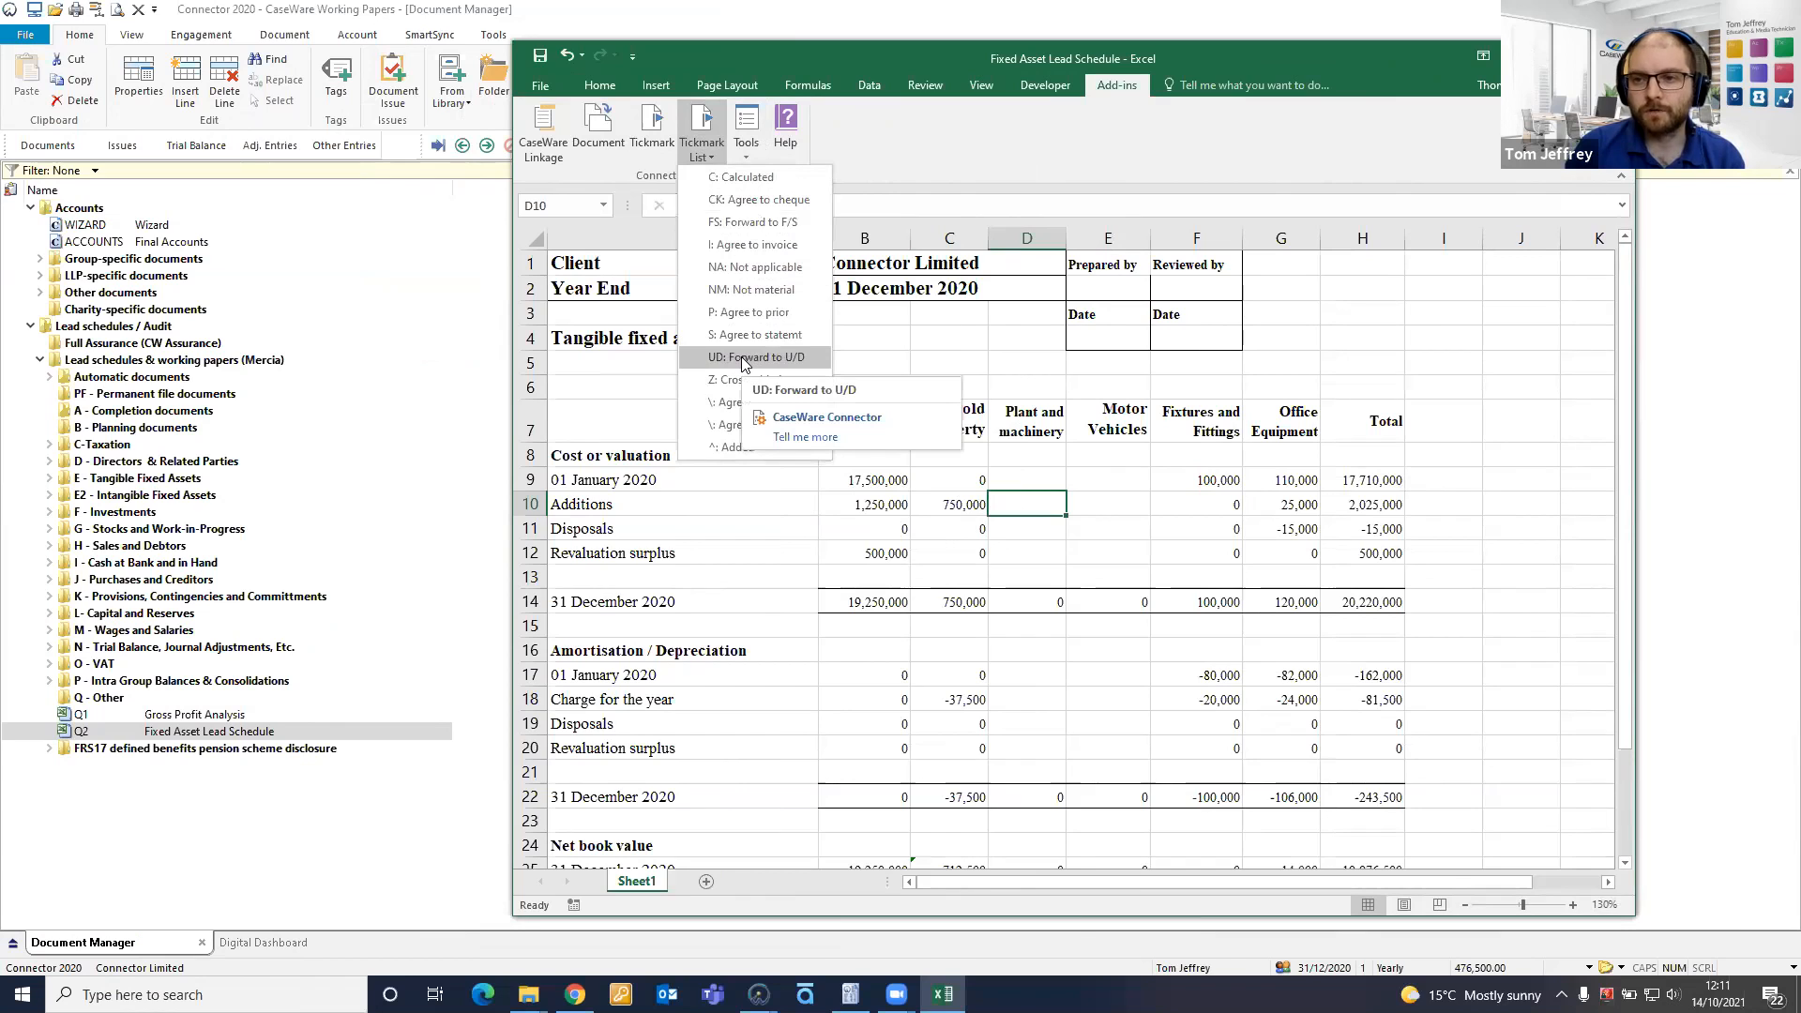
left_click(839, 149)
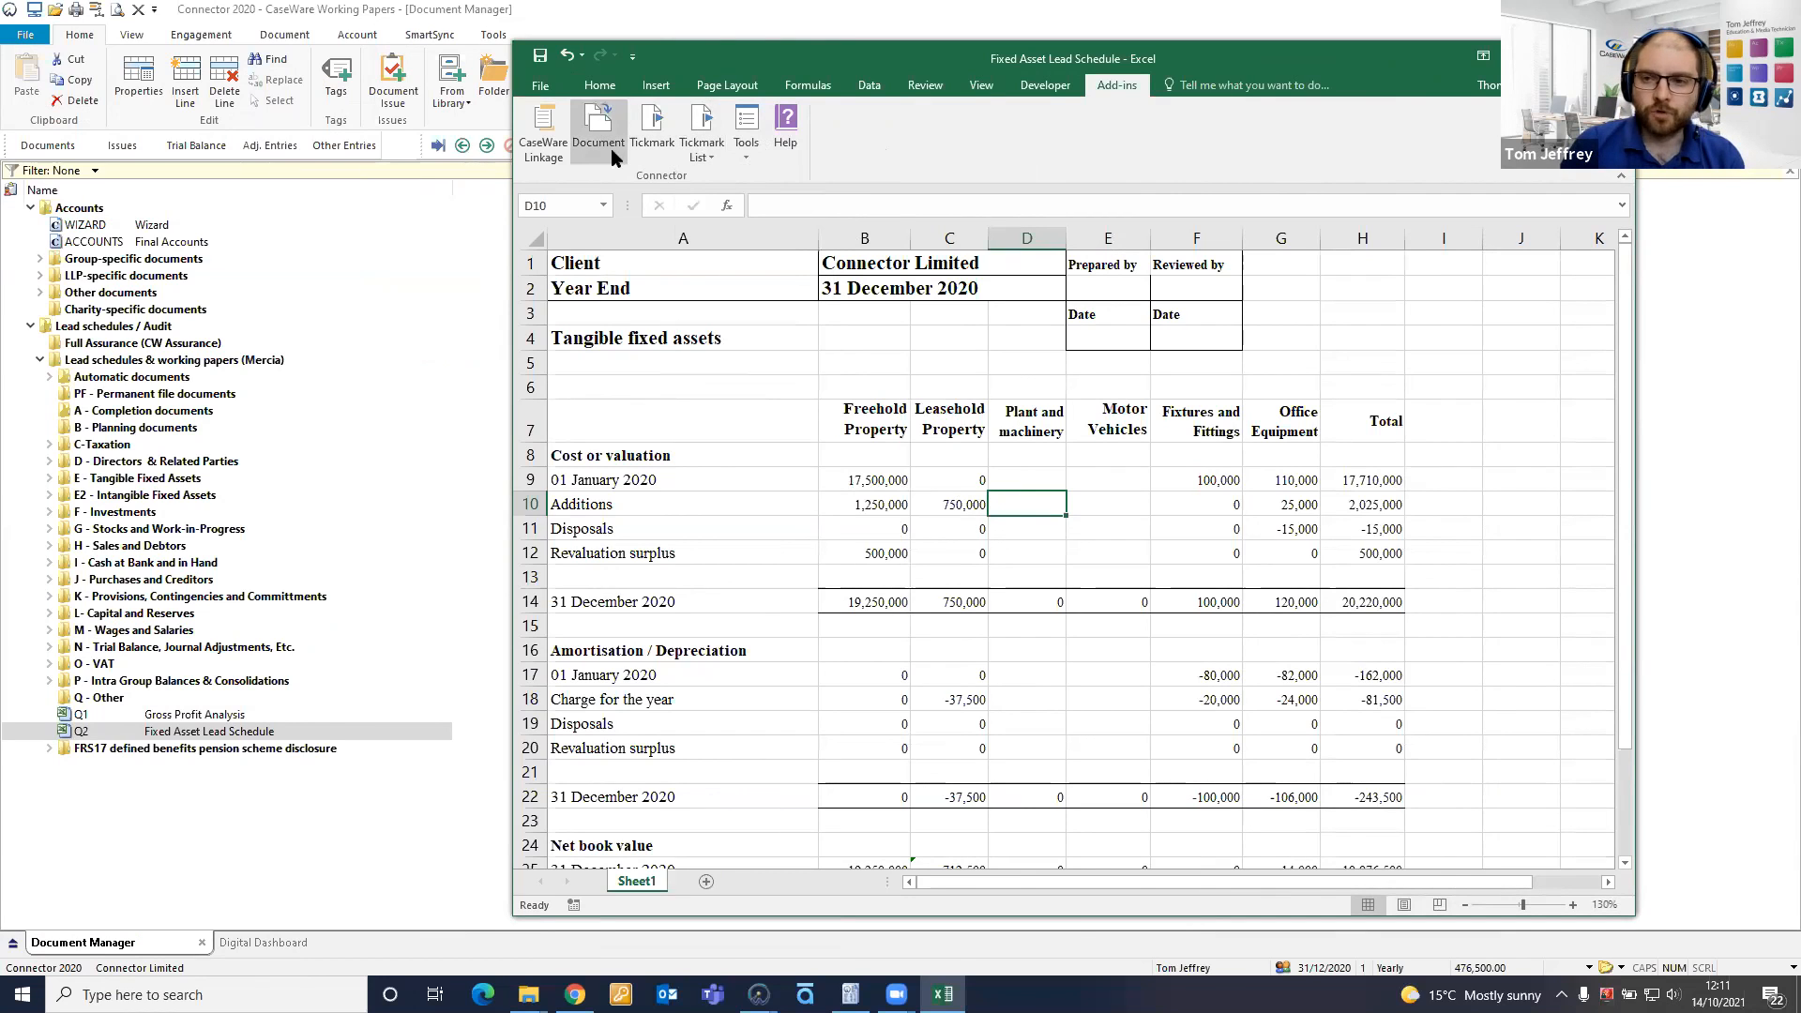
Insert a document reference to N1. 1 Trial Balance in cell D10 and open the linked document from it
mouse_move(896, 994)
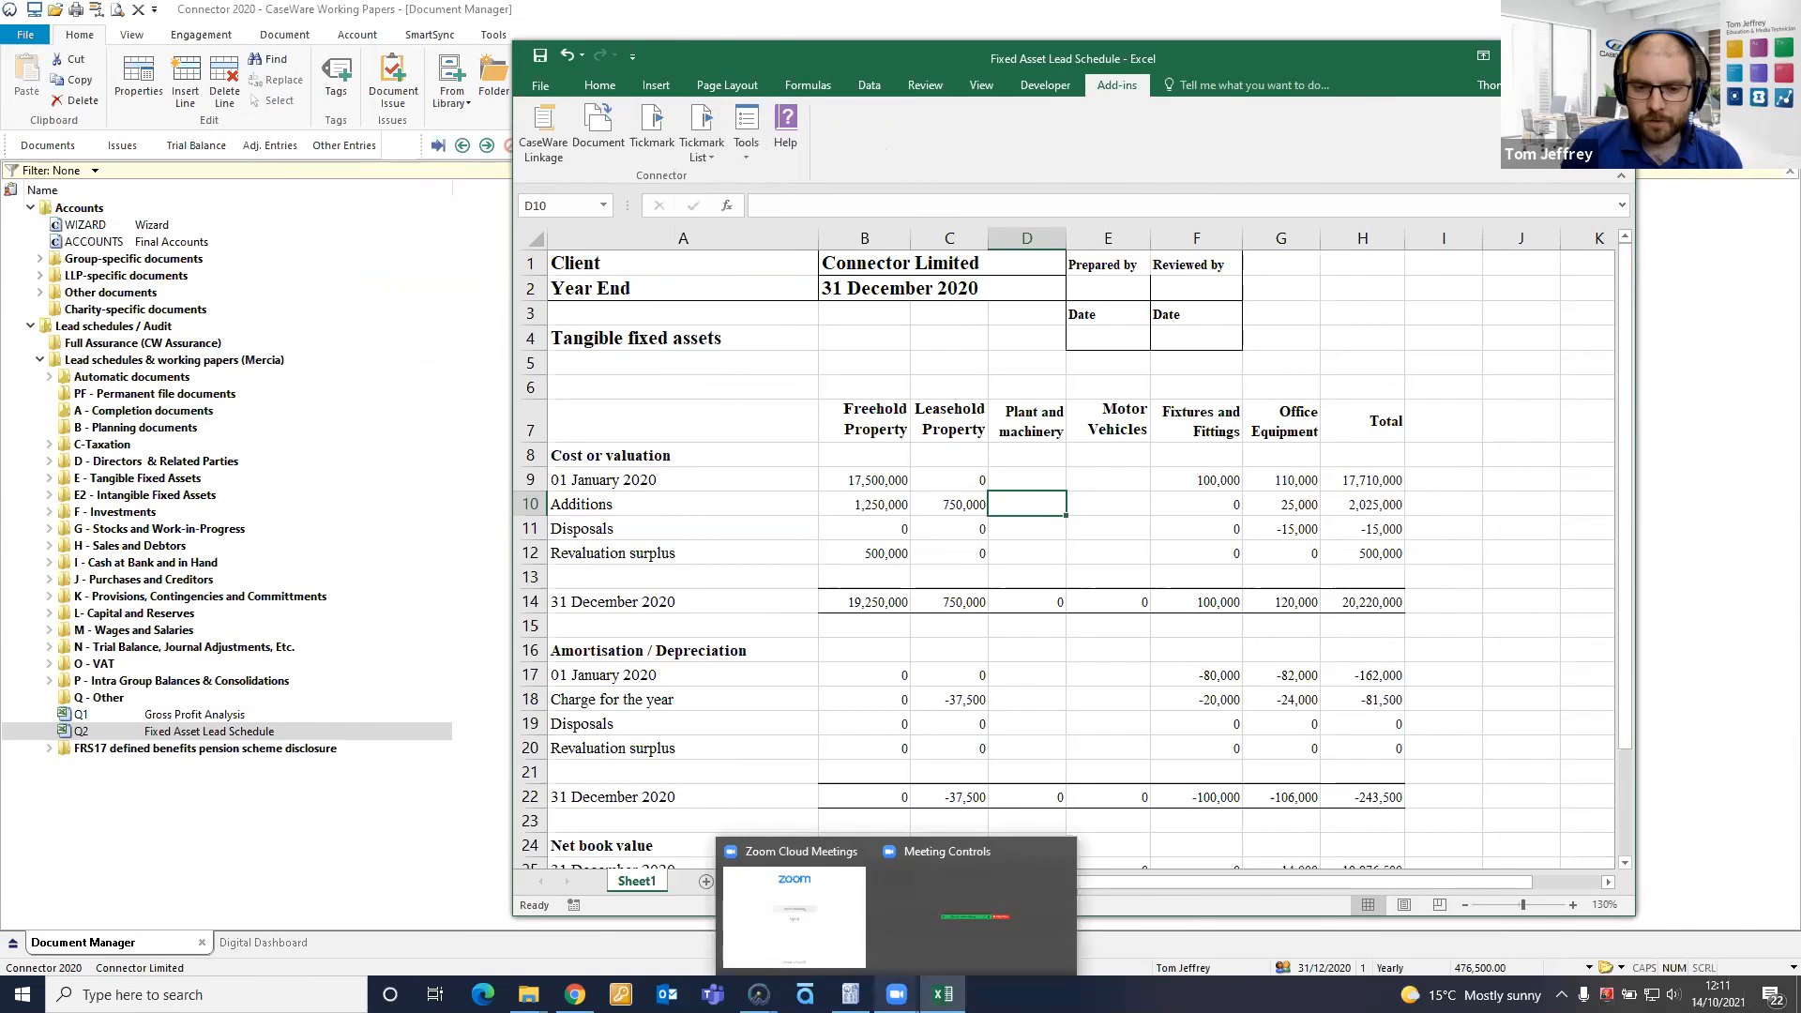
left_click(609, 137)
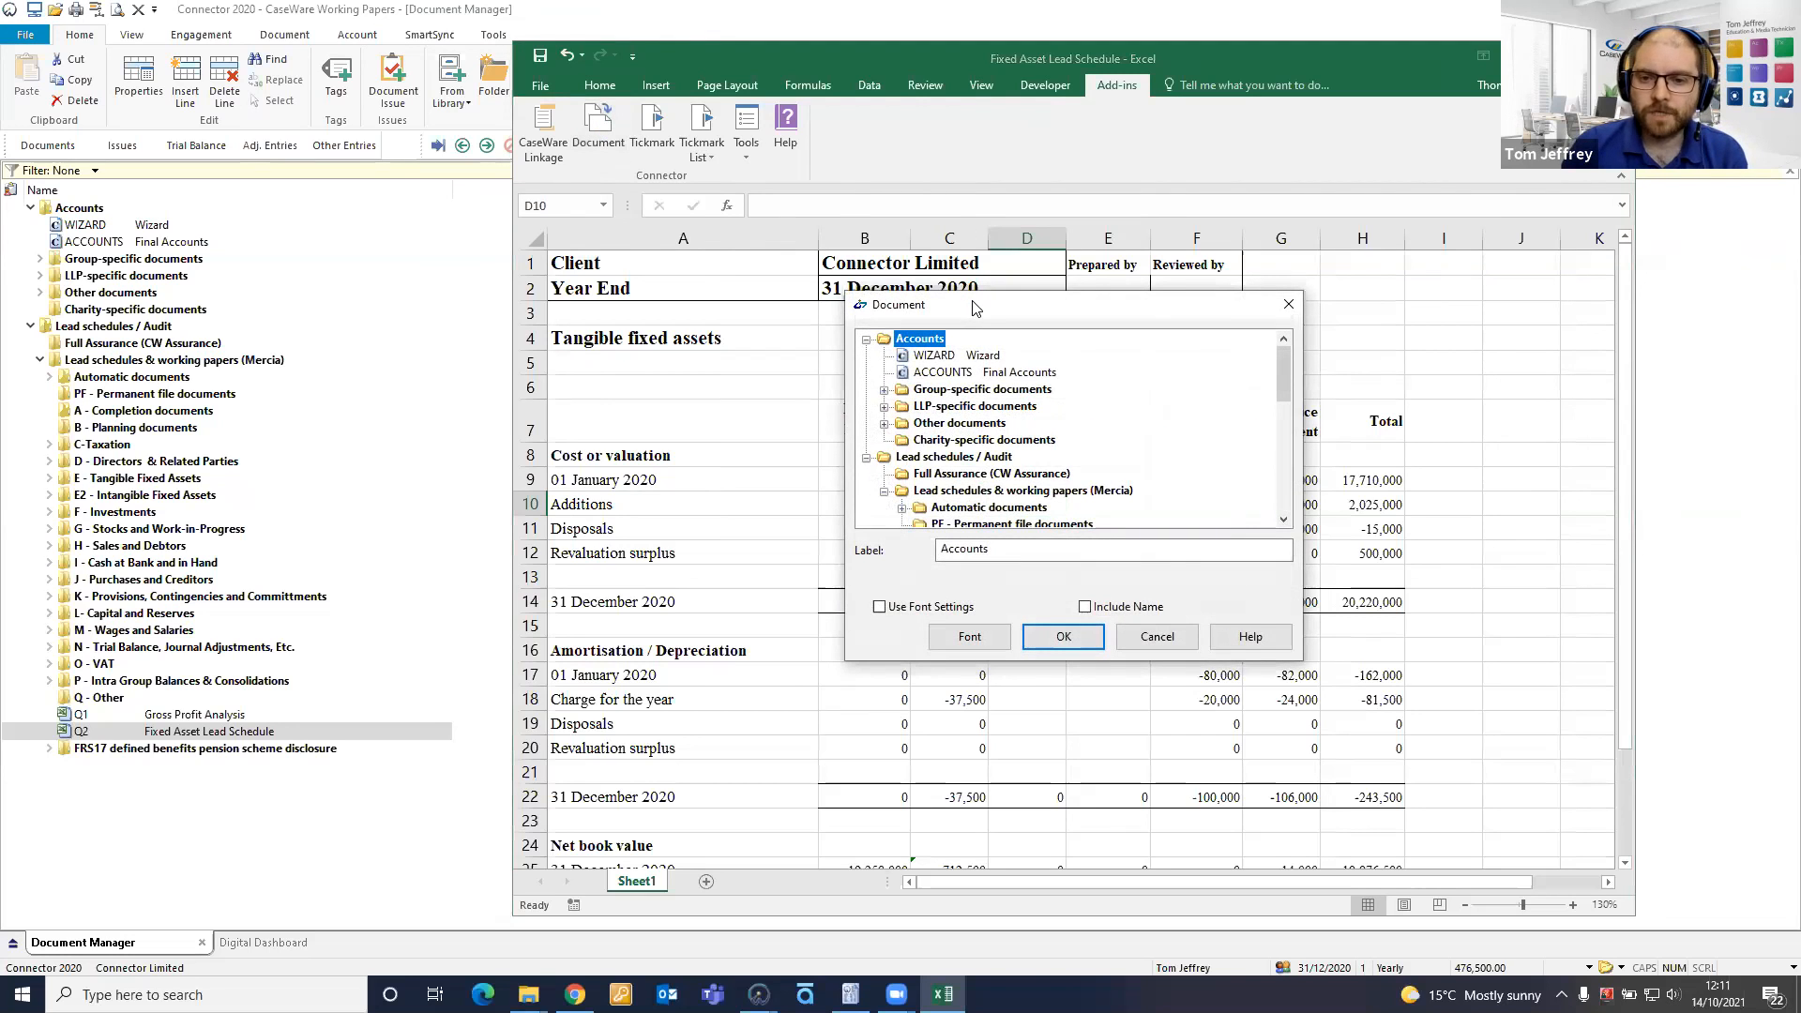
left_click_drag(975, 307, 1284, 312)
scroll(1330, 489, "down", 1)
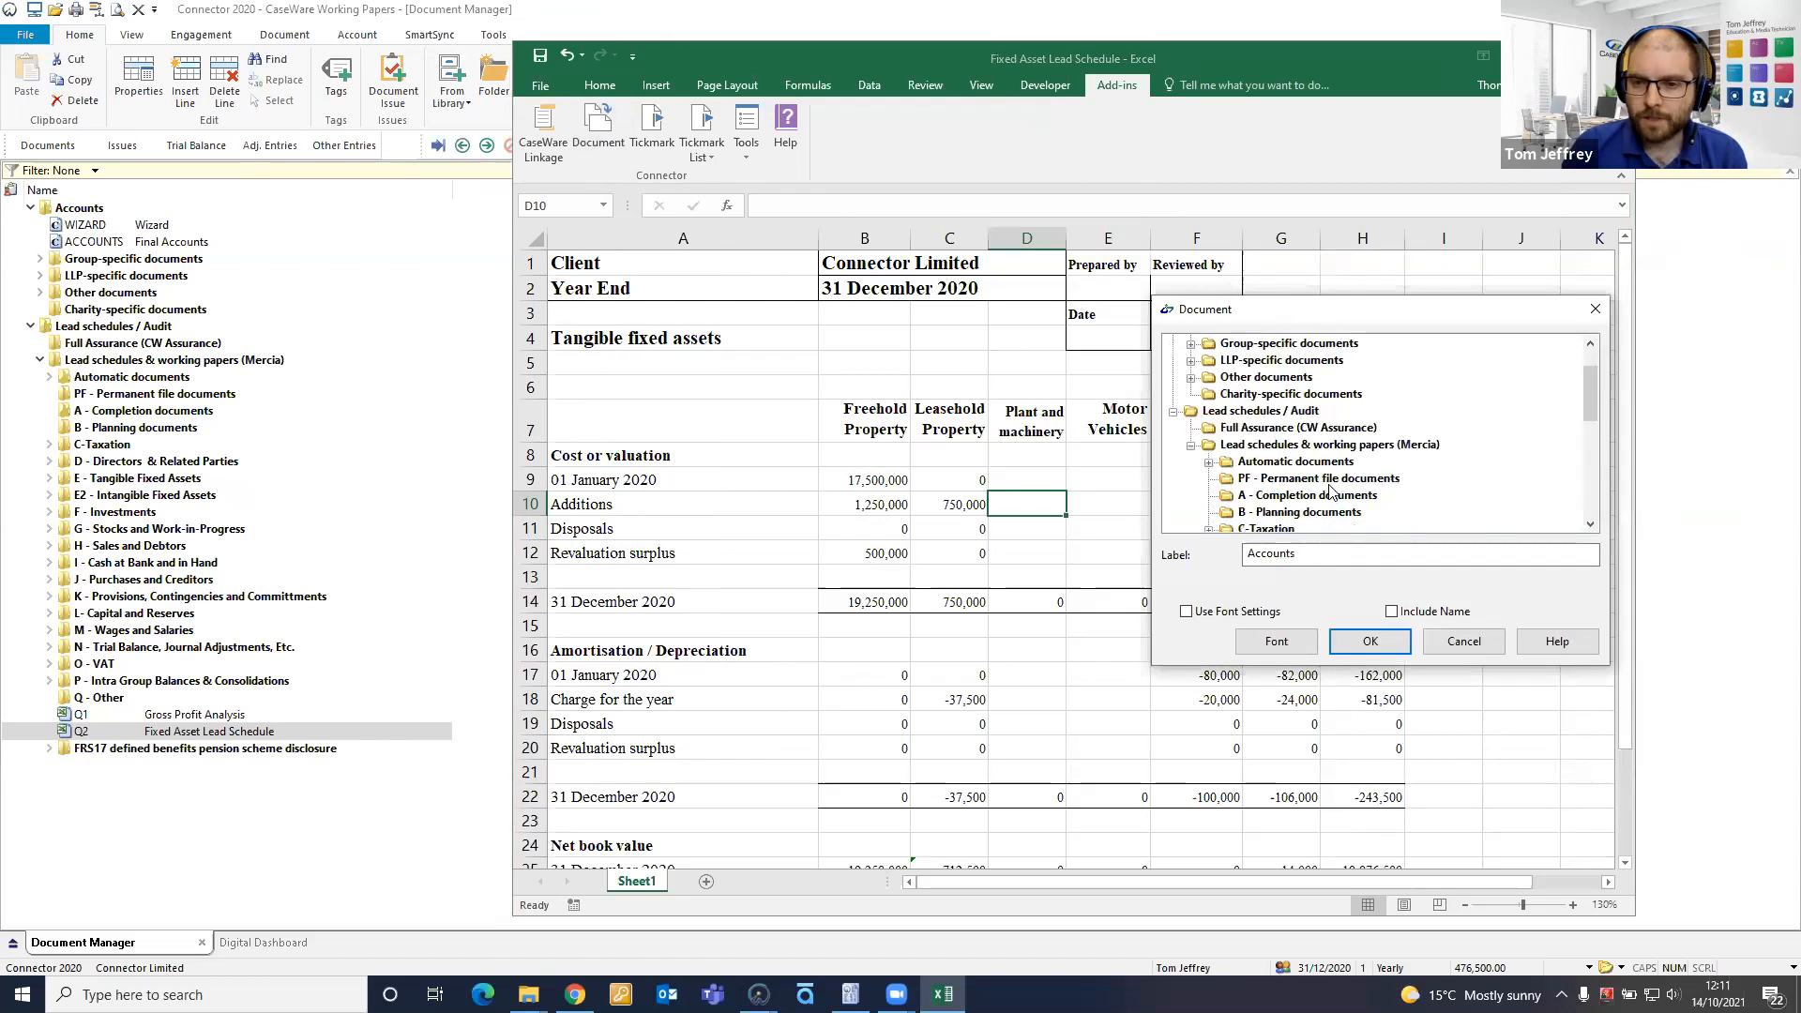
scroll(1330, 489, "down", 6)
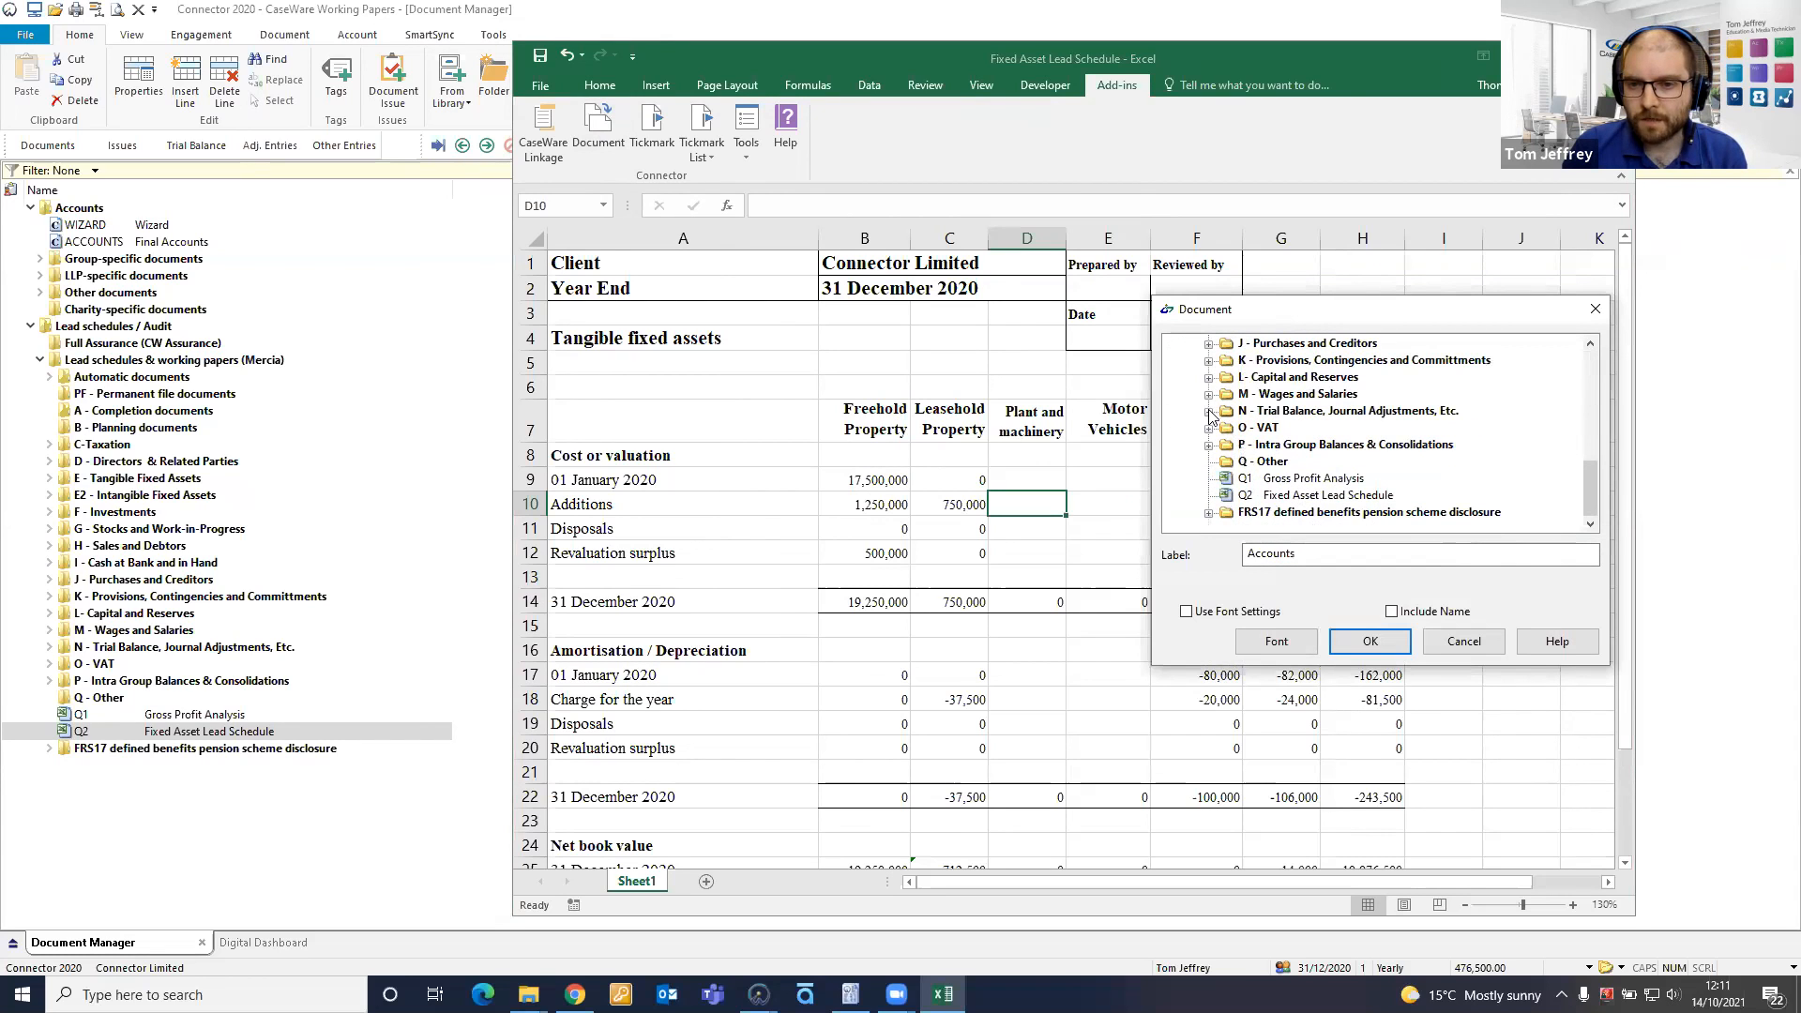
left_click(1209, 413)
left_click(1322, 429)
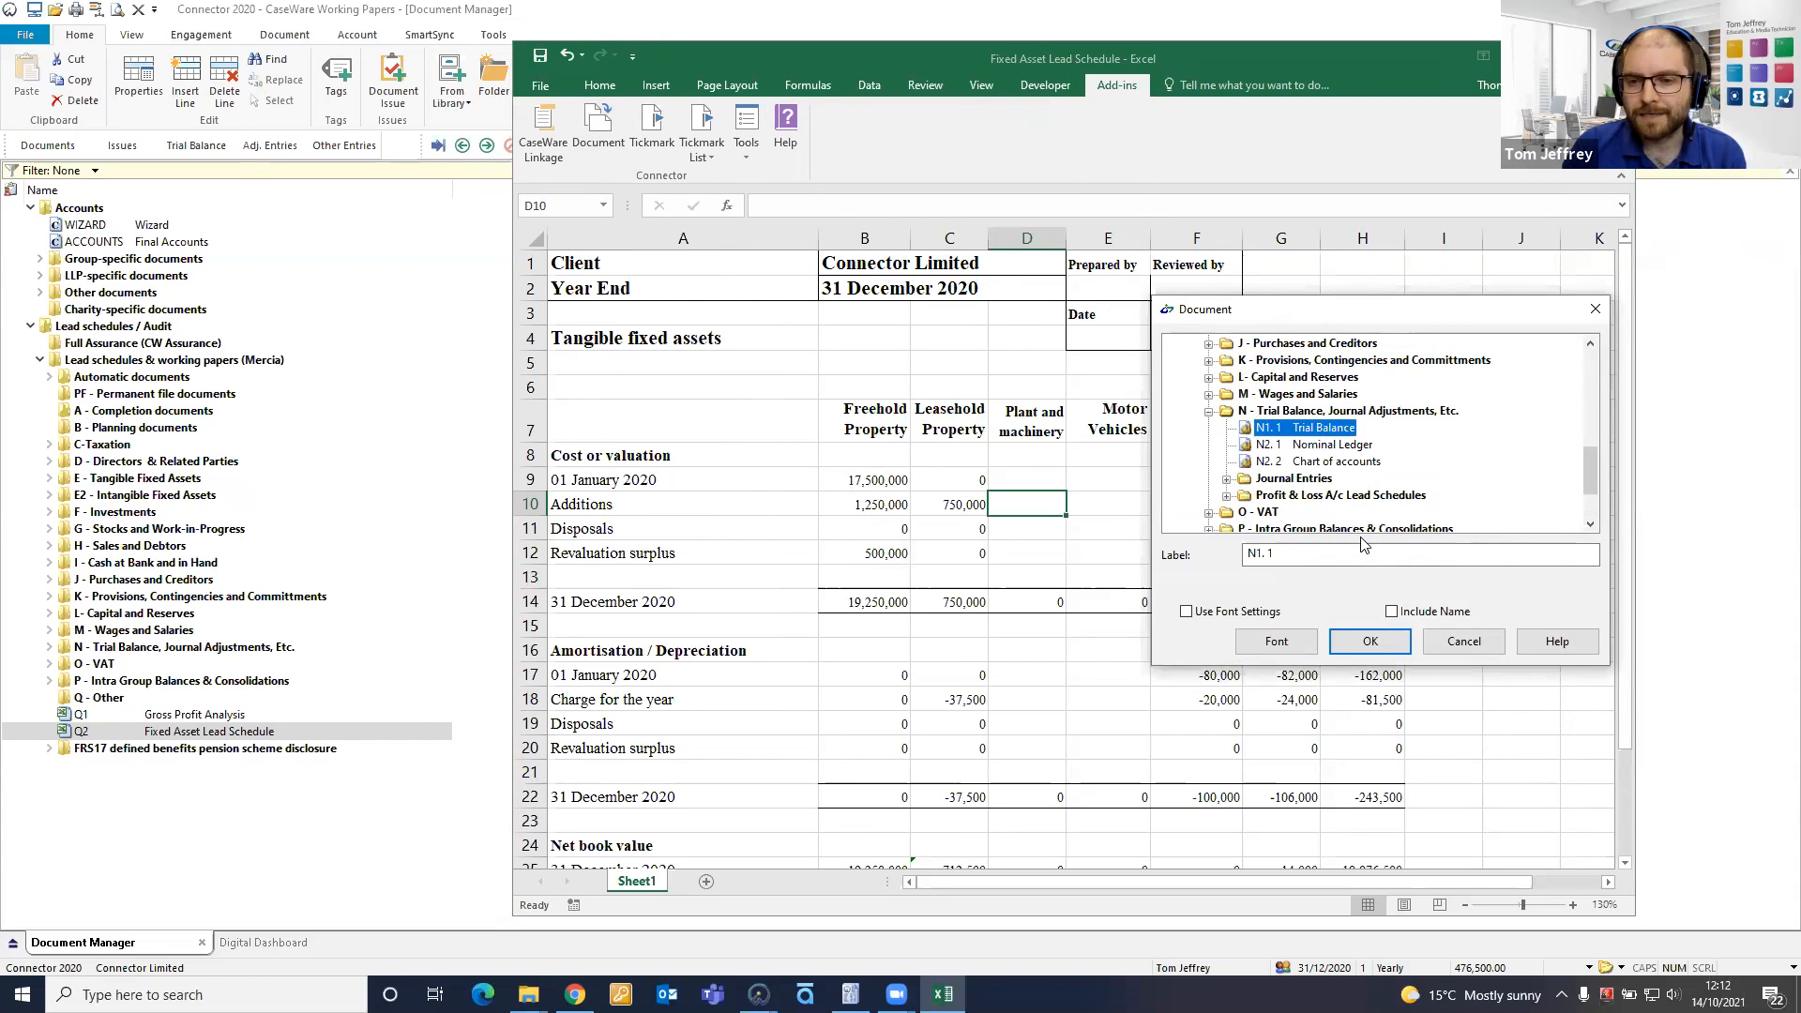
left_click(1371, 645)
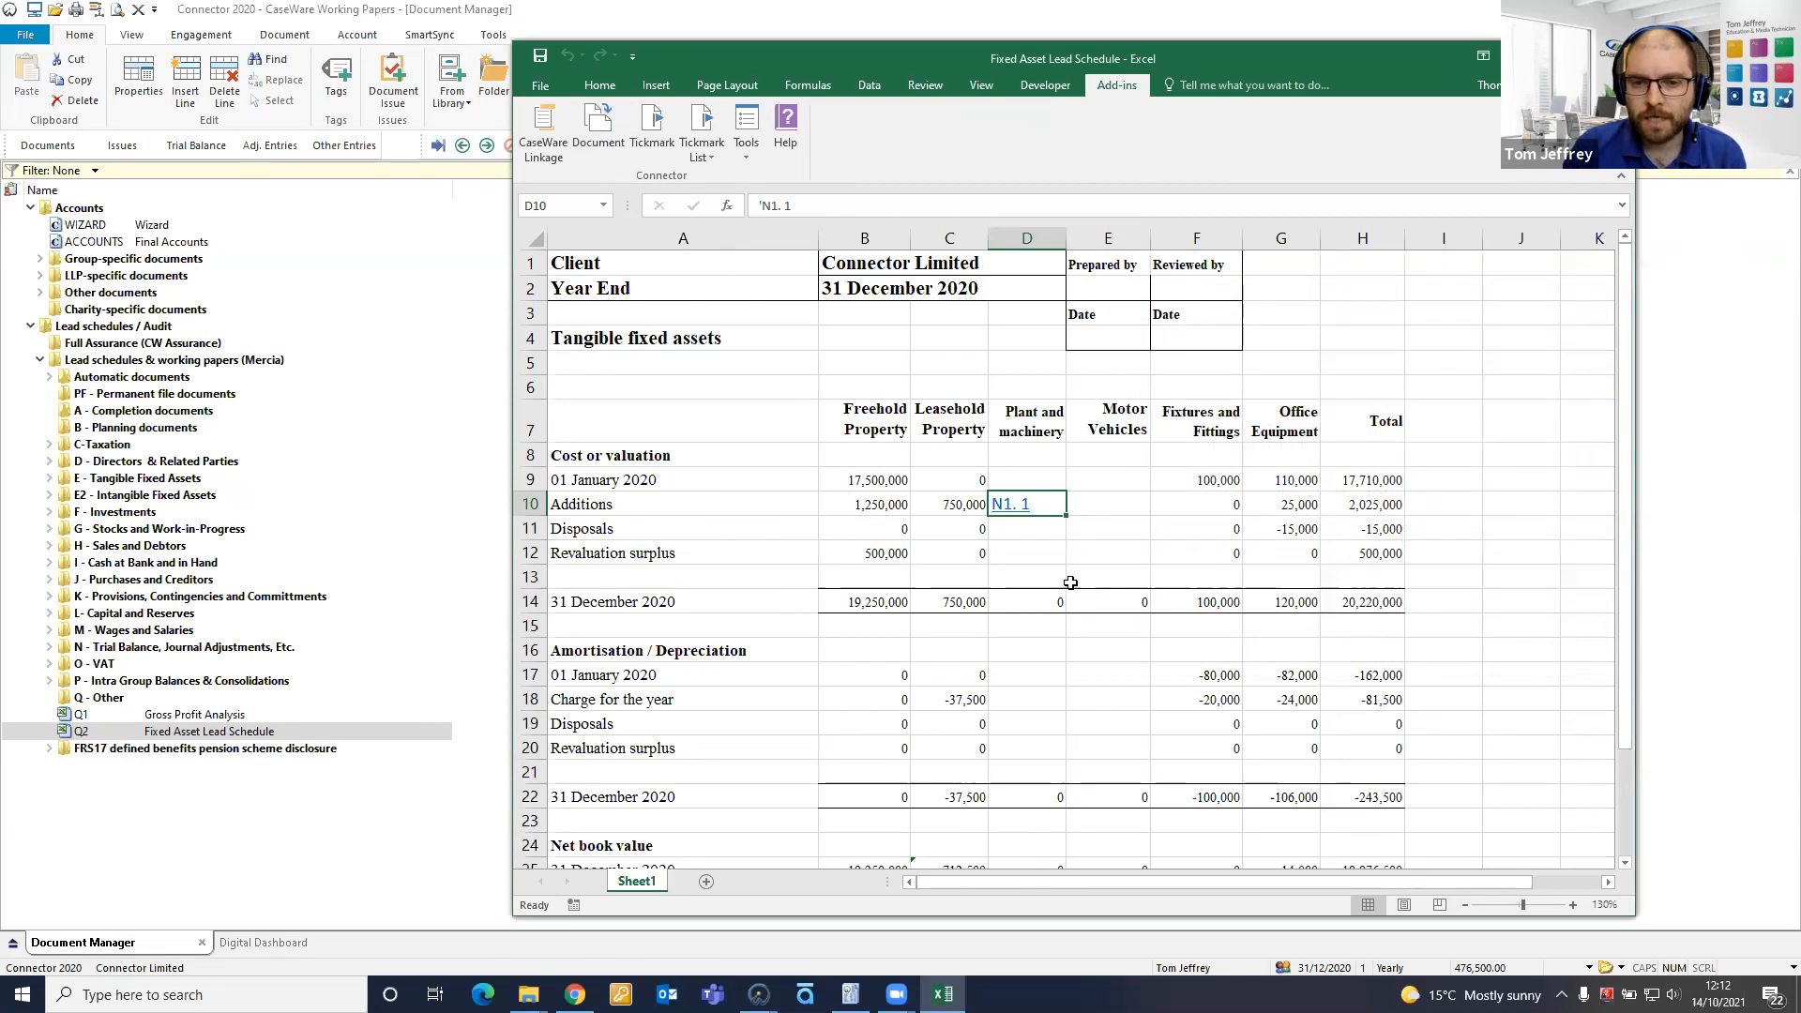
left_click(1005, 506)
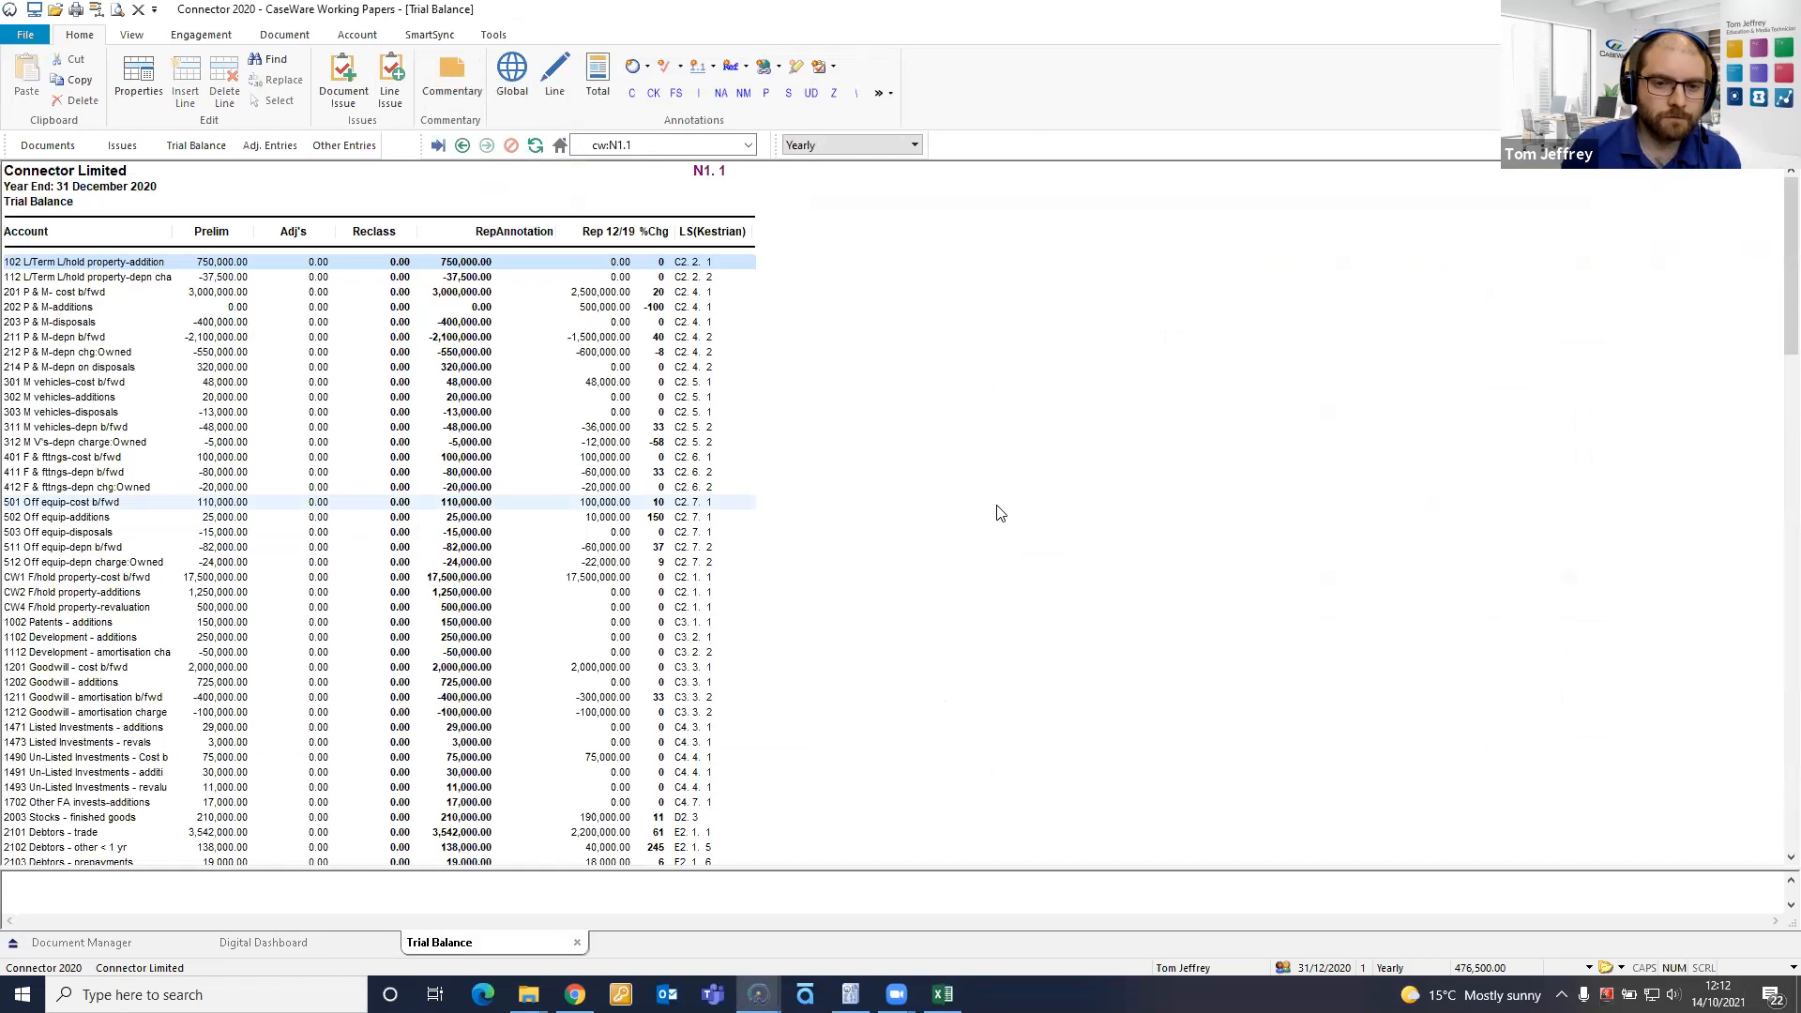
Add a document reference to Q2 Fixed Asset Lead Schedule on account 202 P & M-additions in the trial balance
left_click(942, 995)
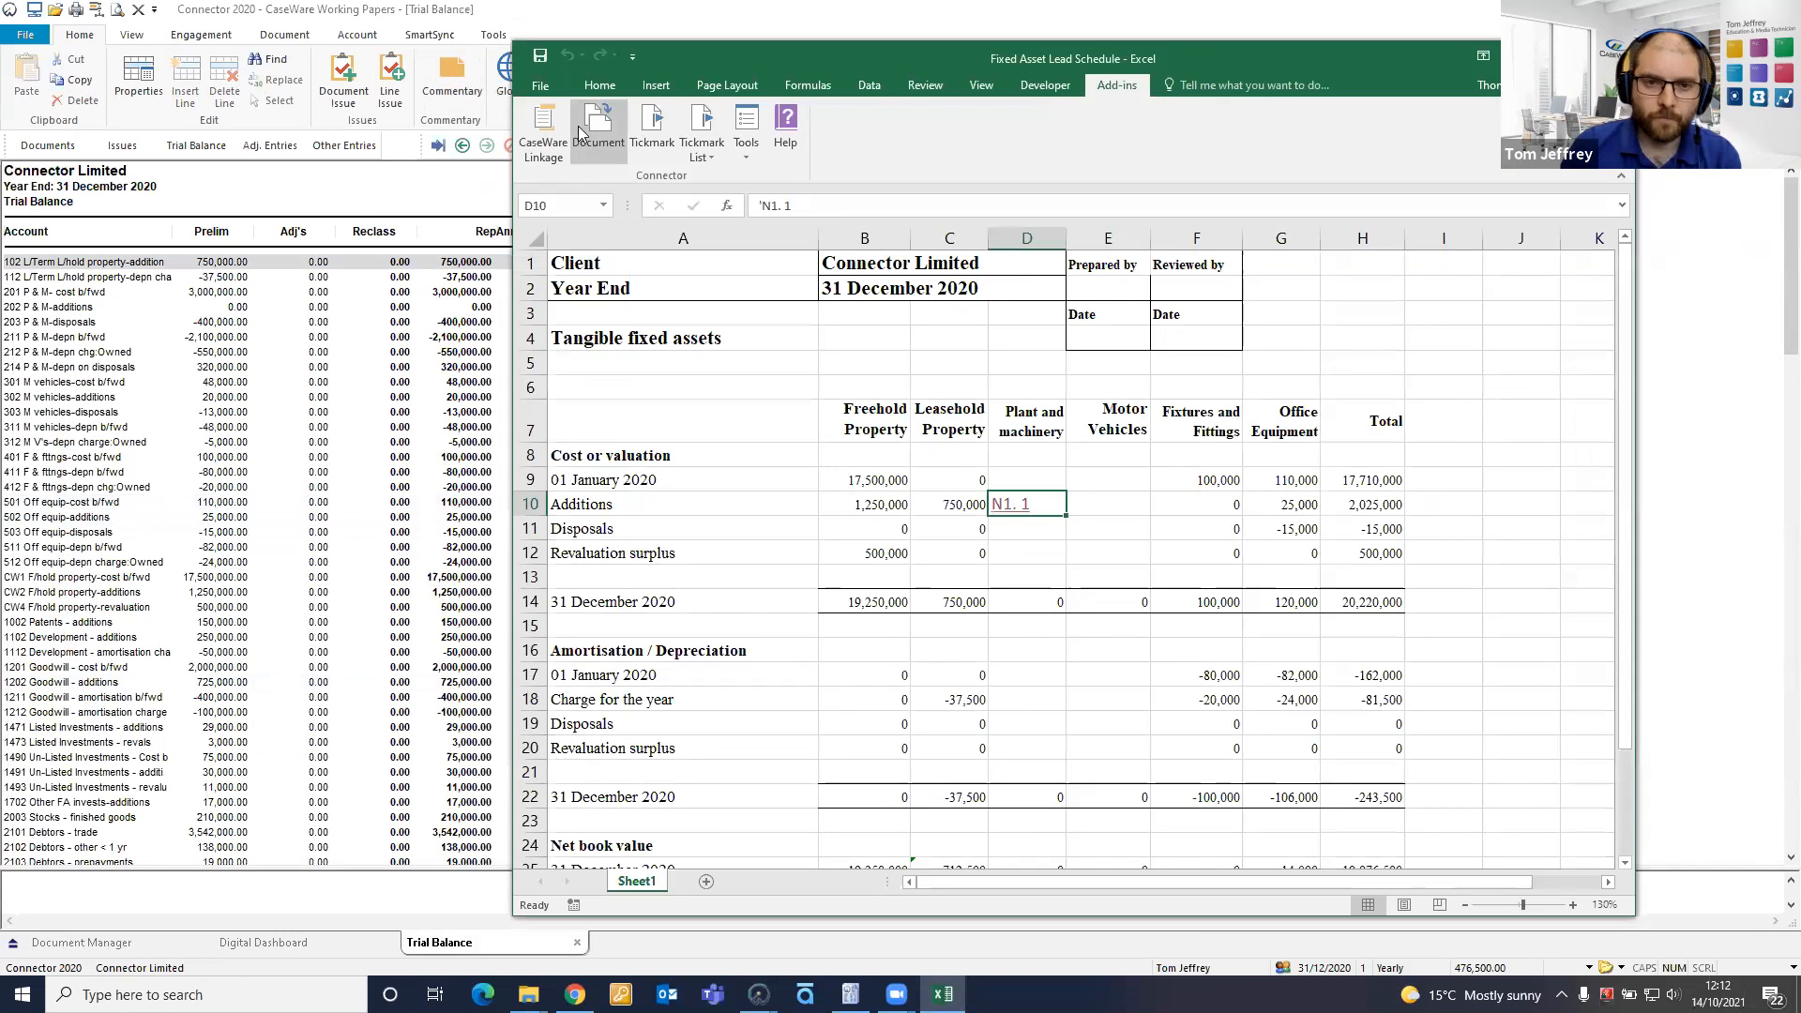
left_click(1664, 411)
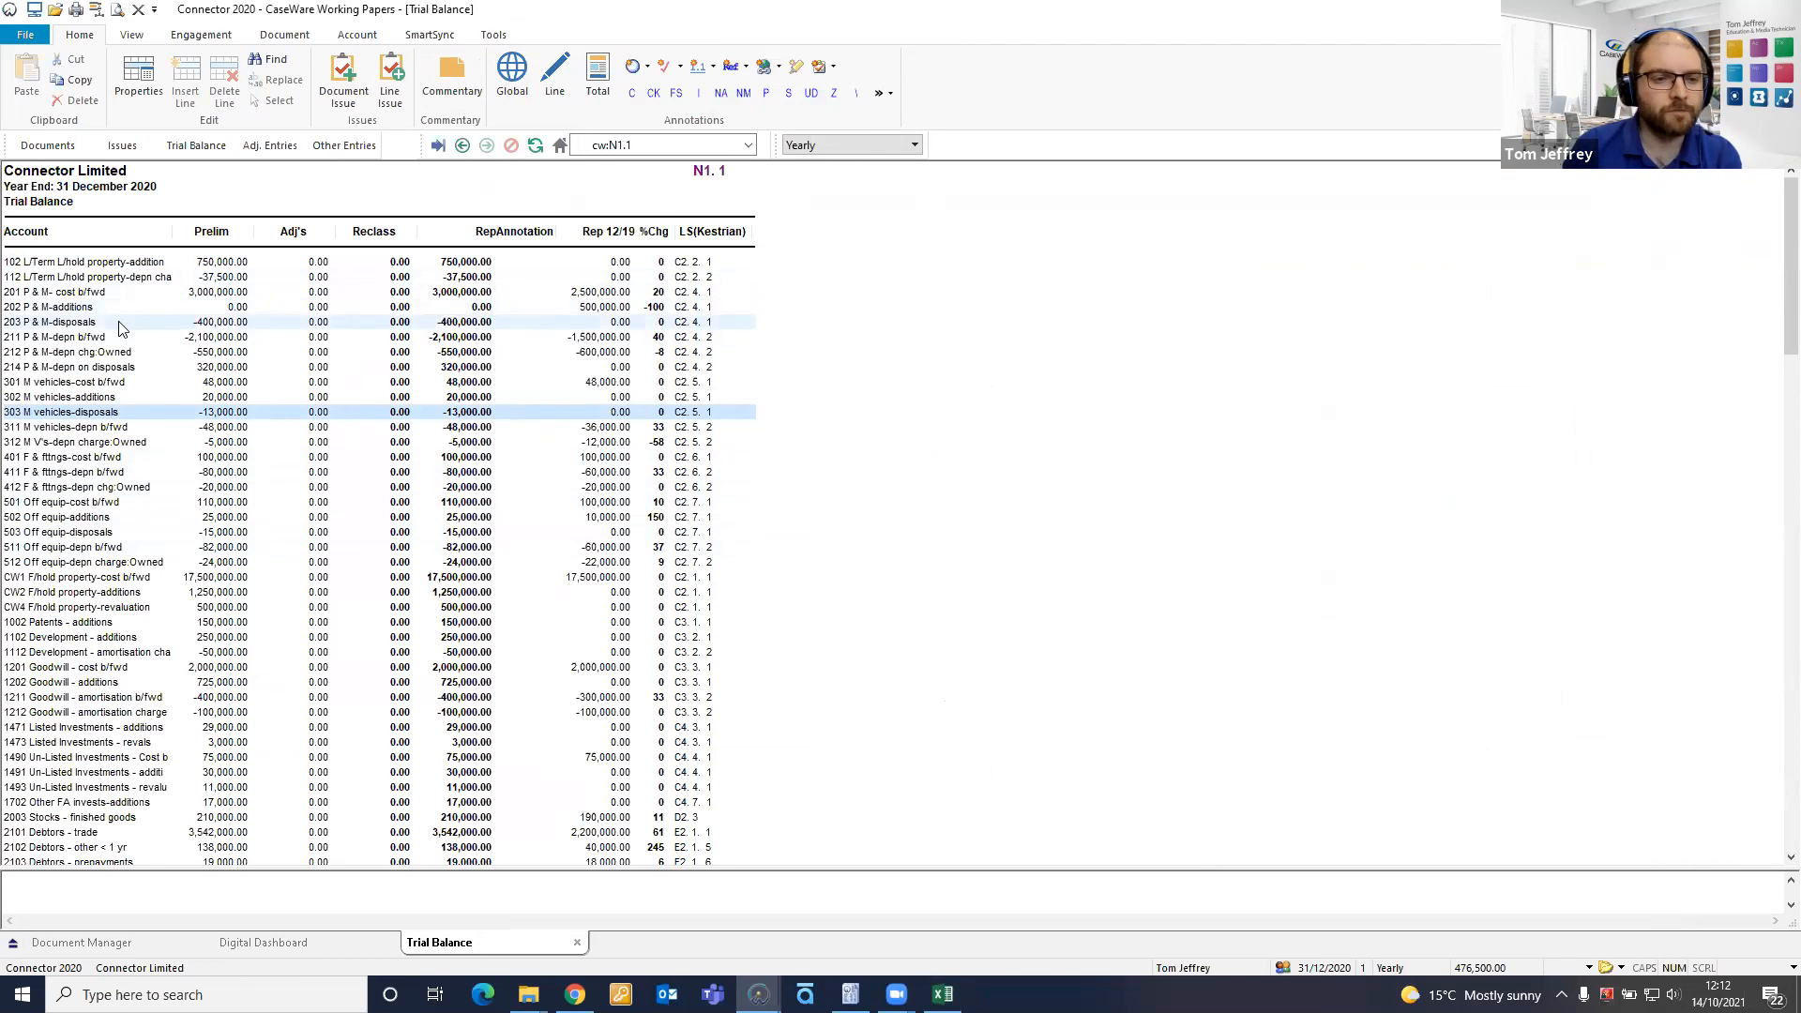
right_click(520, 305)
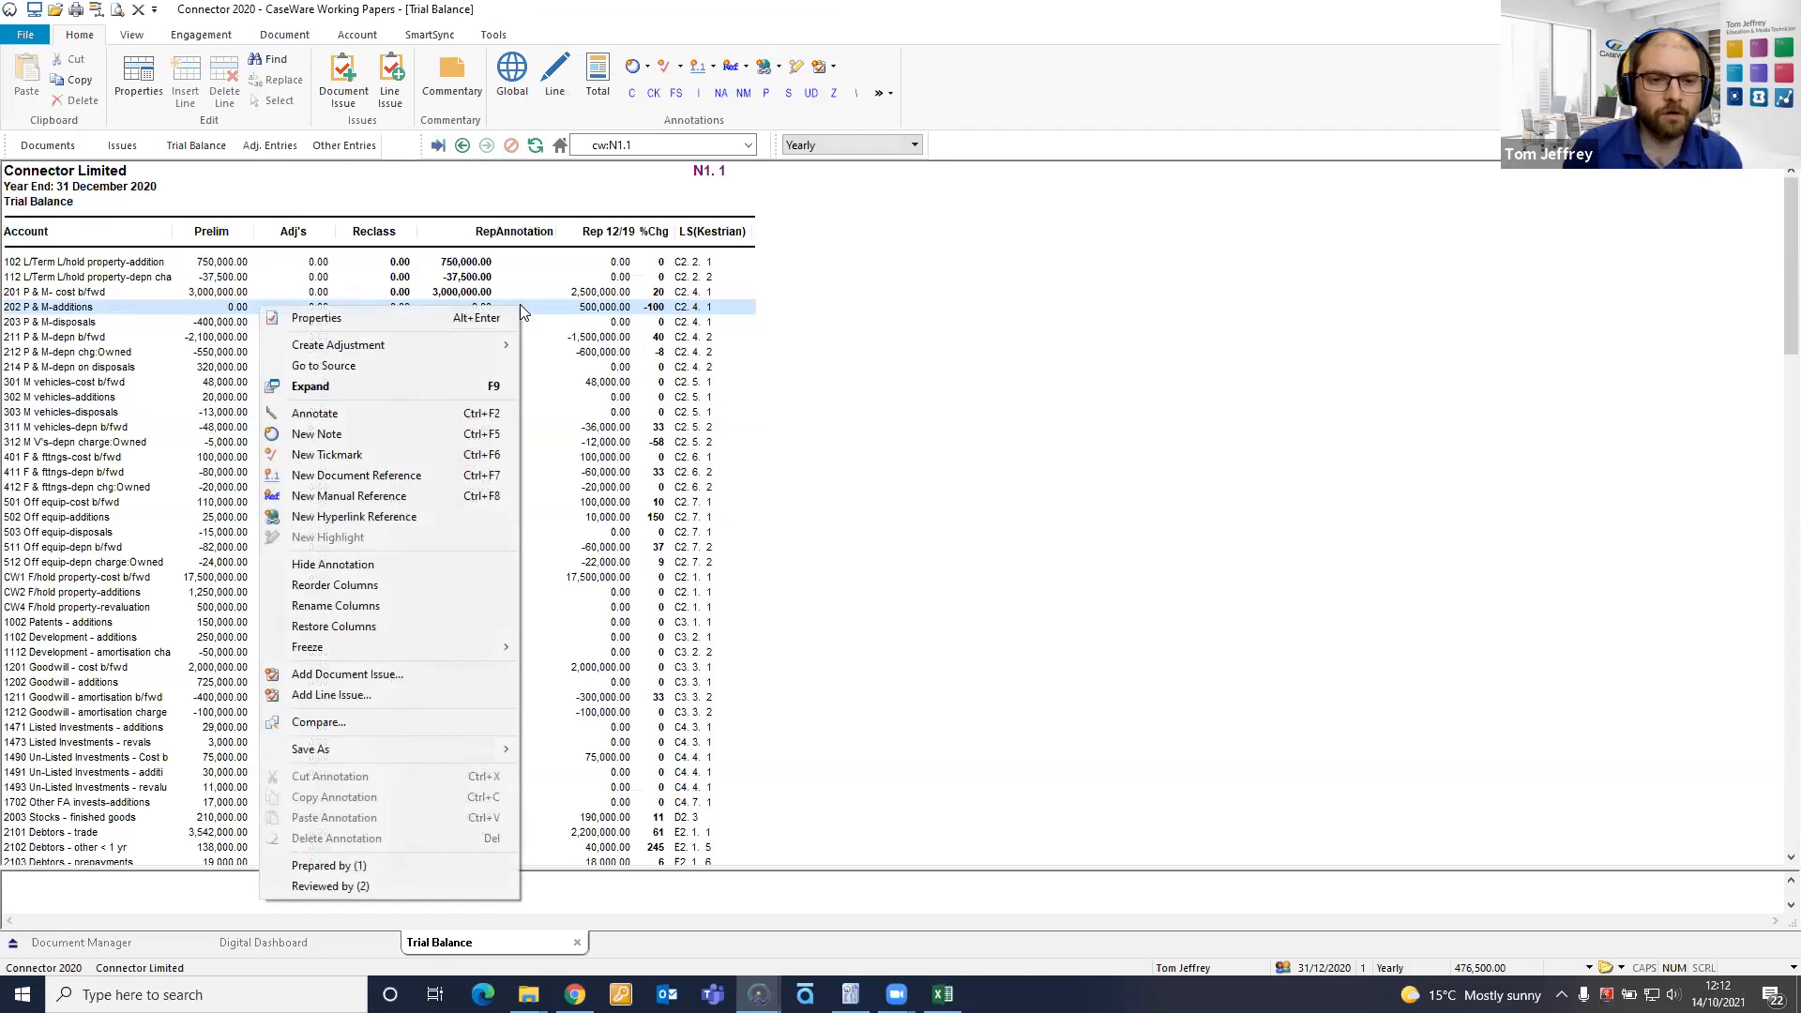
left_click(427, 471)
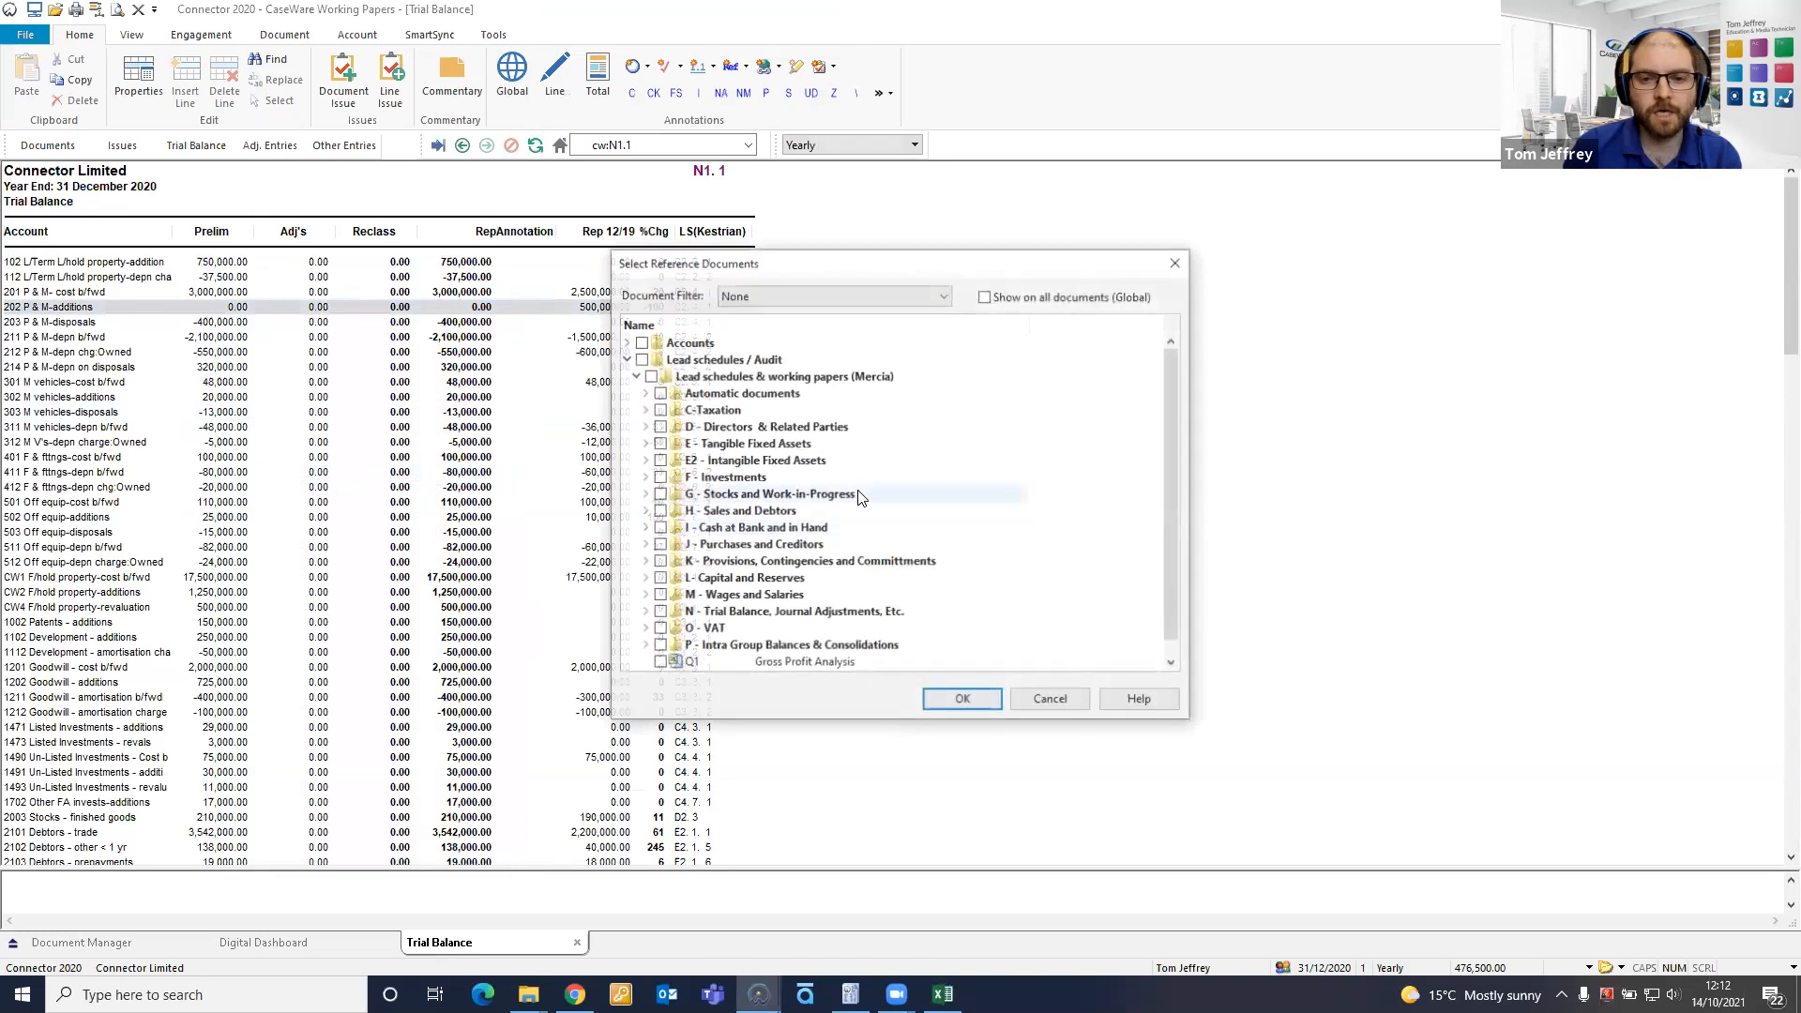
scroll(861, 497, "down", 1)
left_click(658, 646)
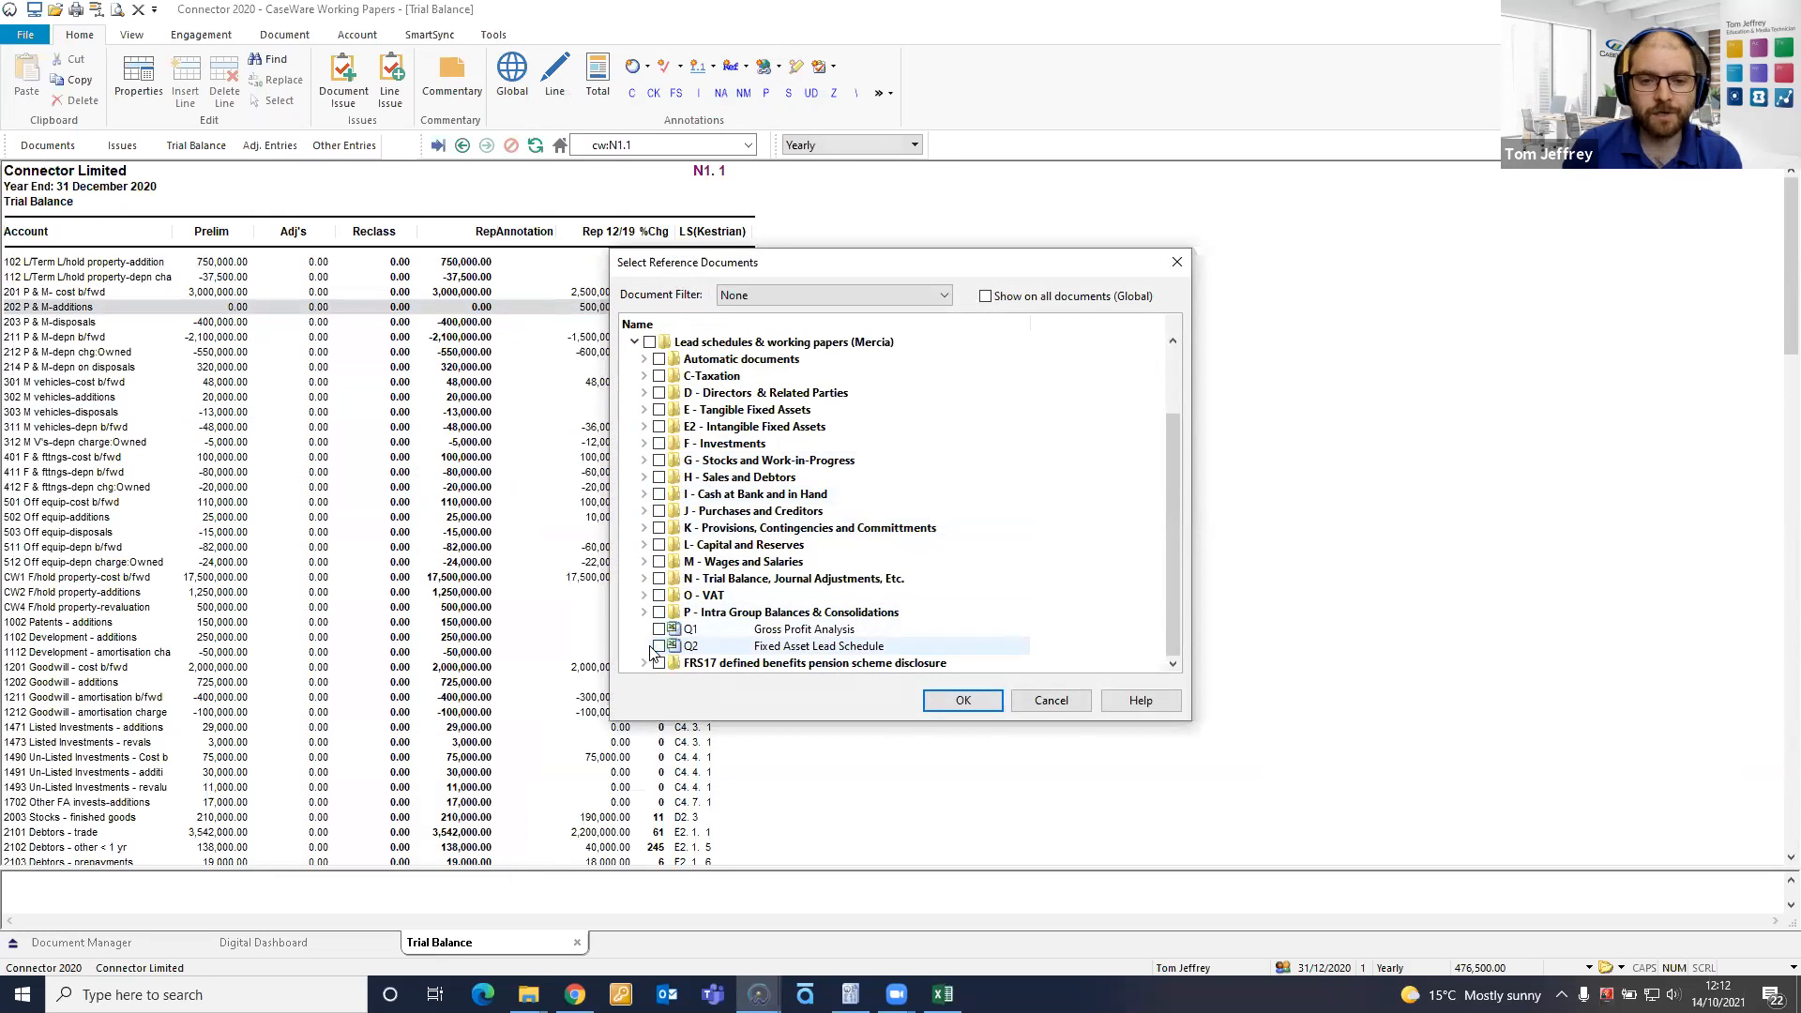
left_click(945, 702)
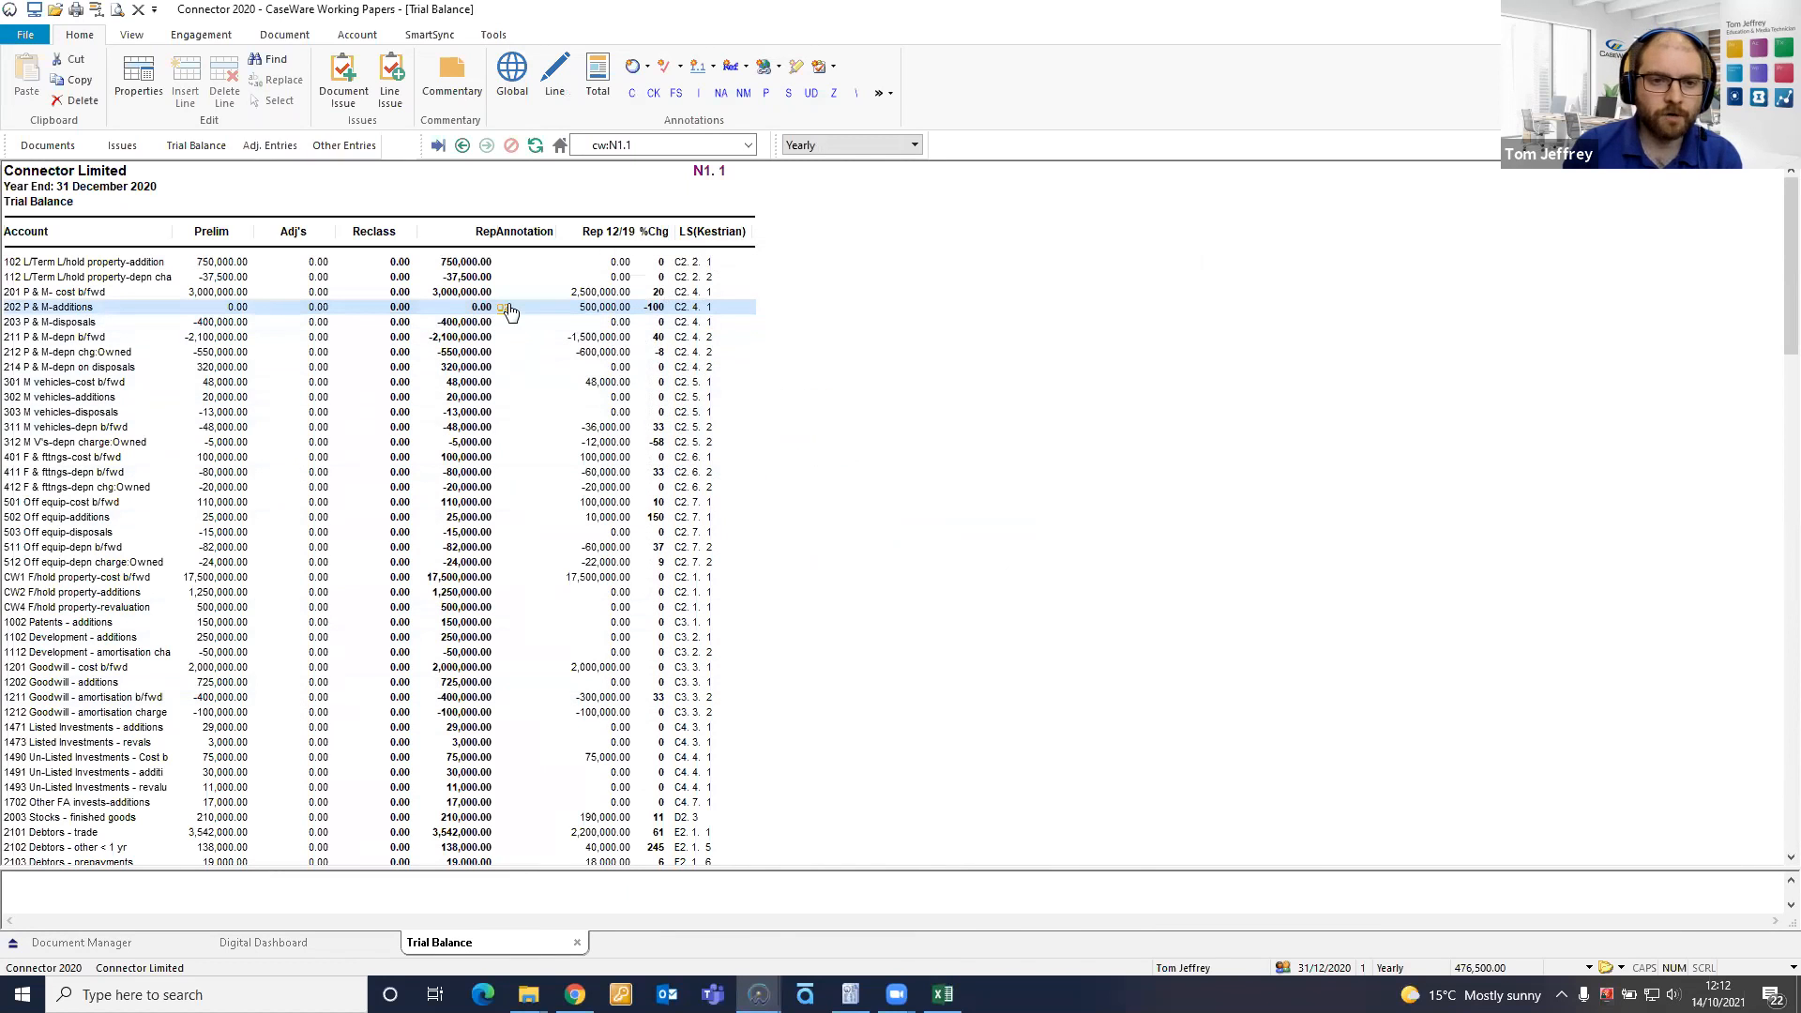
Open the Fixed Asset Lead Schedule from the reference annotation on the P & M-additions account
mouse_move(511, 312)
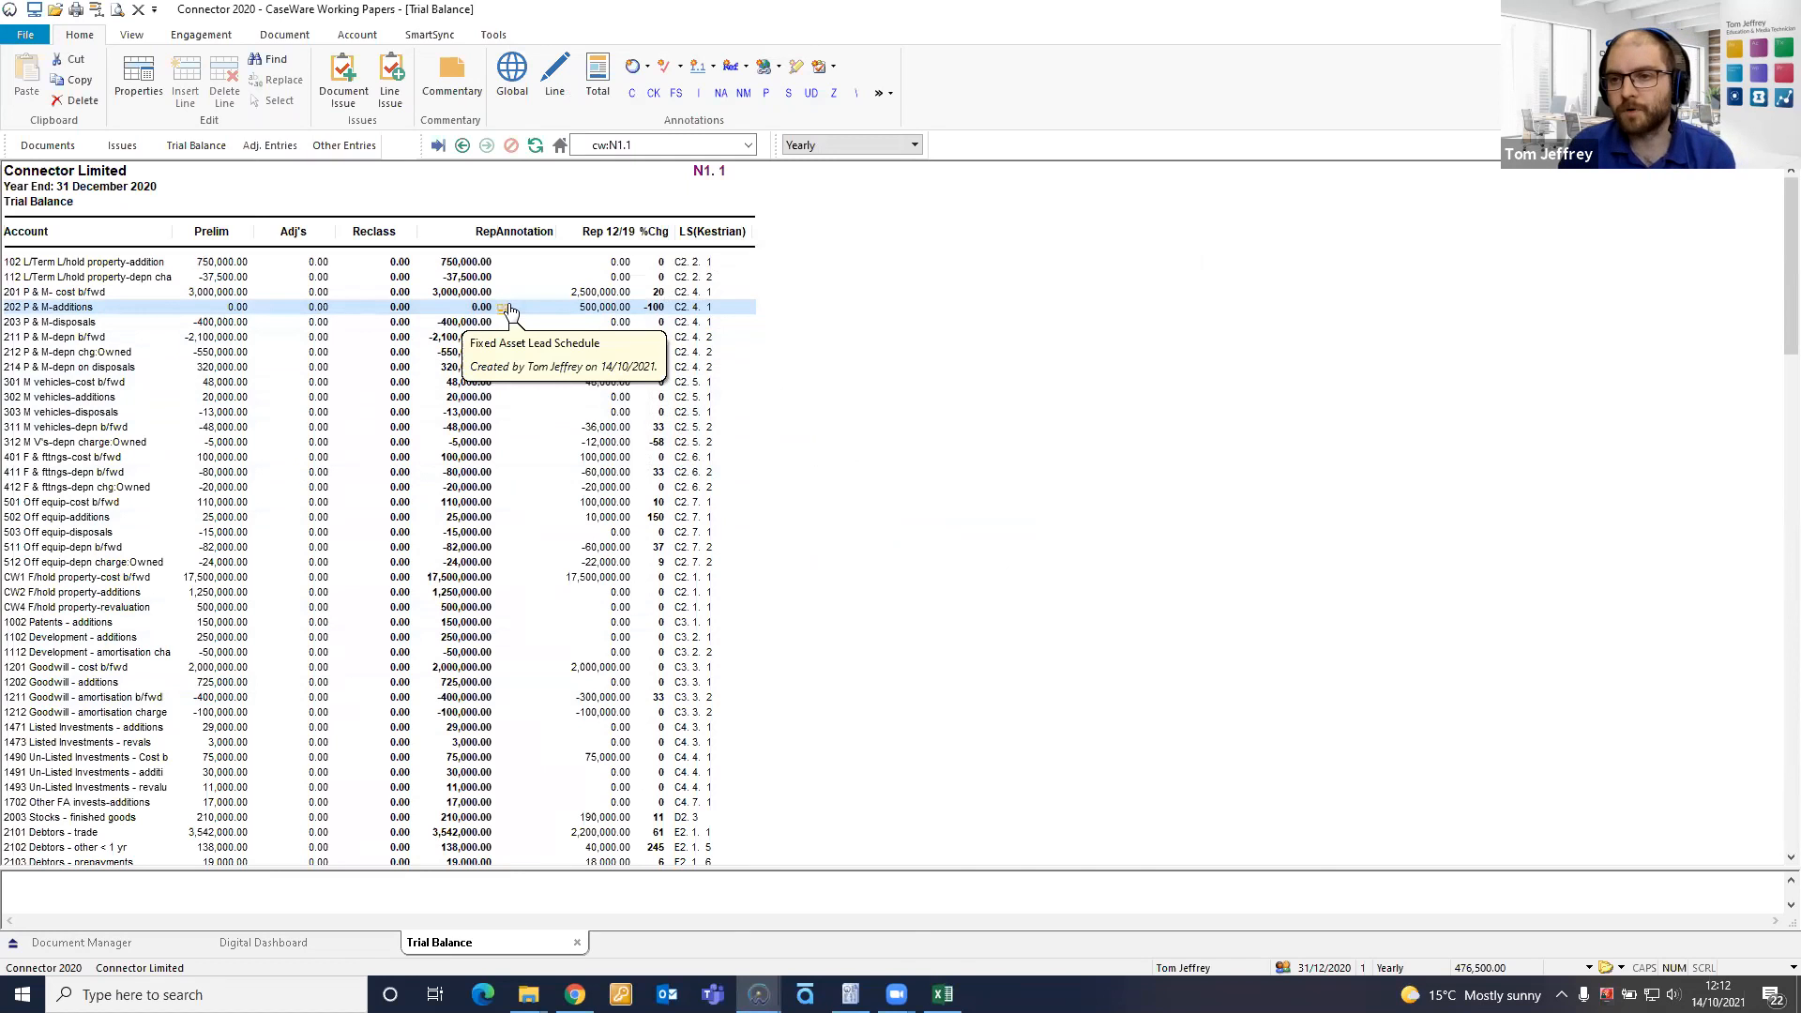
left_click(506, 308)
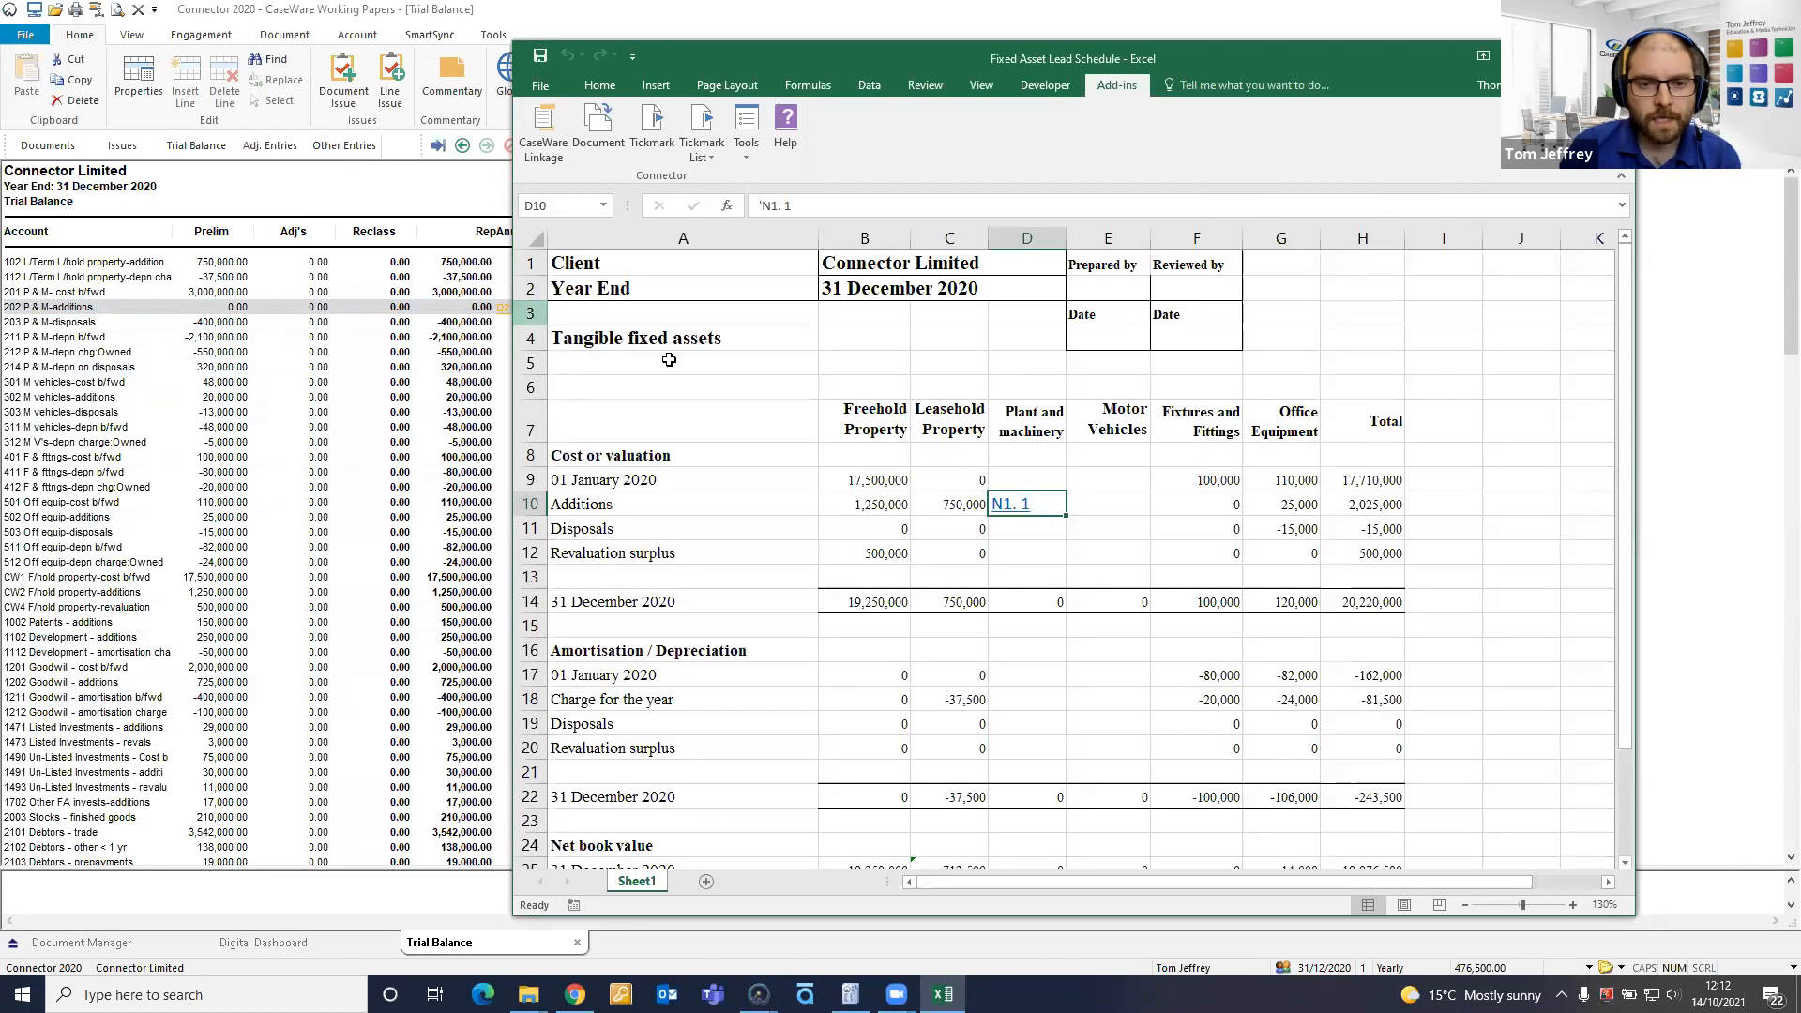
left_click(1066, 558)
left_click(1426, 473)
left_click(940, 733)
left_click(1011, 574)
left_click(1091, 501)
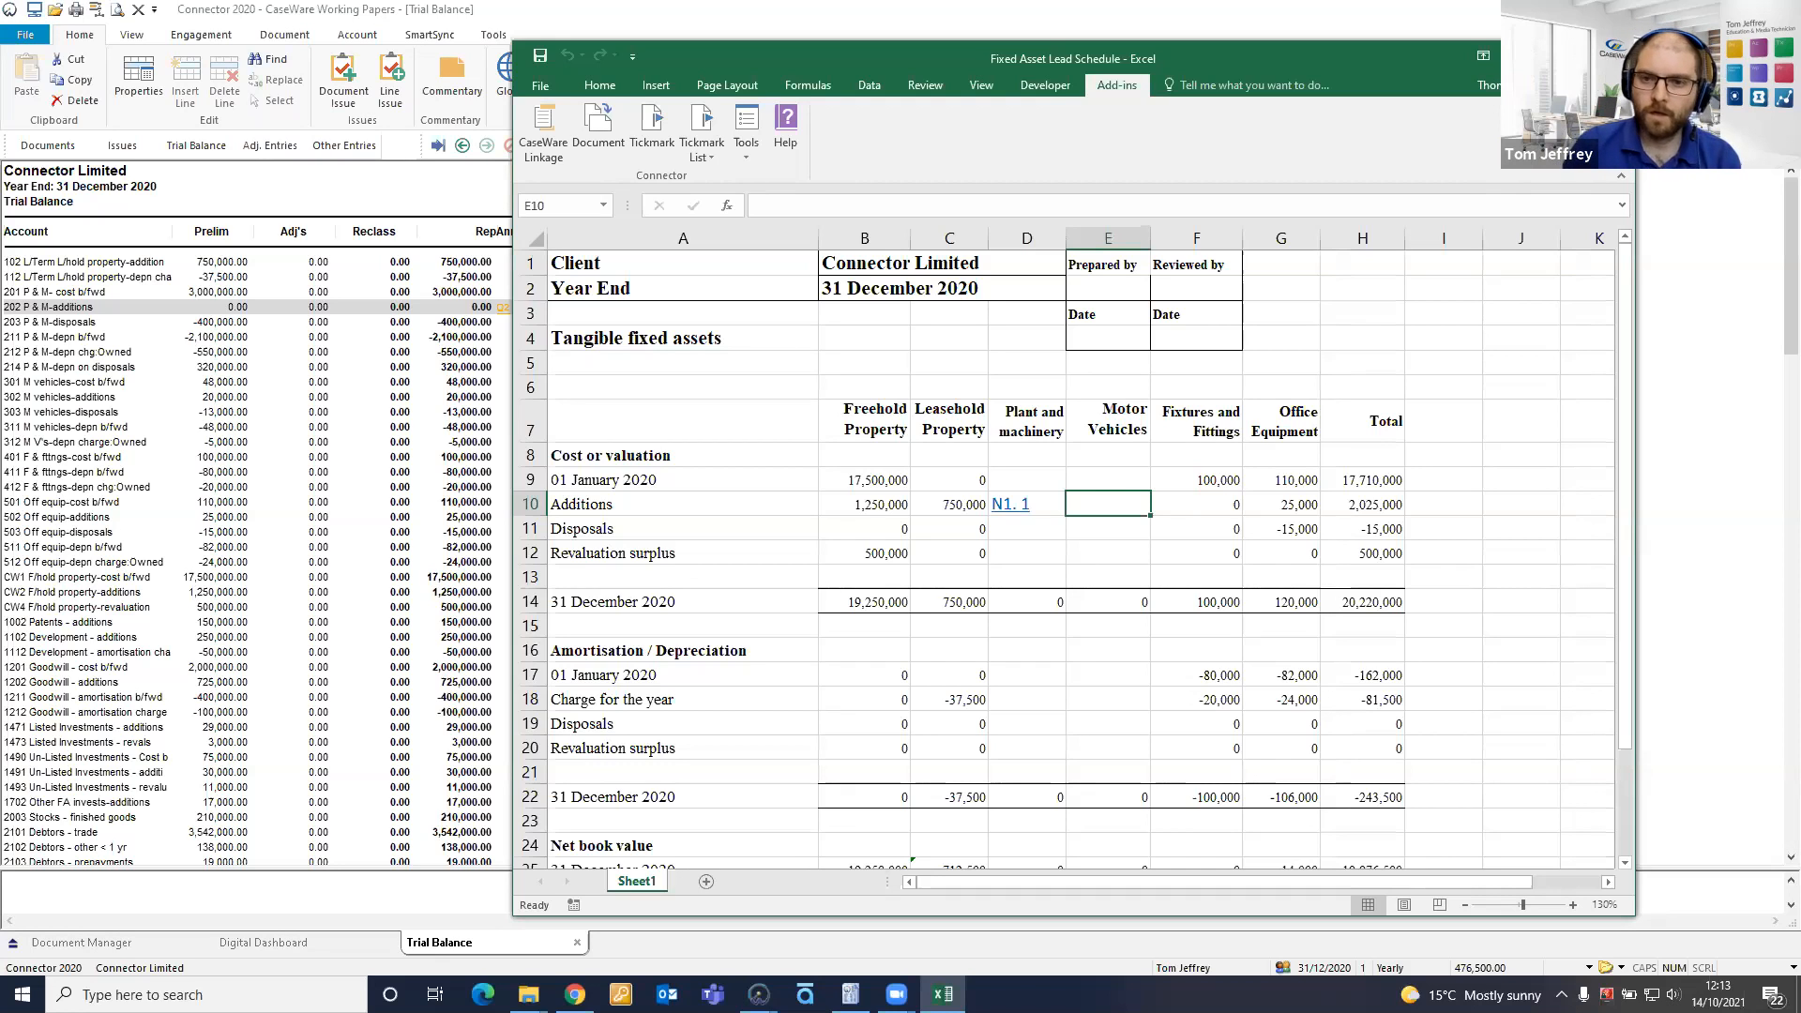
Close the Excel schedule and the trial balance, and open the Final Accounts document
left_click(1613, 56)
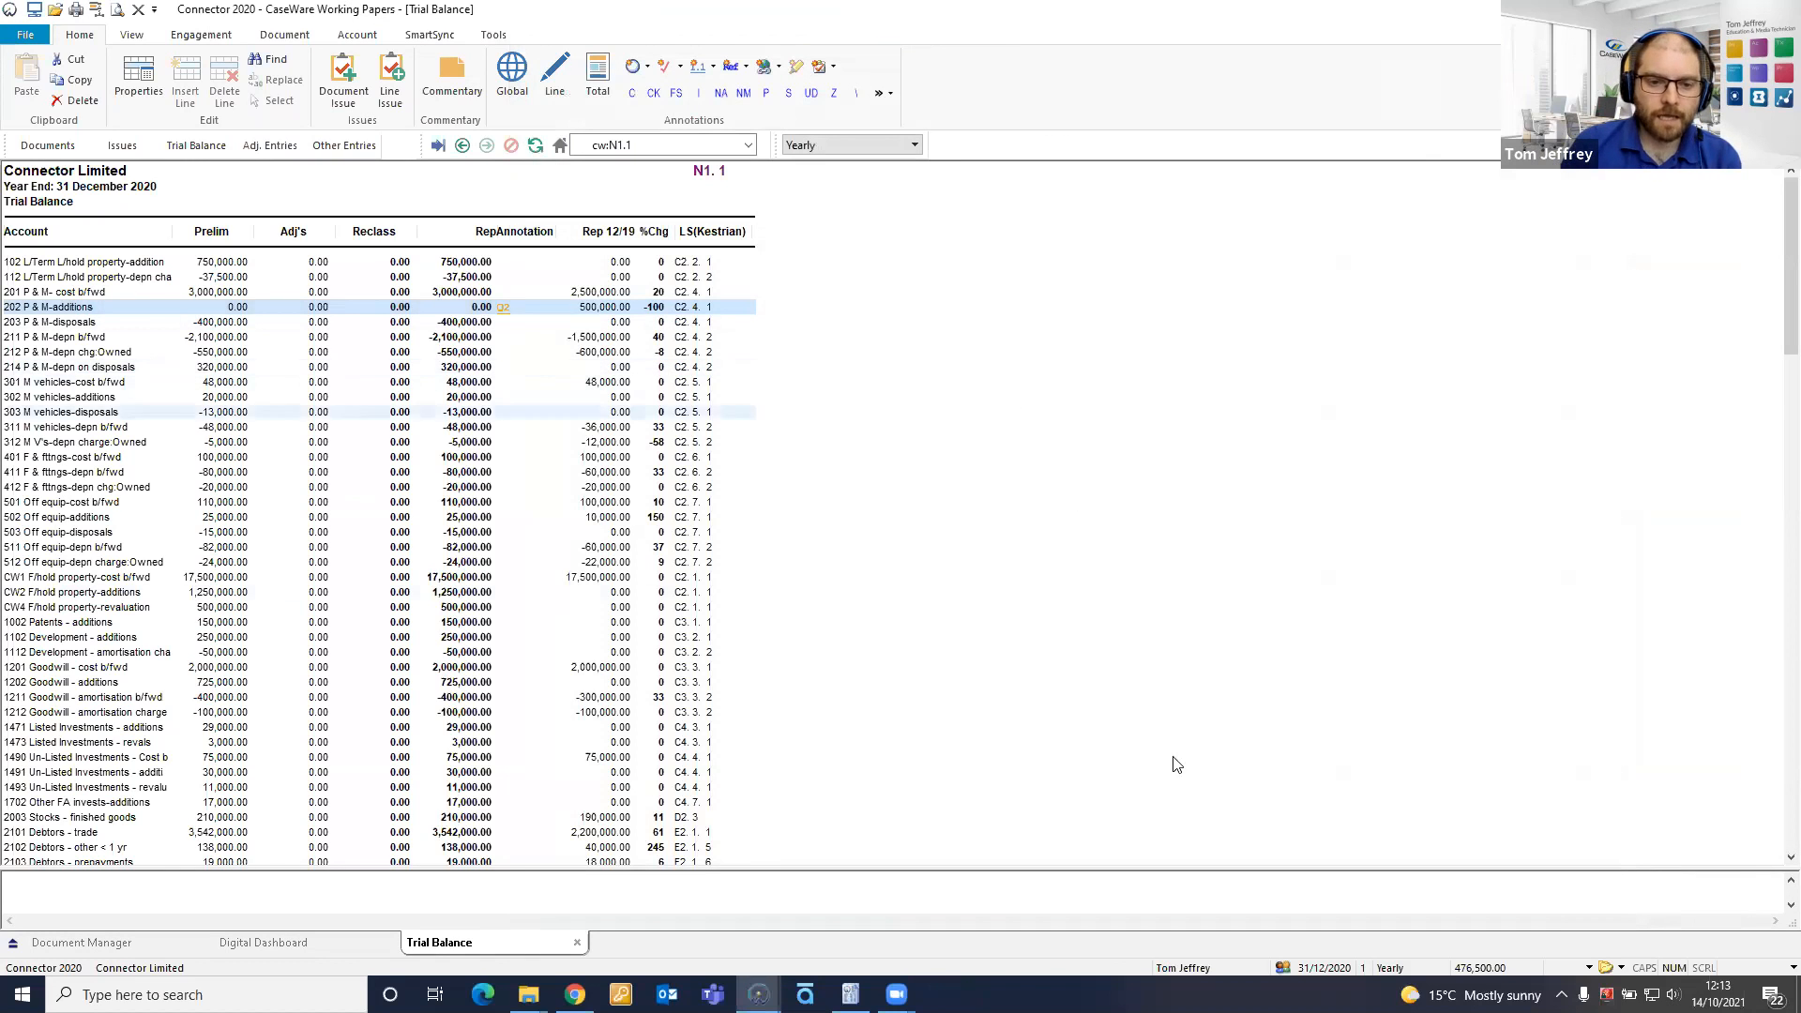
left_click(577, 942)
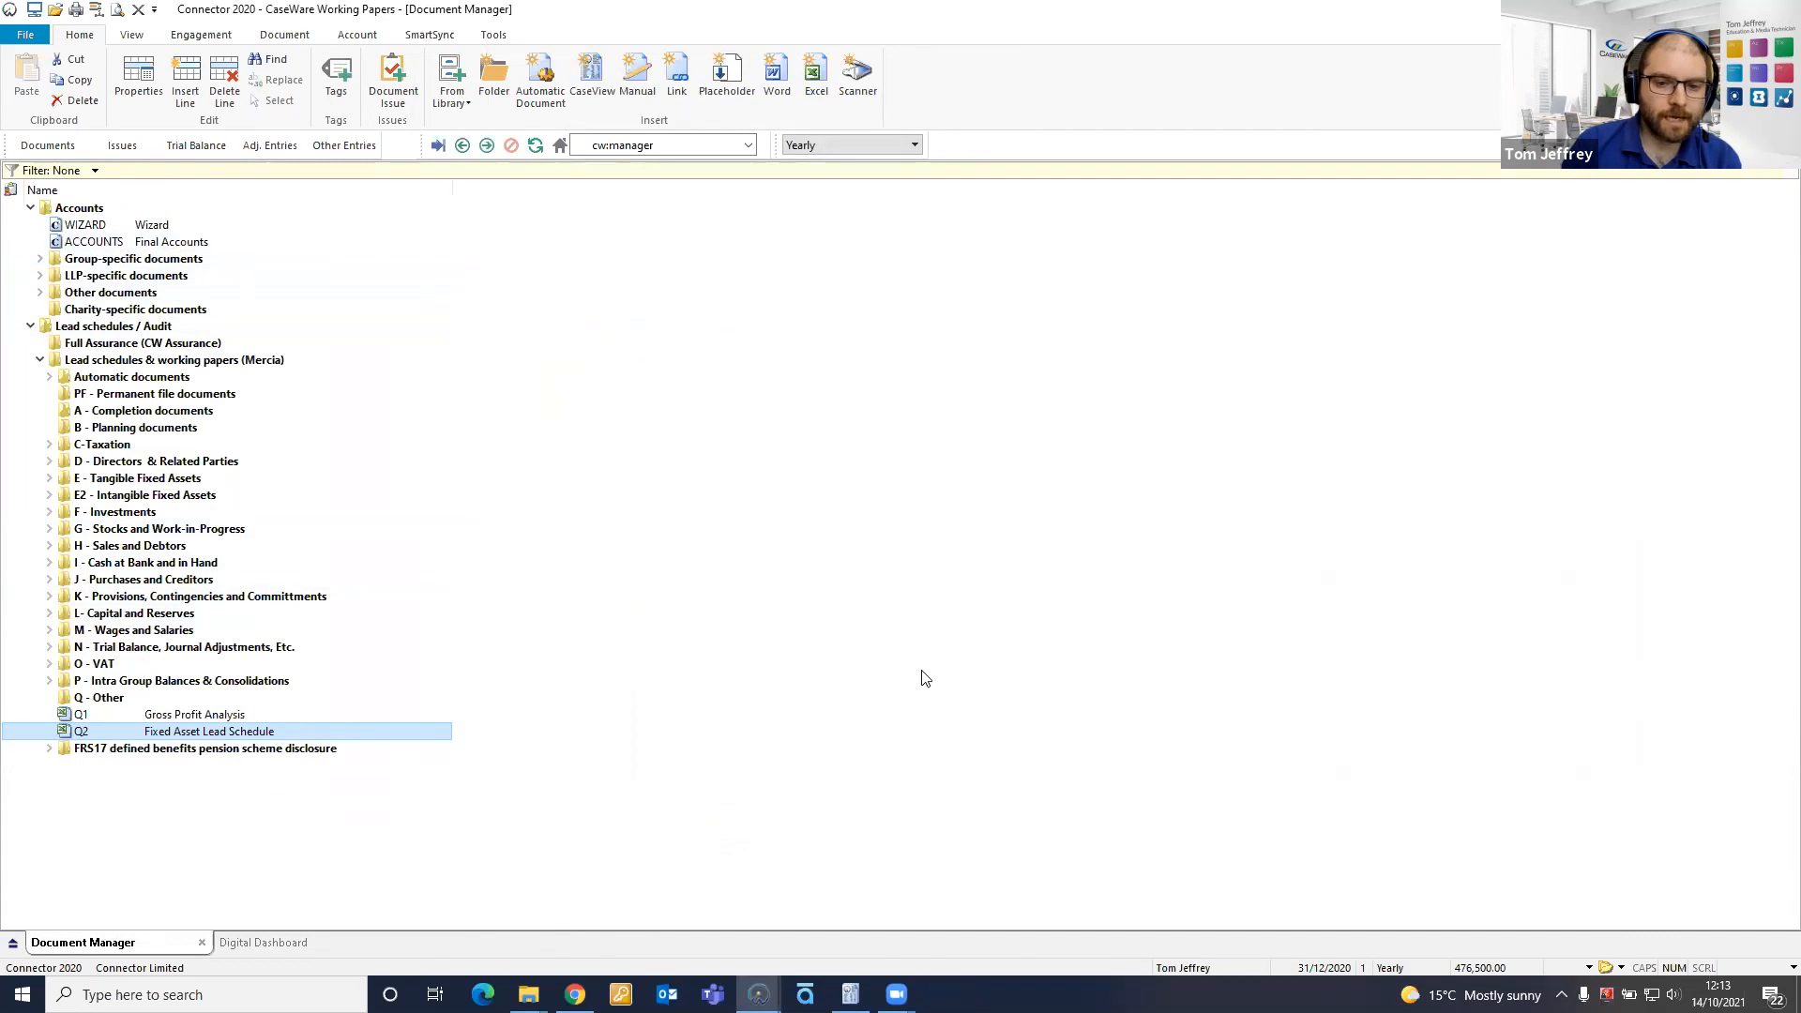
mouse_move(850, 994)
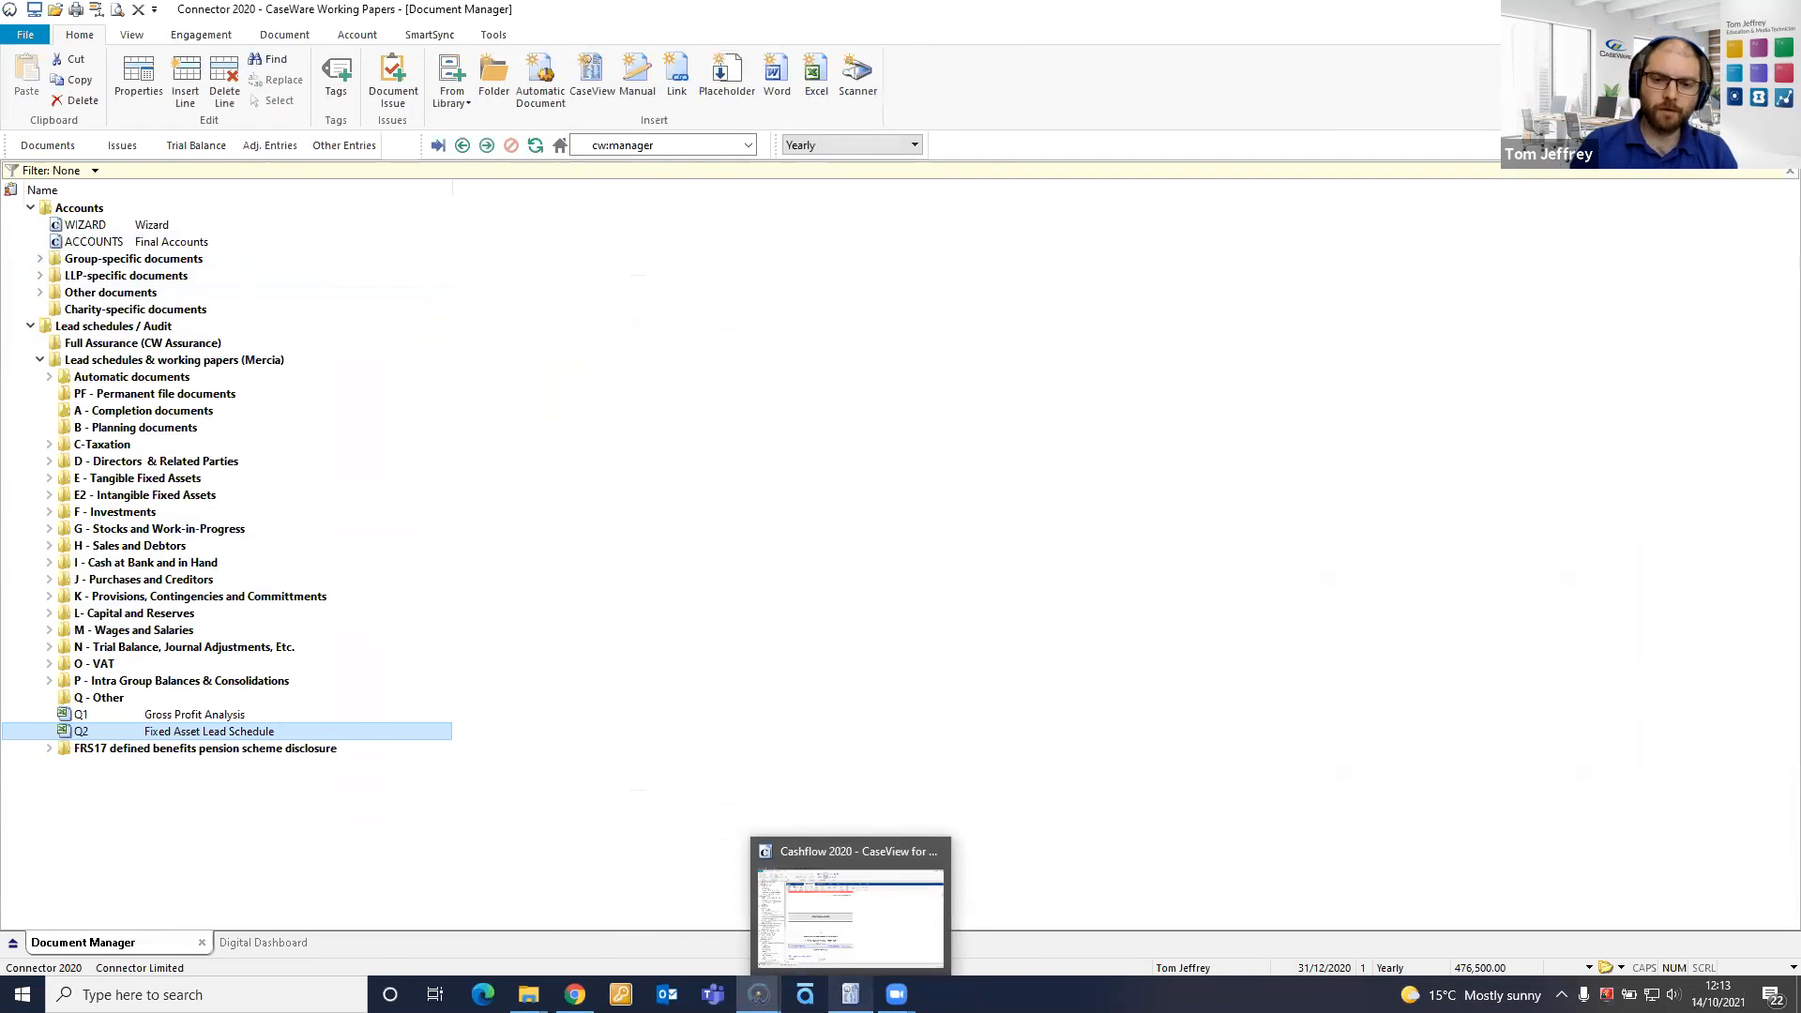
double_click(202, 242)
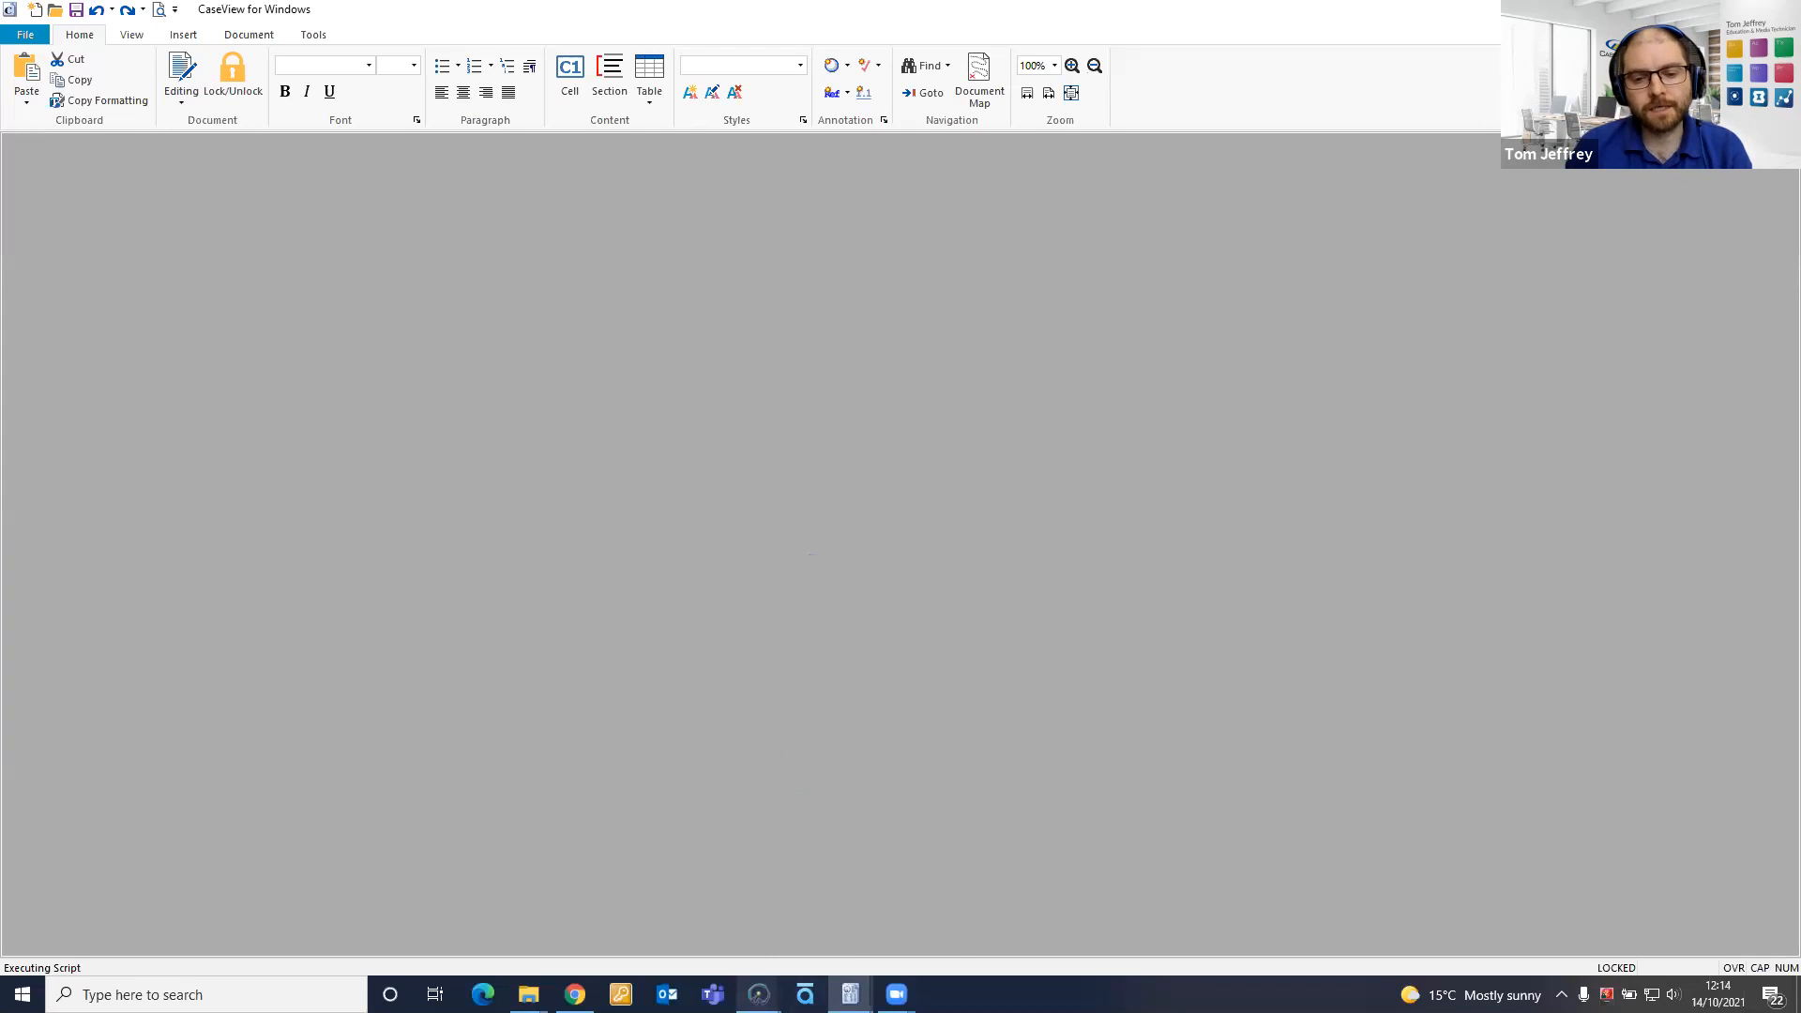
left_click(759, 994)
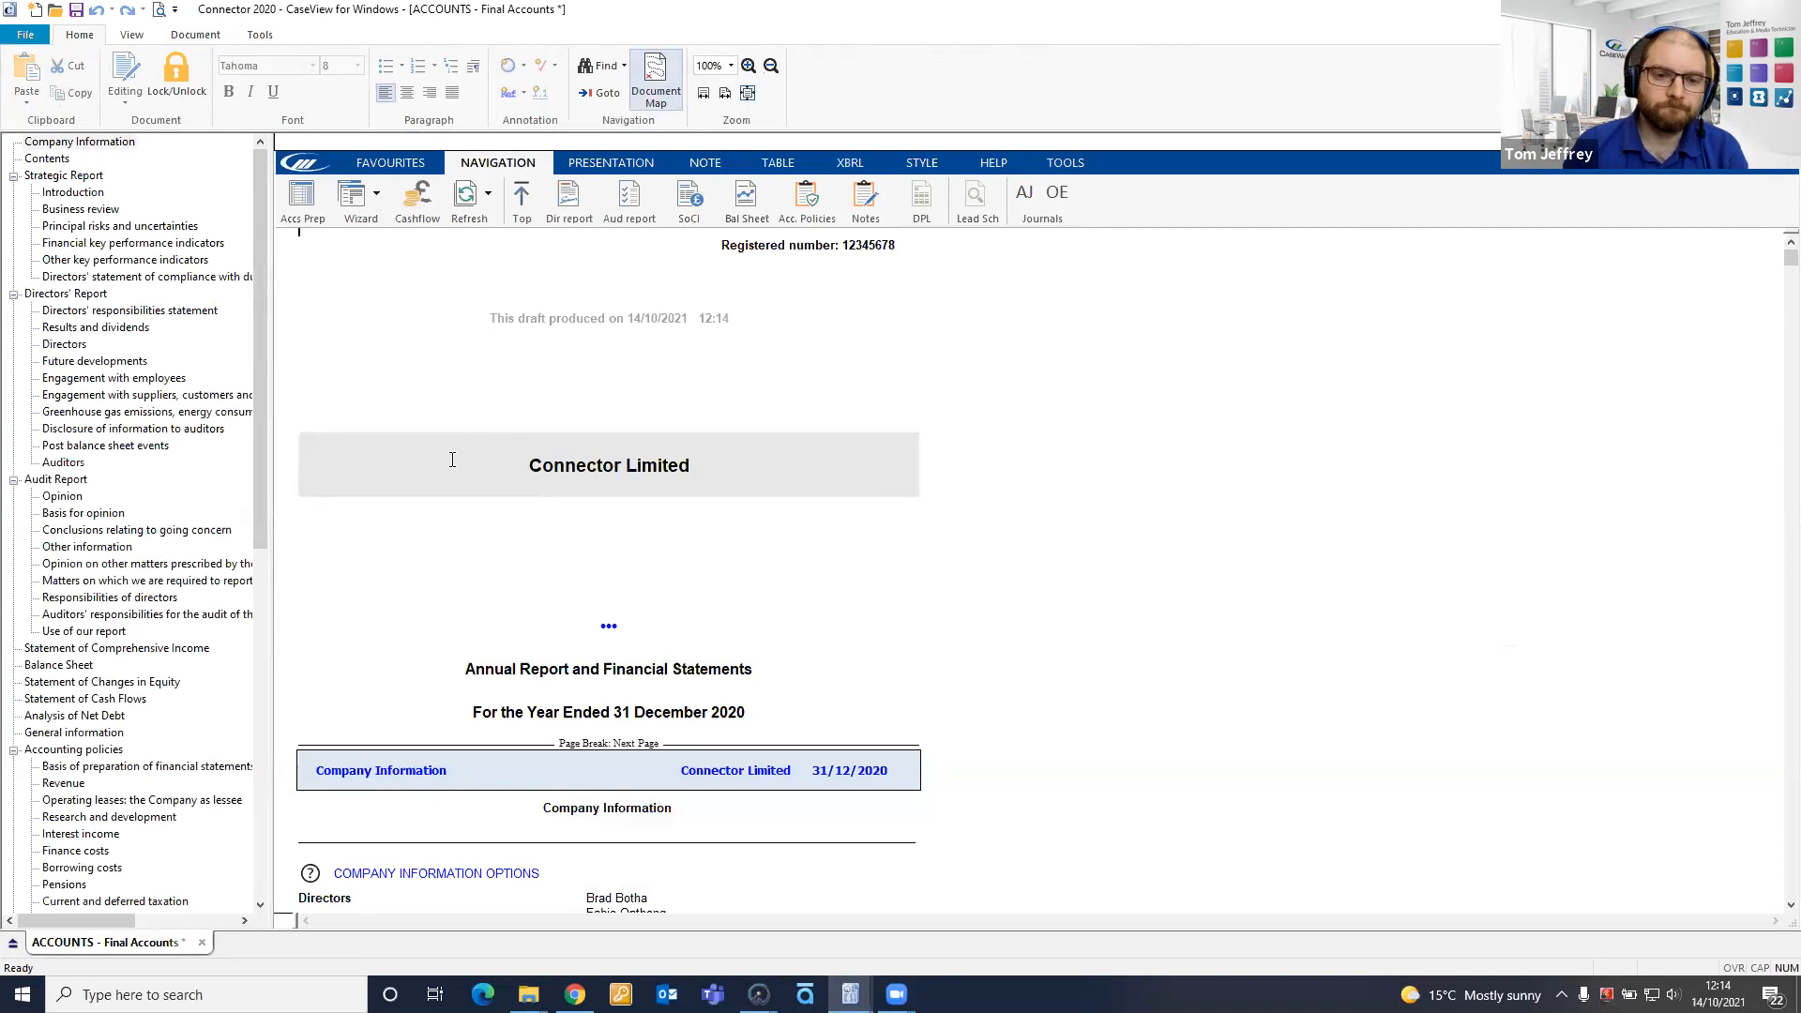
Go to the Tangible fixed assets accounting policy and add a user text paragraph to the note
left_click_drag(261, 521, 251, 745)
left_click(93, 563)
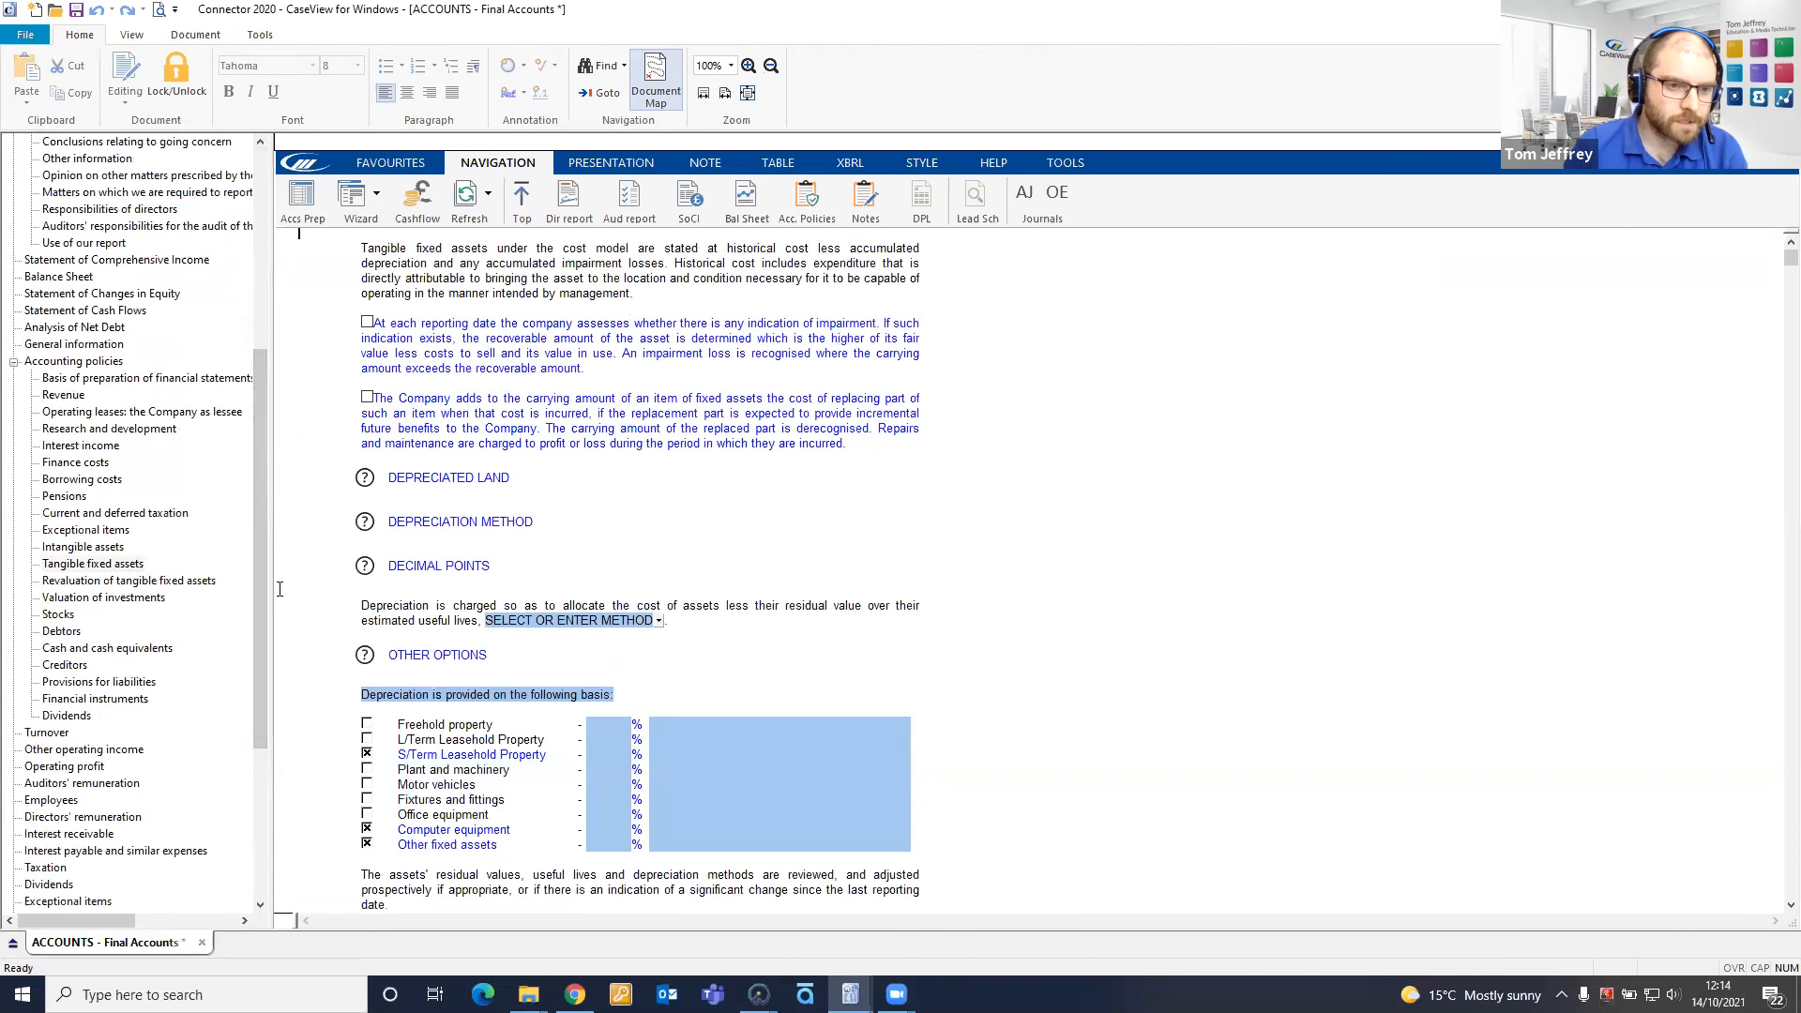
scroll(552, 638, "down", 5)
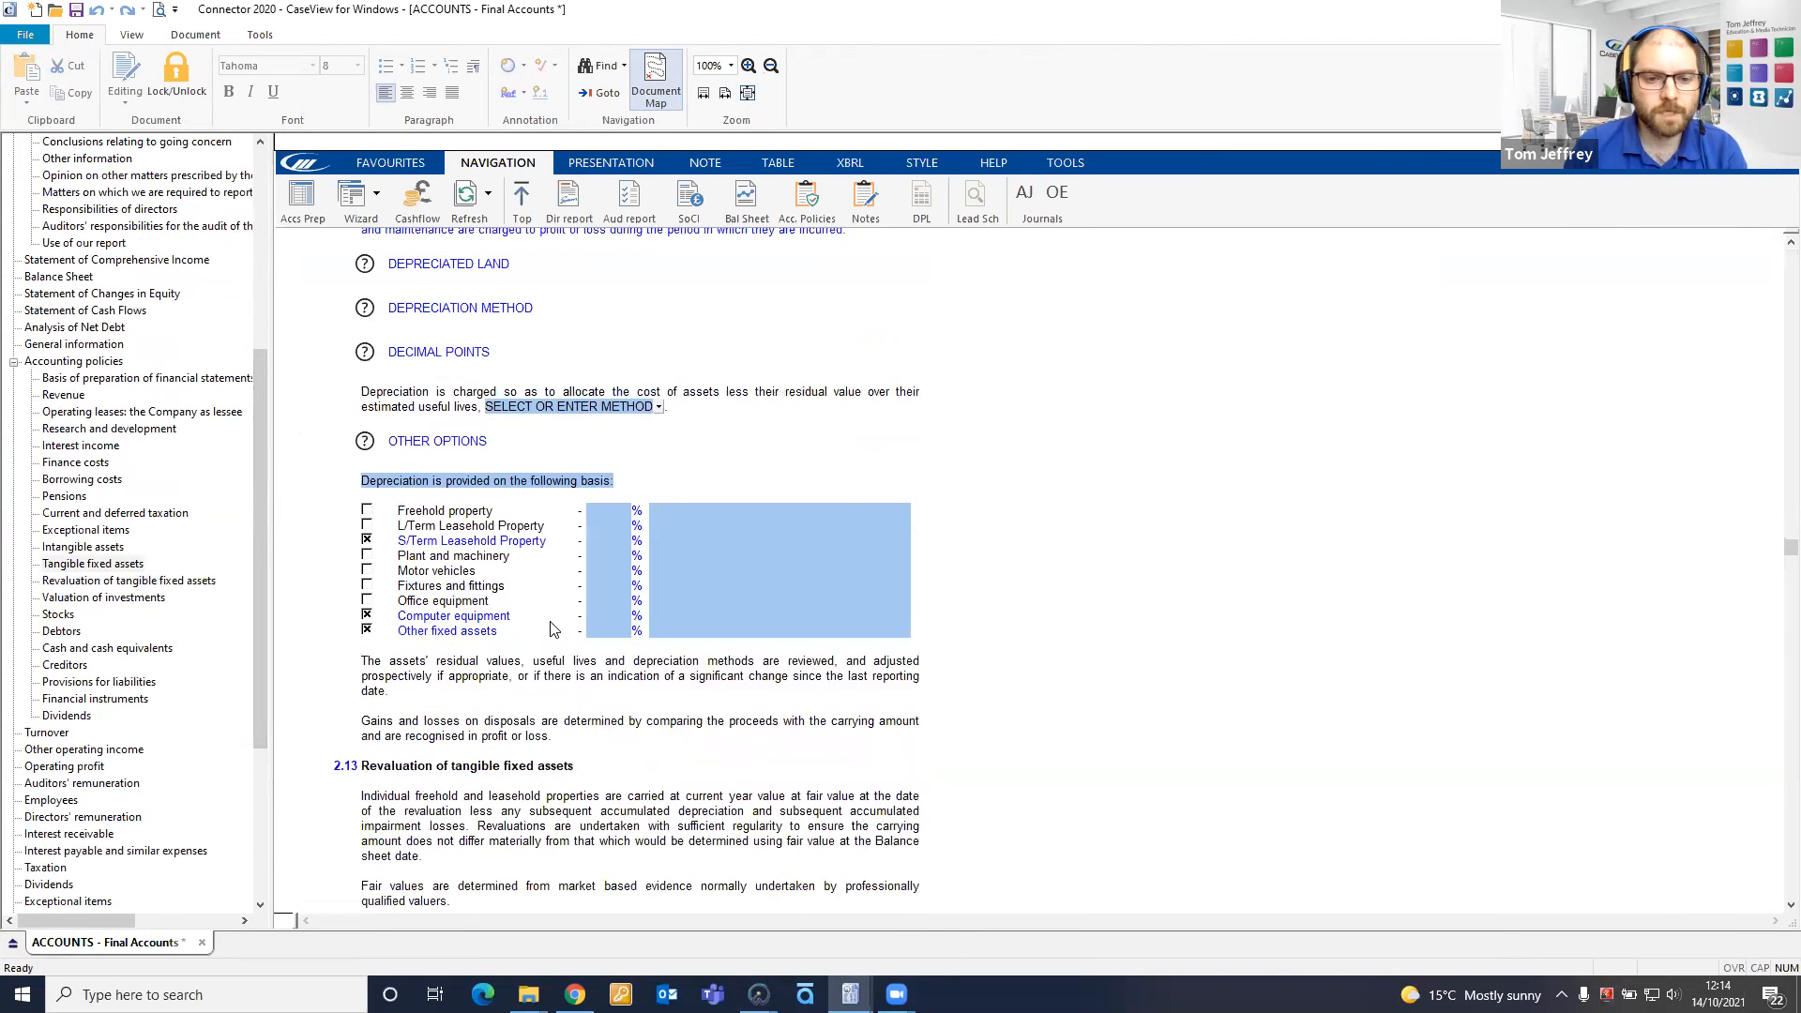
scroll(553, 628, "up", 5)
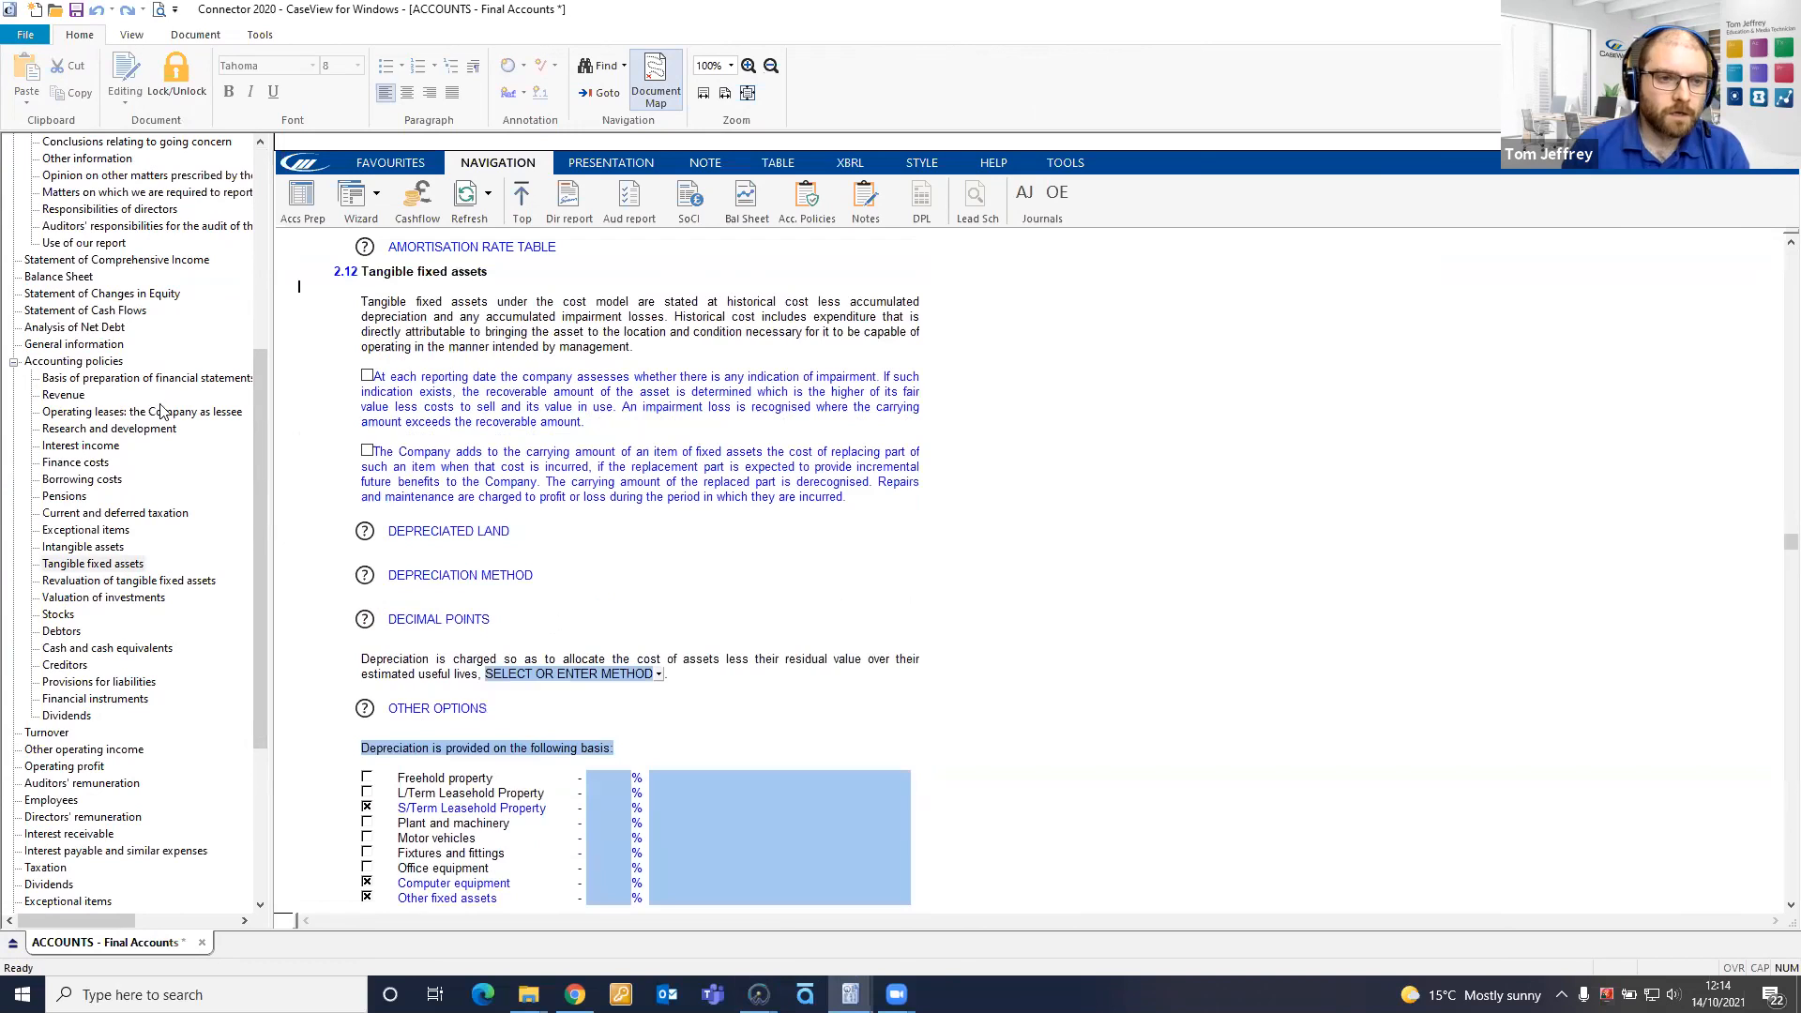
left_click(460, 272)
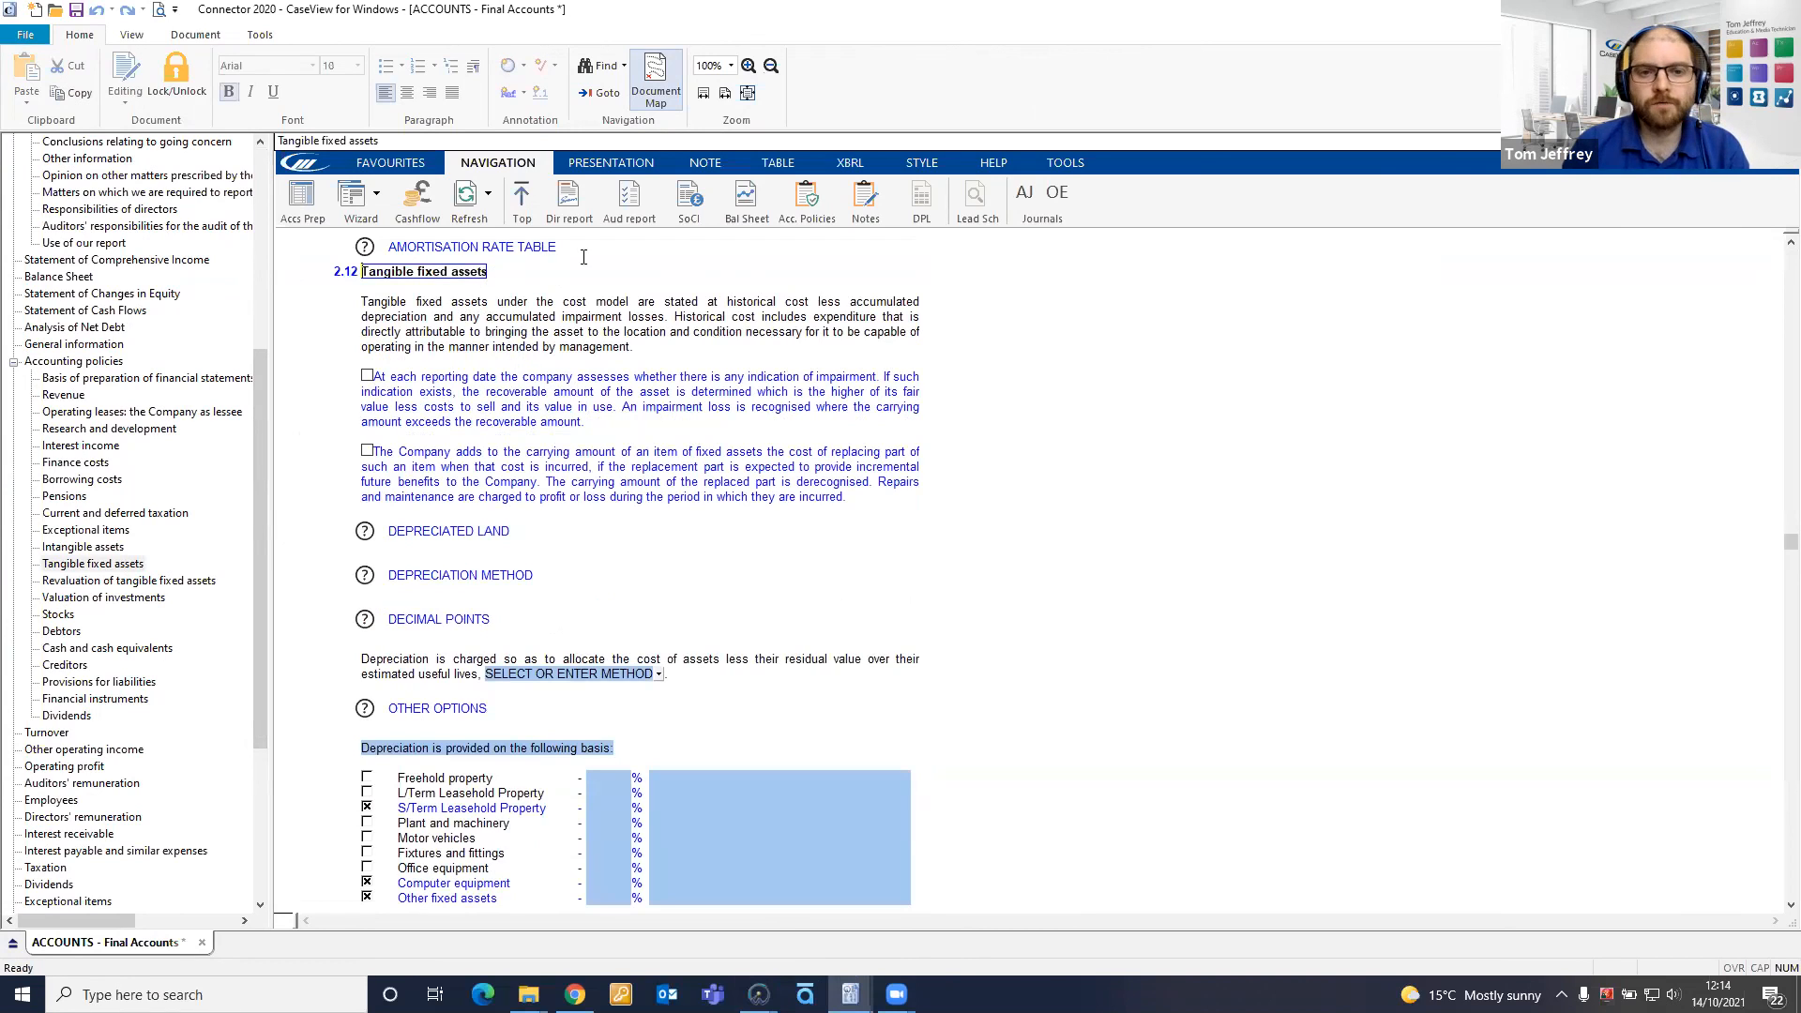
left_click(704, 163)
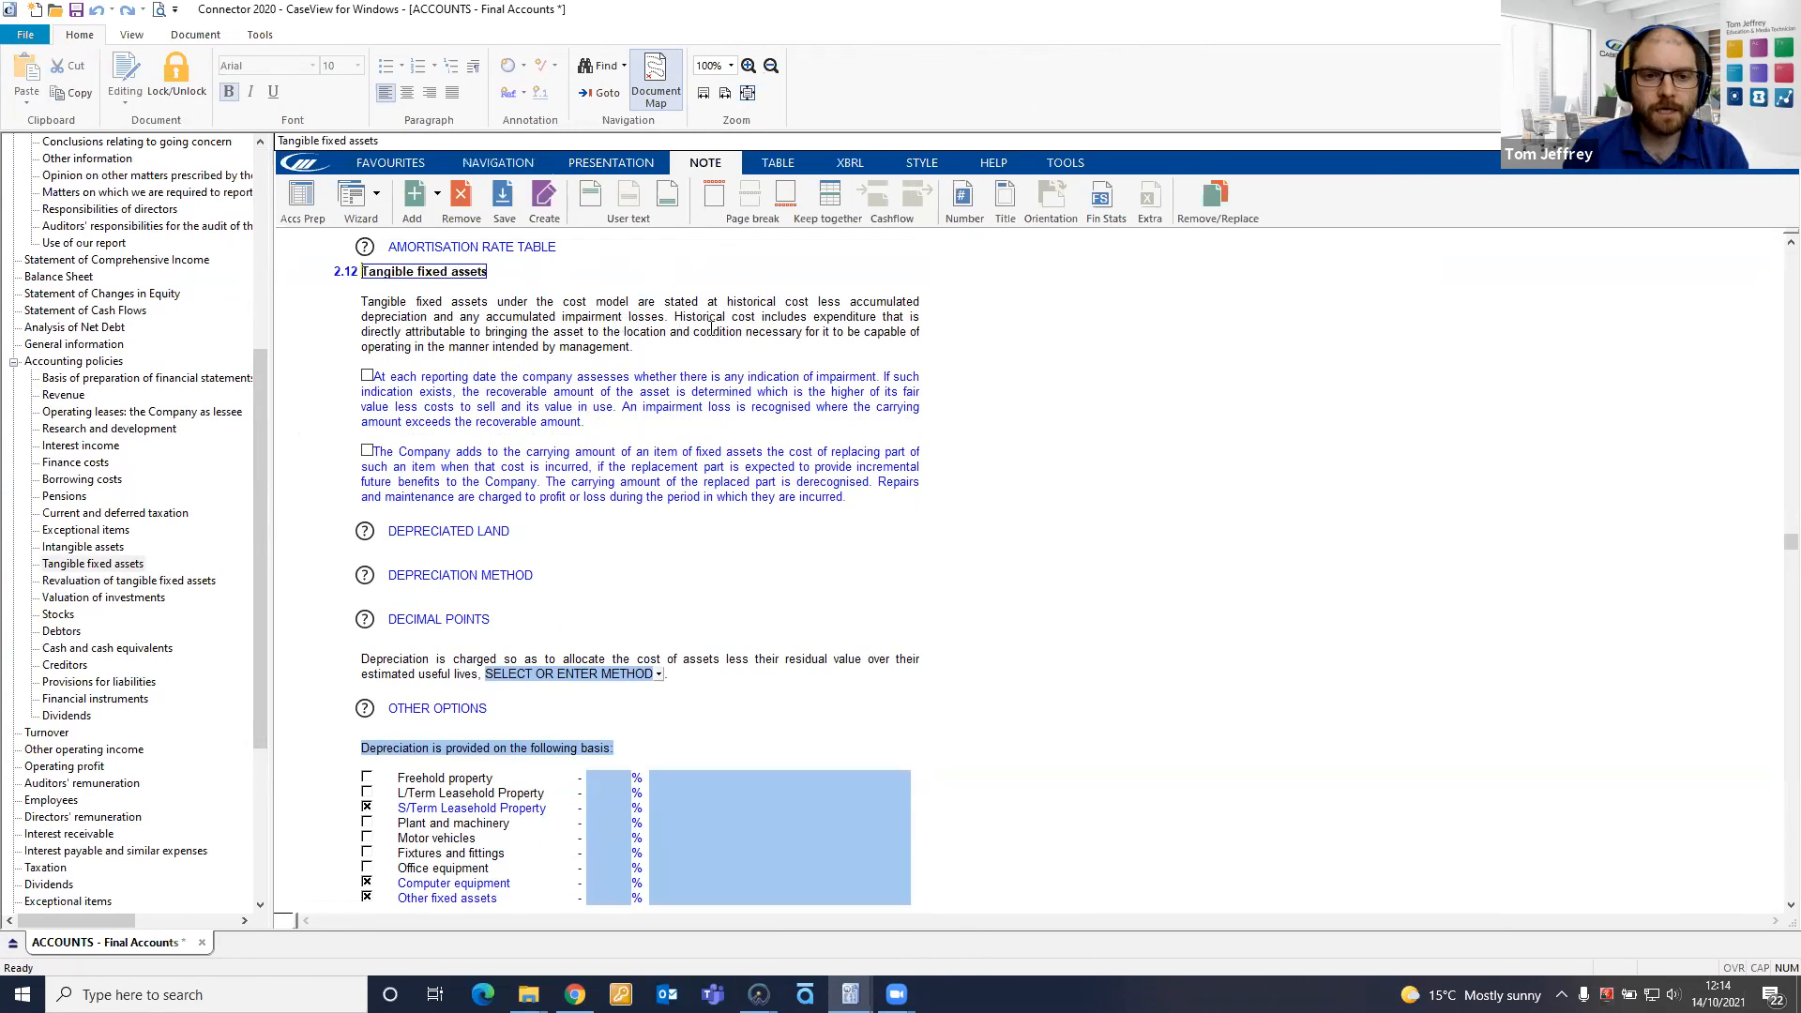
left_click(663, 199)
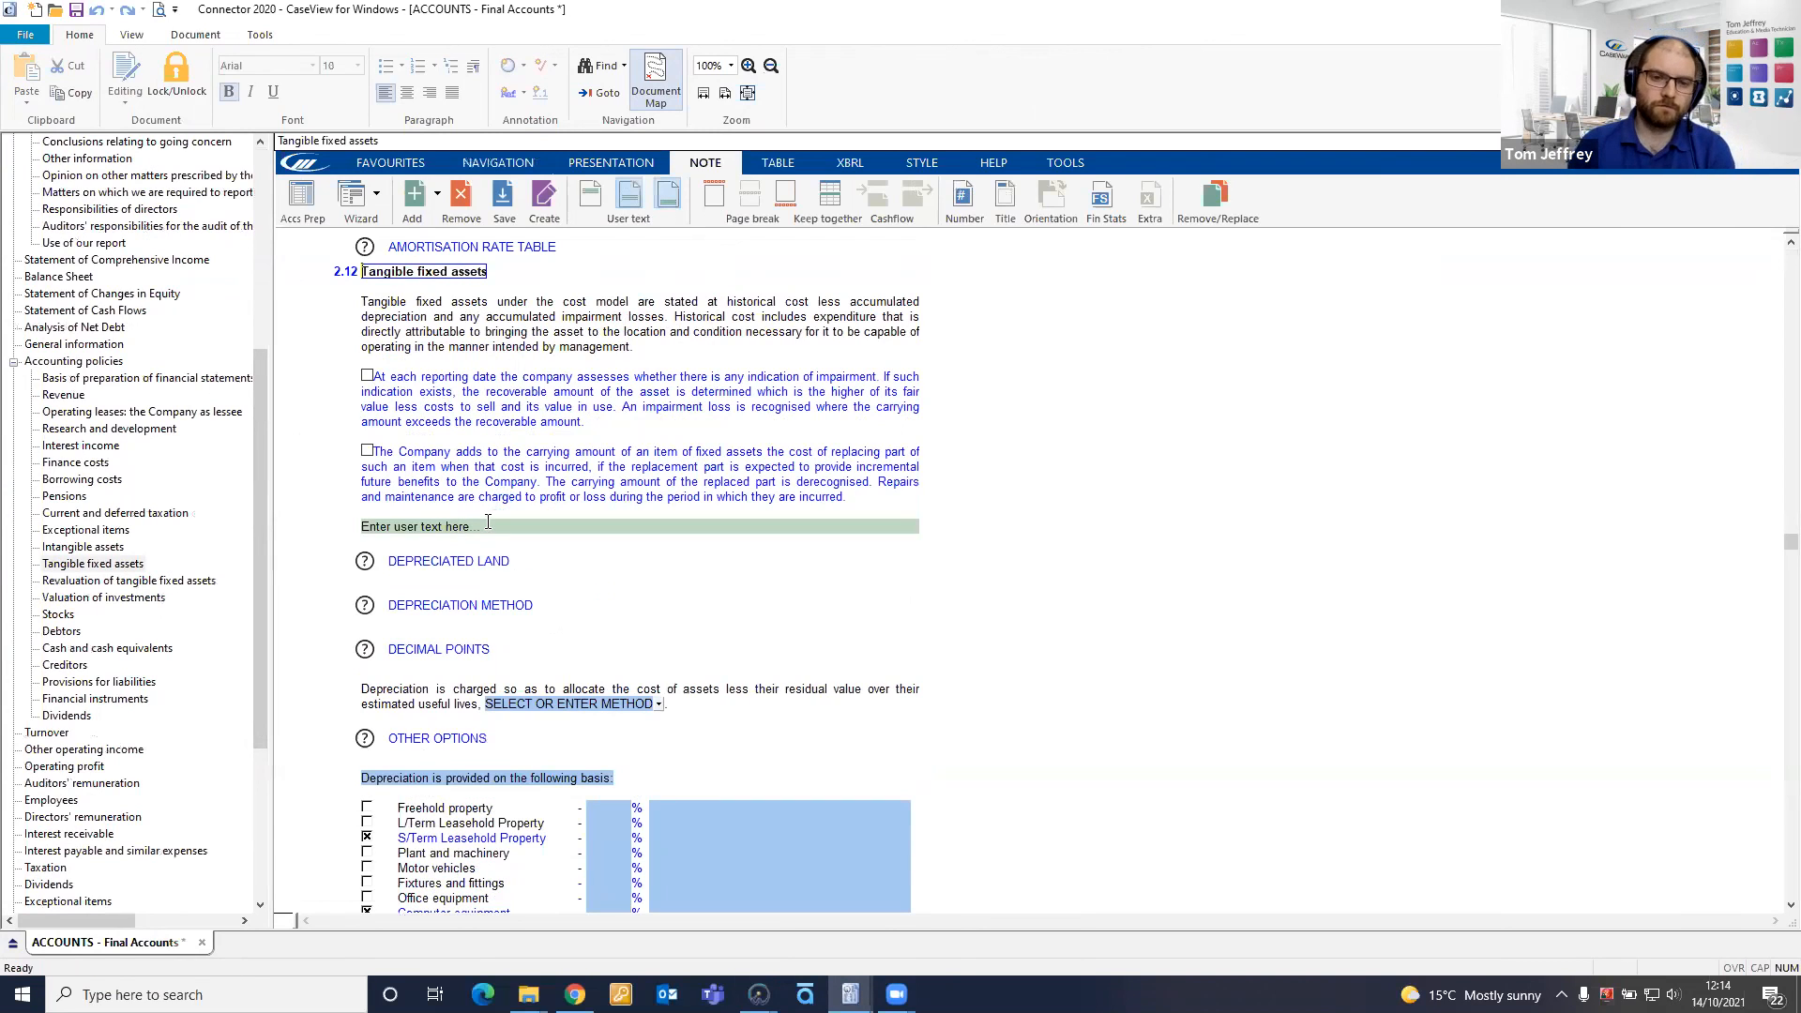
Clear the placeholder wording from the new user text paragraph in the Tangible fixed assets note
key("BackSpace")
key("BackSpace")
key("BackSpace")
key("BackSpace")
key("BackSpace")
key("BackSpace")
key("BackSpace")
key("BackSpace")
key("BackSpace")
key("BackSpace")
key("BackSpace")
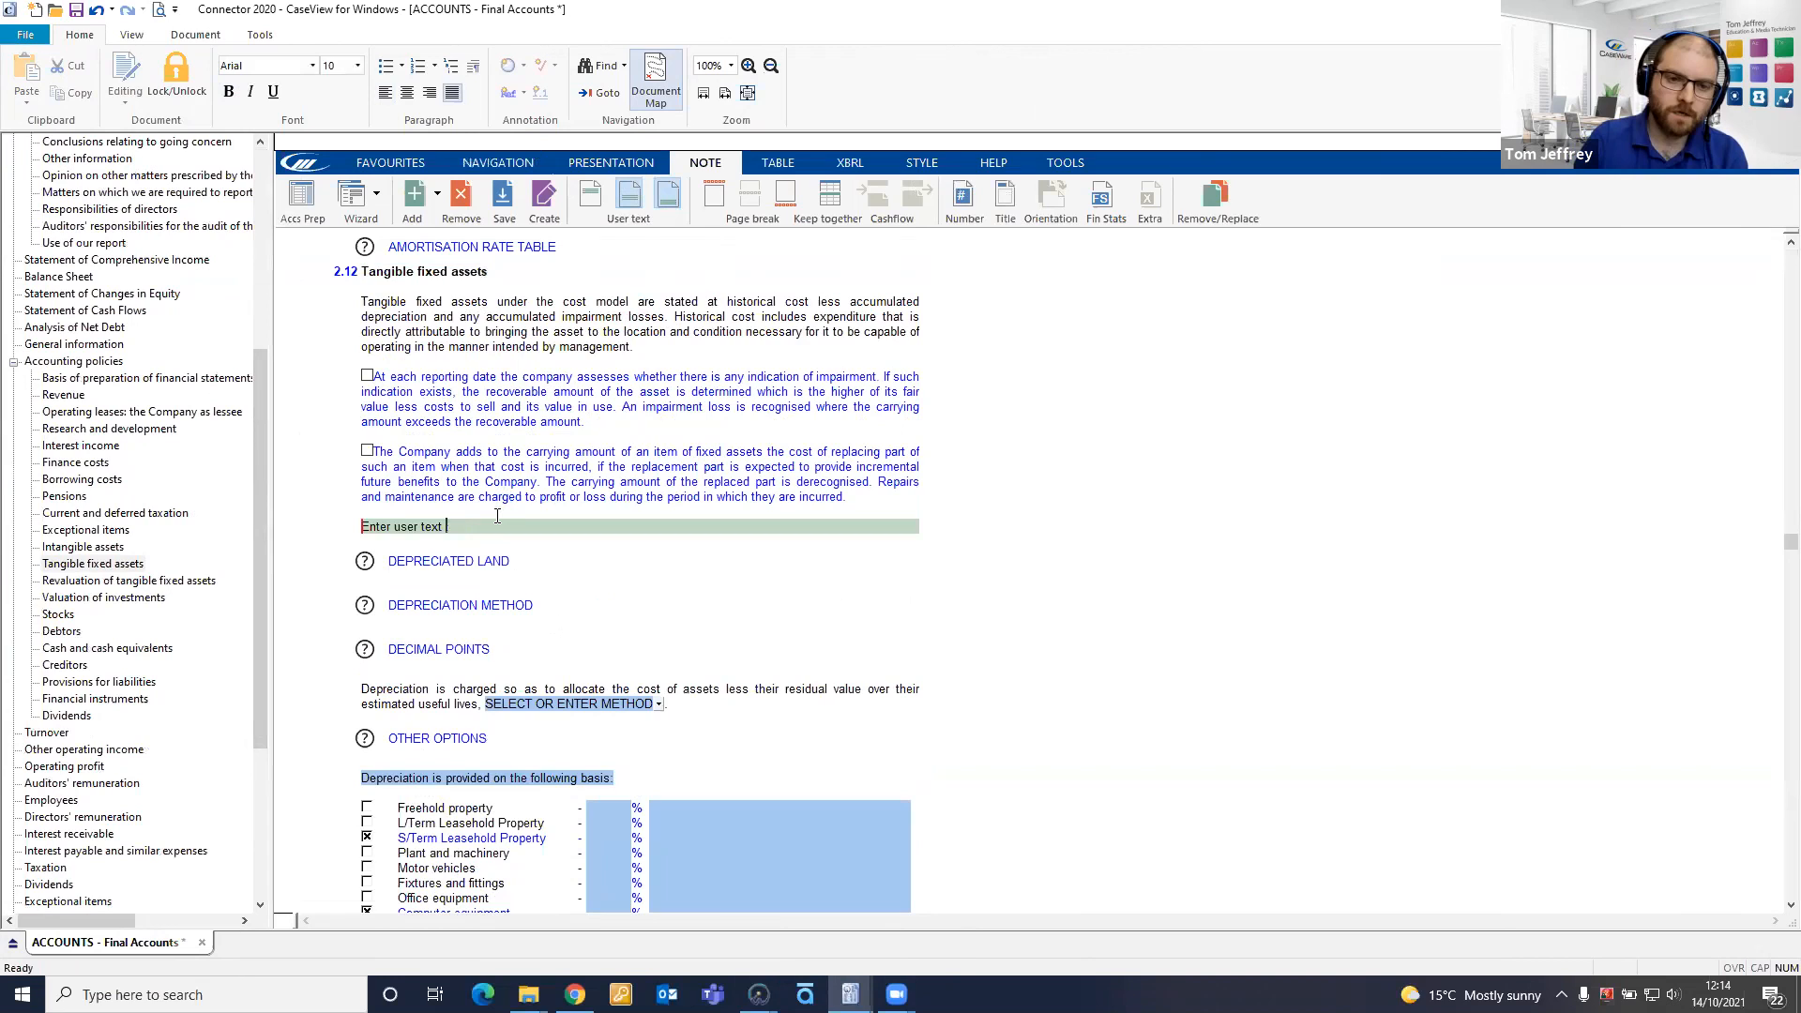
key("BackSpace")
key("BackSpace")
key("BackSpace")
key("BackSpace")
key("BackSpace")
key("BackSpace")
key("BackSpace")
key("BackSpace")
key("BackSpace")
key("BackSpace")
key("BackSpace")
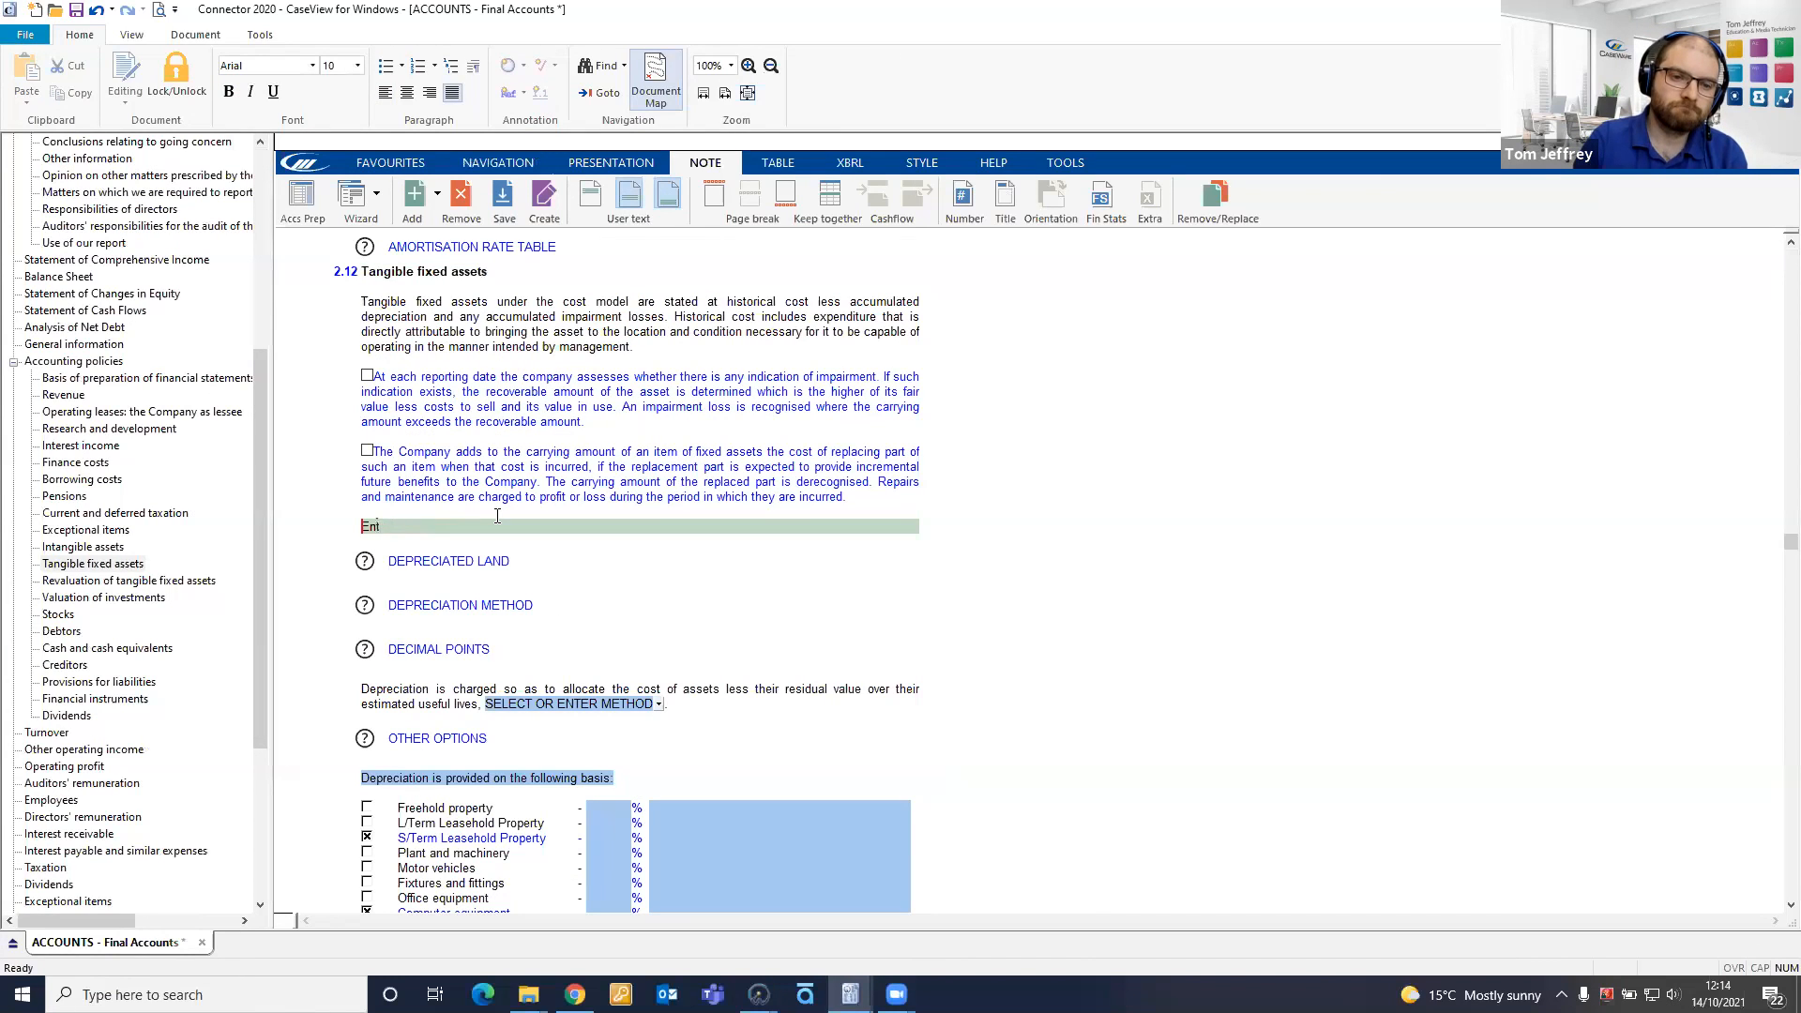
key("BackSpace")
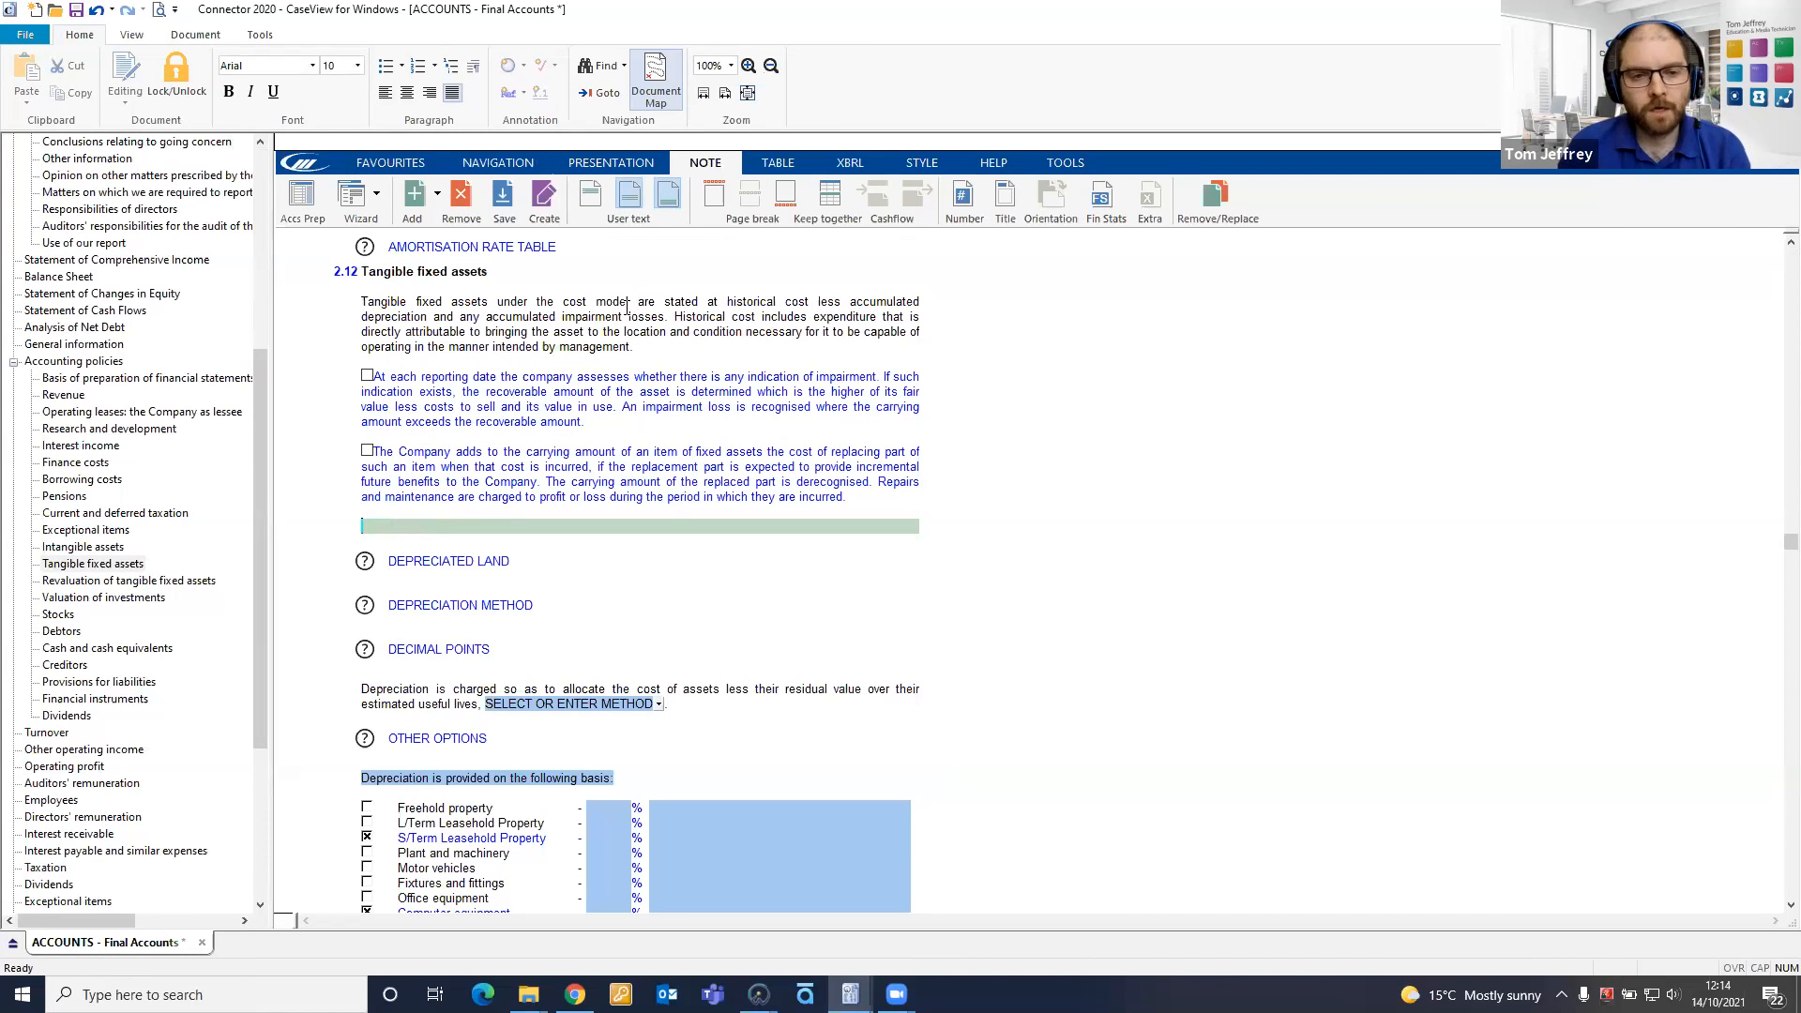
Turn on Enable Editing for the accounts document by entering the unlock password
left_click(132, 38)
left_click(45, 101)
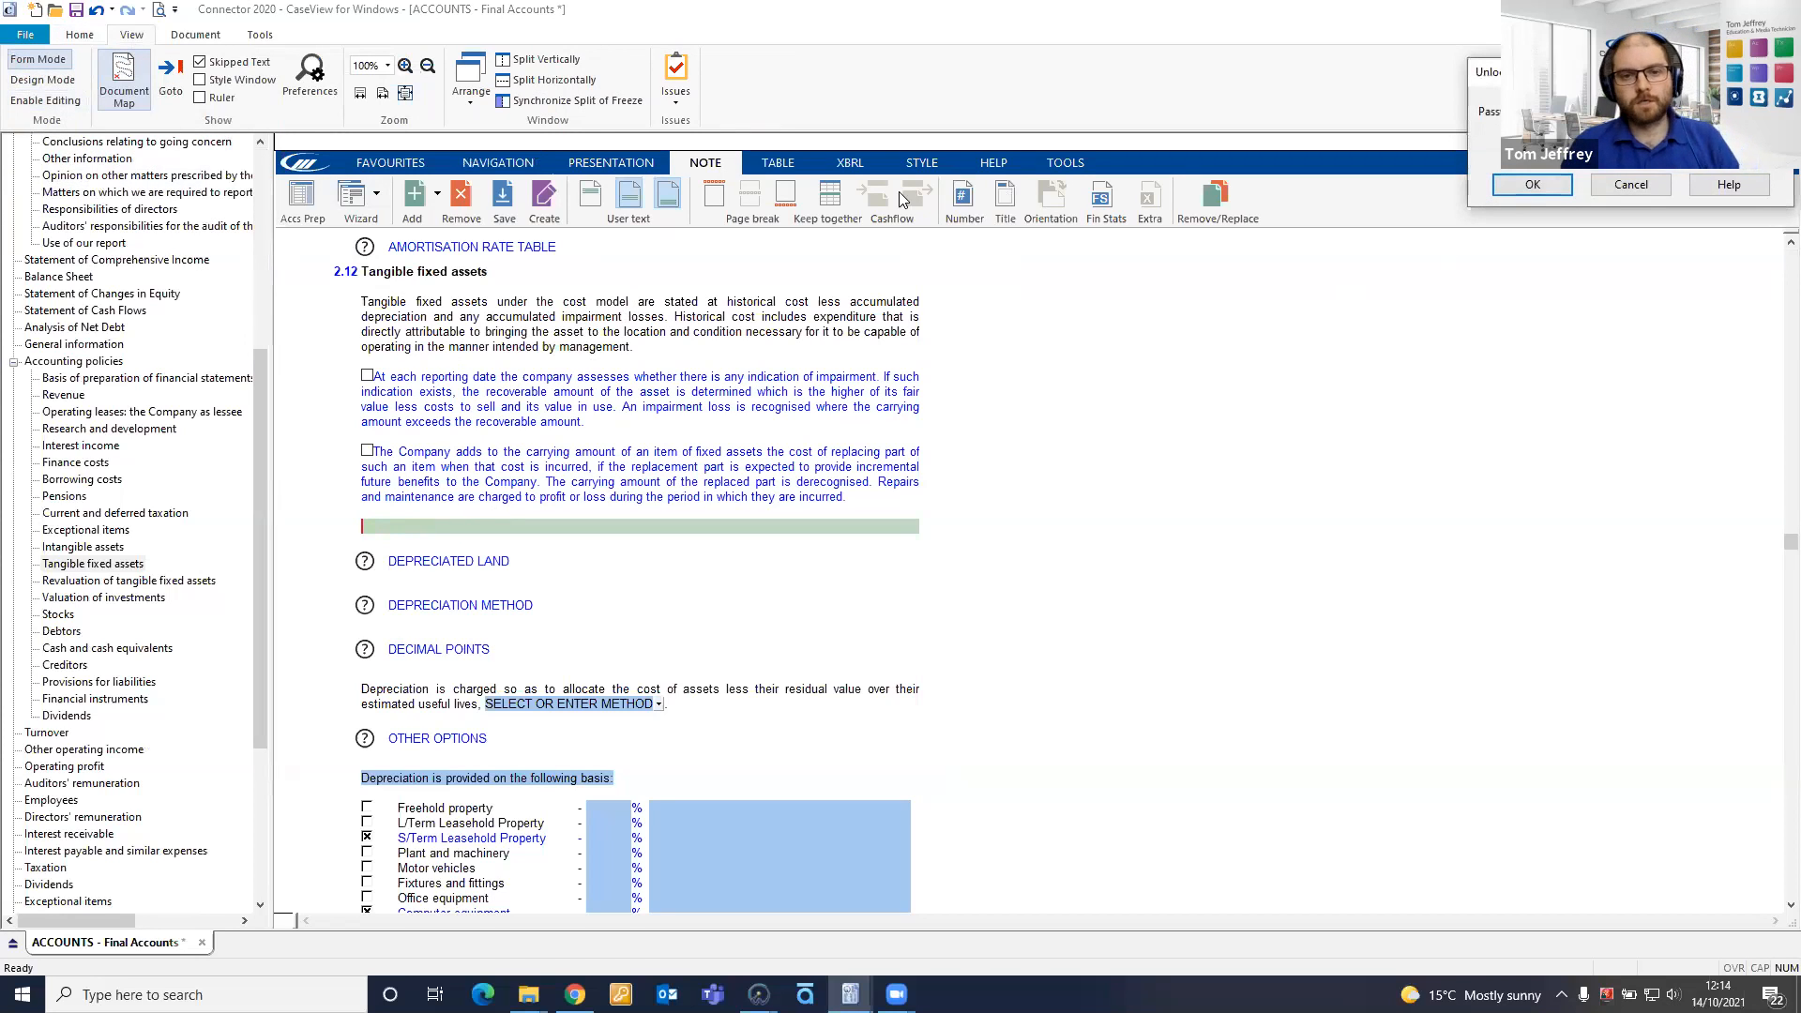
type("**********")
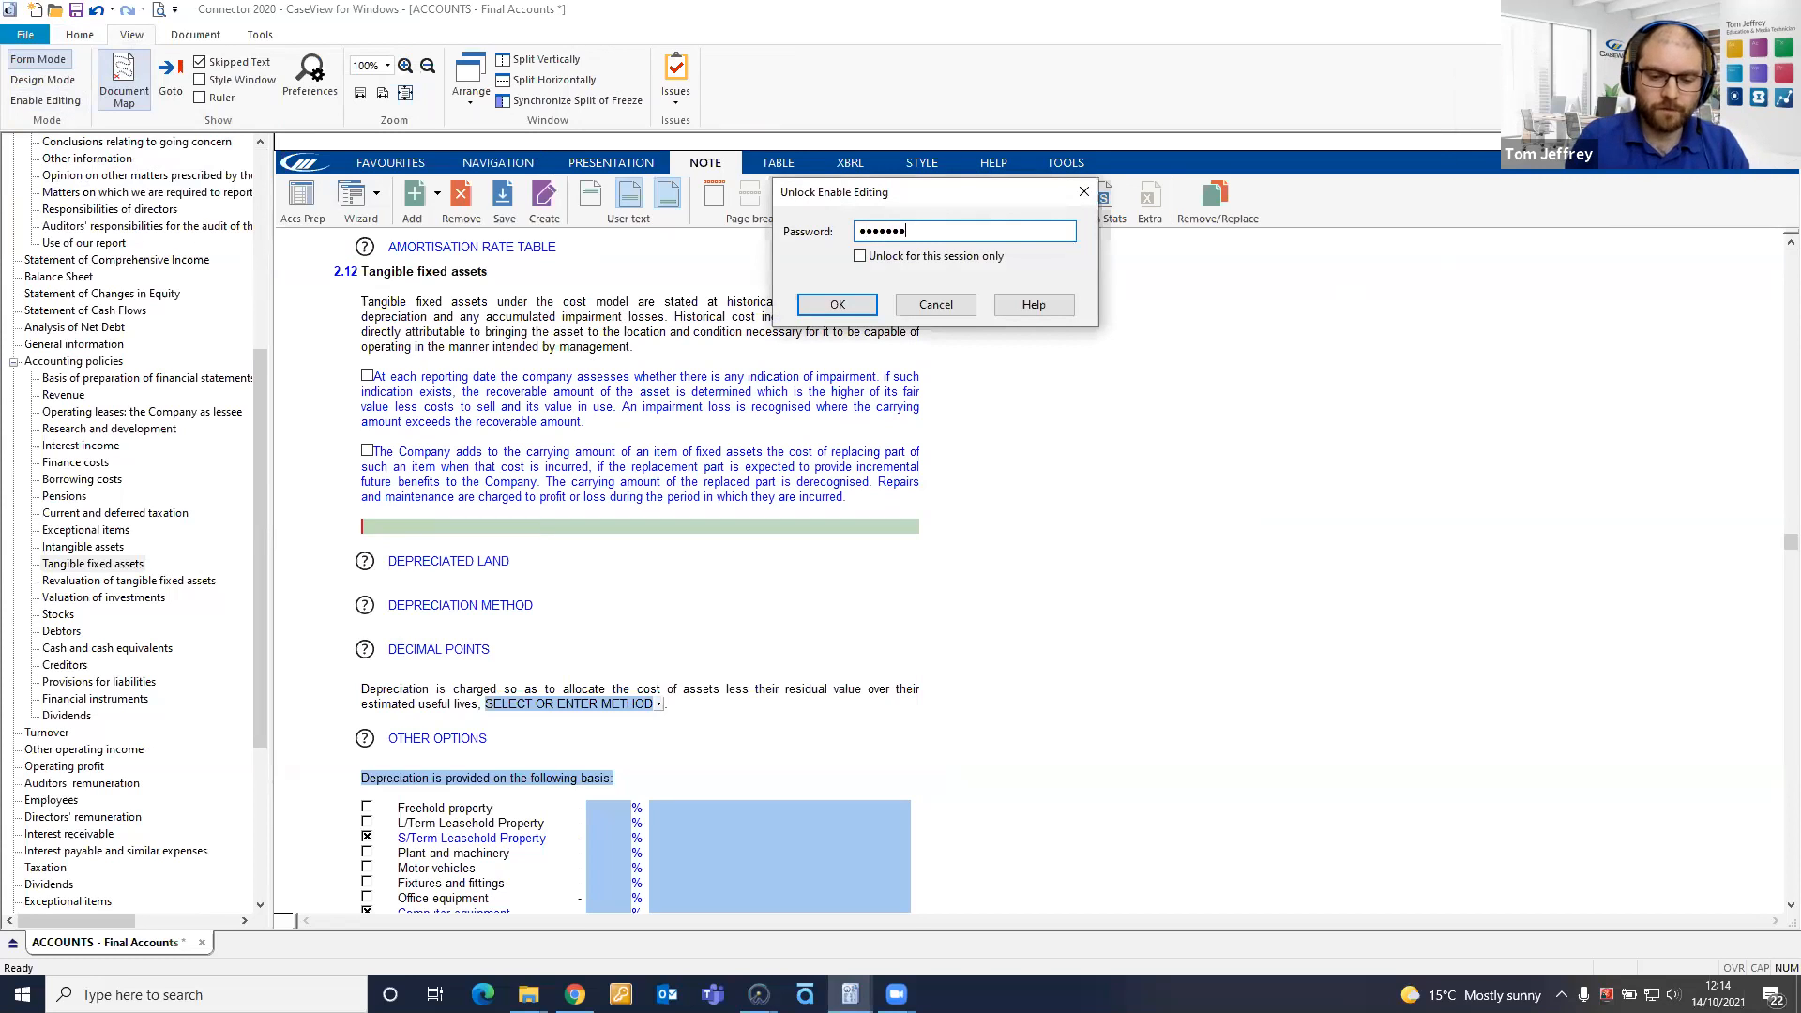
key("Return")
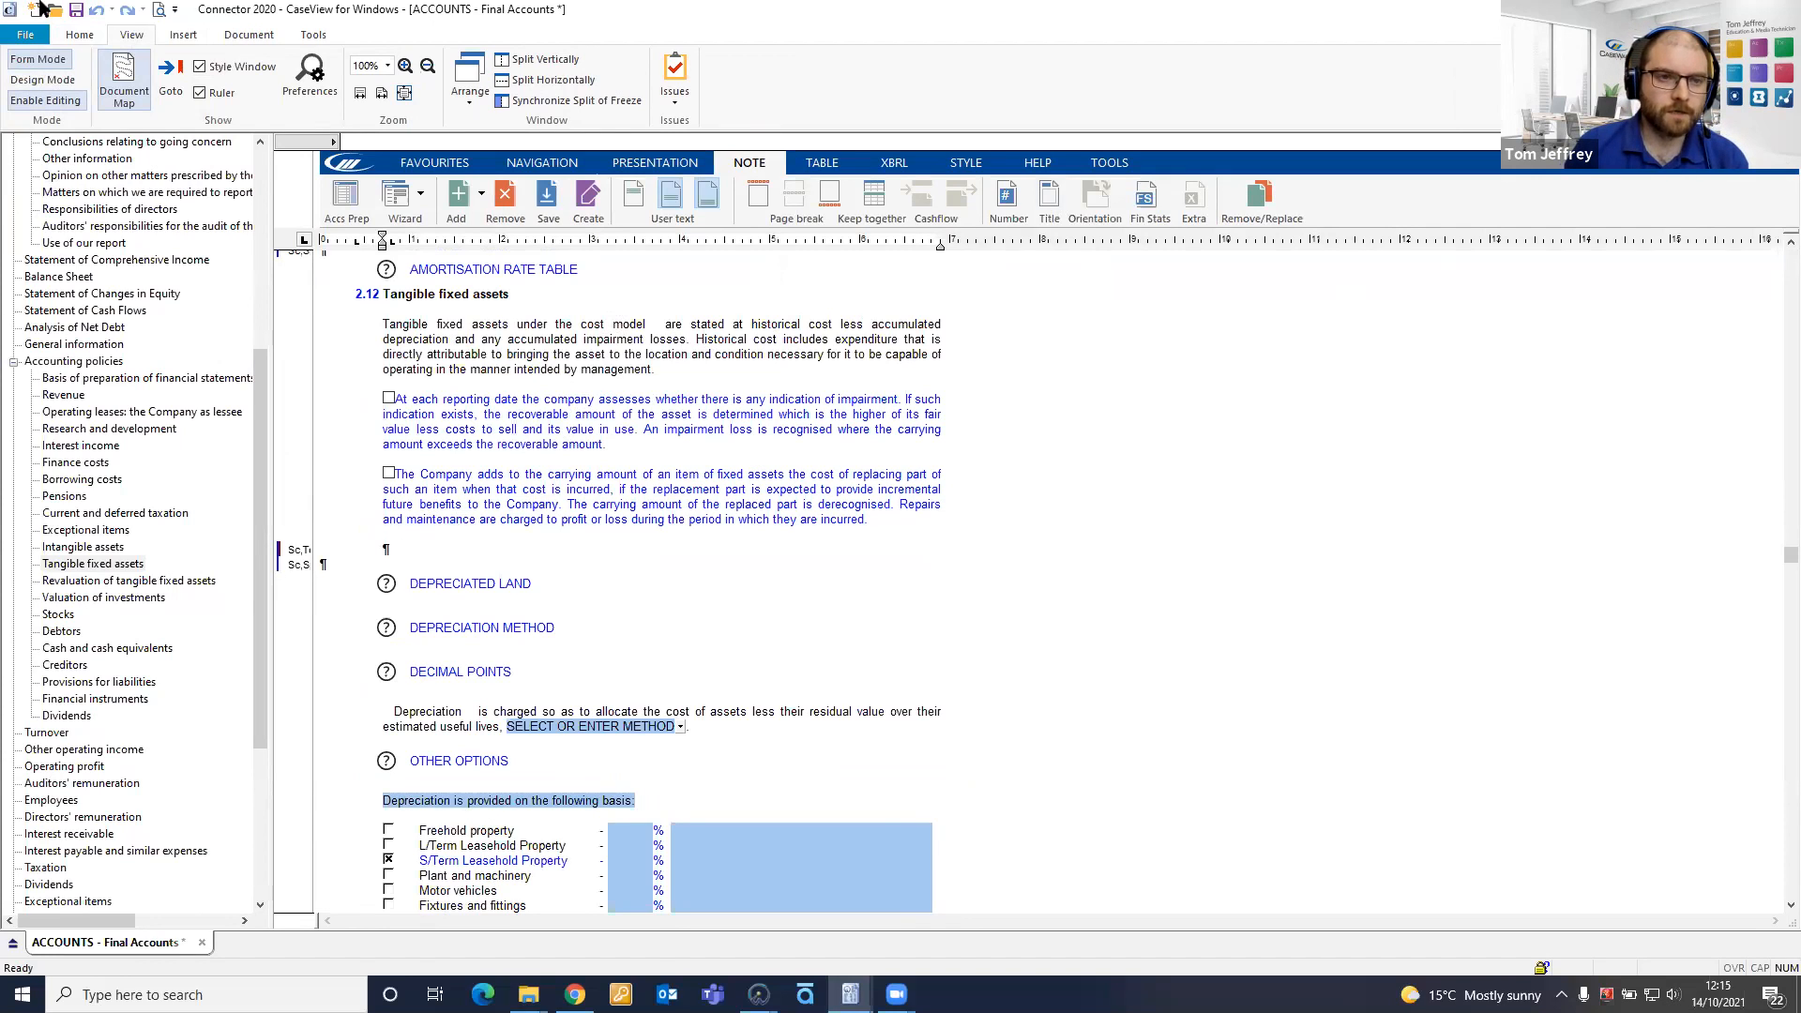
Start a new cell in the empty user text paragraph and number it USX1
left_click(184, 35)
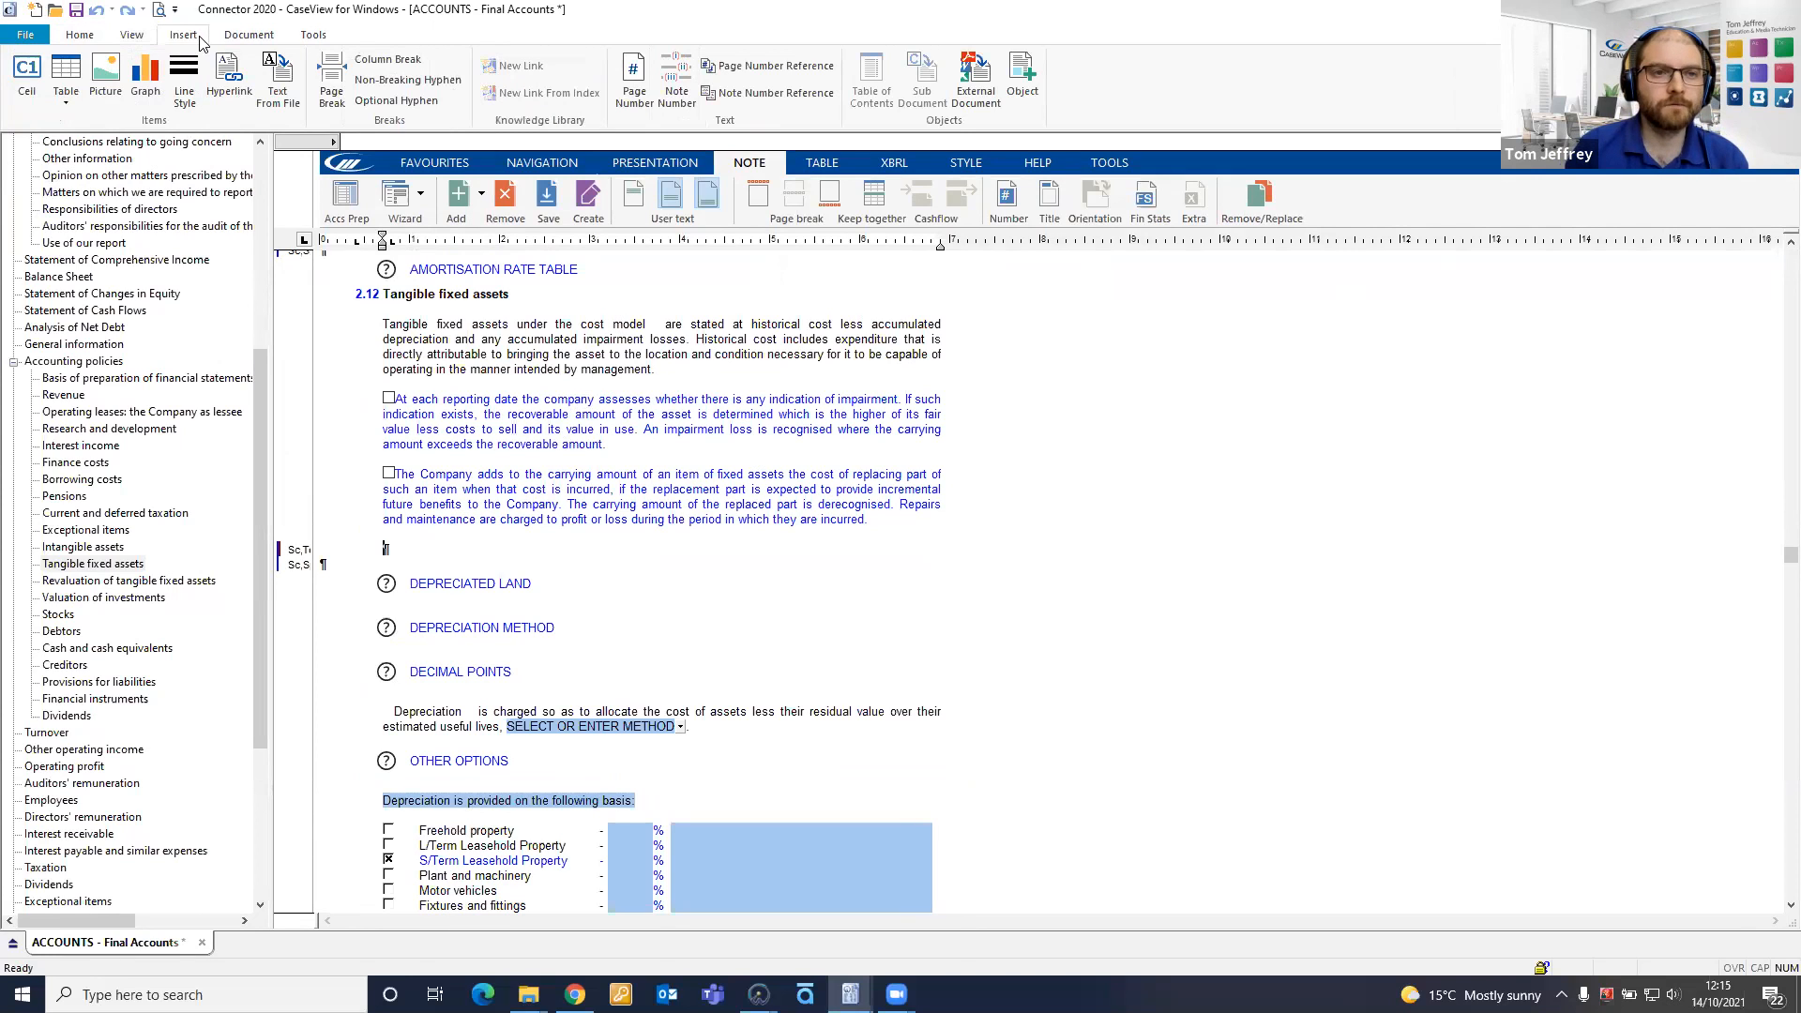
left_click(672, 315)
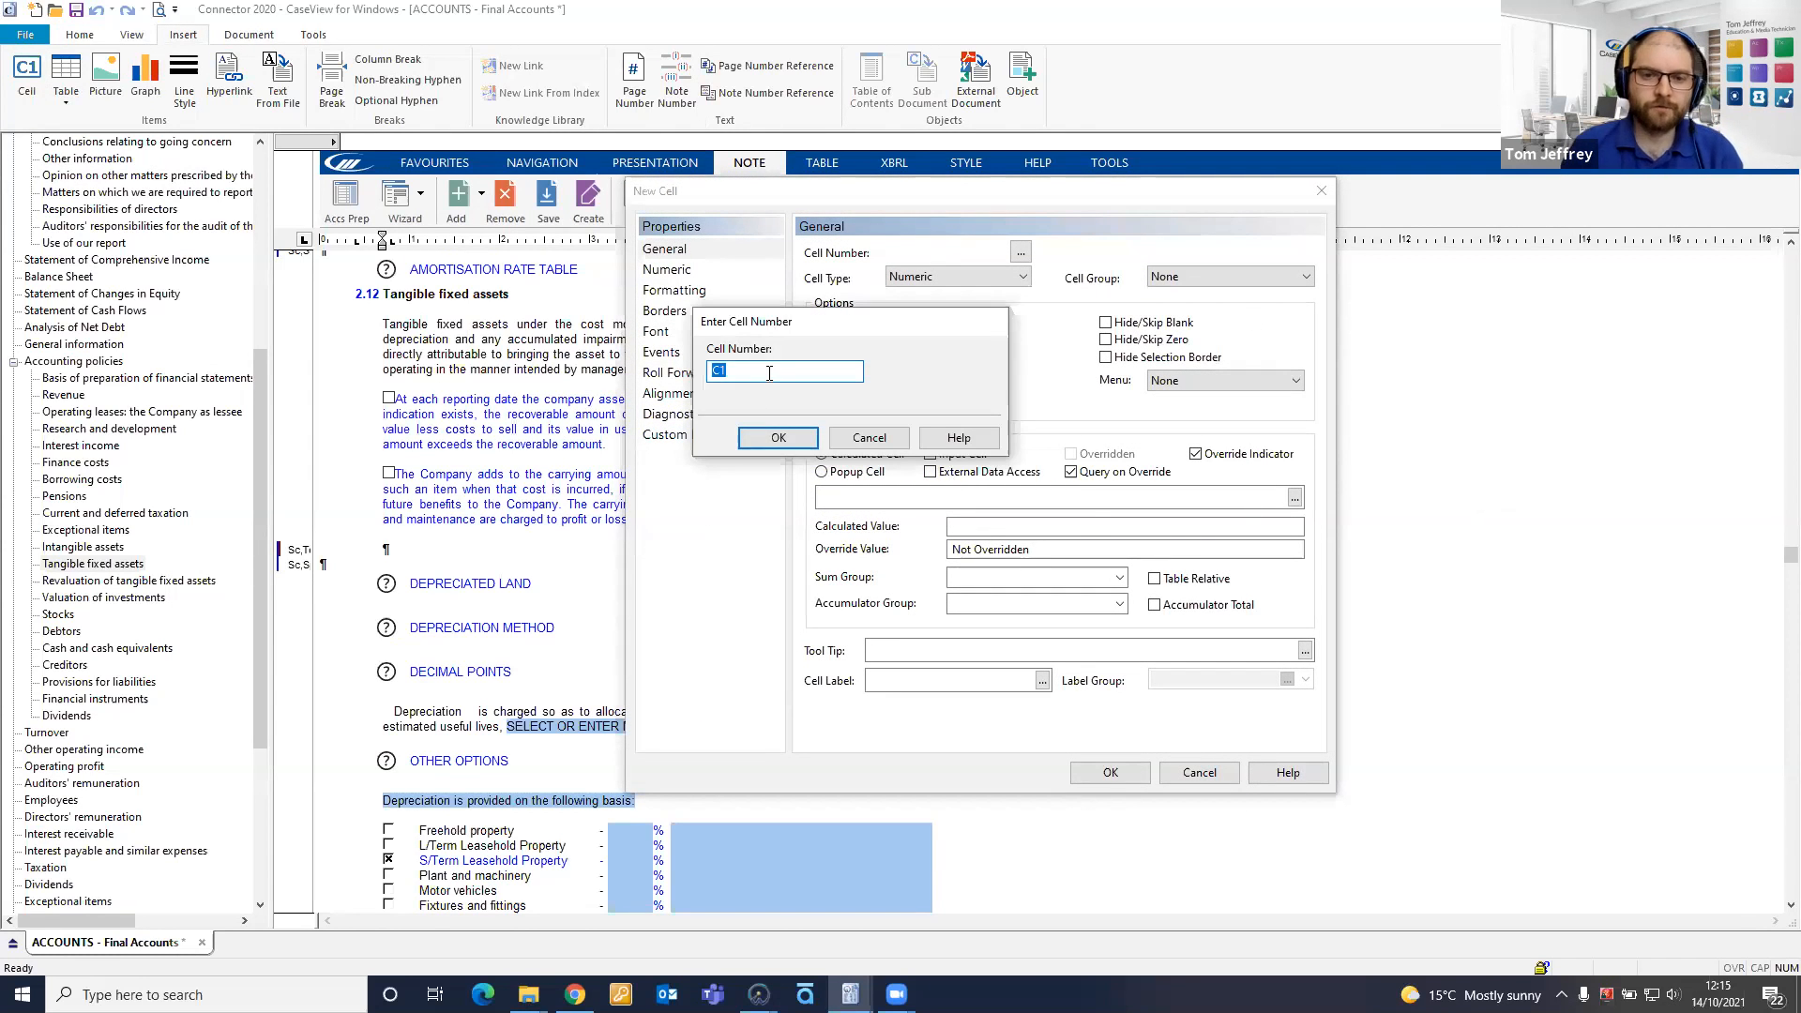
key("BackSpace")
type("USX1")
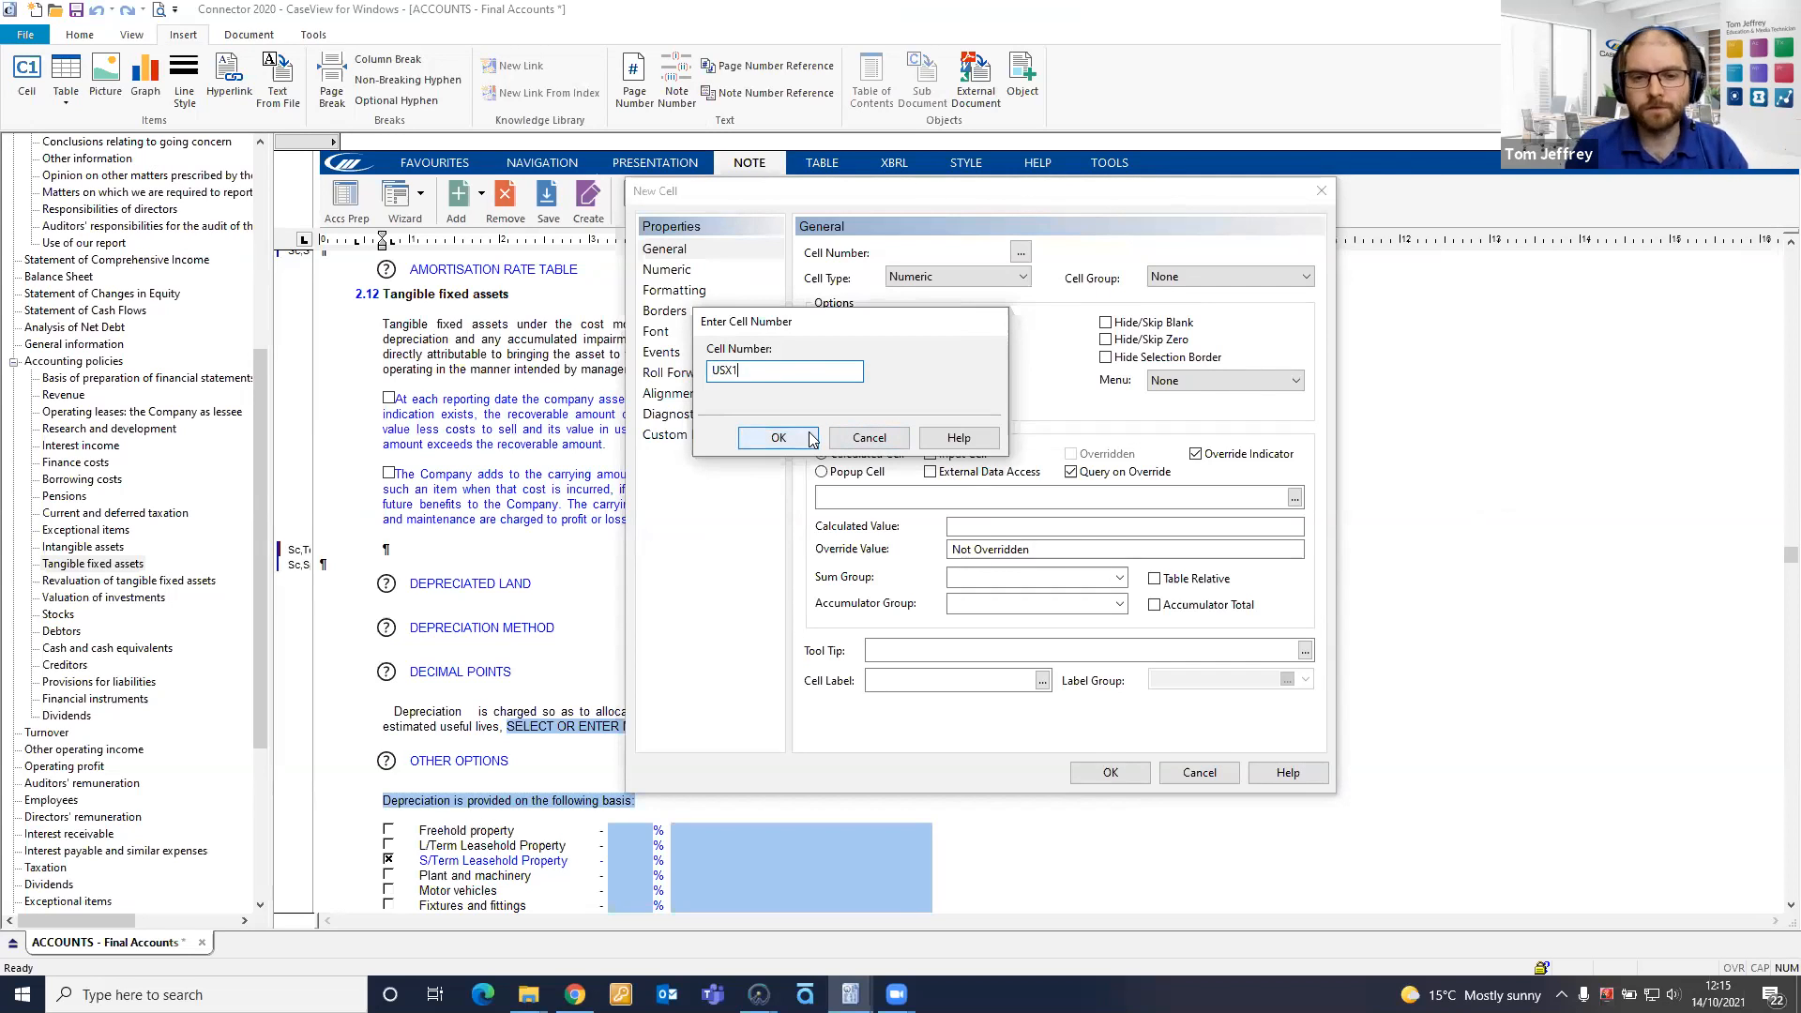
left_click(779, 438)
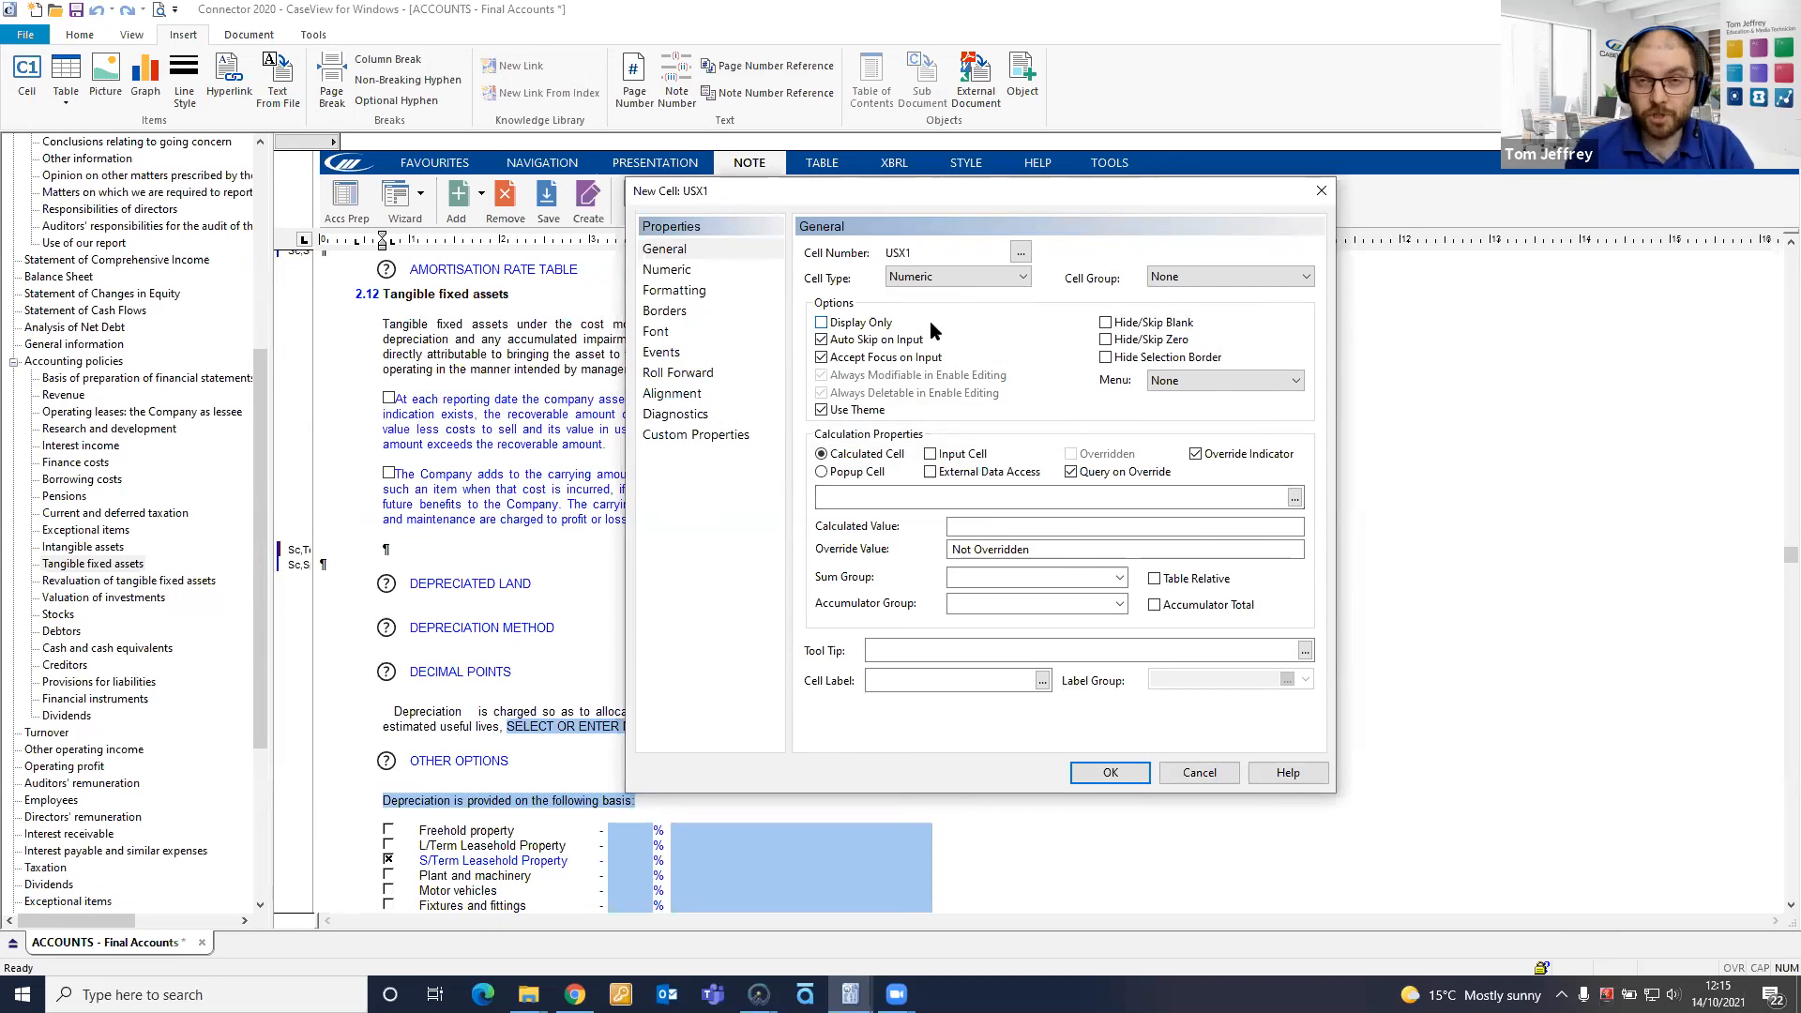
Open the new cell's calculation editor, bring up the CVEXCEL linkage function's description and enlarge the editor window
left_click(1295, 500)
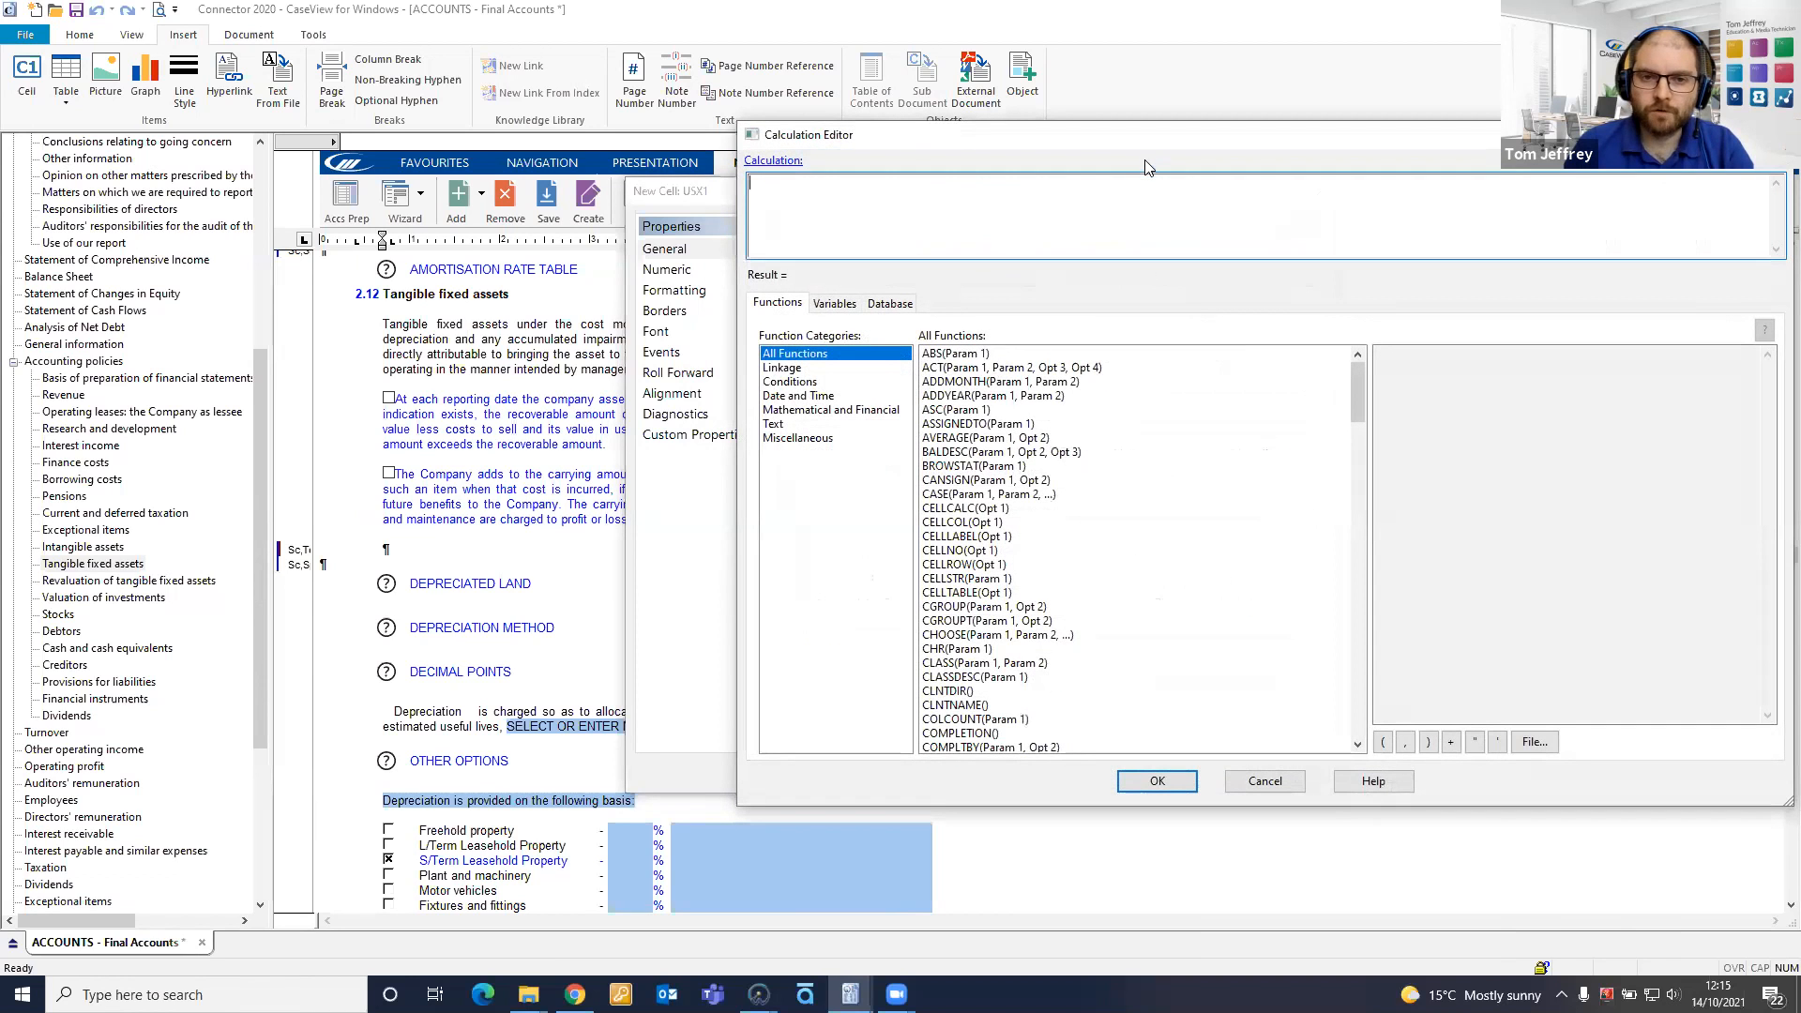
left_click_drag(1152, 144, 971, 167)
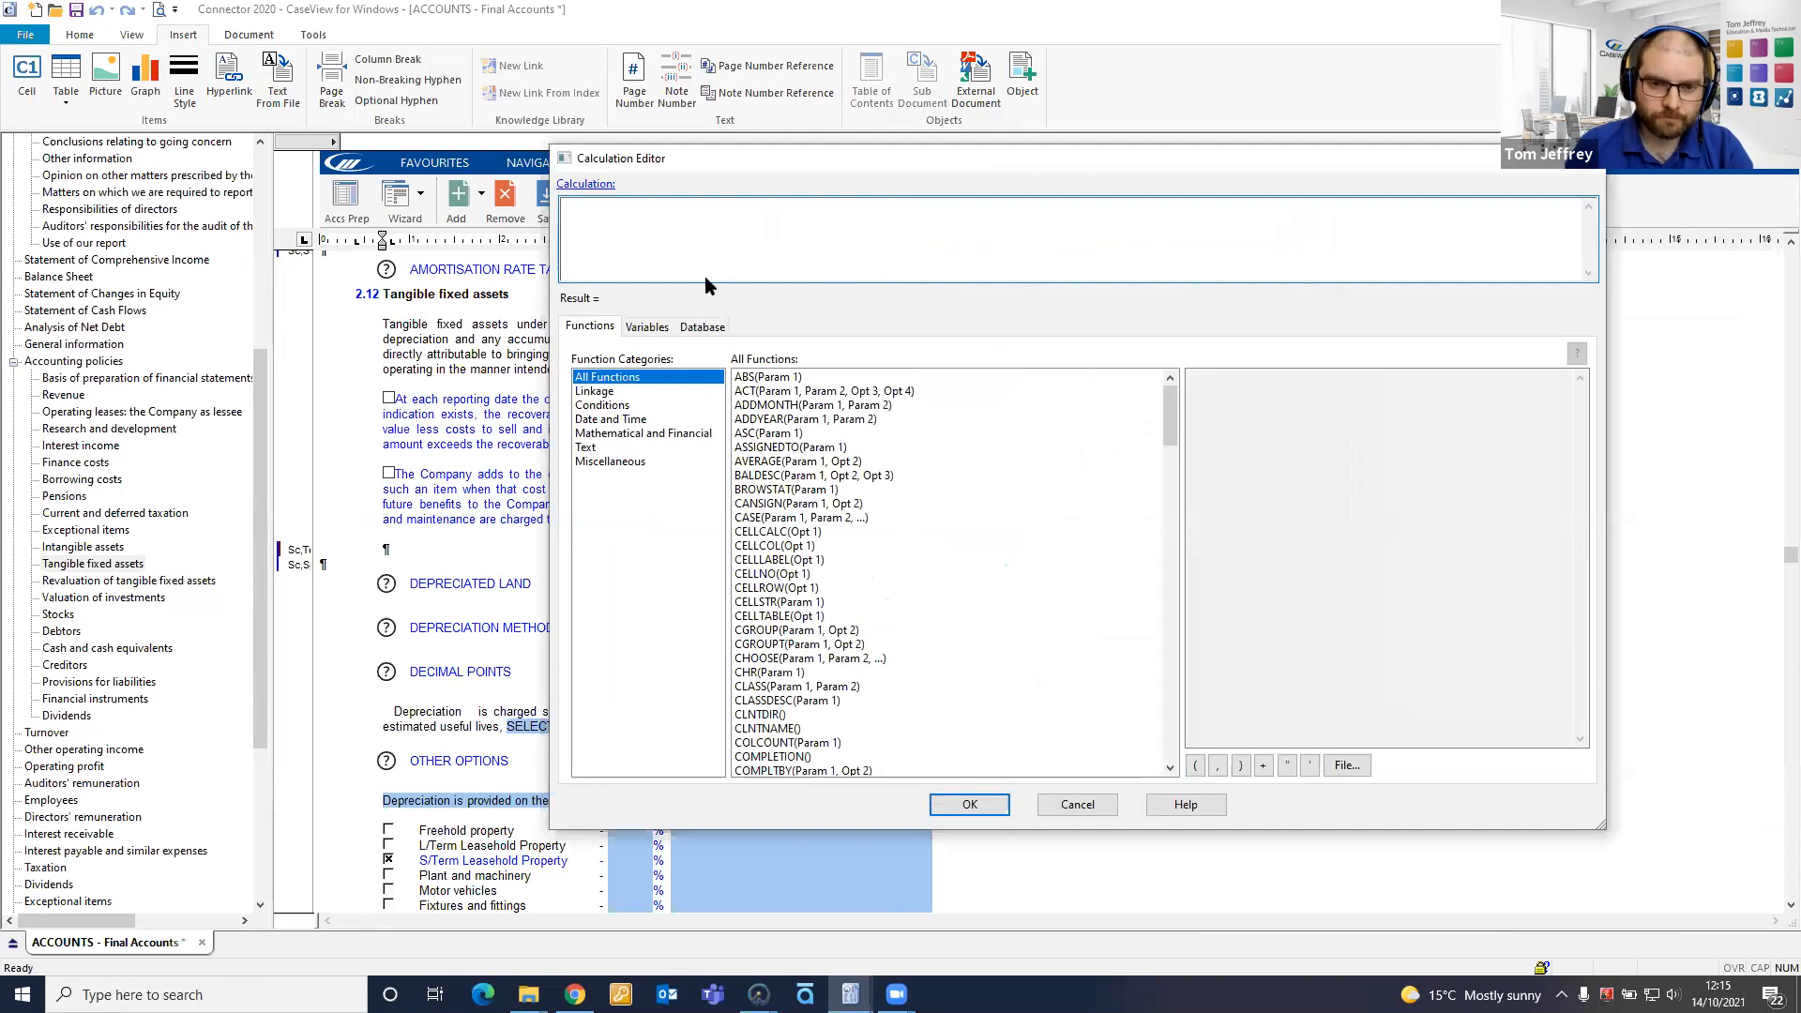
left_click(608, 392)
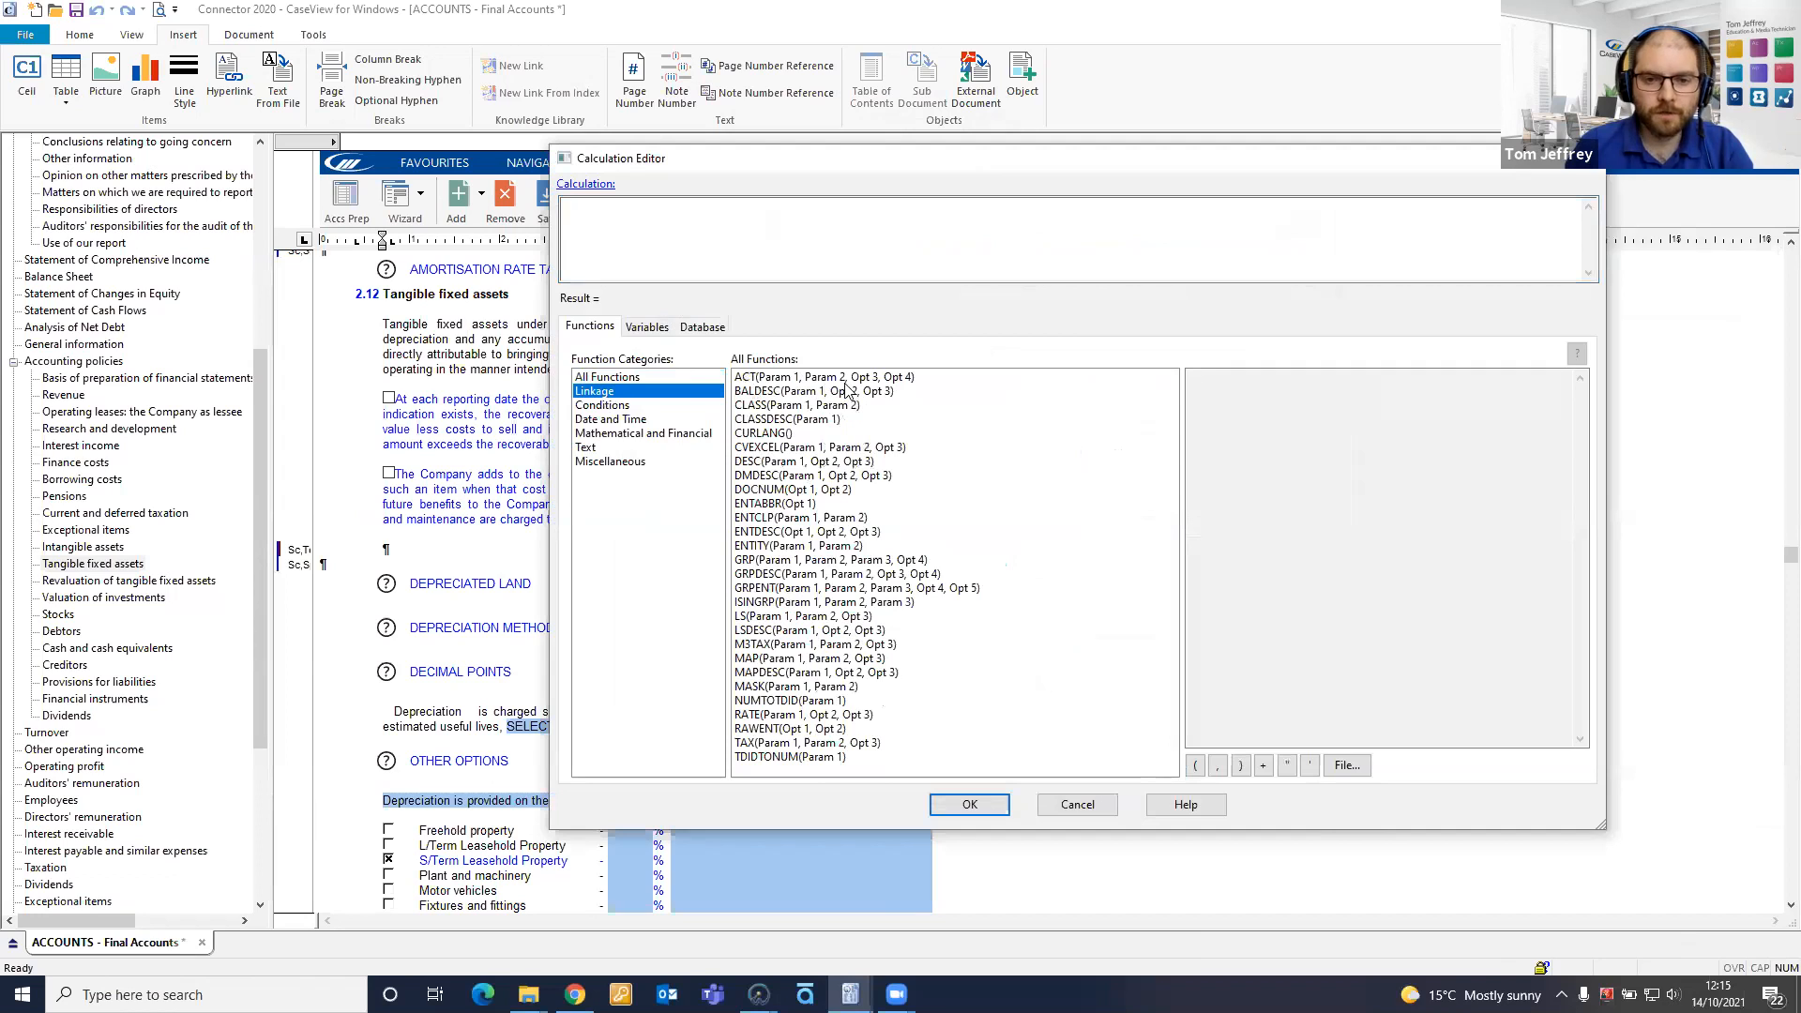
left_click(807, 450)
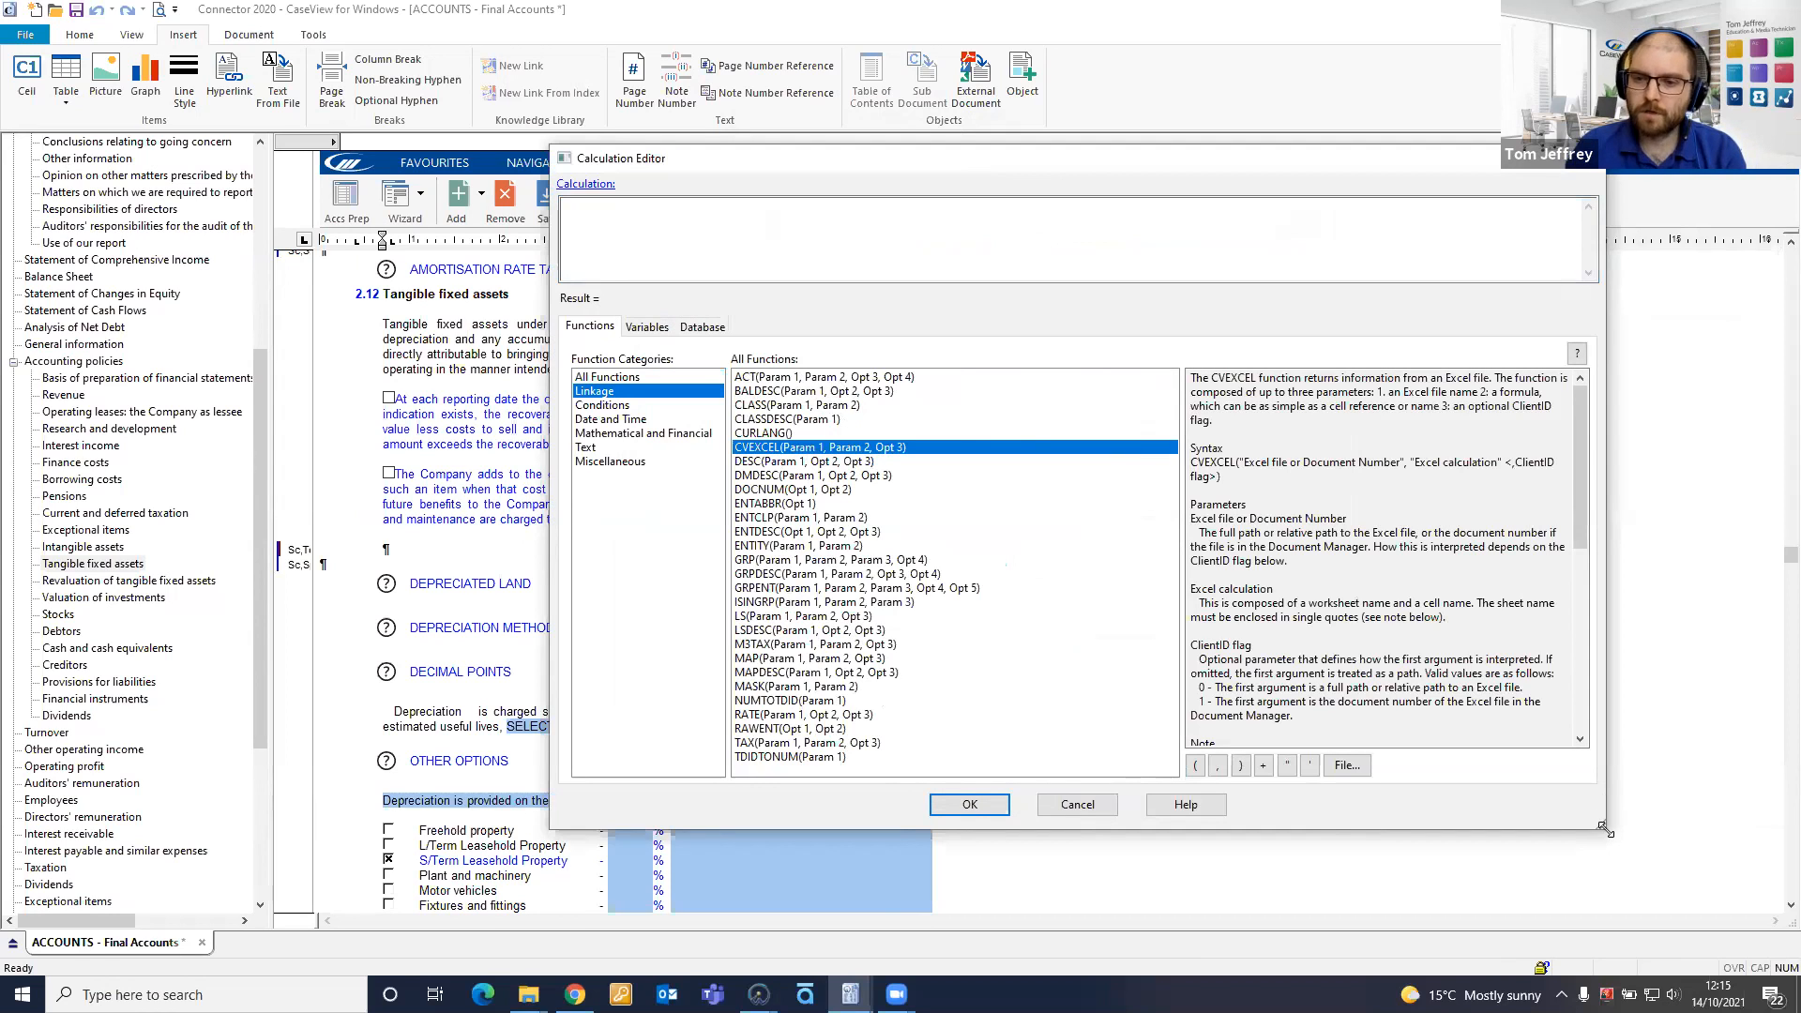
left_click_drag(1602, 827, 1686, 875)
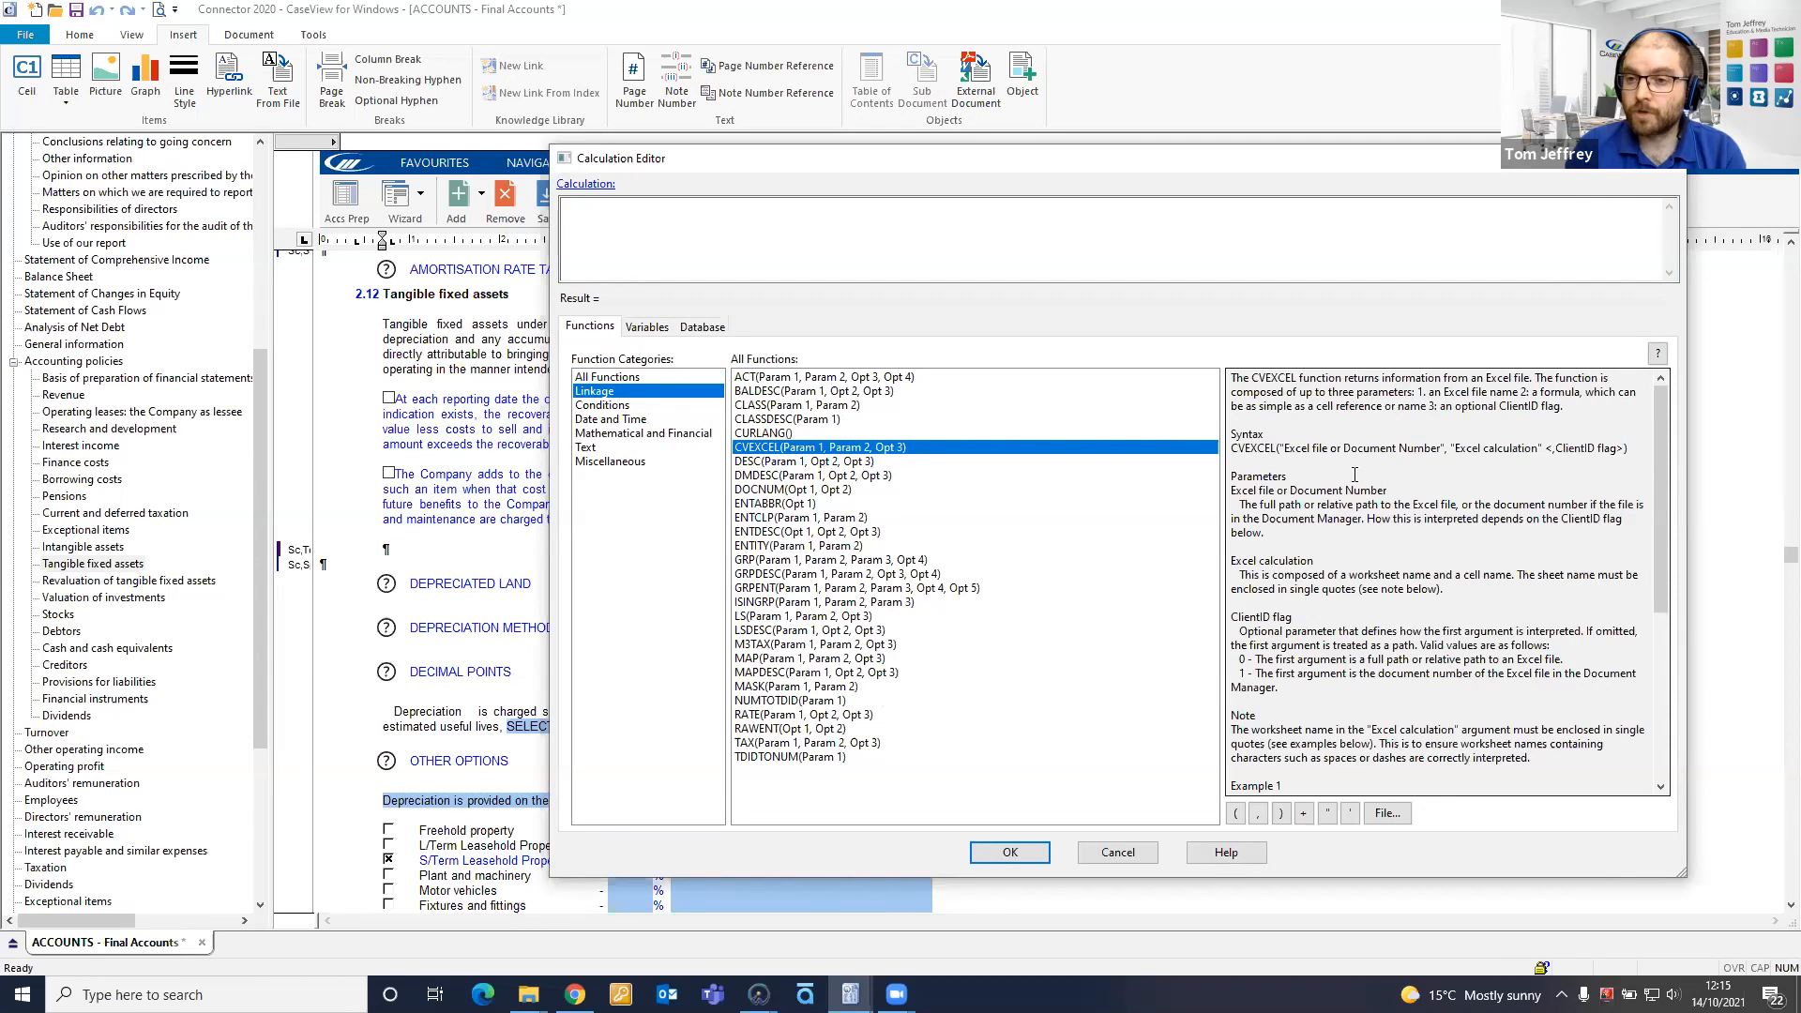
Review the CVEXCEL function description and copy its Example 4 formula into the cell's calculation
scroll(1353, 477, "down", 1)
scroll(1353, 489, "down", 6)
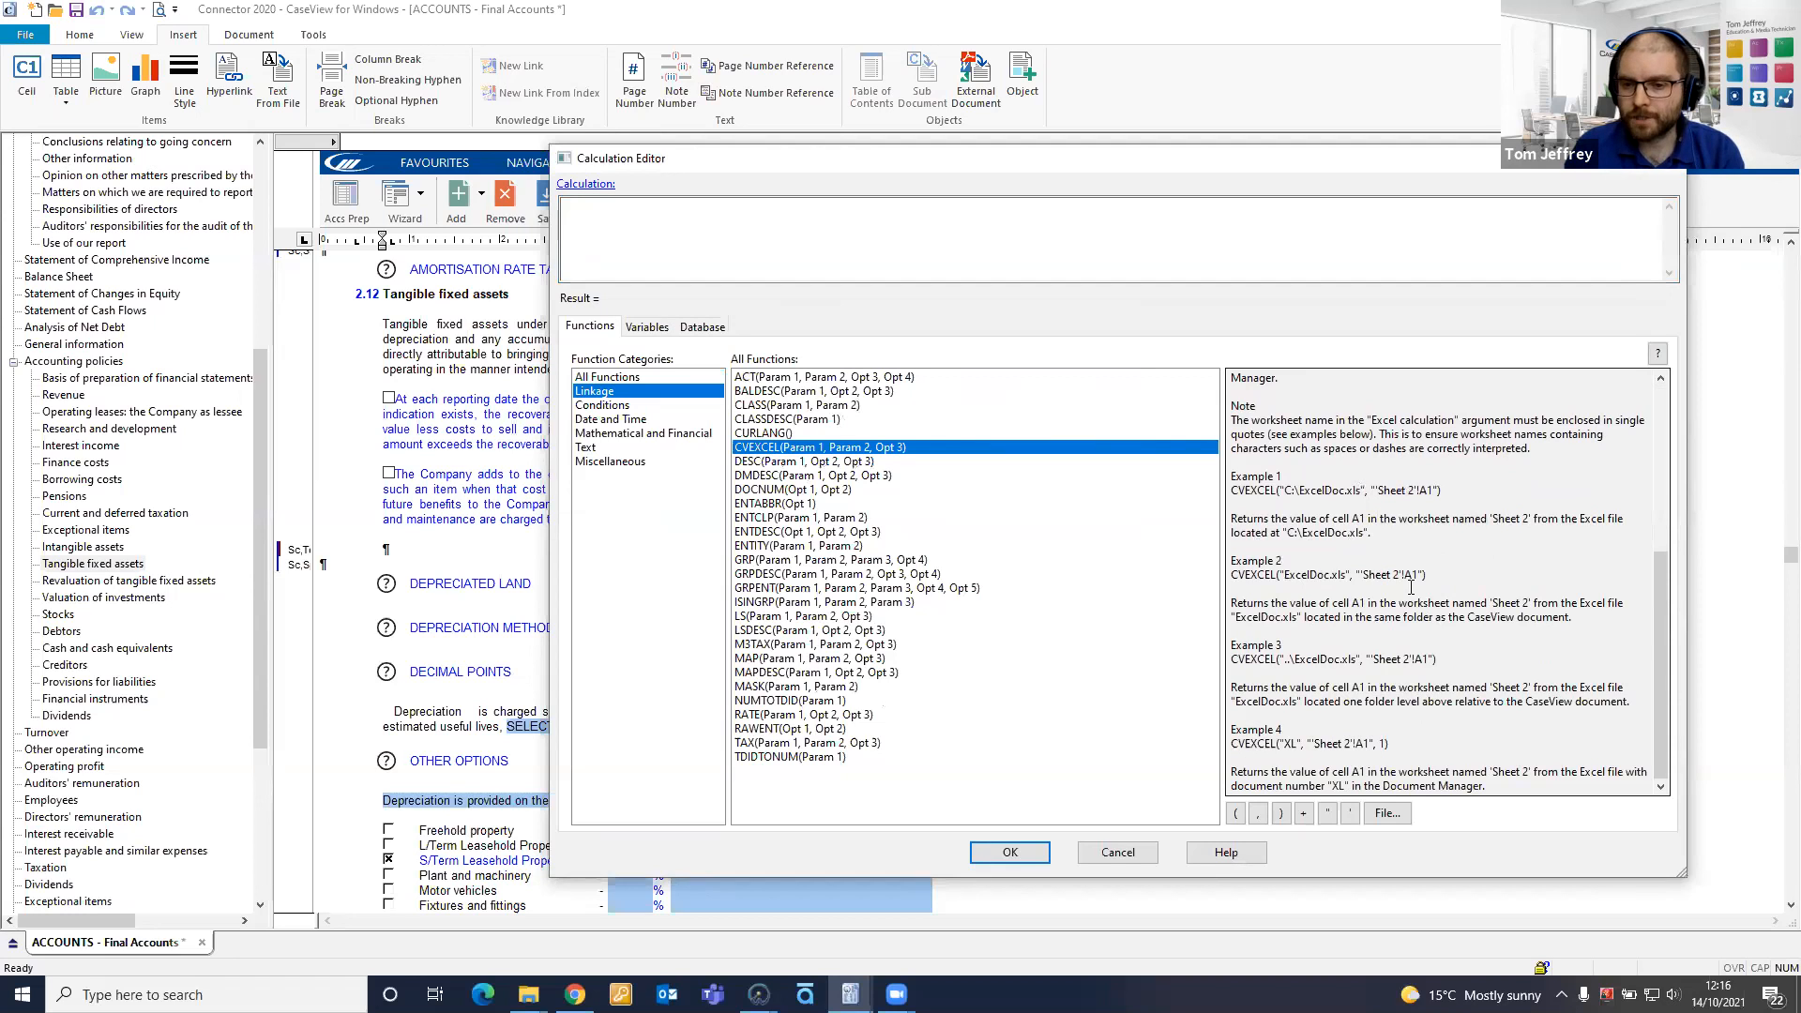
scroll(1407, 591, "up", 7)
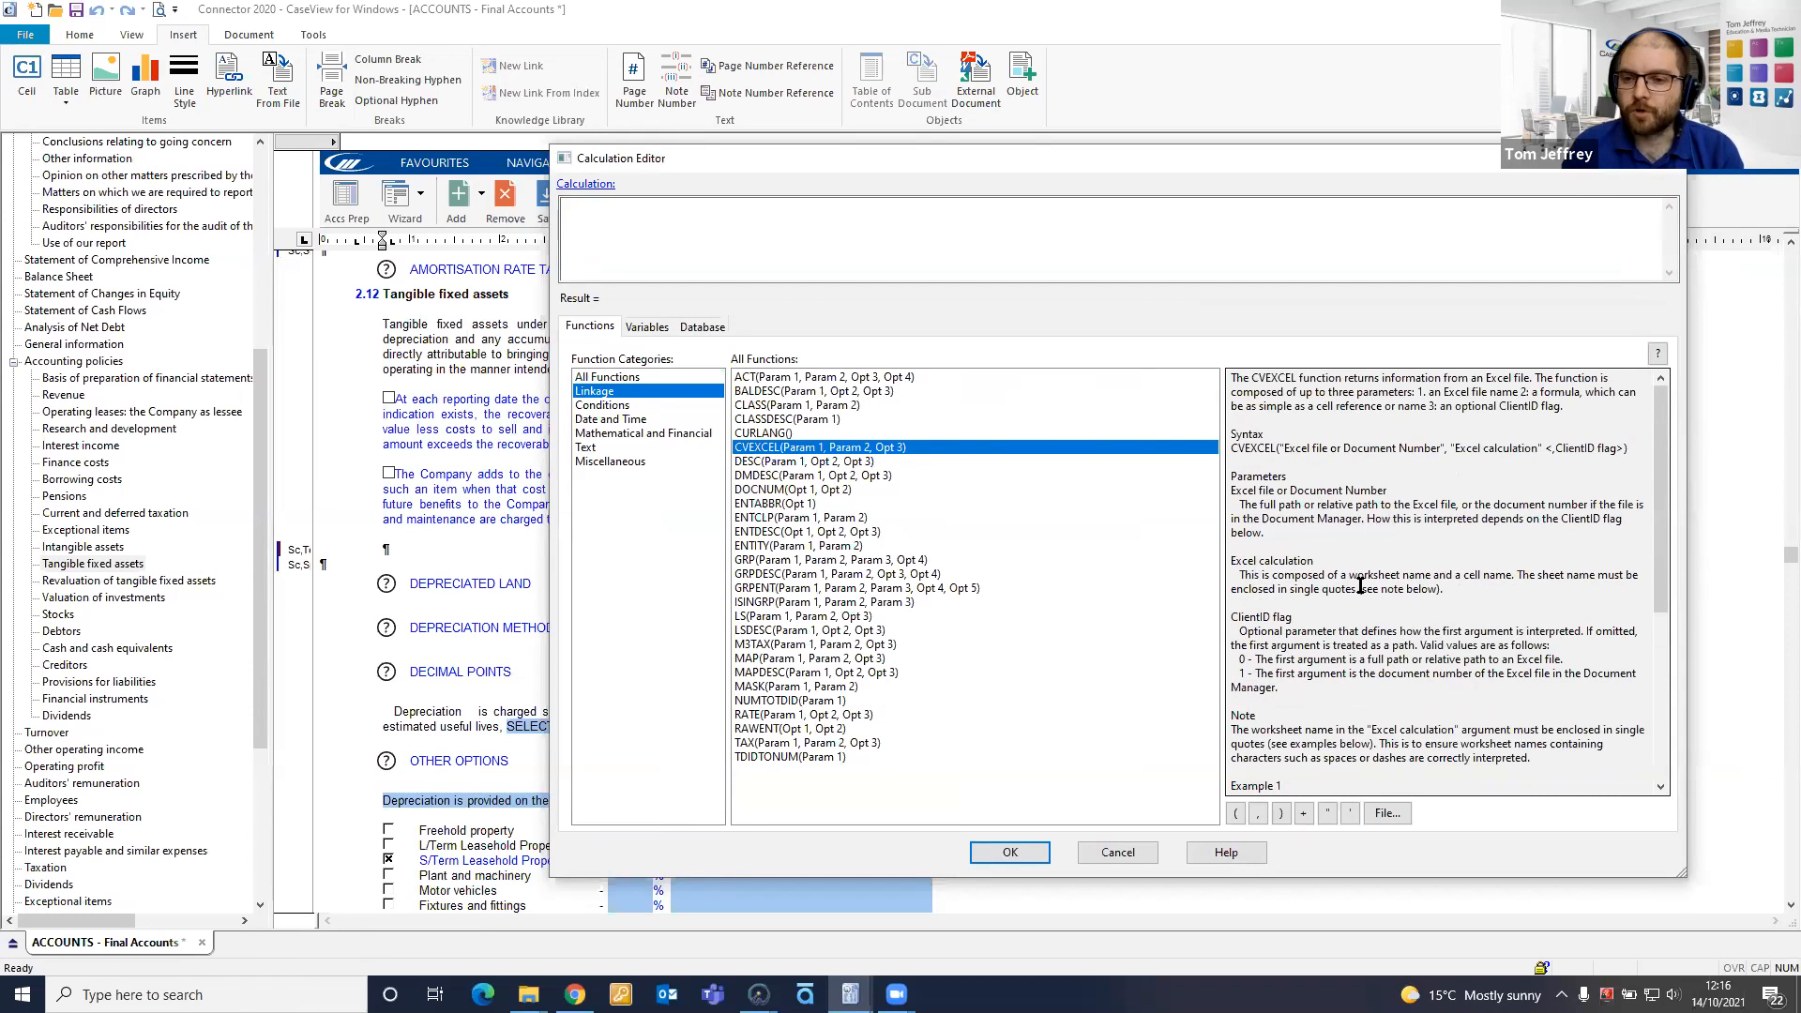
scroll(1374, 587, "down", 3)
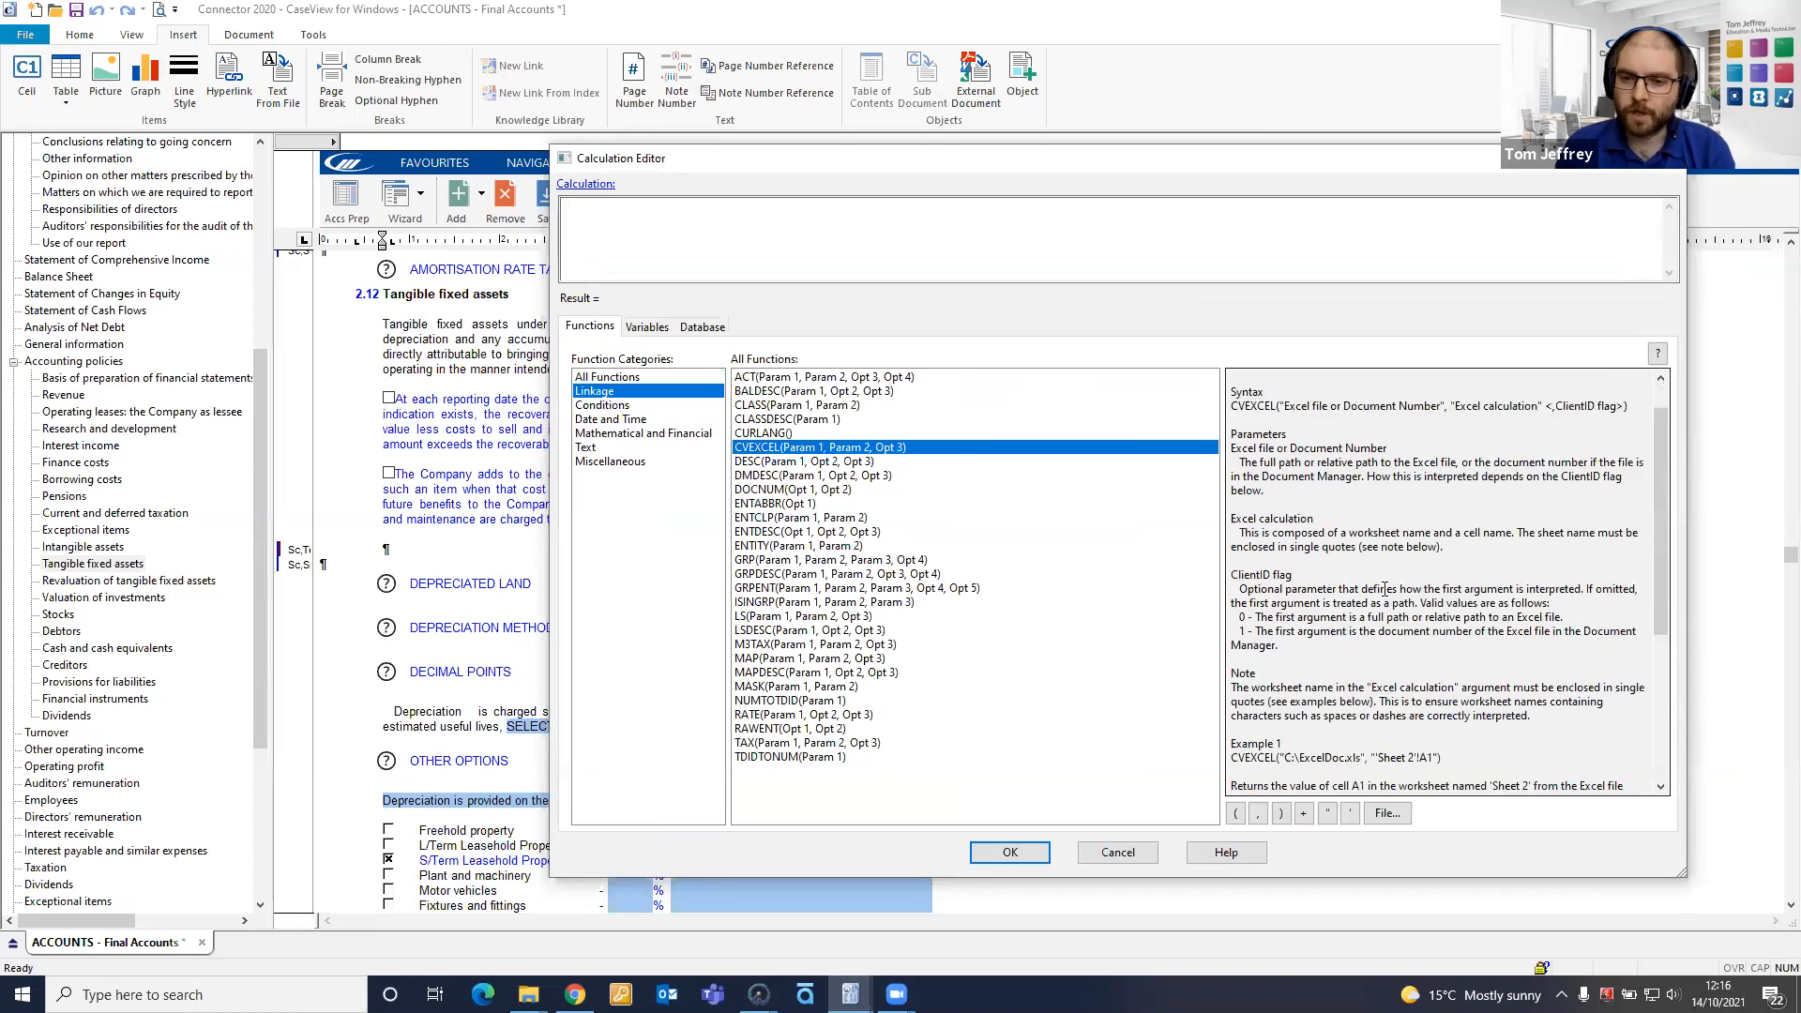
scroll(1387, 589, "down", 3)
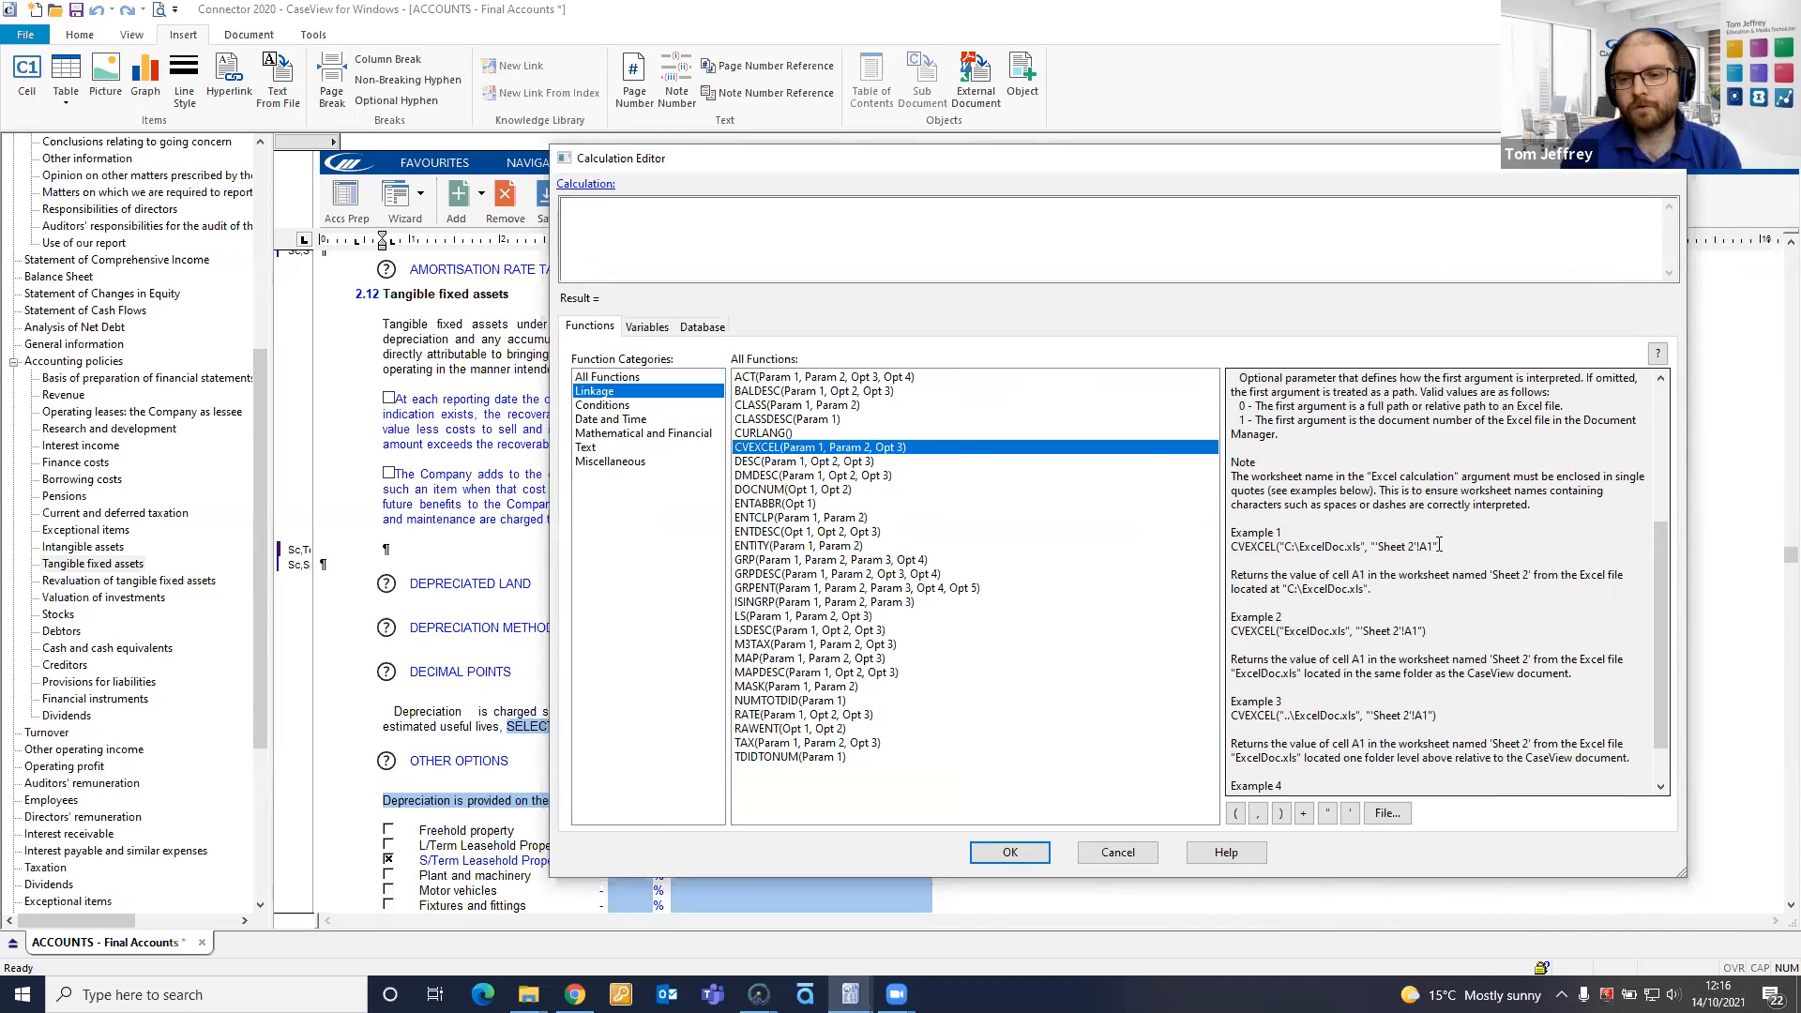
scroll(1440, 545, "down", 1)
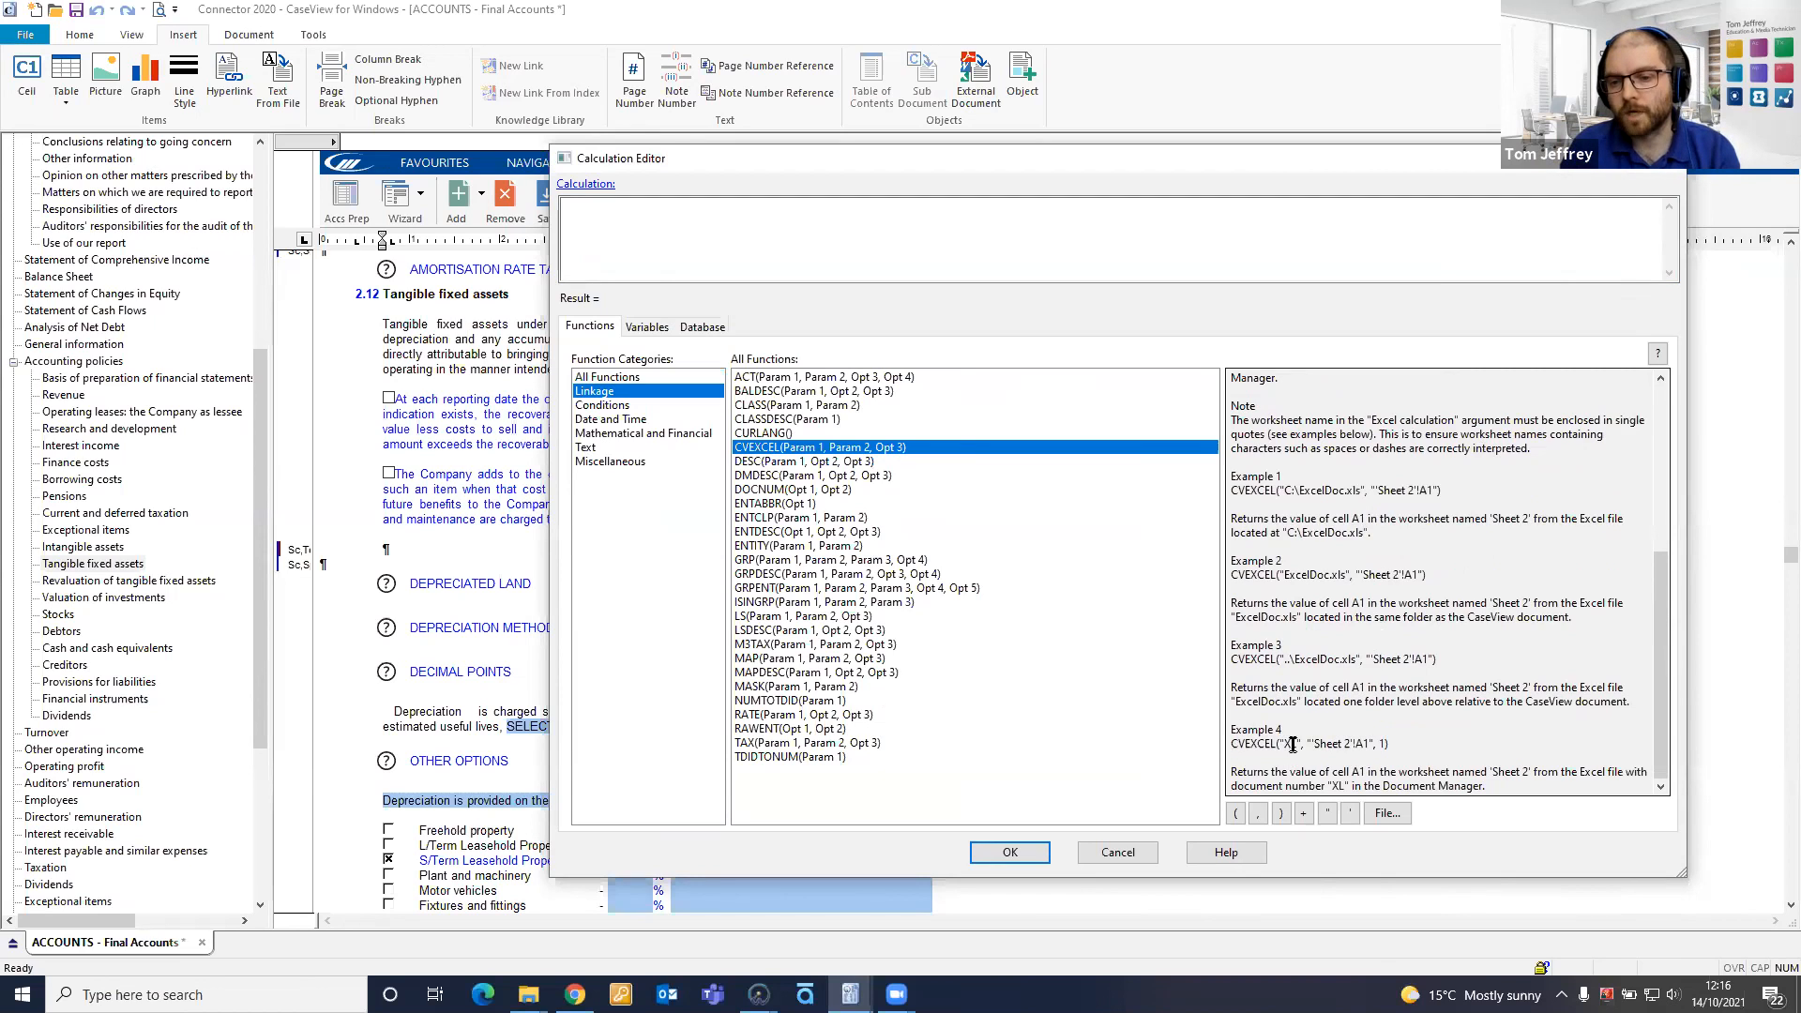
left_click_drag(1392, 748, 1230, 748)
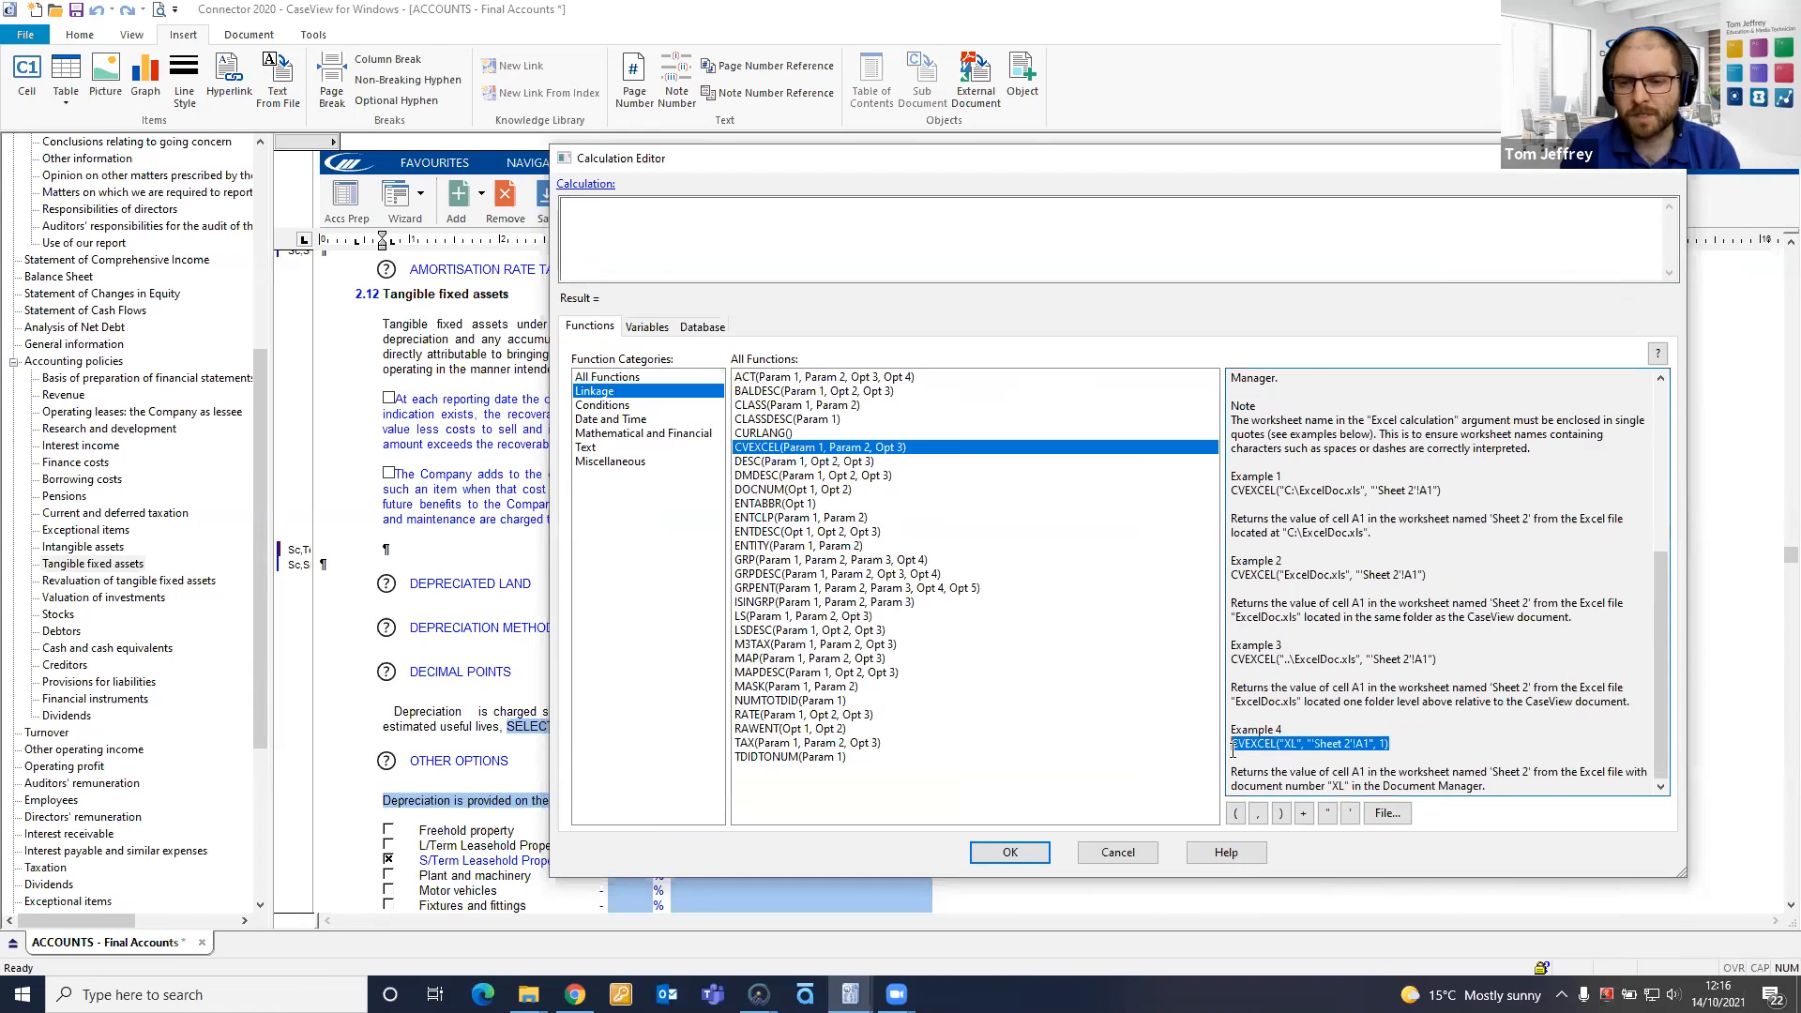
right_click(1250, 752)
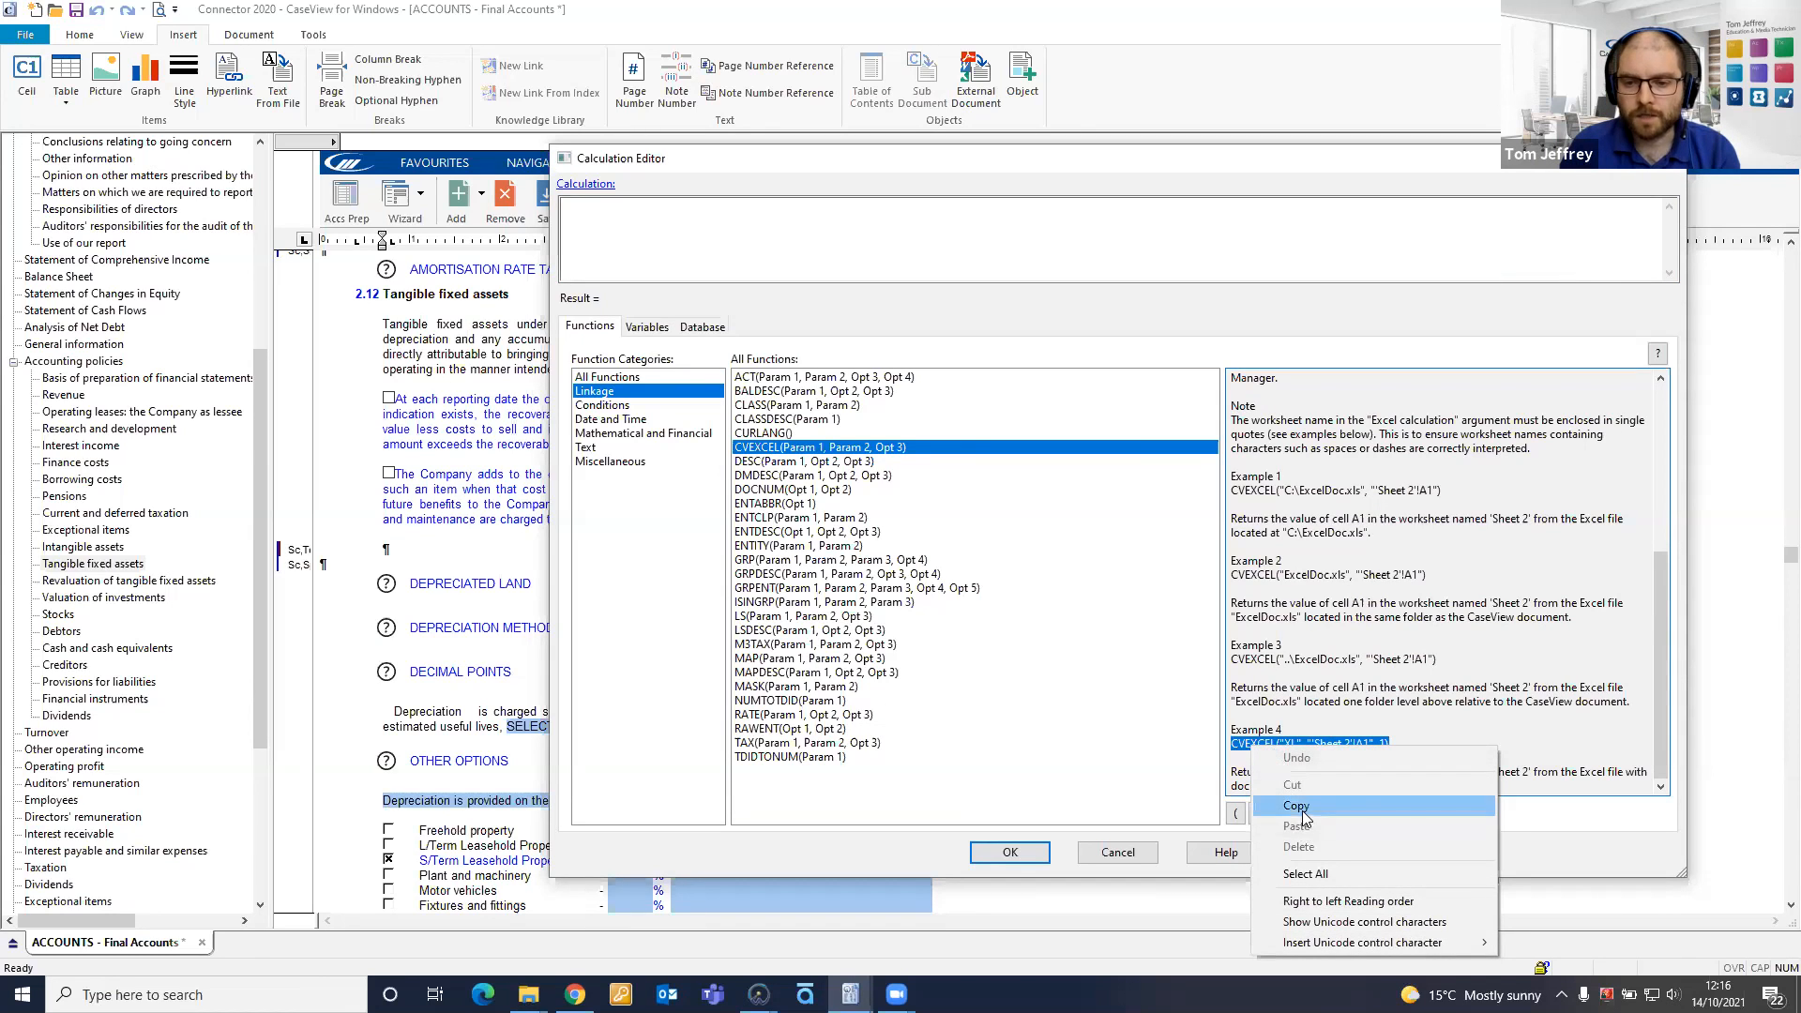
left_click(1302, 810)
left_click(821, 255)
right_click(741, 226)
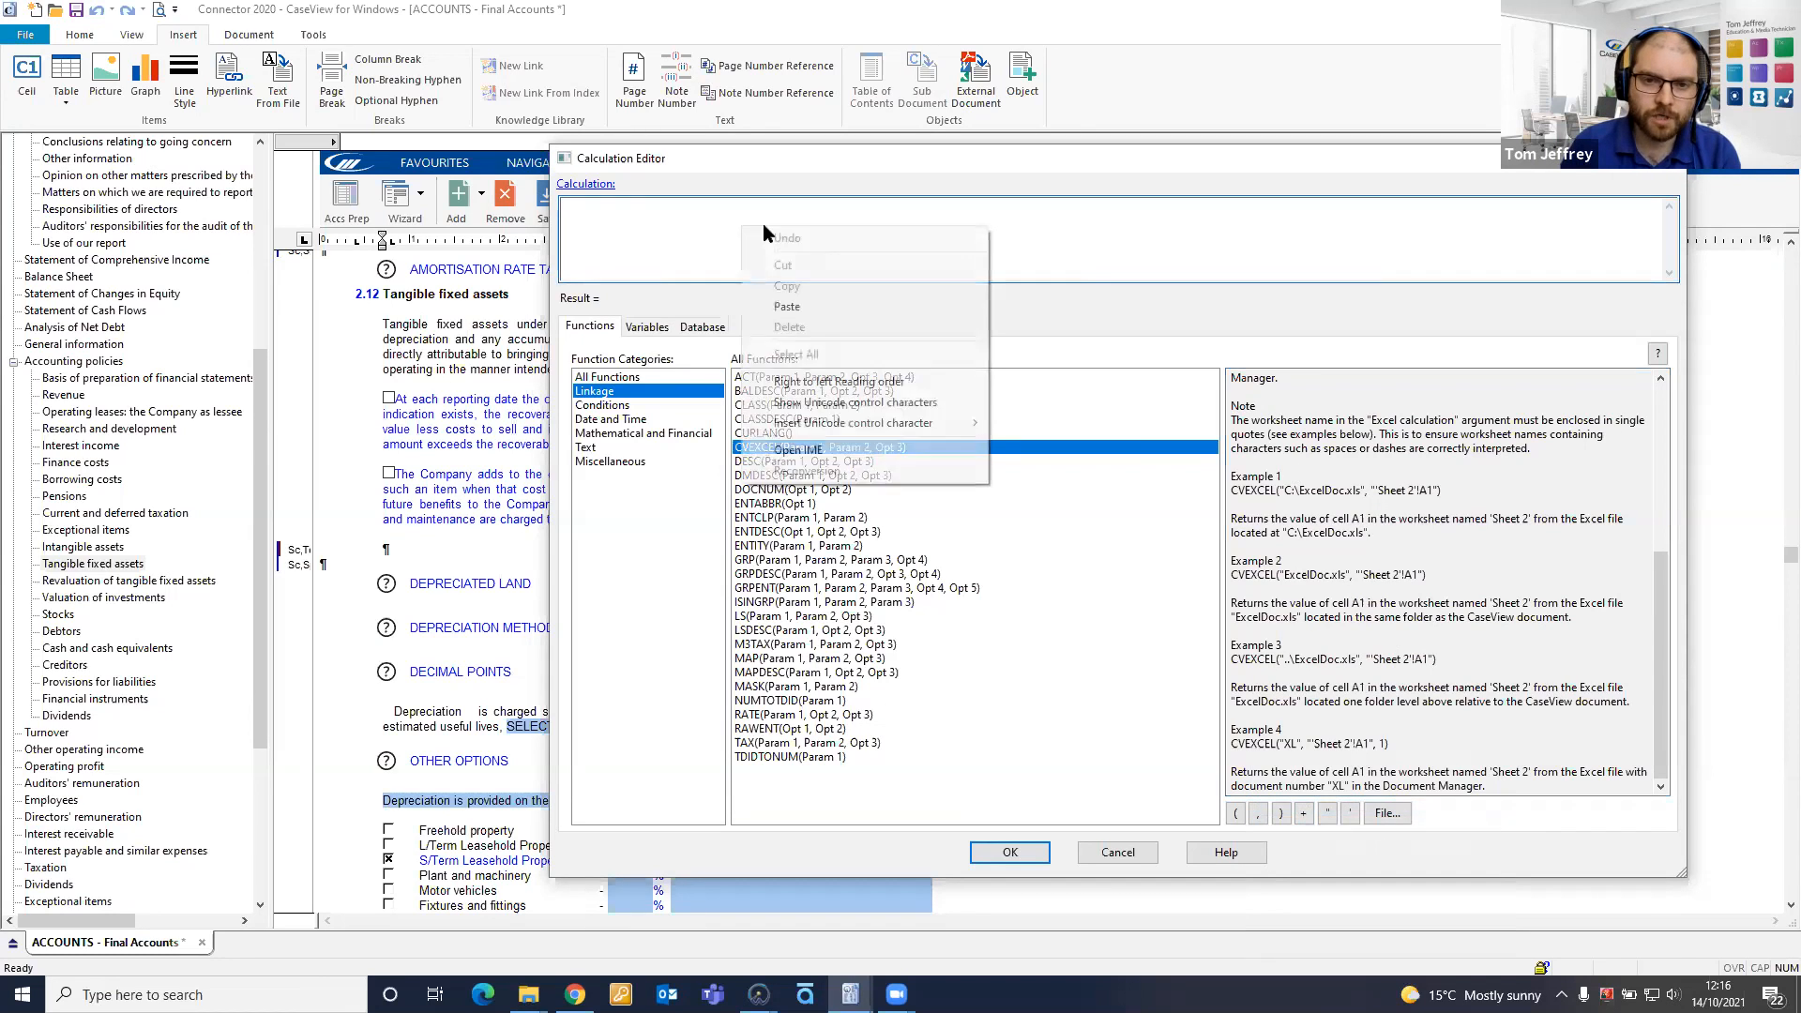
left_click(805, 302)
Replace the document number in the CVEXCEL formula with Q2
left_click(628, 208)
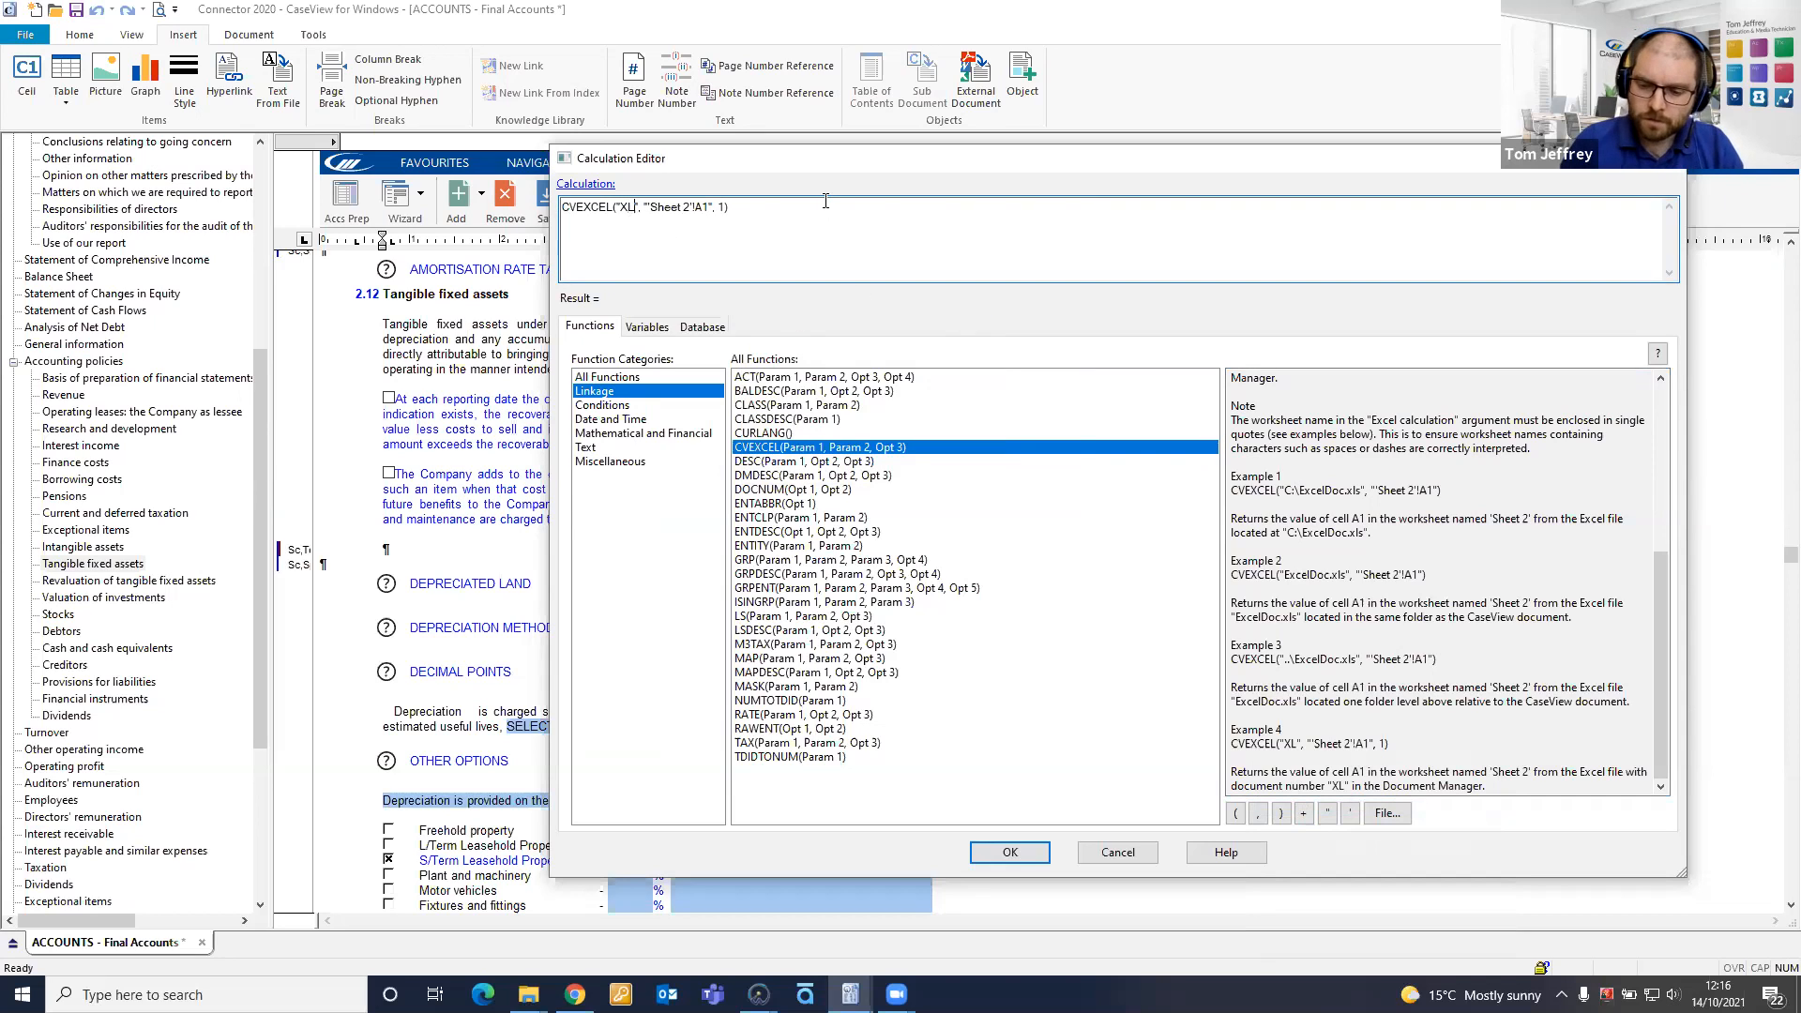
key("BackSpace")
key("Delete")
type("Q")
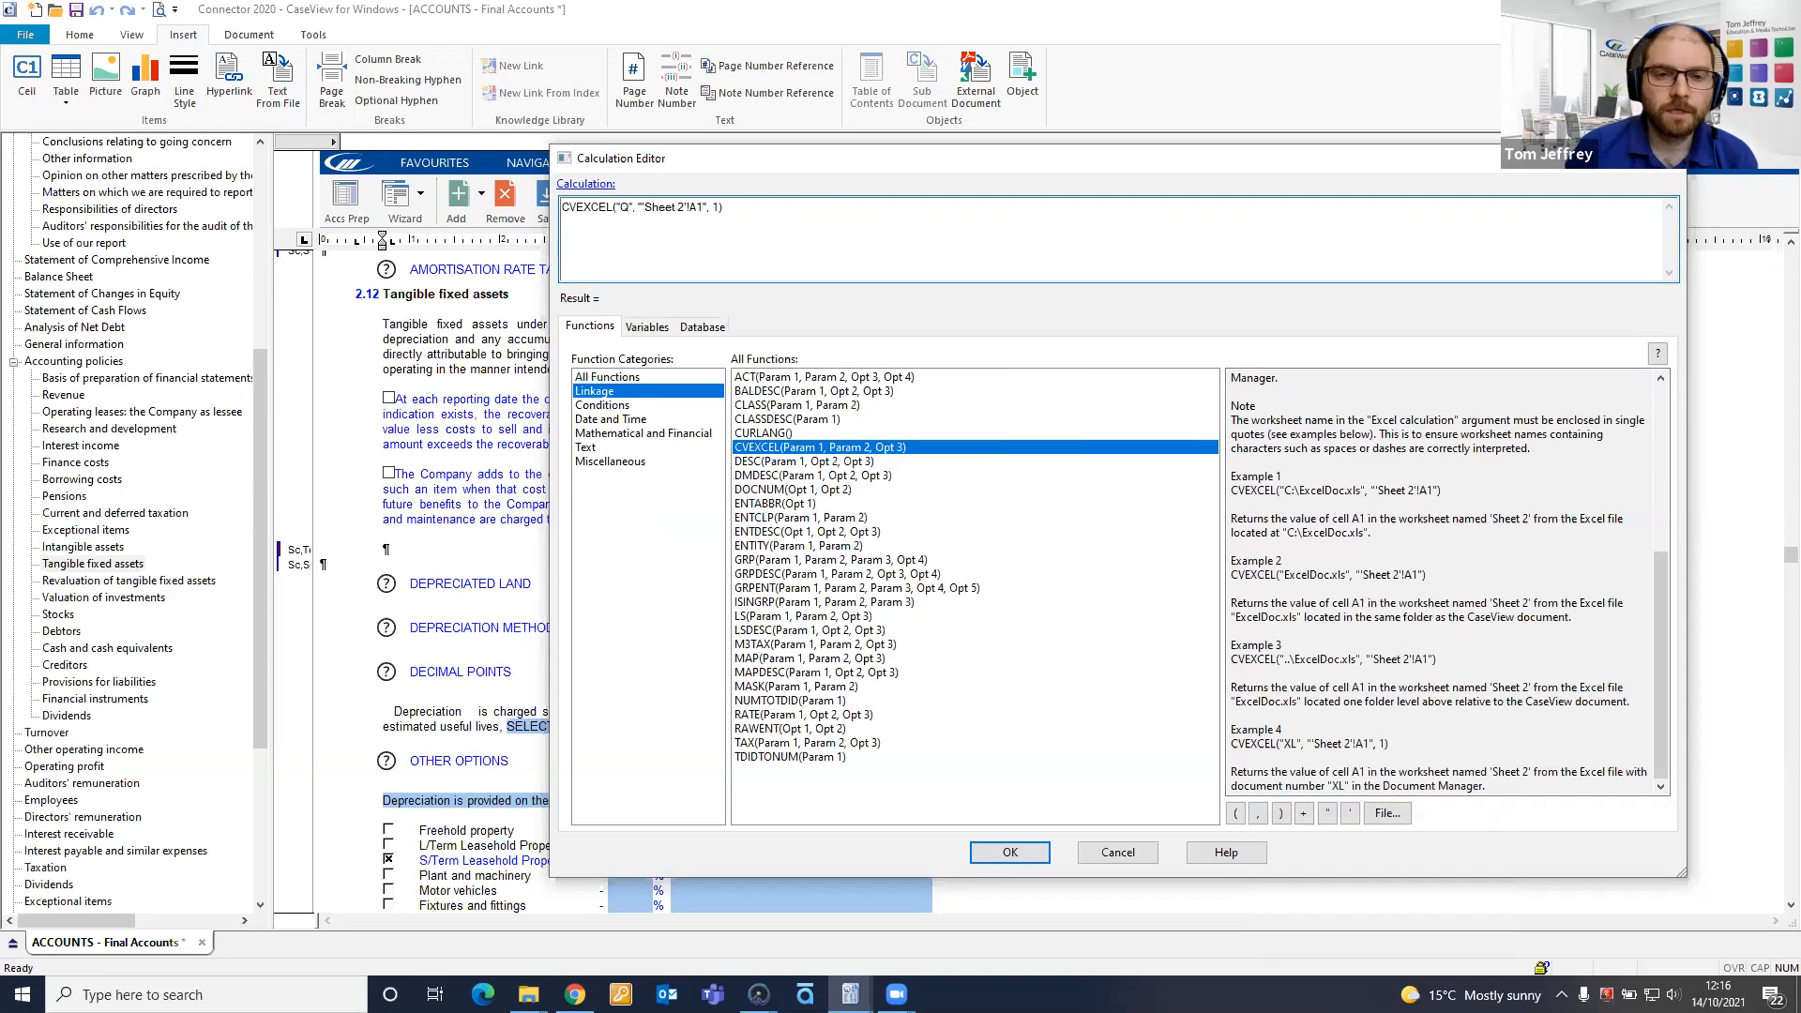
type("2")
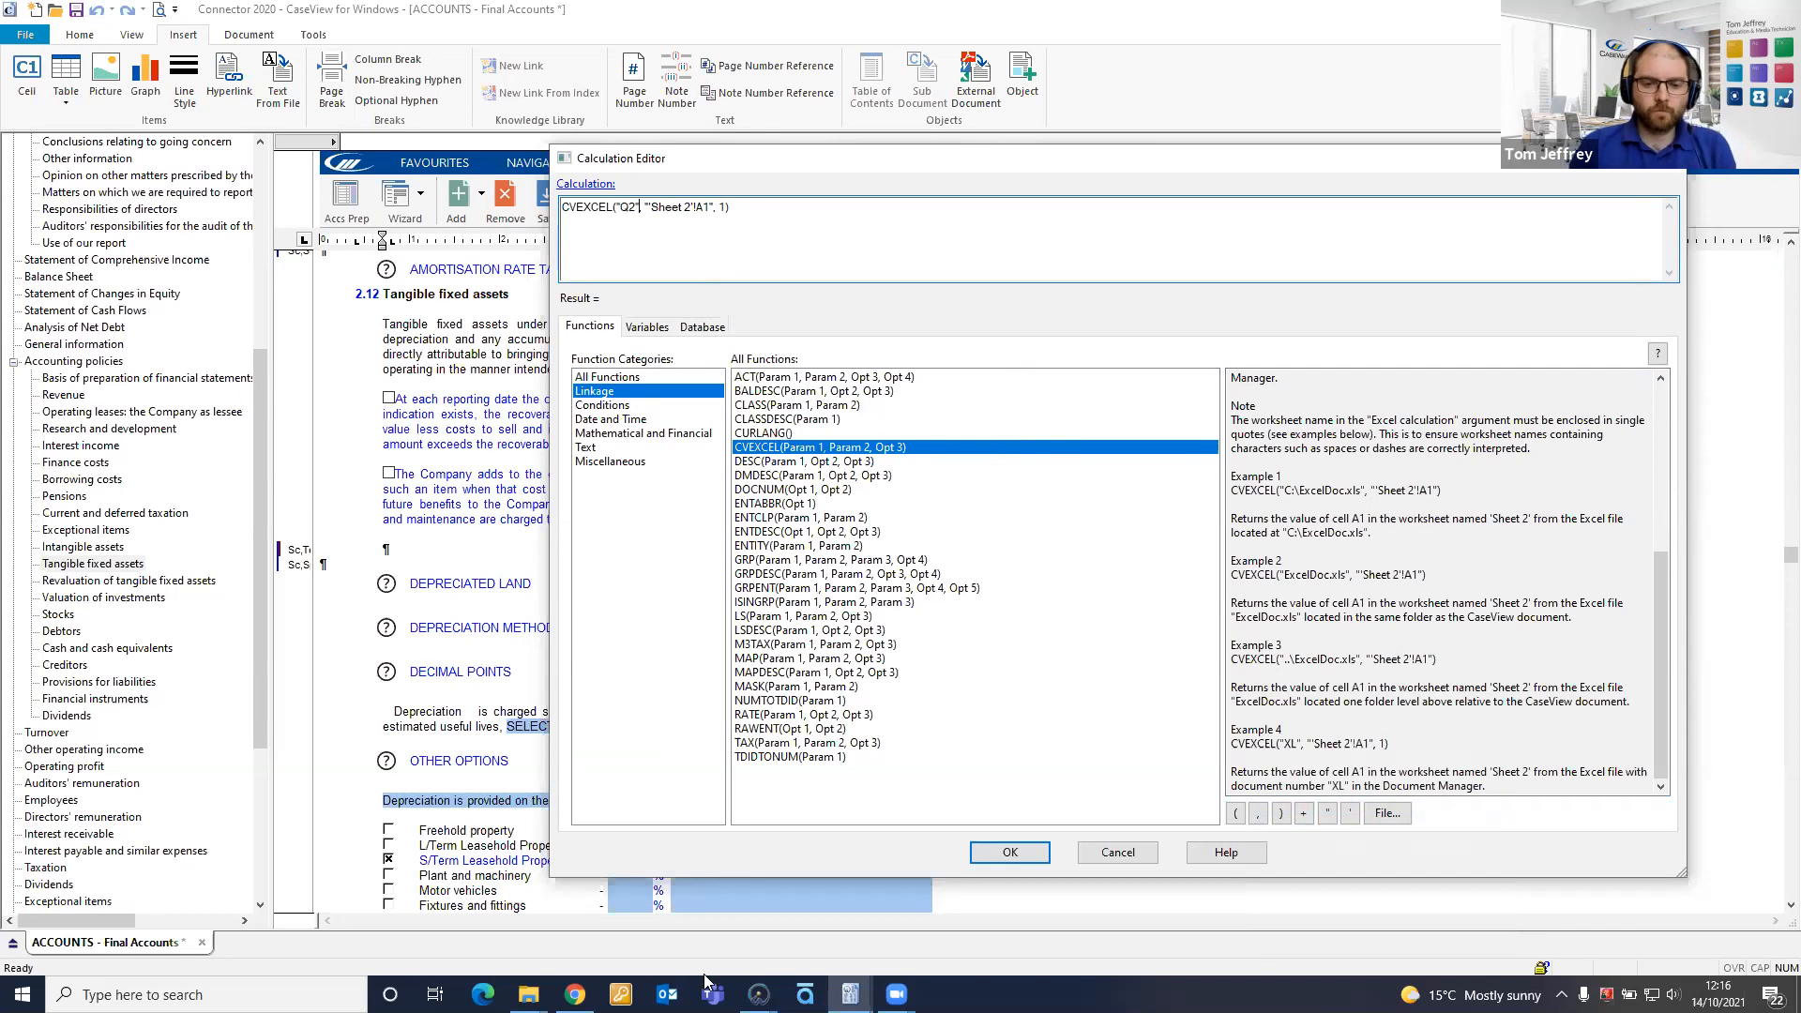
Switch to the Connector 2020 file in Working Papers and open the Q2 Fixed Asset Lead Schedule workbook
mouse_move(758, 994)
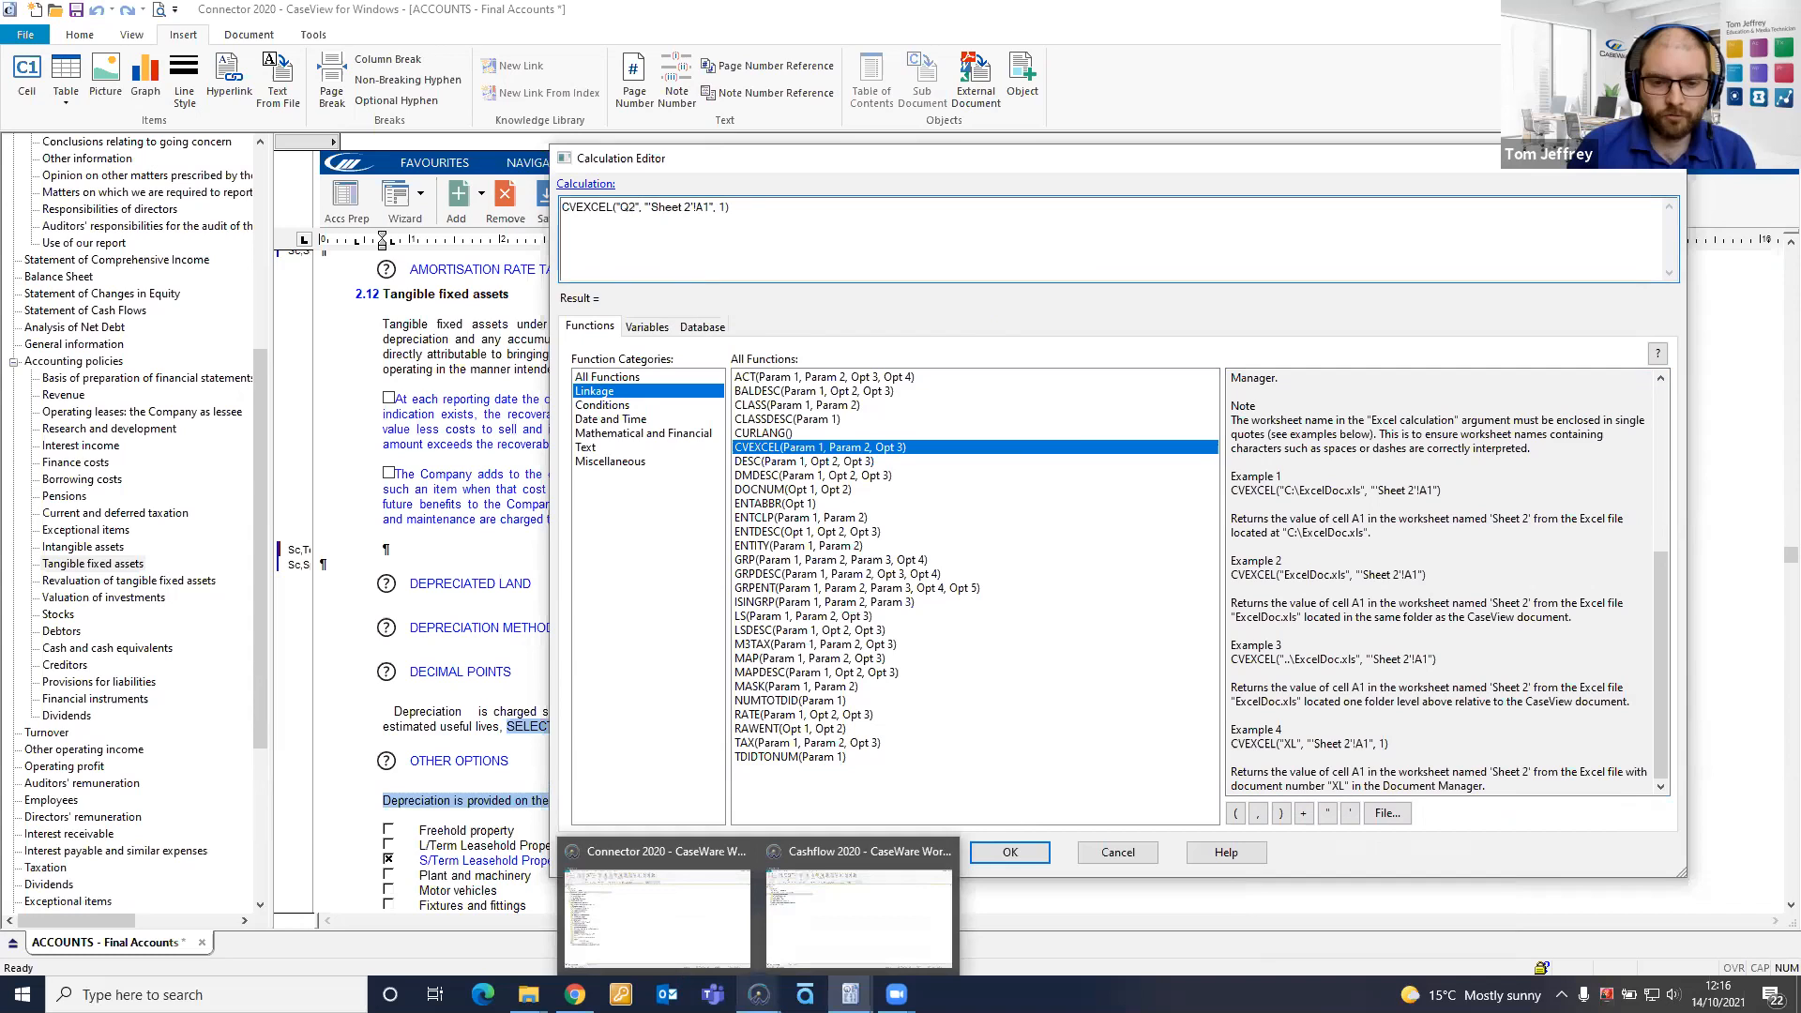
left_click(657, 918)
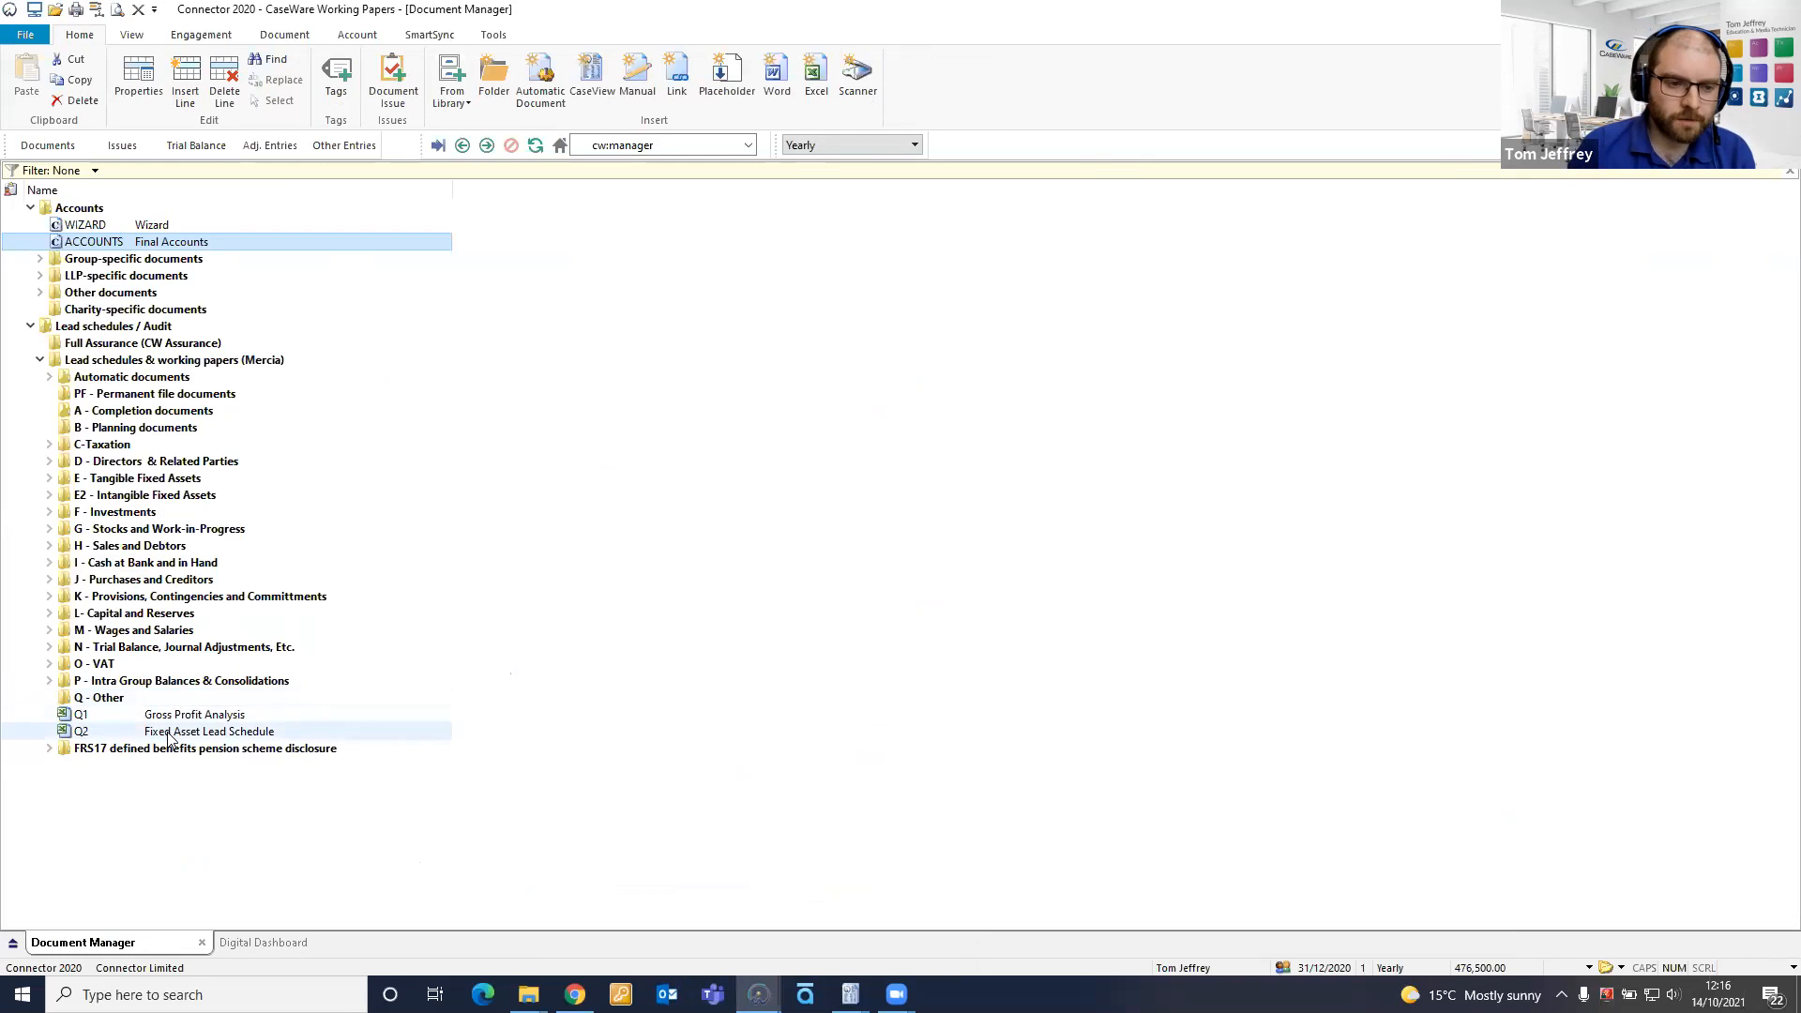
double_click(171, 732)
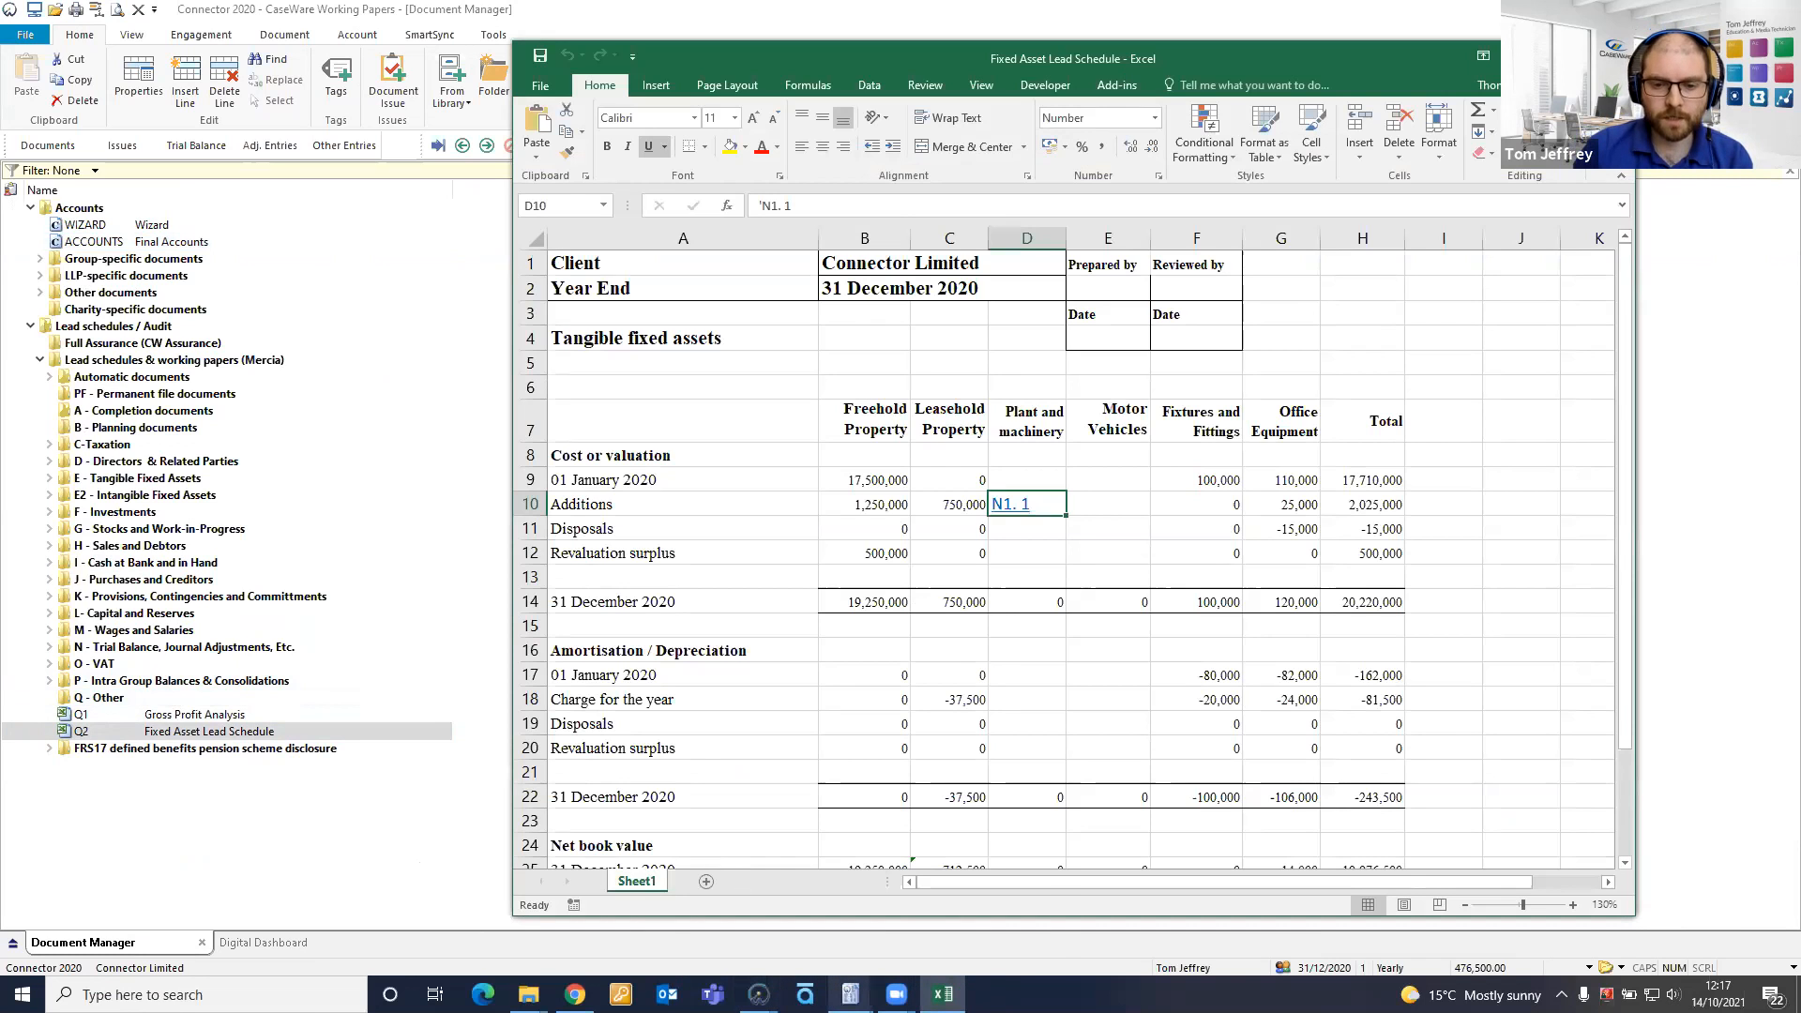
Return to the Connector 2020 calculation editor and change the worksheet name in the CVEXCEL formula to Sheet1
mouse_move(850, 994)
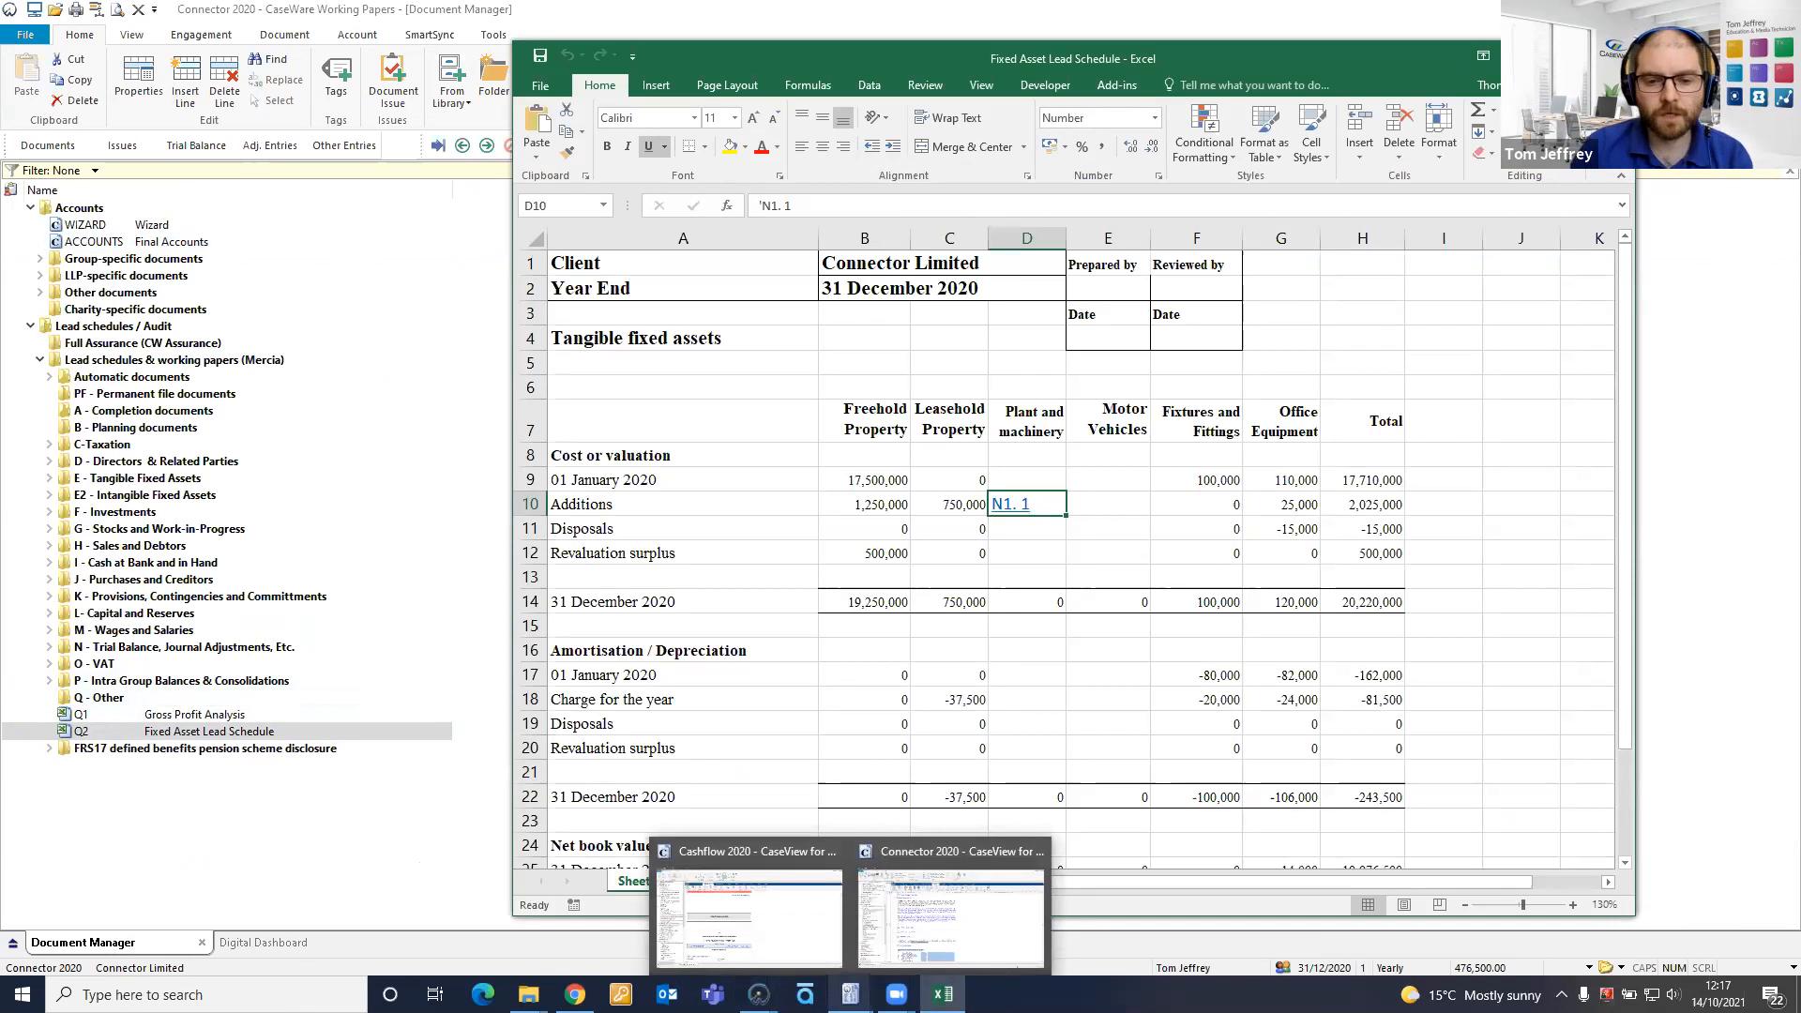
left_click(950, 914)
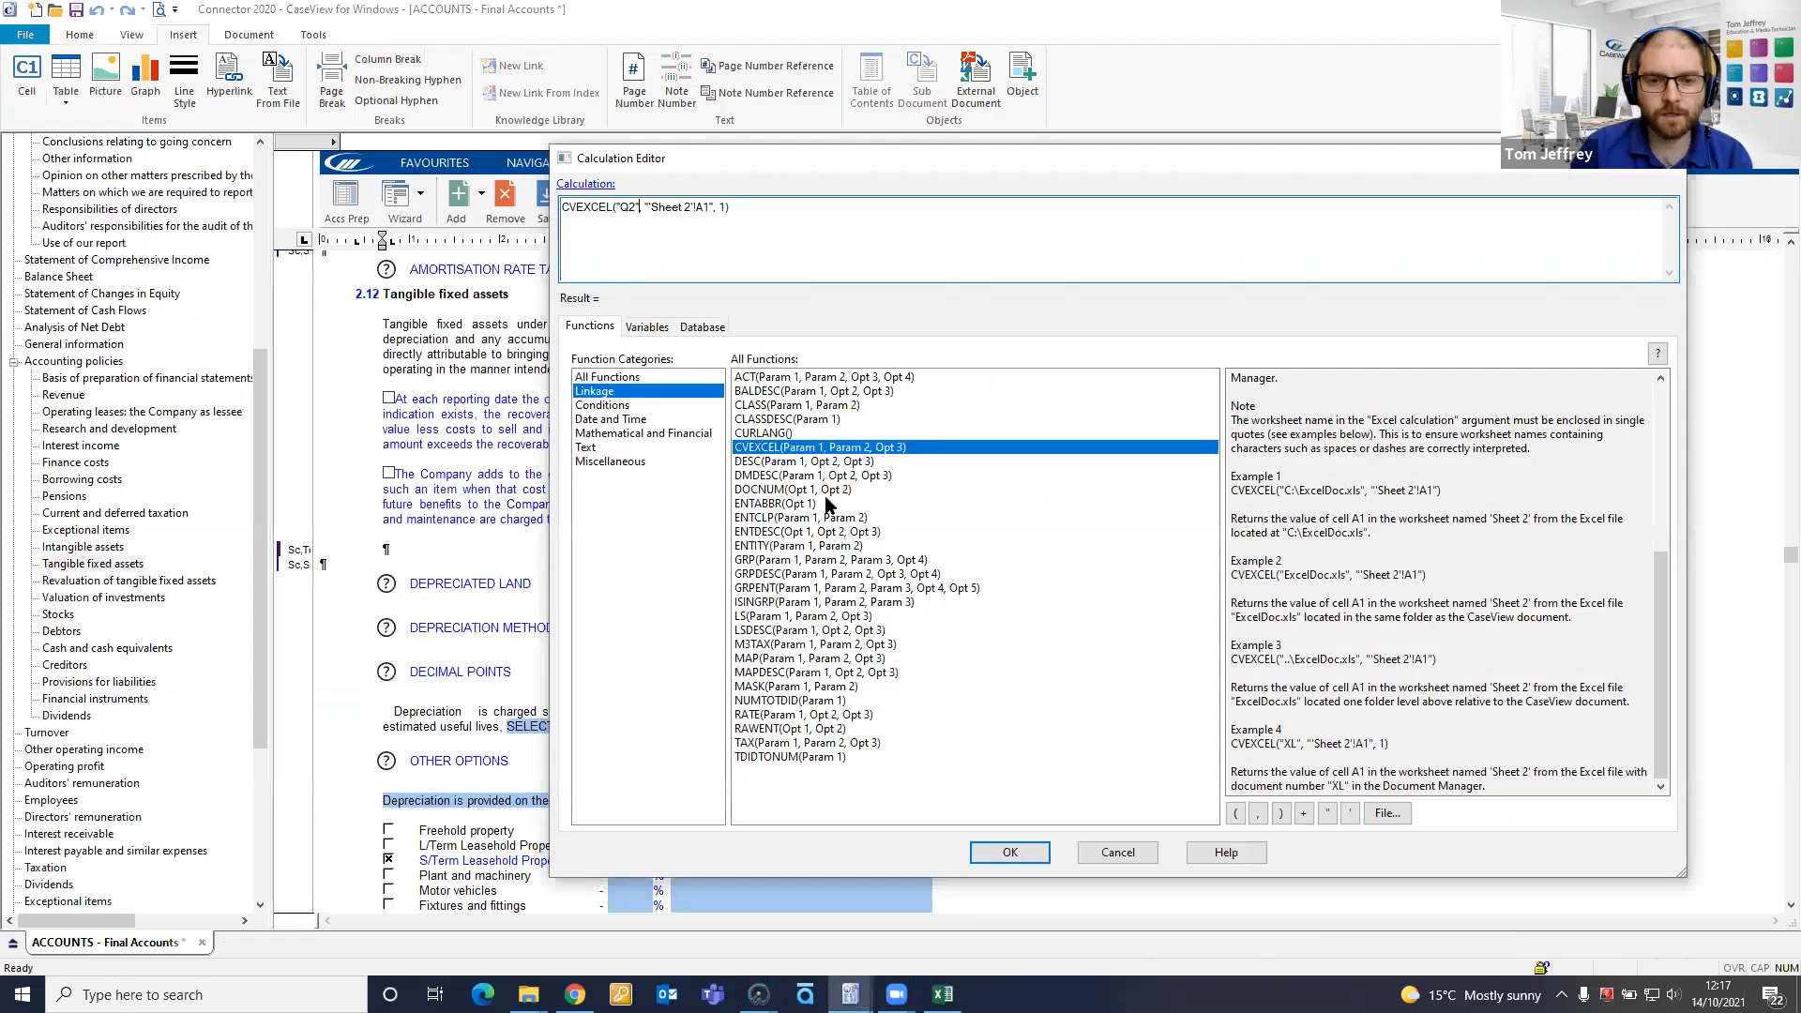
left_click(690, 208)
key("BackSpace")
key("BackSpace")
key("BackSpace")
type("1")
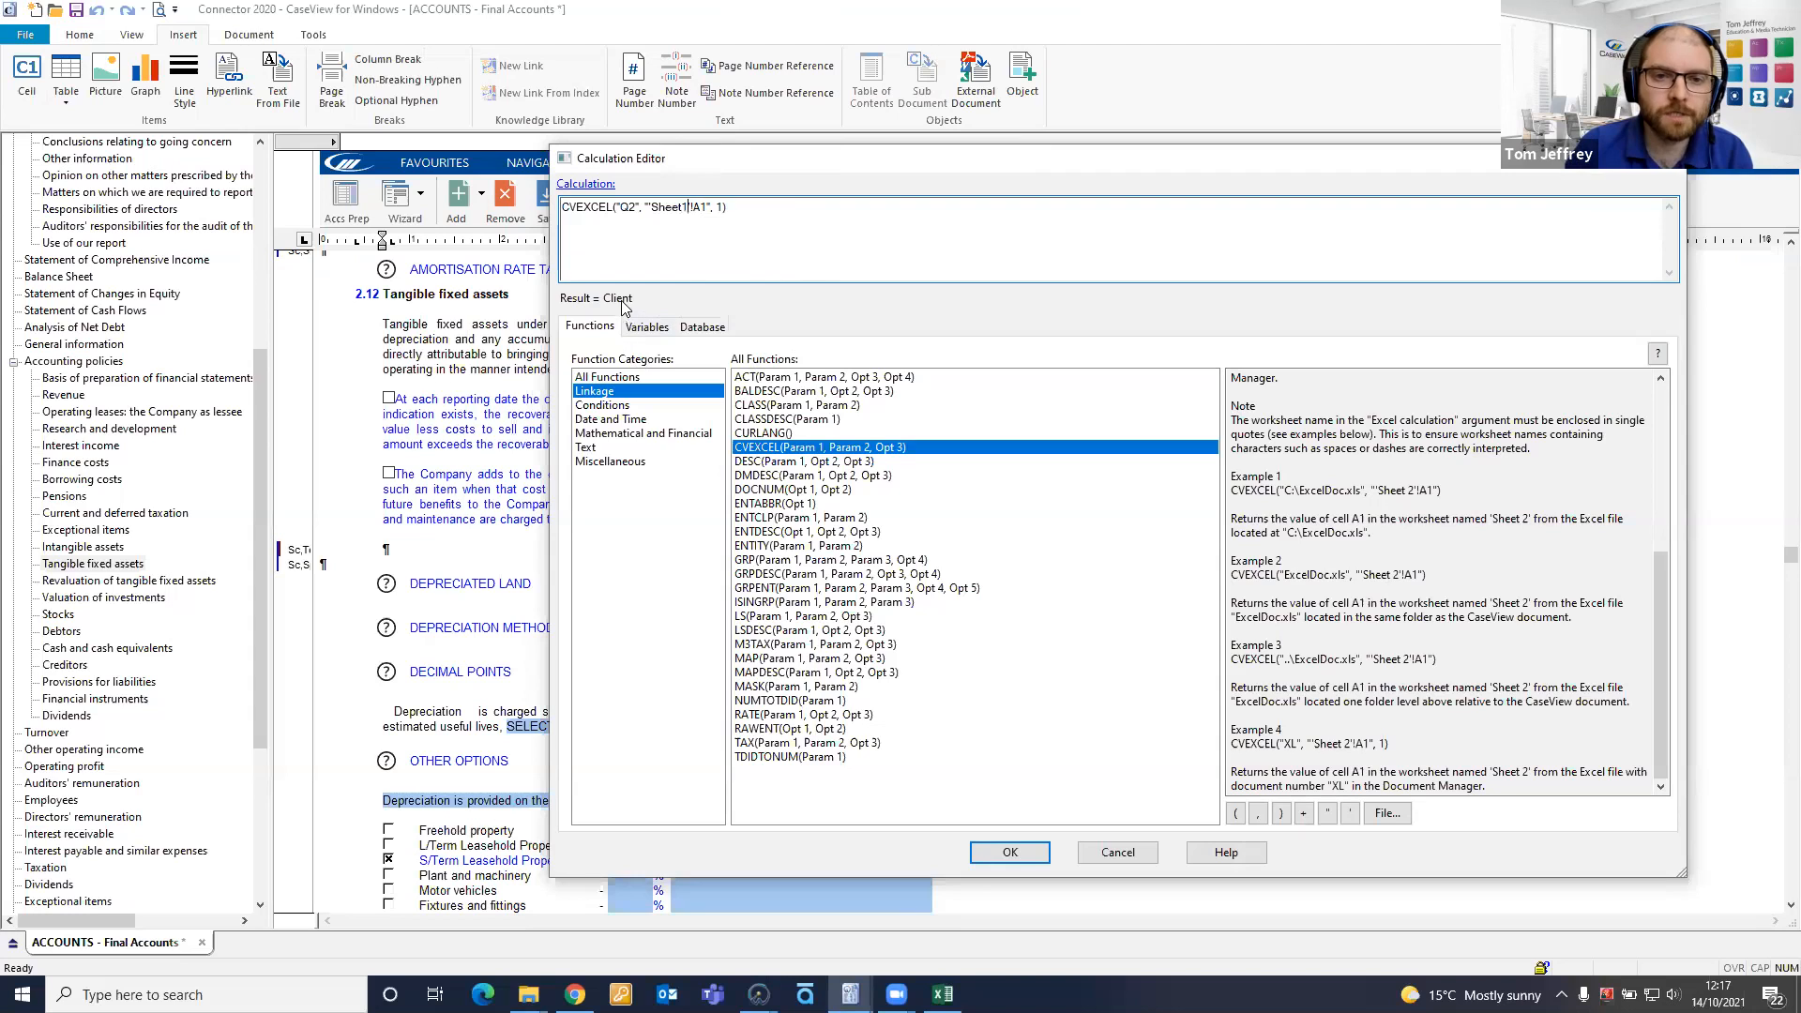
Switch to Excel and check cell A1 and the Leasehold Property additions cell C10 in the Fixed Asset Lead Schedule
left_click(943, 994)
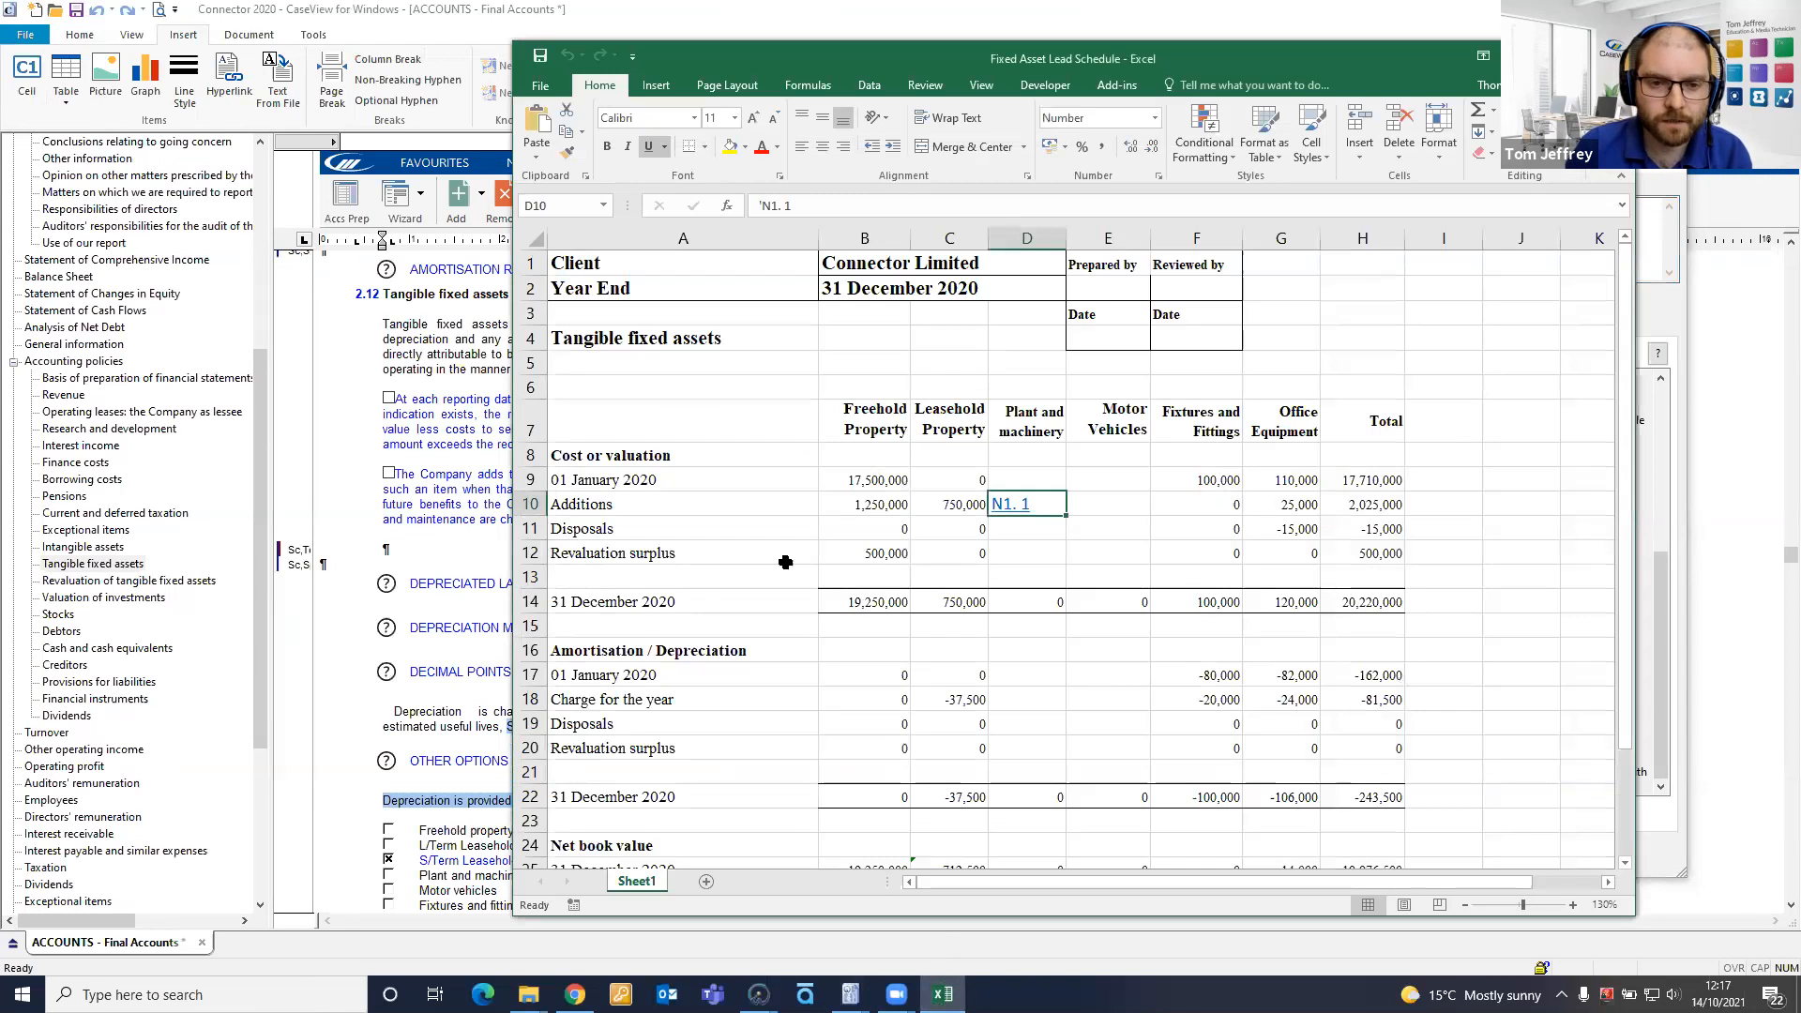
left_click(581, 264)
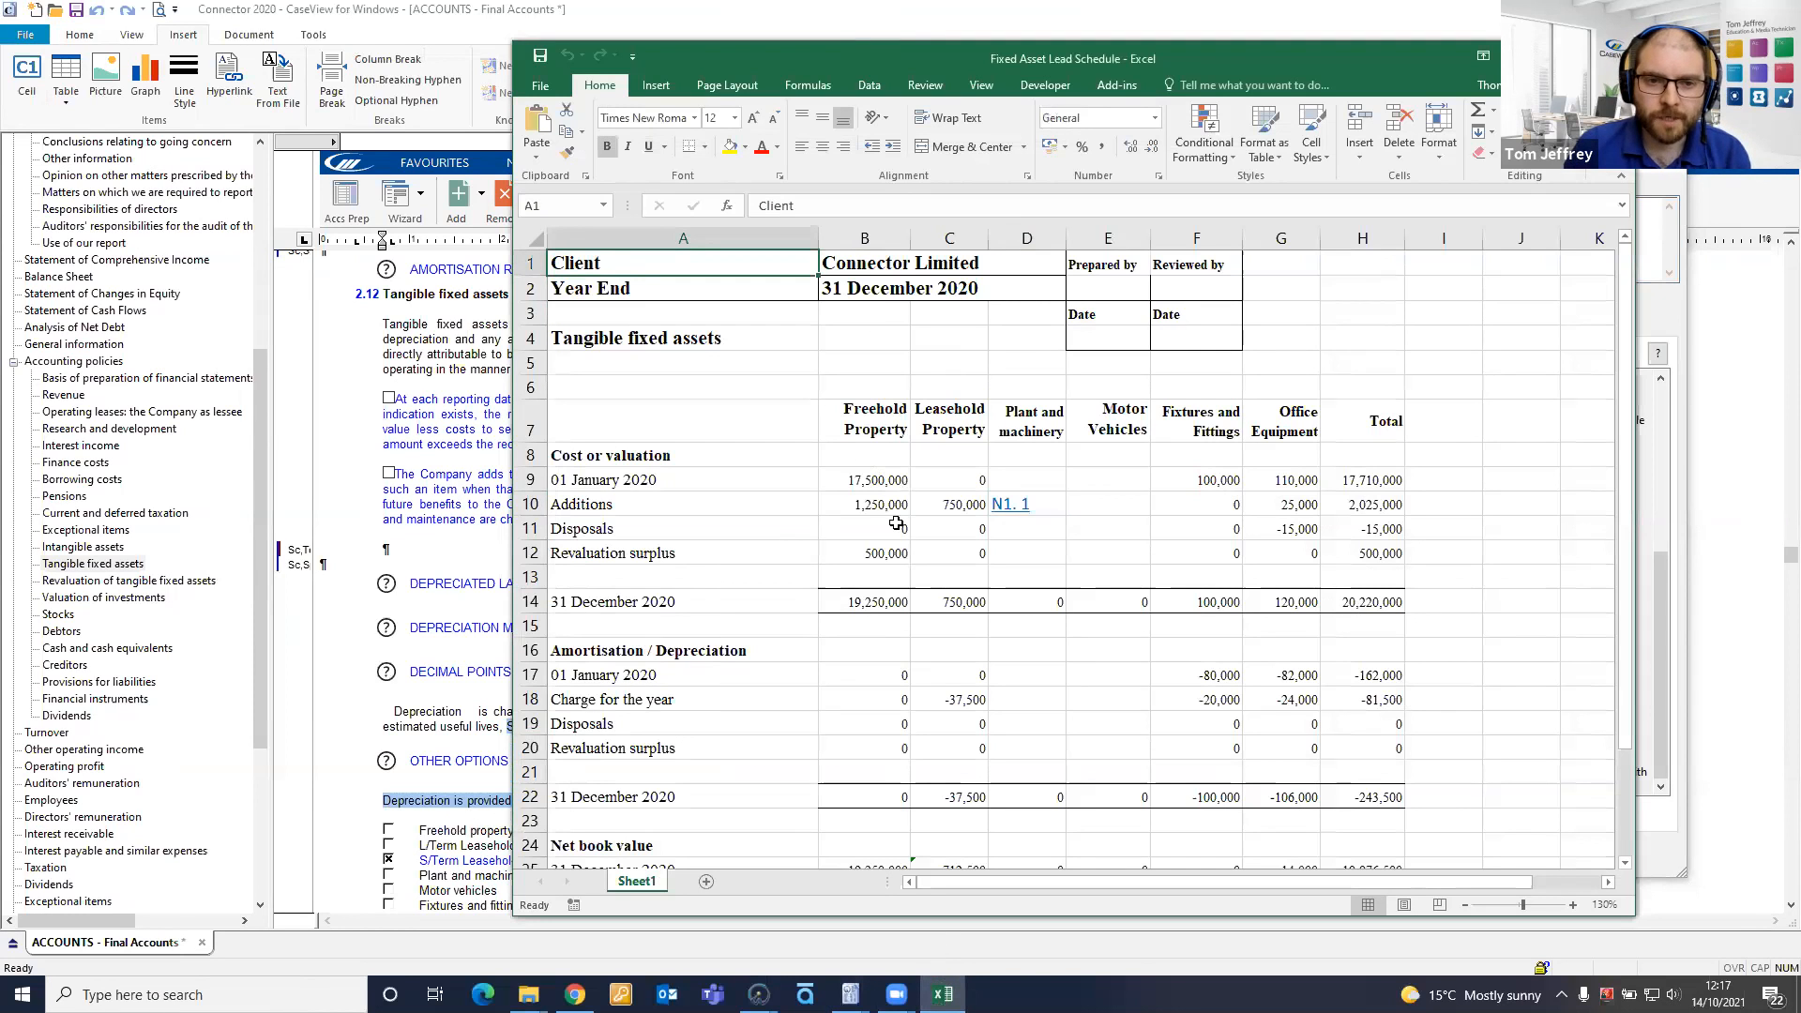
left_click(963, 504)
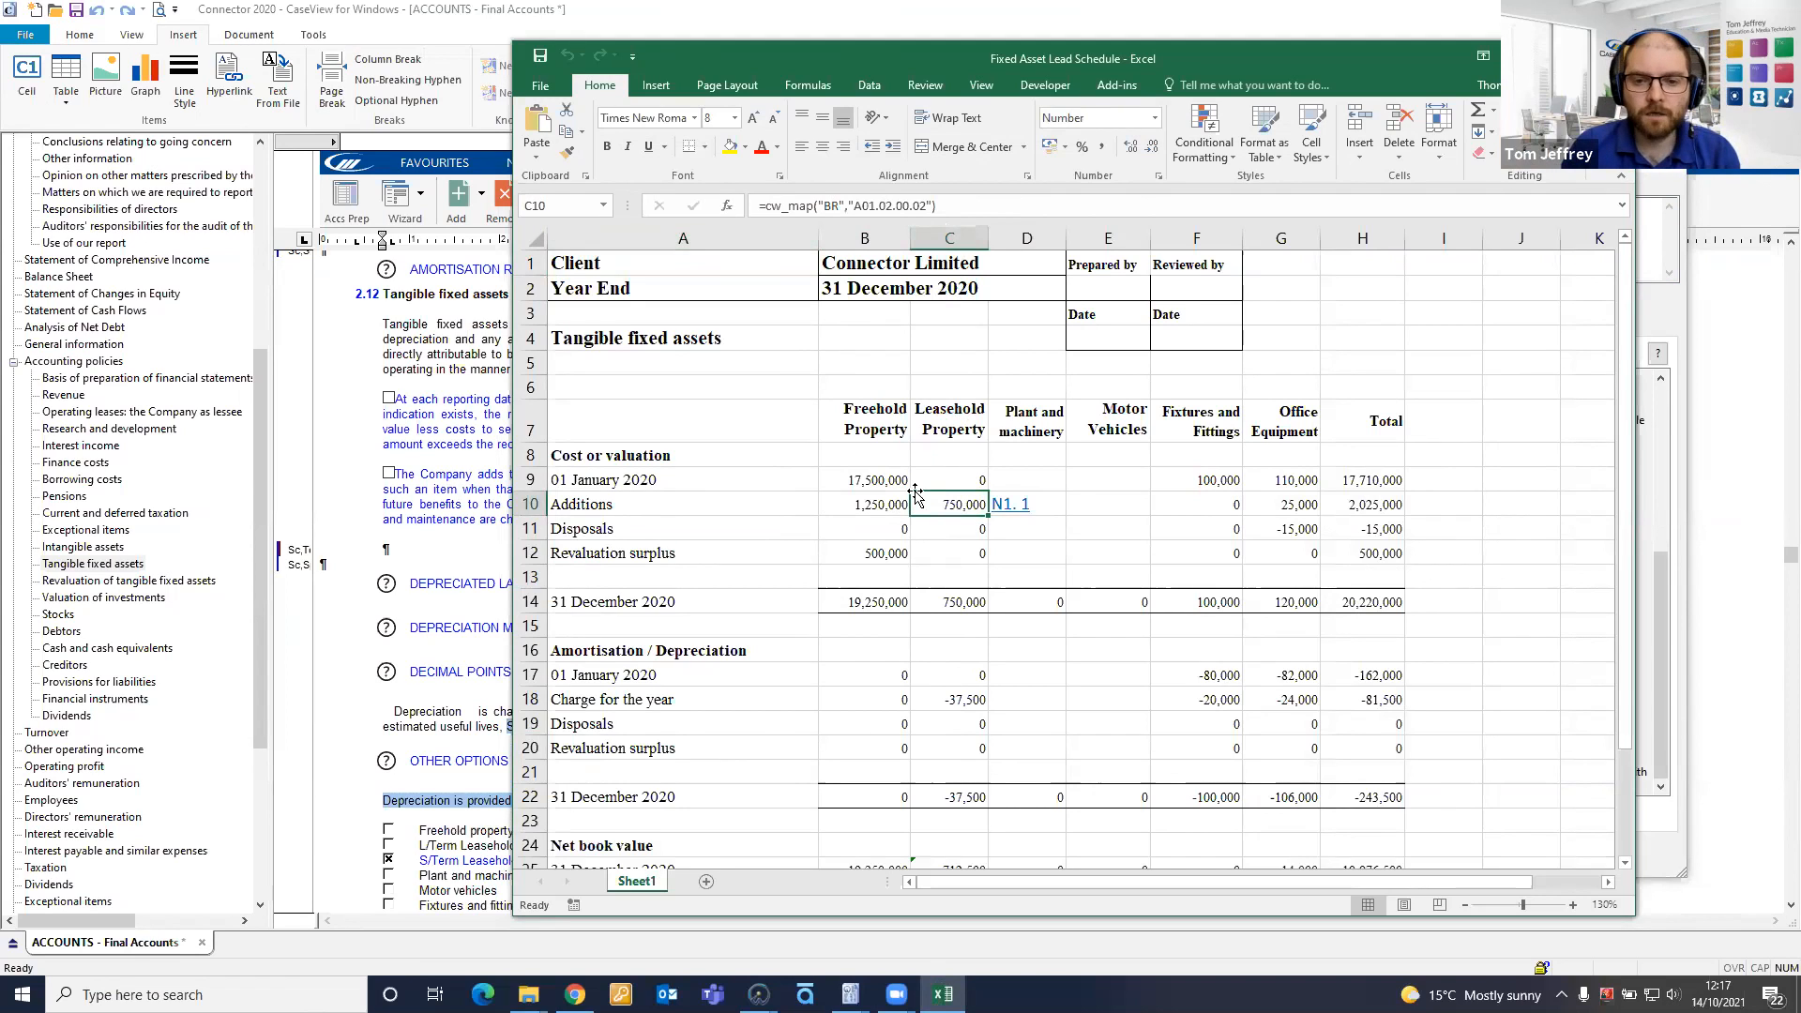
Back in CaseView, change the formula's cell reference to c10, insert the new cell in the note and select it
mouse_move(850, 995)
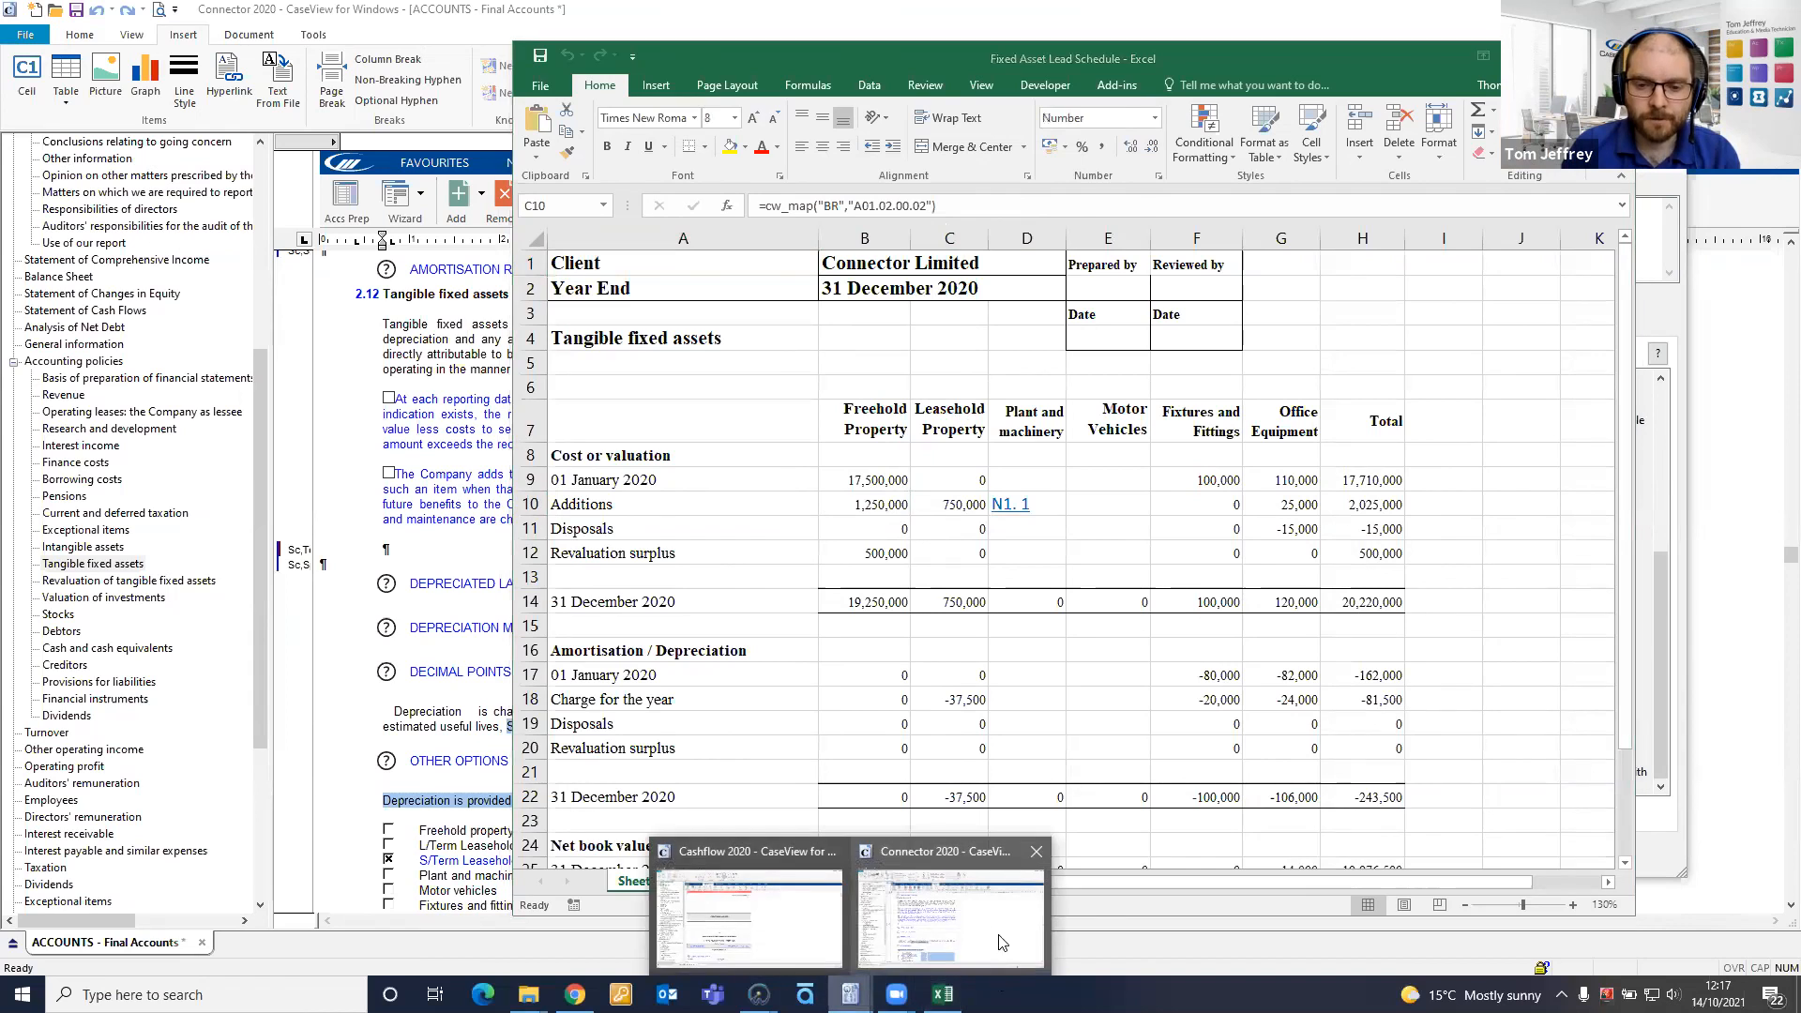
left_click(999, 938)
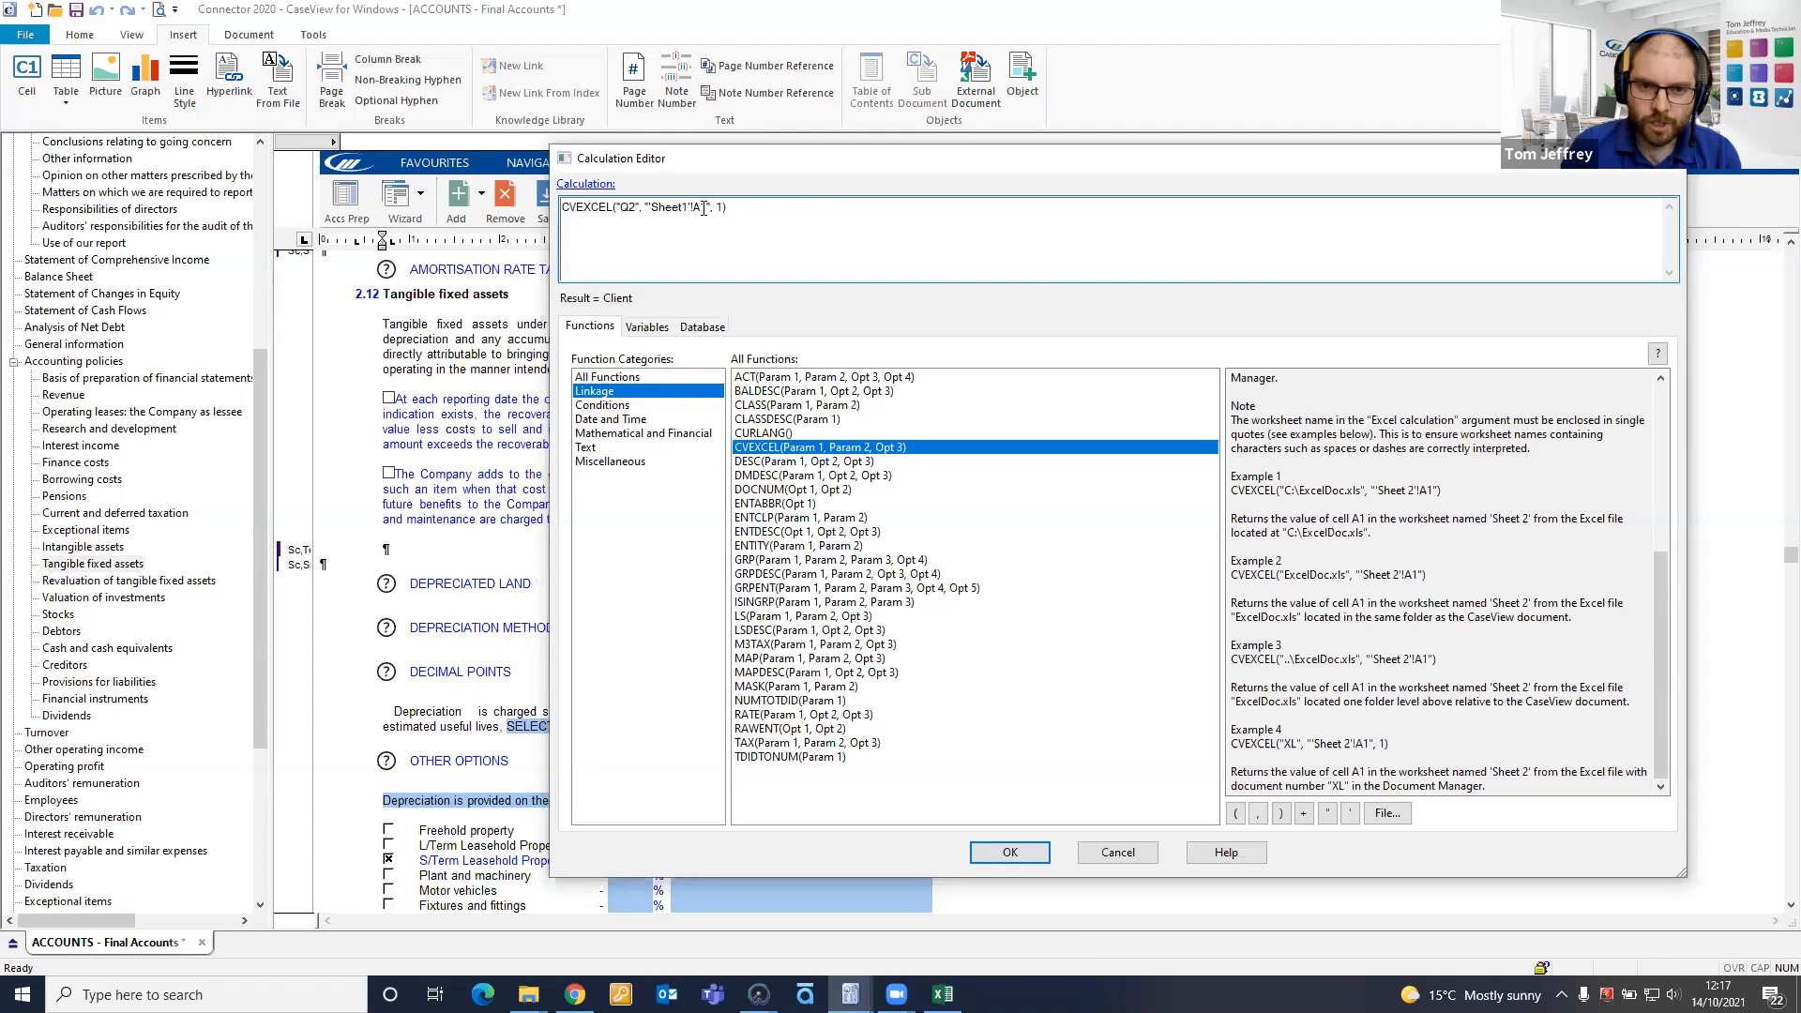
key("BackSpace")
key("BackSpace")
type("c10")
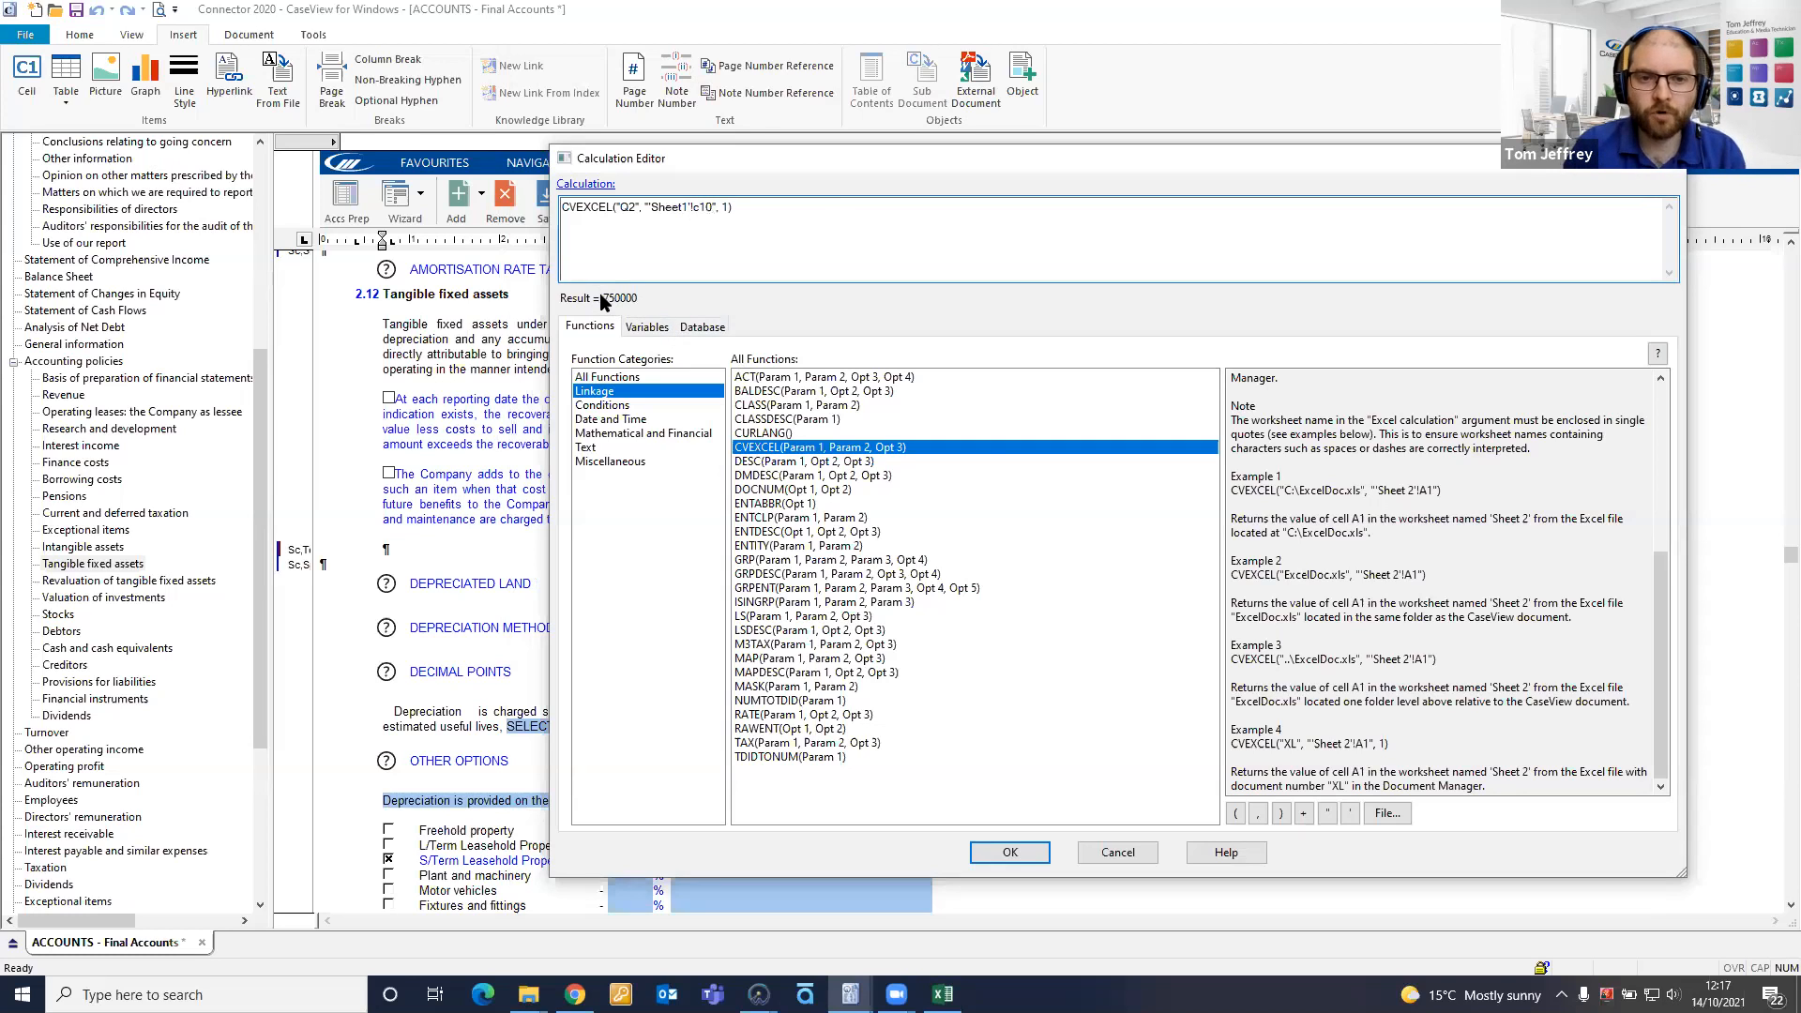
left_click(995, 851)
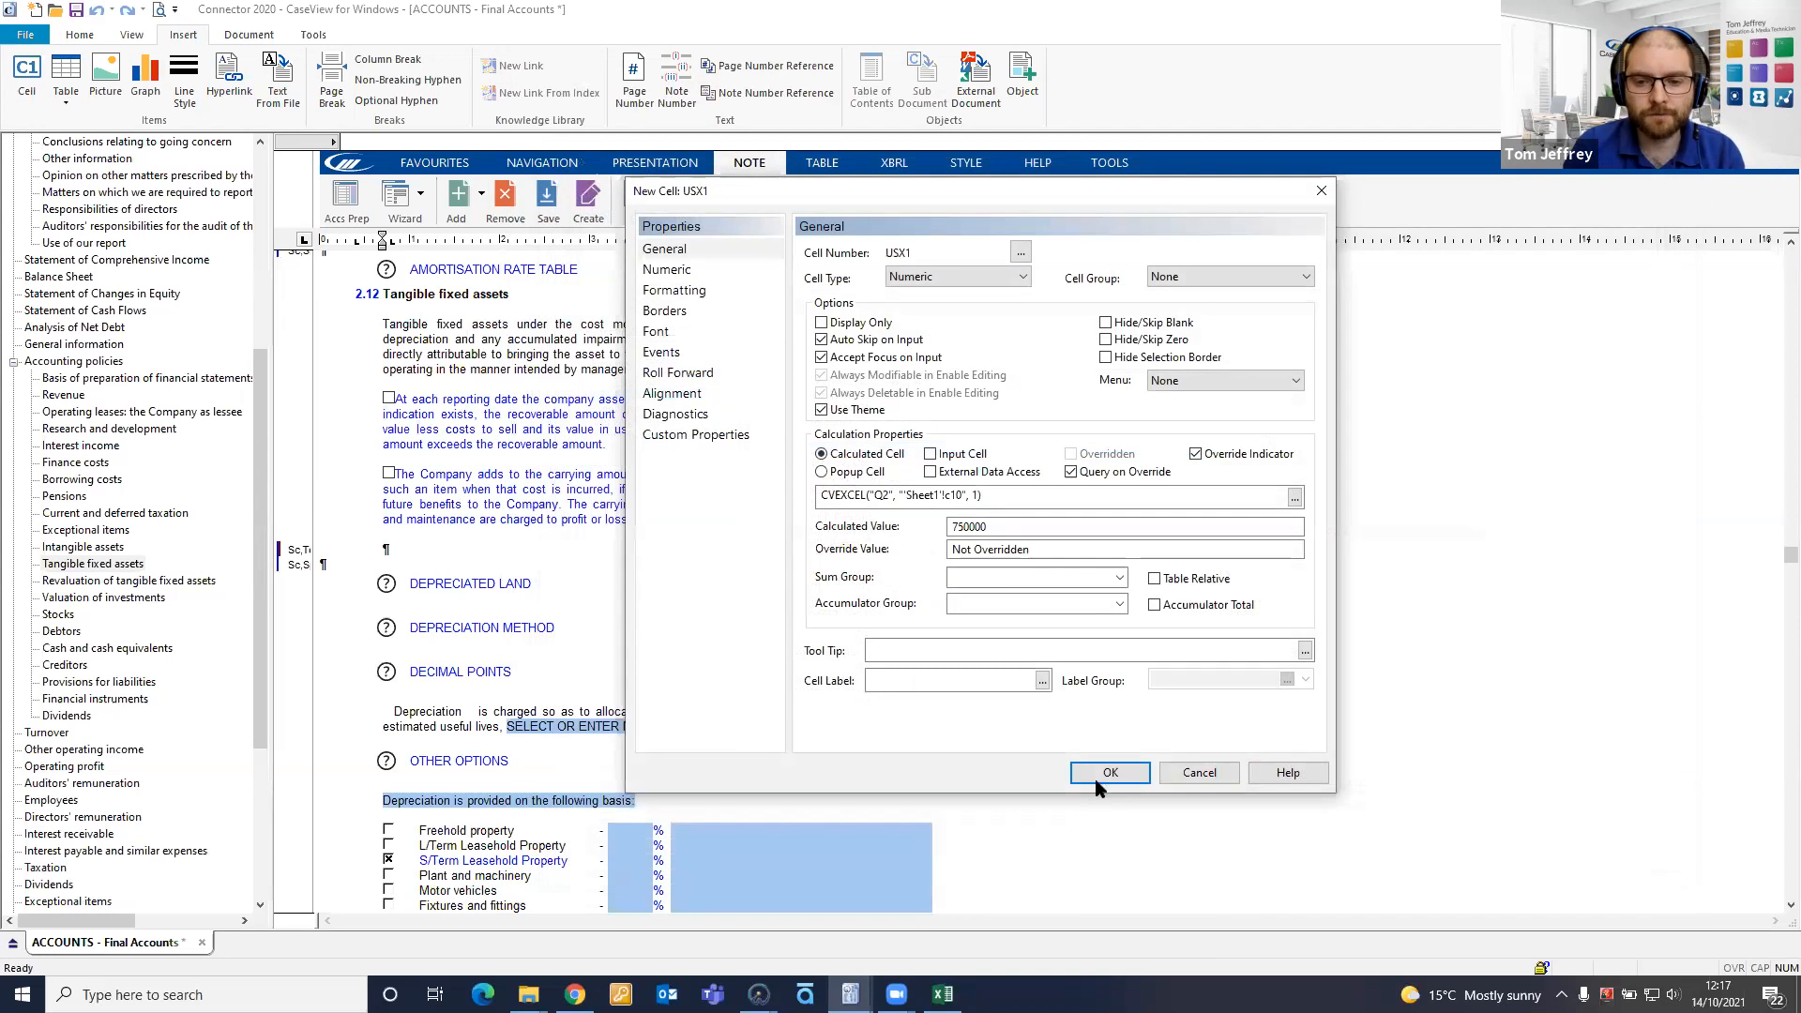
left_click(1096, 882)
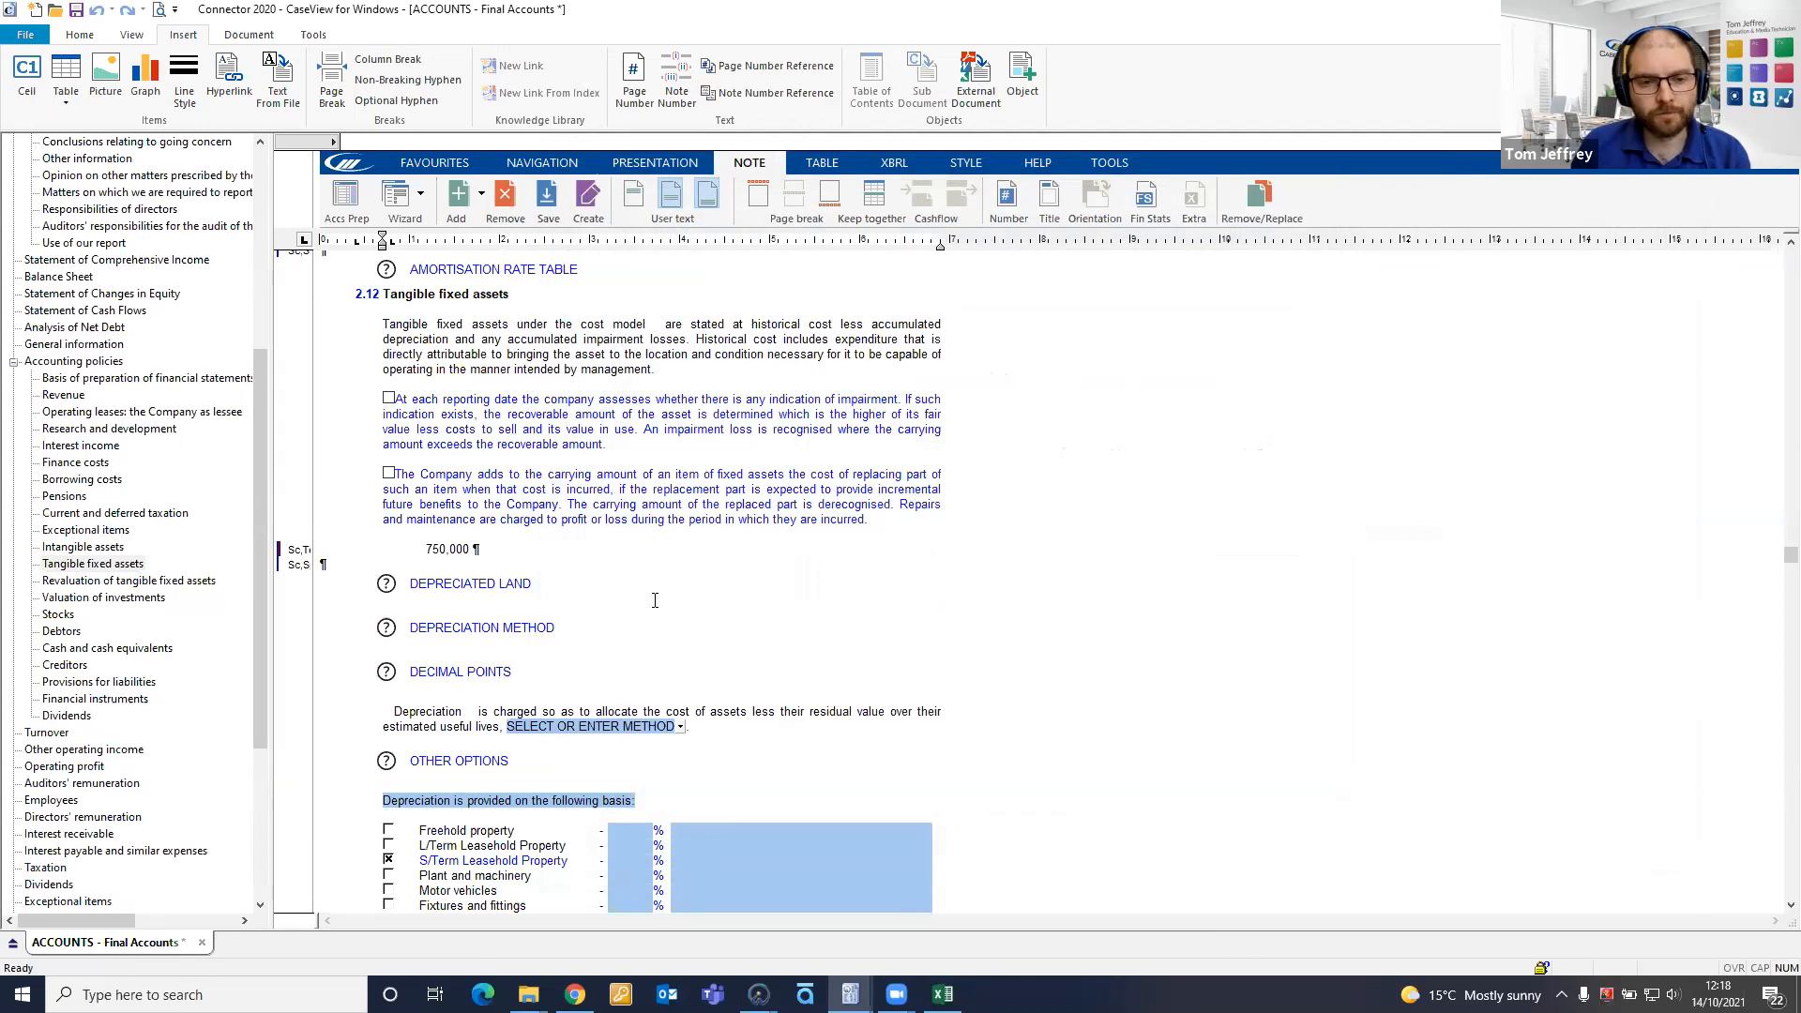
left_click(449, 550)
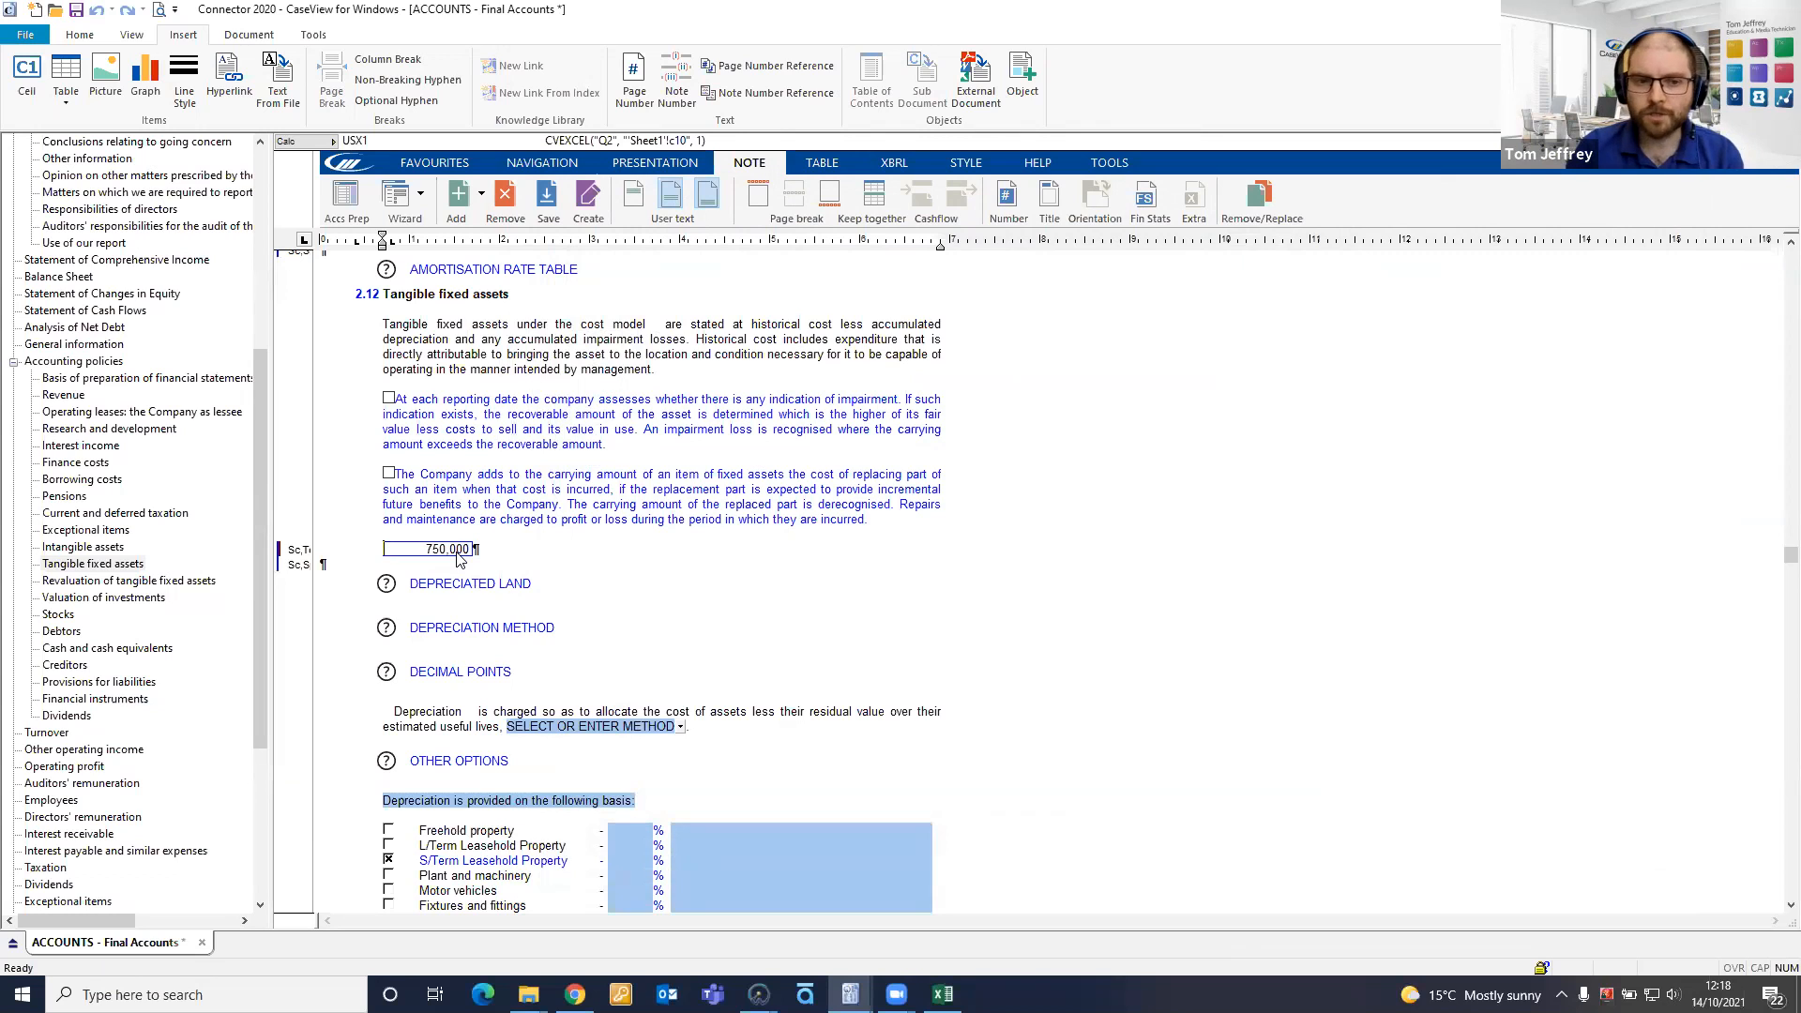
Set the Leasehold Property additions in cell C10 of the Excel Fixed Asset Lead Schedule to 500000 and close the workbook
left_click(943, 994)
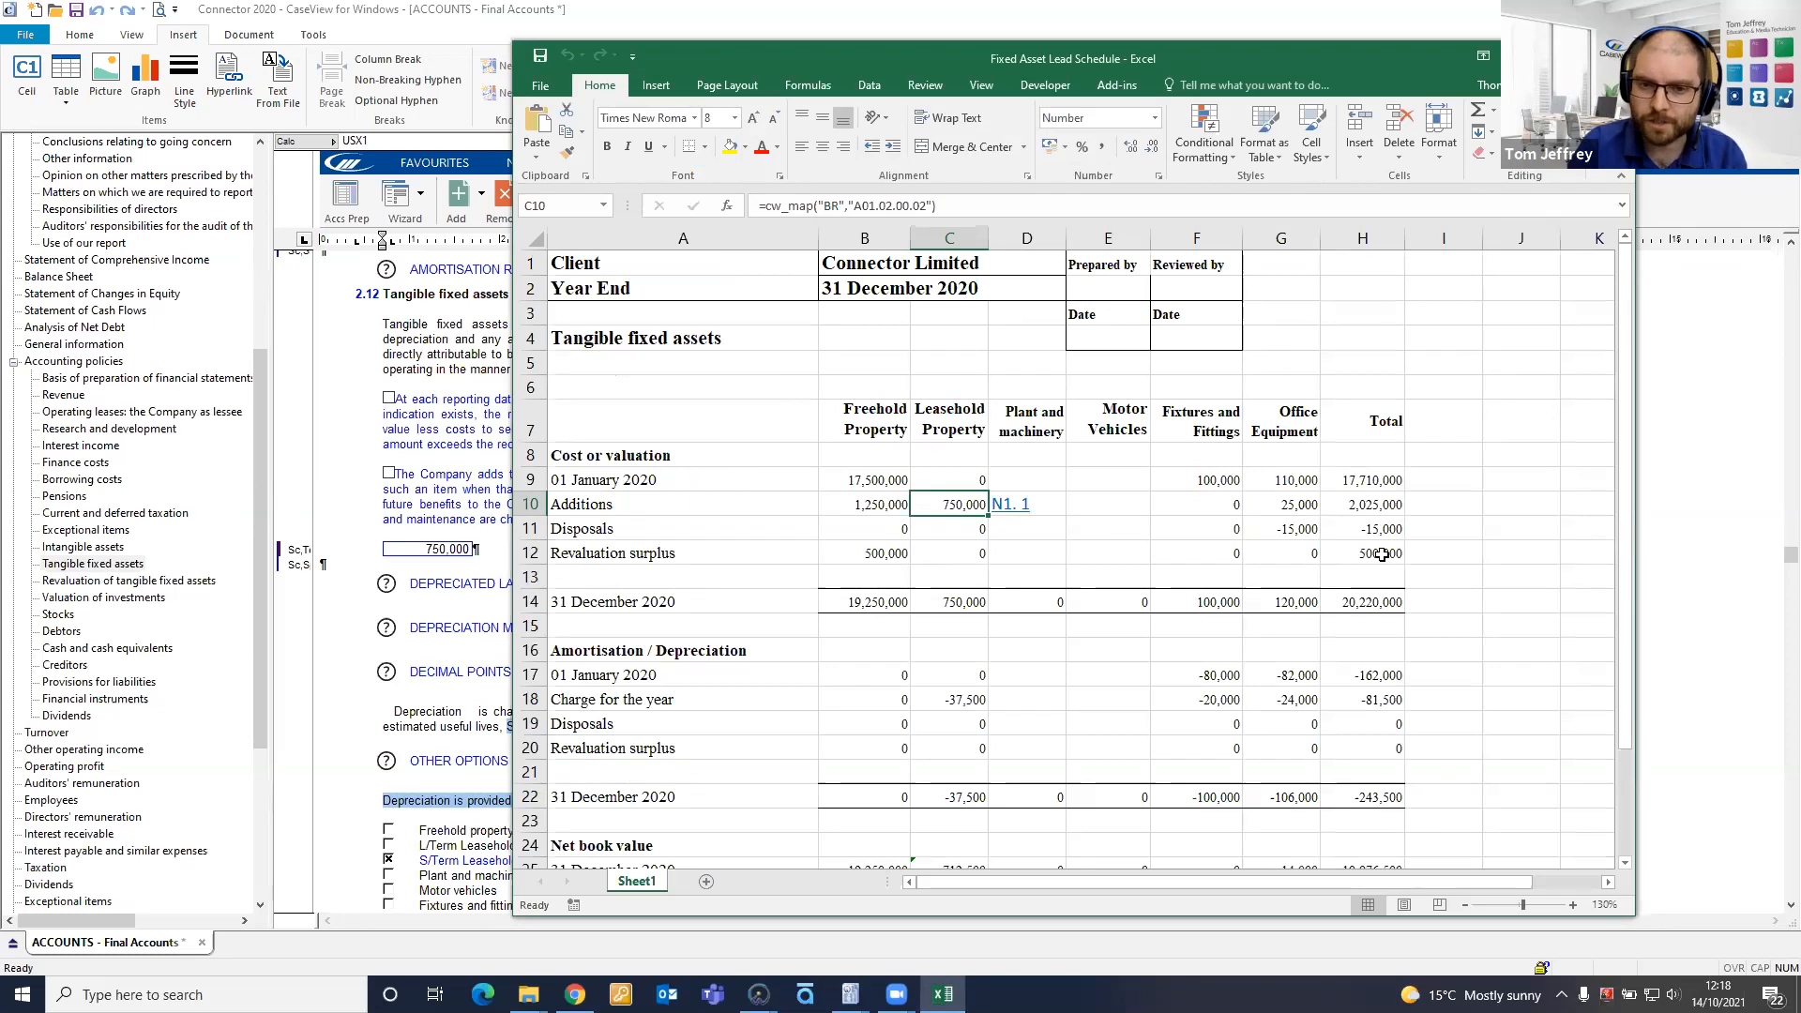
type("500000")
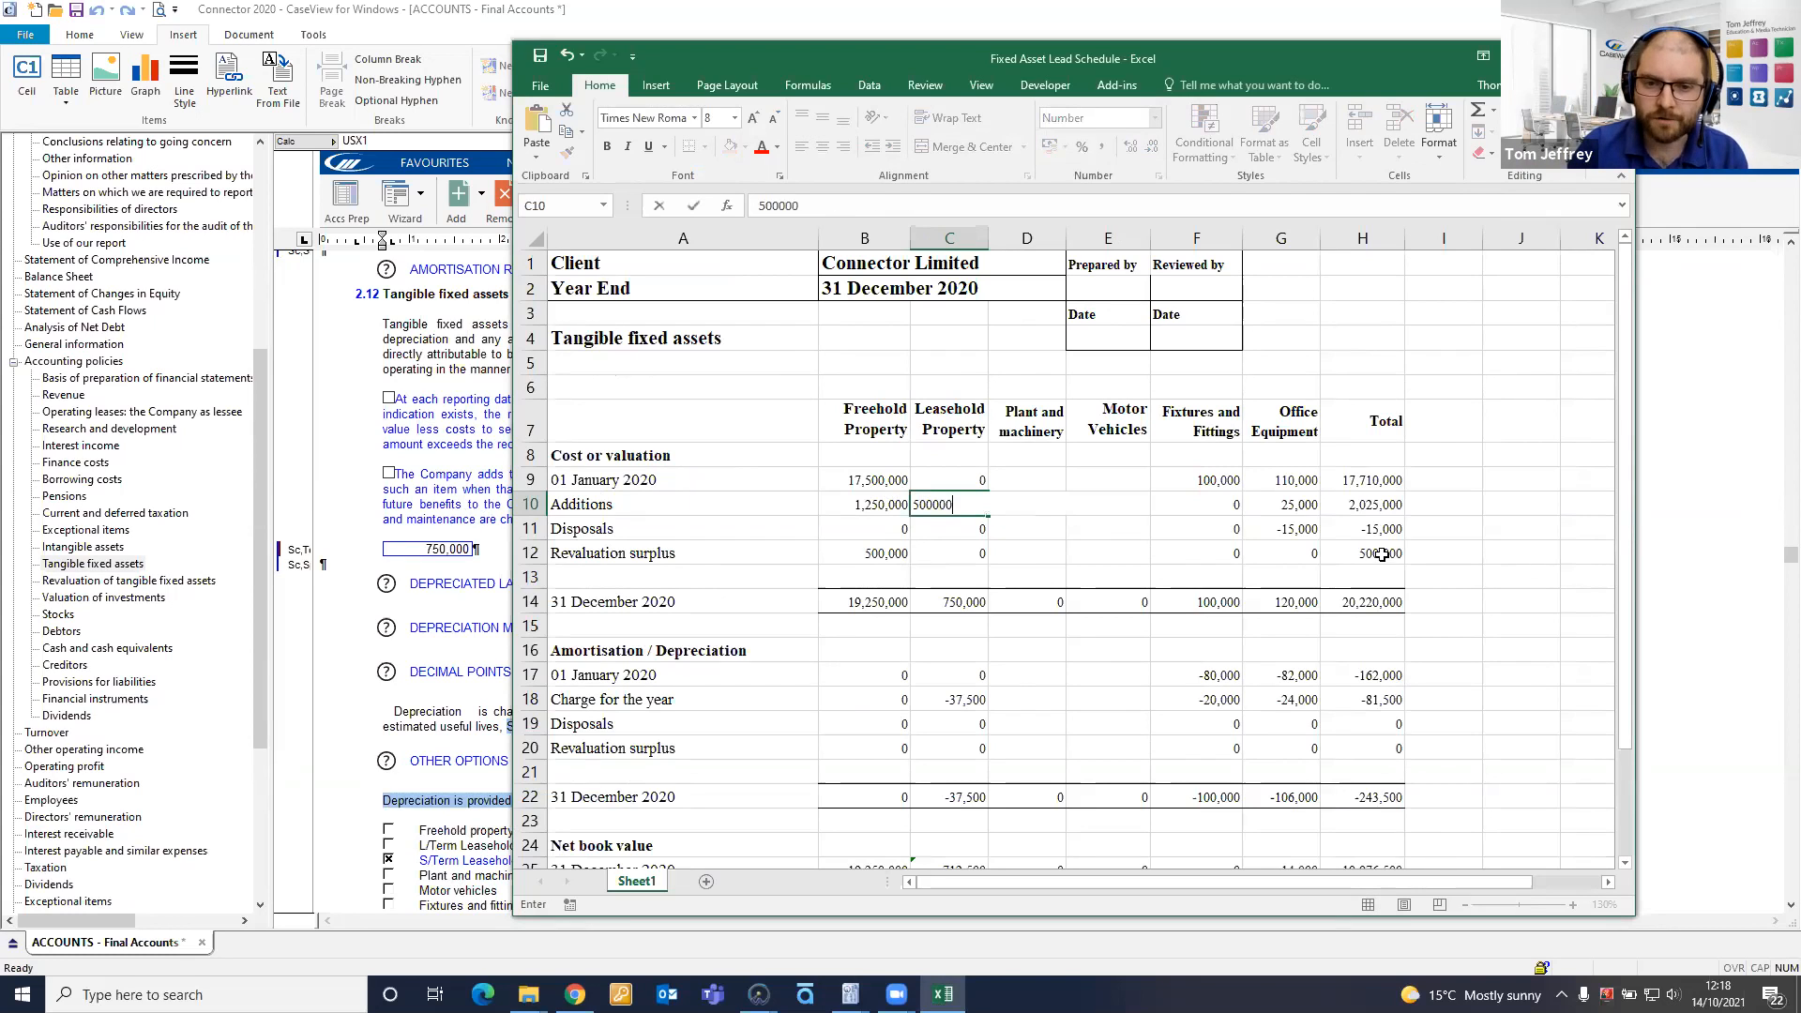
key("Return")
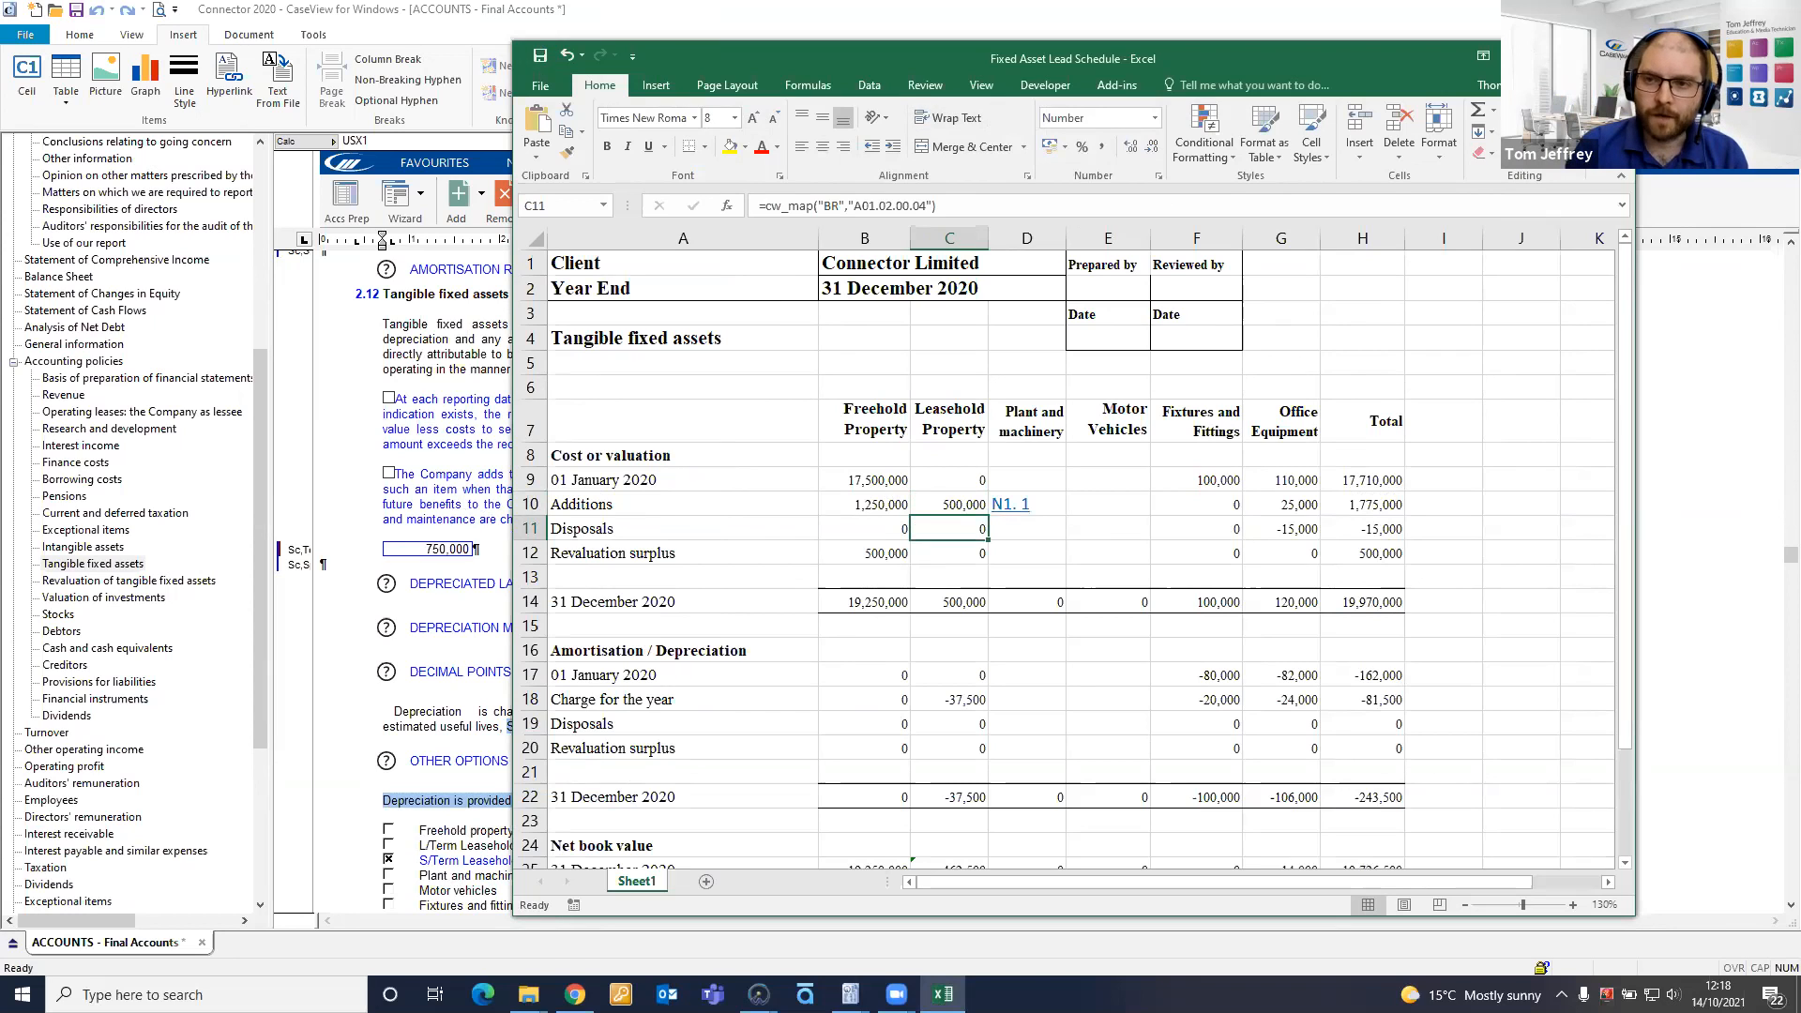
left_click(1614, 57)
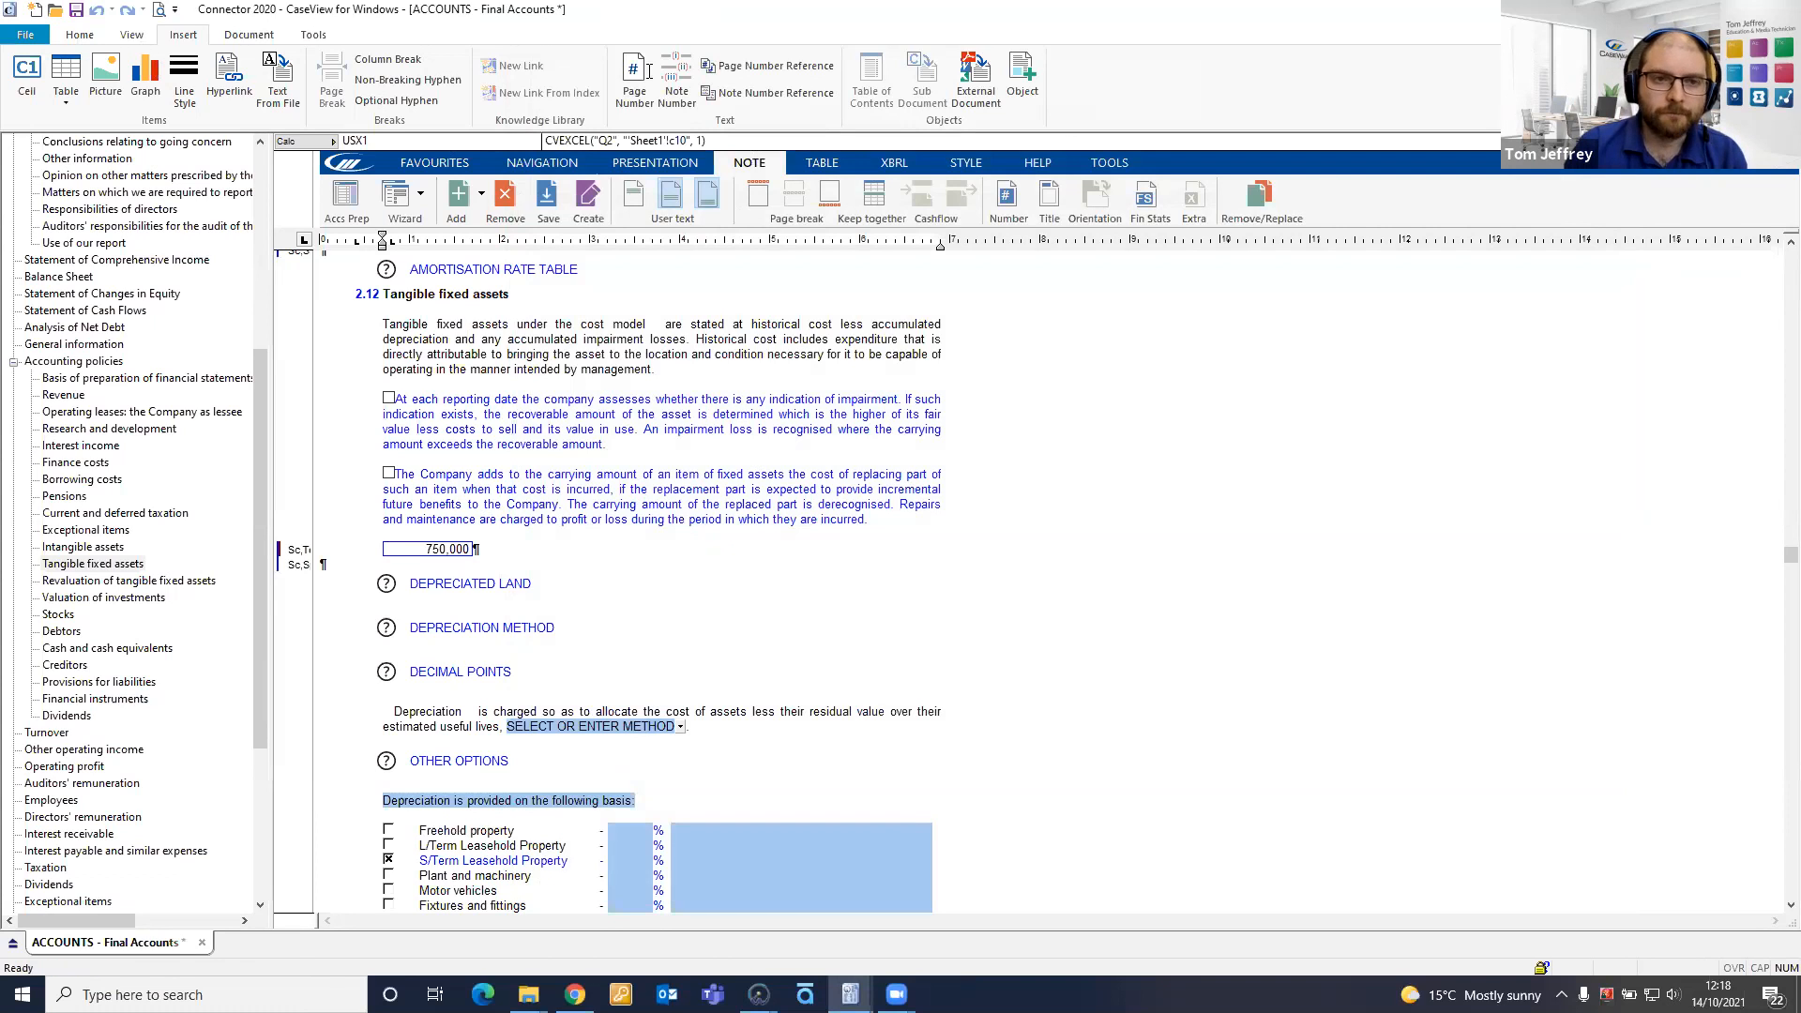
Save and close the Final Accounts document, and reopen it from the Document Manager to refresh the linked cell
key("ctrl+s")
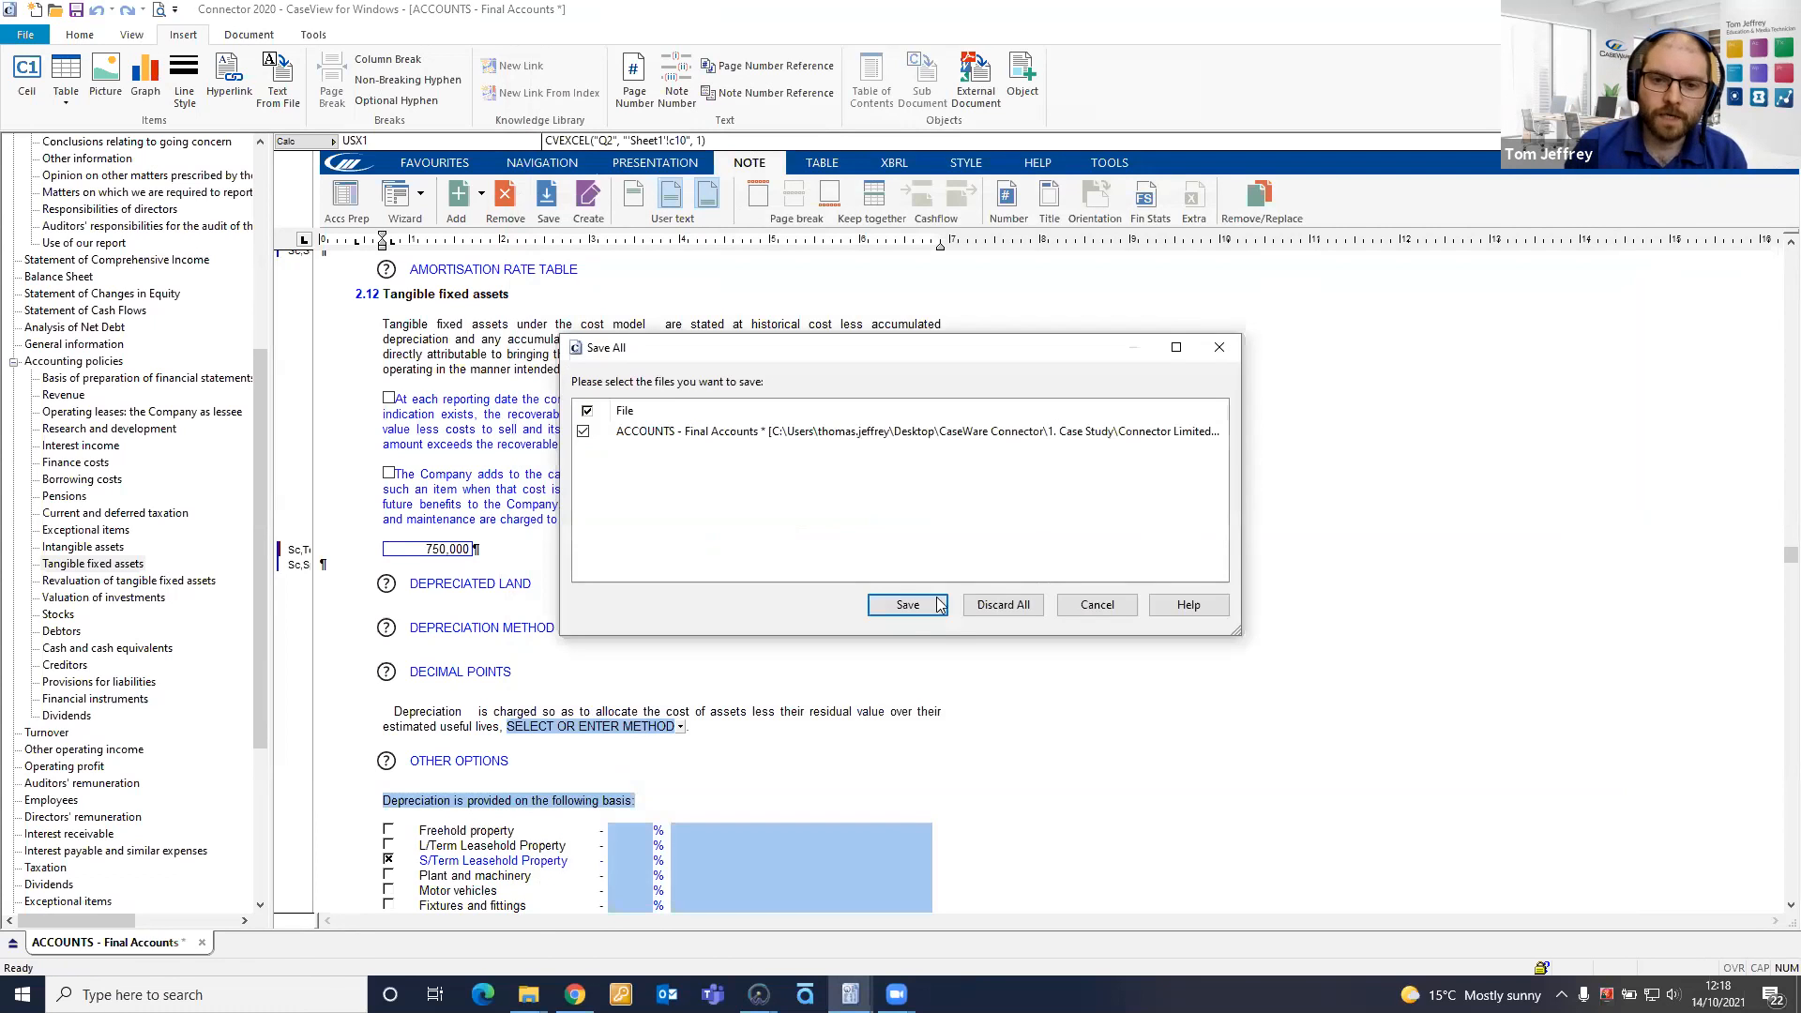
left_click(910, 596)
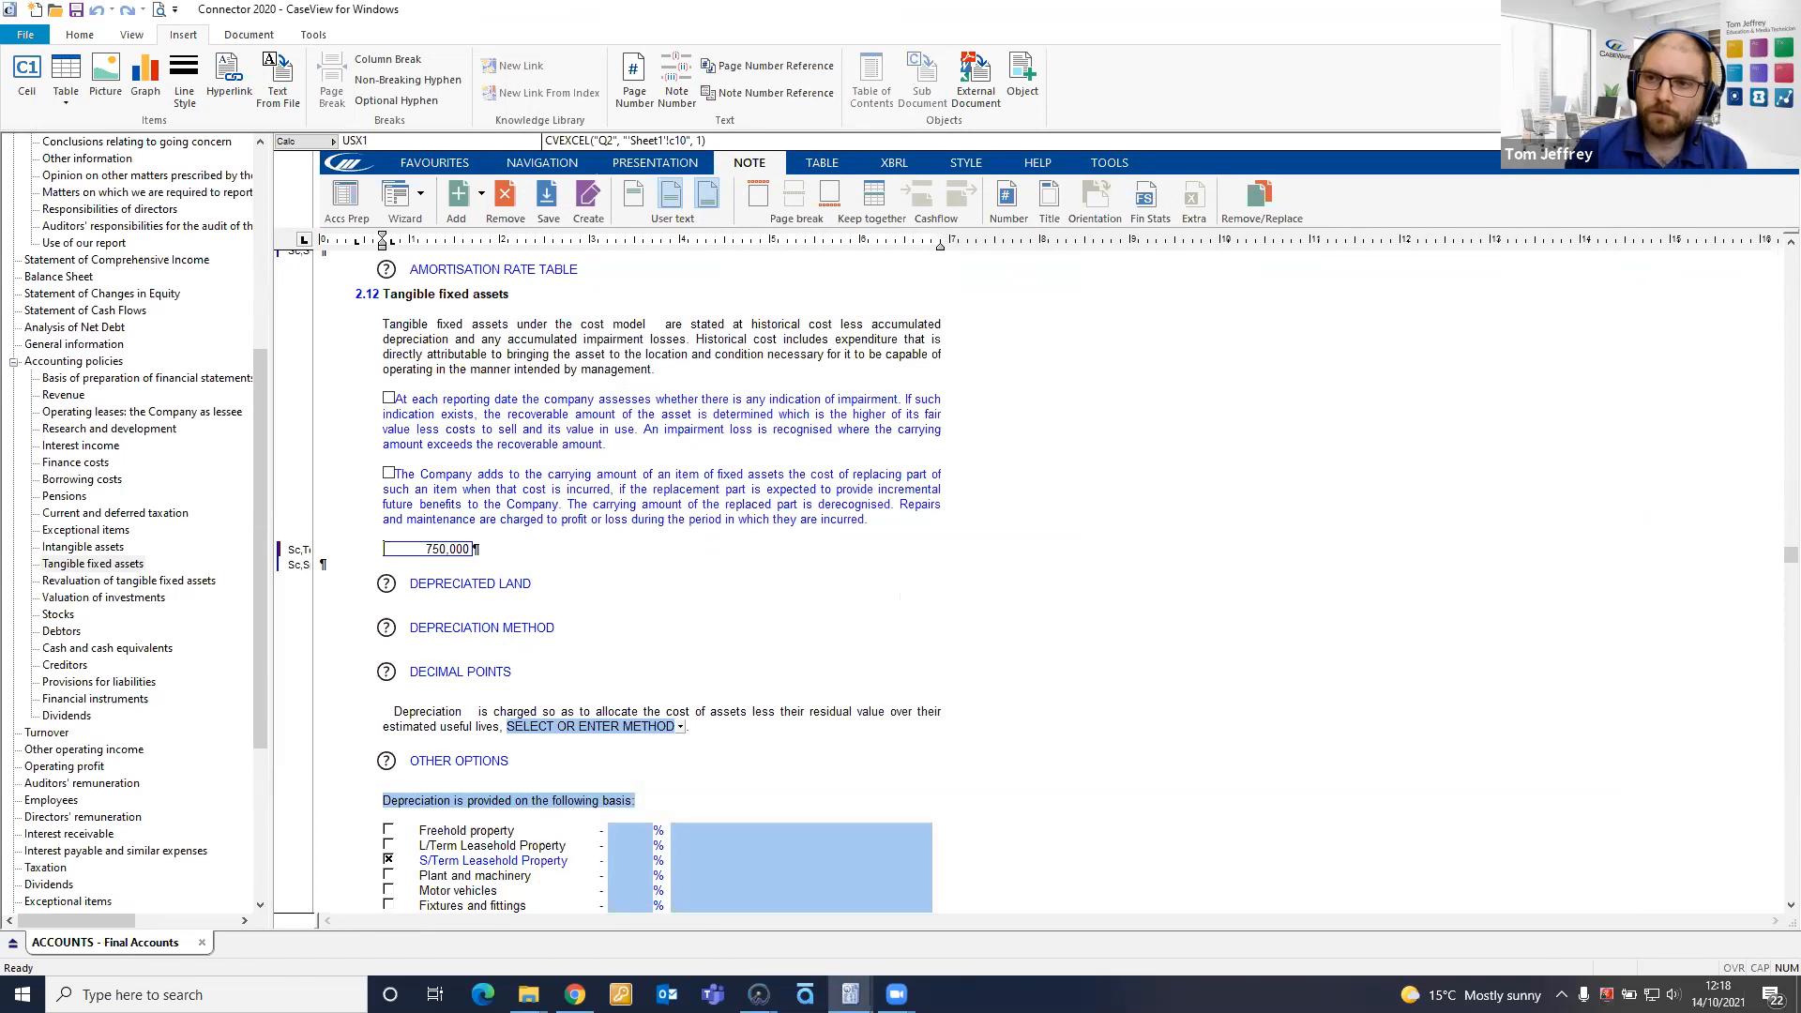
mouse_move(844, 990)
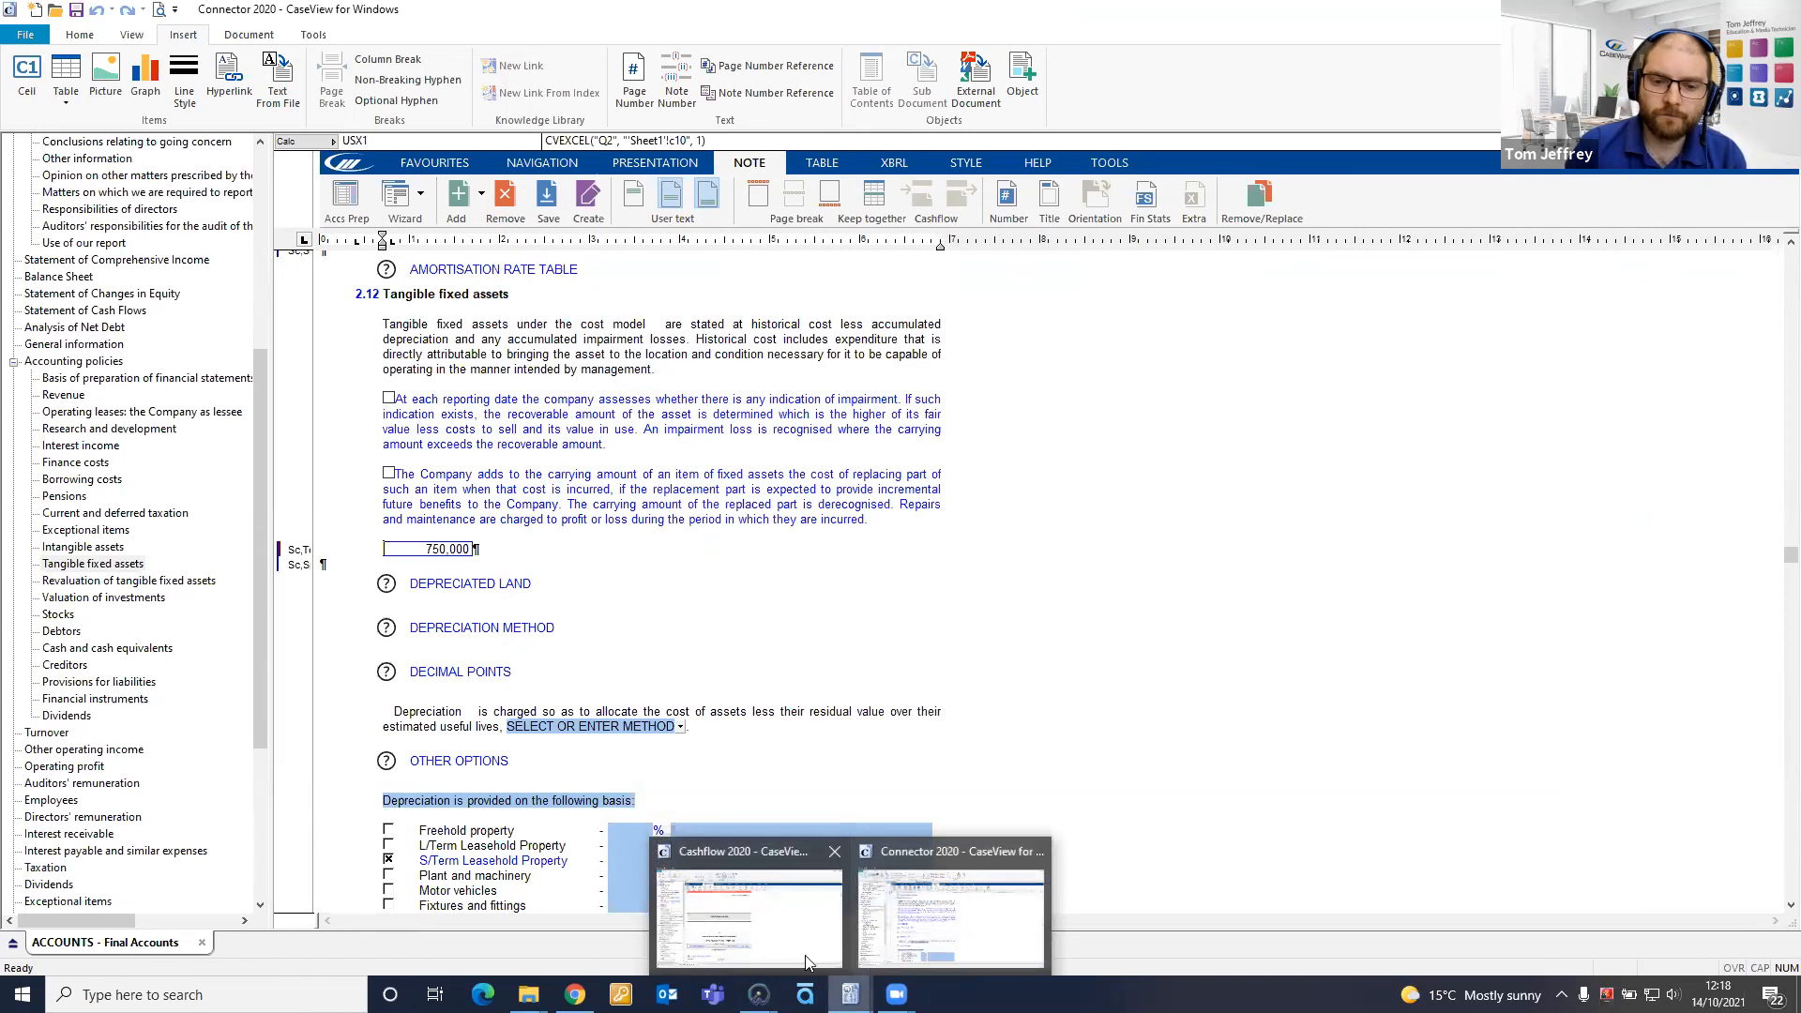
left_click(1032, 851)
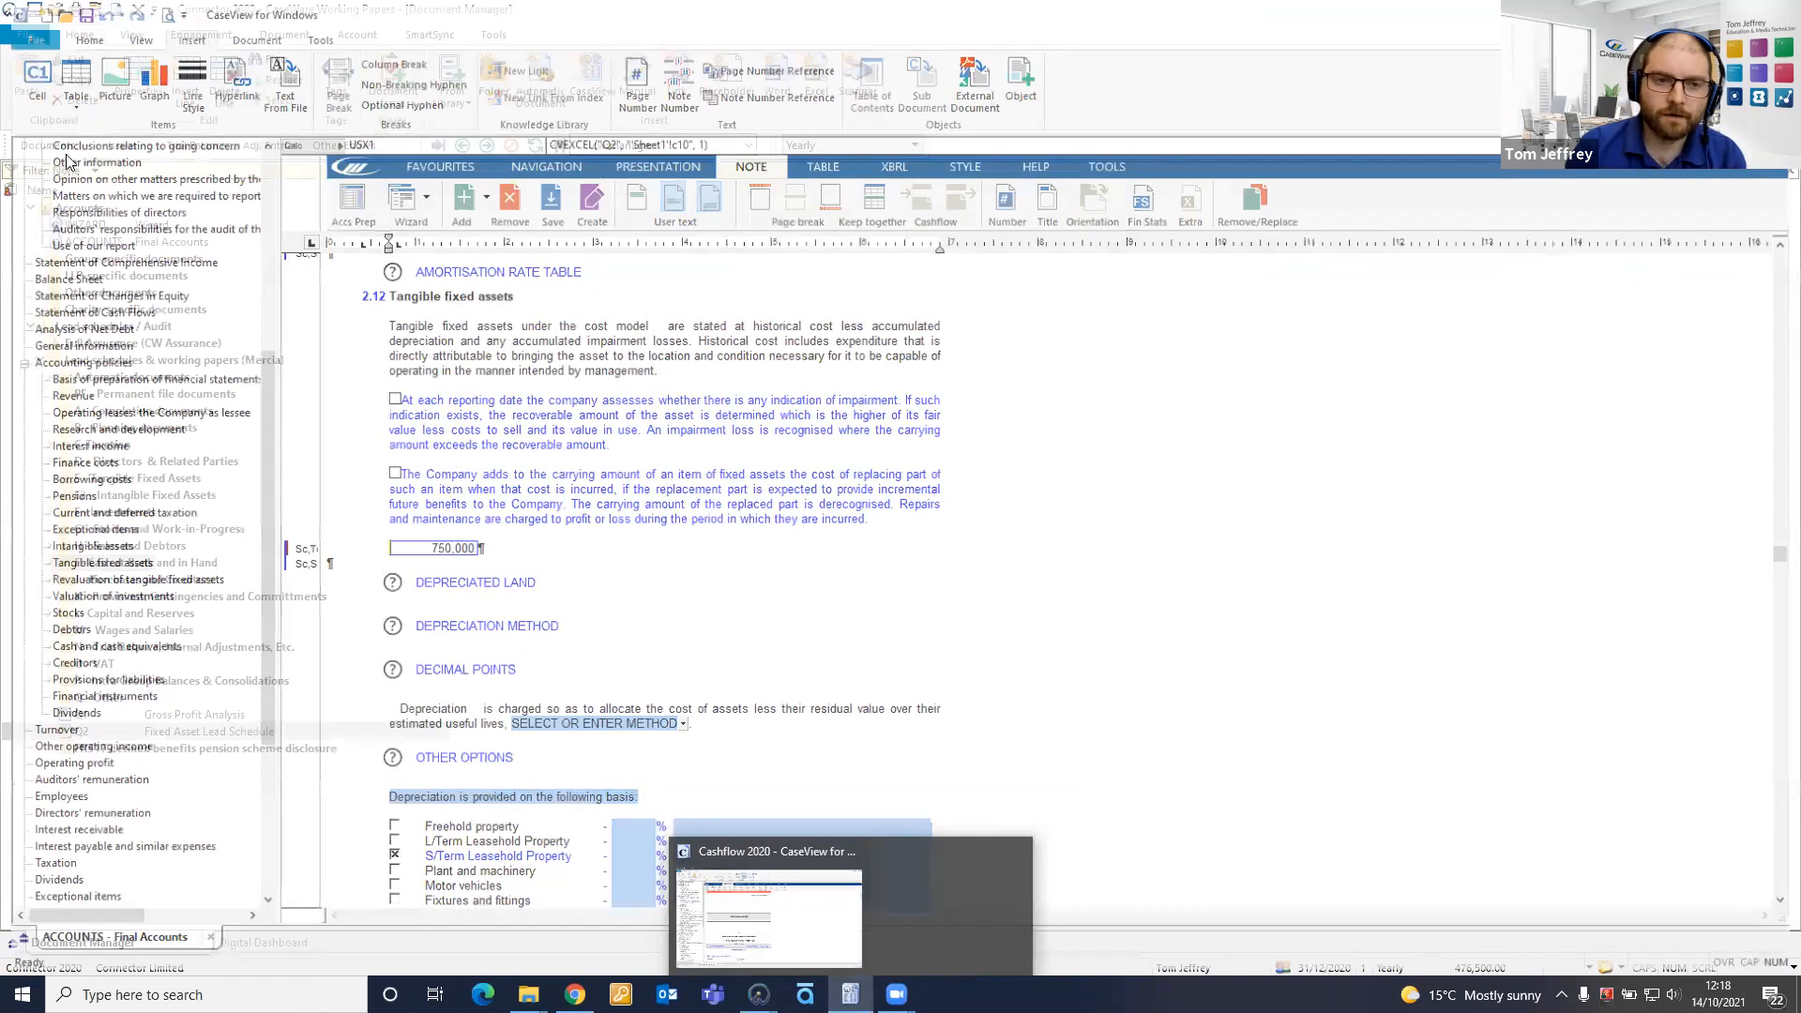
double_click(121, 242)
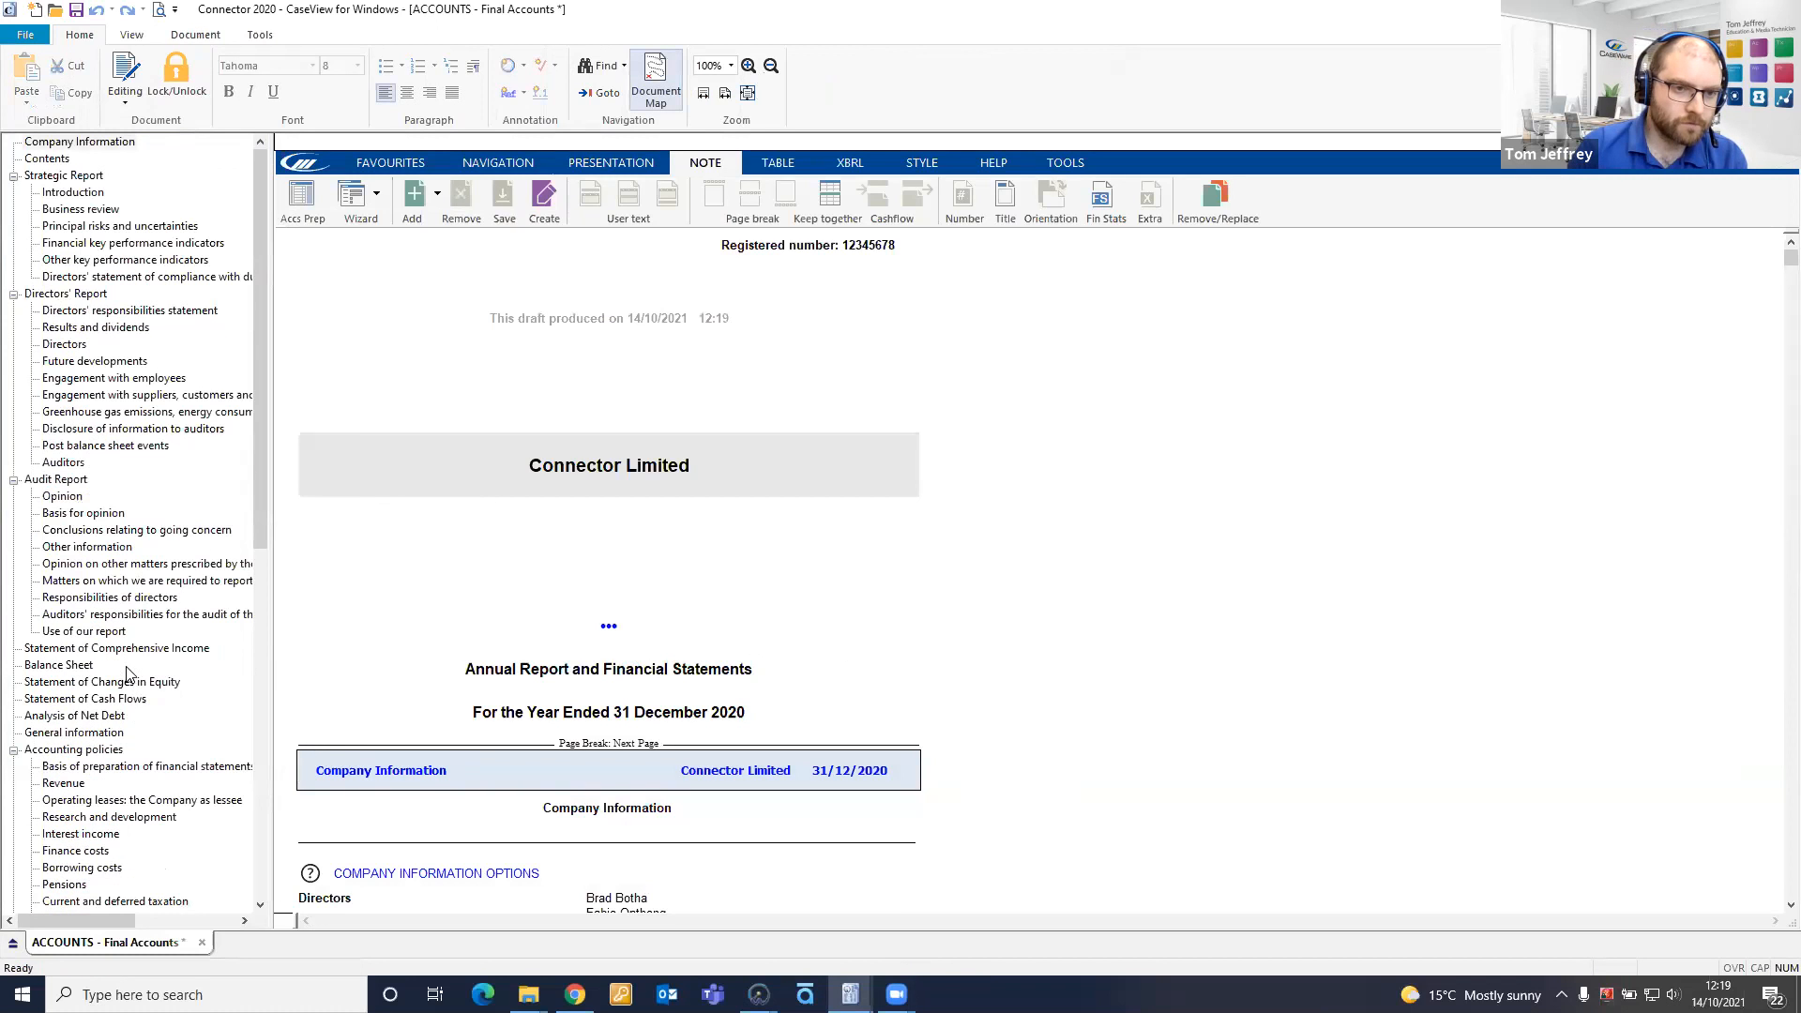
Go to the Tangible fixed assets accounting policy in the Final Accounts to check the linked Excel cell
scroll(189, 561, "down", 5)
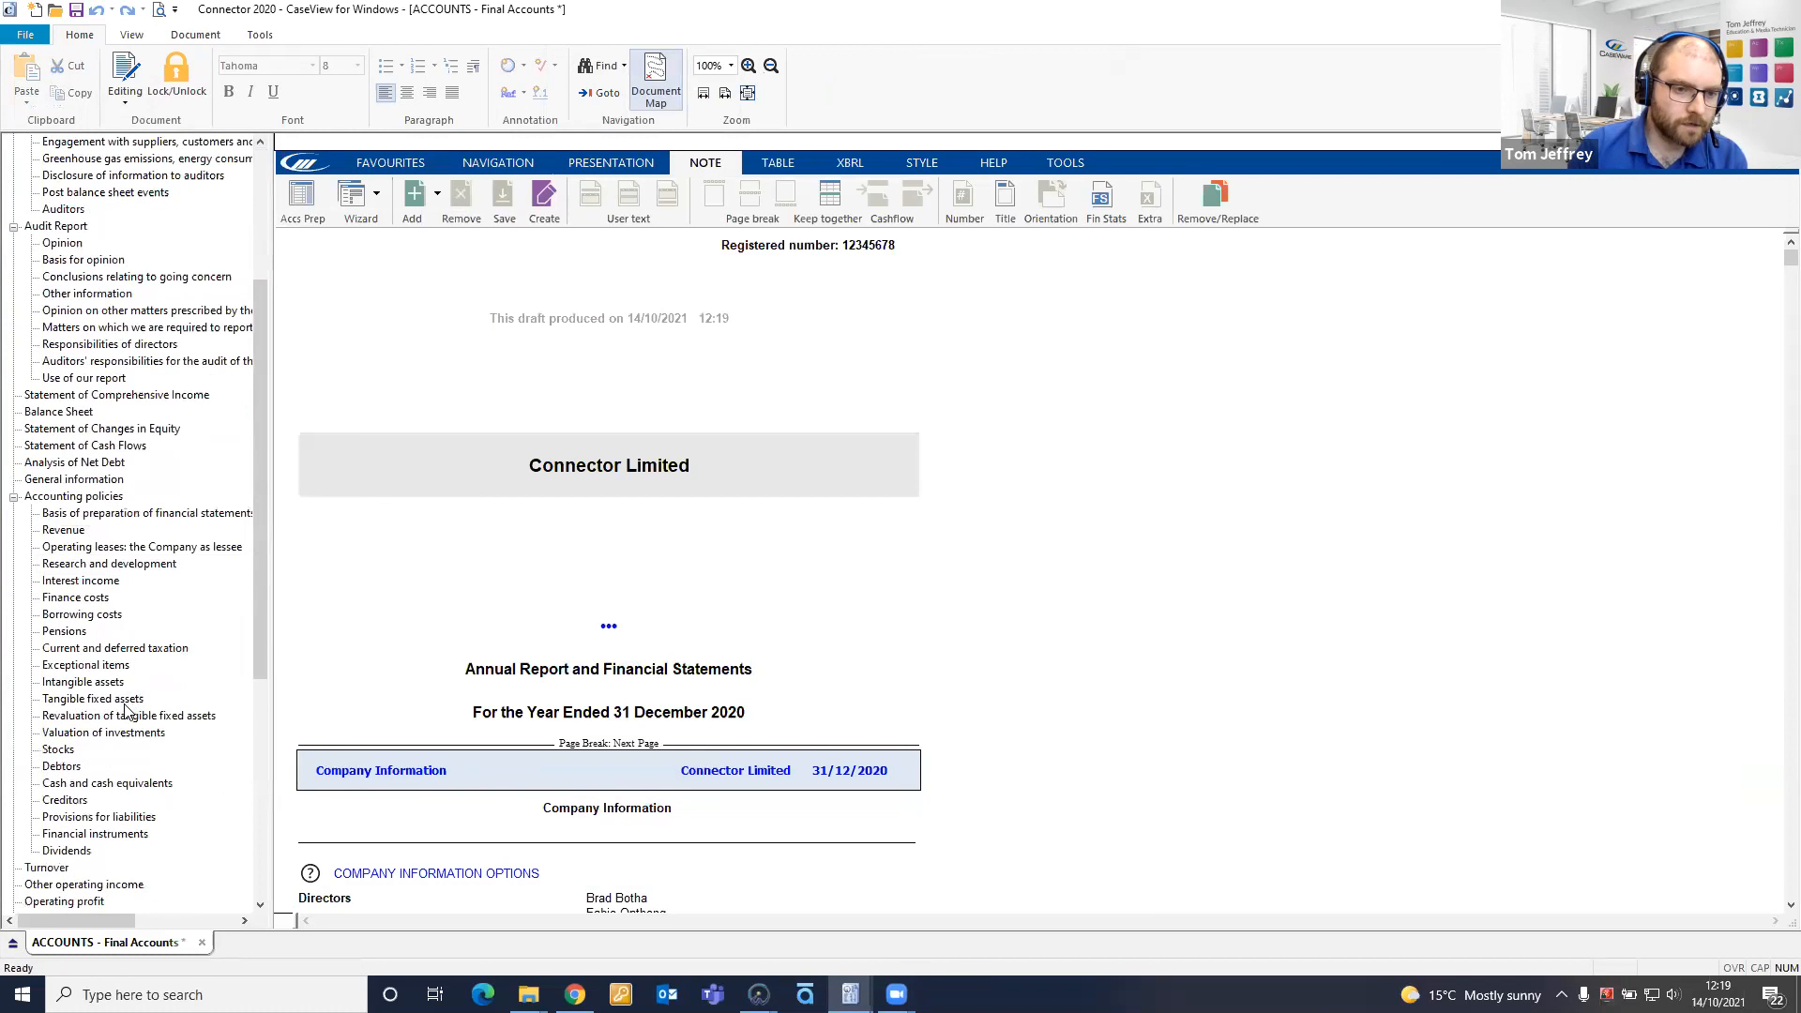
left_click(131, 700)
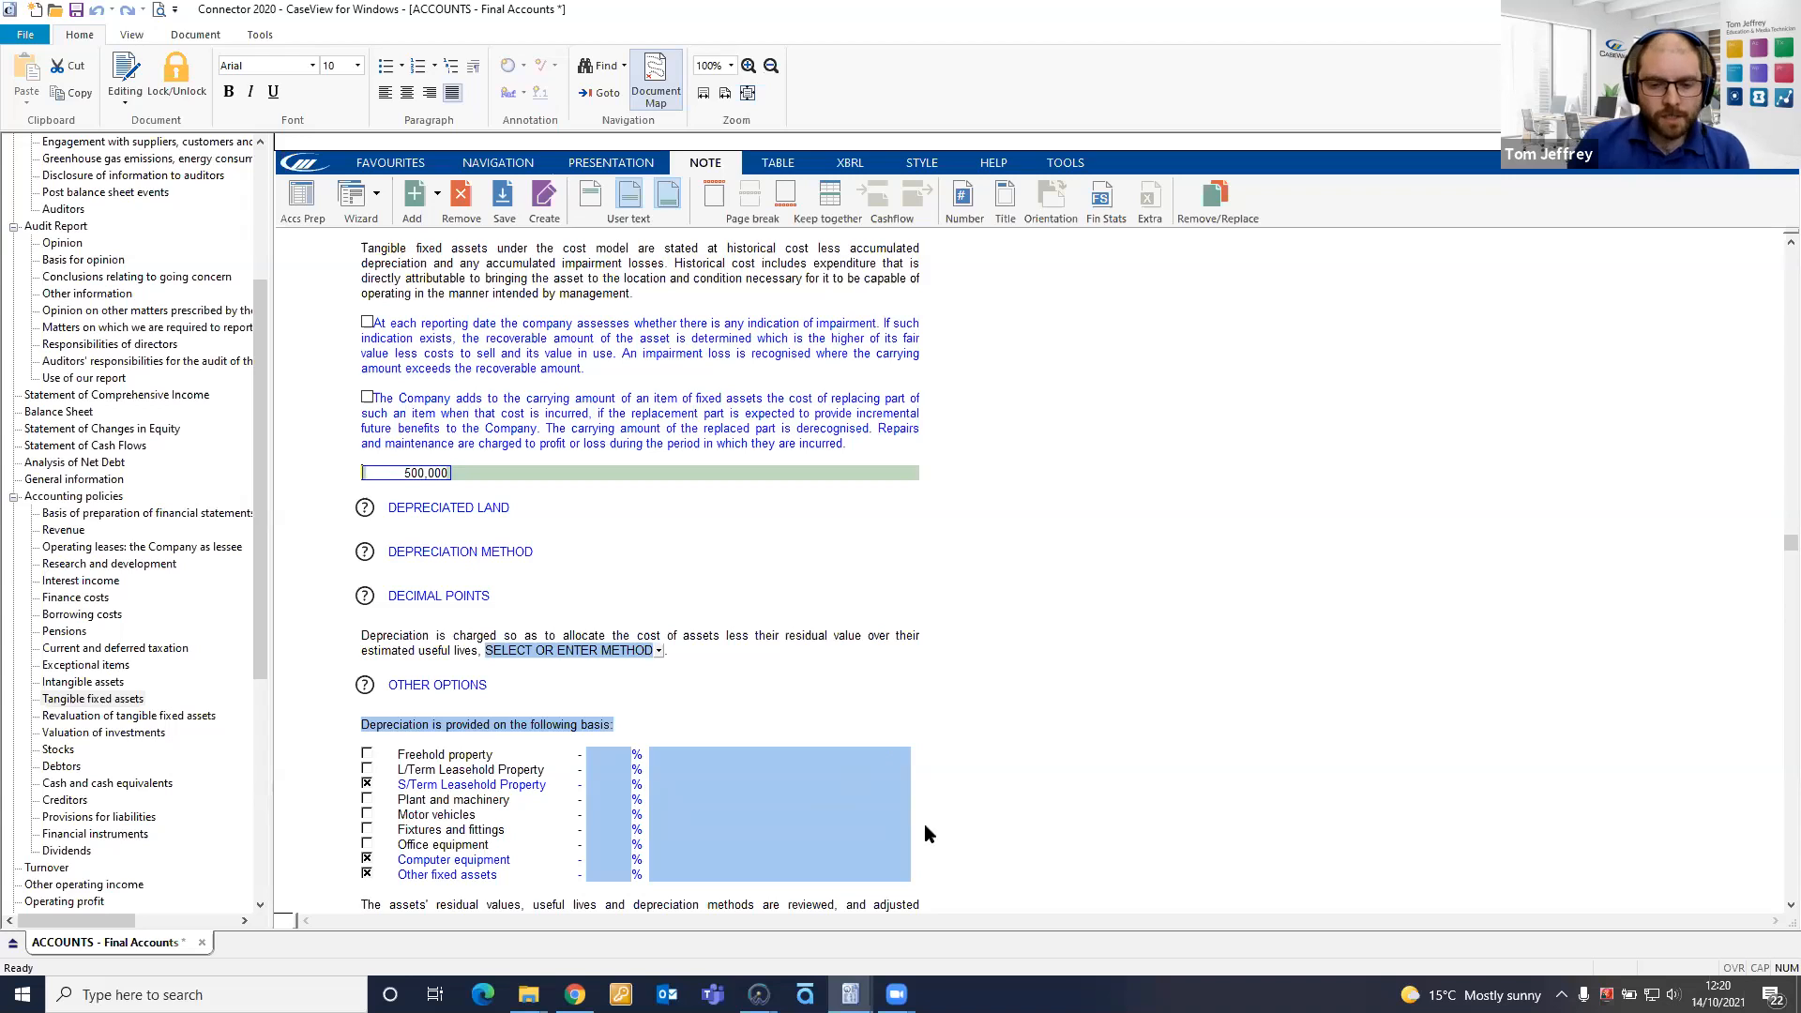
Switch to the Cashflow 2020 accounts in CaseView and review the Statement of Cash Flows
mouse_move(850, 995)
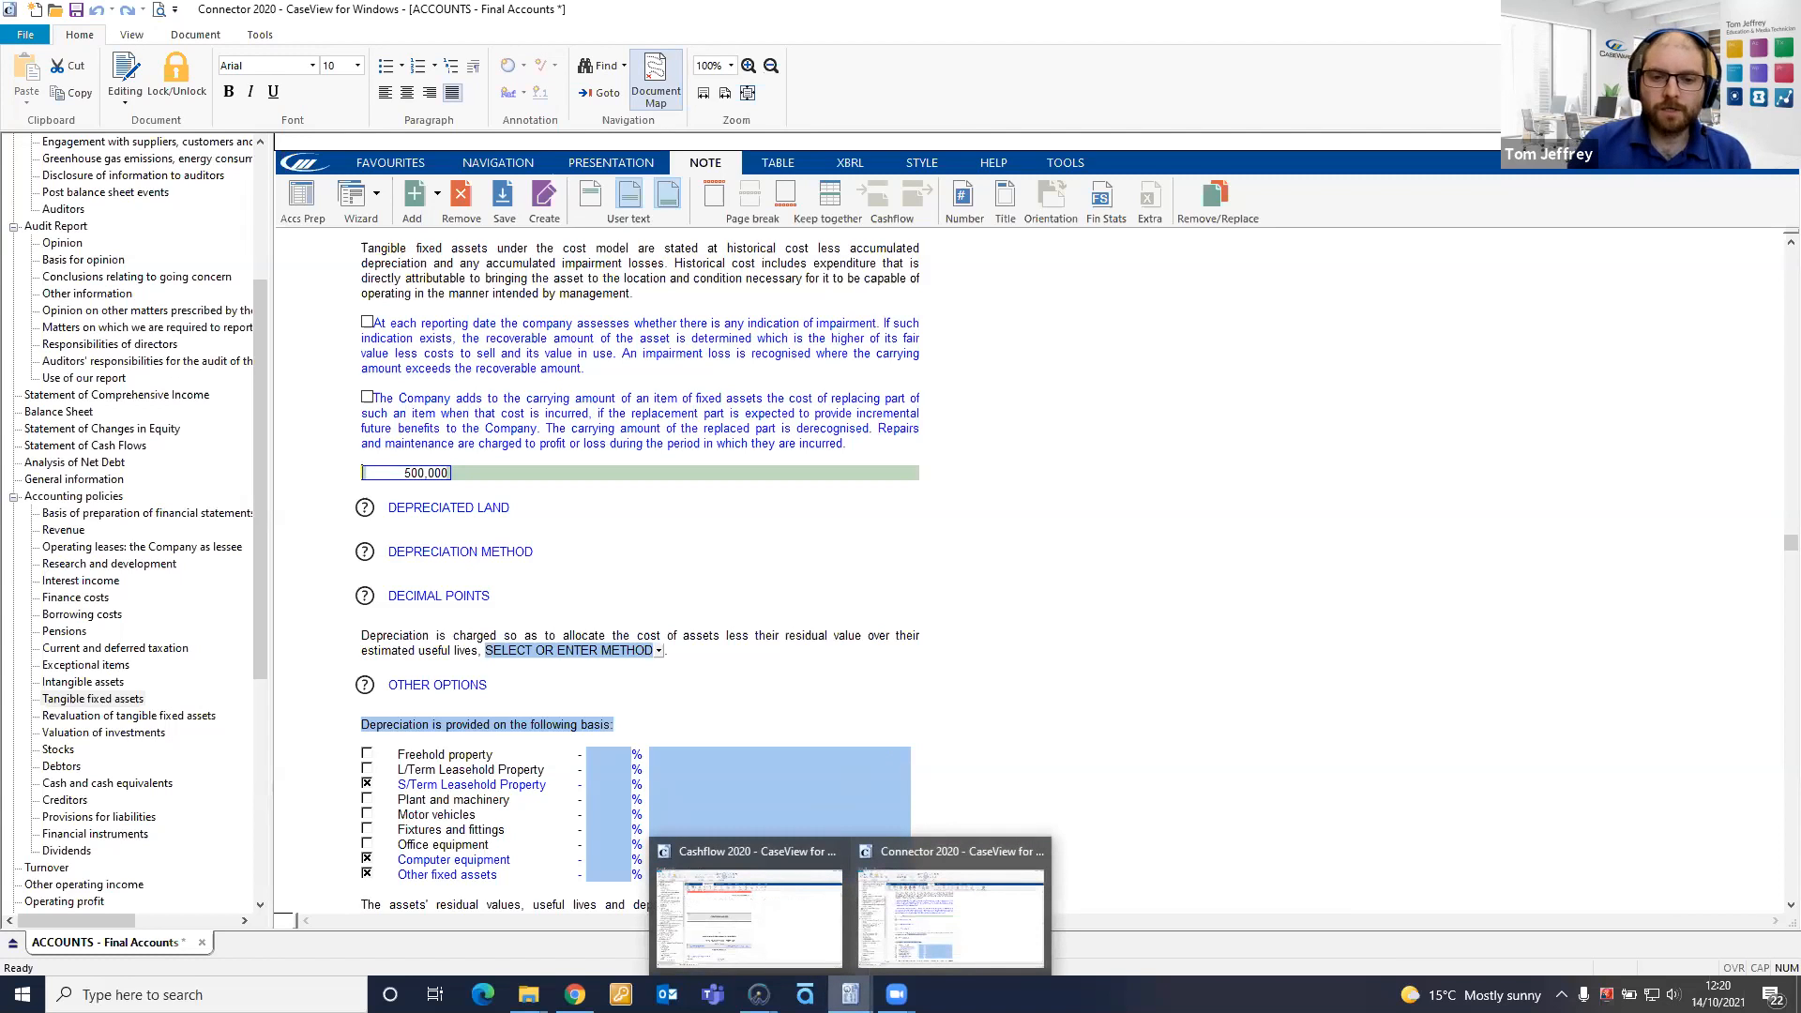
left_click(820, 949)
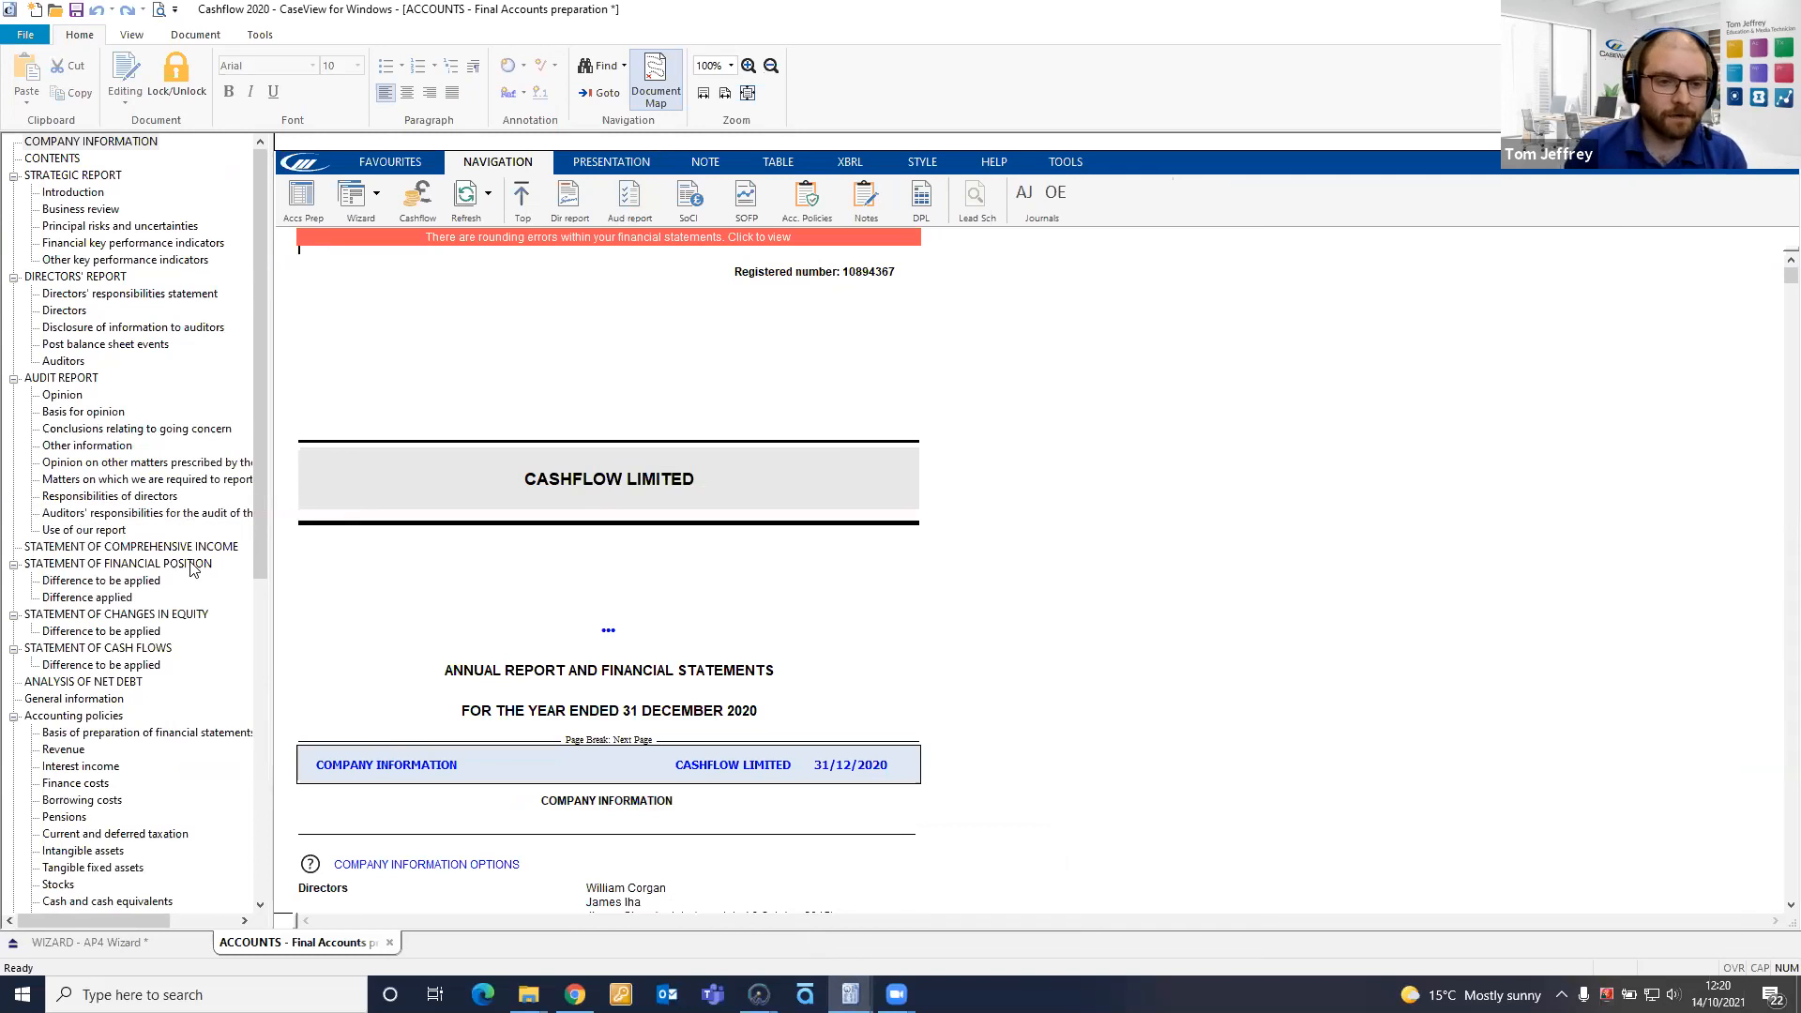
left_click(158, 648)
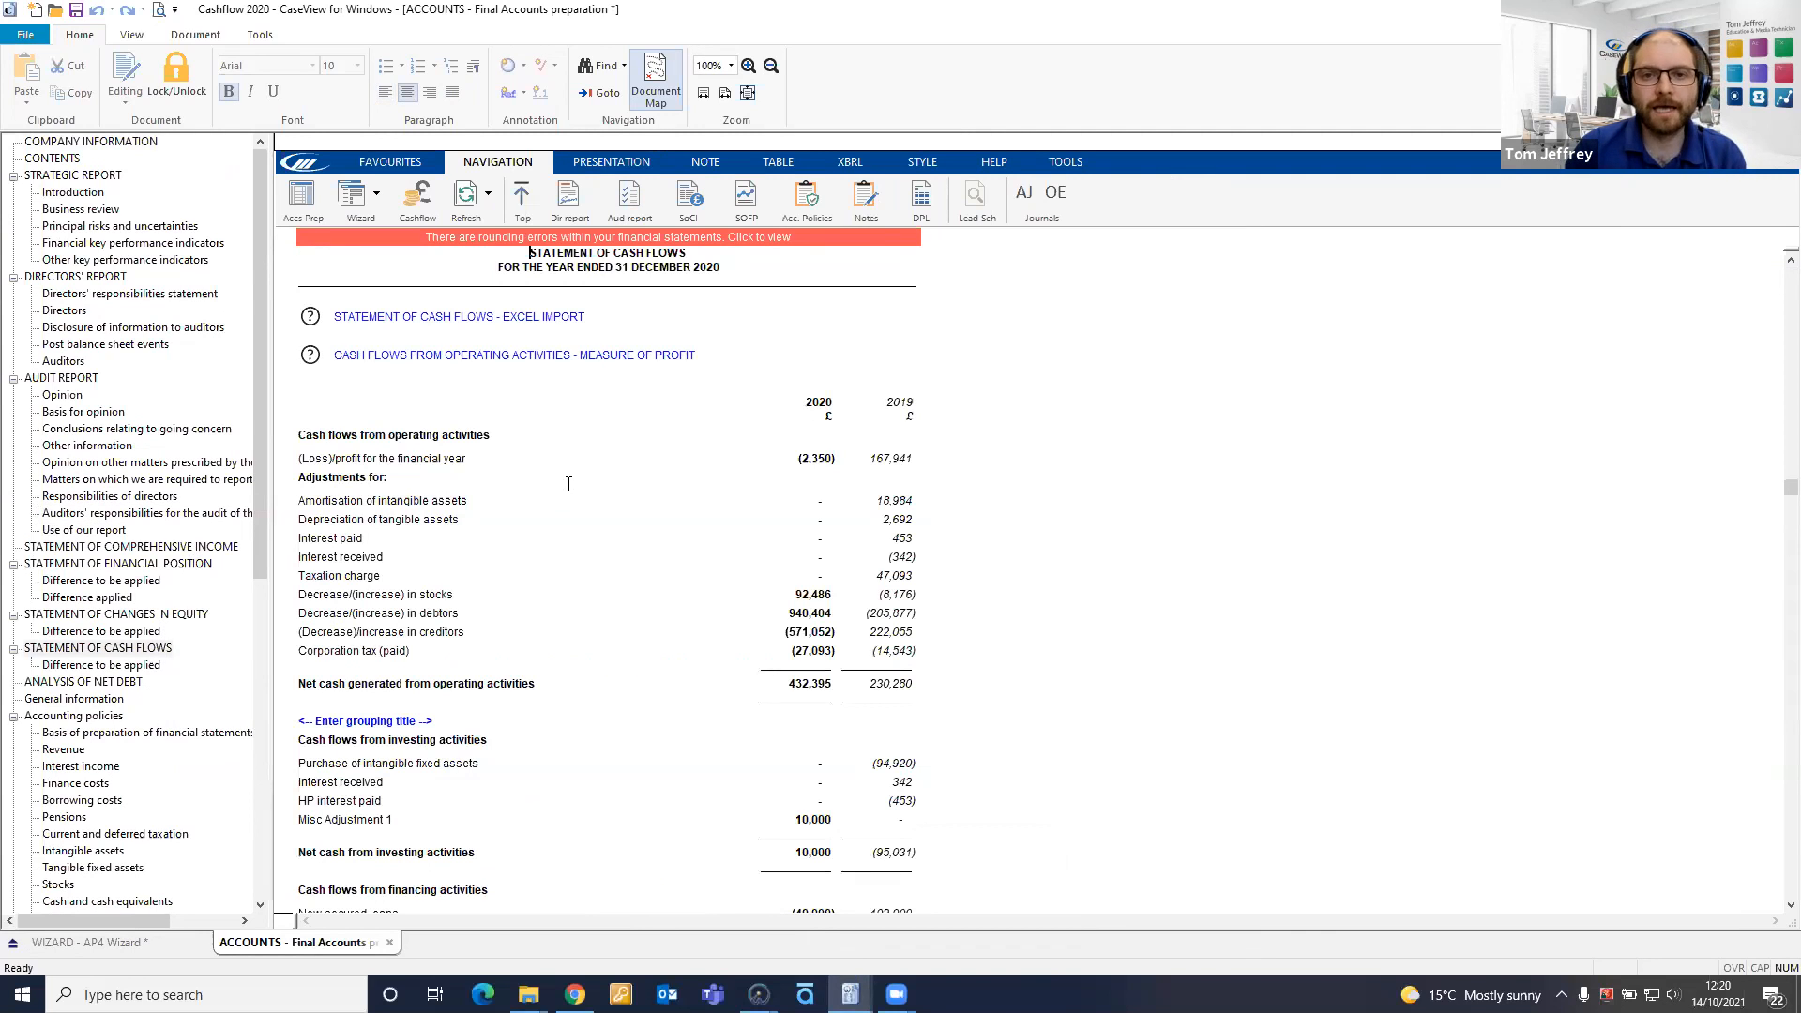
scroll(568, 484, "down", 9)
scroll(647, 508, "up", 10)
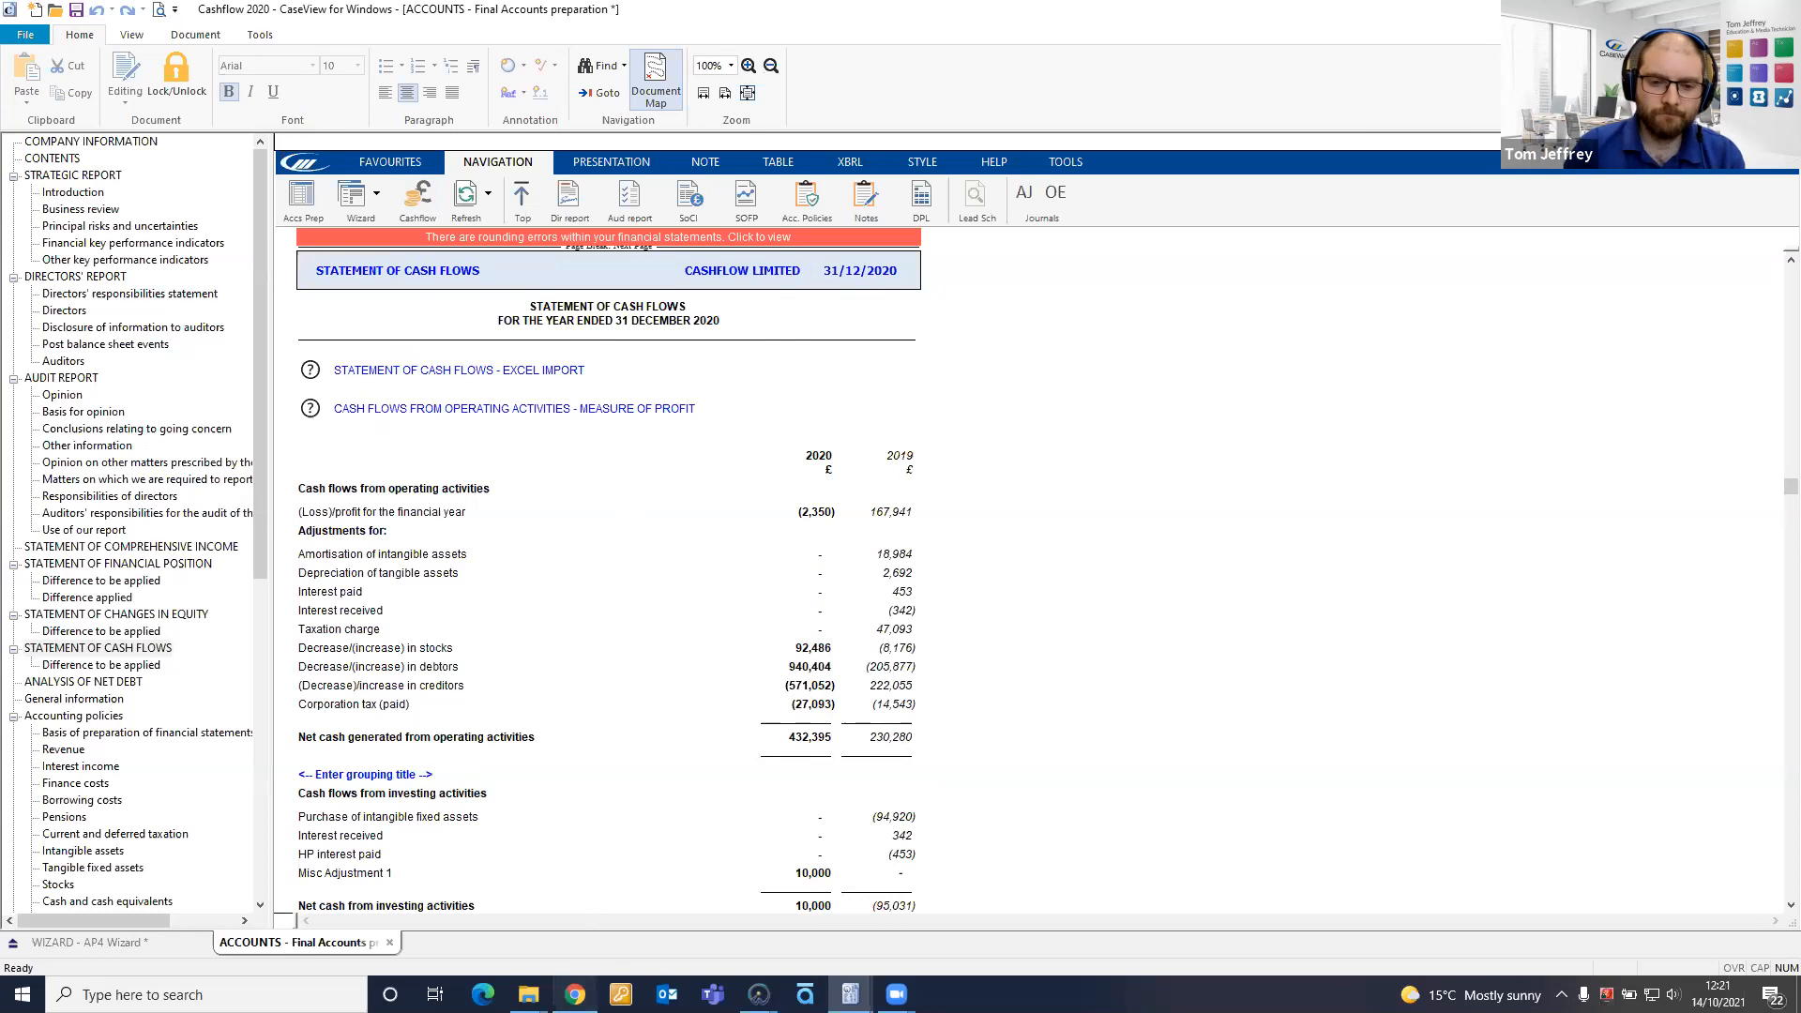
Switch to the CaseWare UK KnowledgeBase in Chrome and try to search it for "cashflow excel link"
left_click(574, 994)
left_click(374, 19)
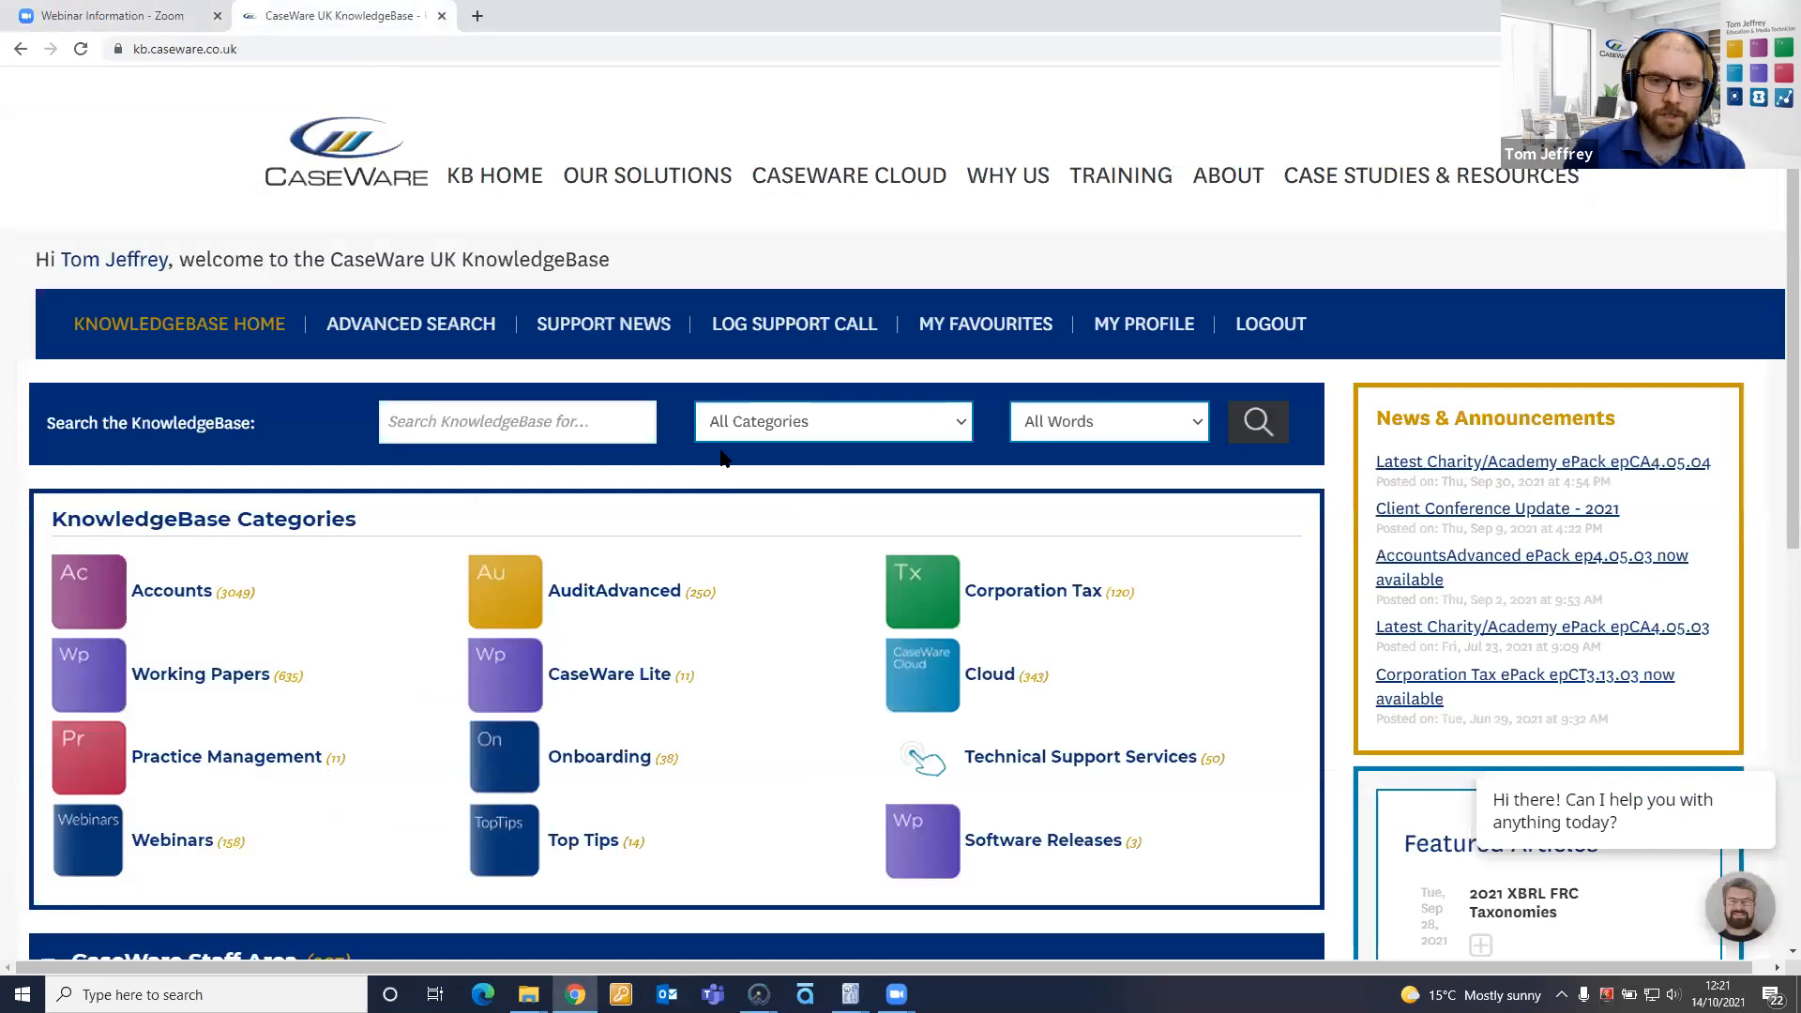
left_click(613, 420)
type("cas")
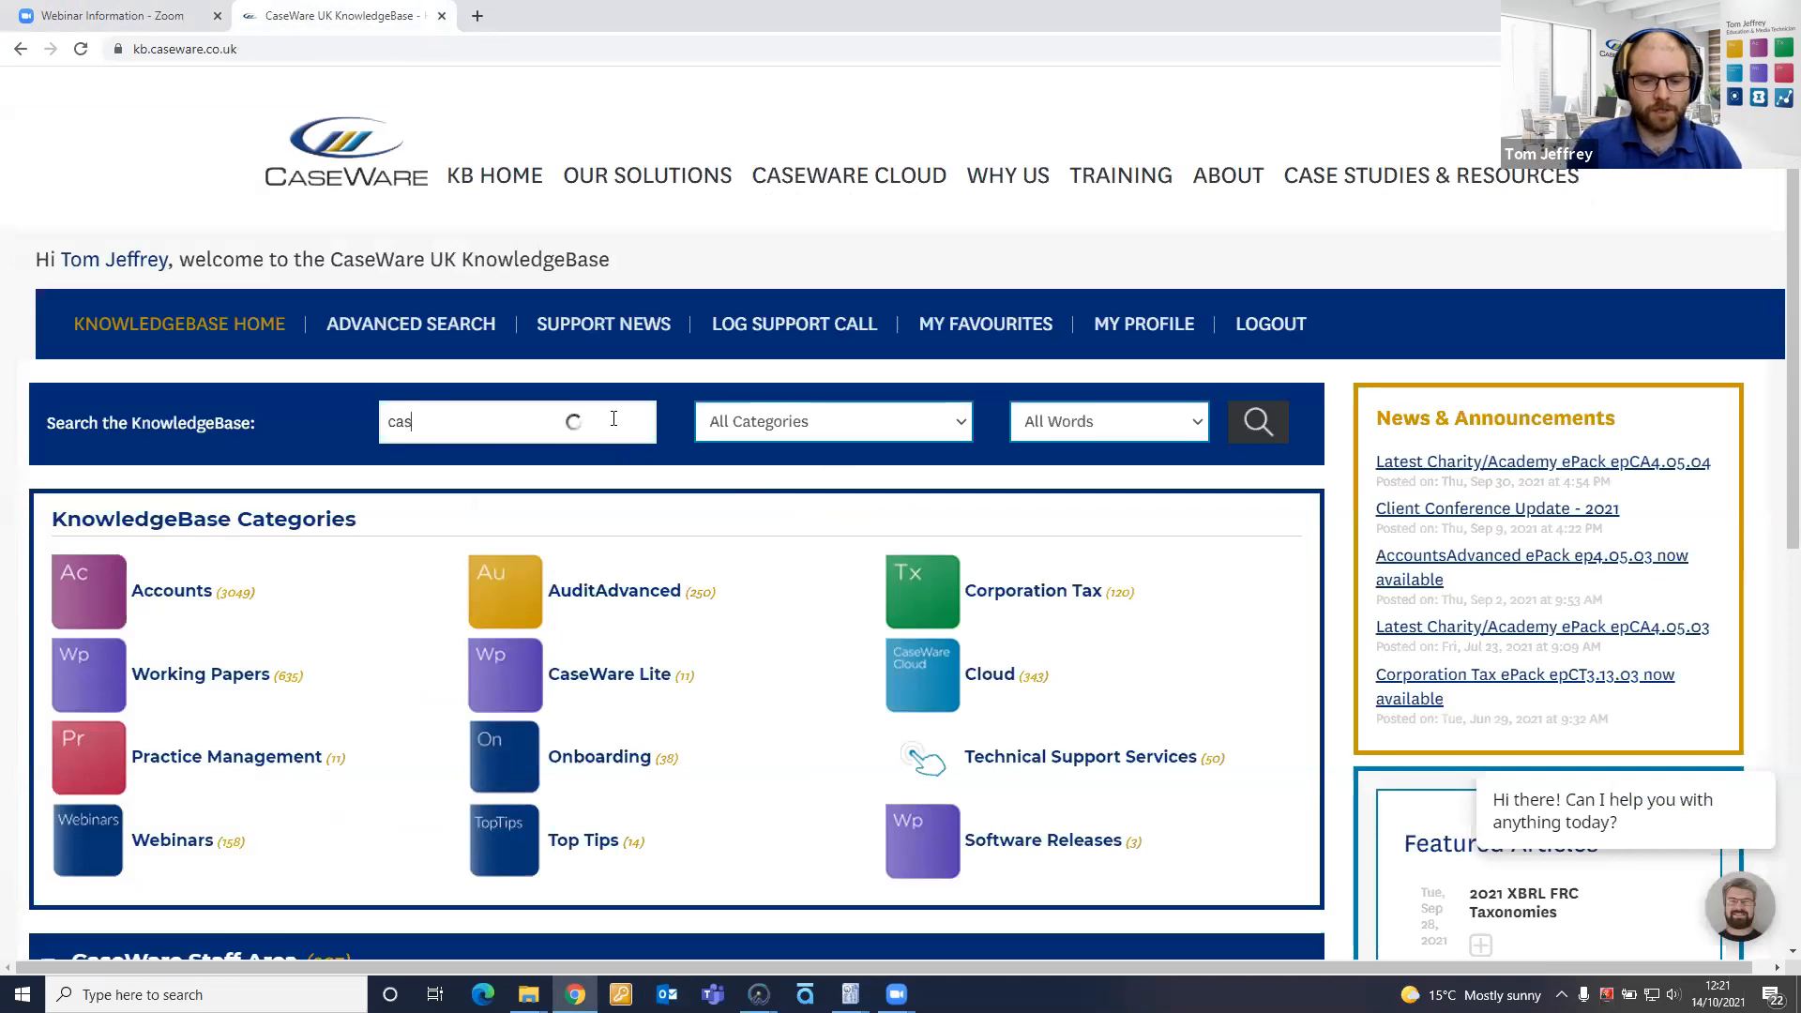
type("hflow e")
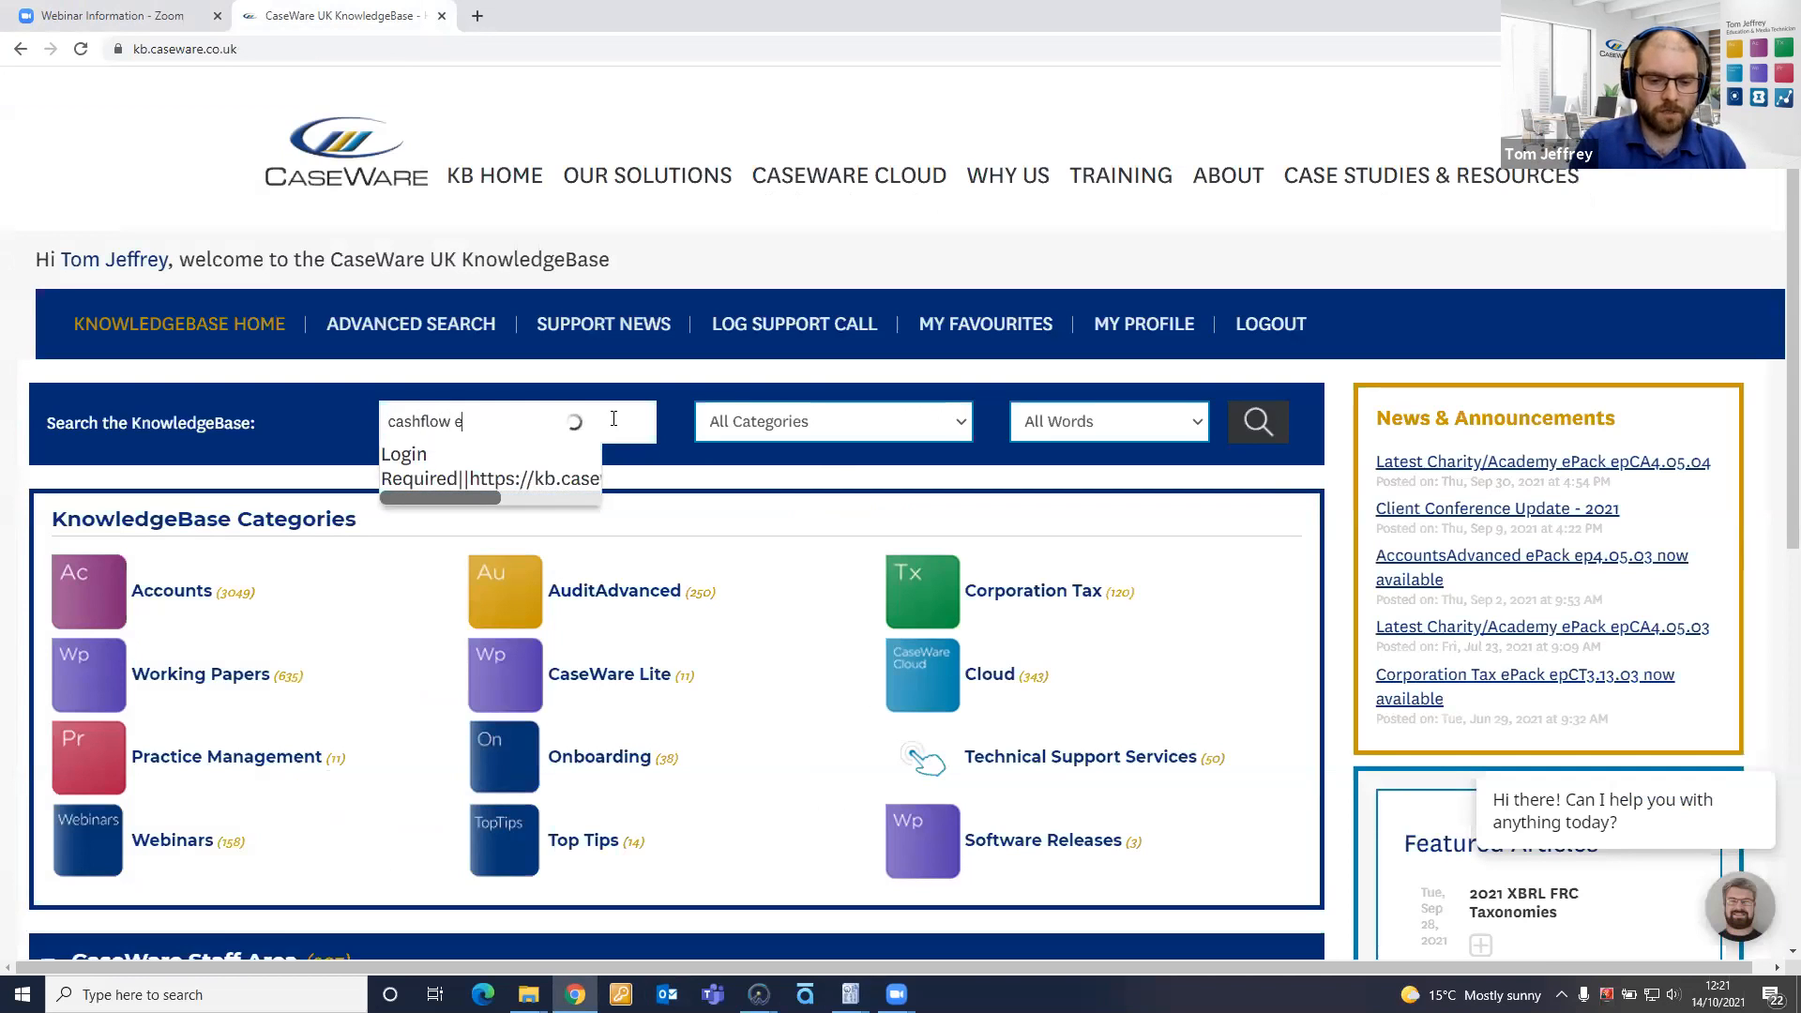
type("xcel link")
key("Return")
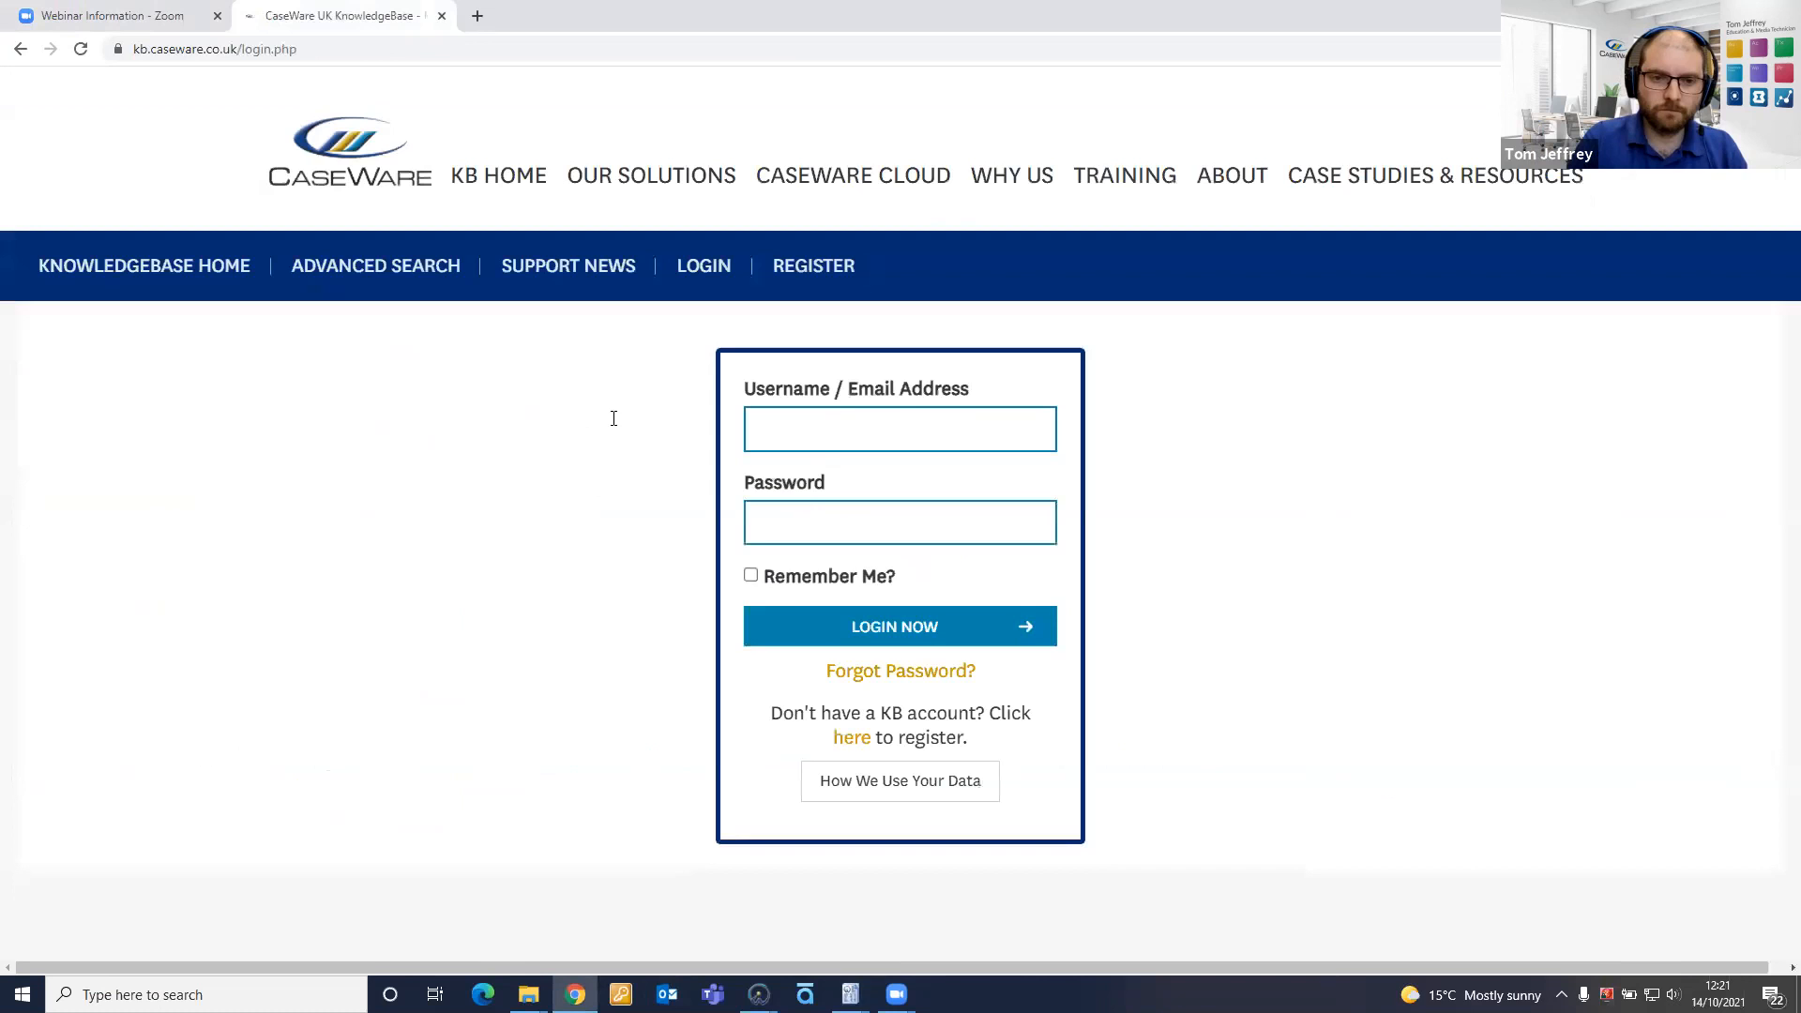
Log in to the KnowledgeBase with the saved e-mail address and the account password
left_click(858, 419)
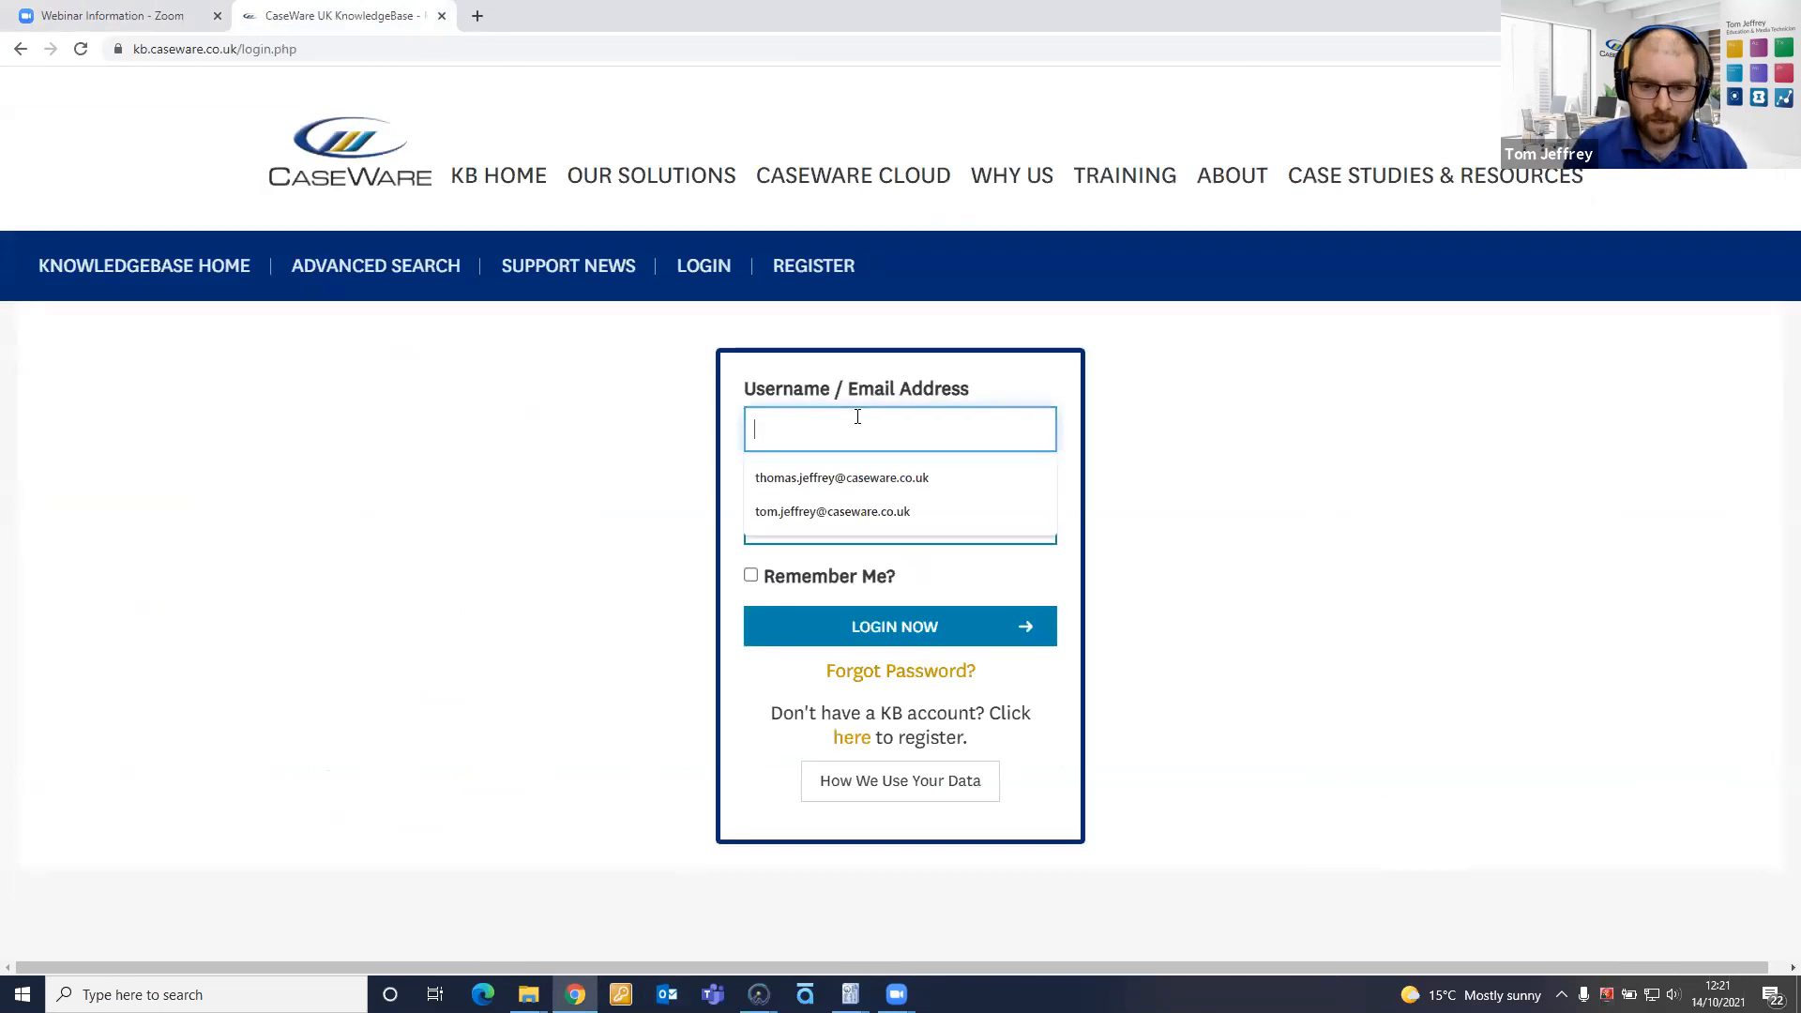
left_click(857, 477)
left_click(864, 523)
type("••")
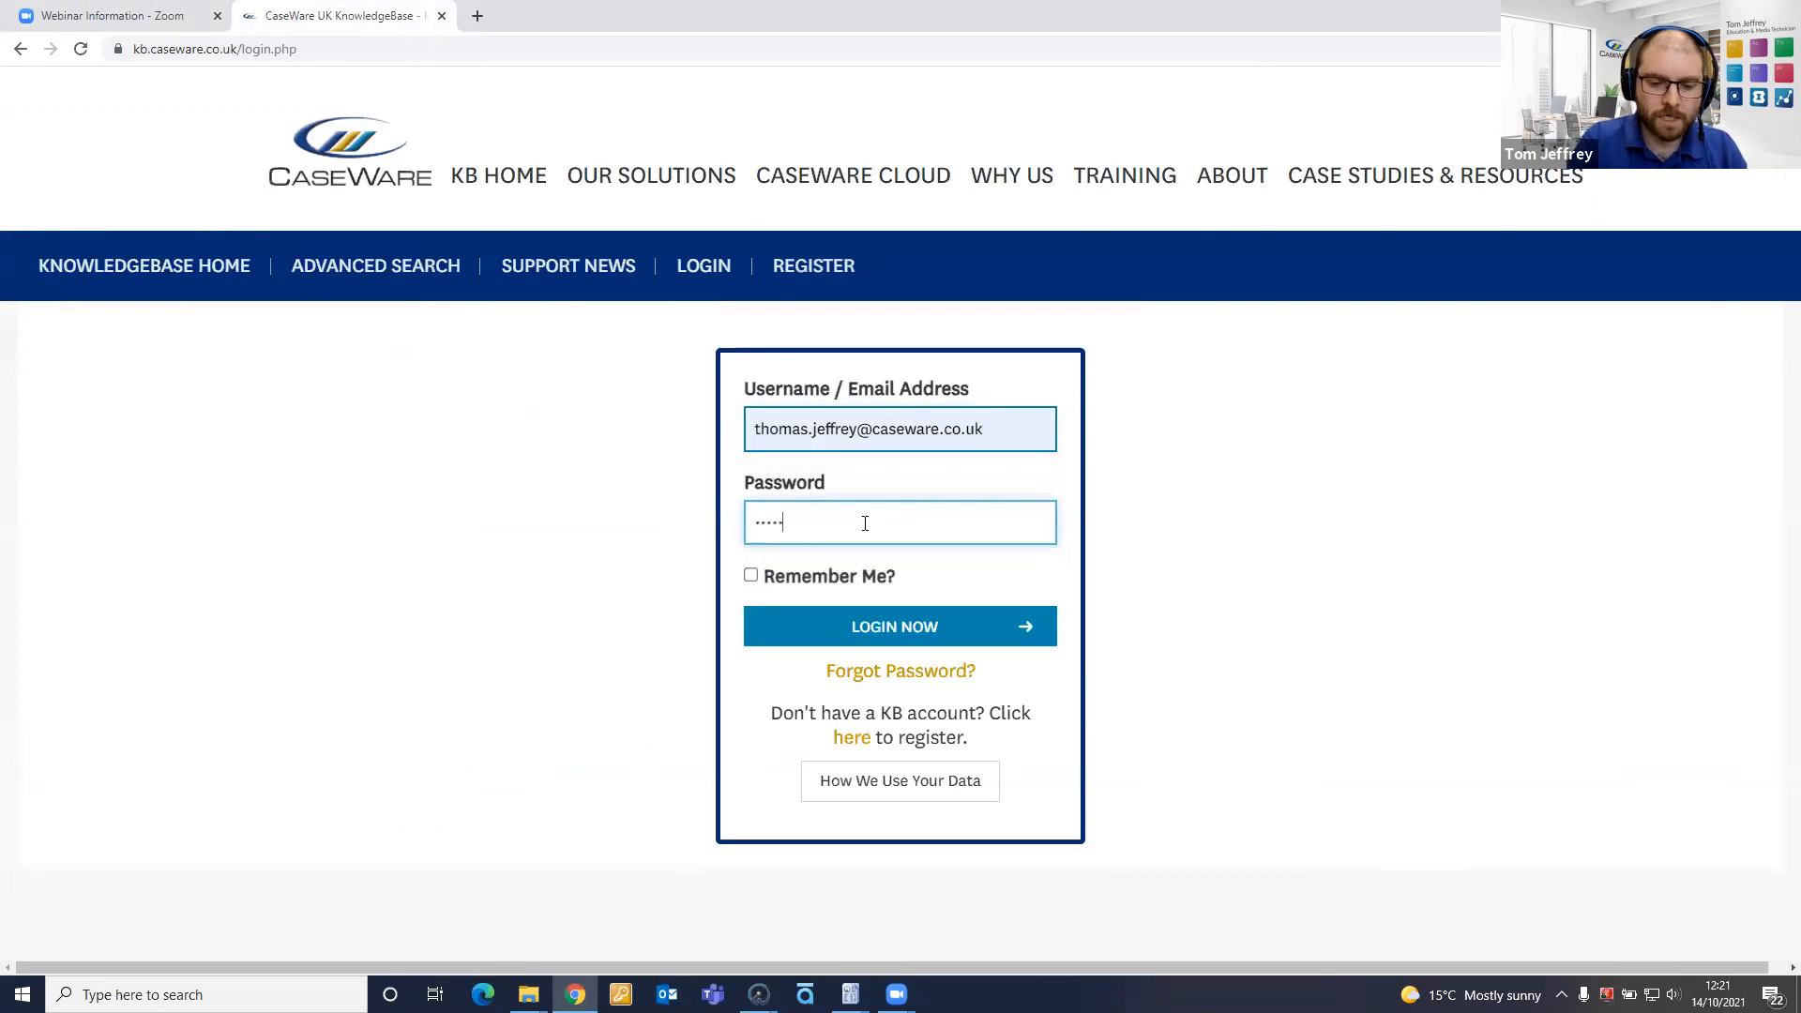
type("•••••••")
key("Return")
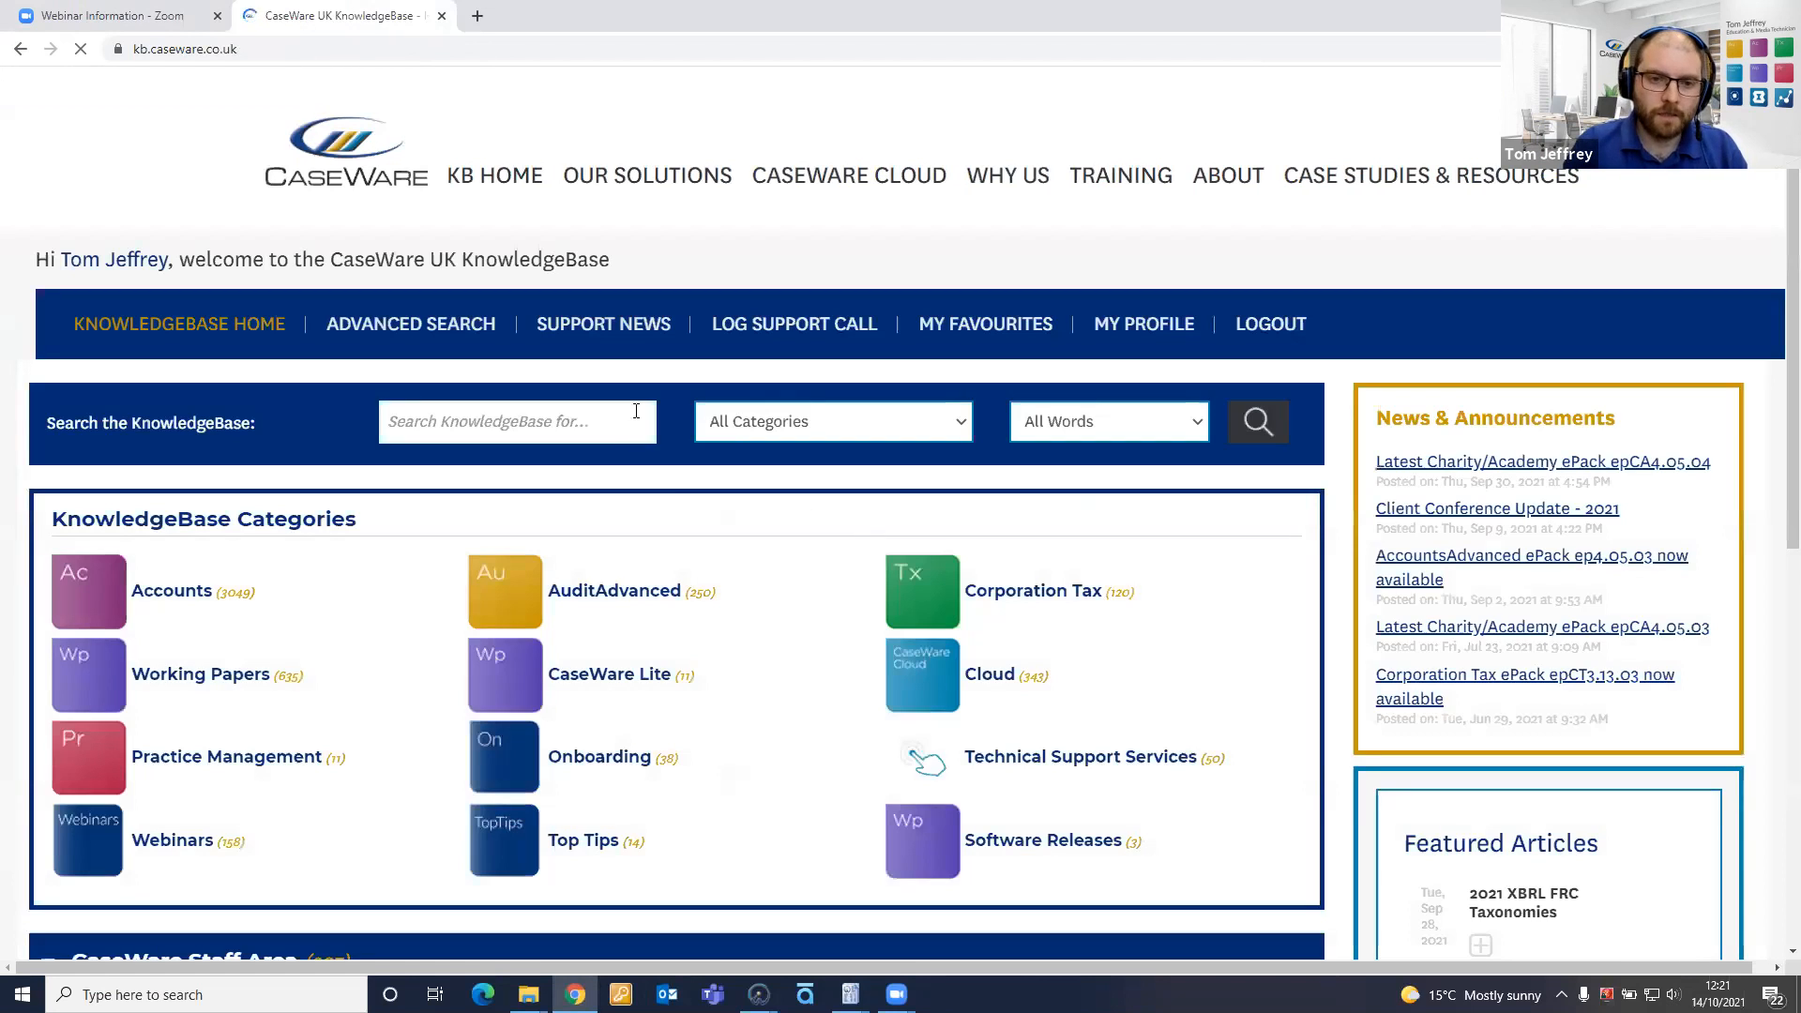
Find the "Cashflow Excel Link - Download" article by searching for "cashflow excel link", and download its Excel document
type("cashflow e")
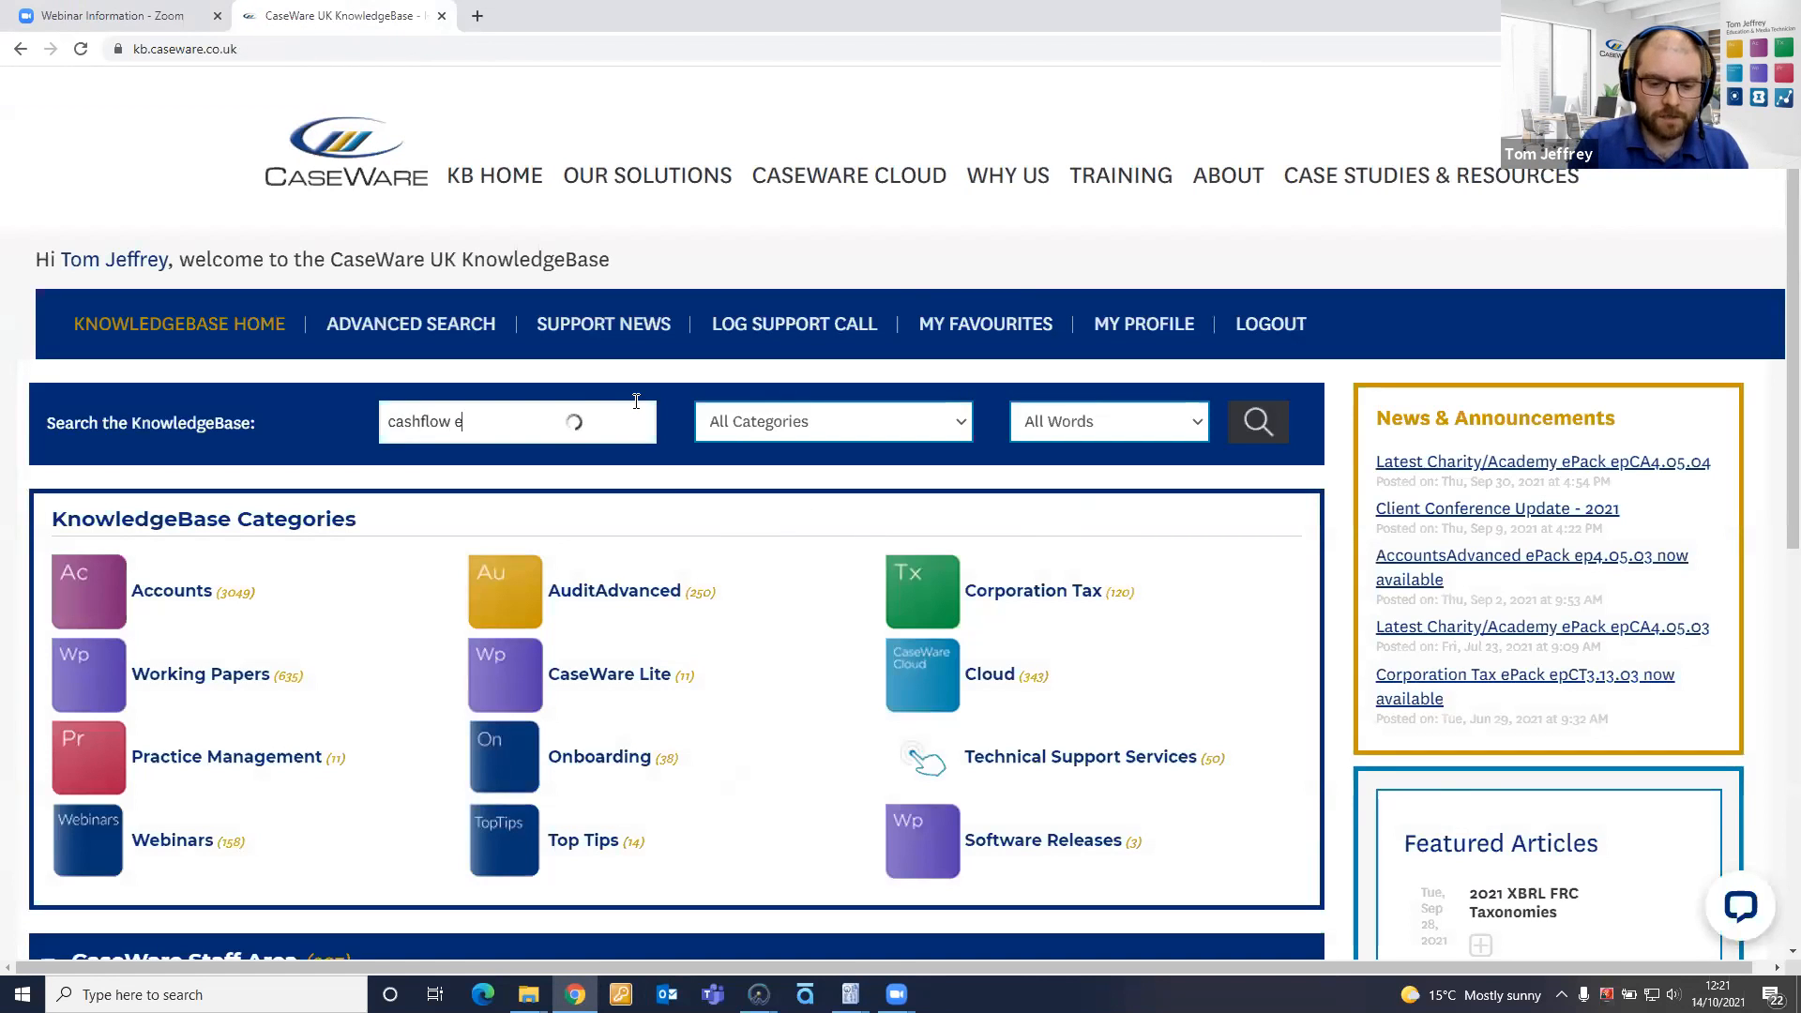
type("xcel link")
key("Return")
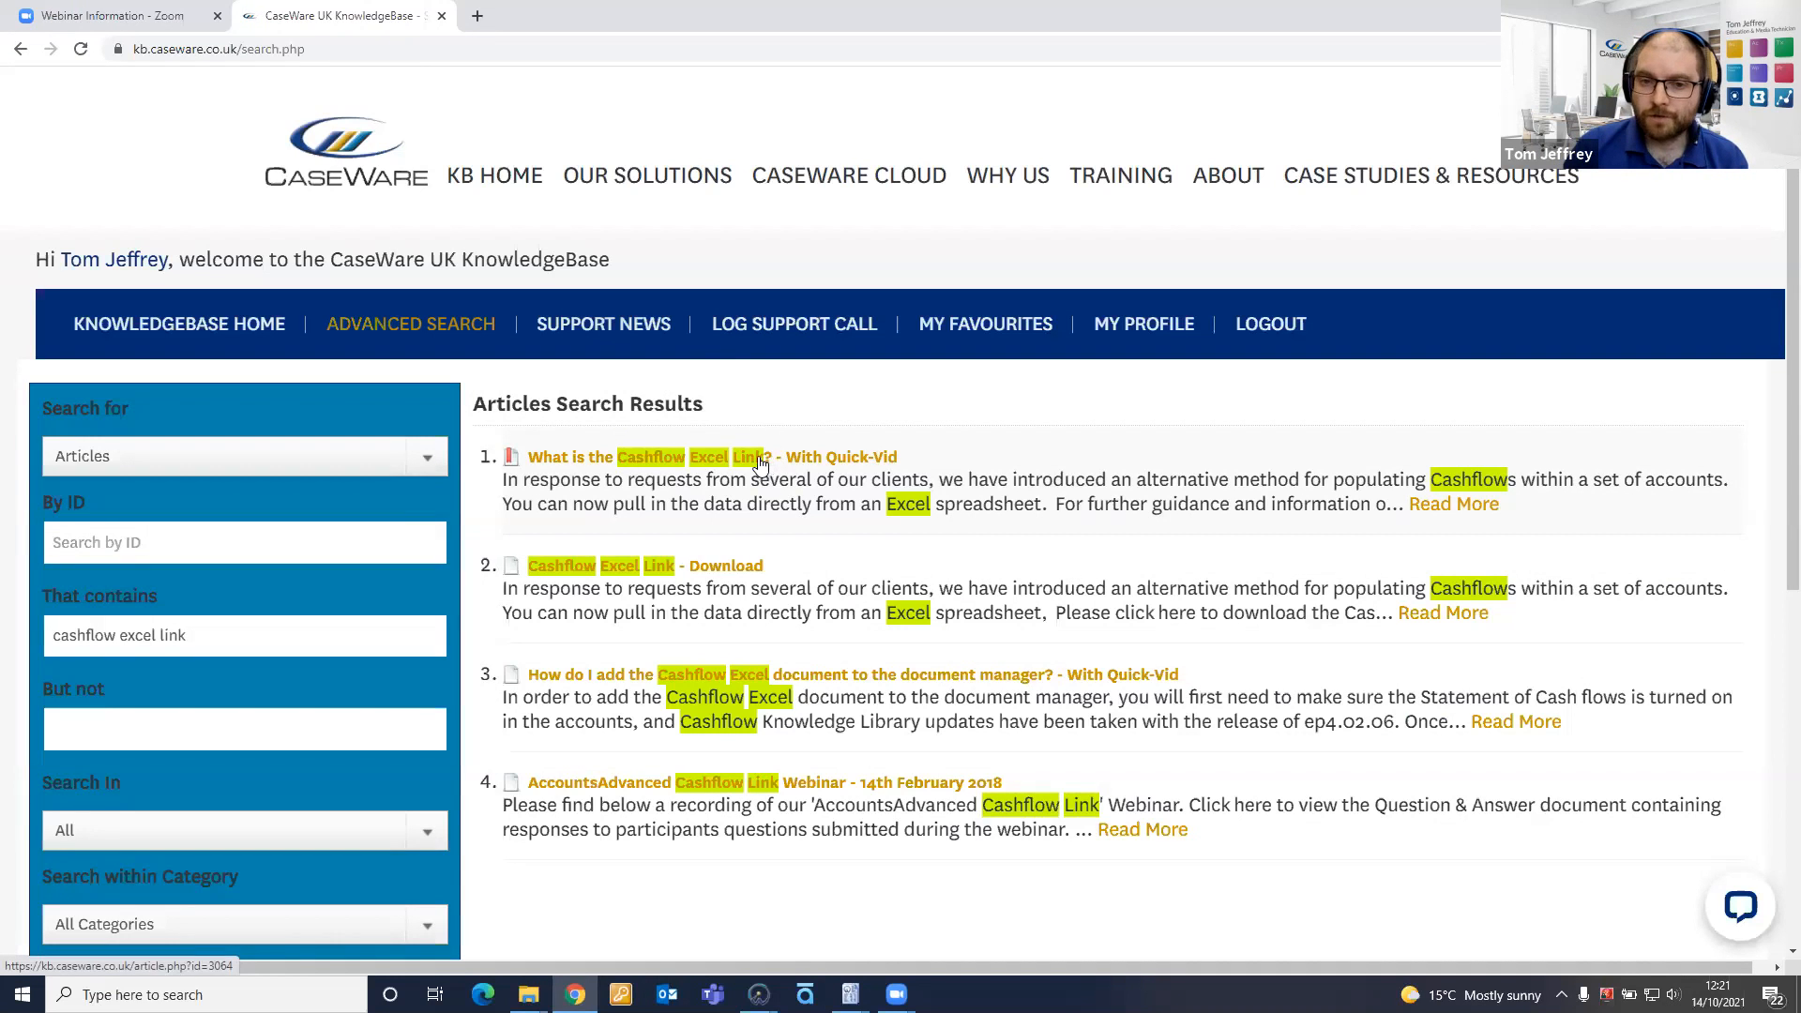
left_click(698, 572)
scroll(656, 563, "down", 2)
left_click(574, 499)
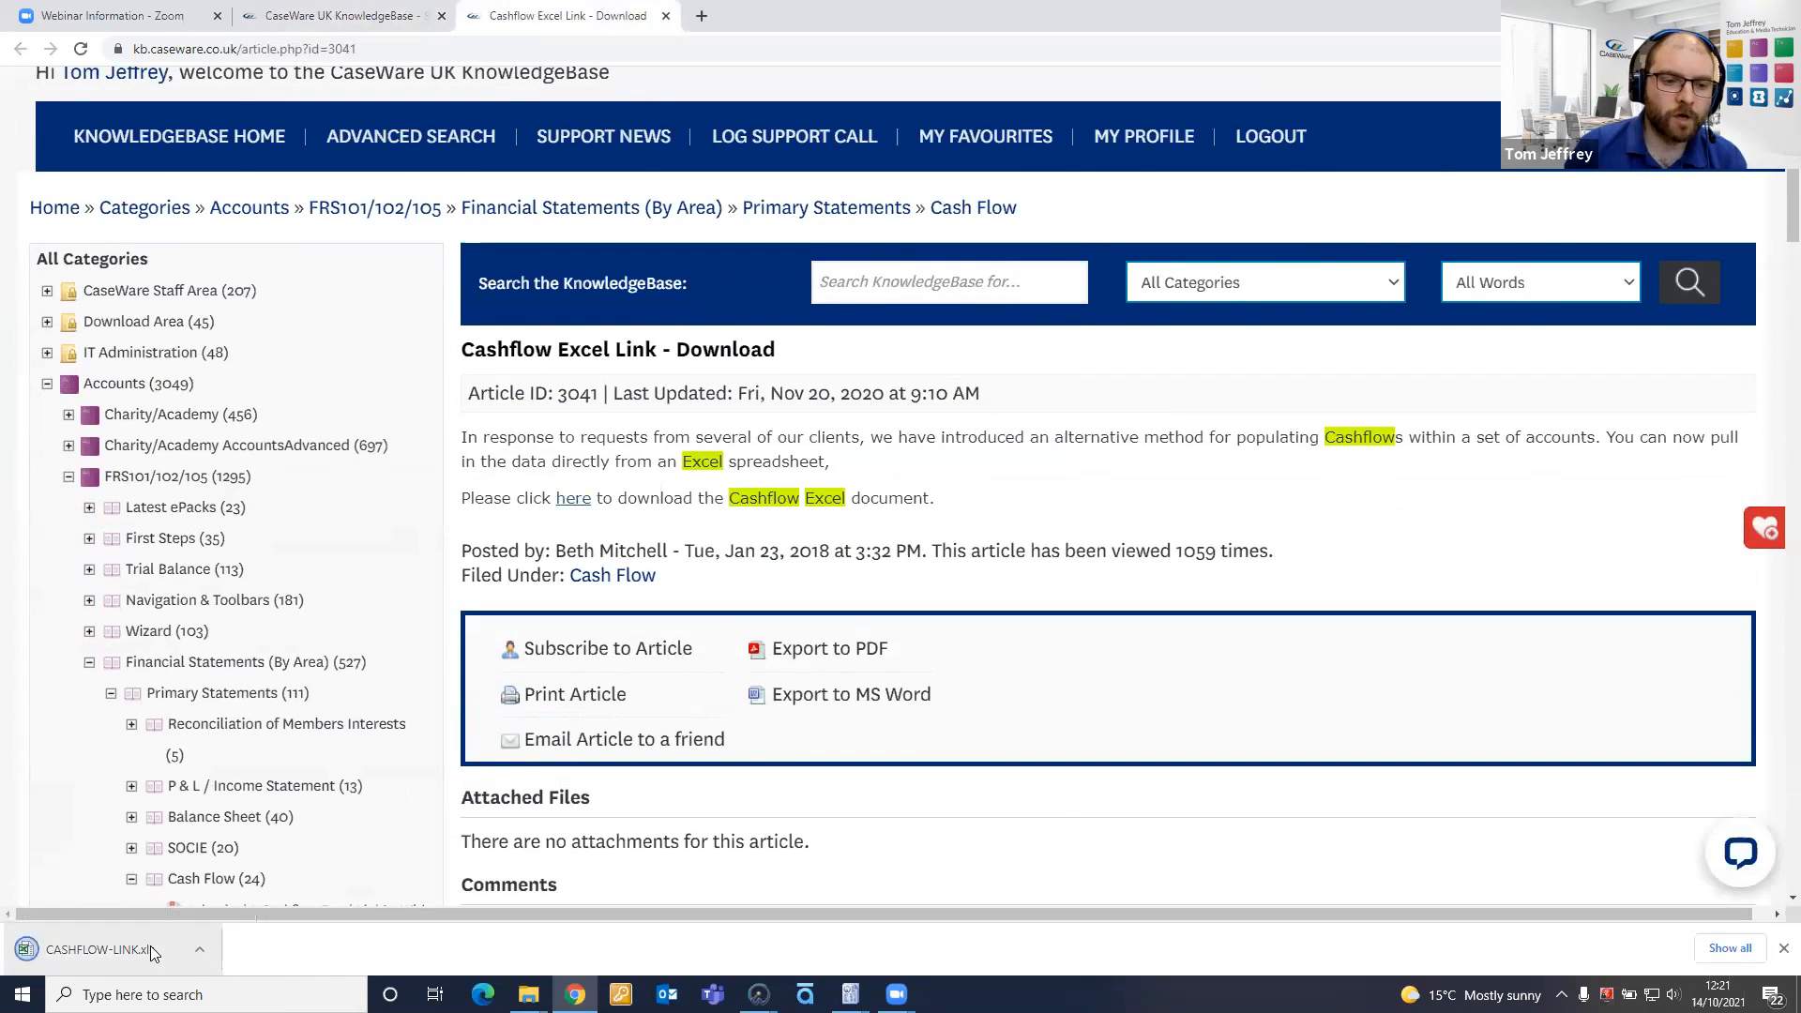
Open the downloaded CASHFLOW-LINK workbook, look through the blank CV CY Summary and CV PY Summary sheets, and close it
left_click(150, 948)
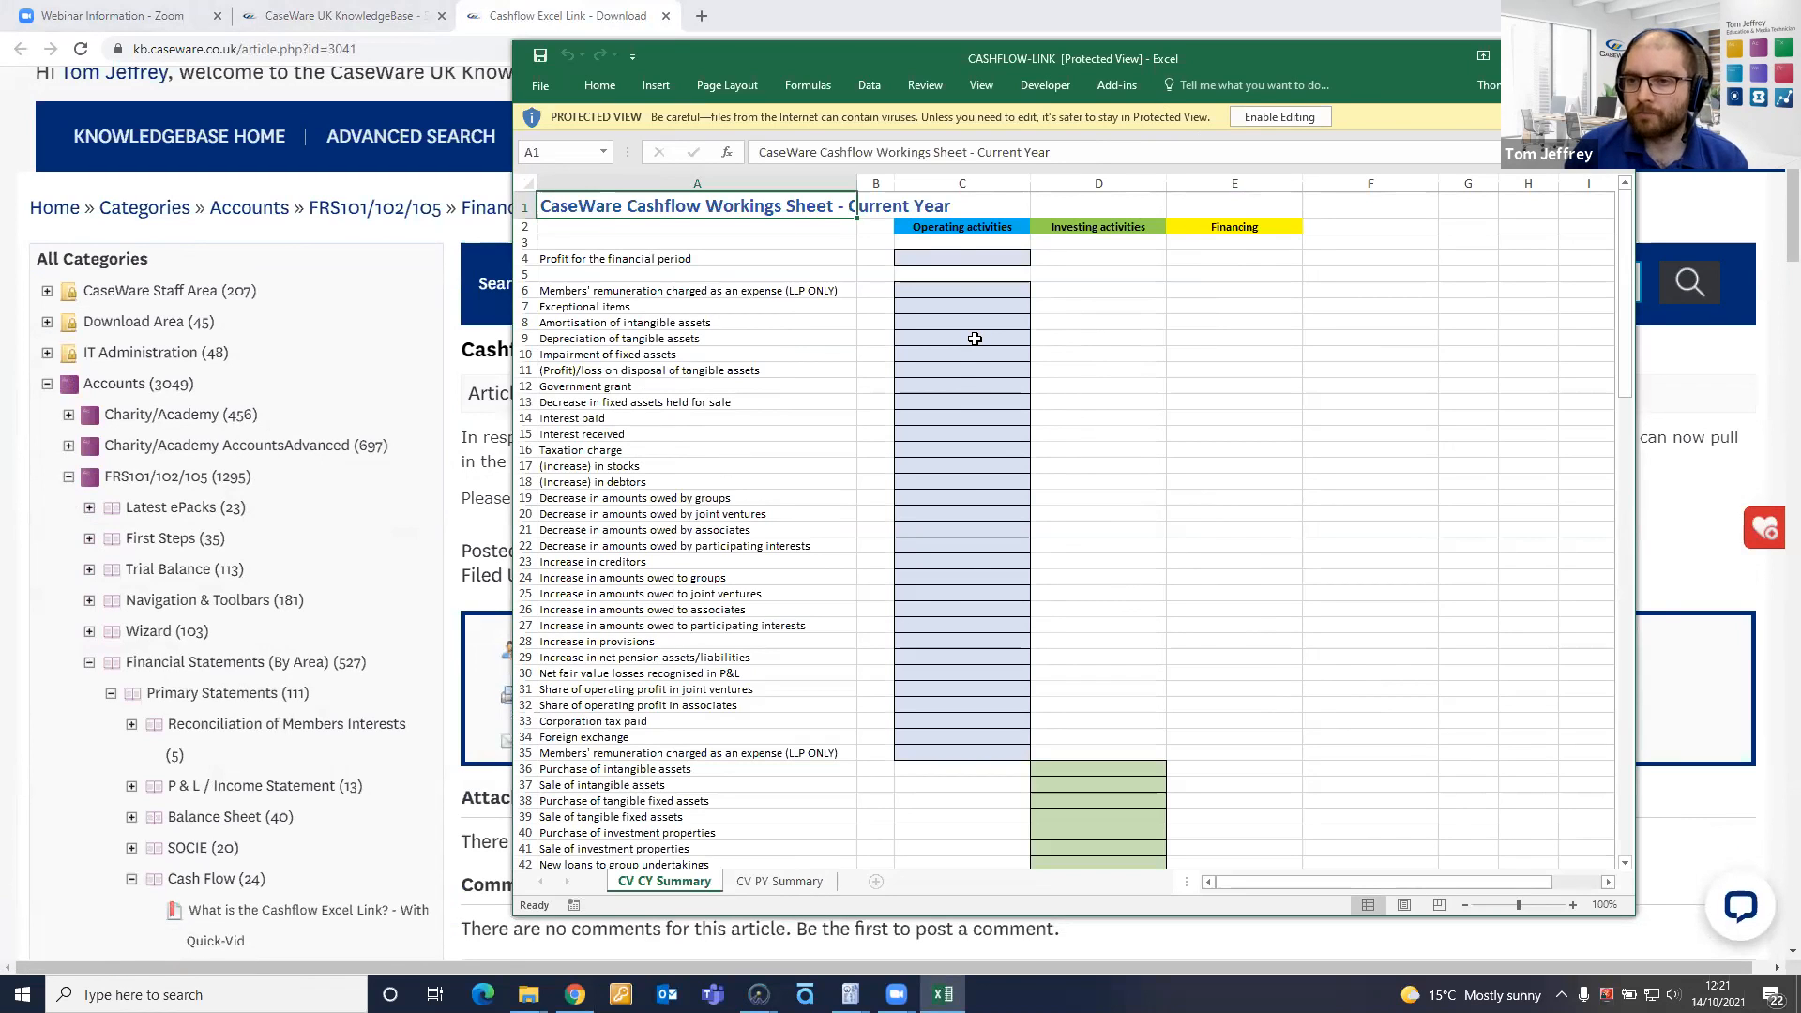
scroll(957, 498, "down", 4)
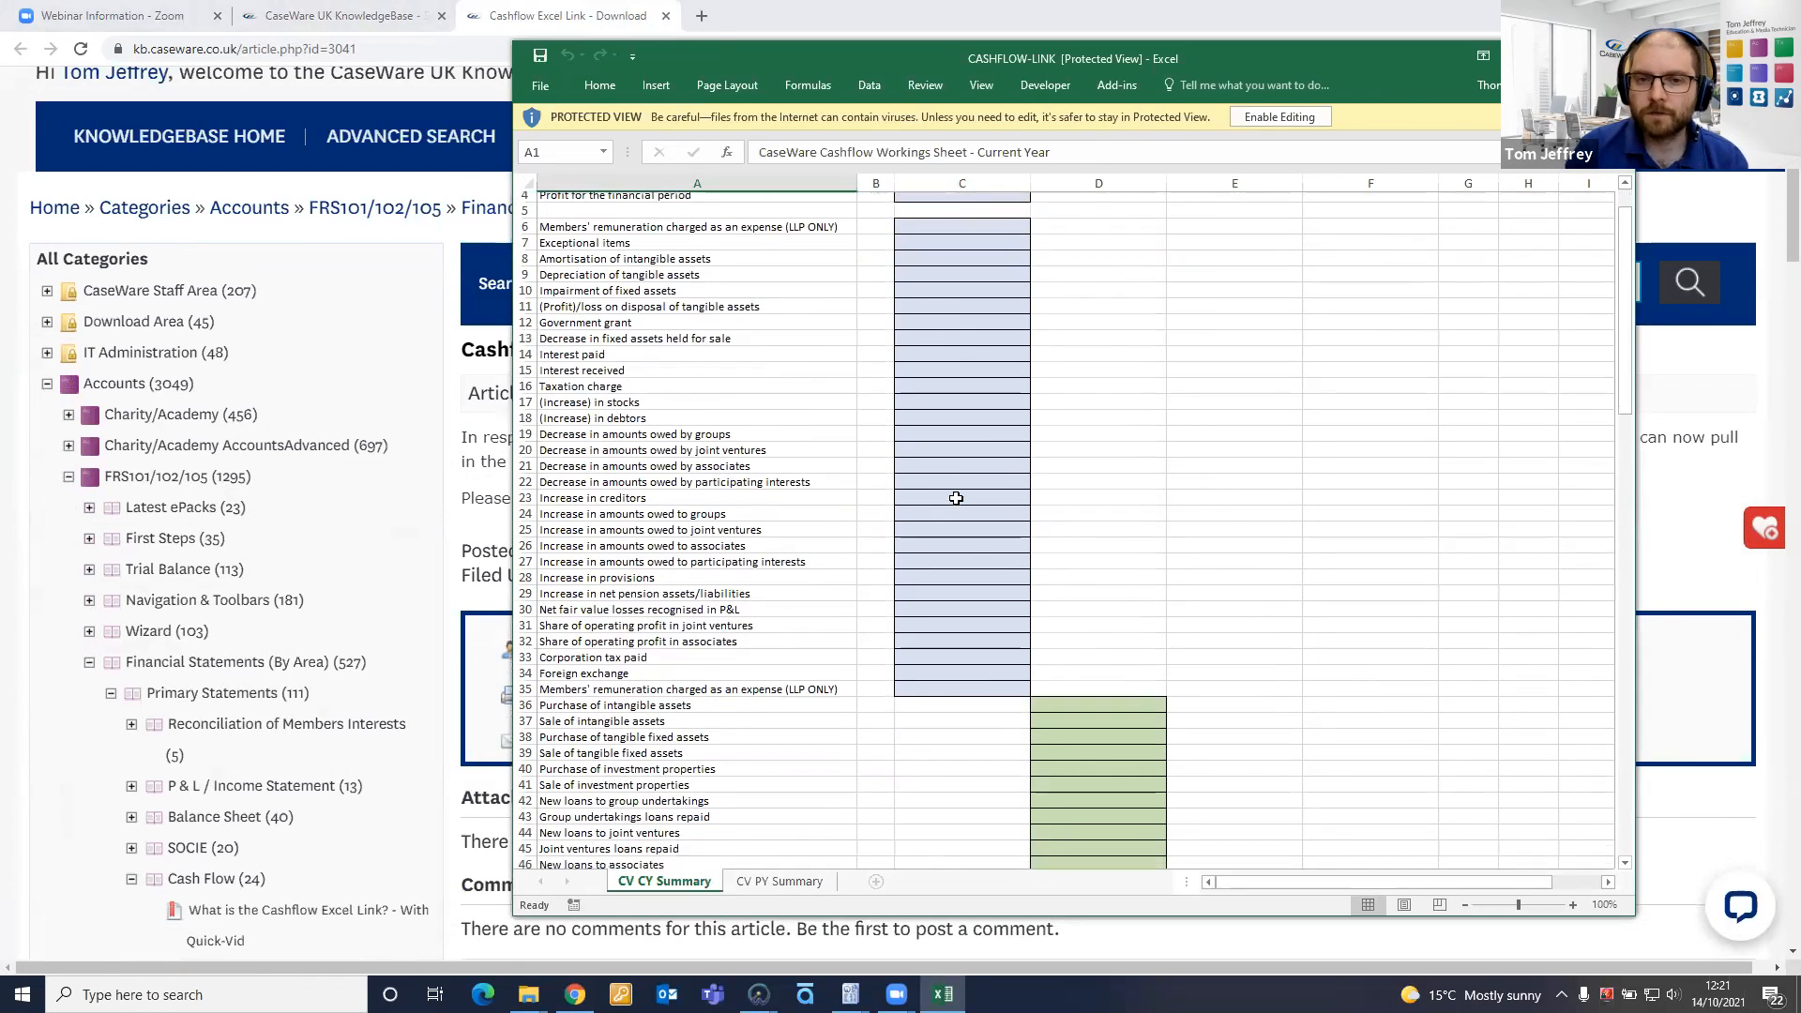
scroll(956, 498, "up", 2)
scroll(955, 499, "up", 2)
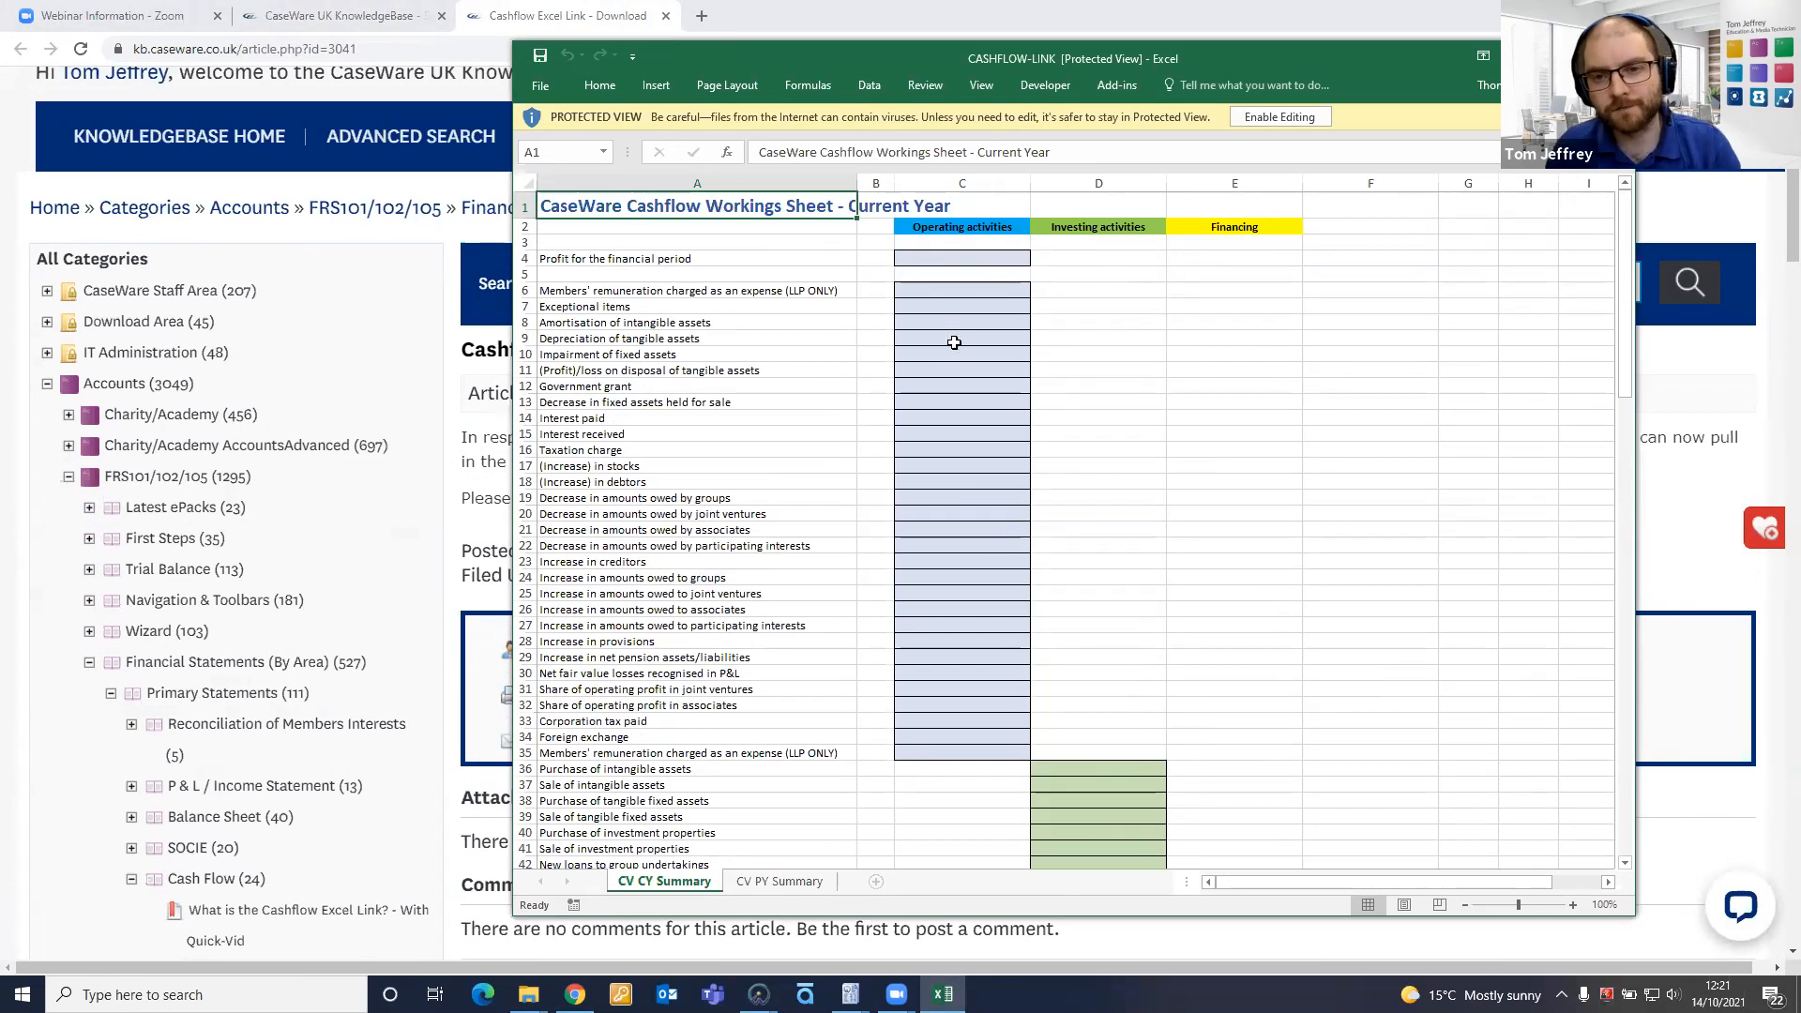
scroll(954, 355, "down", 11)
scroll(954, 355, "down", 20)
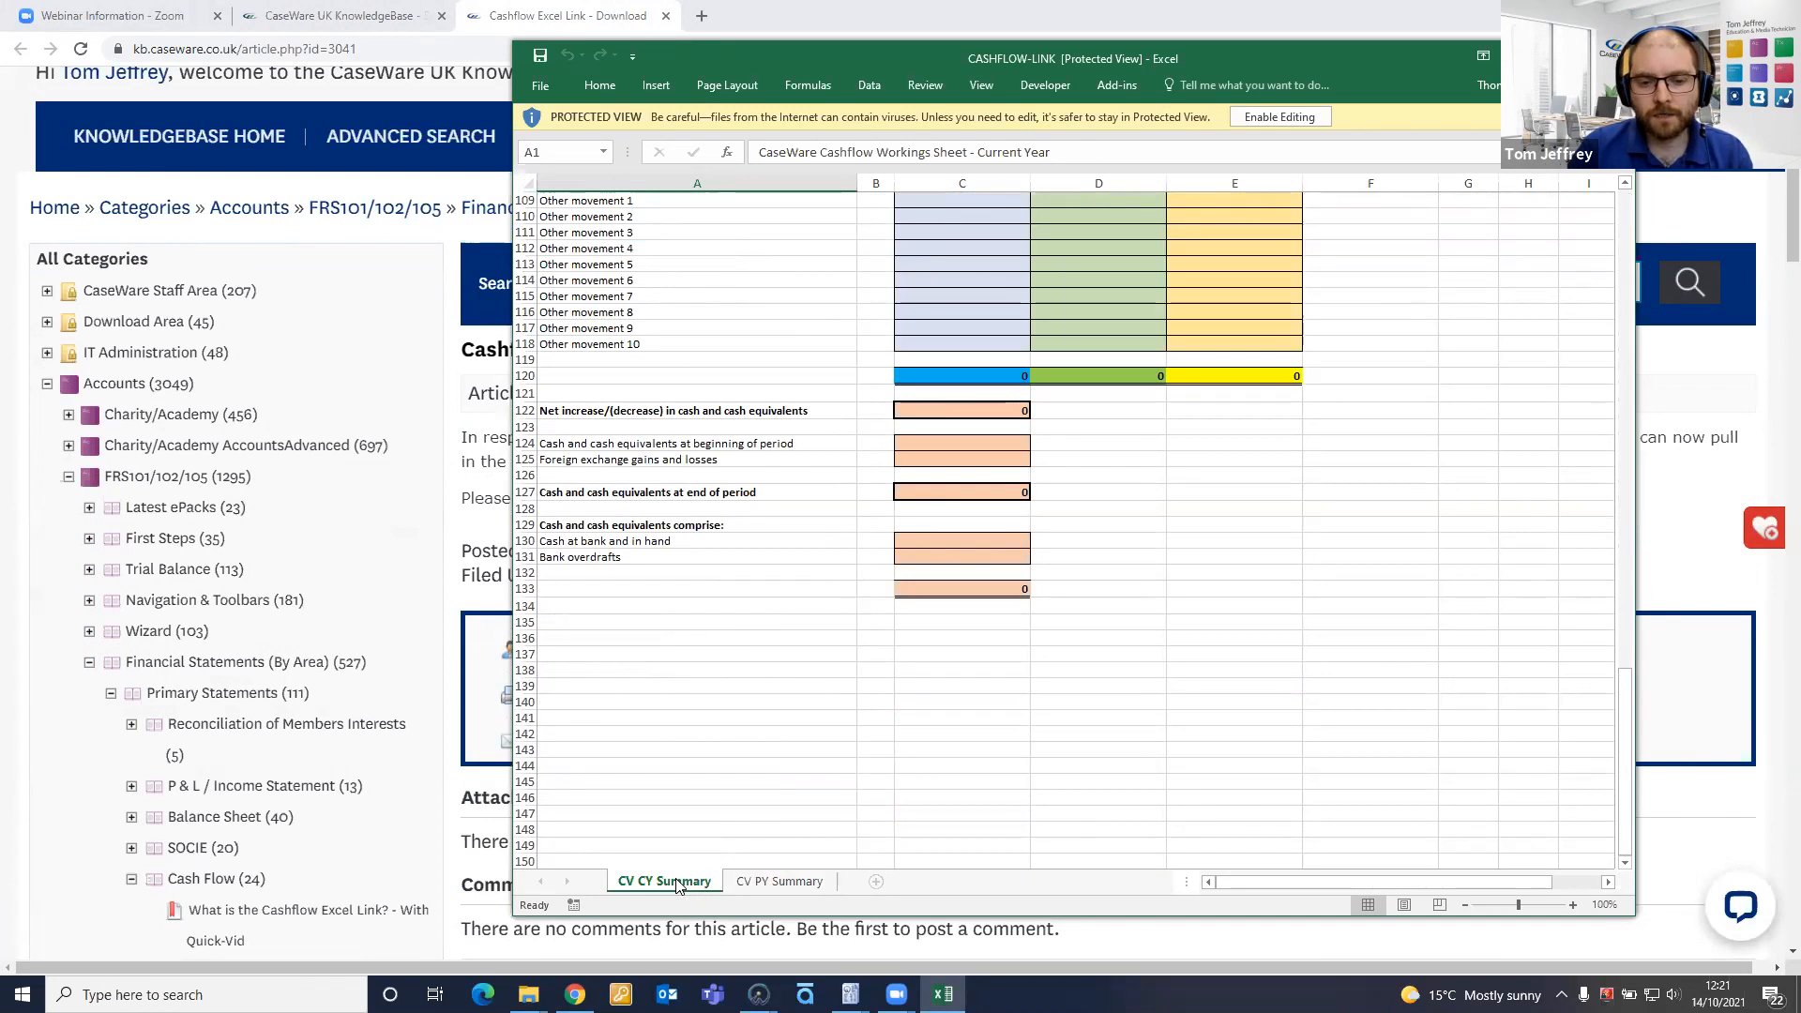
left_click(797, 882)
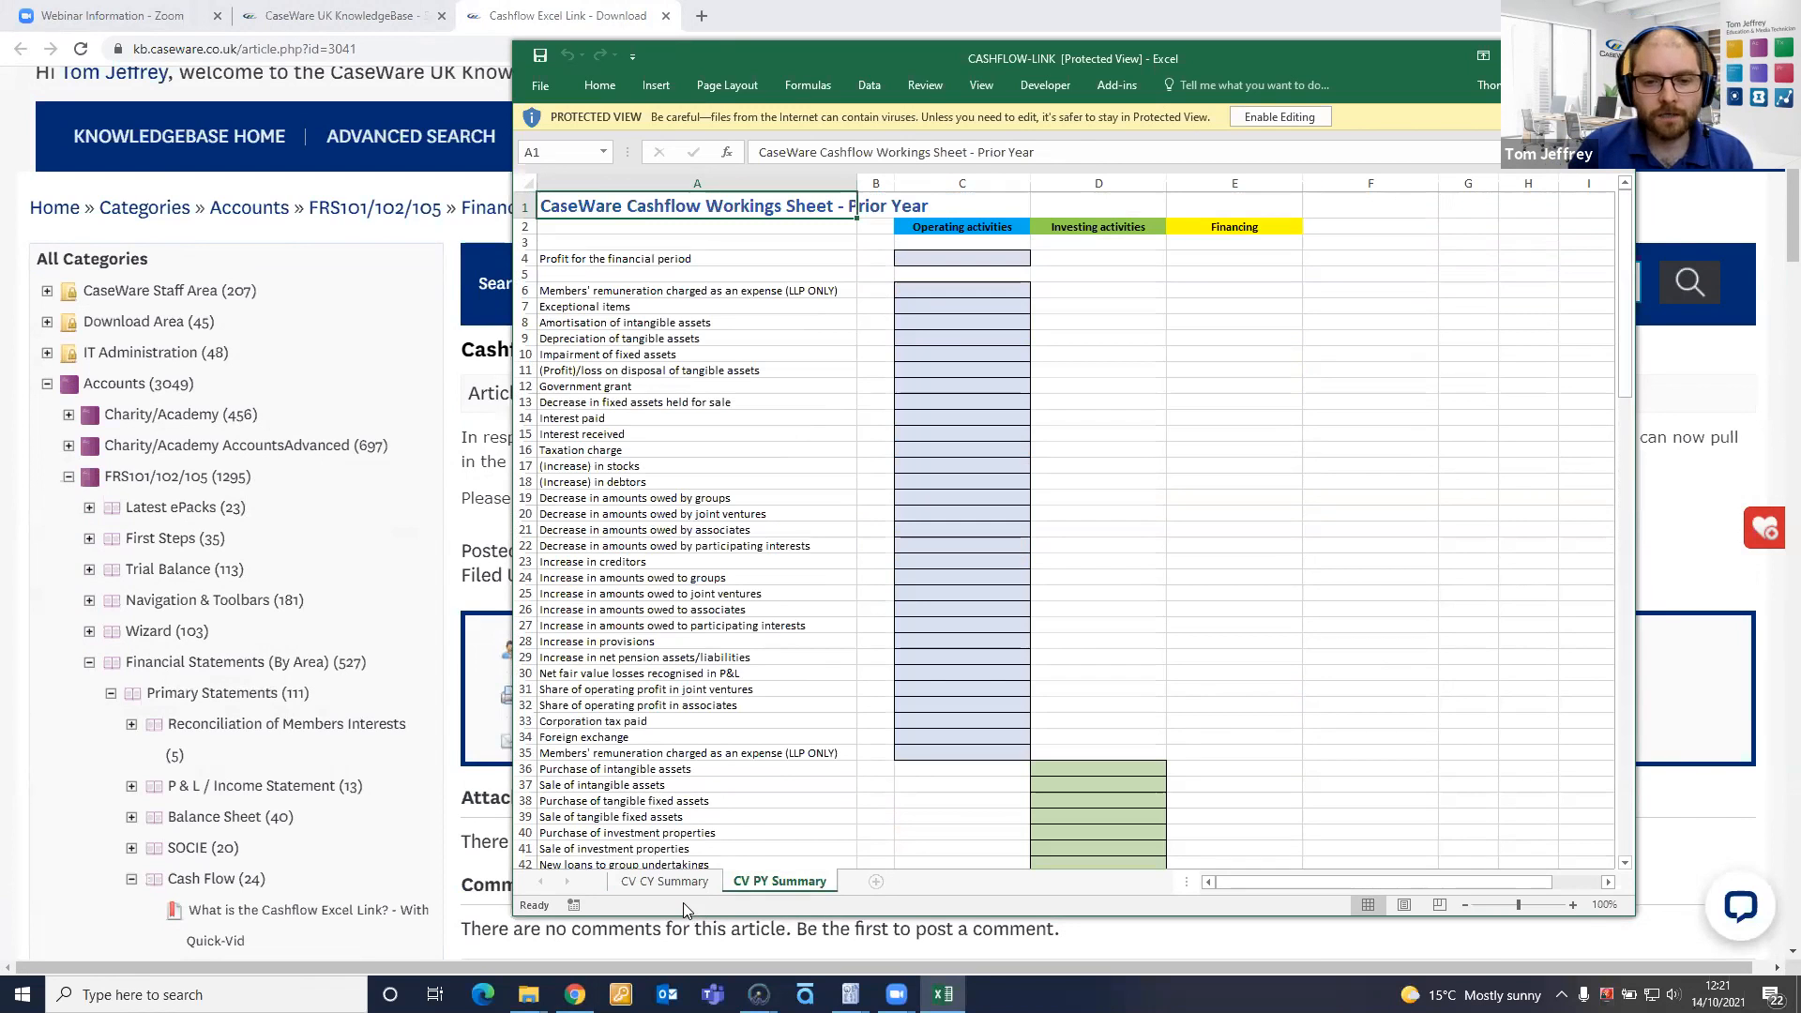
left_click(666, 882)
left_click(779, 882)
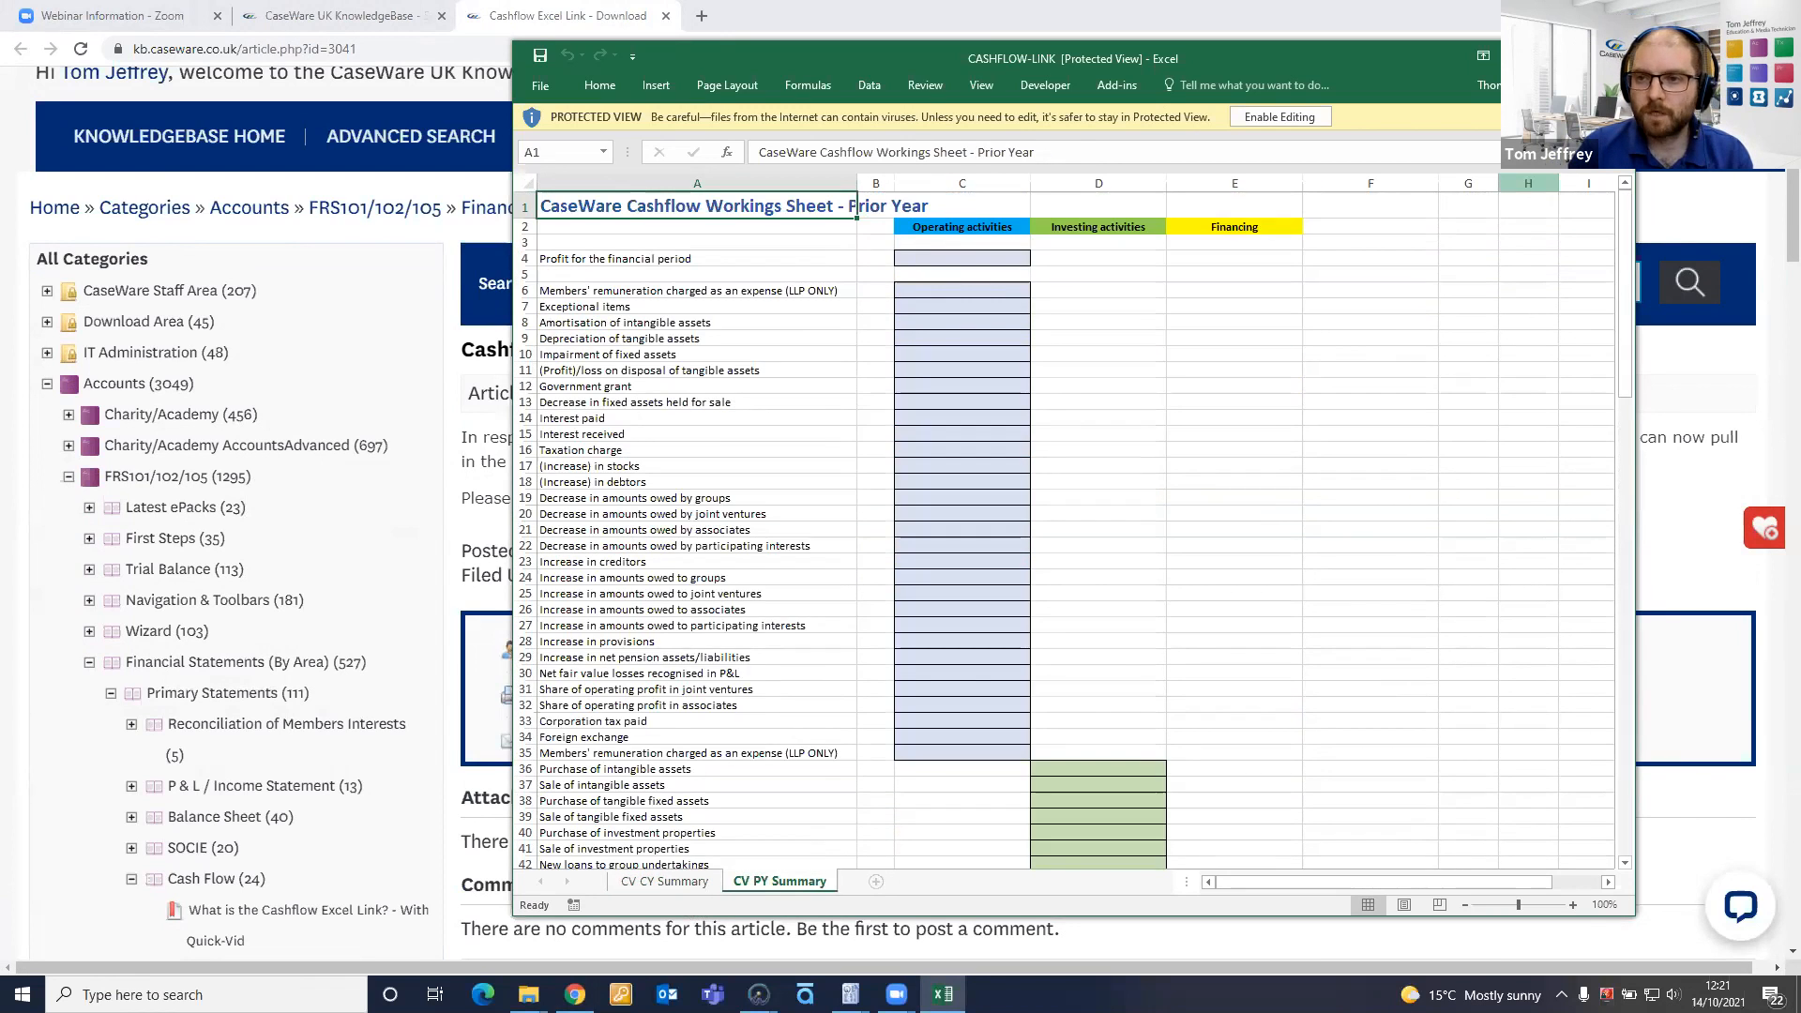
key("alt+F4")
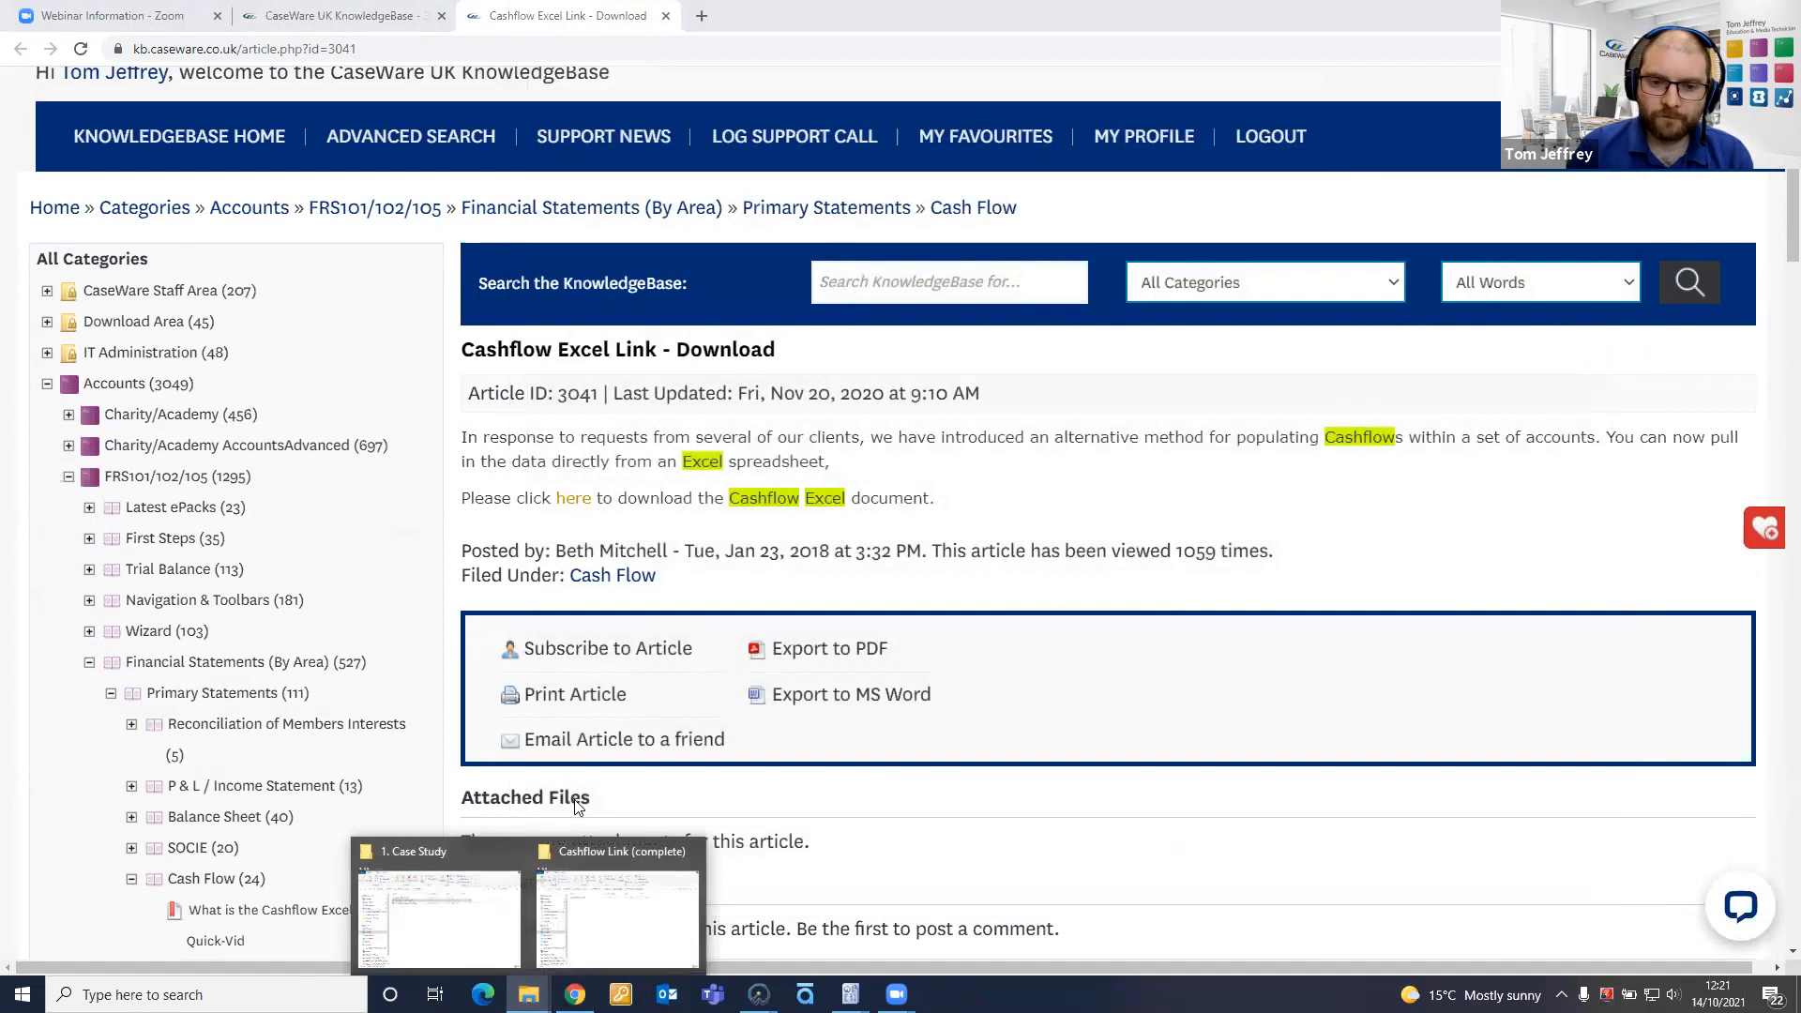
Open the completed CASHFLOW-LINK workbook from the Cashflow Link (complete) folder, review its prior-year and current-year summaries, and close it
left_click(617, 914)
double_click(826, 392)
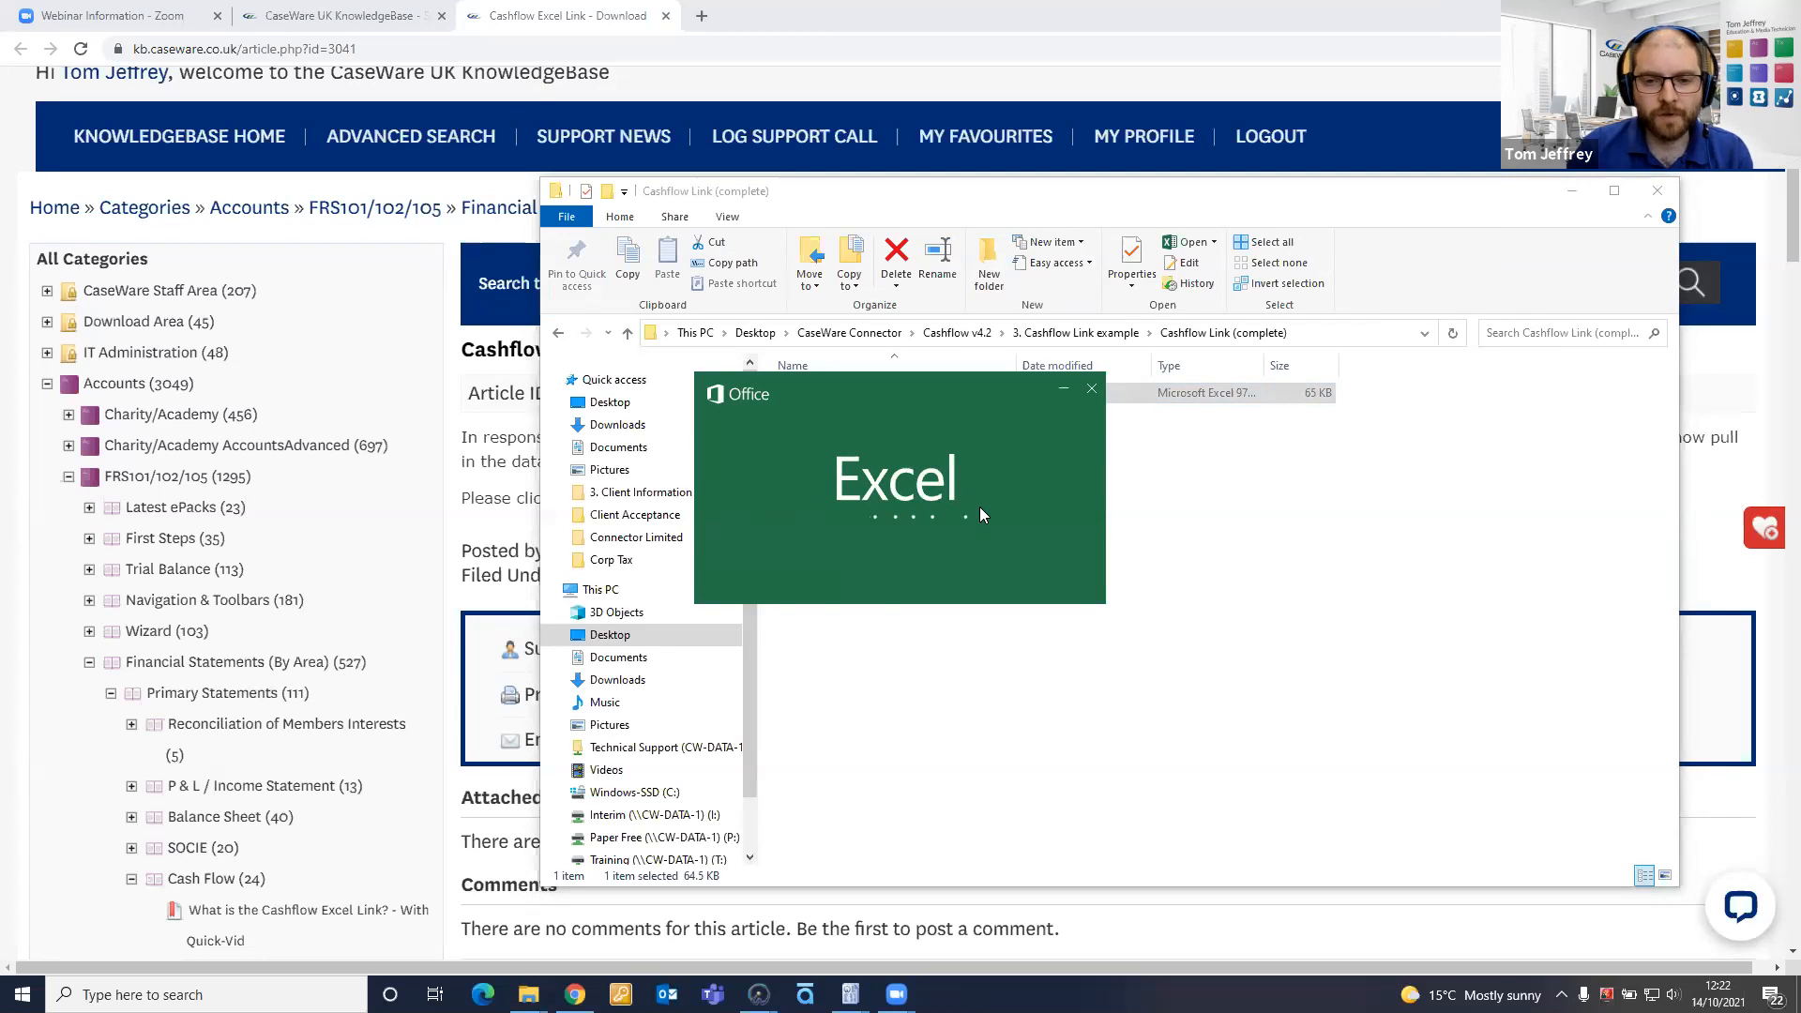
scroll(969, 508, "down", 20)
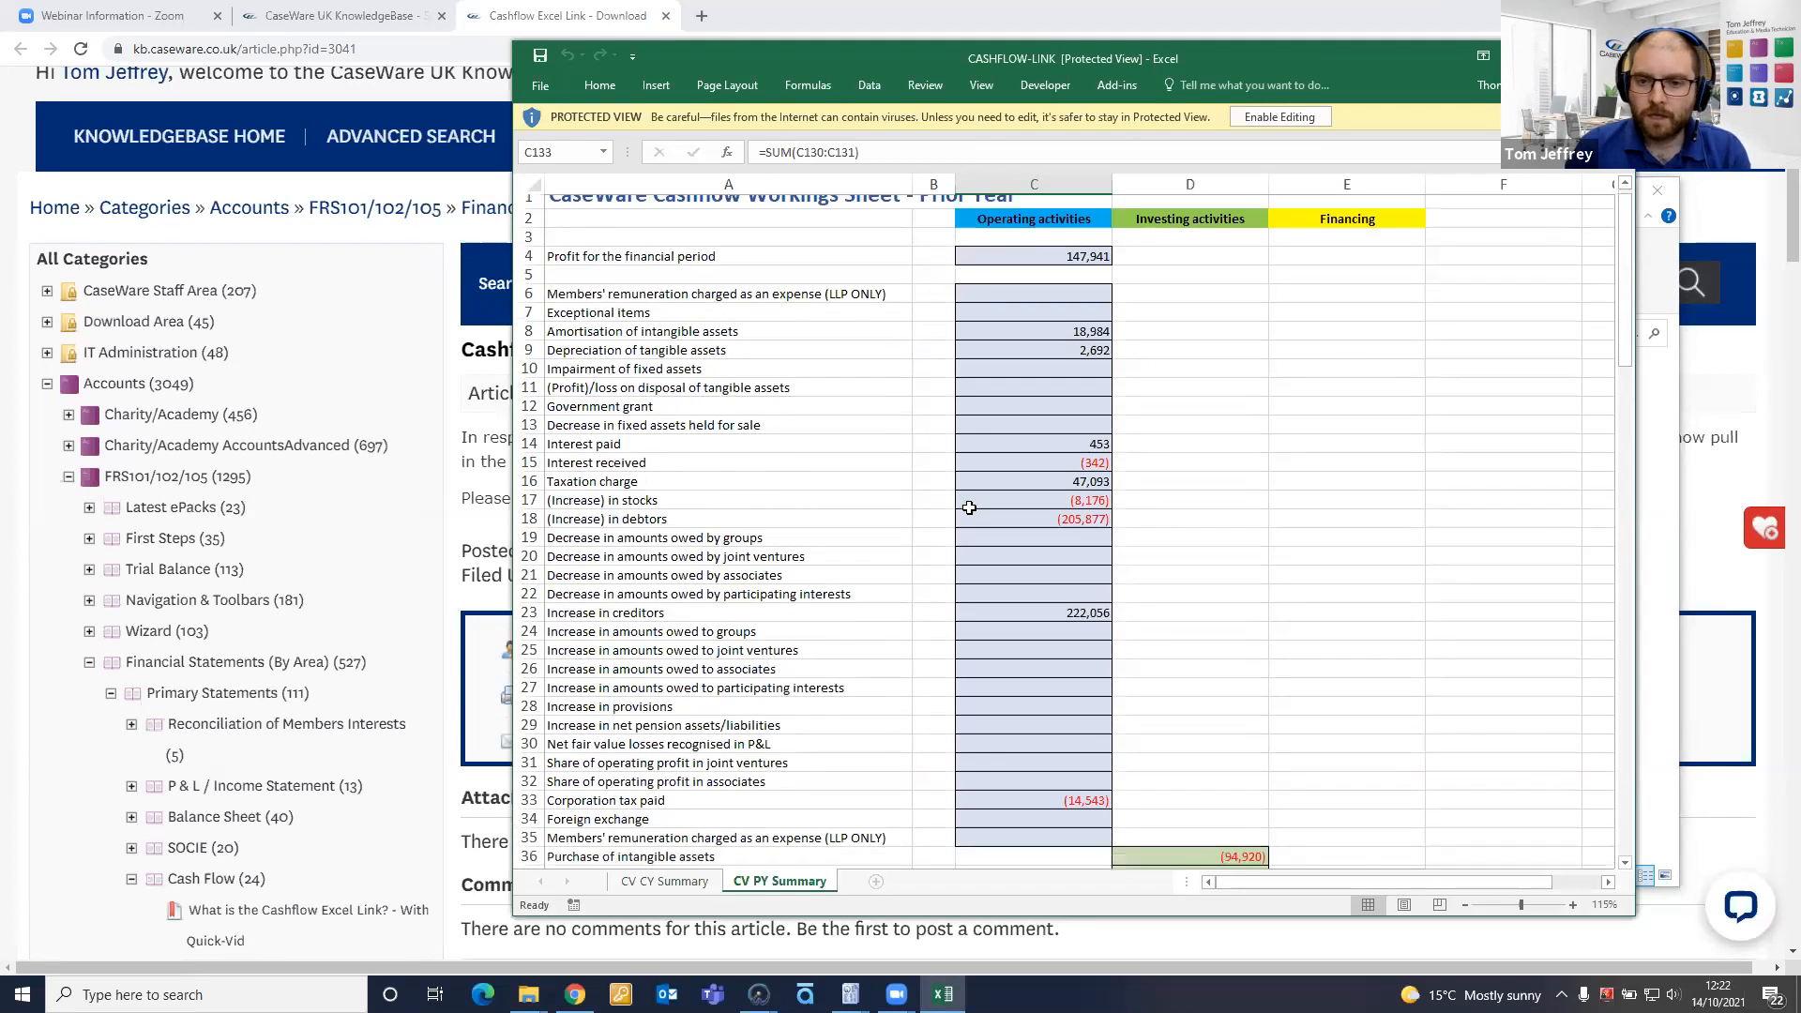
scroll(969, 507, "down", 8)
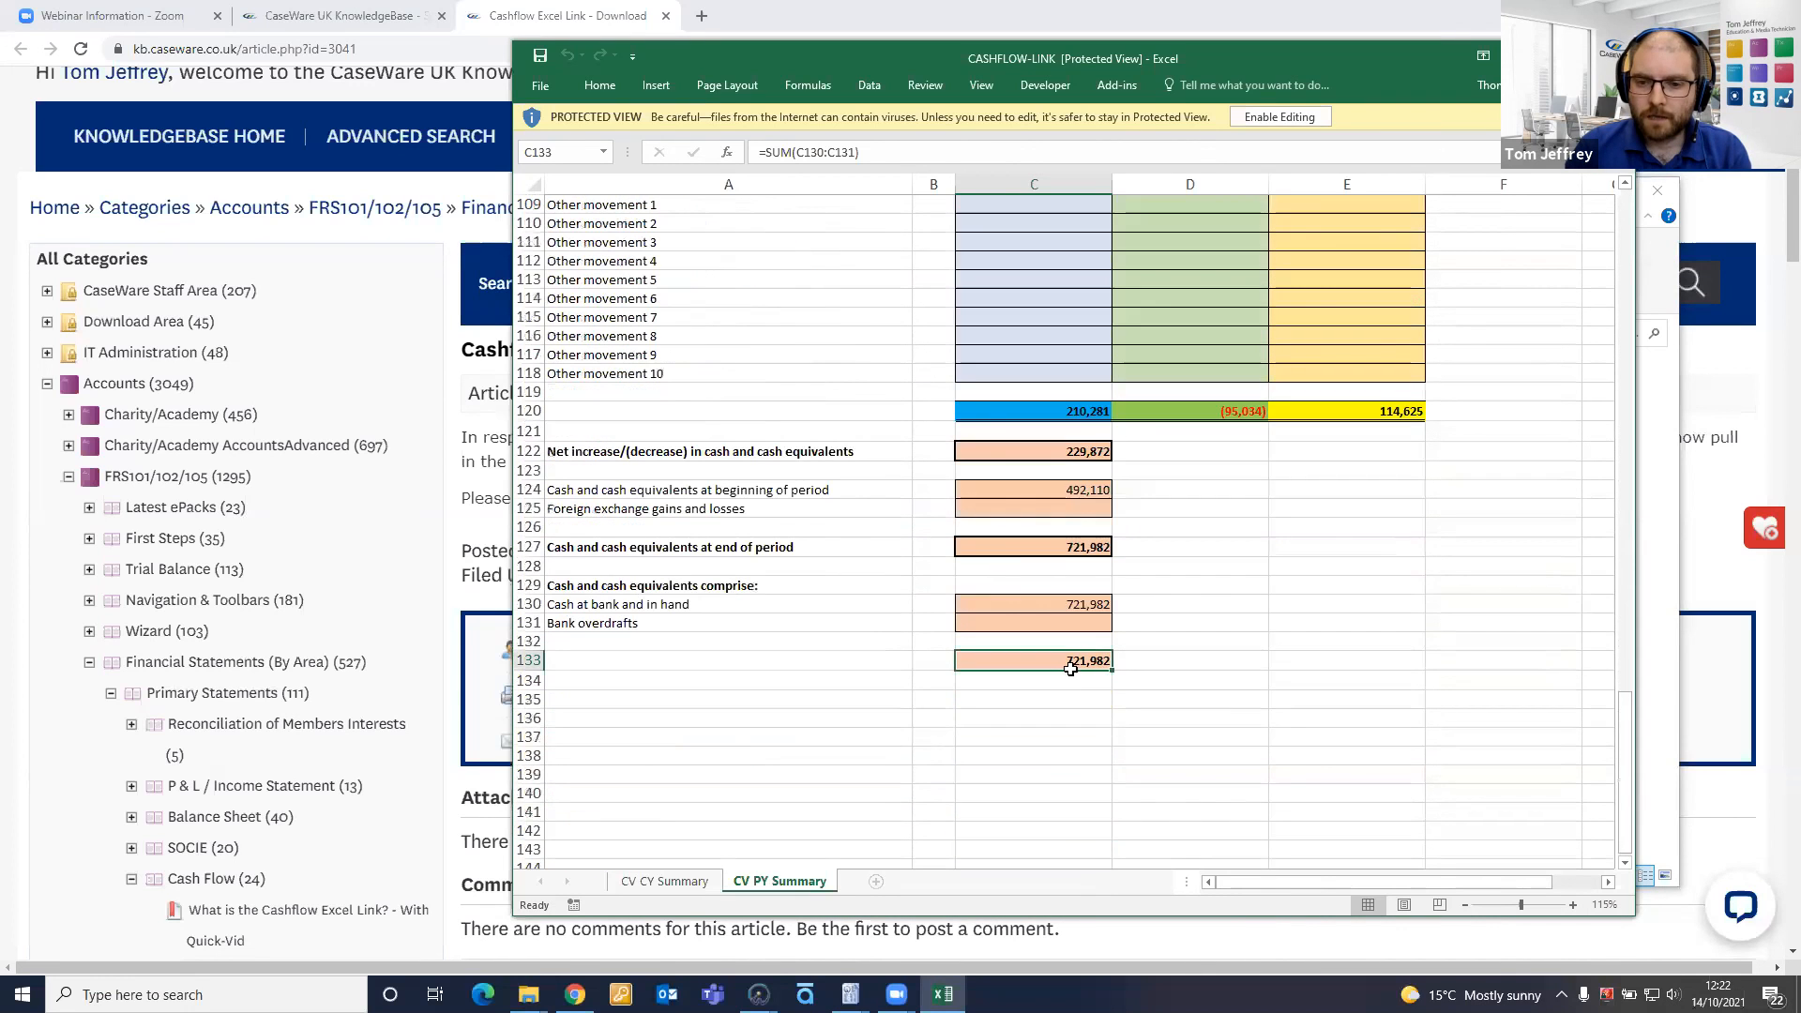
left_click(673, 881)
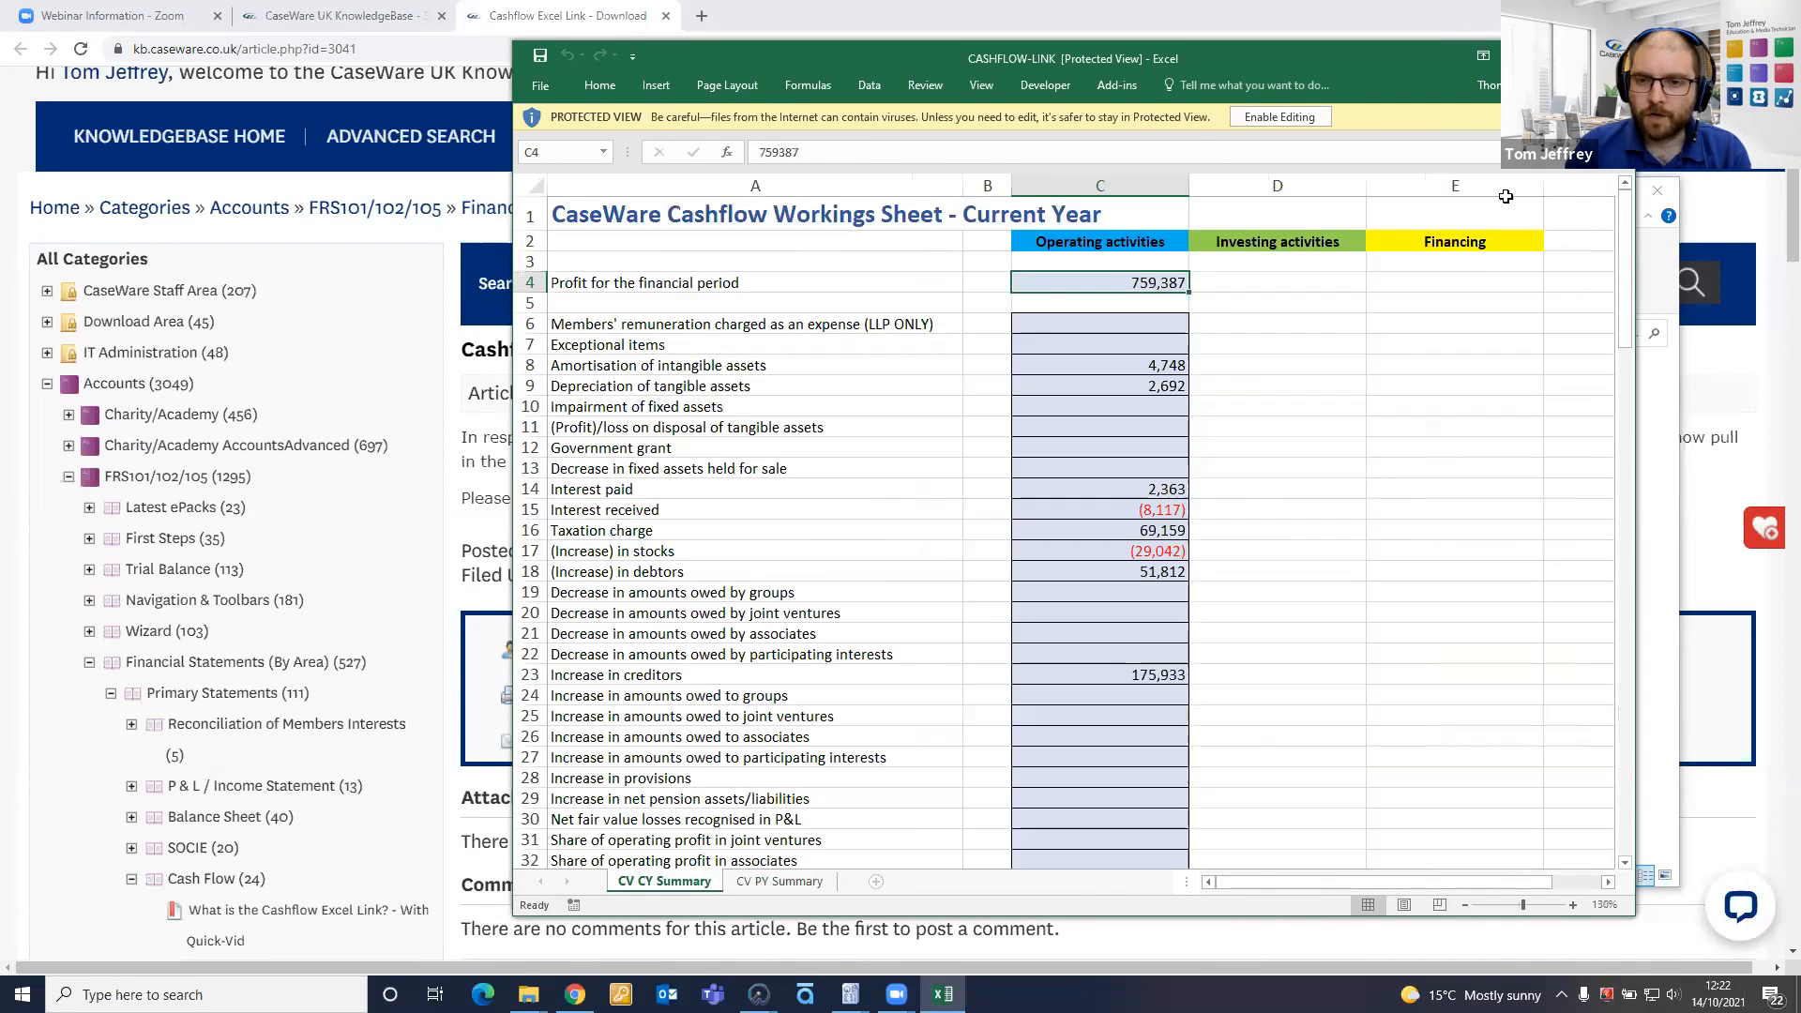
left_click(1613, 56)
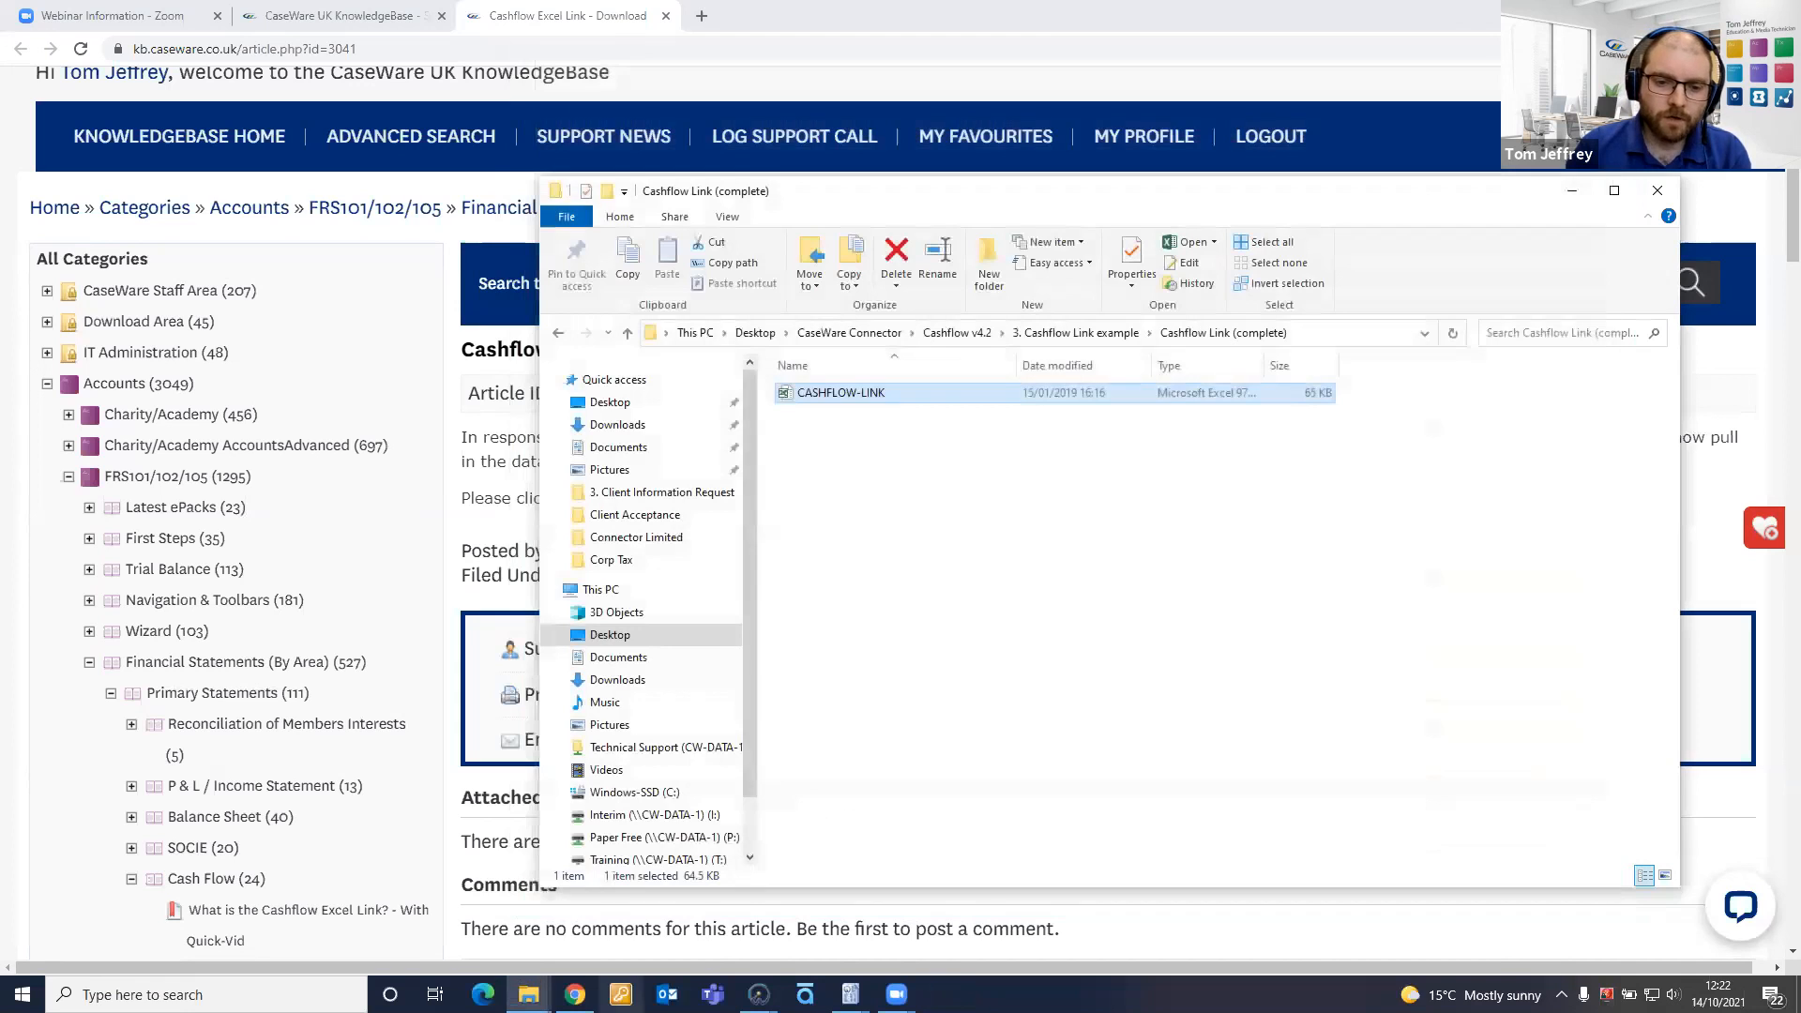
Switch to Cashflow 2020 in Working Papers and add the completed CASHFLOW-LINK workbook to the Accounts folder, below Final Accounts preparation
mouse_move(575, 994)
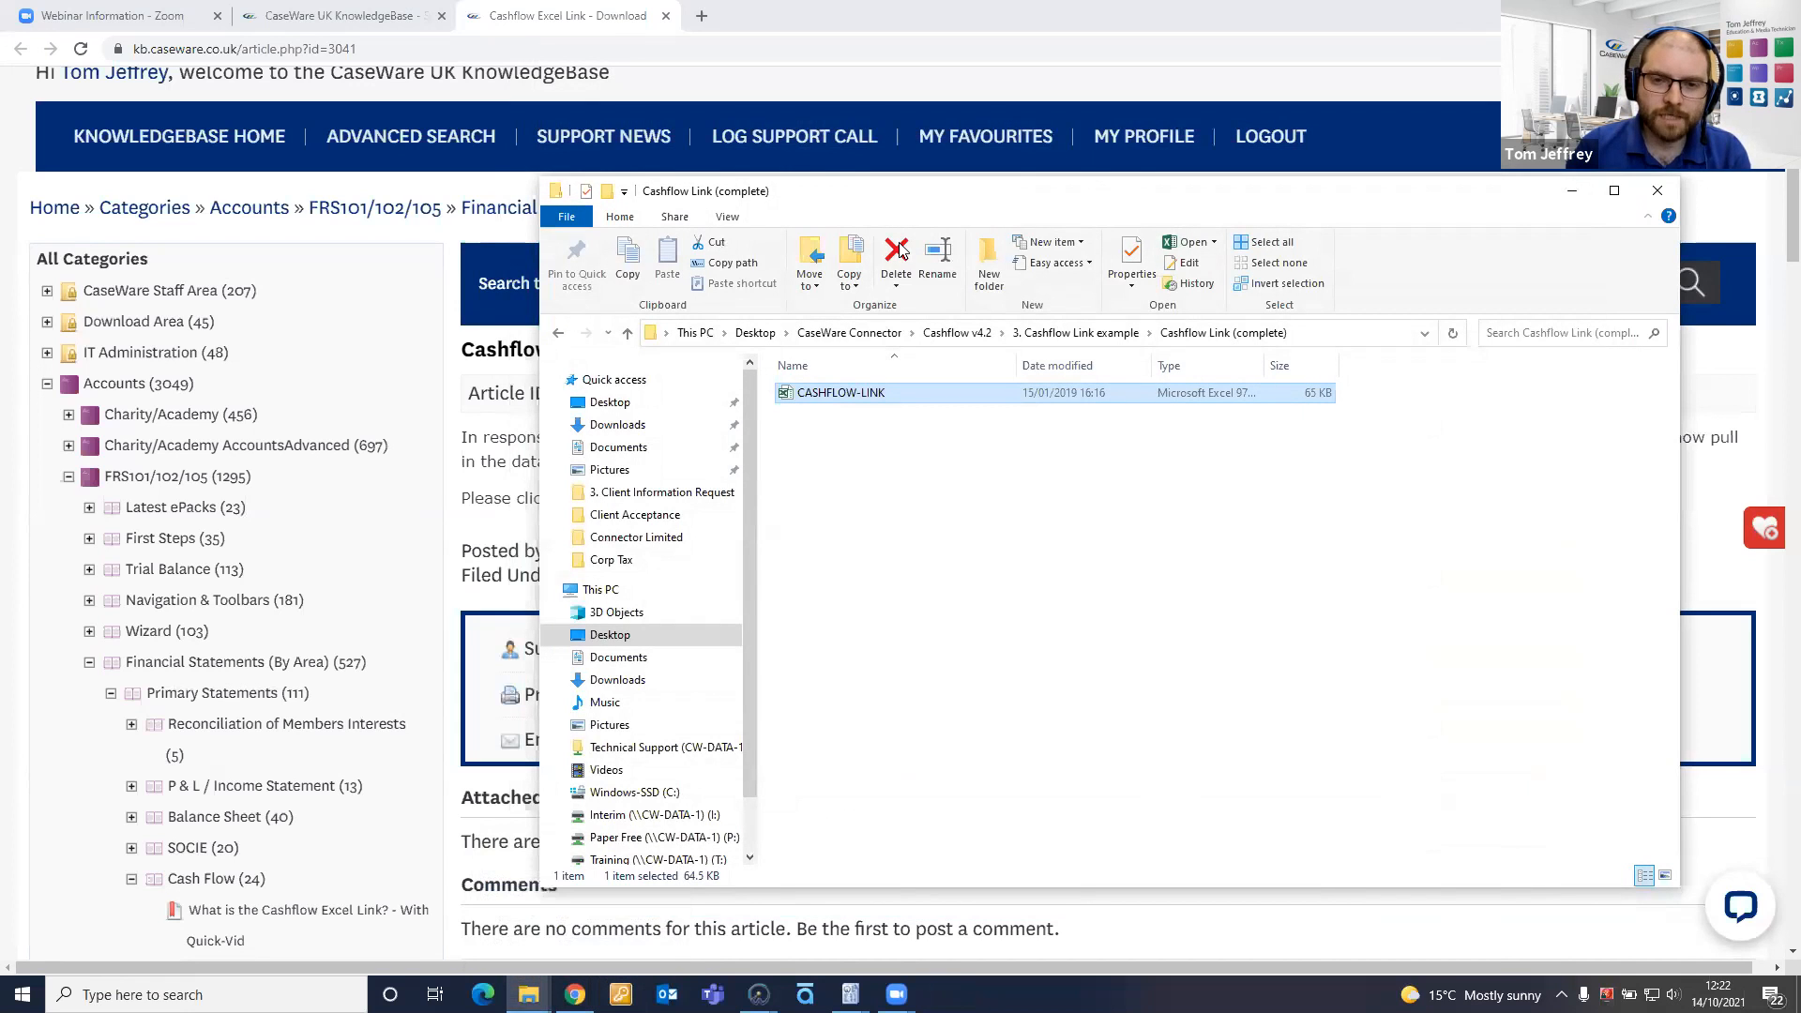
left_click(759, 994)
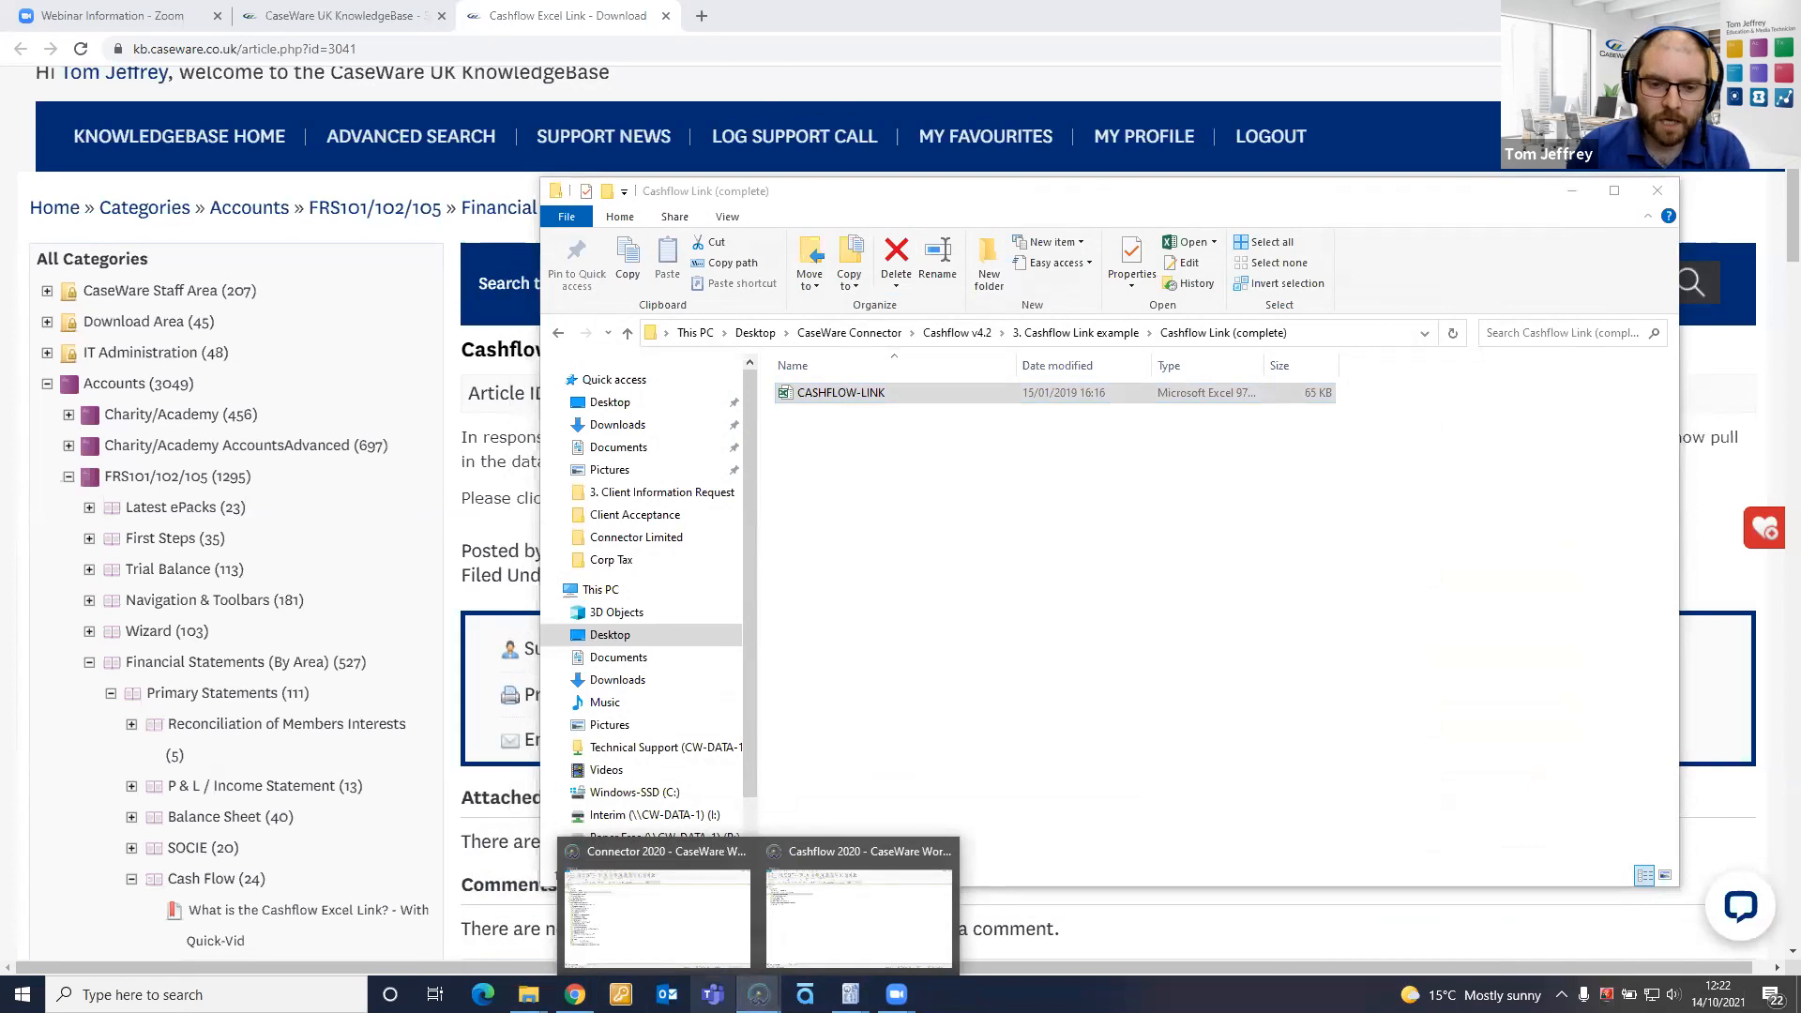
left_click(807, 934)
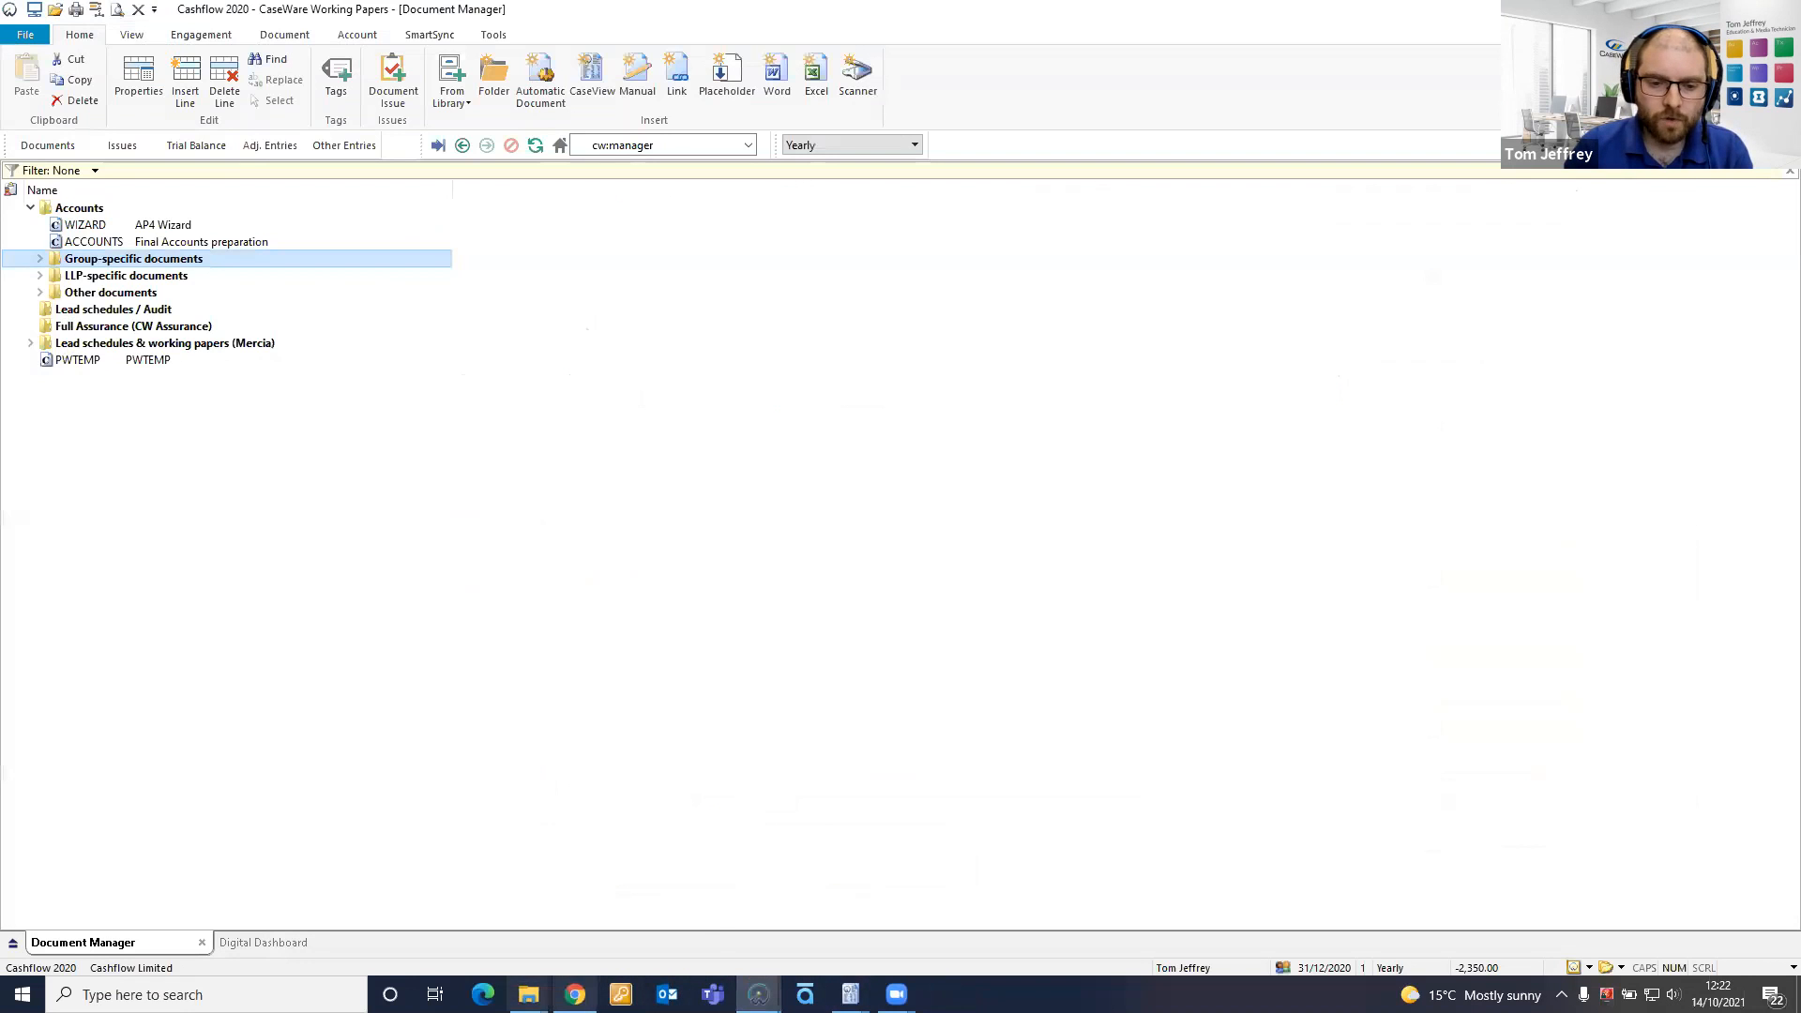
left_click(529, 994)
left_click(631, 929)
left_click_drag(854, 394, 184, 251)
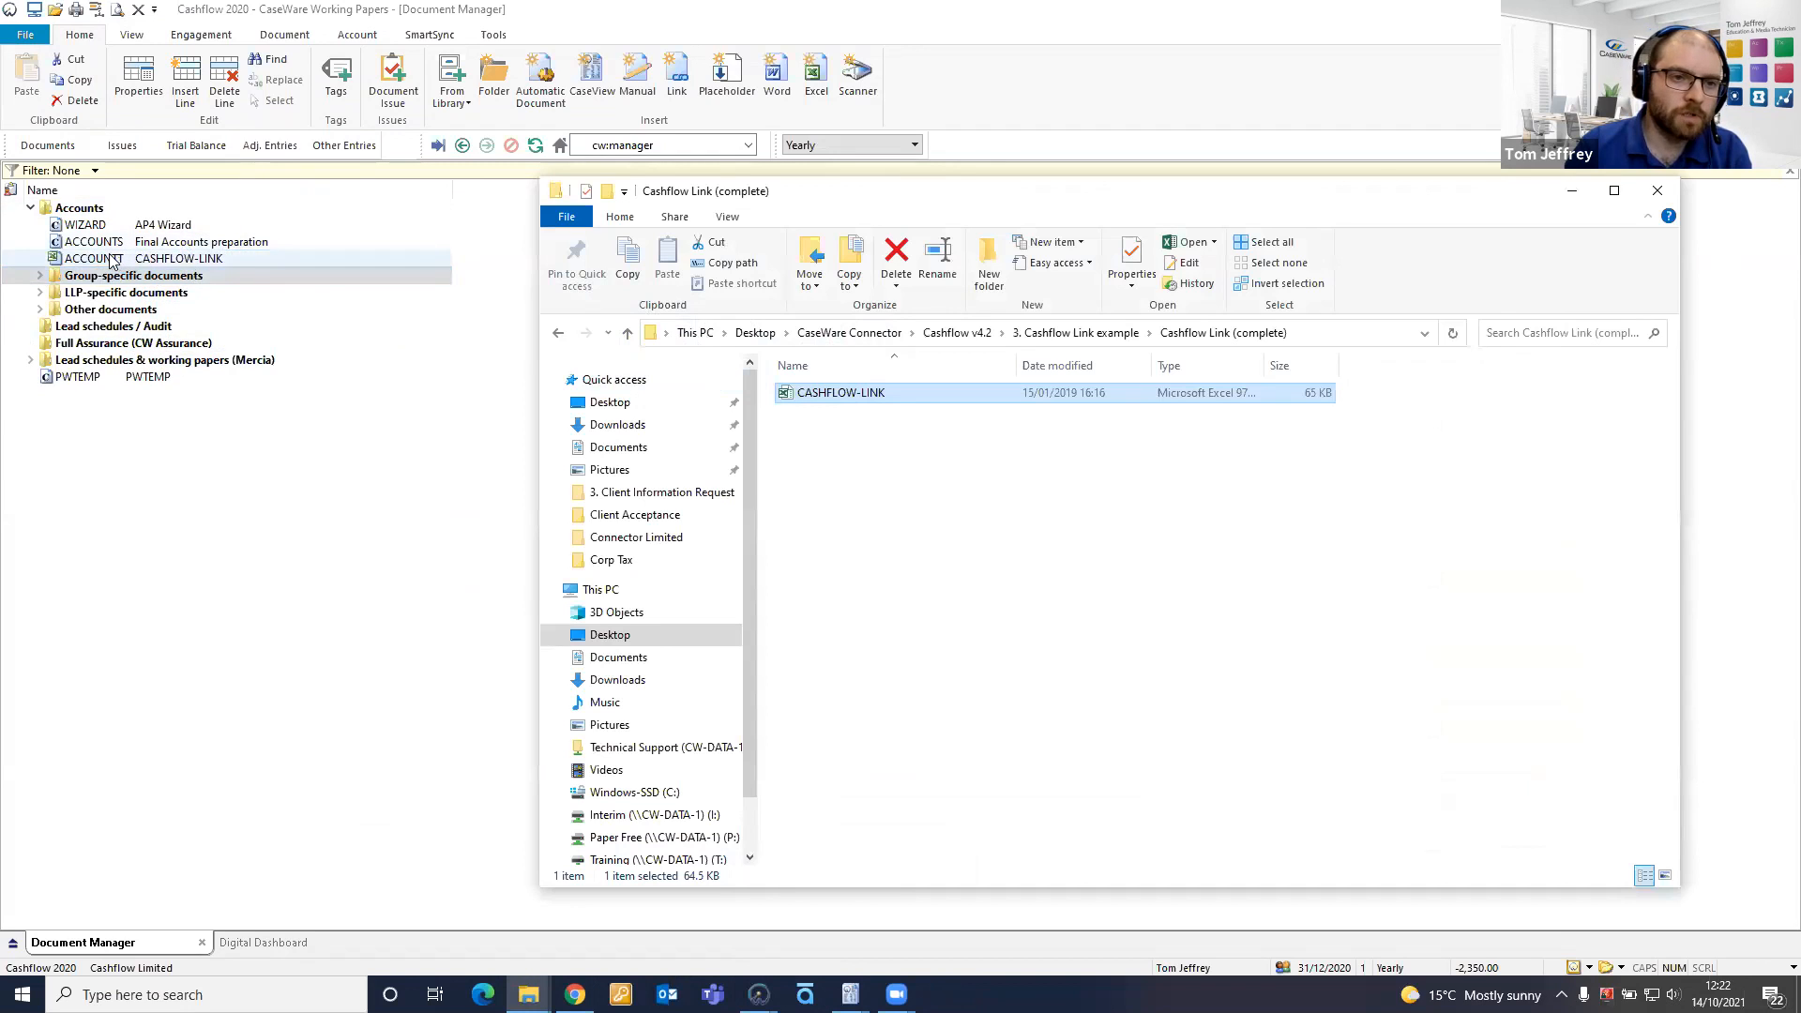
left_click(383, 576)
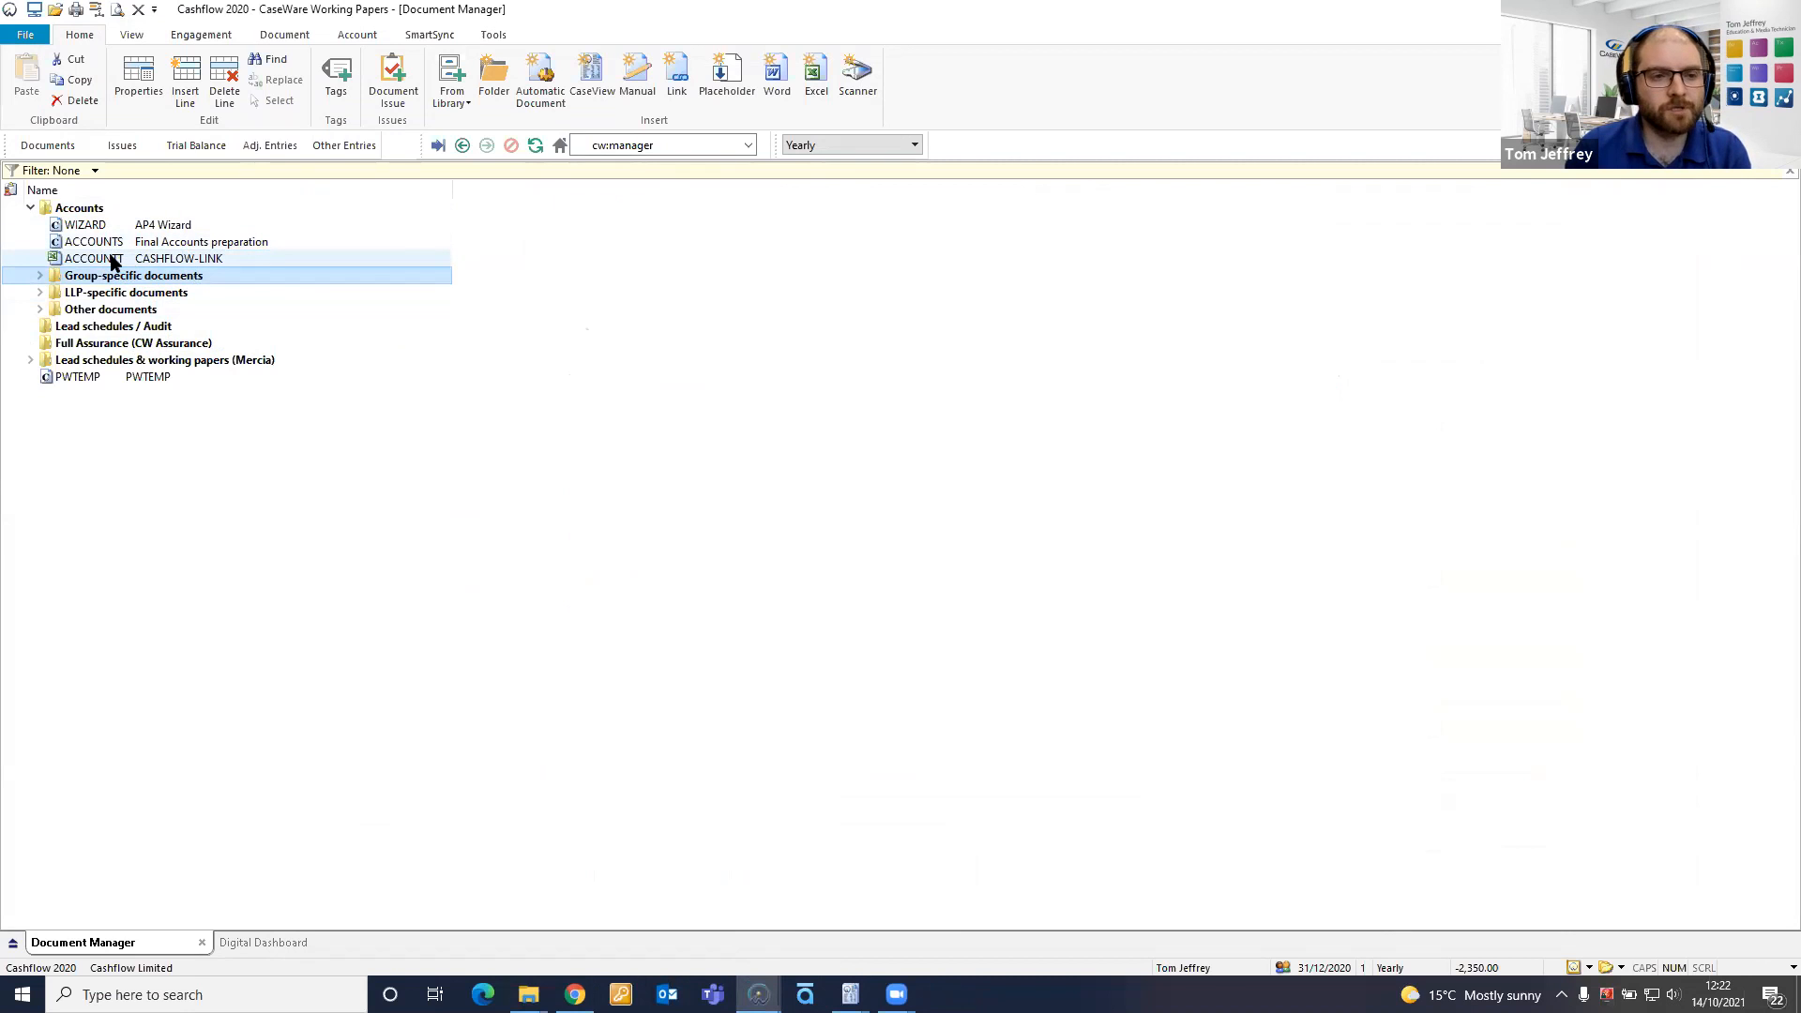
Change the document number of the newly added CASHFLOW-LINK workbook to CASHFLOW-LINK, matching its name
right_click(111, 261)
left_click(540, 345)
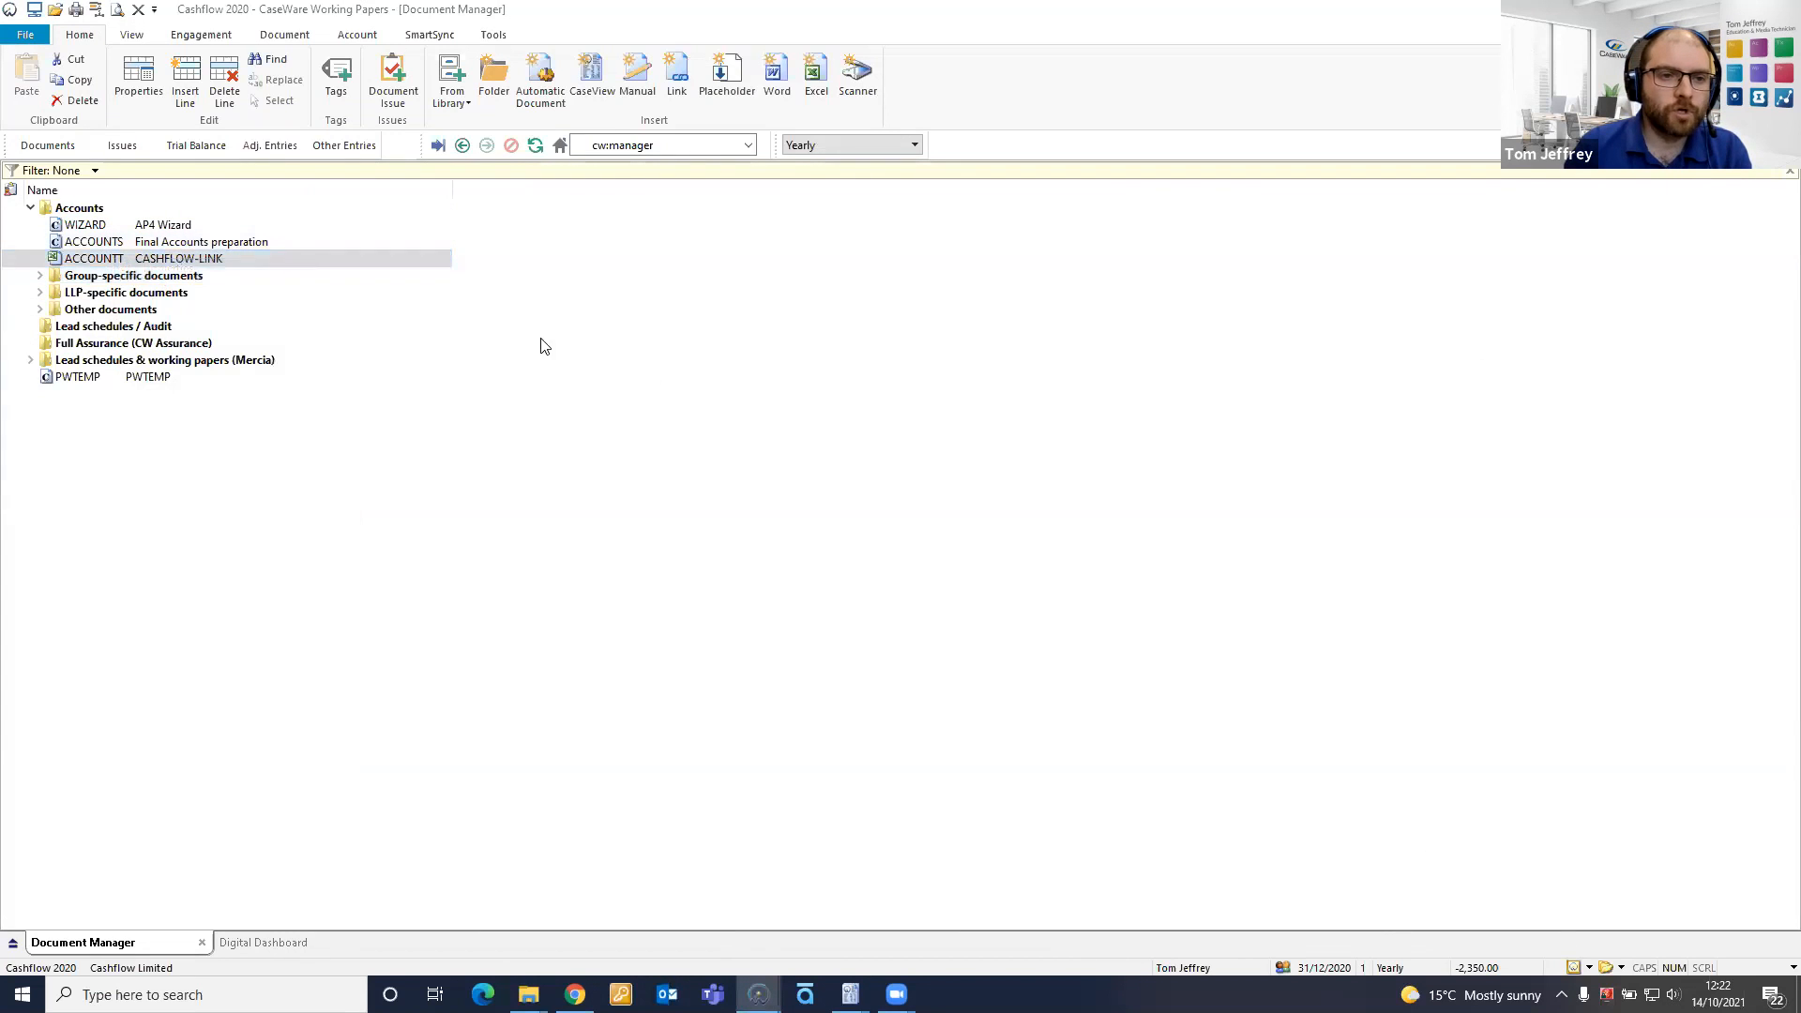
key("Tab")
key("ctrl+c")
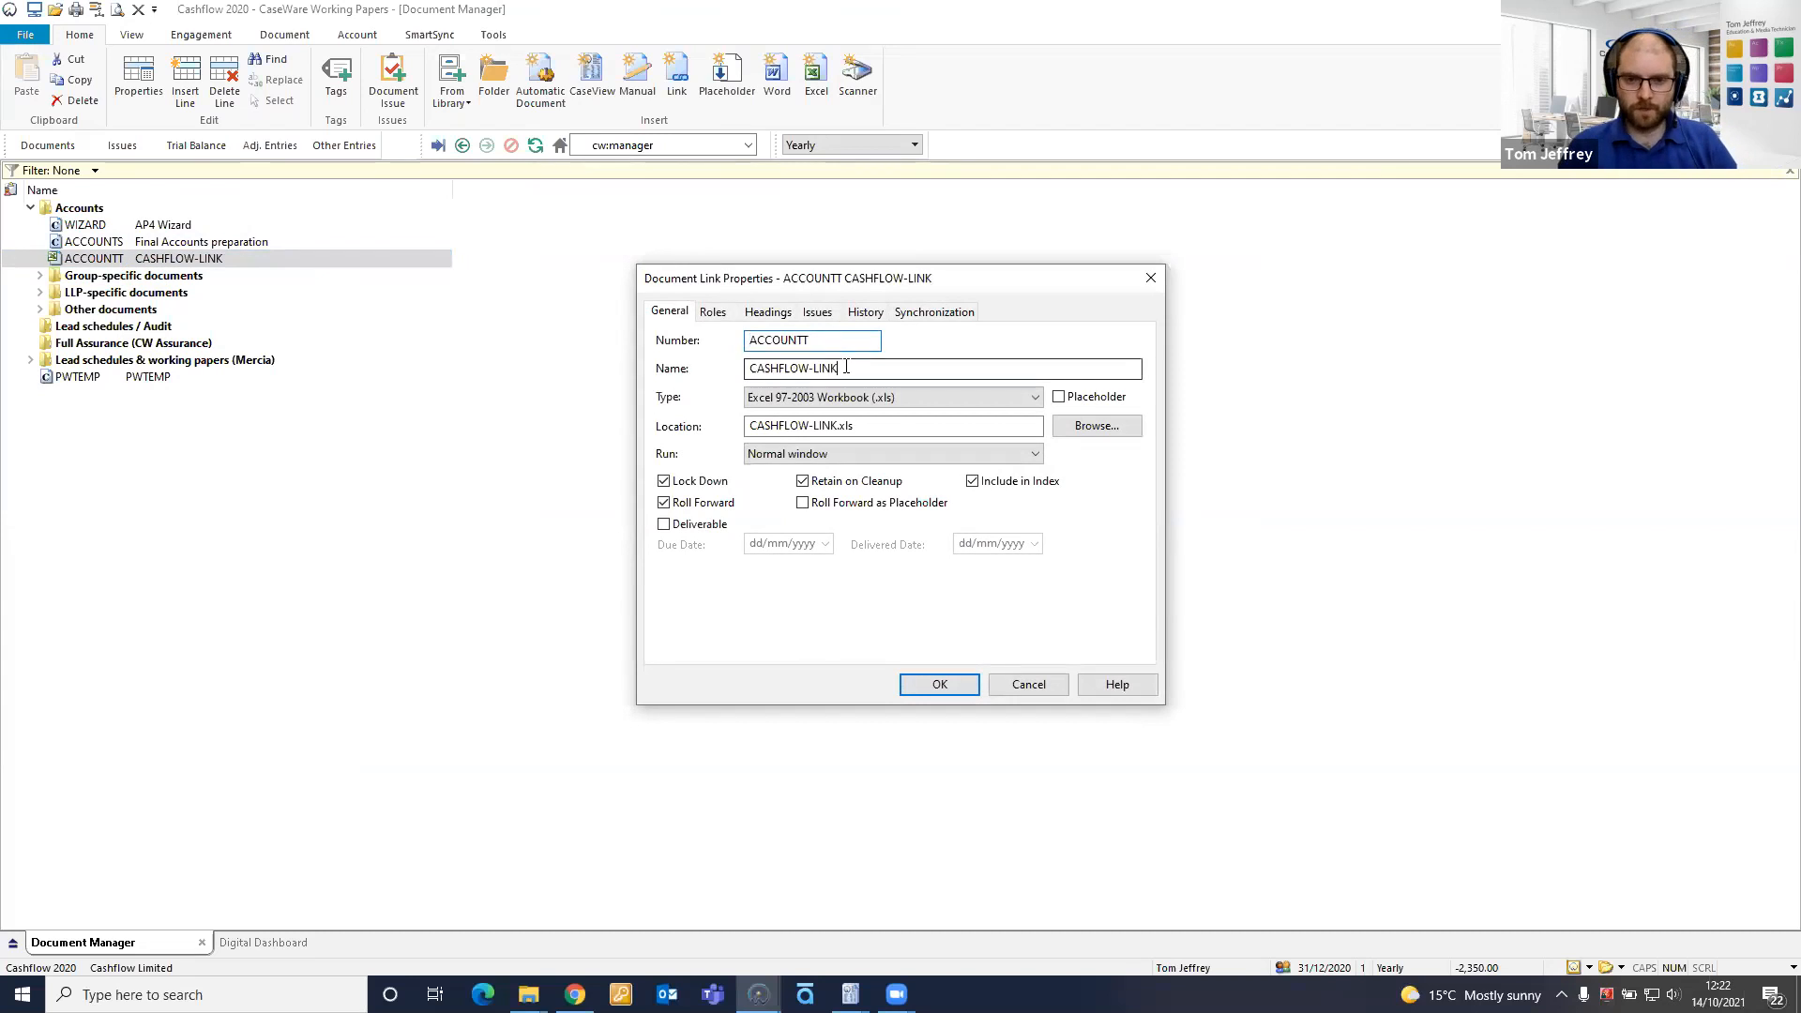
double_click(811, 340)
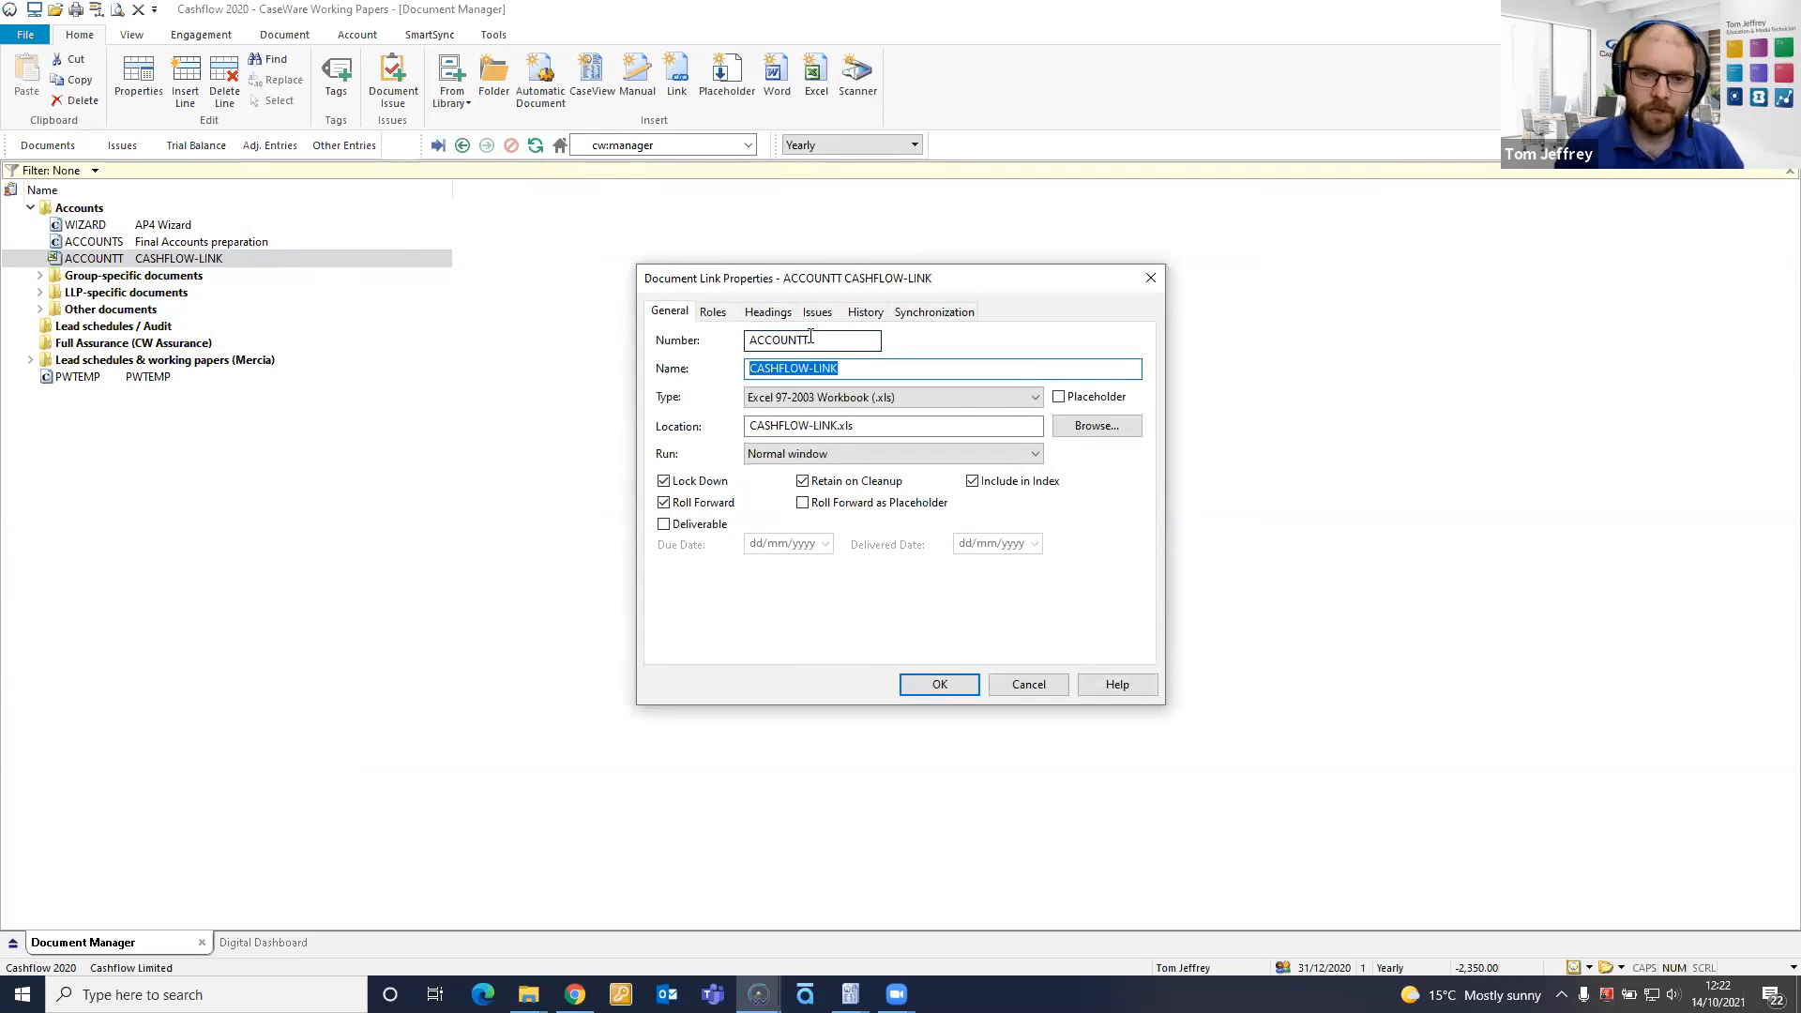
key("ctrl+v")
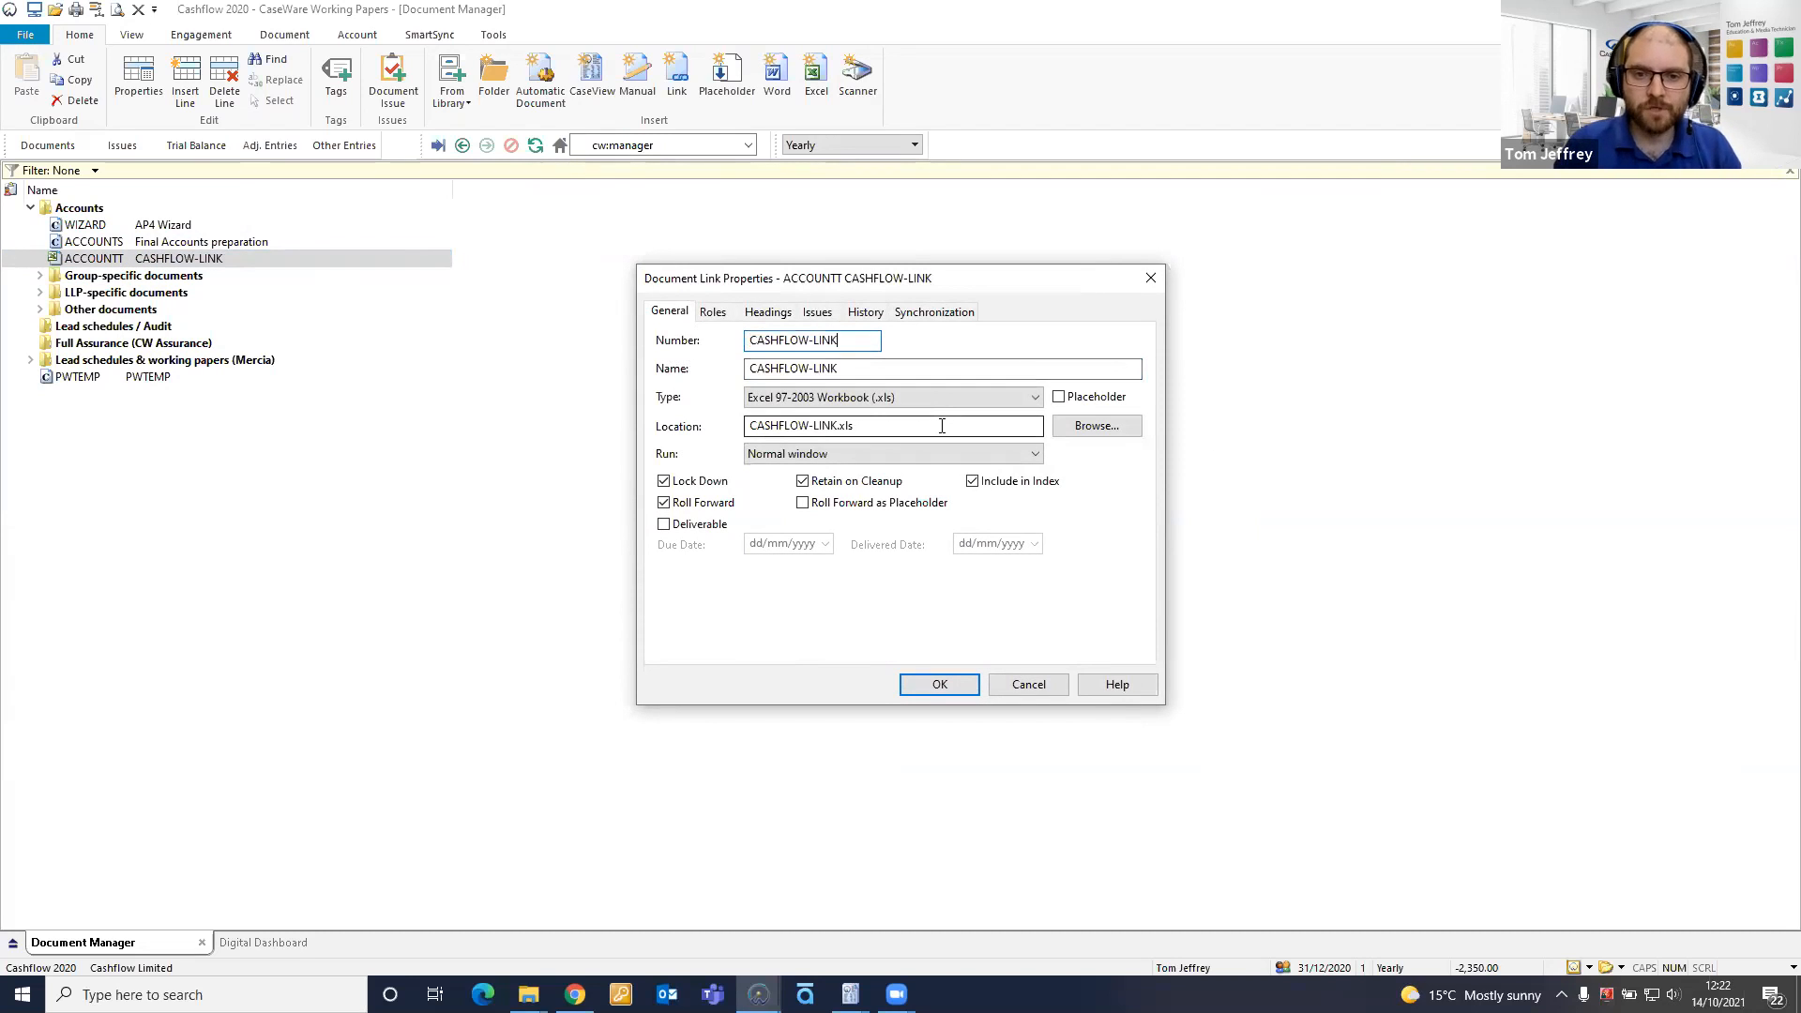
left_click(923, 679)
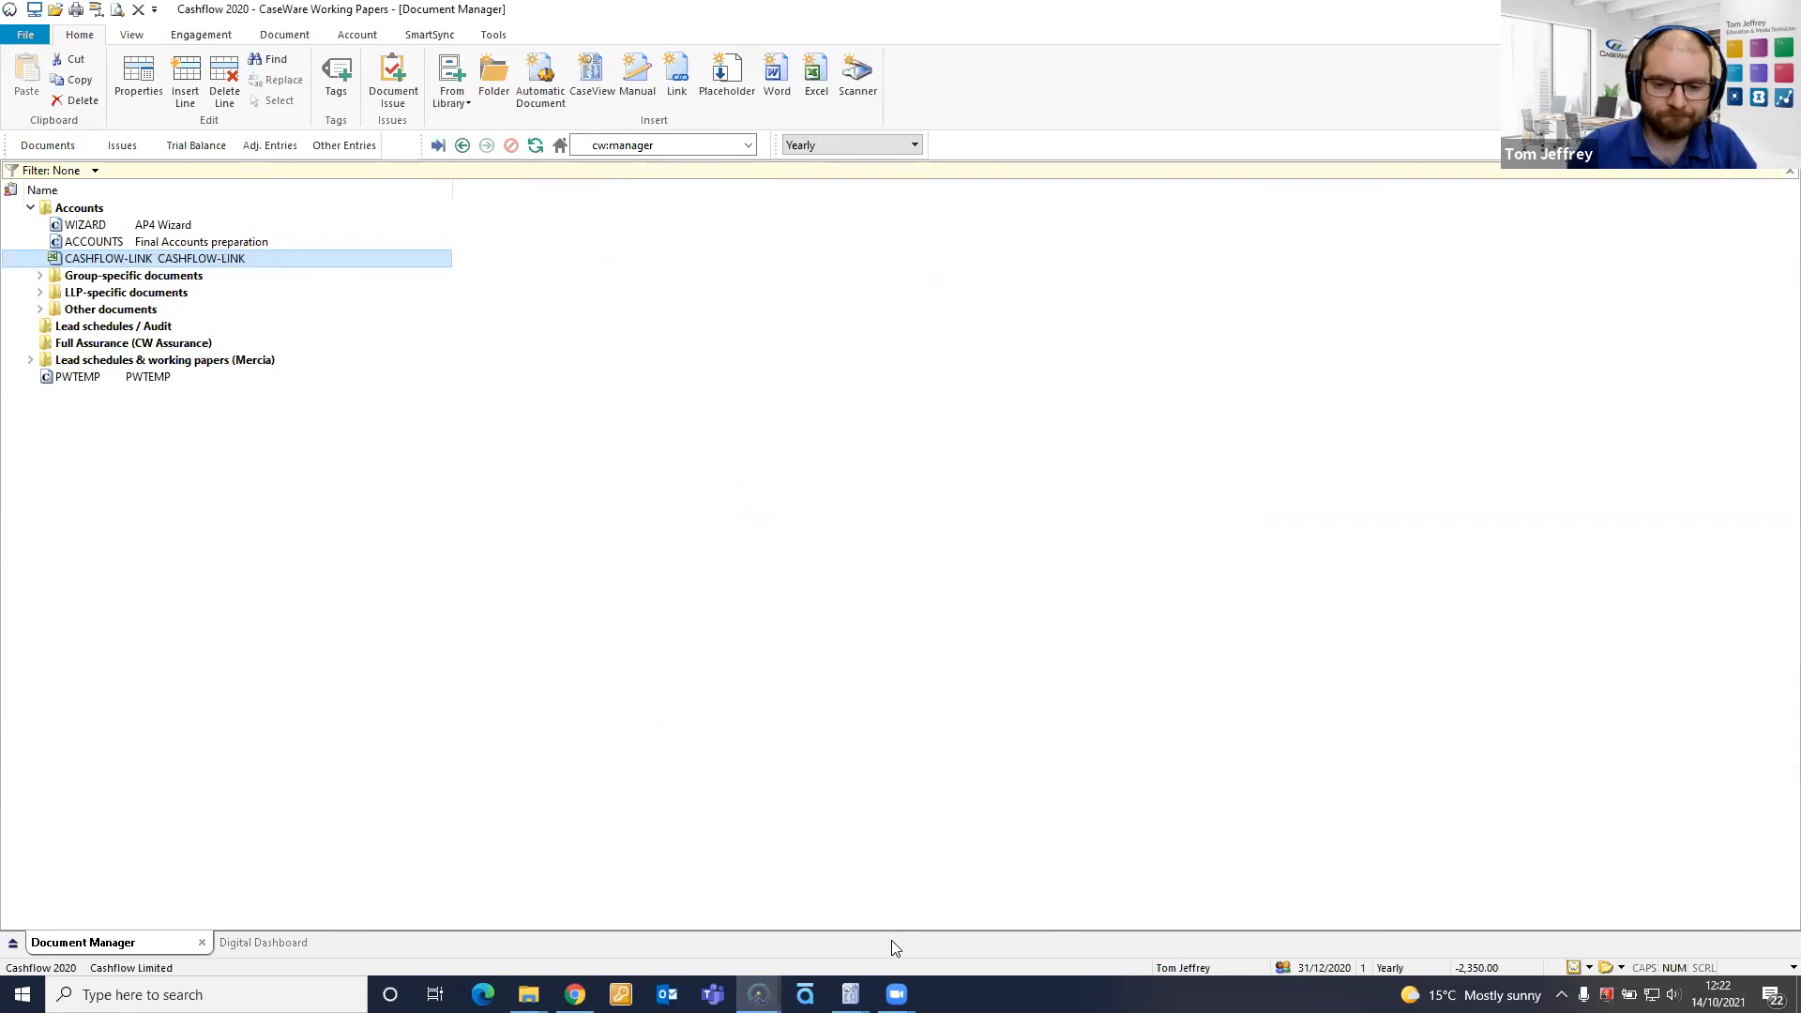
Switch to the Cashflow 2020 accounts in CaseView, turn on Excel Import for the Statement of Cash Flows, and review the imported statement
left_click(850, 993)
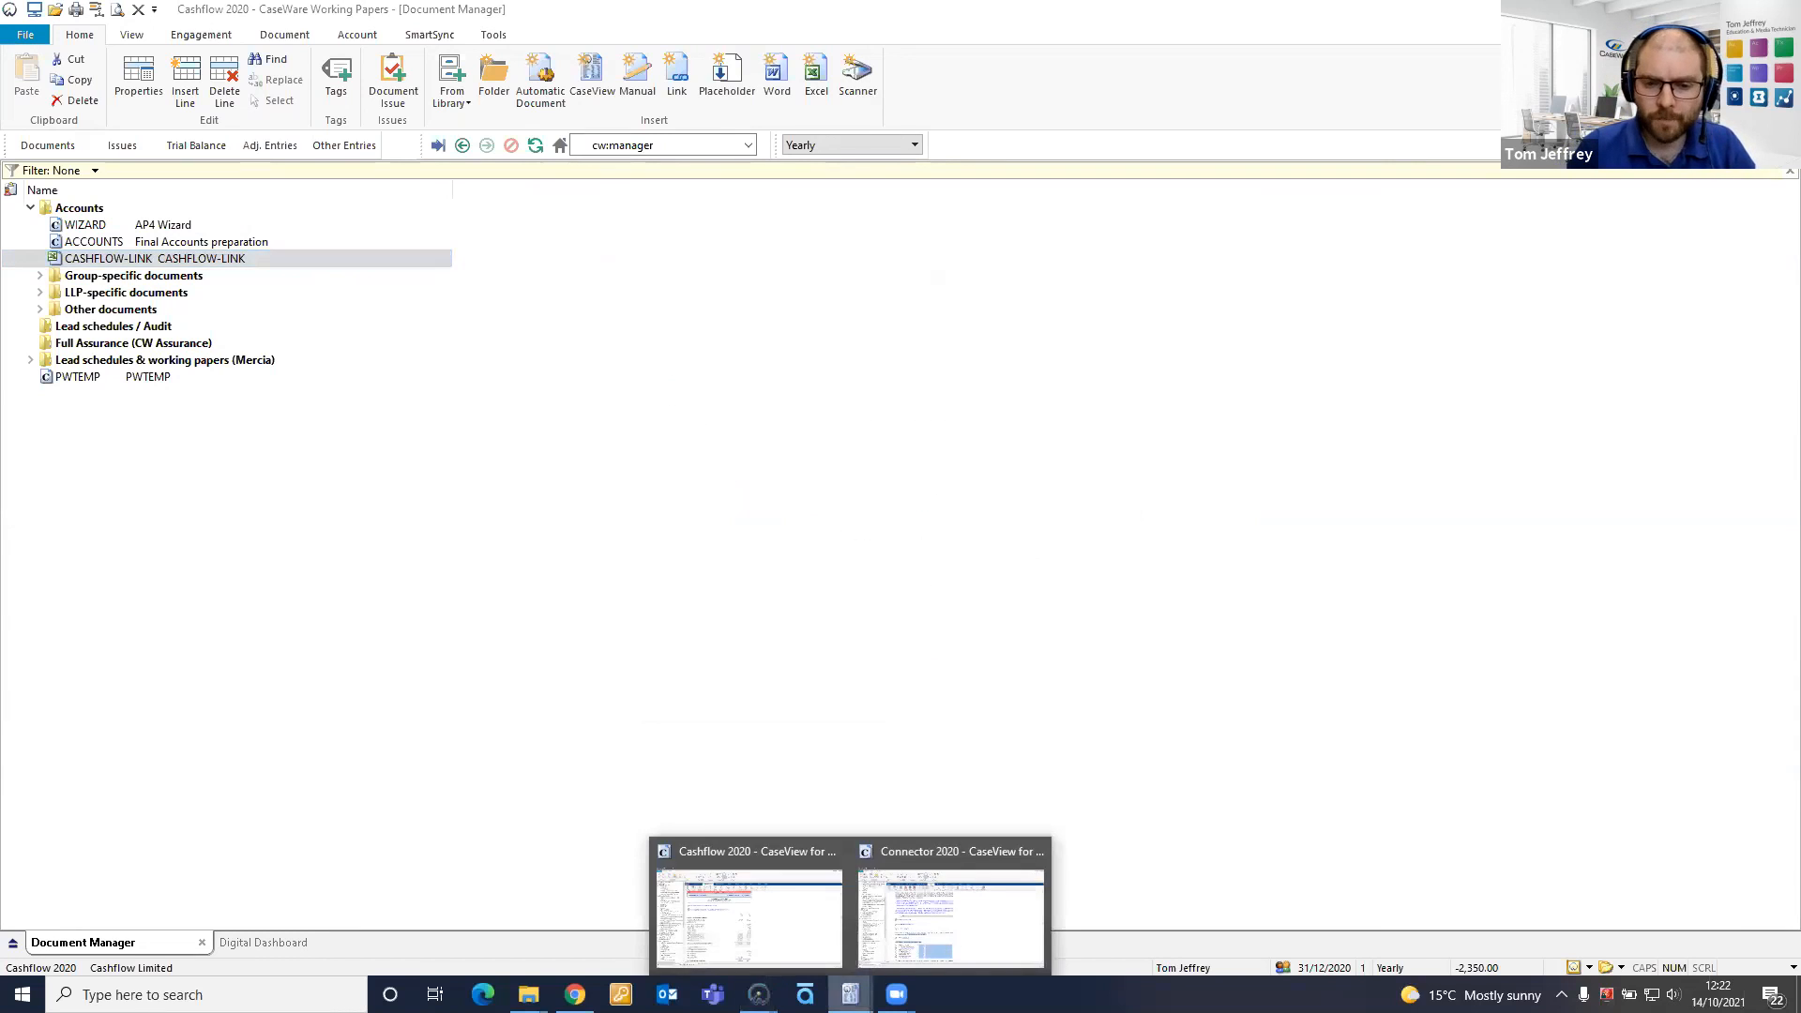
left_click(791, 961)
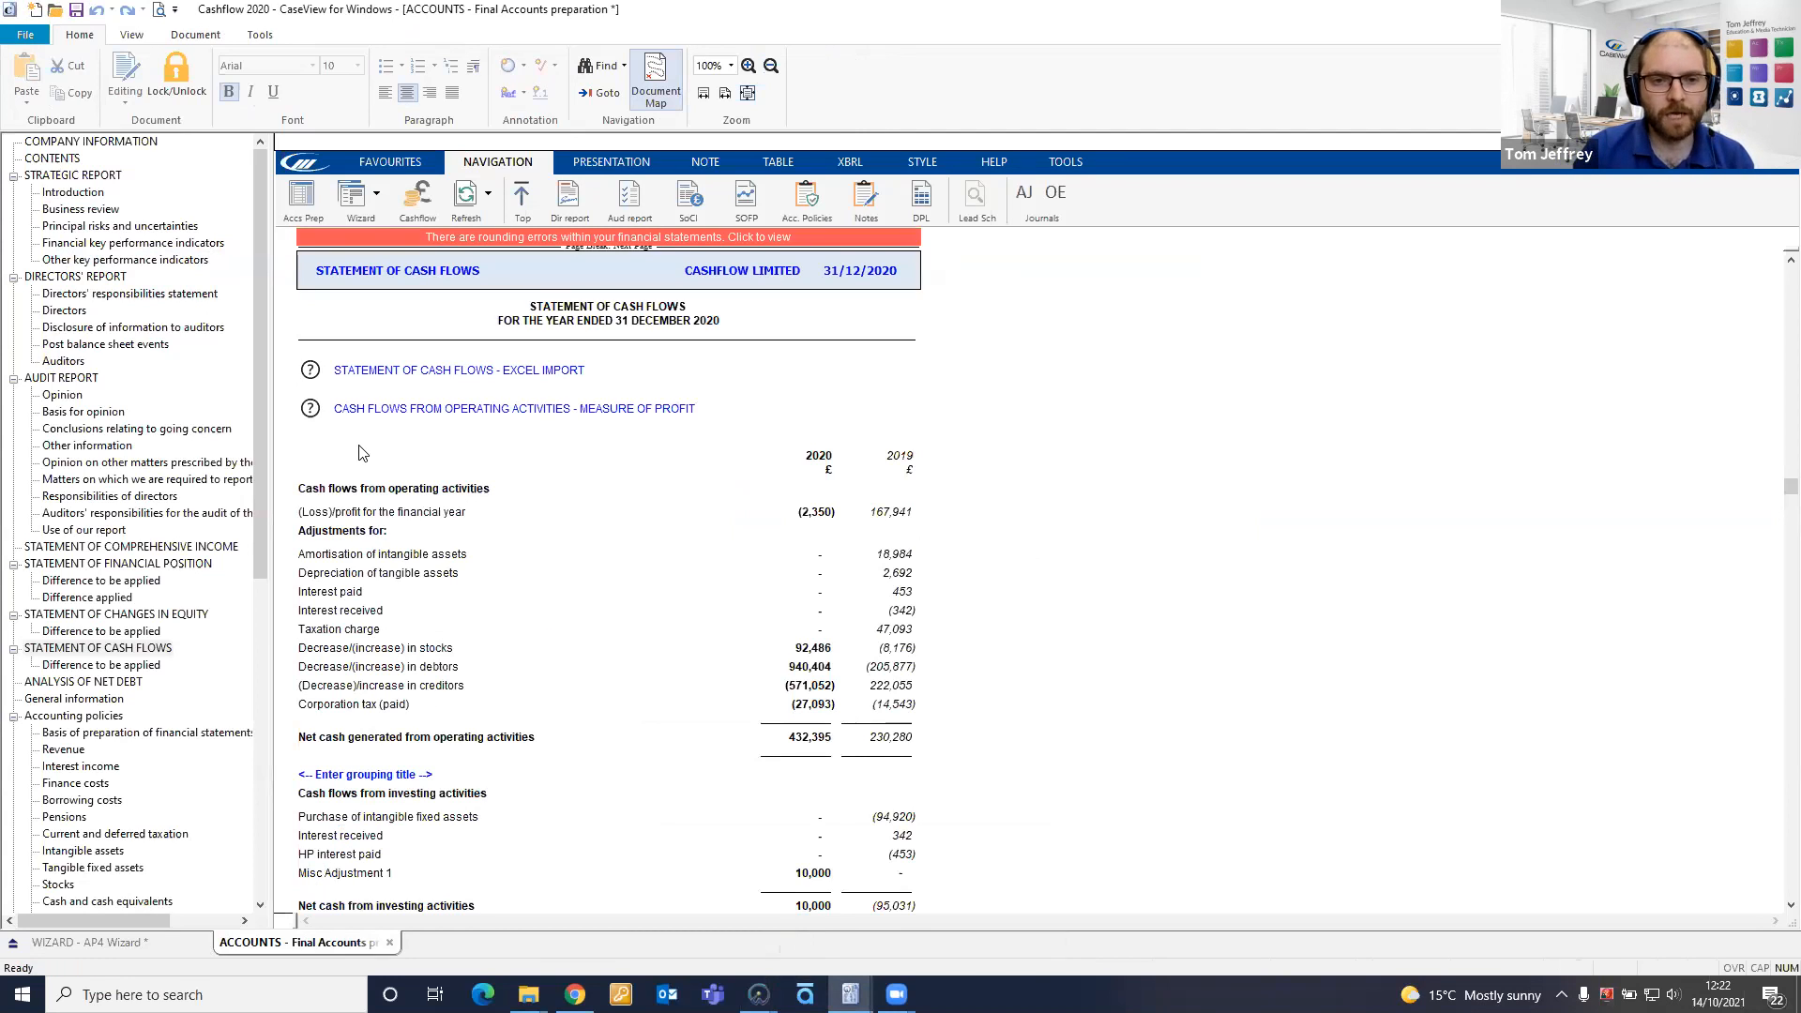
left_click(311, 372)
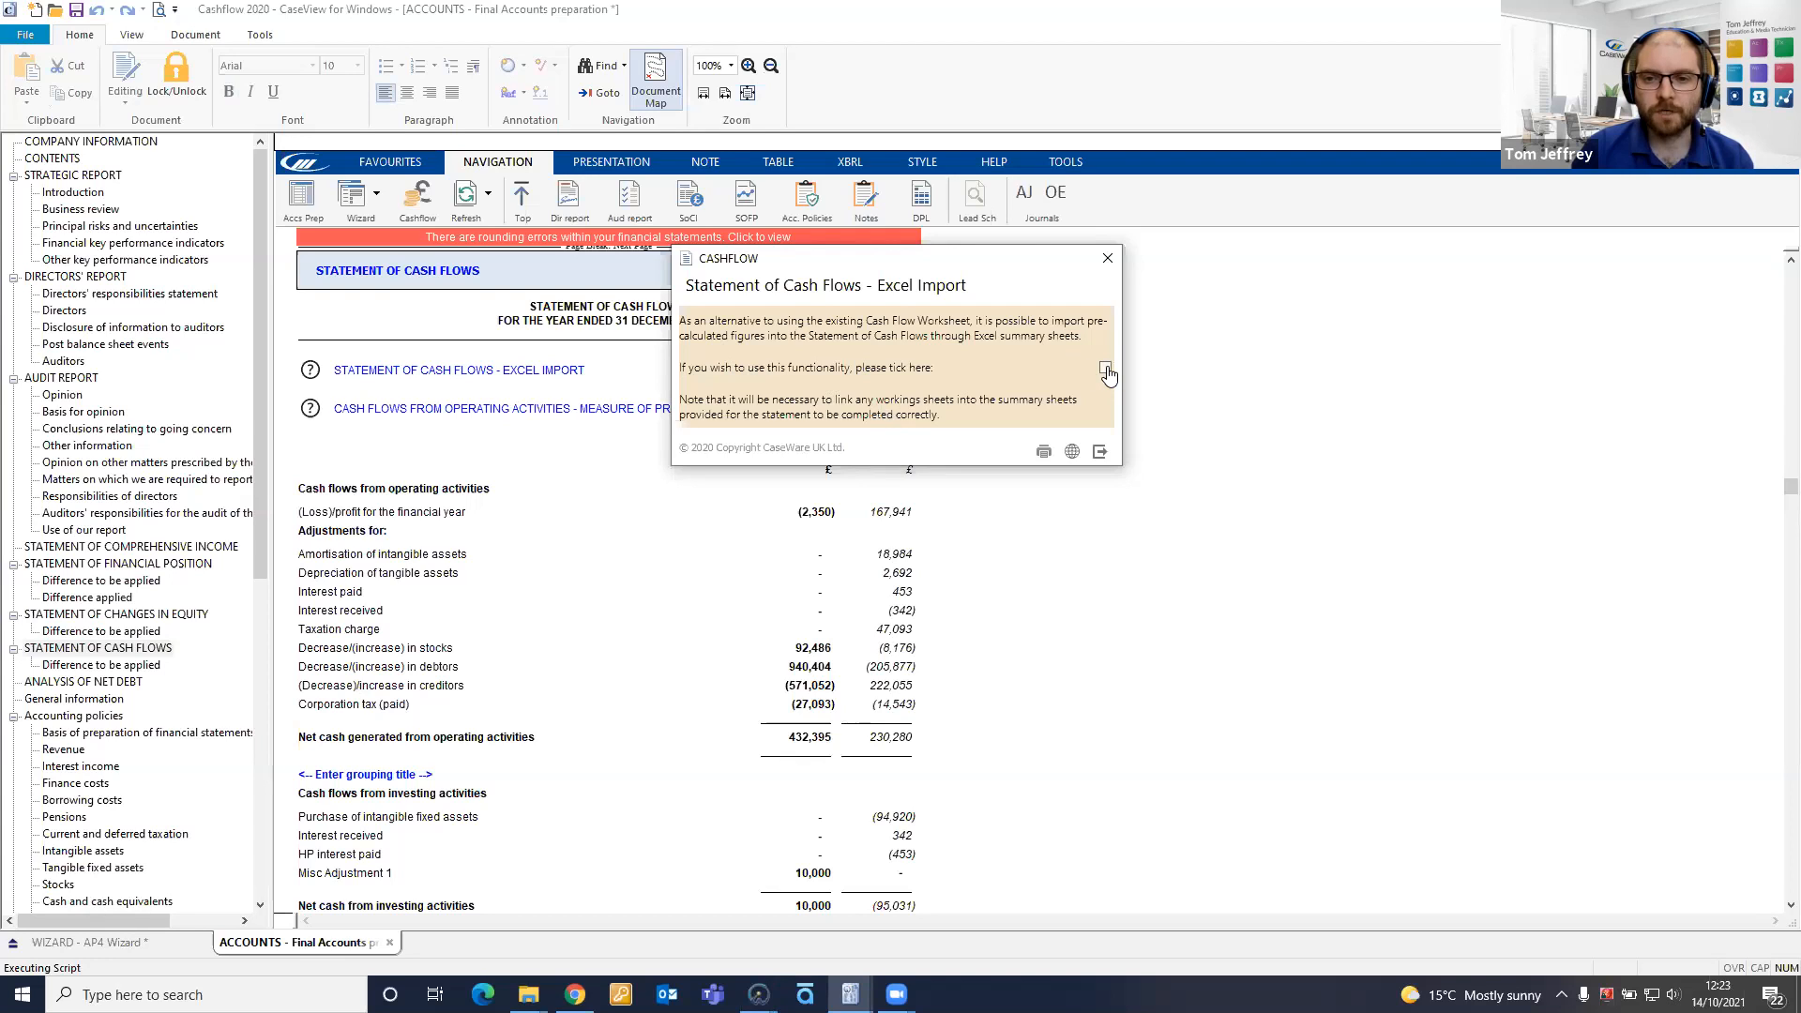
left_click(1099, 451)
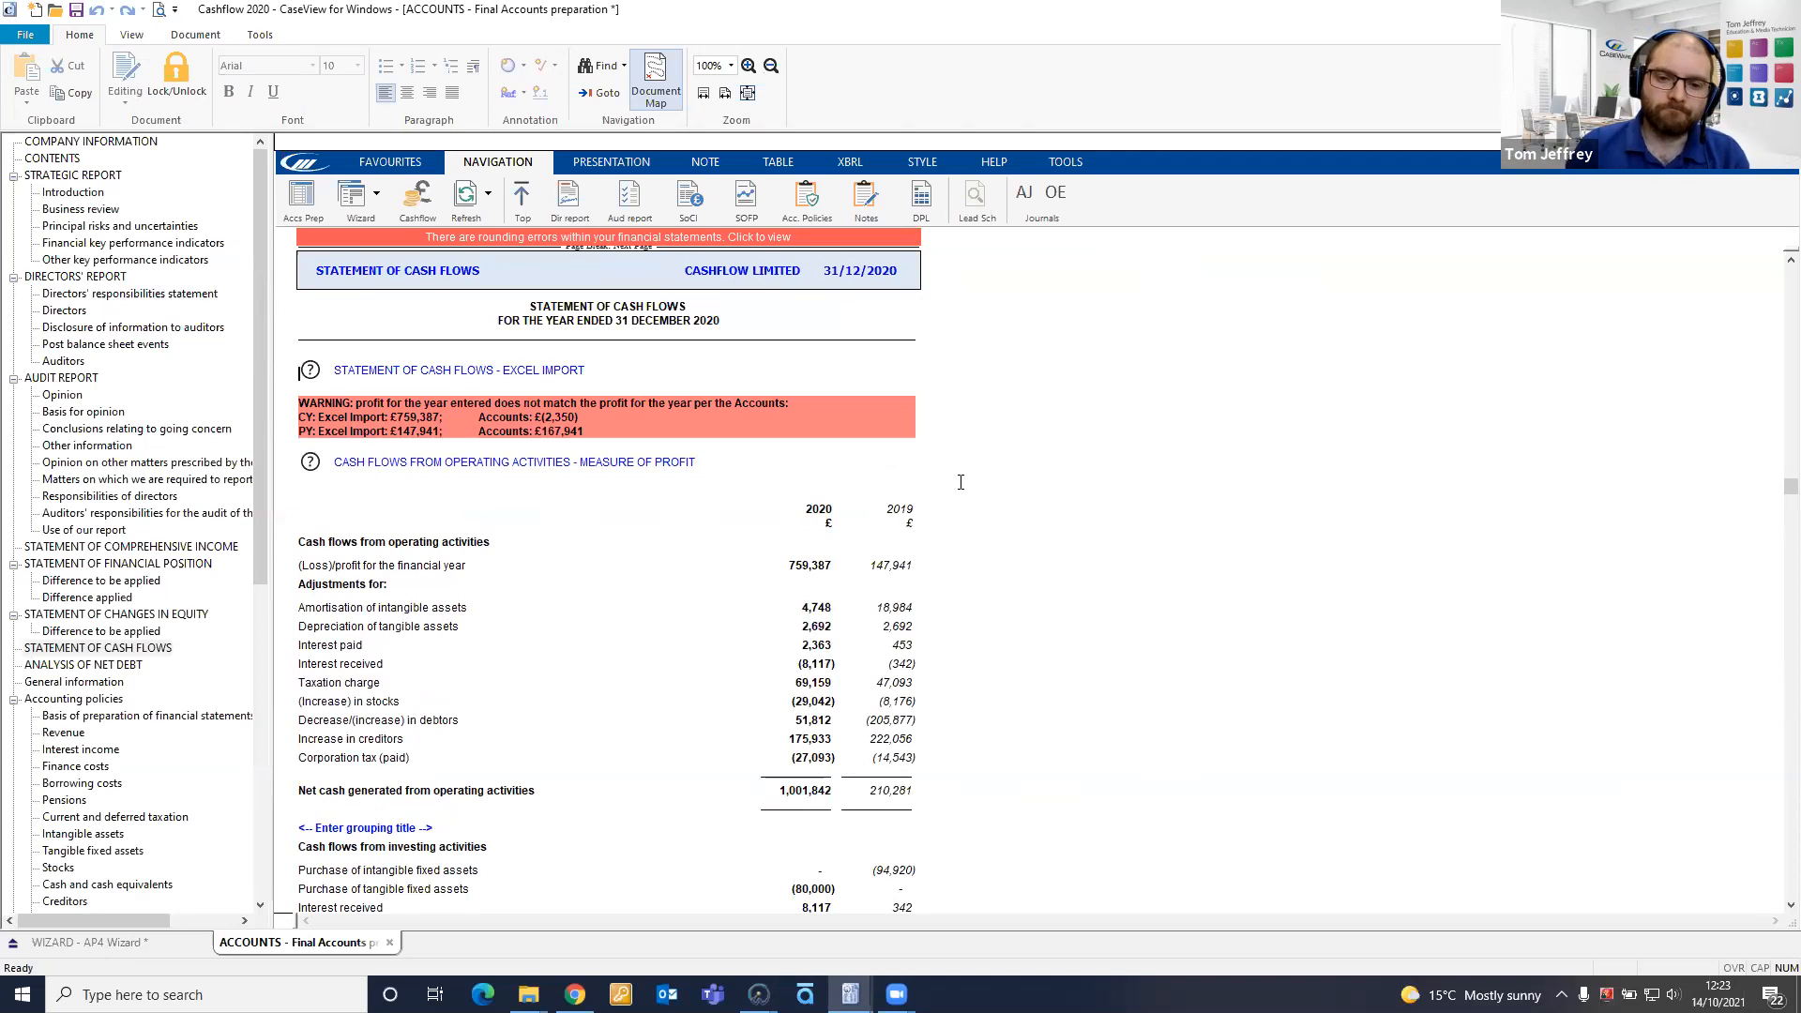
scroll(961, 482, "down", 6)
scroll(958, 481, "down", 3)
scroll(959, 481, "up", 10)
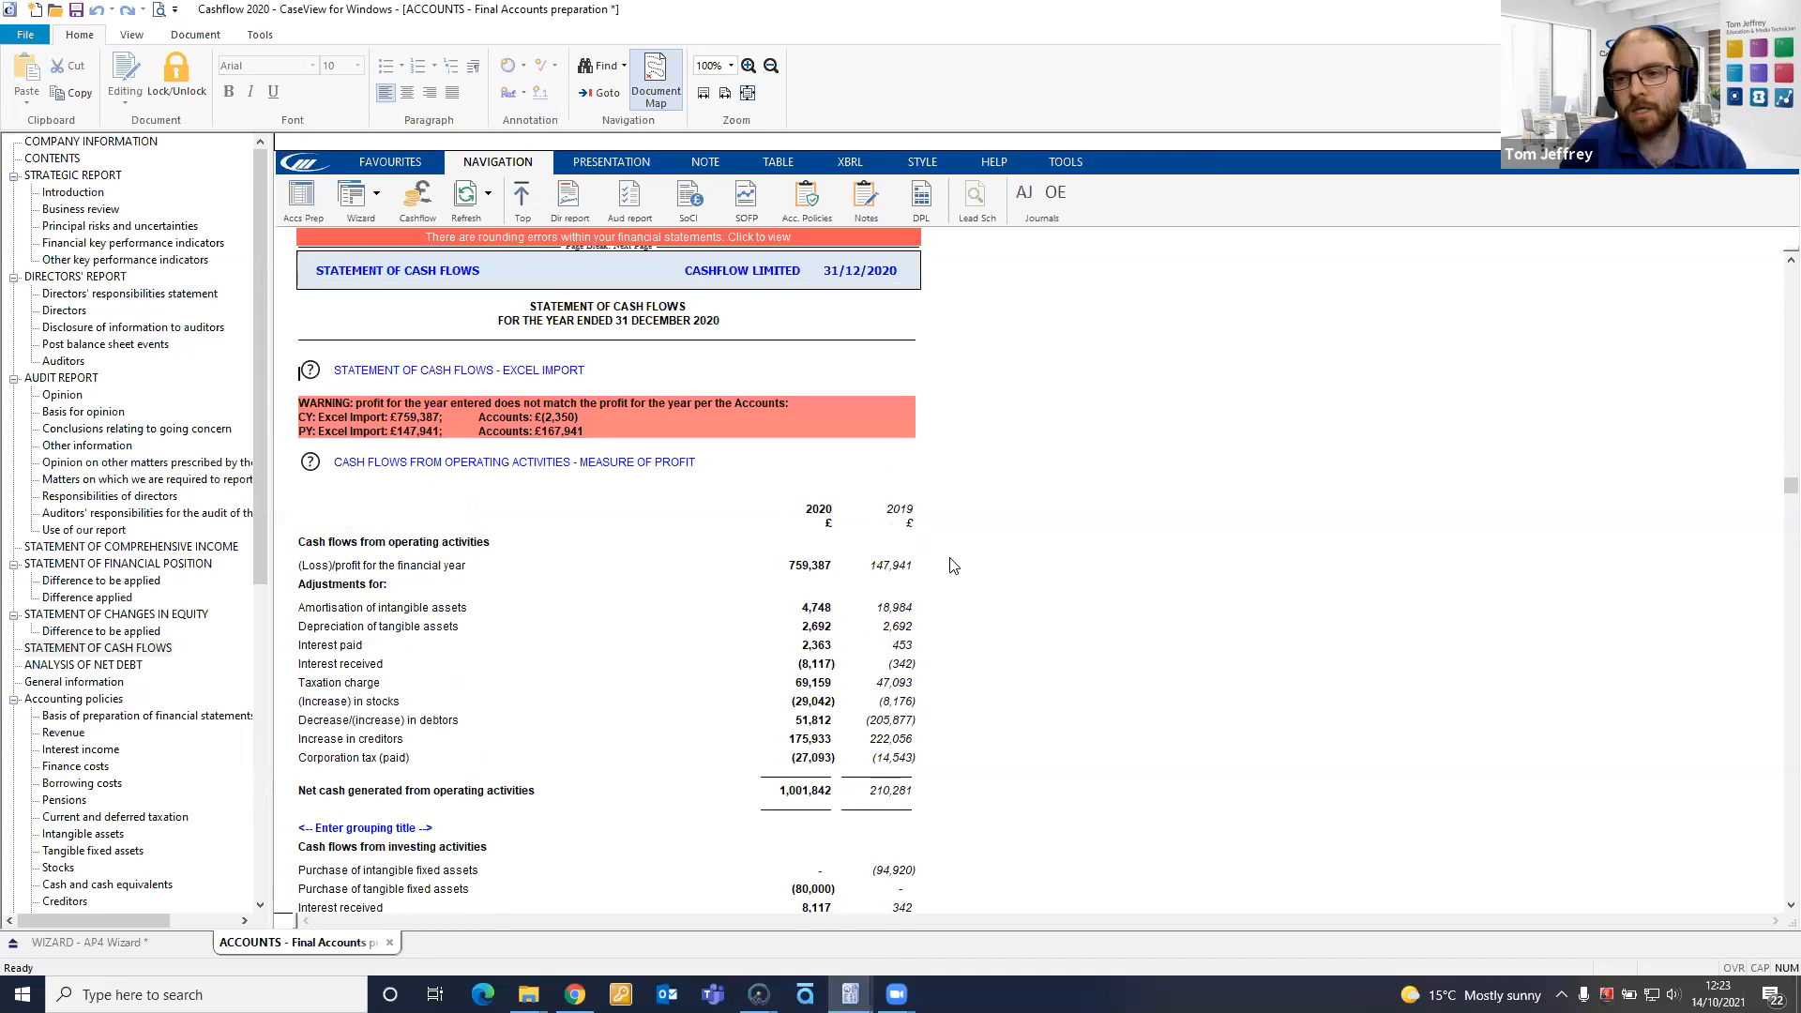
Turn off the Excel Import option for the Statement of Cash Flows
left_click(311, 372)
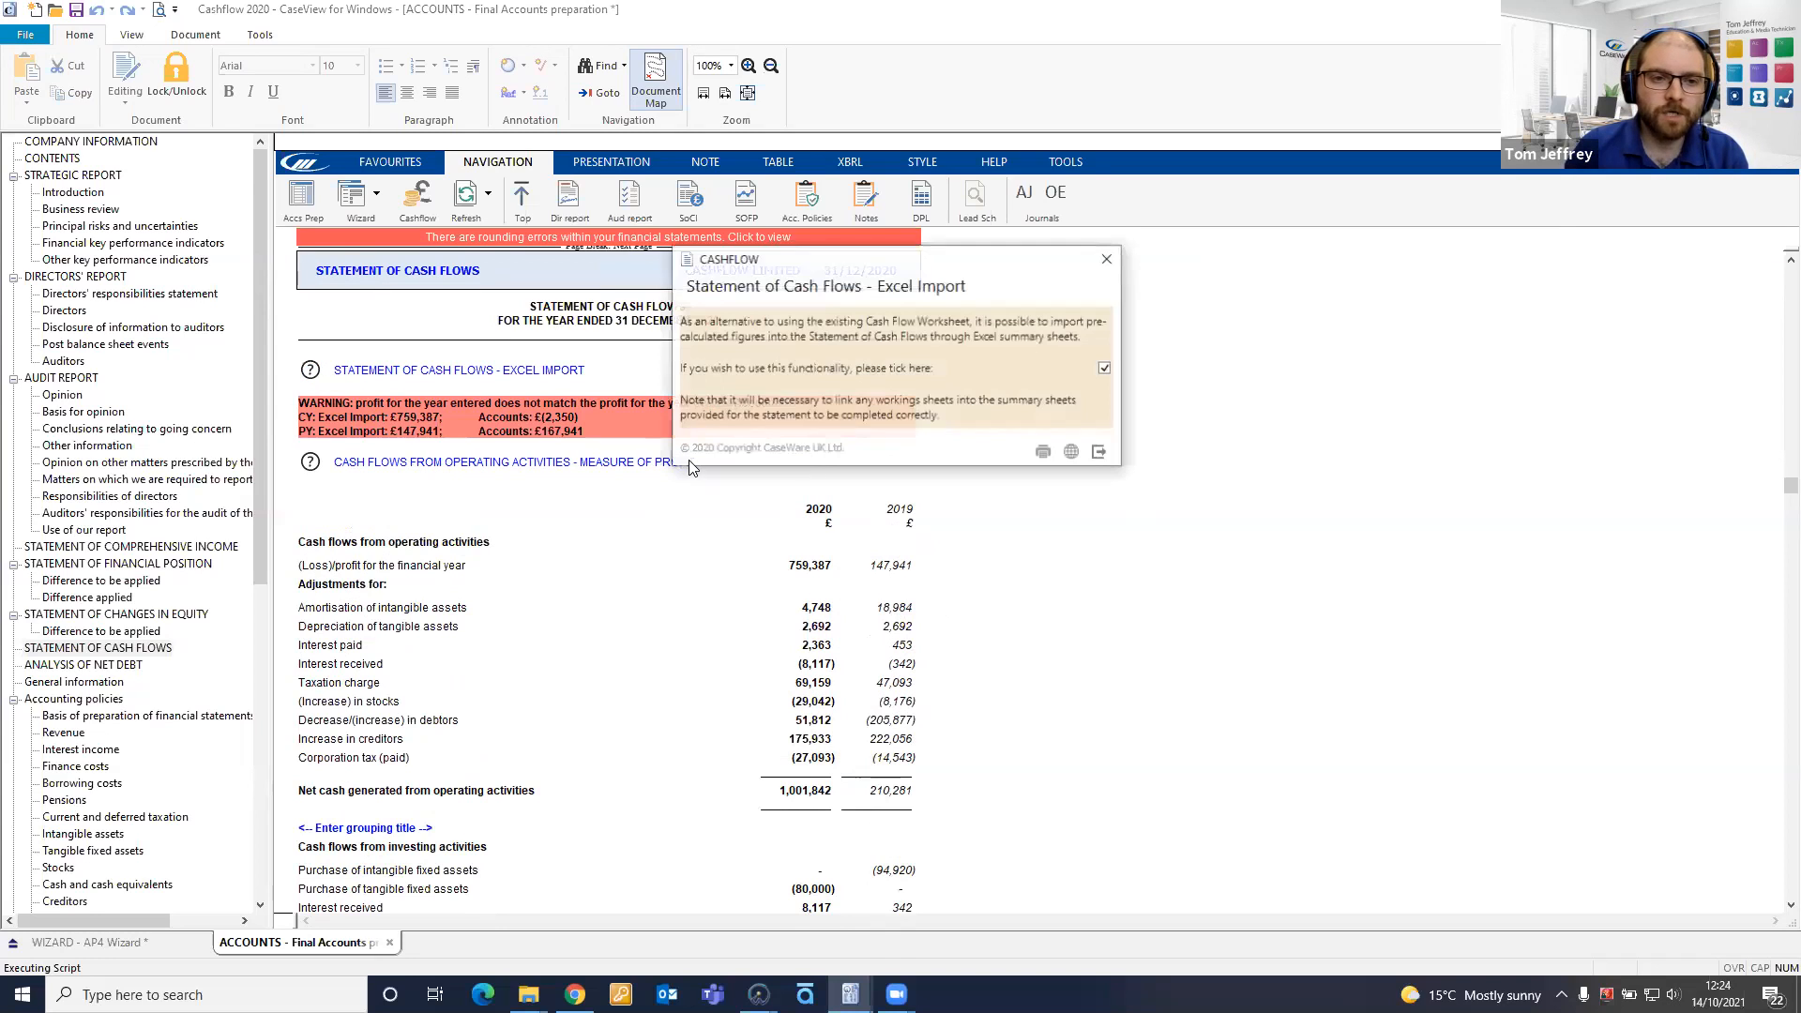
left_click(1099, 451)
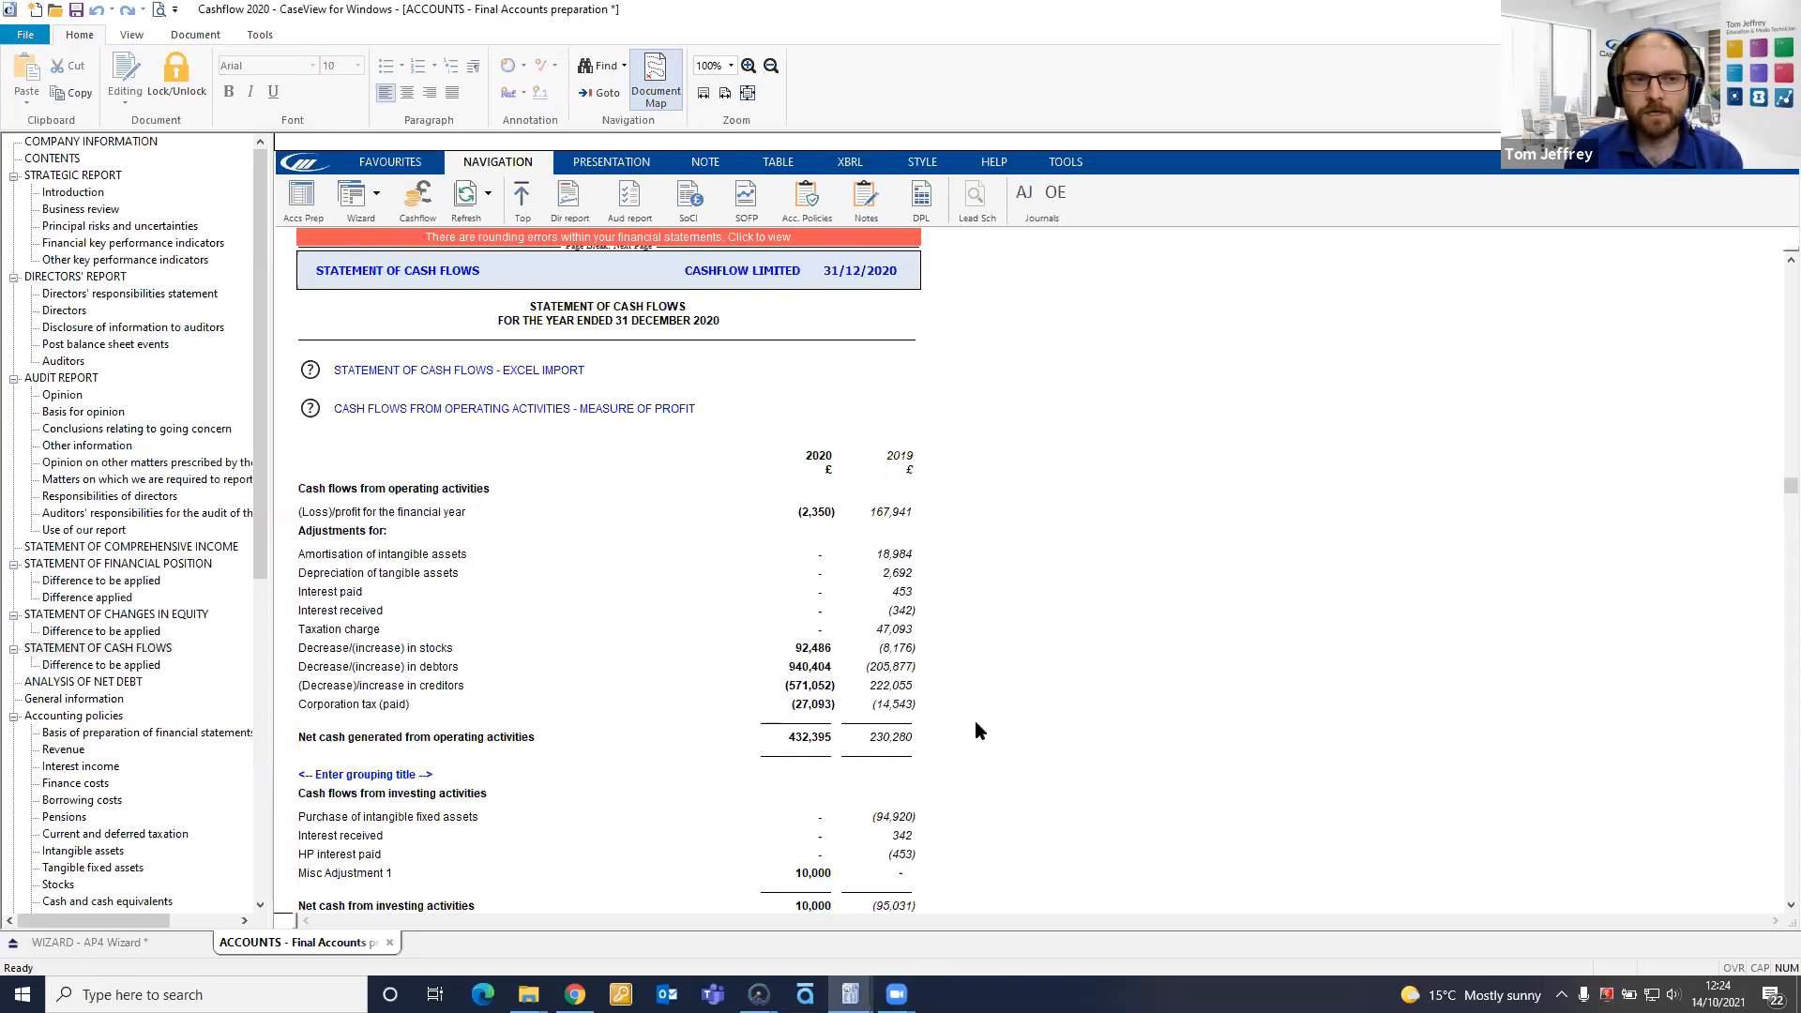
mouse_move(895, 992)
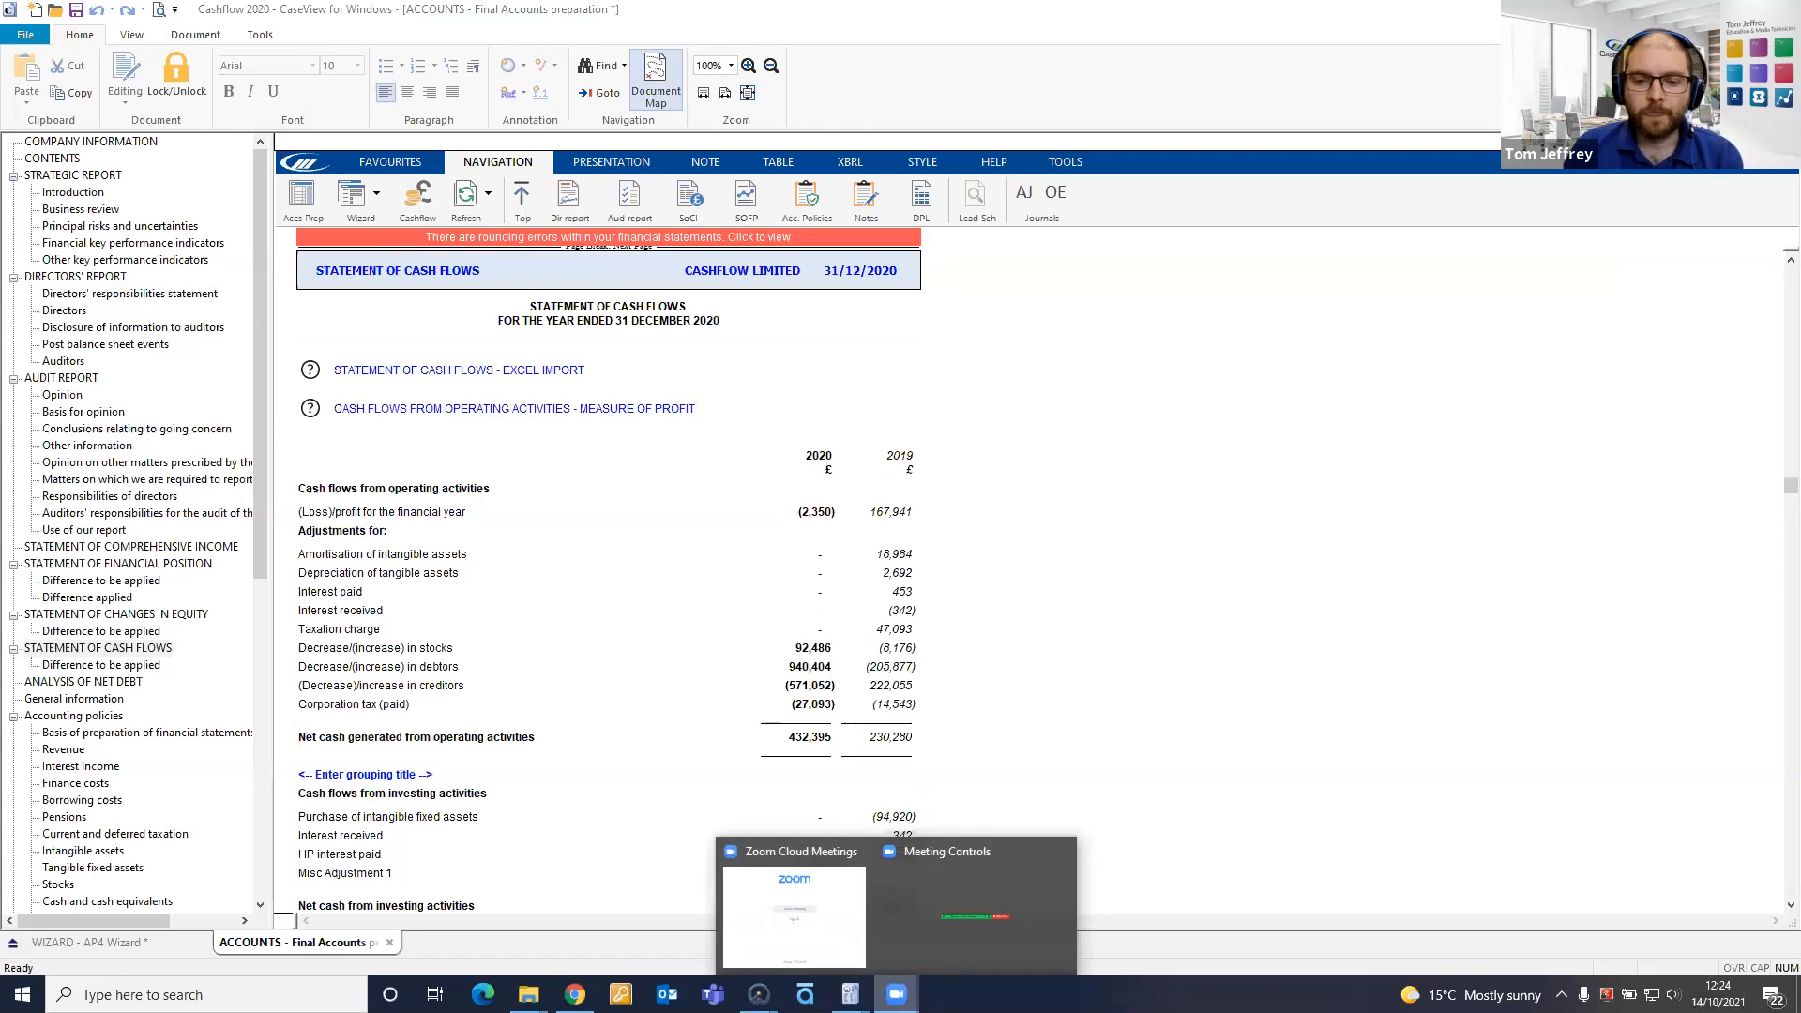
left_click(926, 938)
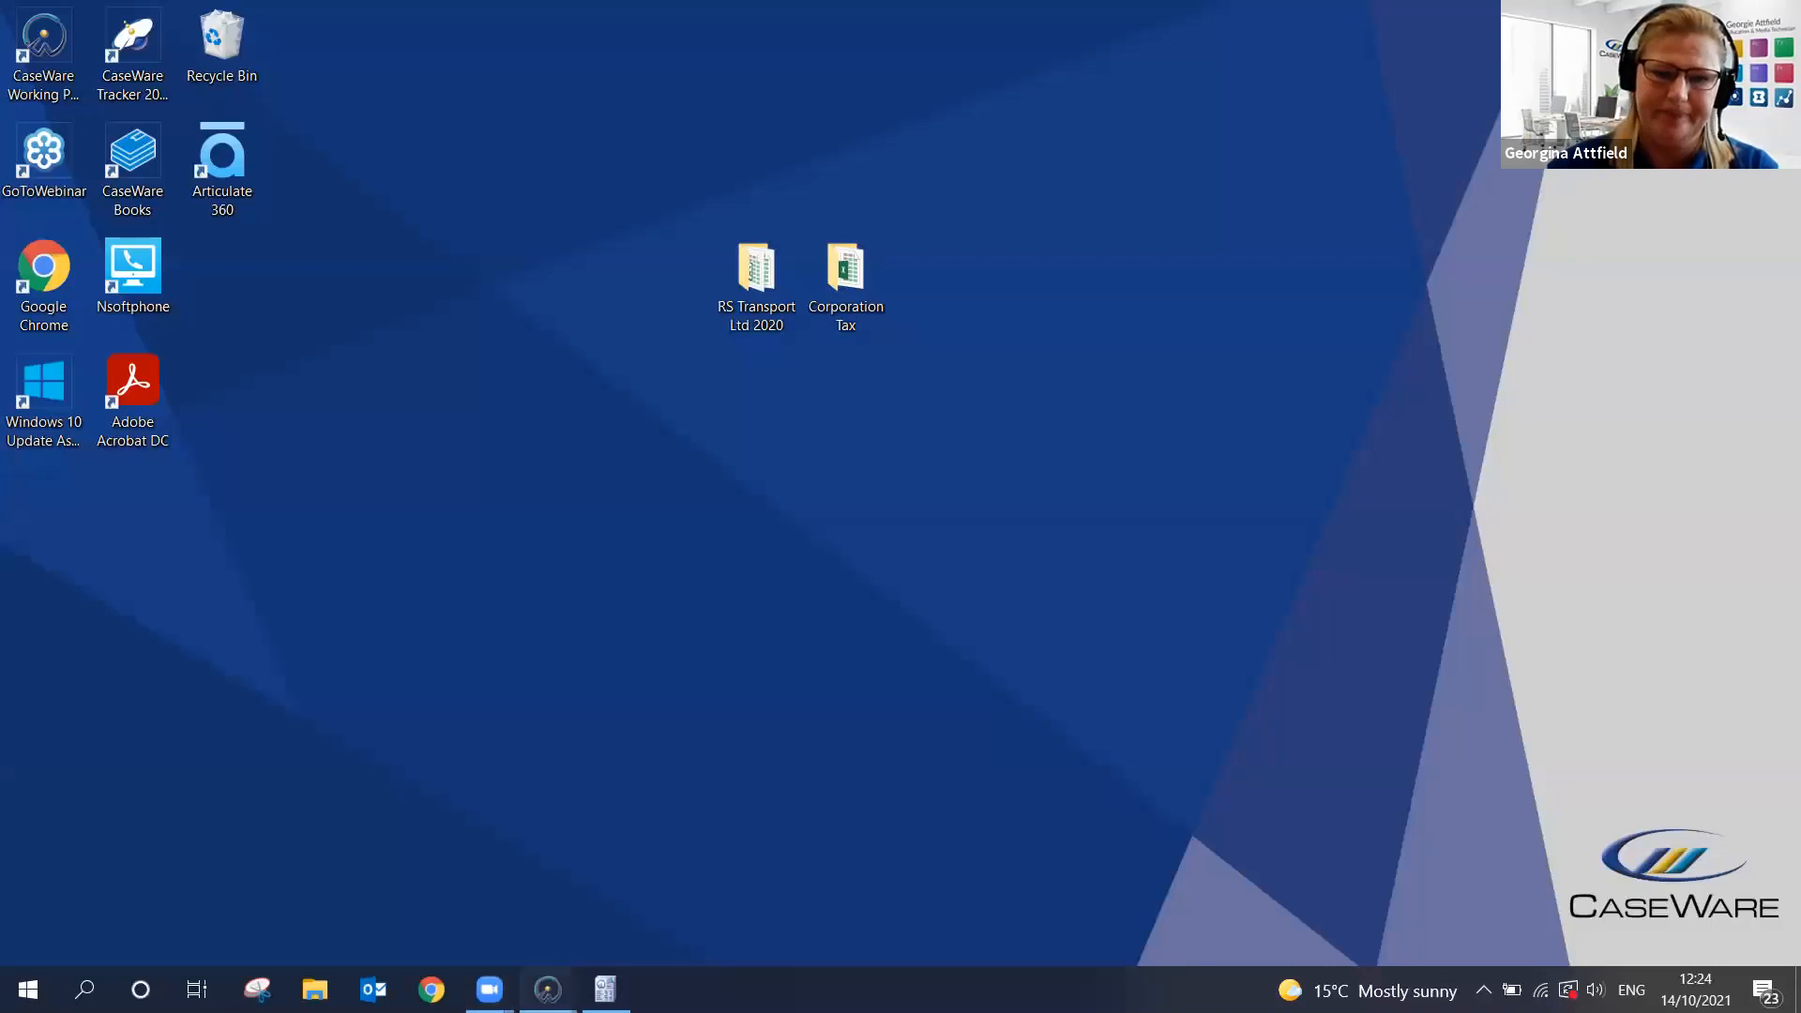
In the Corporation Tax Webinar Example wizard, open the capital allowances Additions worksheet and enable entering additions from an Excel spreadsheet
mouse_move(548, 990)
left_click(691, 906)
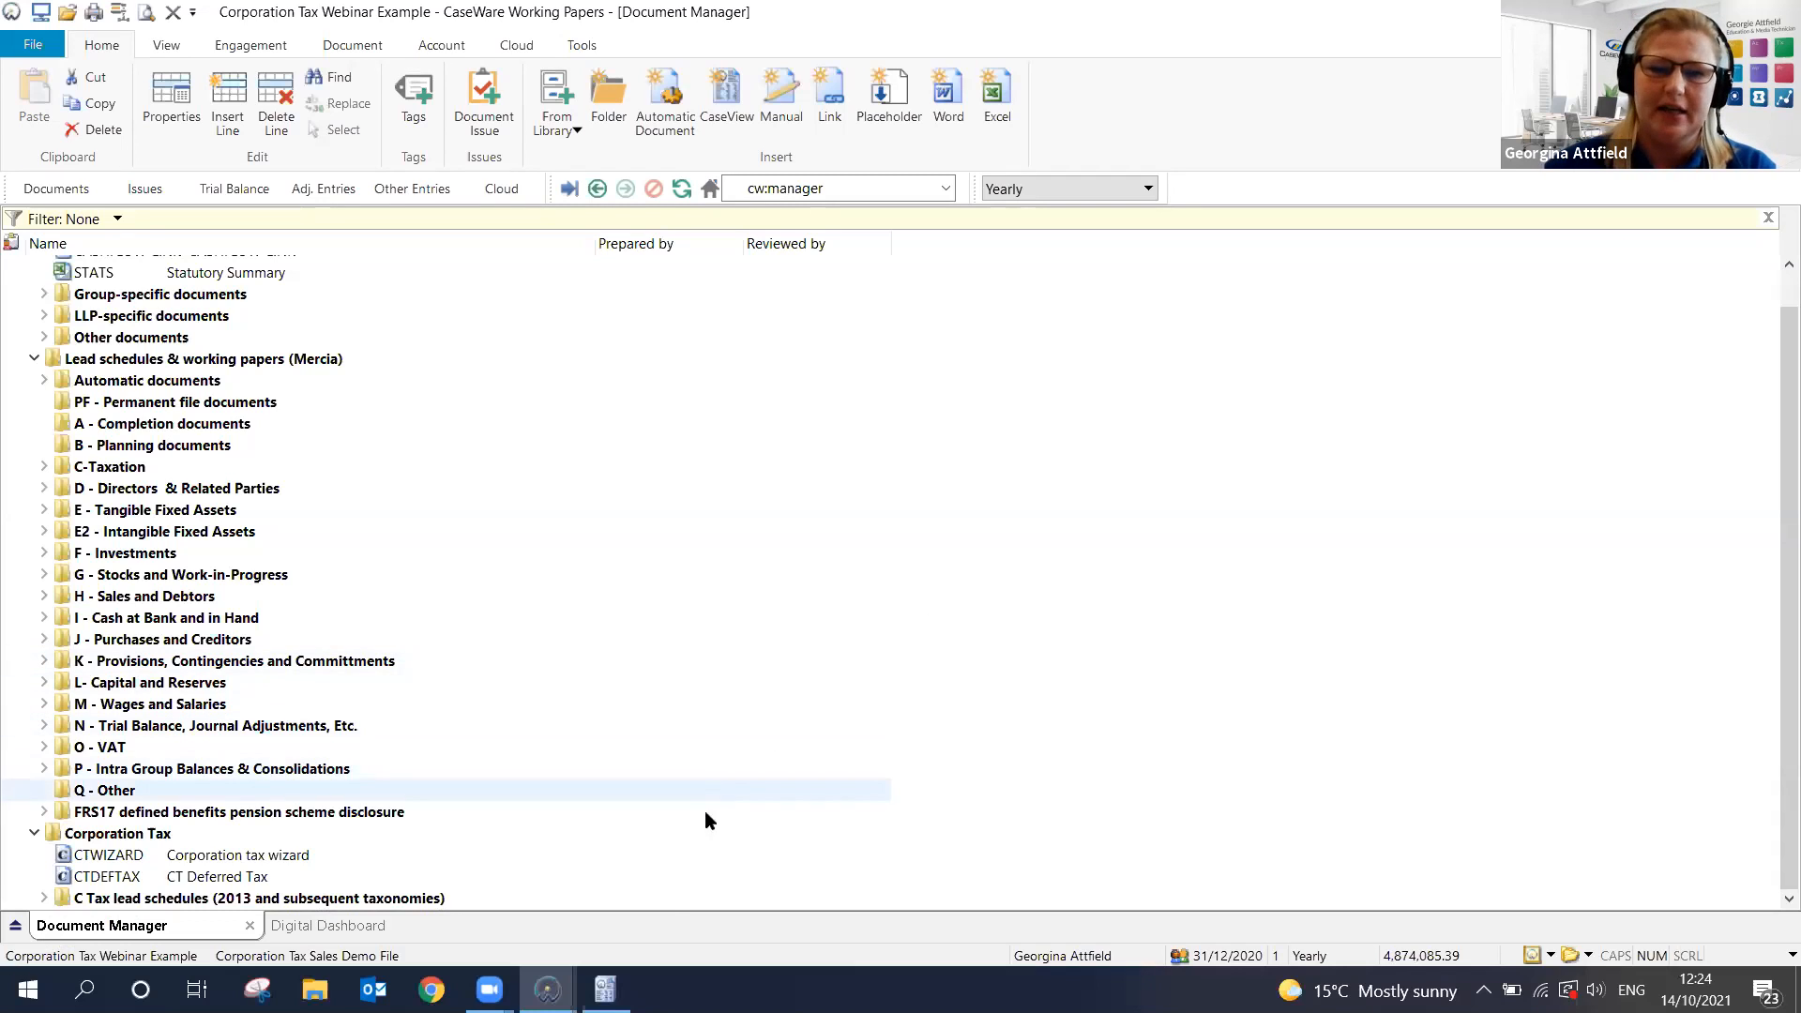
left_click(628, 985)
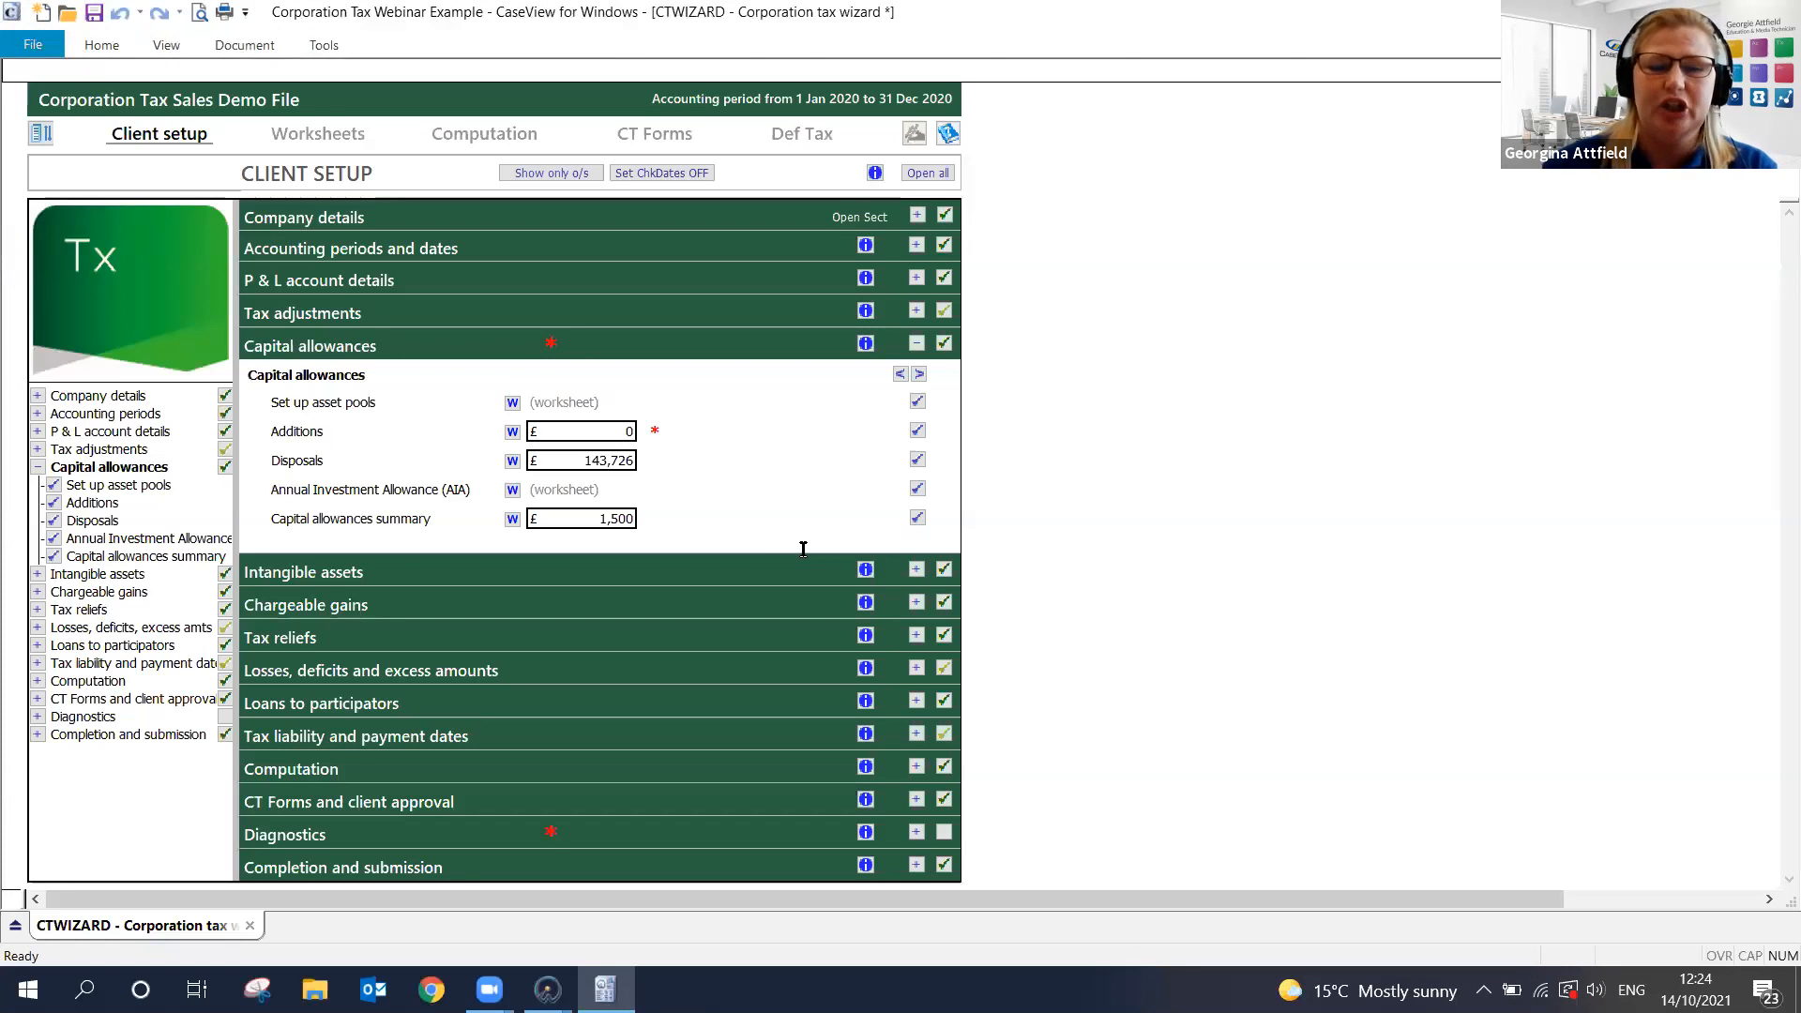
left_click(514, 434)
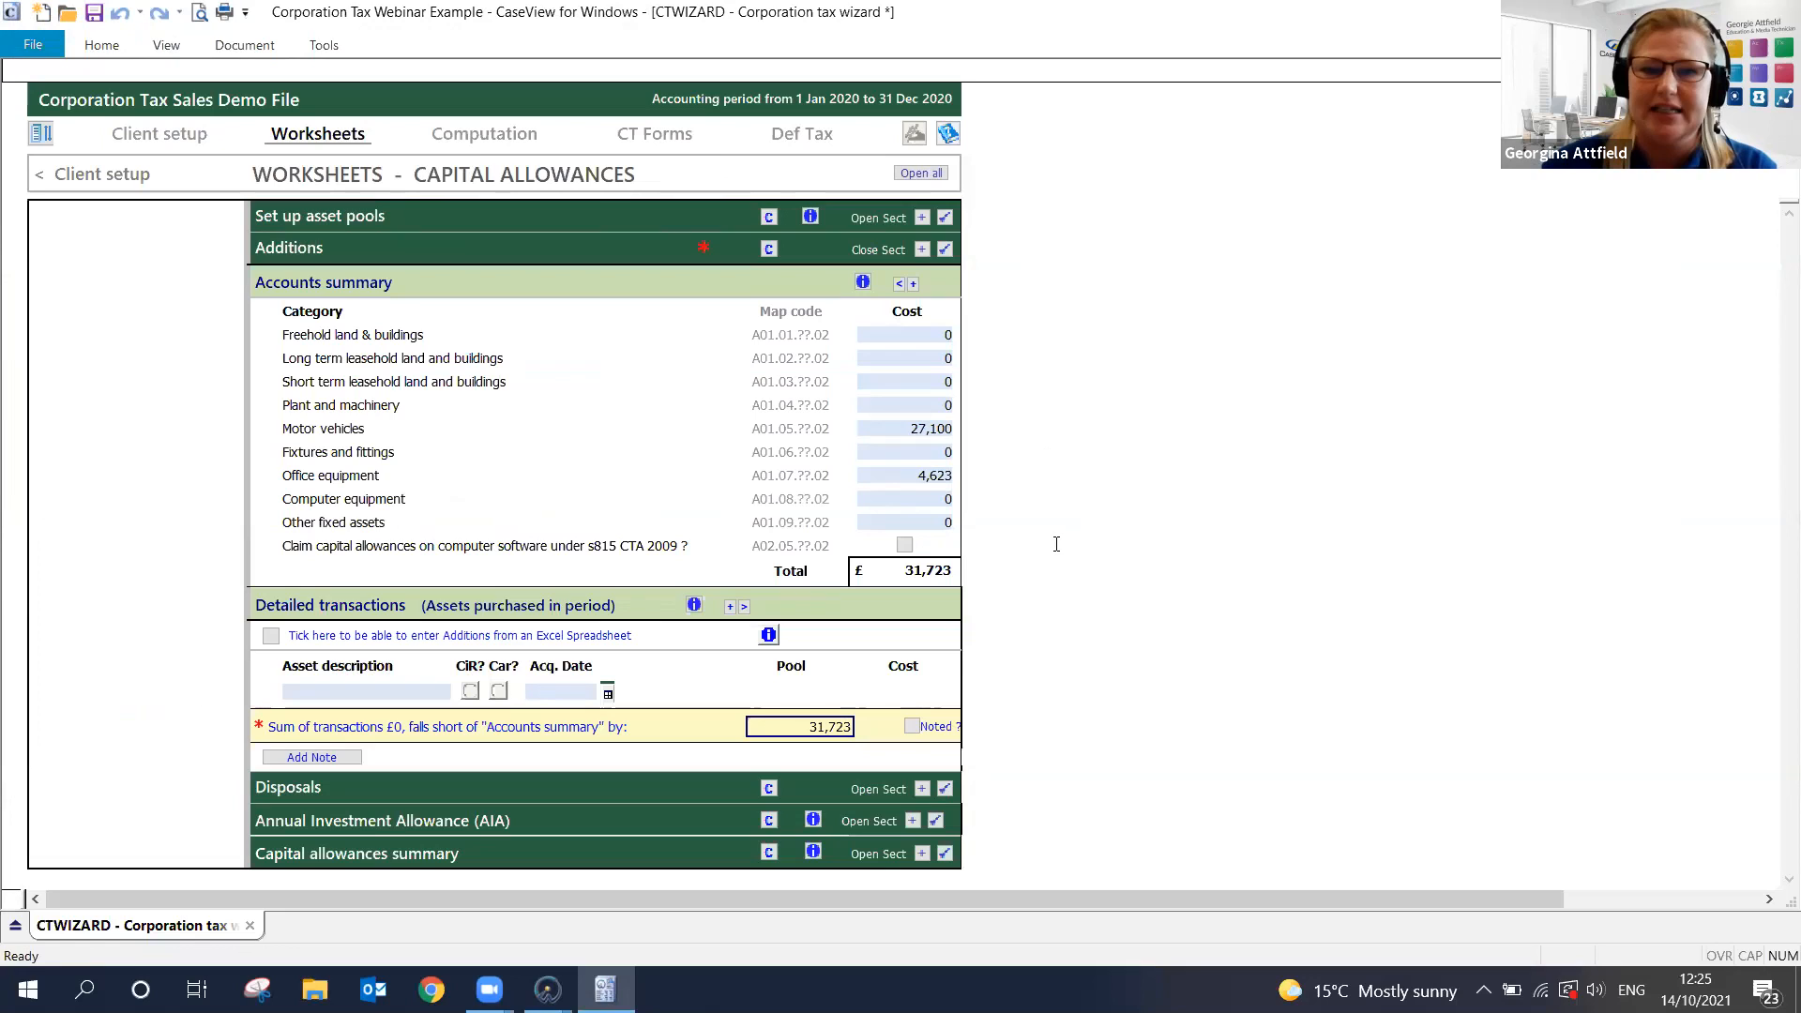
left_click(271, 638)
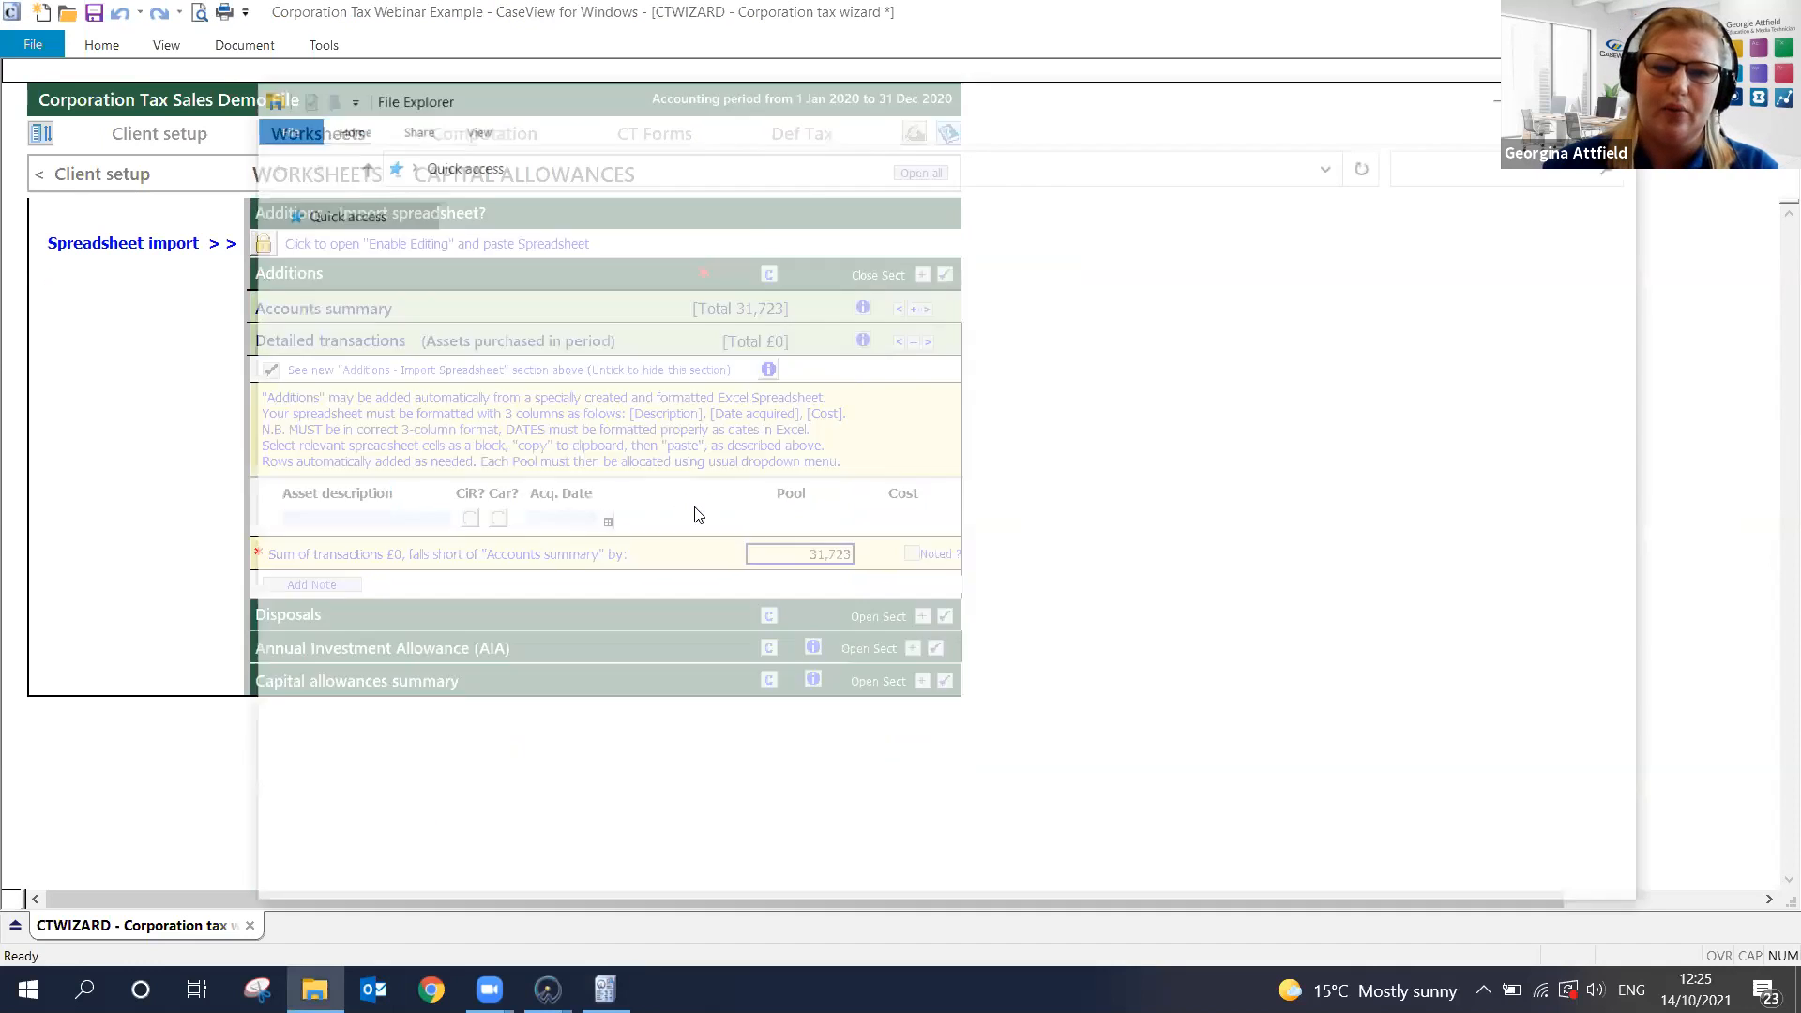
Open Capital allowance additions.xlsx from the Desktop's Corporation Tax folder, check its description, date and cost columns, and restore its window to a smaller size
key("super+e")
left_click(362, 353)
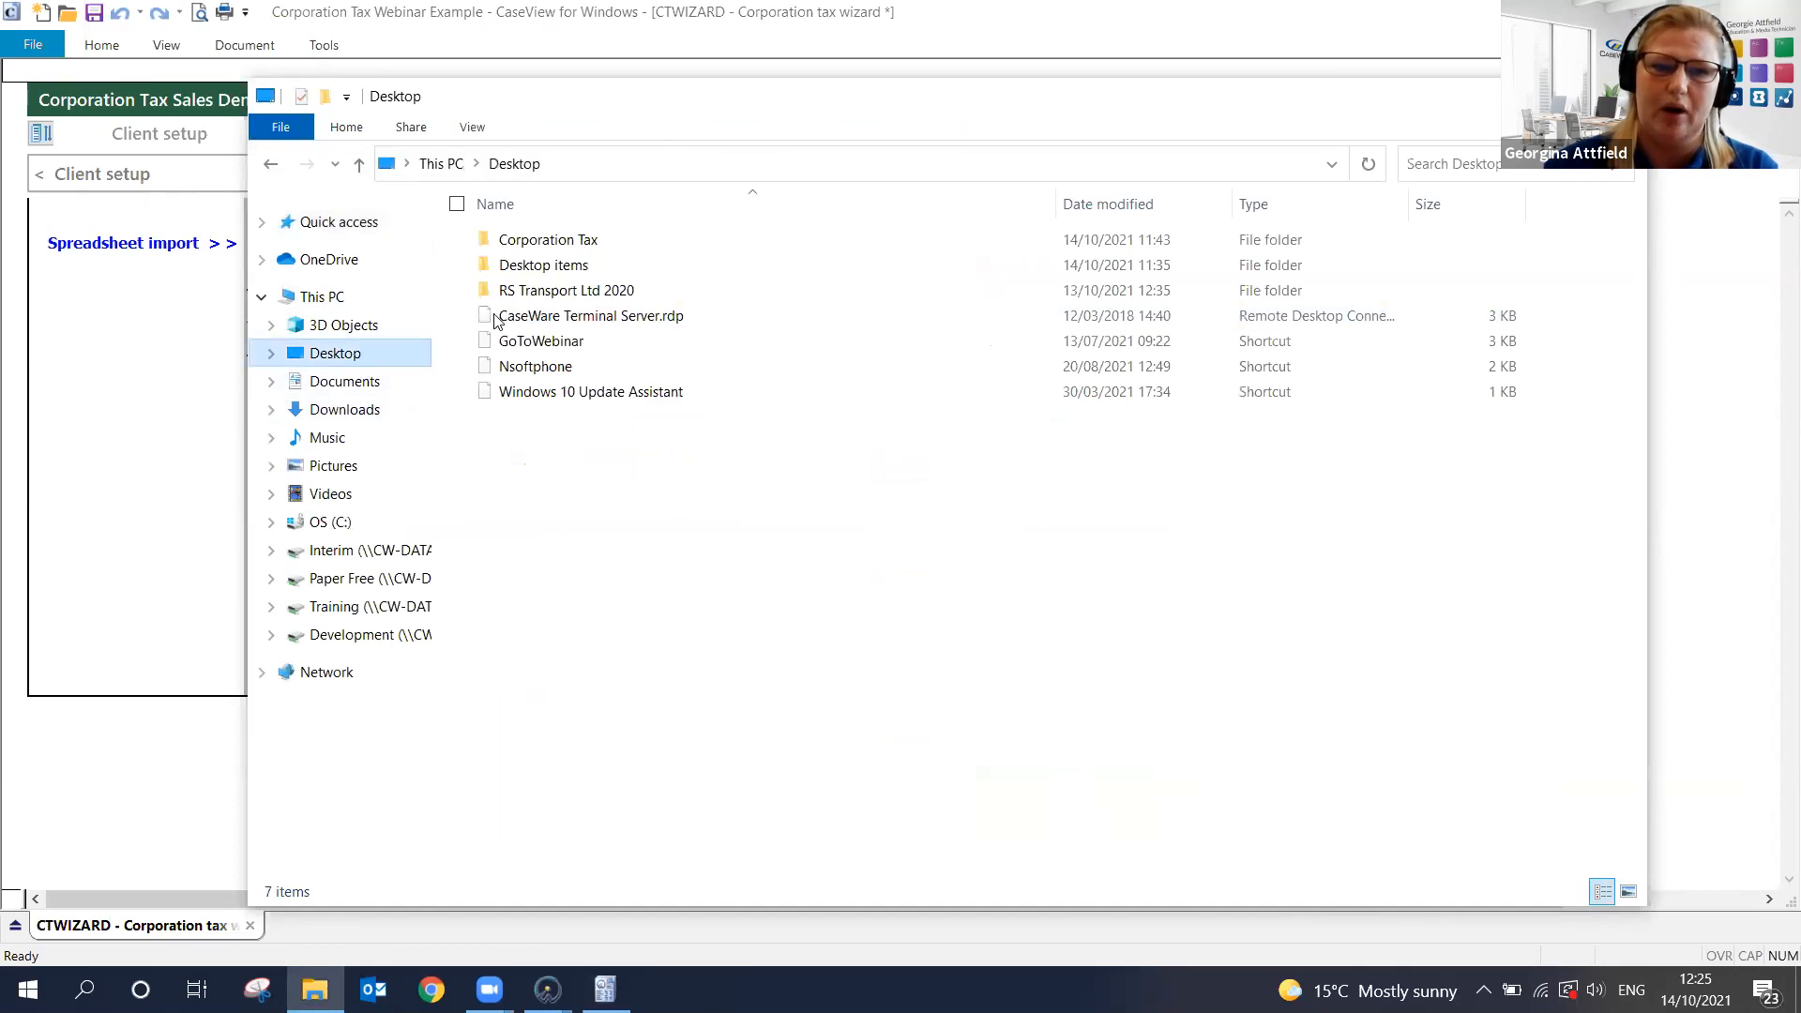
double_click(566, 246)
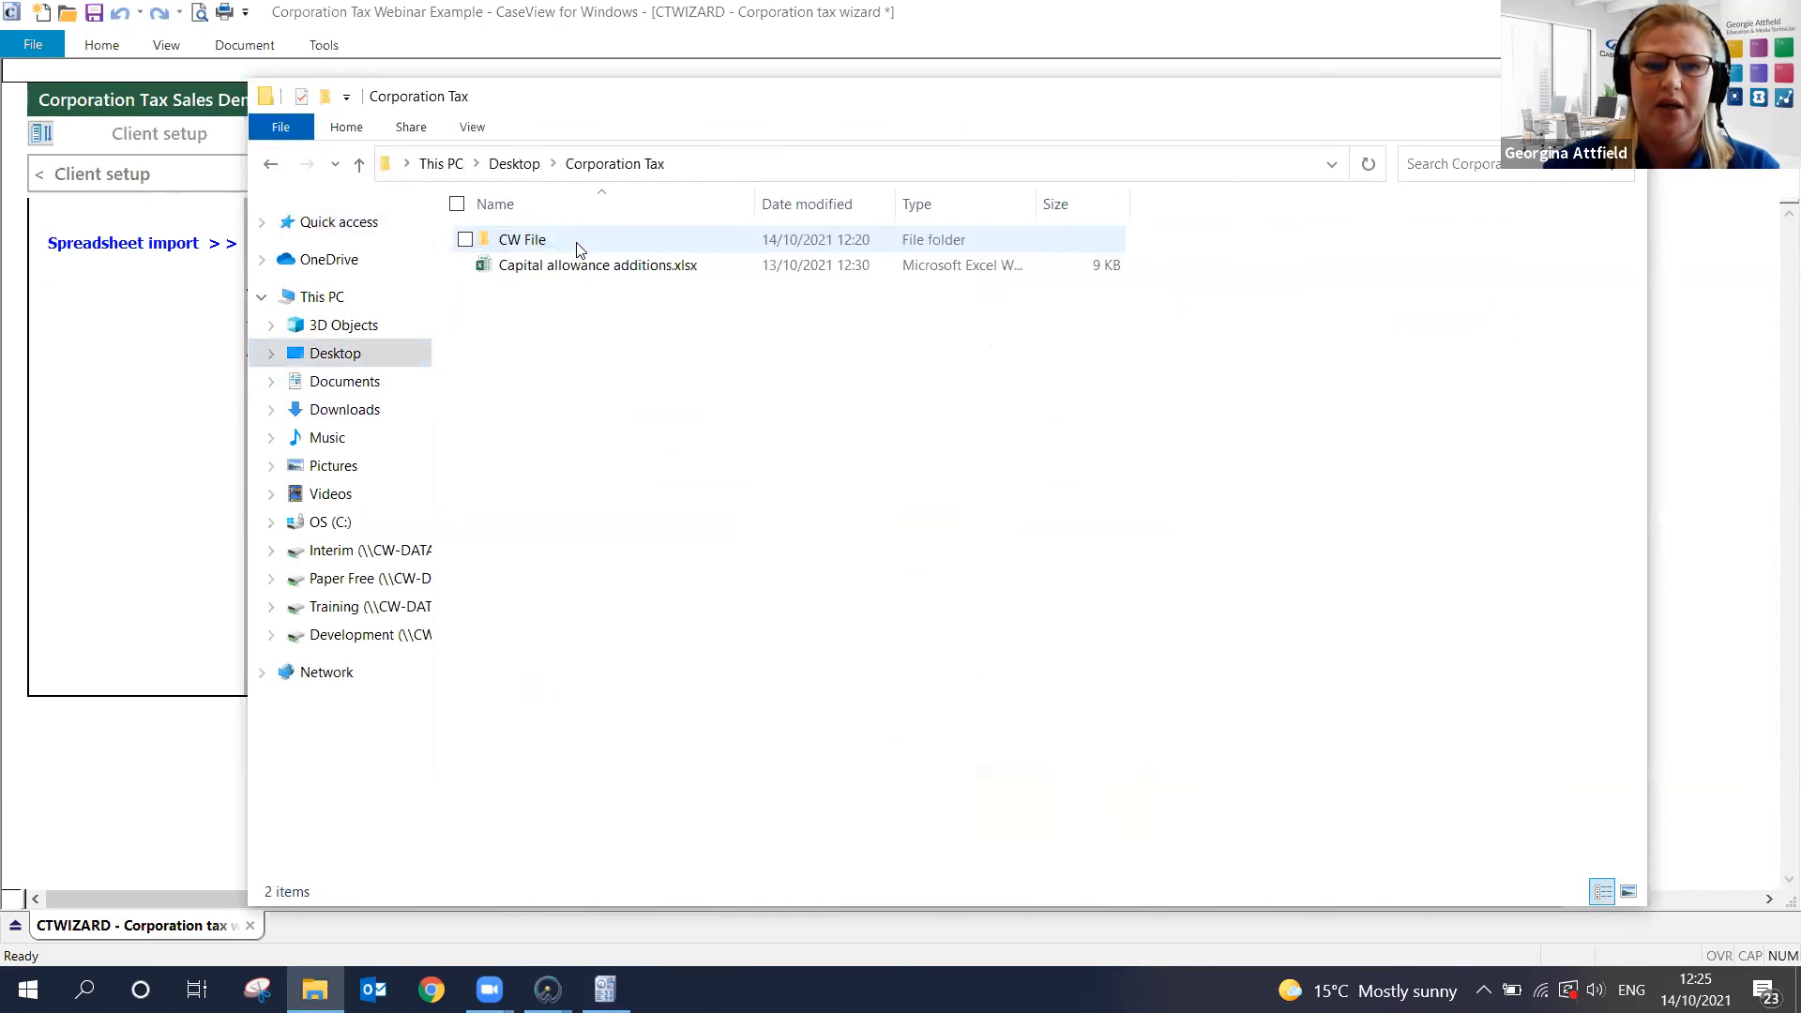
left_click(597, 271)
double_click(601, 272)
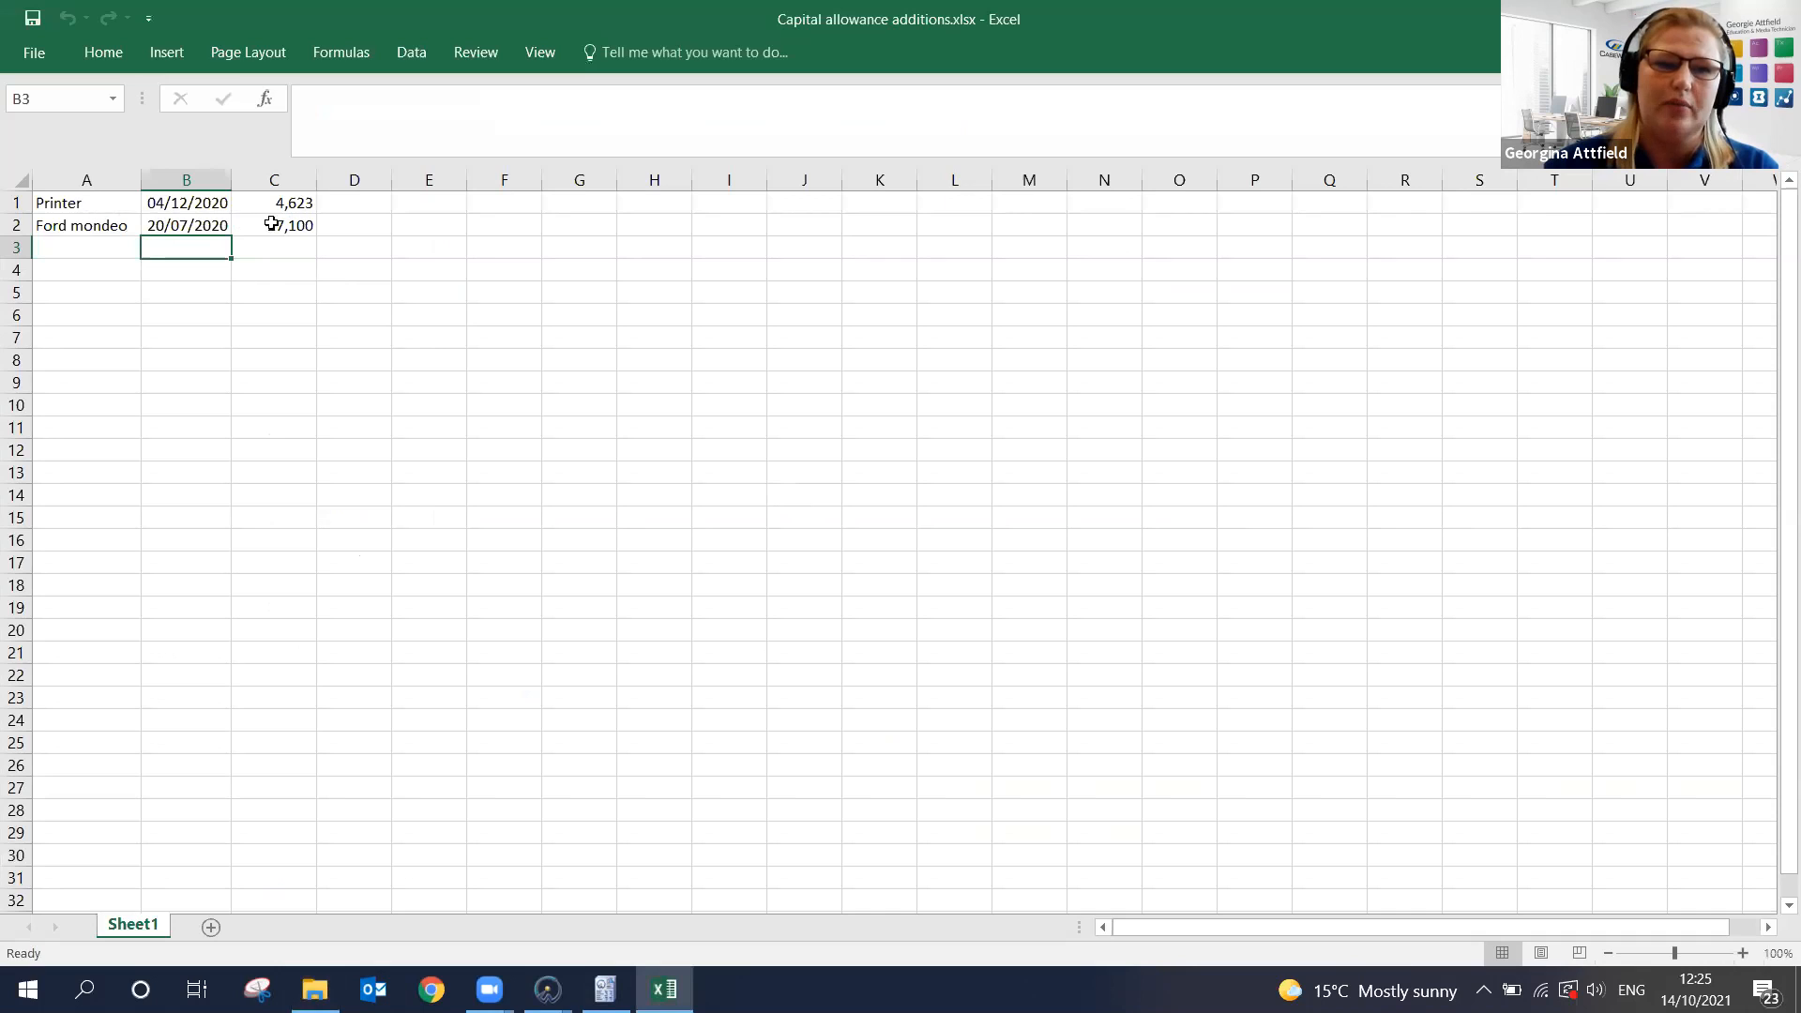
left_click(106, 204)
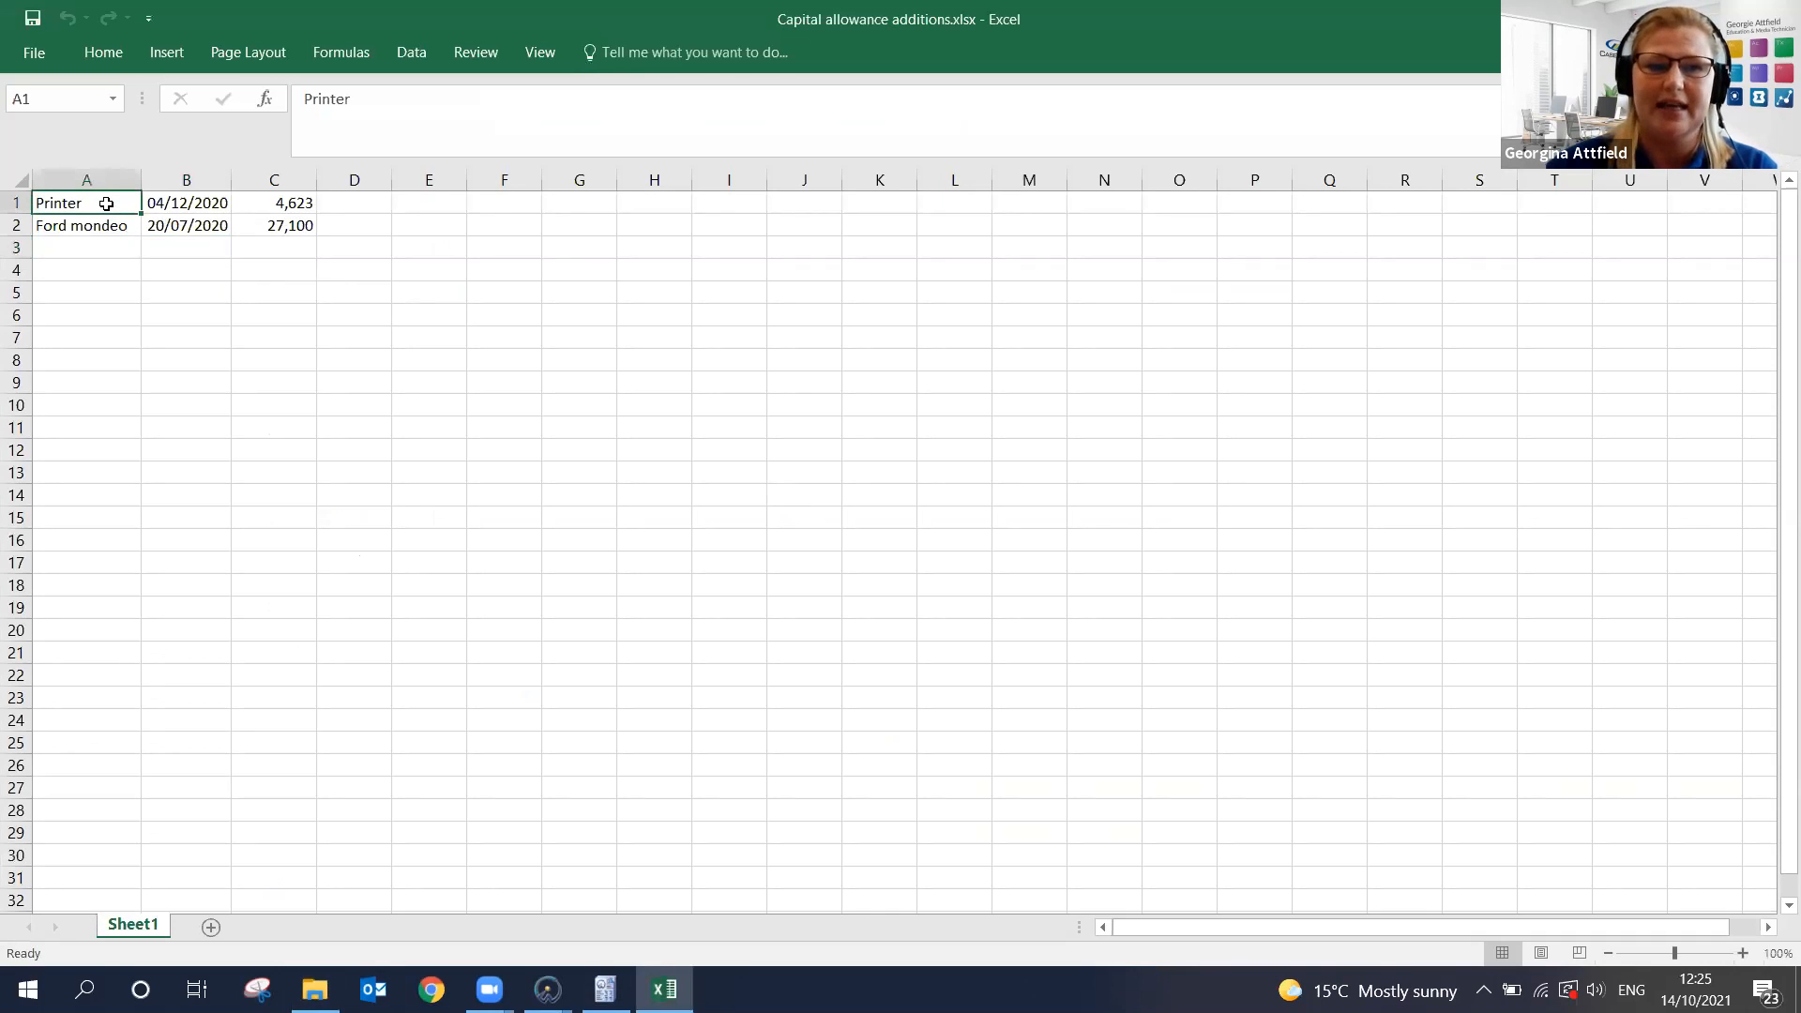
left_click(204, 203)
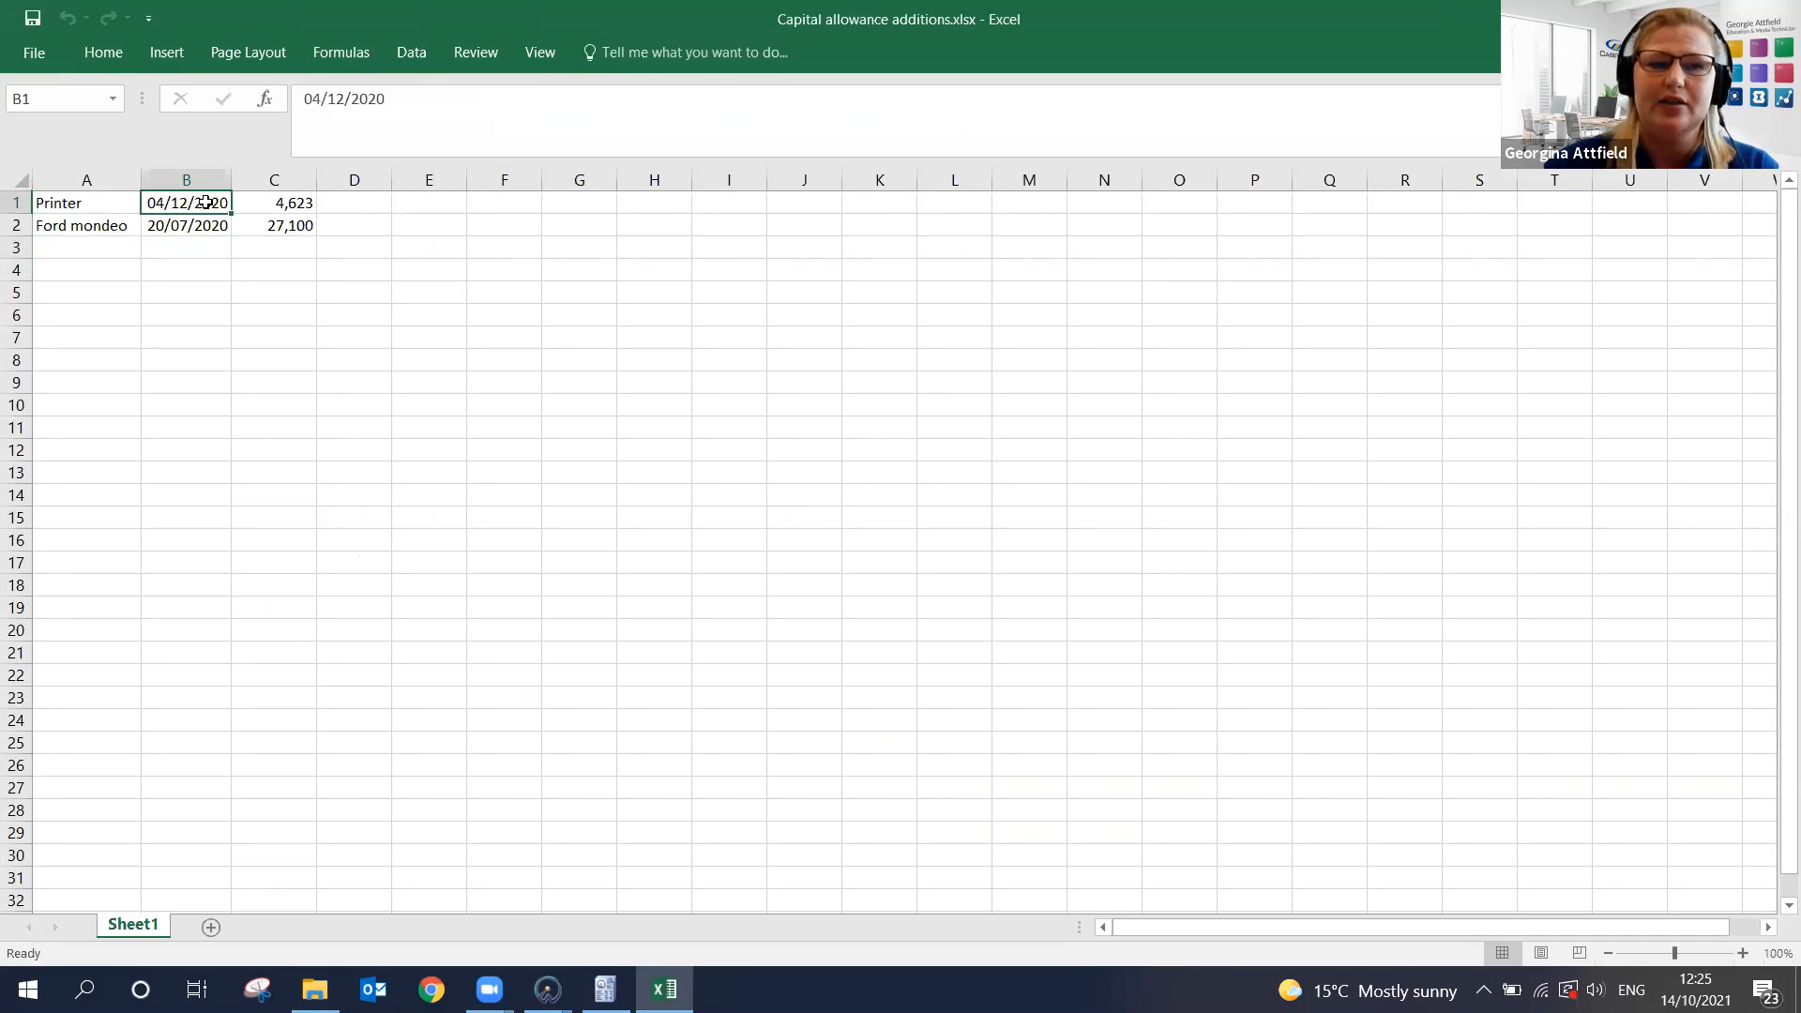
left_click_drag(205, 203, 201, 225)
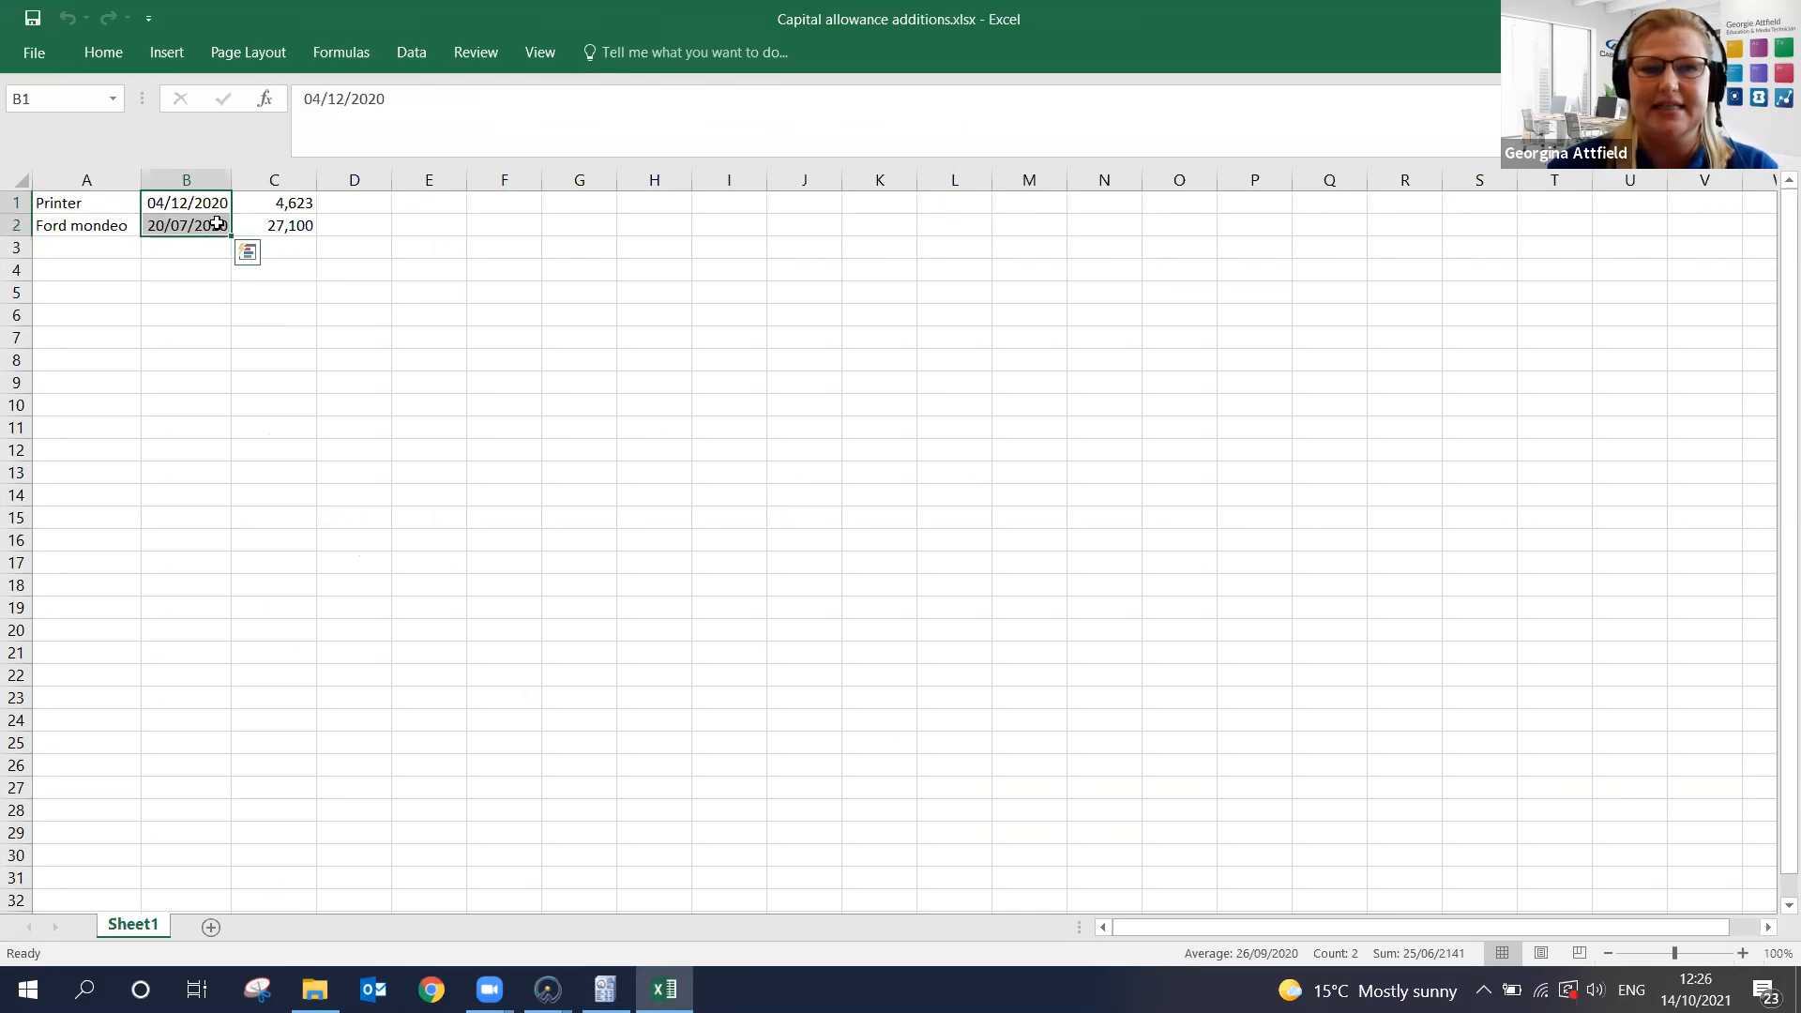
left_click(275, 203)
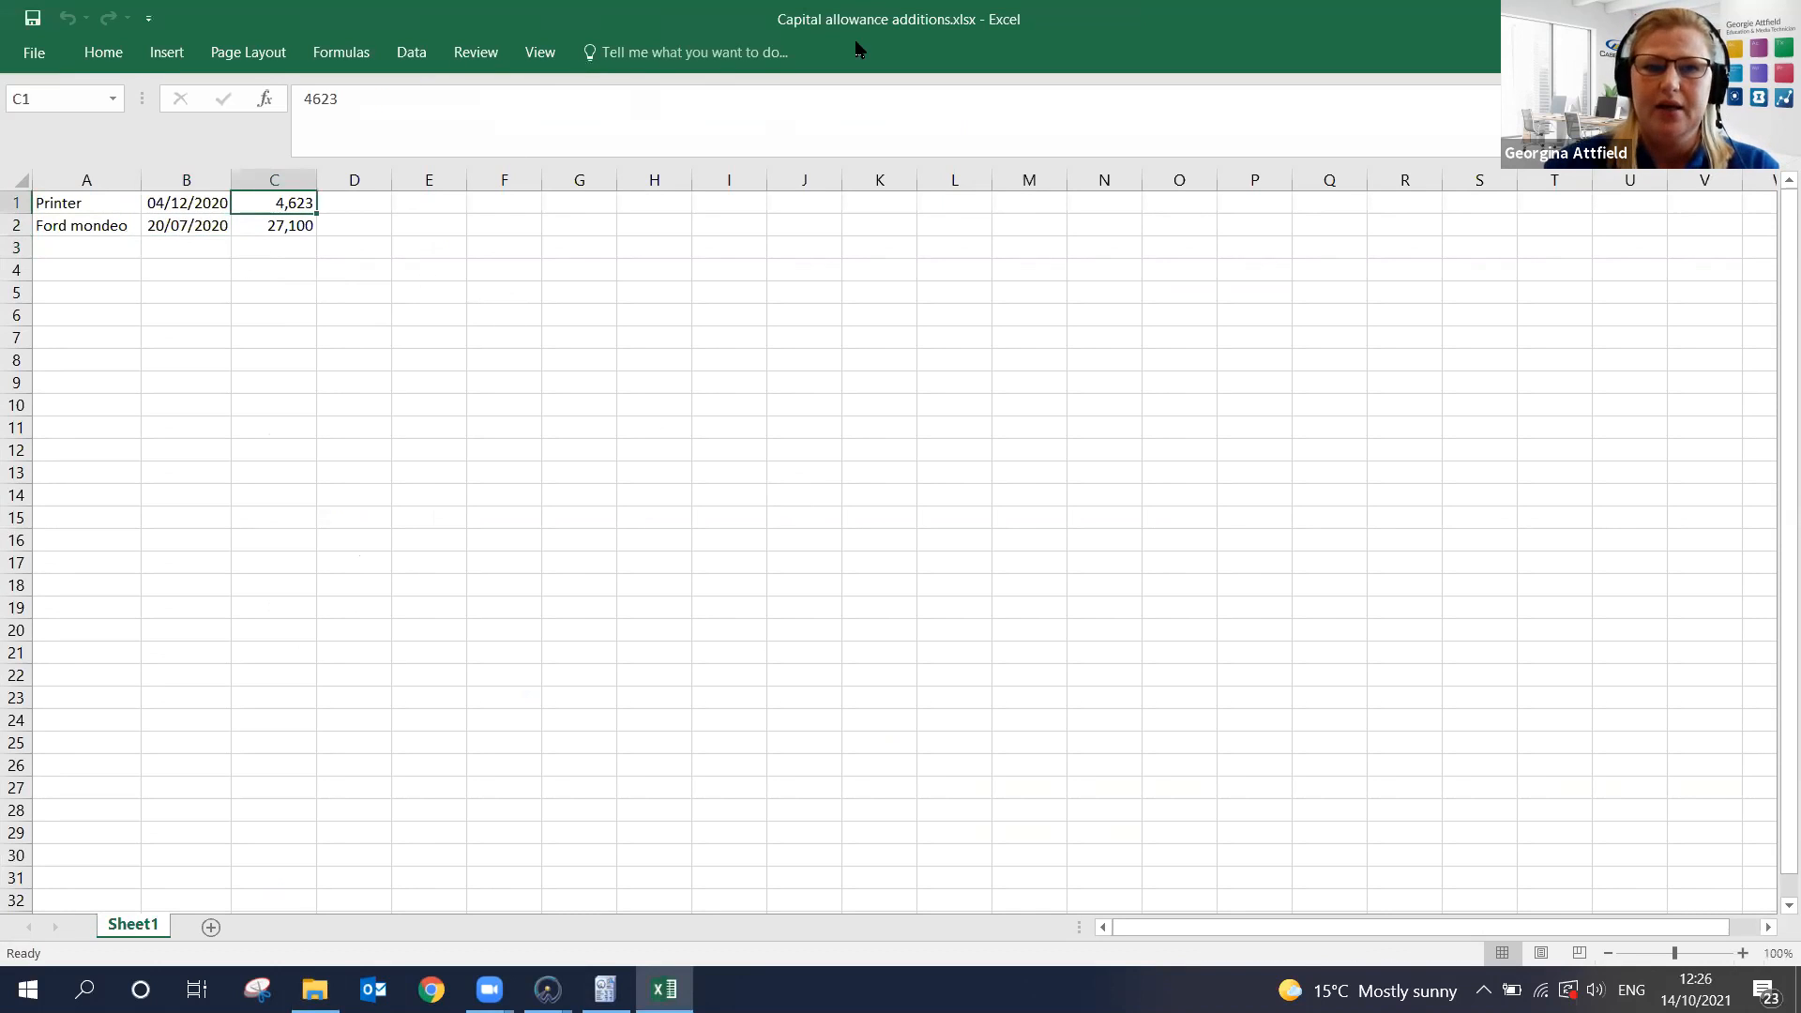
left_click(1724, 17)
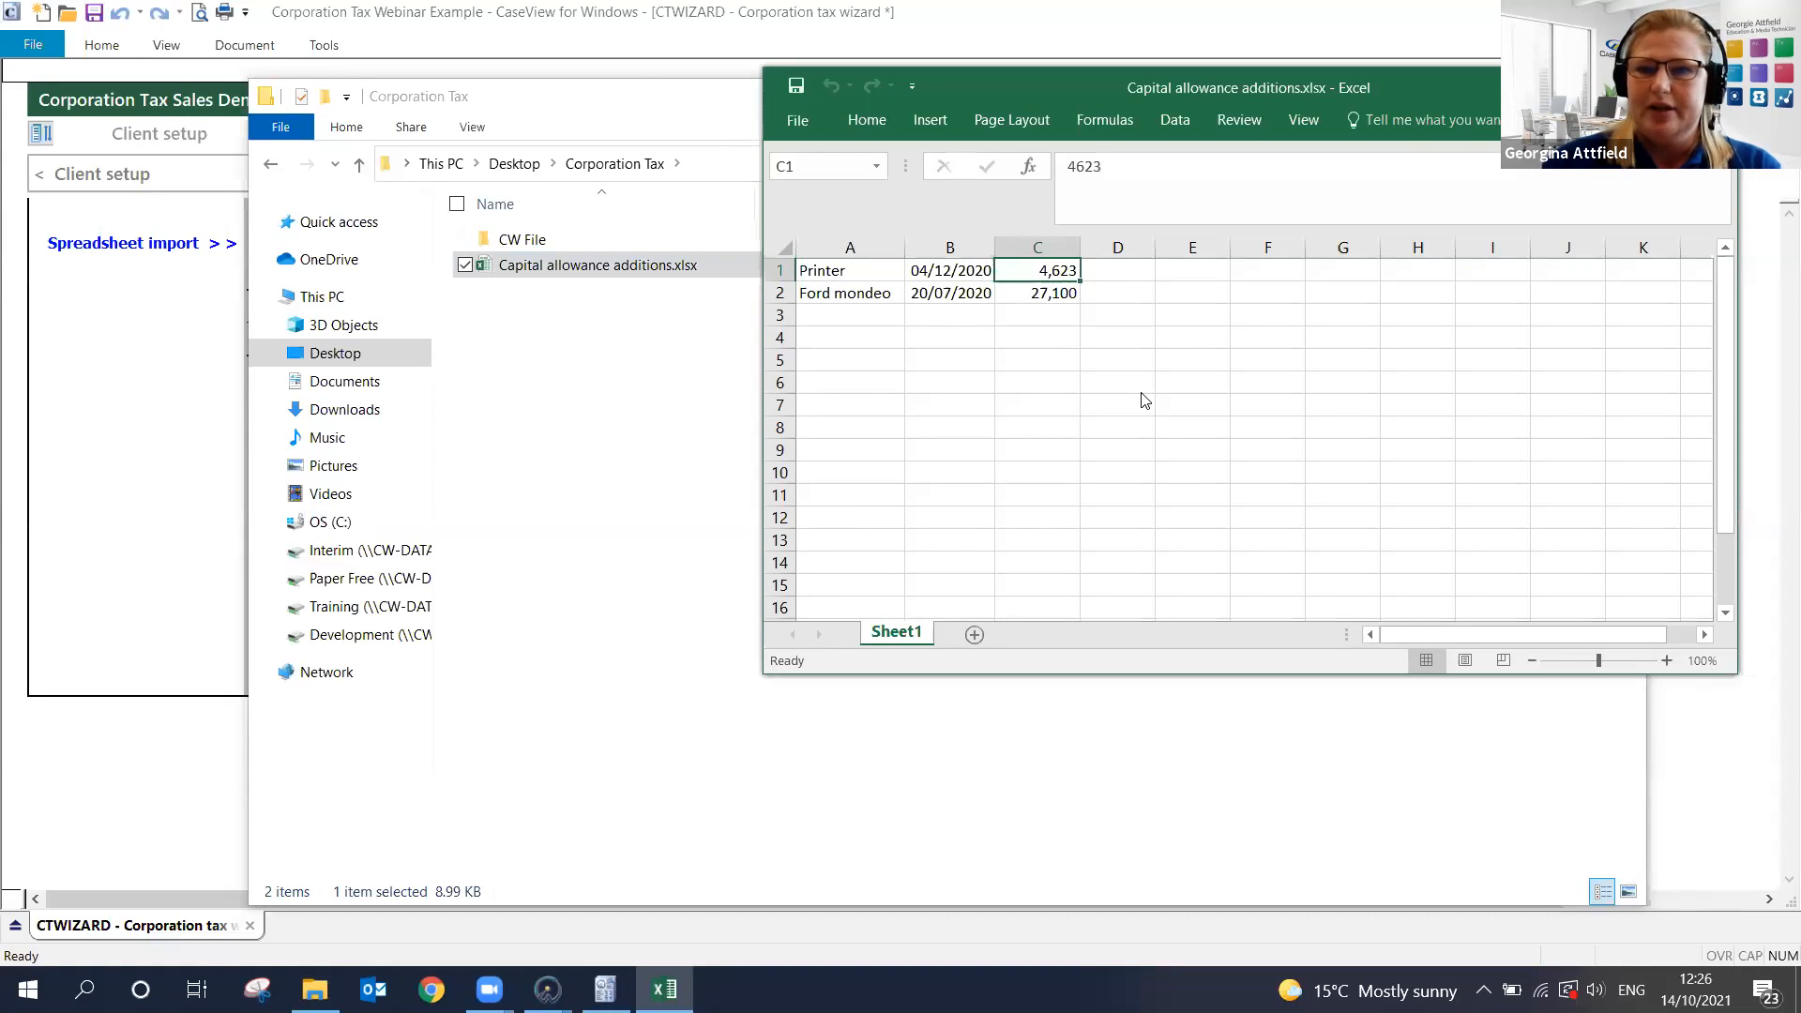
Return to the tax wizard, unlock the Additions spreadsheet import area for editing, and place the cursor between the rows of blue stars
left_click(108, 402)
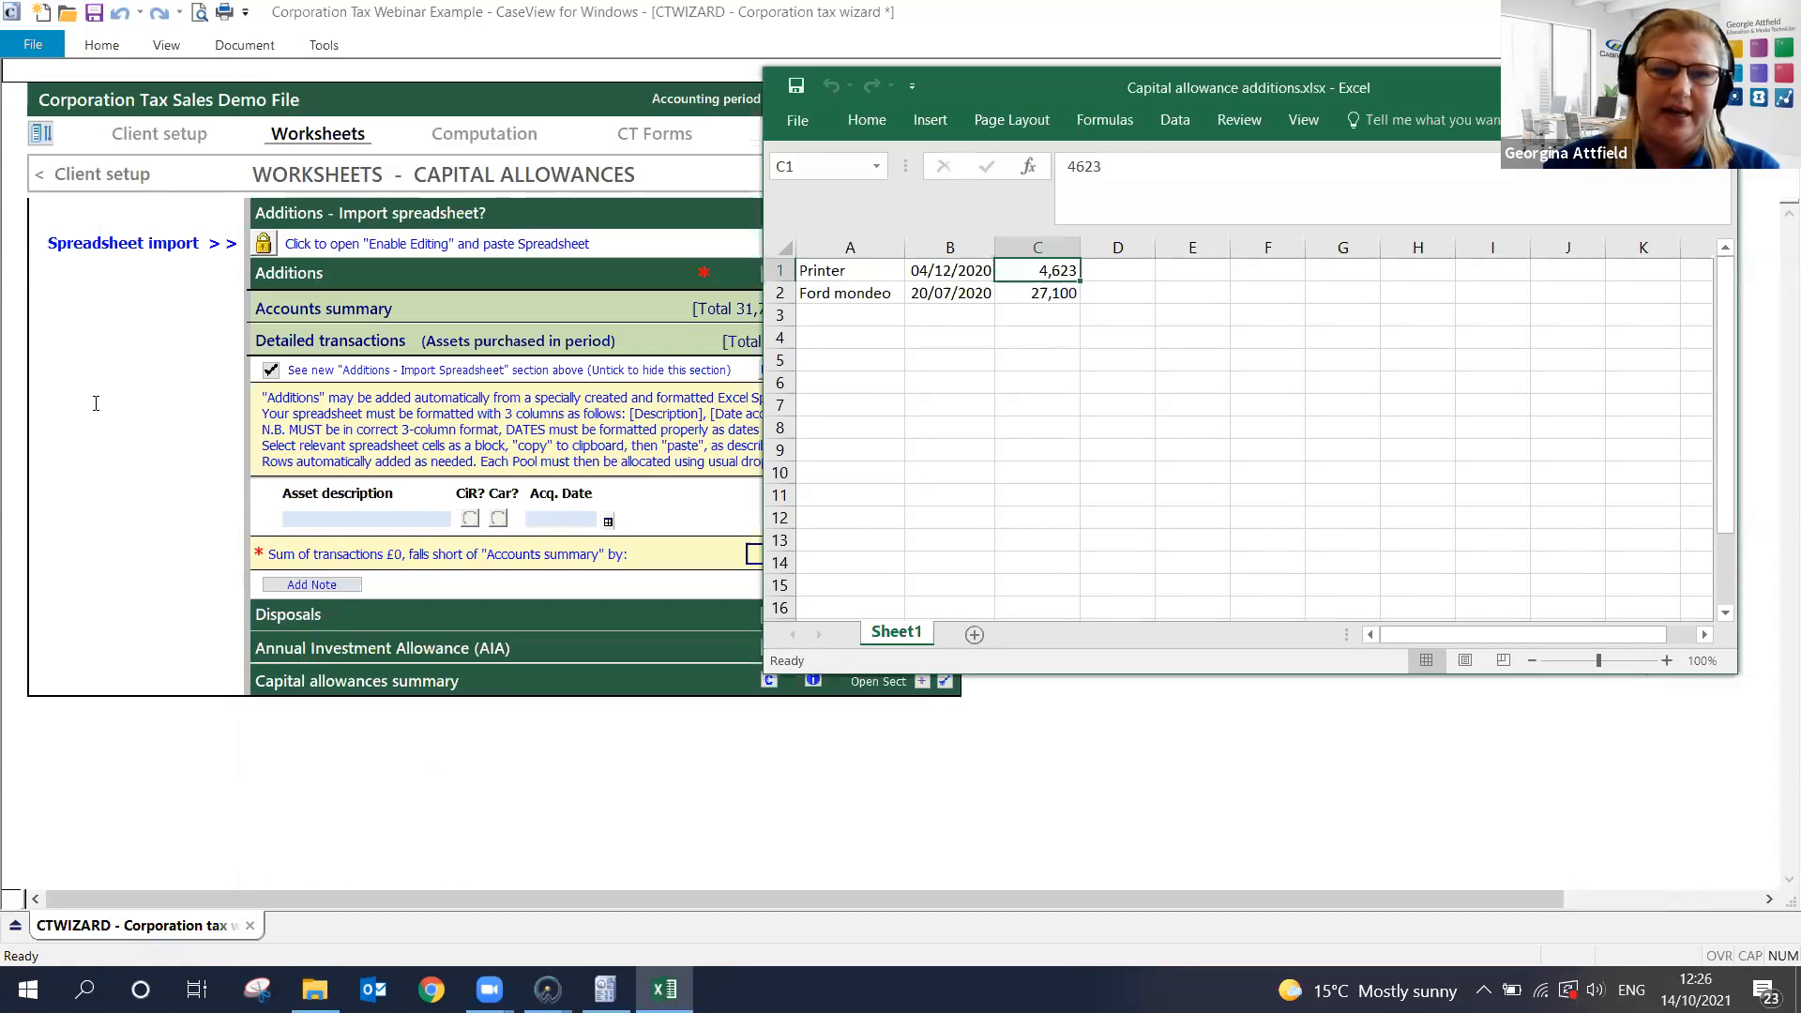
left_click(263, 245)
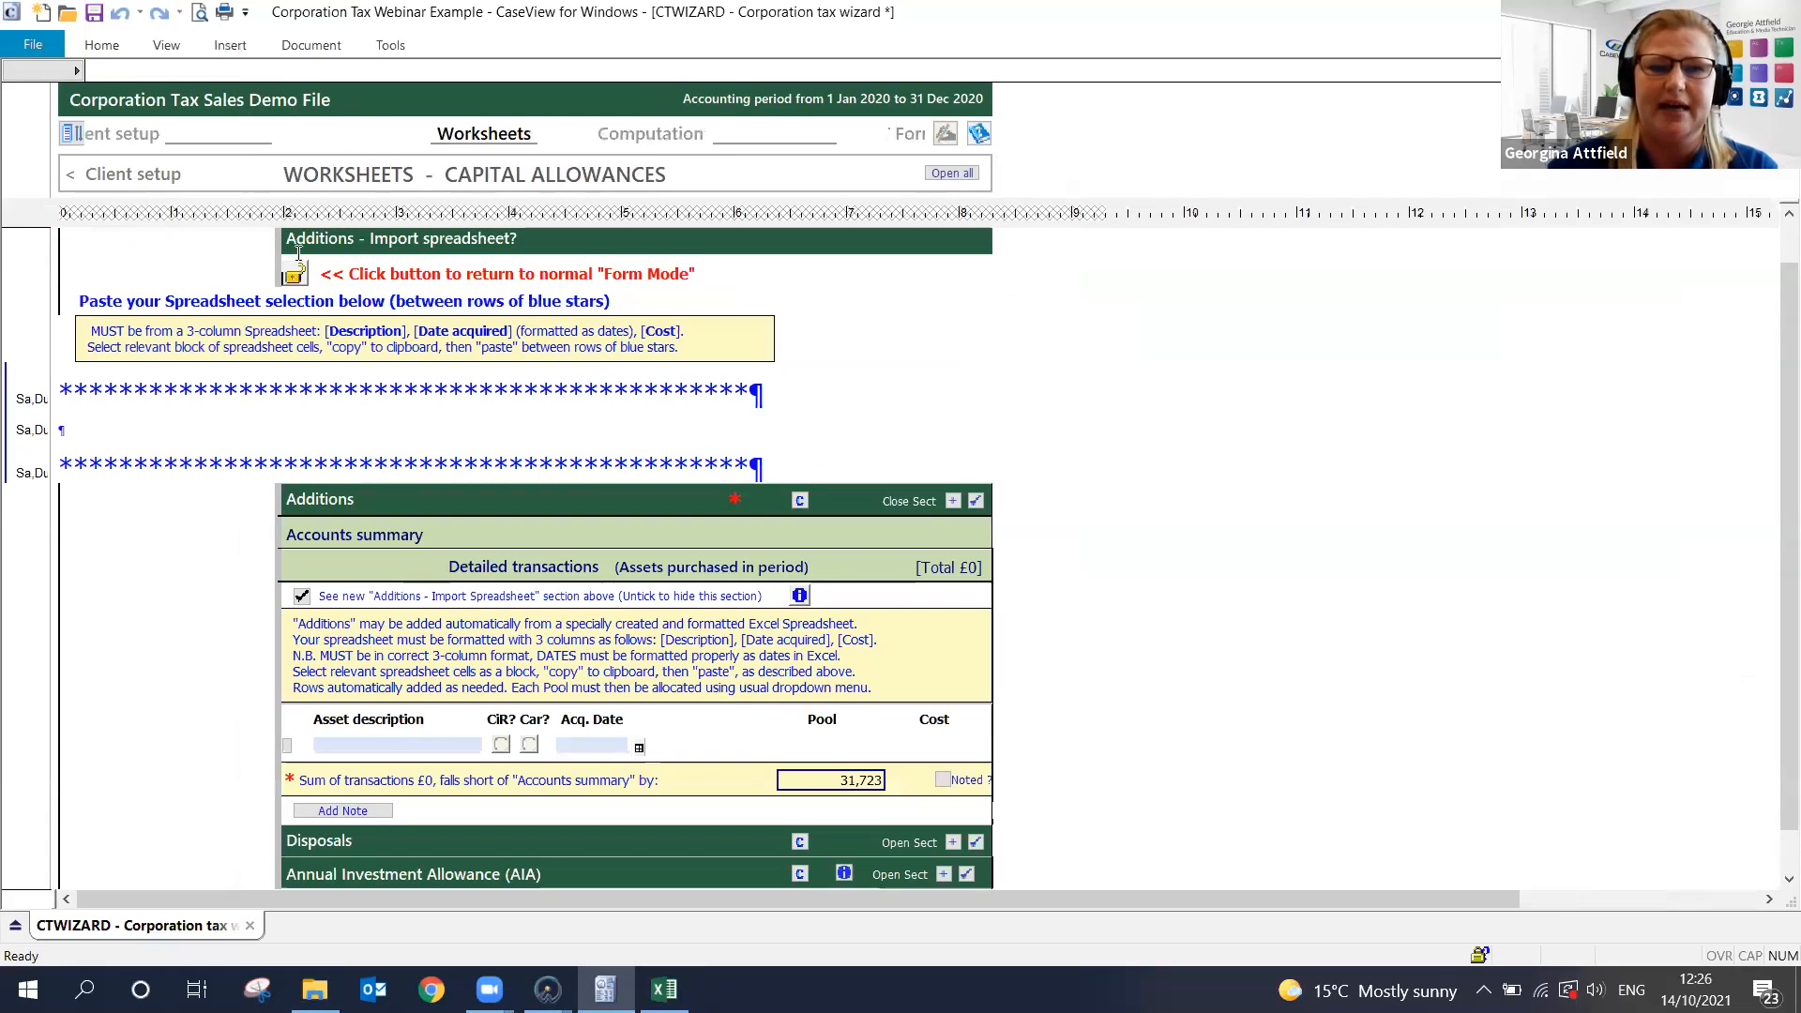
left_click(353, 424)
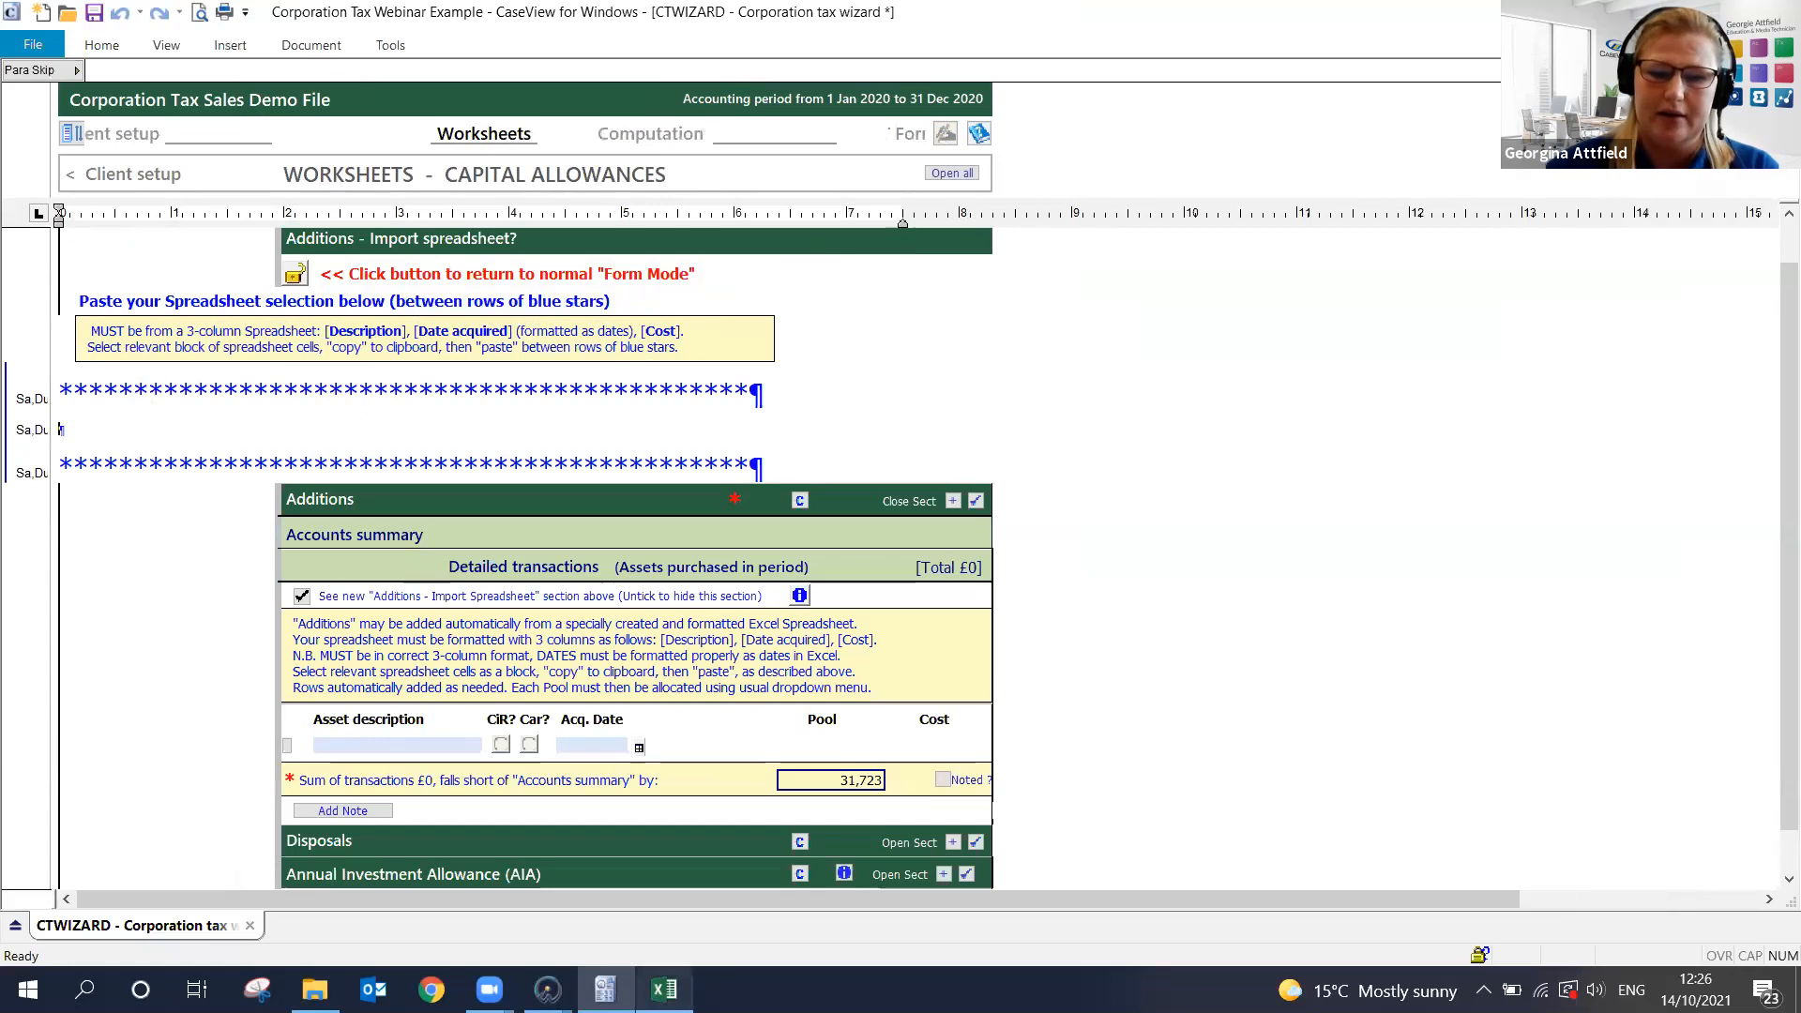
Copy cells A1:C2 from Capital allowance additions.xlsx and paste them between the rows of blue stars in the Additions import area
left_click(663, 988)
left_click(886, 279)
left_click_drag(887, 279, 1051, 293)
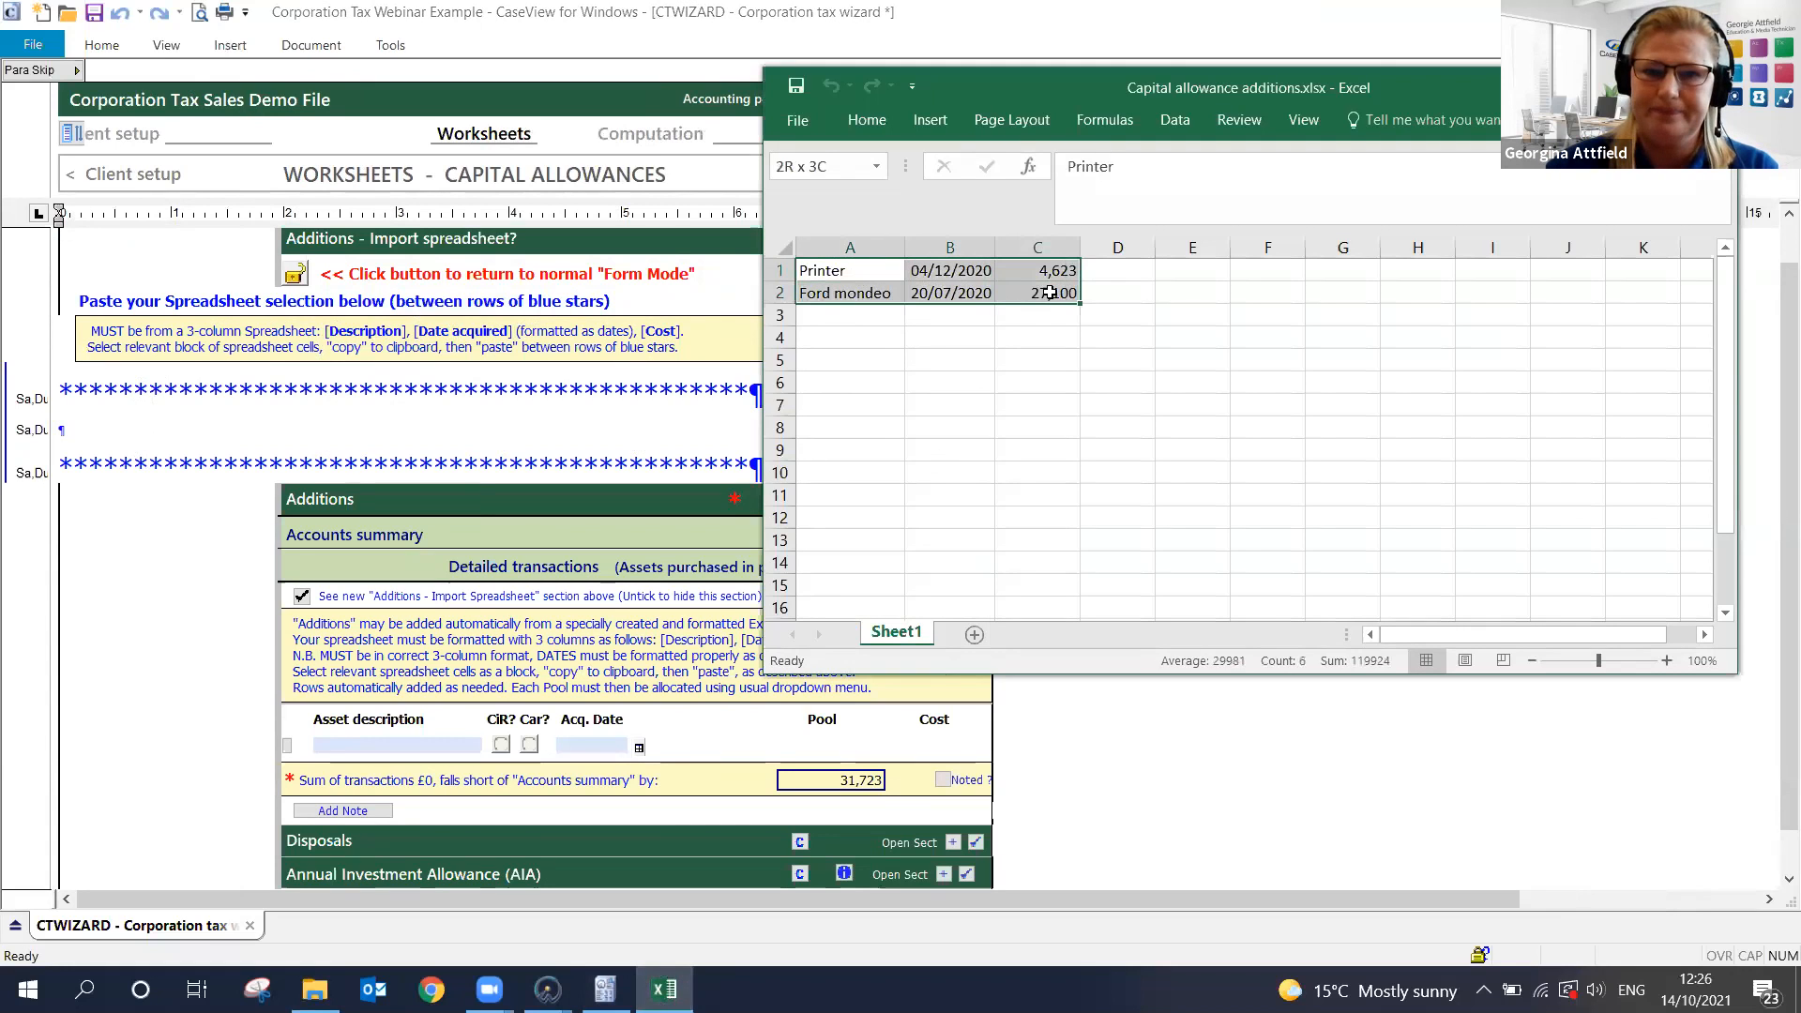
right_click(1054, 295)
left_click(1097, 336)
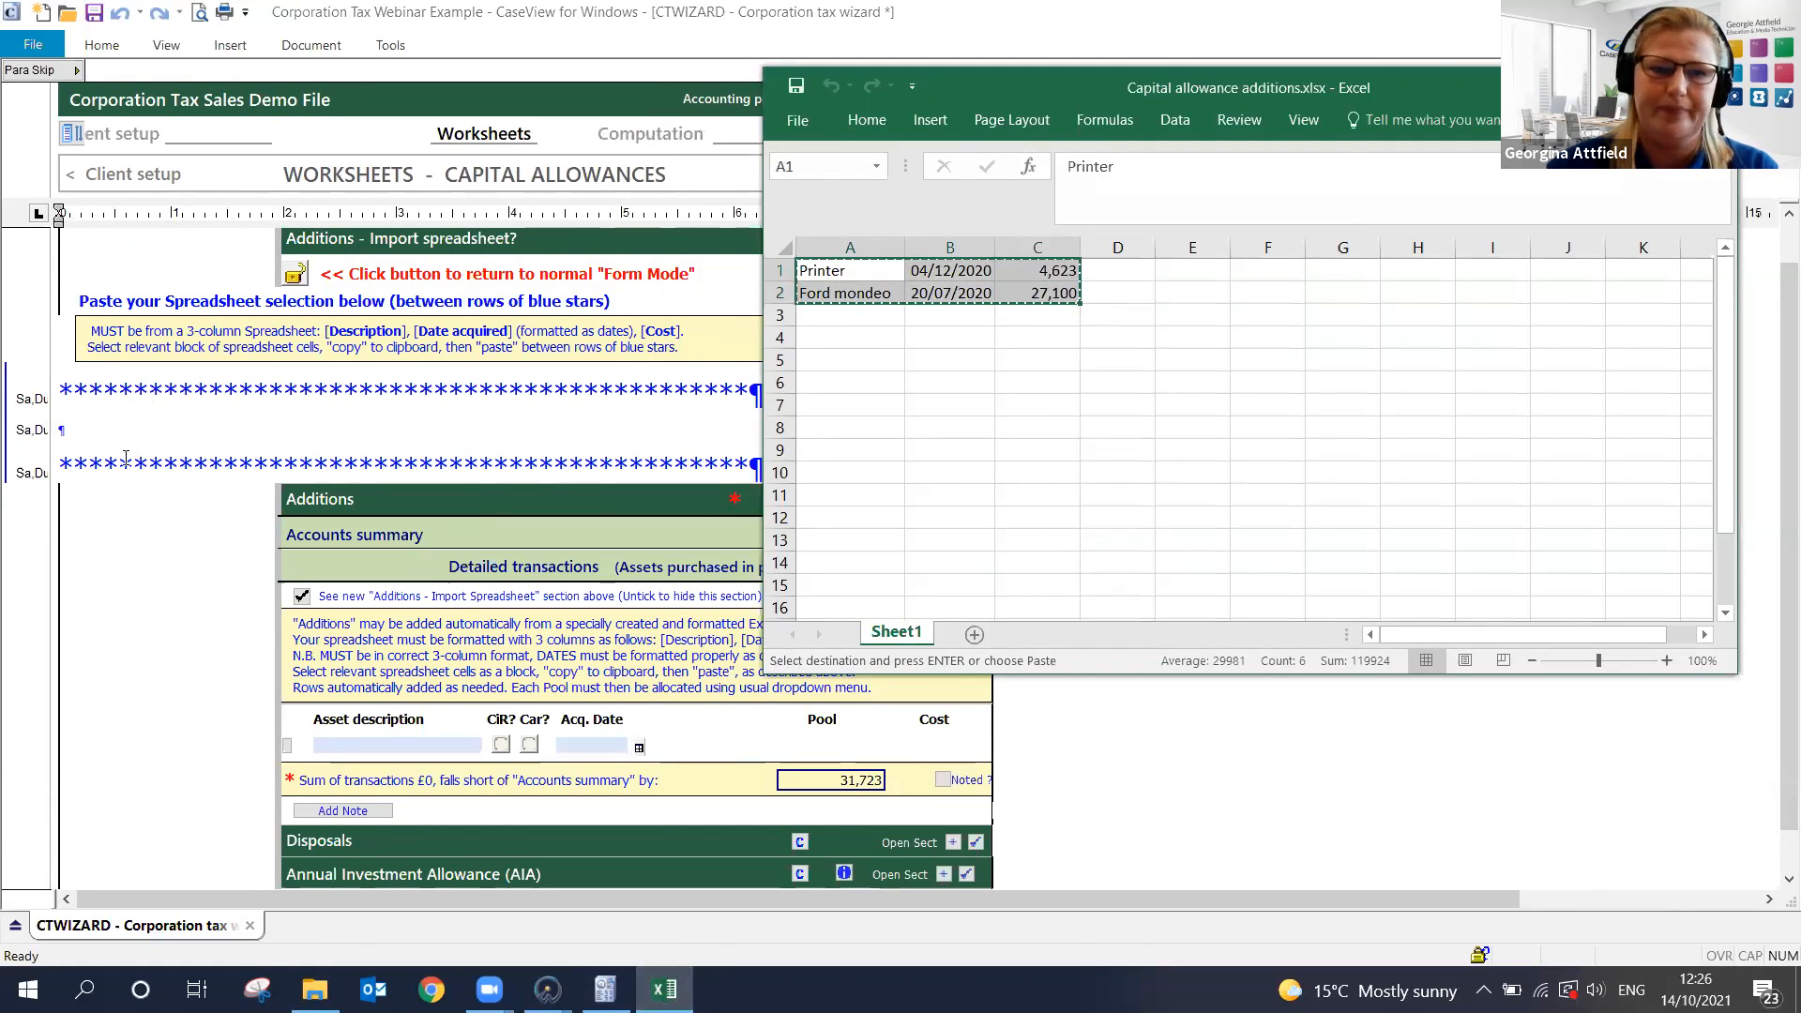
left_click(120, 429)
right_click(122, 433)
left_click(172, 489)
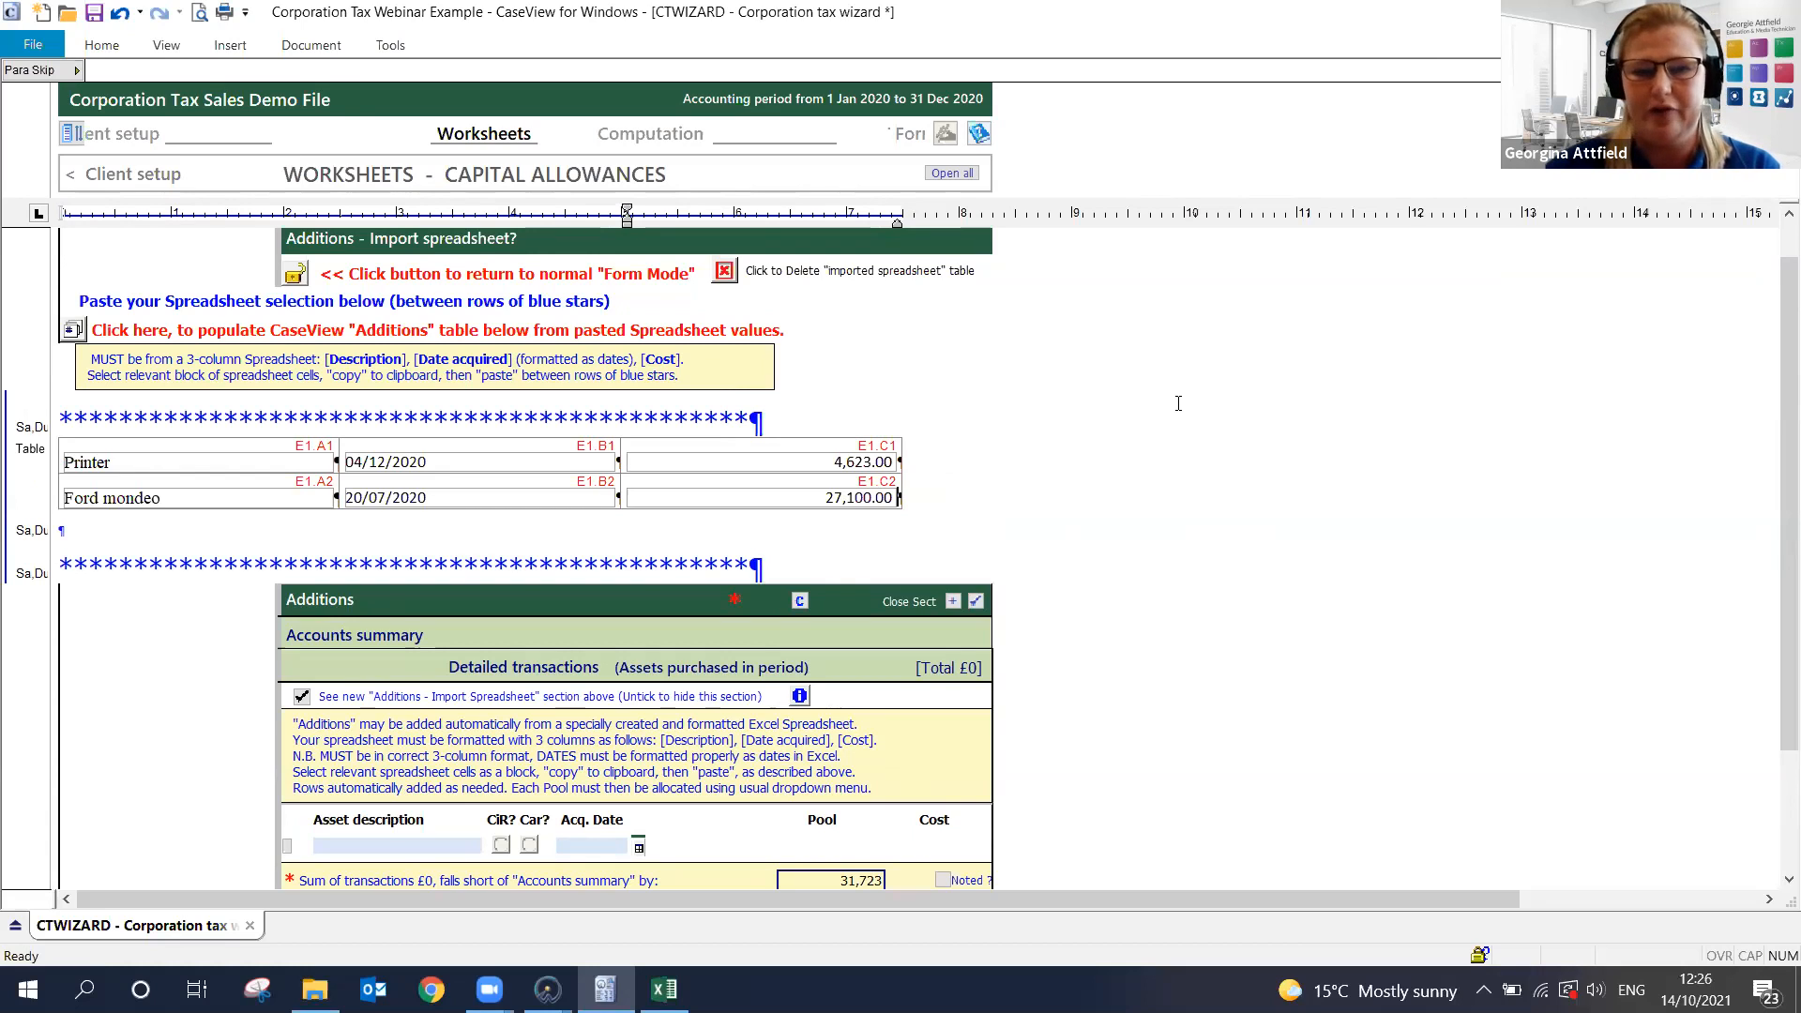
Populate the CaseView Additions table from the pasted spreadsheet values and dismiss the pool allocation notice
left_click(73, 333)
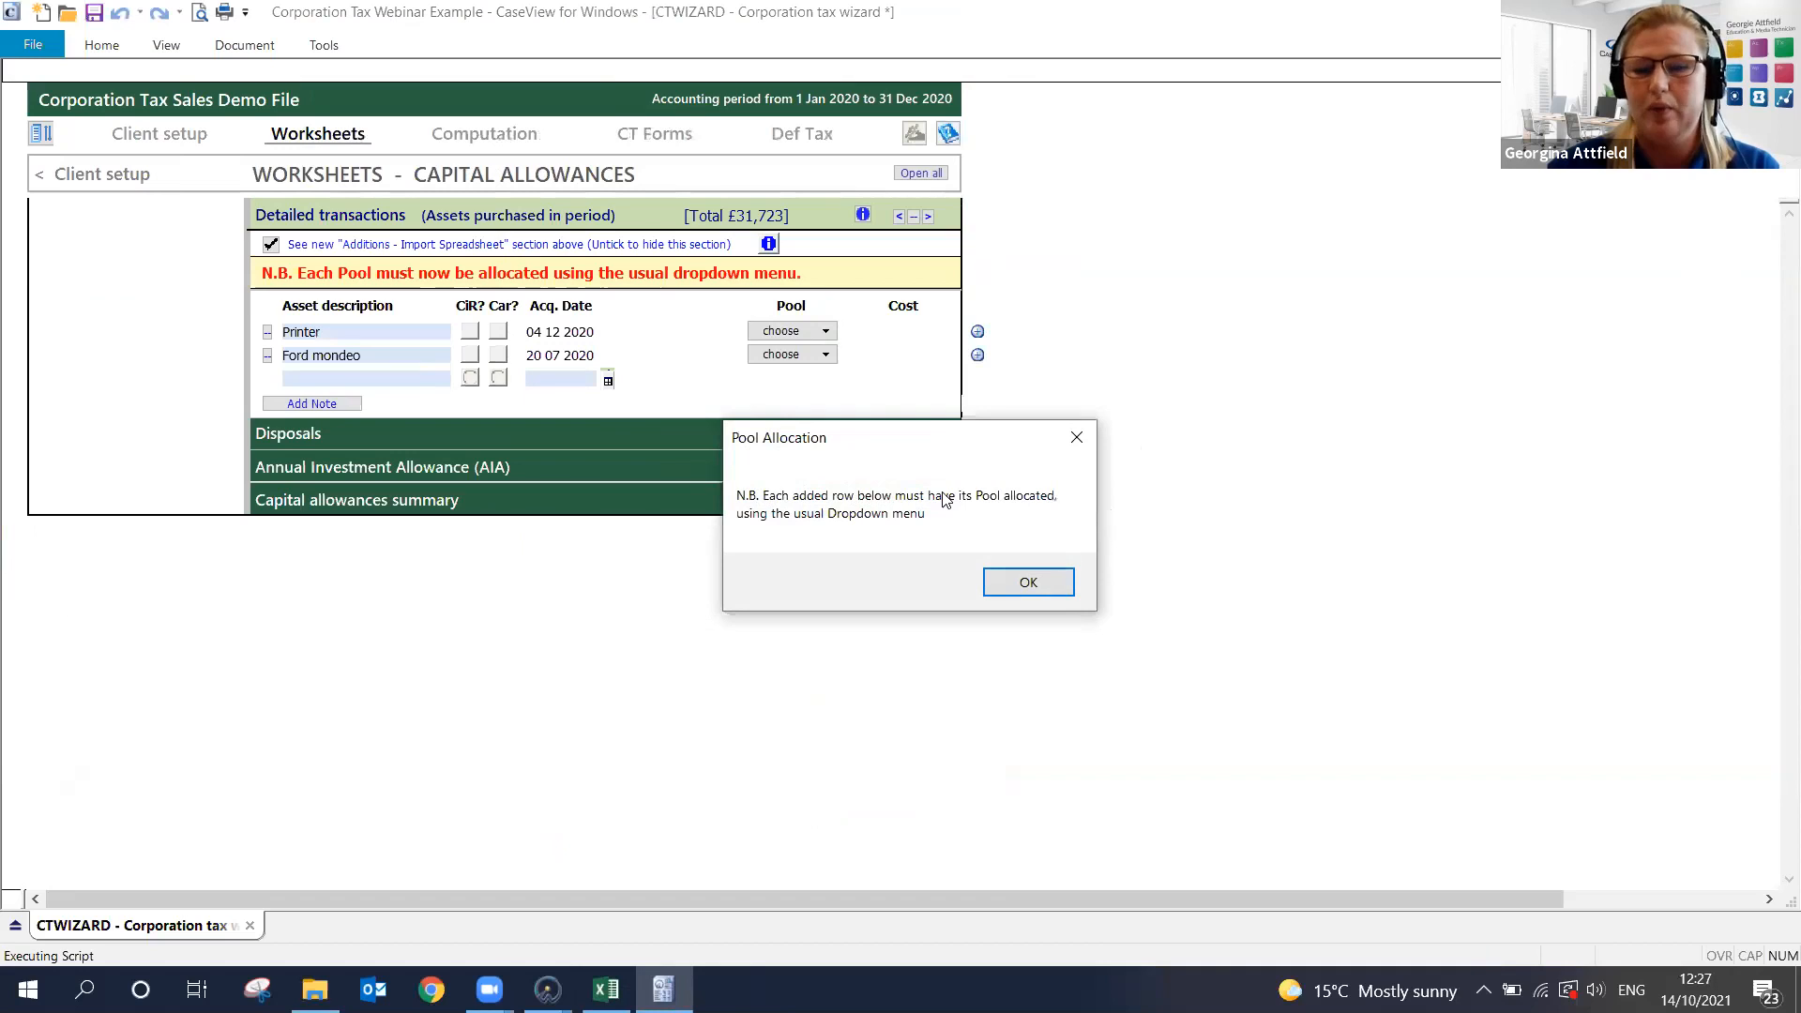
left_click(1029, 583)
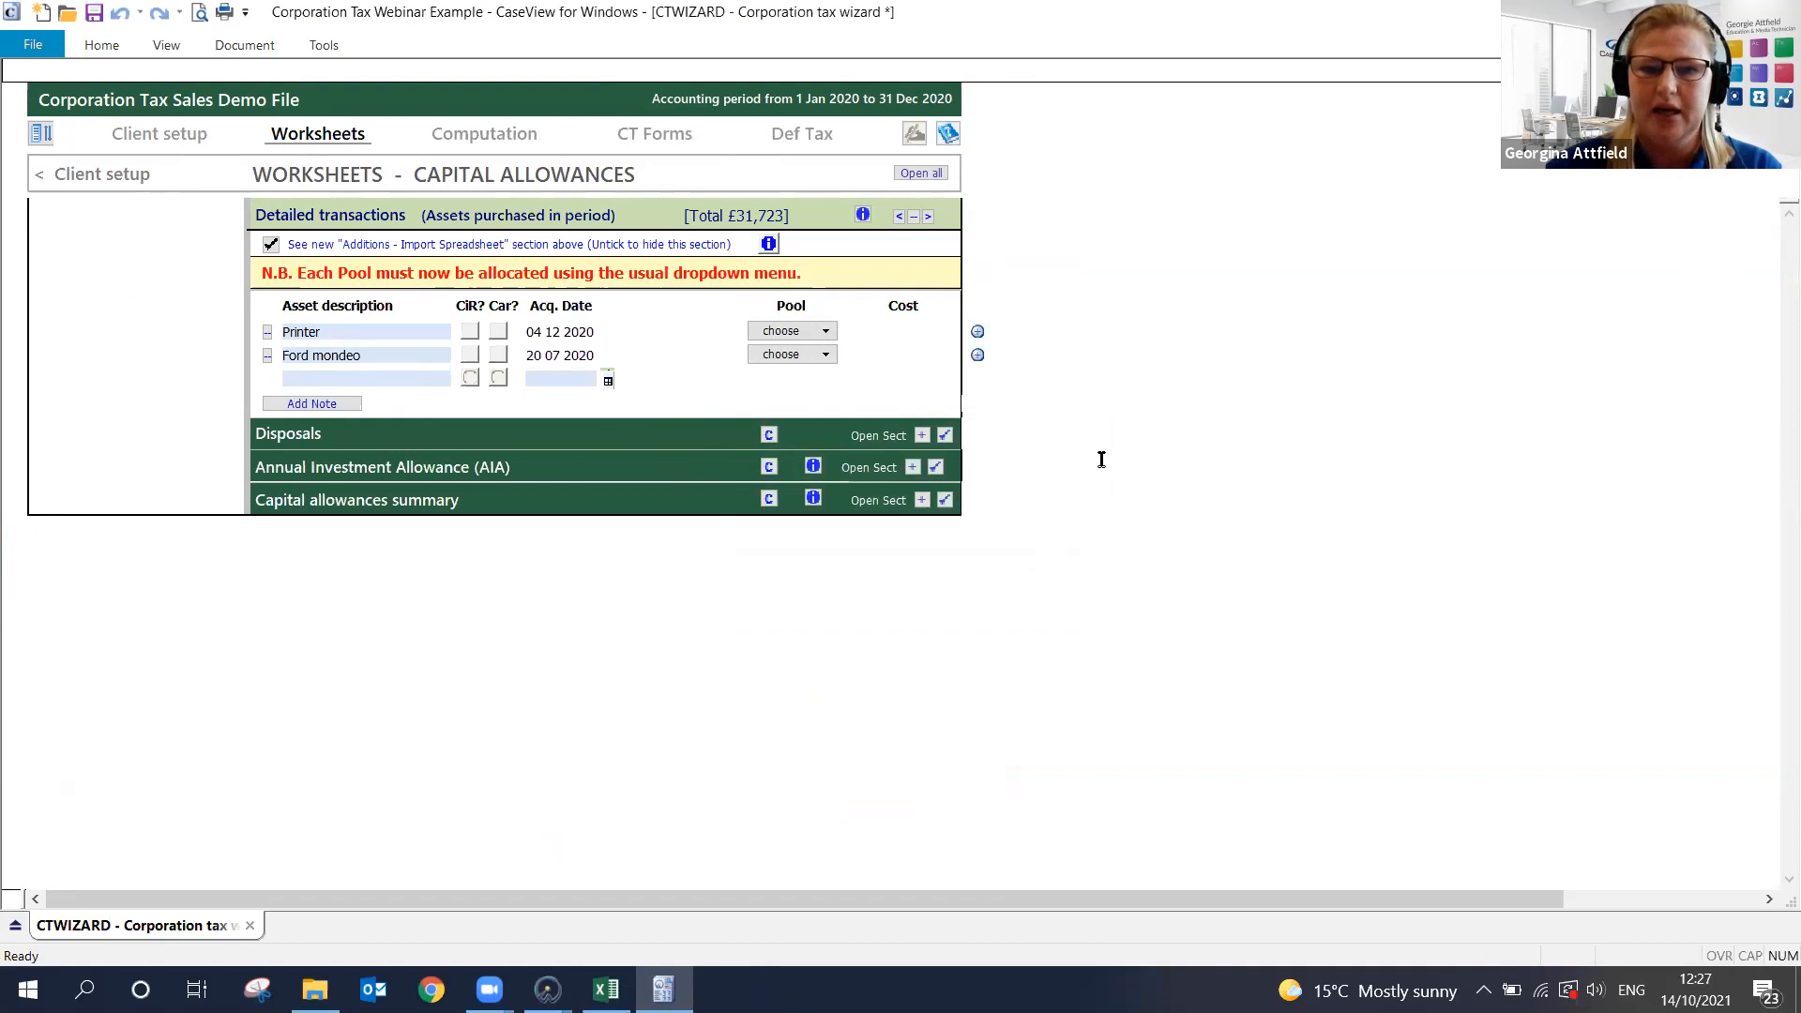
Allocate the Printer addition to the Plant and machinery pool General - Main (AIA)
left_click(796, 332)
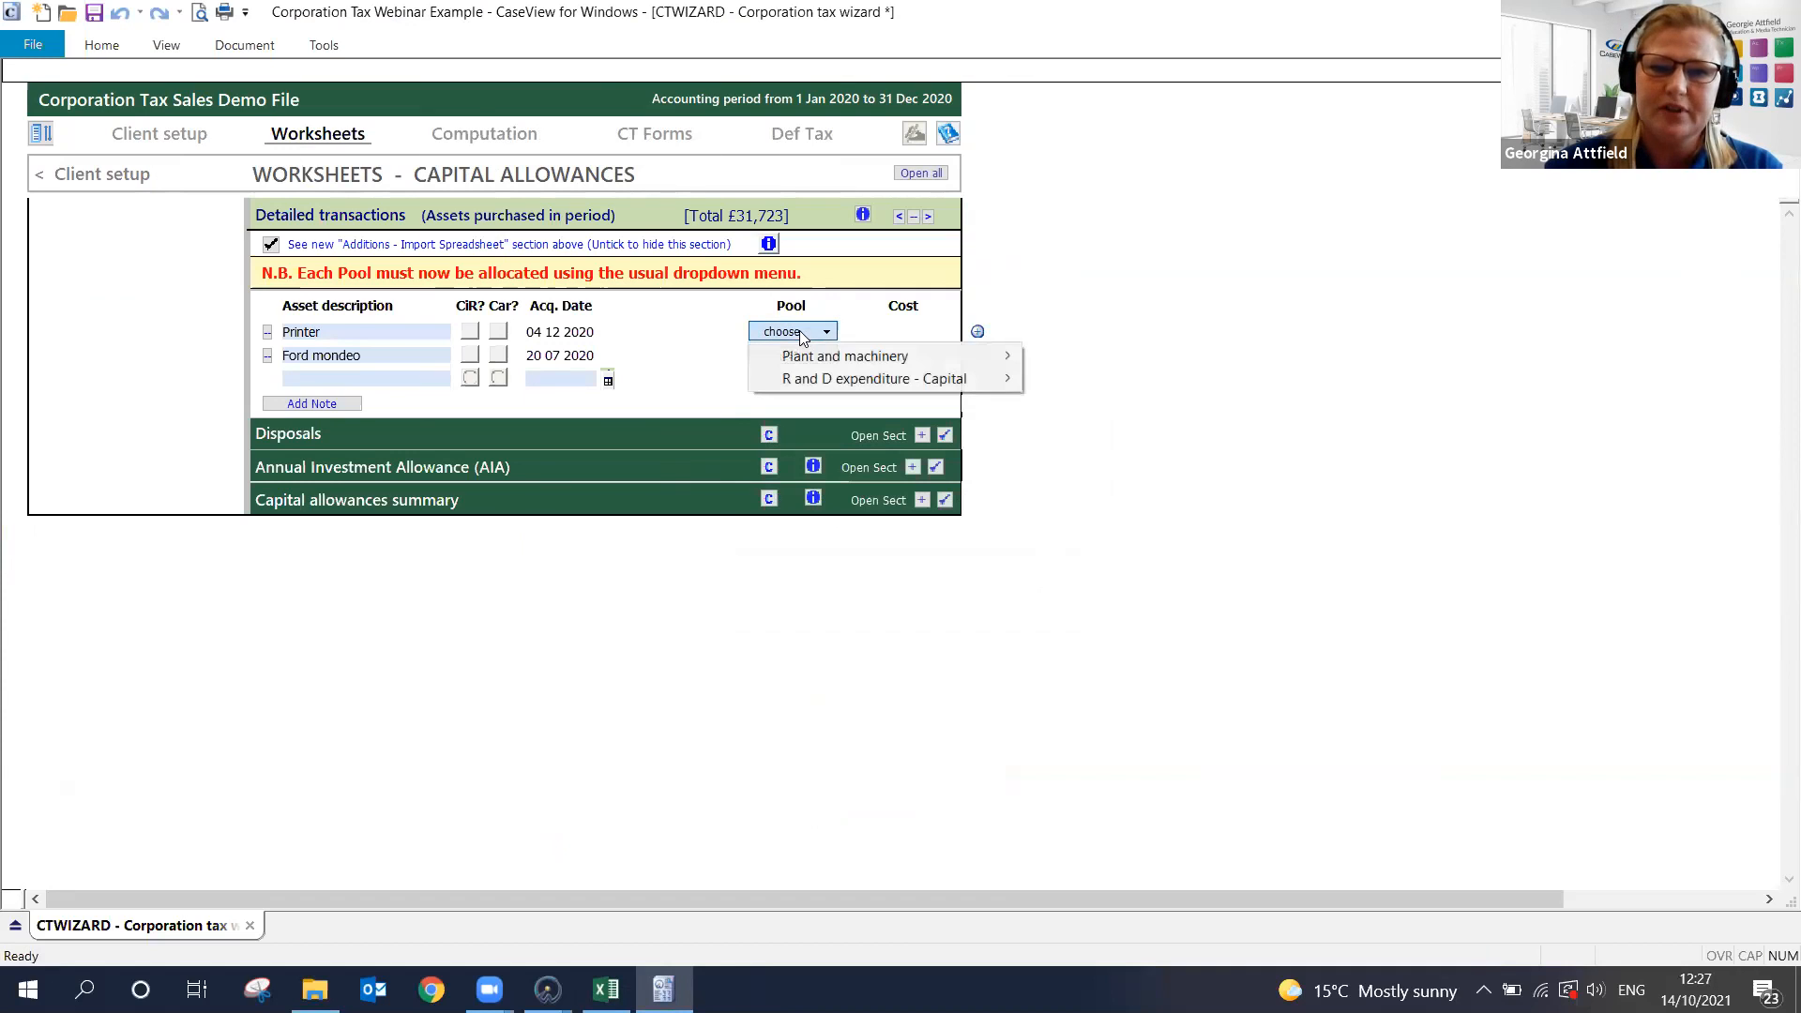
mouse_move(812, 357)
mouse_move(1067, 360)
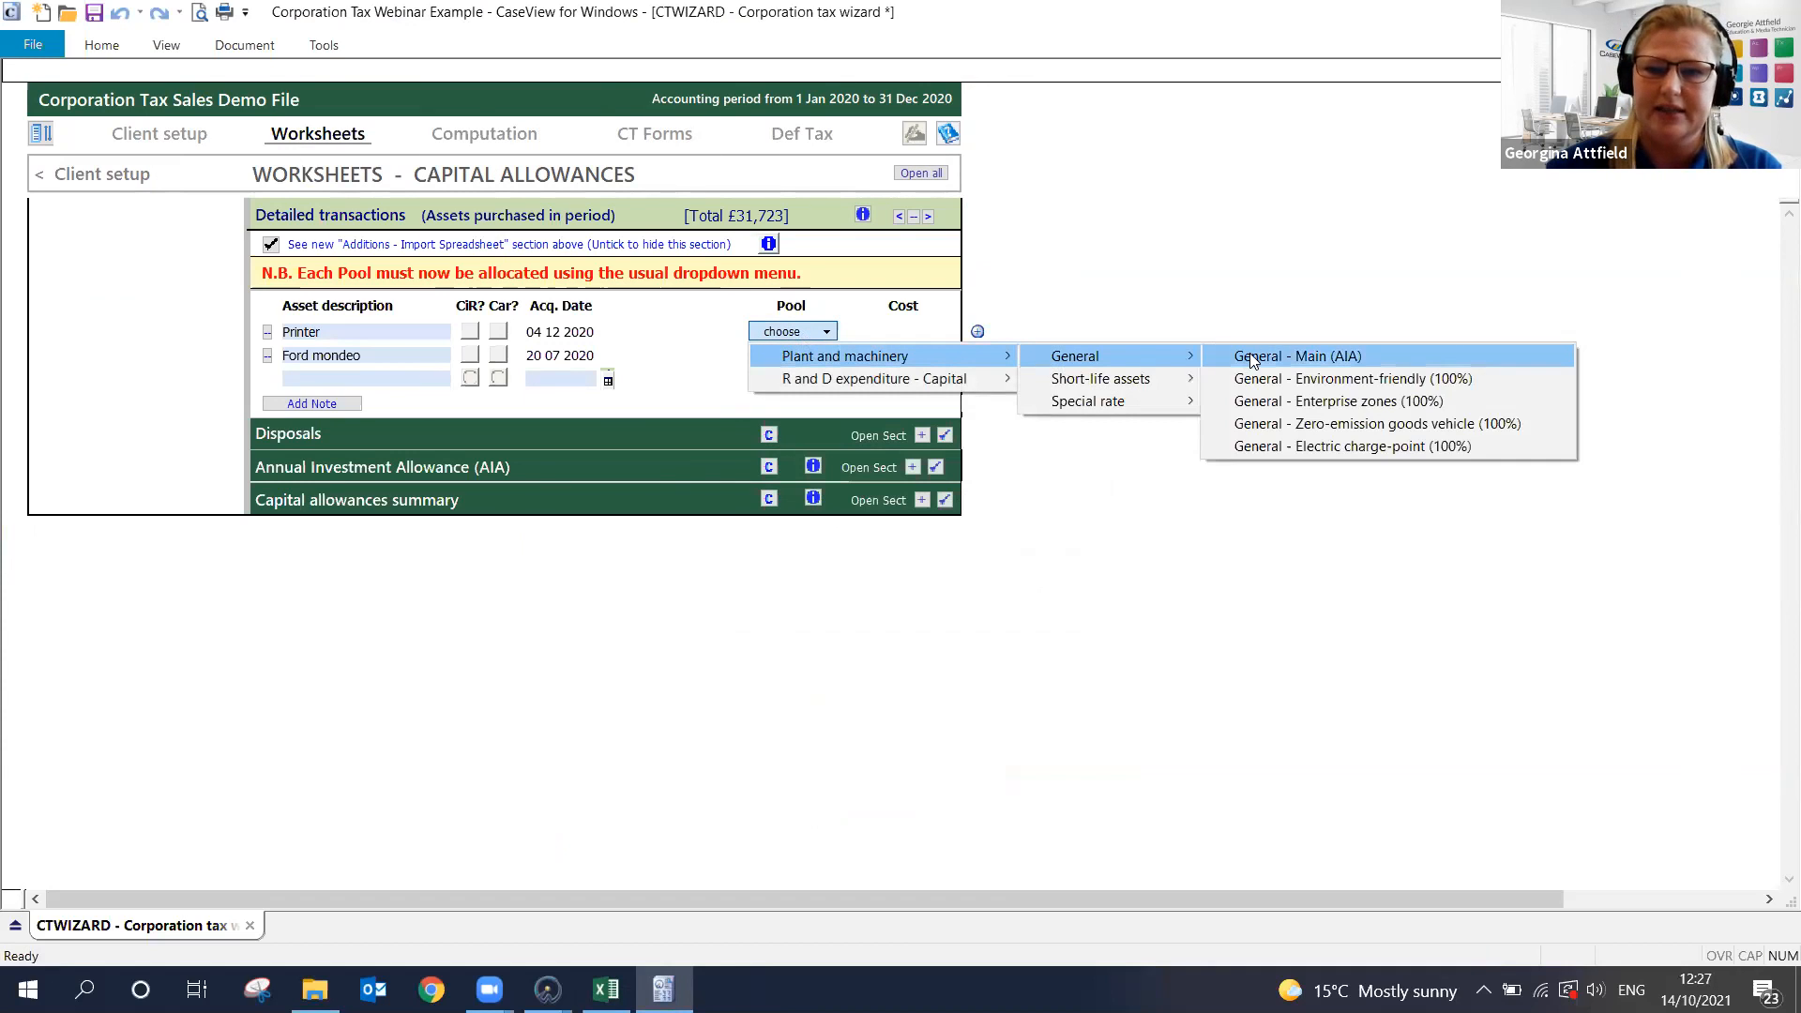
left_click(1248, 355)
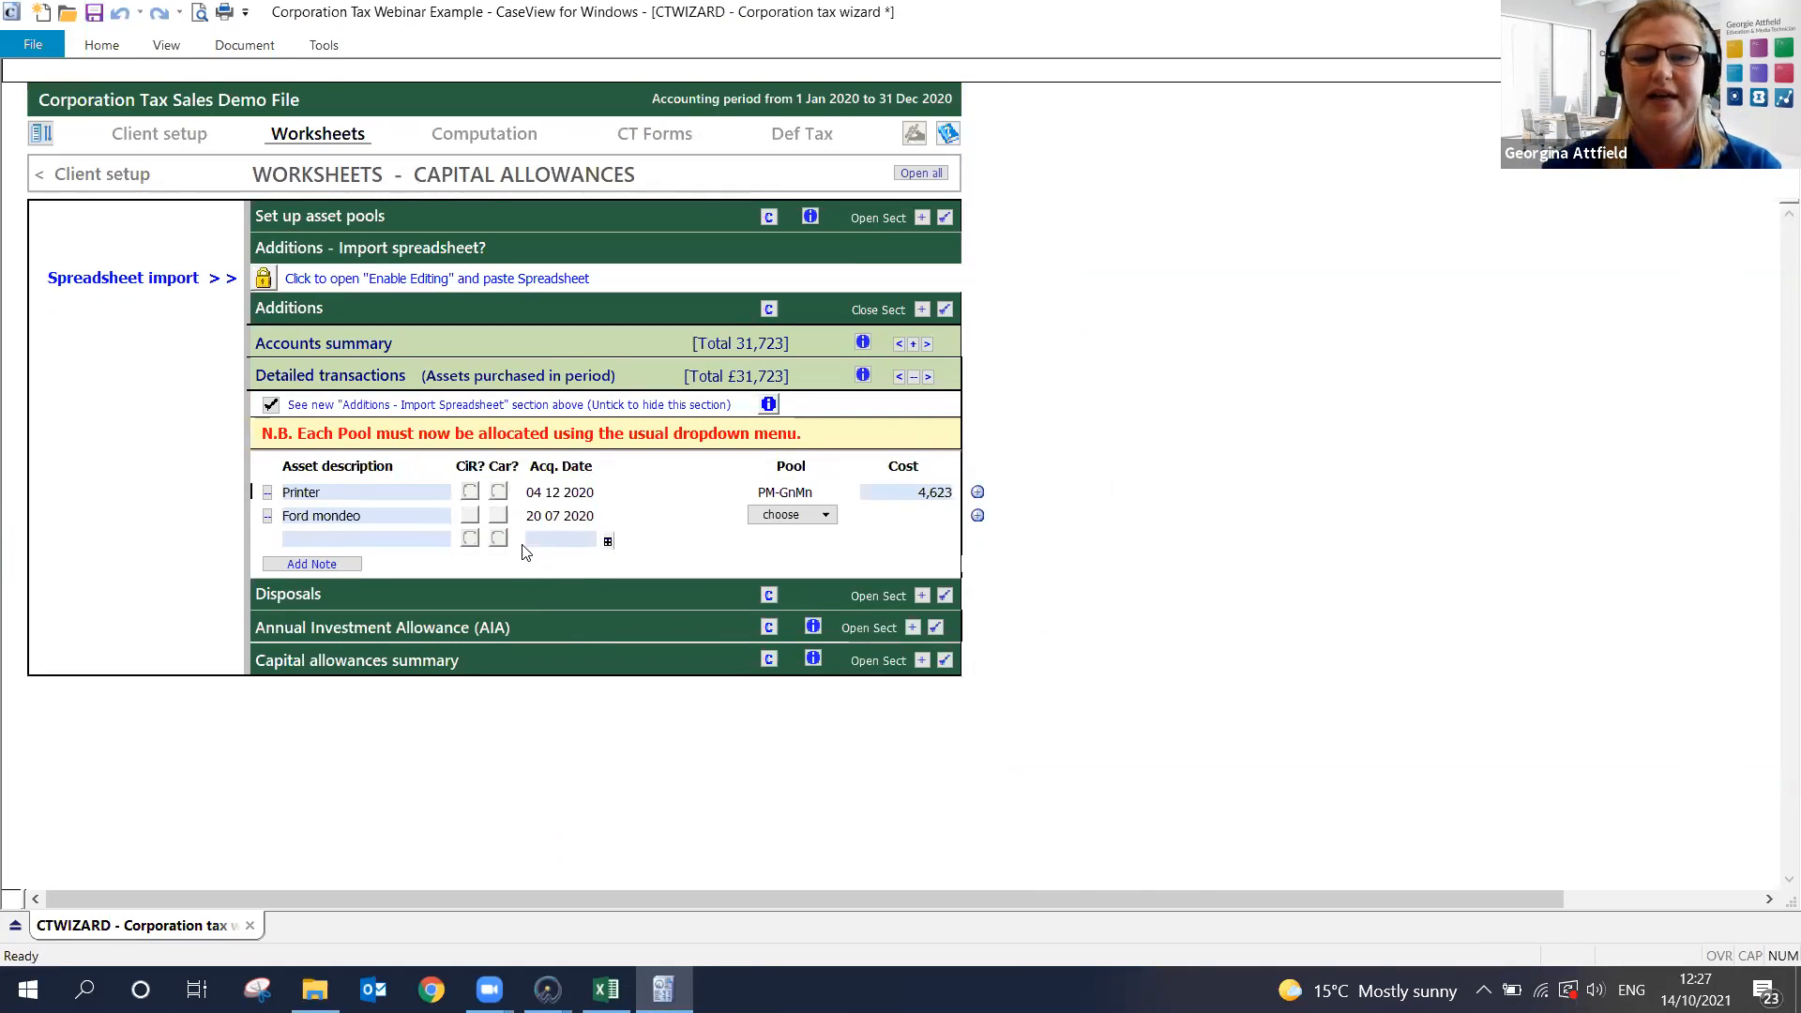
Flag the Ford mondeo addition as a car and allocate it to the PM-GnMnC plant and machinery pool
left_click(494, 519)
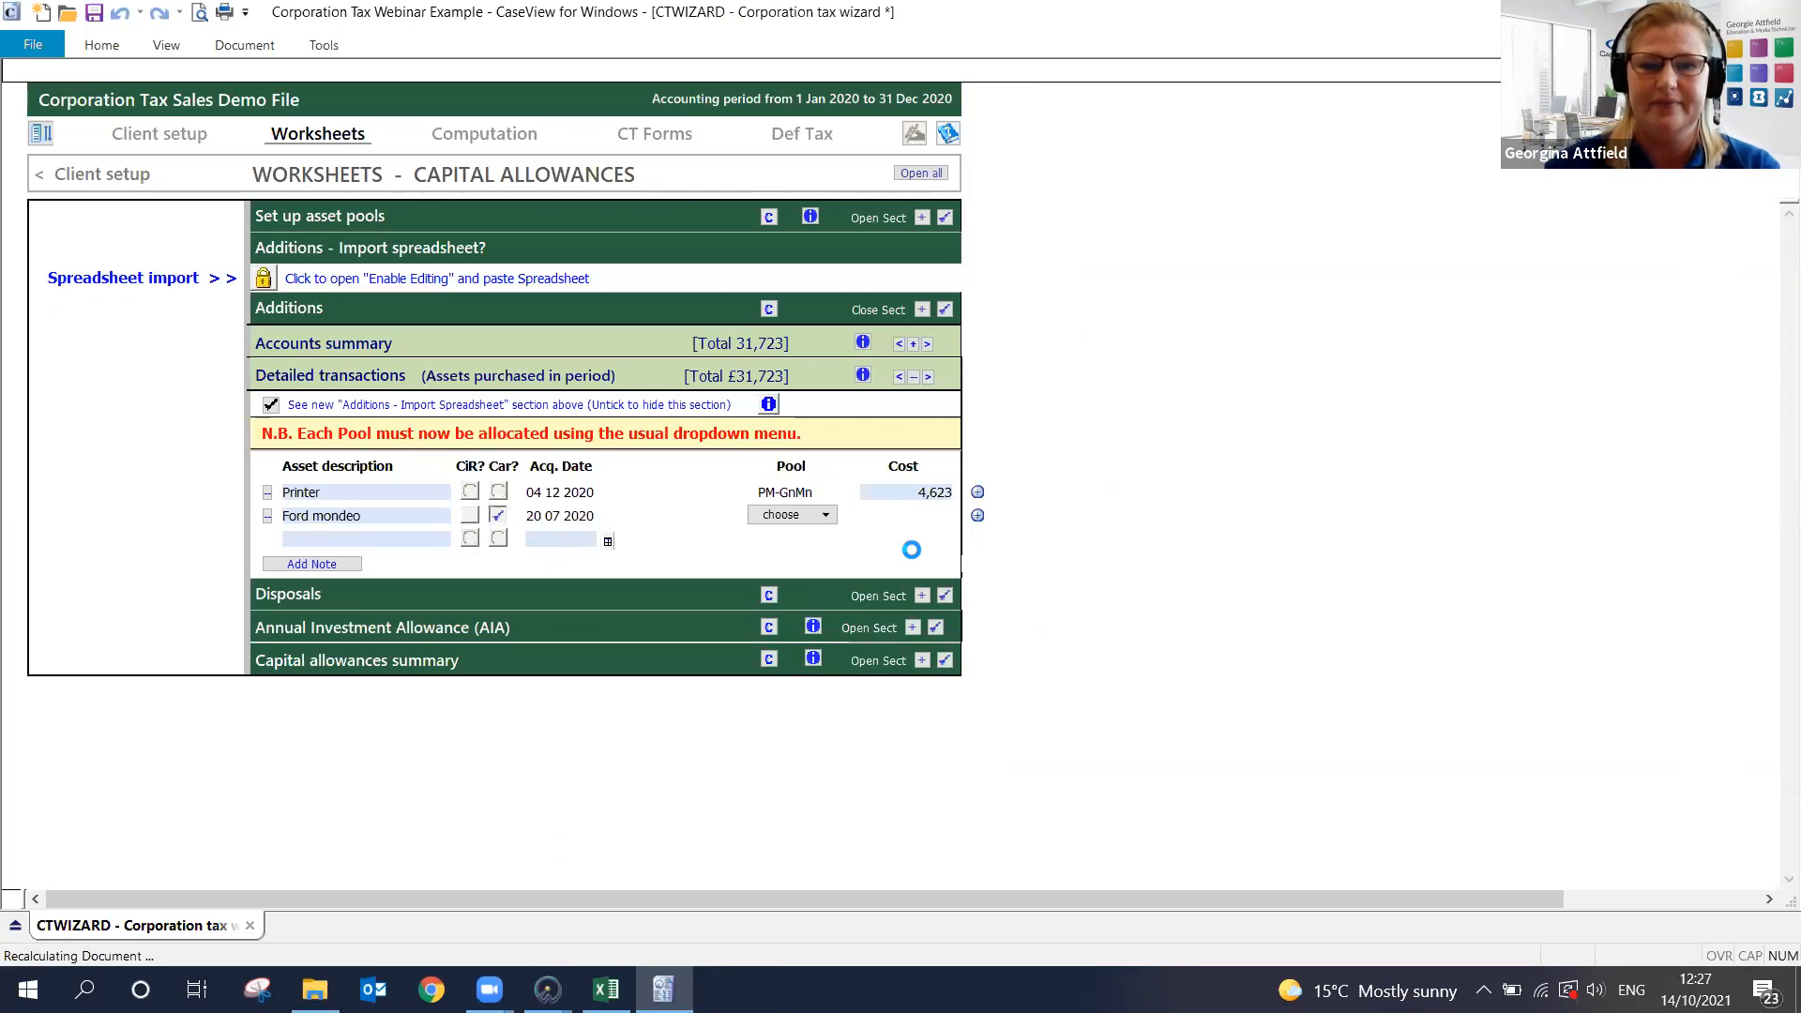
left_click(818, 517)
mouse_move(835, 542)
left_click(1008, 544)
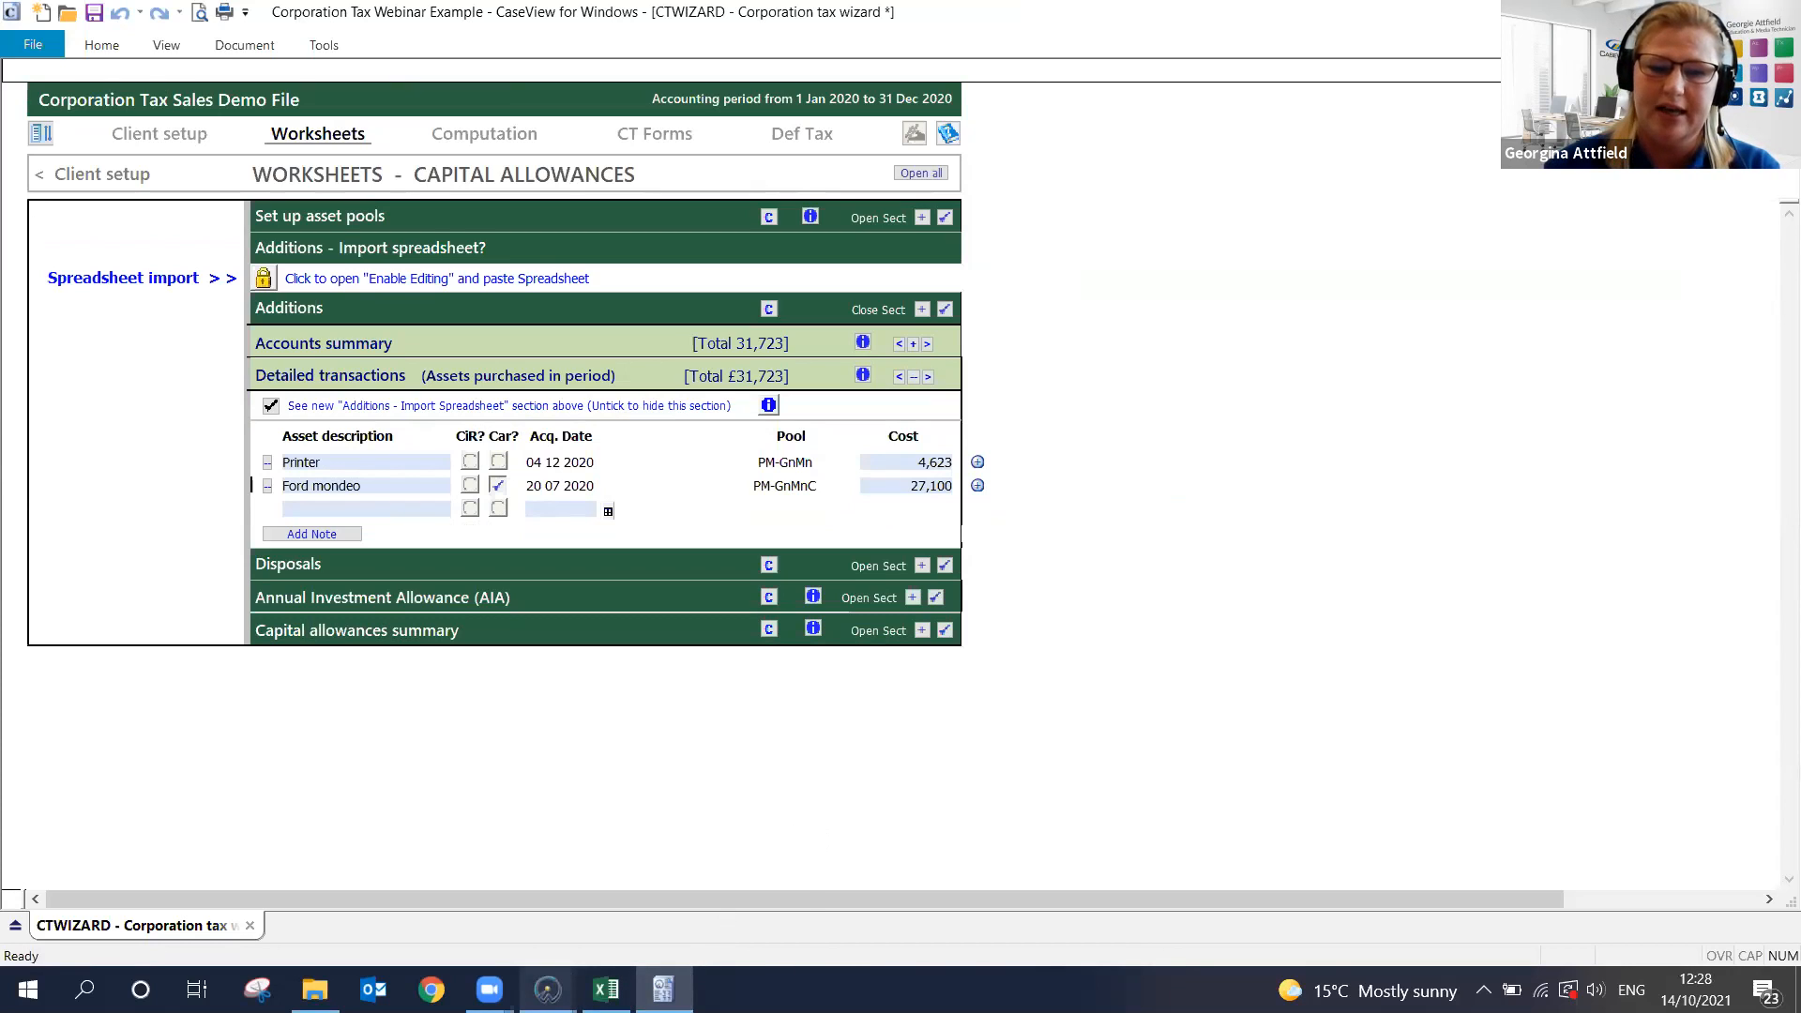
Switch to the RS Transport Ltd file in CaseWare Working Papers and open RS Transport TB.xls from the Desktop's RS Transport Ltd 2020 folder
mouse_move(547, 989)
left_click(487, 903)
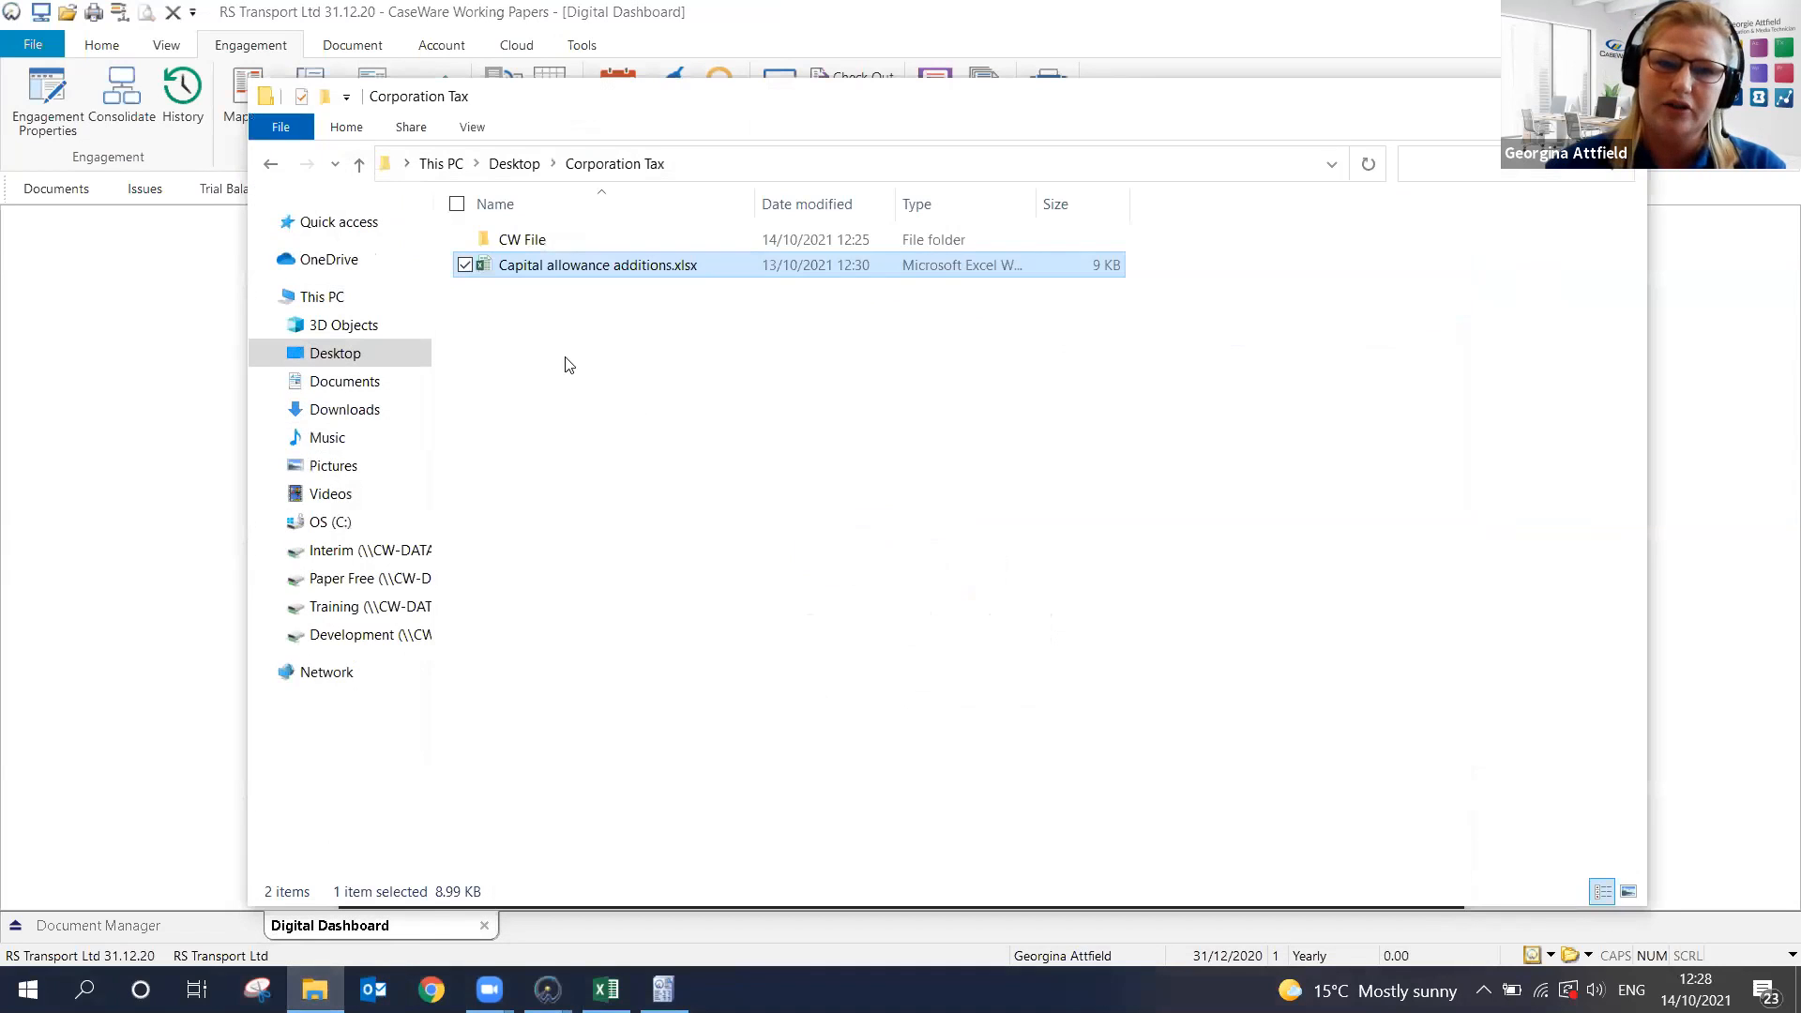
left_click(514, 163)
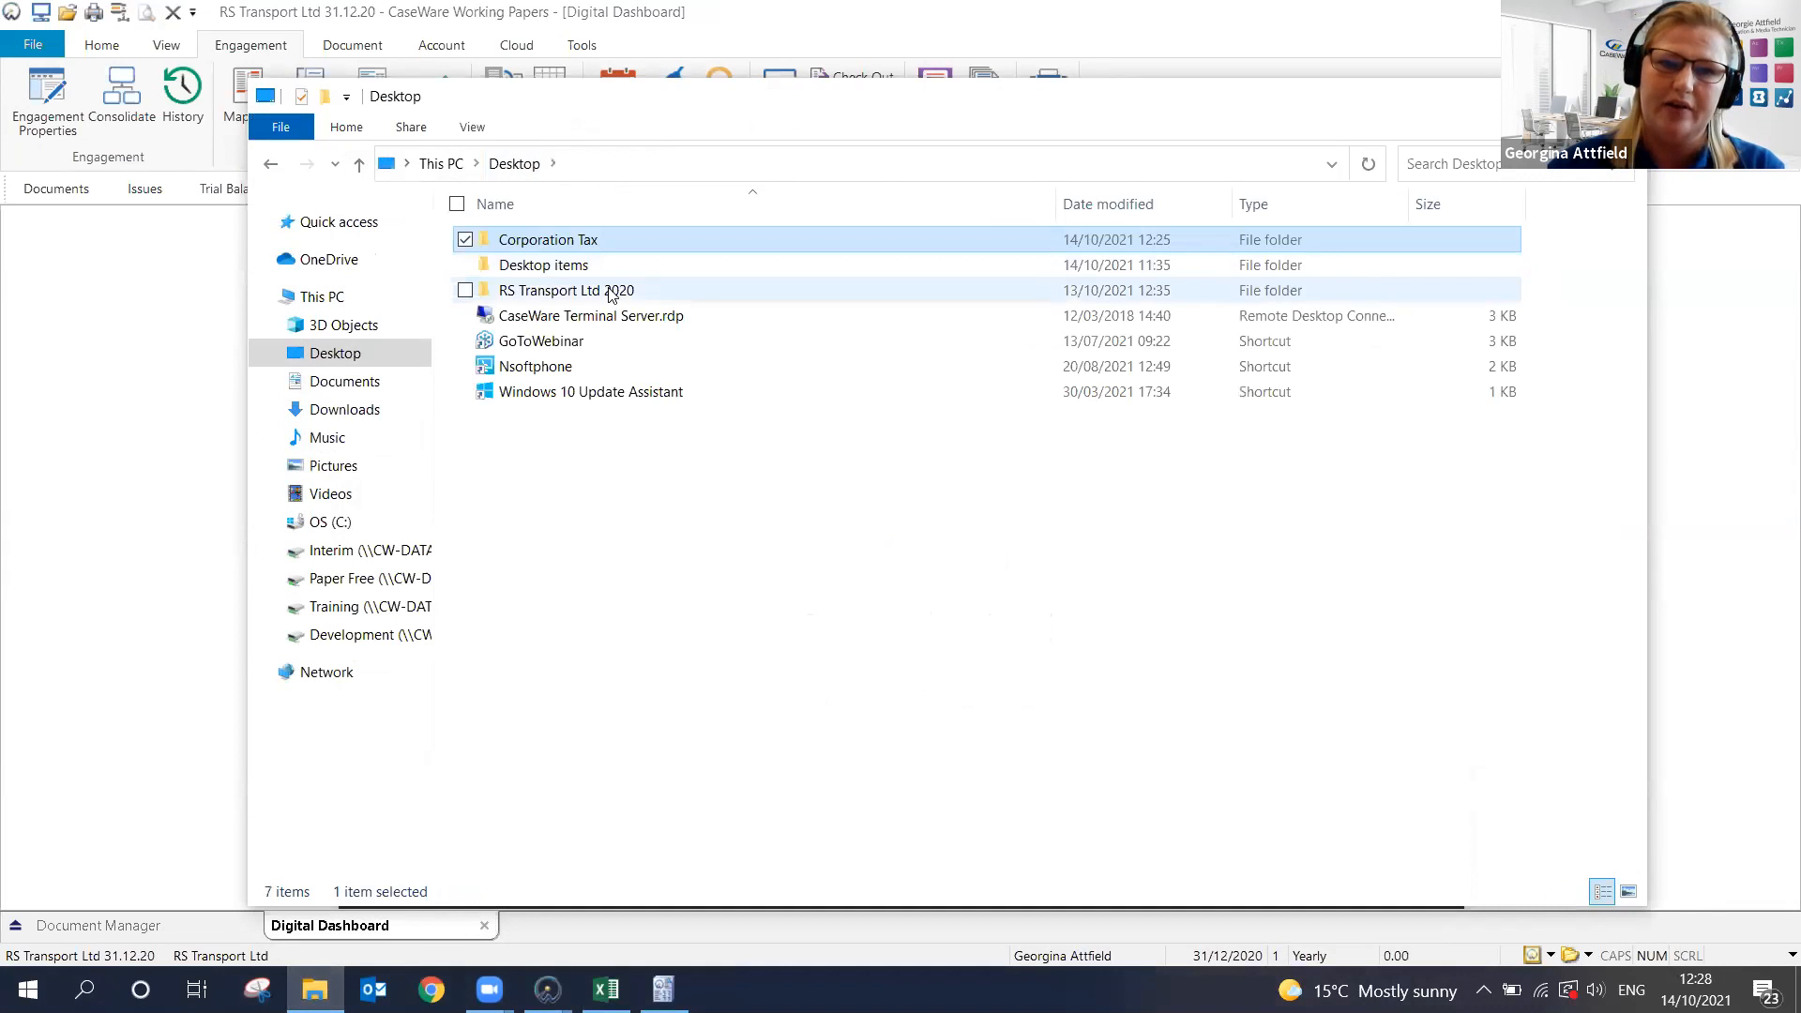
double_click(611, 290)
double_click(636, 293)
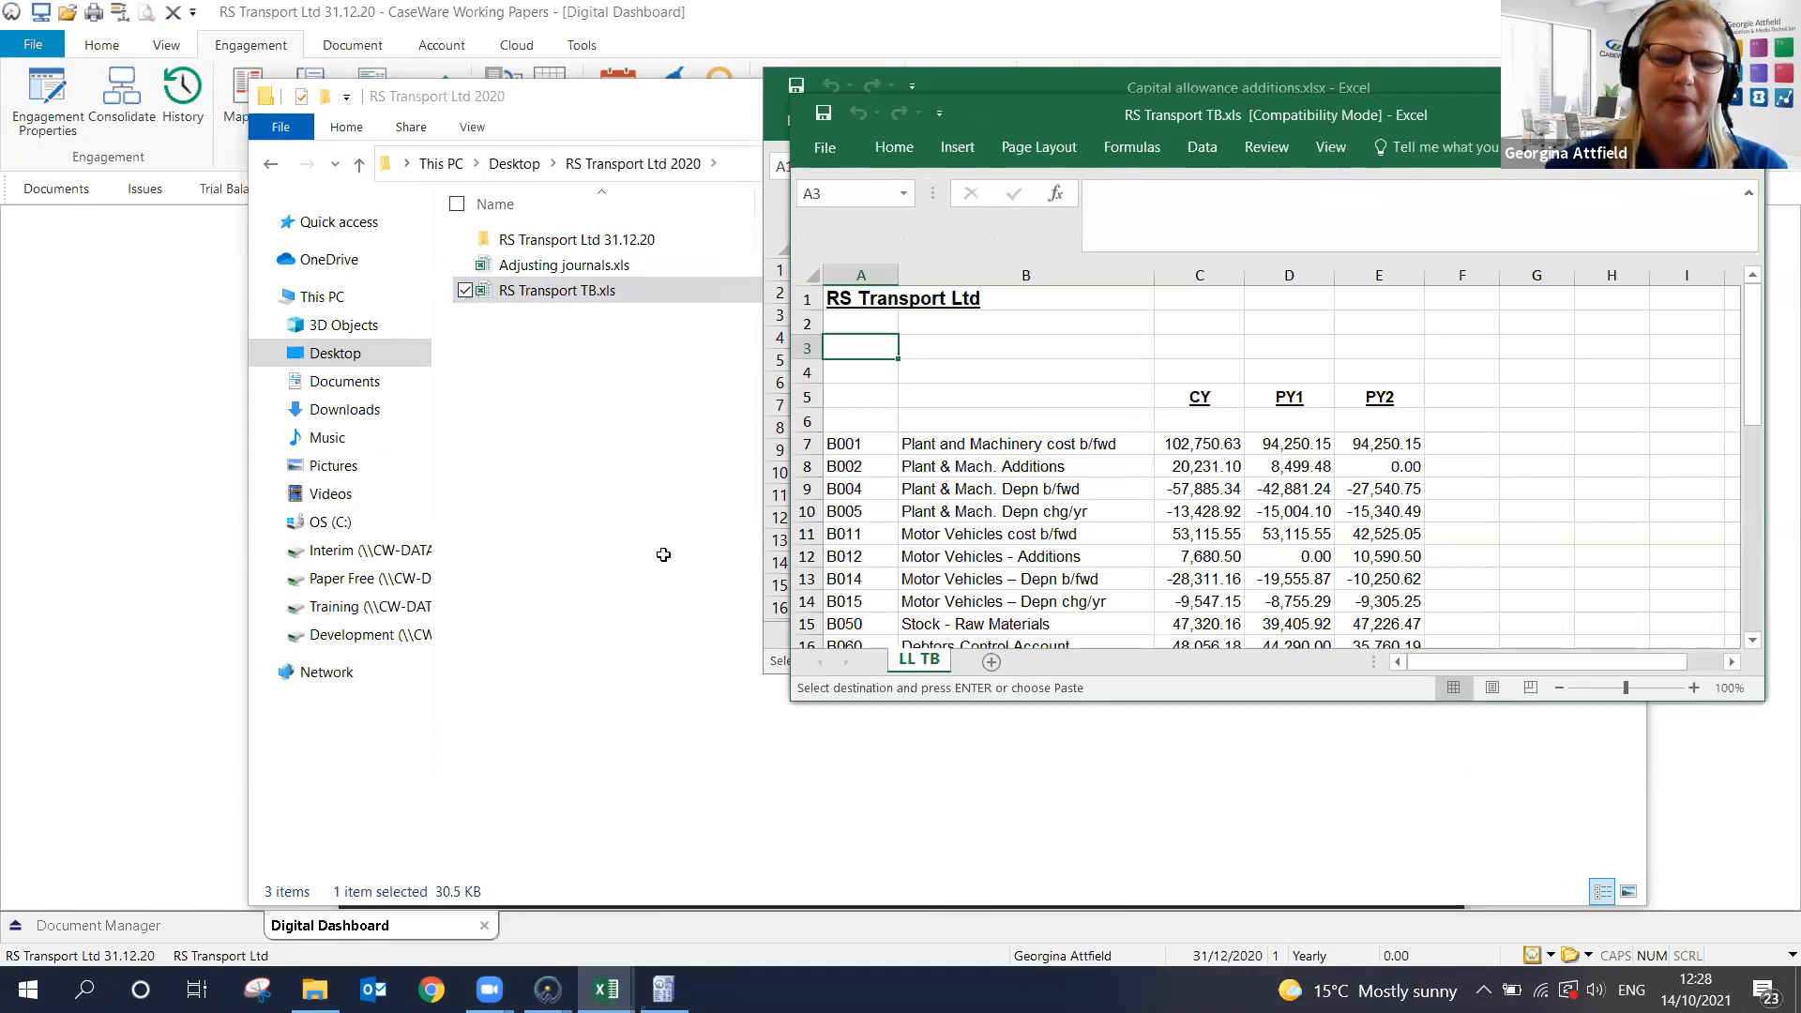
Examine the account codes, descriptions and CY, PY1 and PY2 columns of RS Transport TB.xls full screen, and close both open workbooks
key("super+Up")
left_click_drag(67, 350, 70, 465)
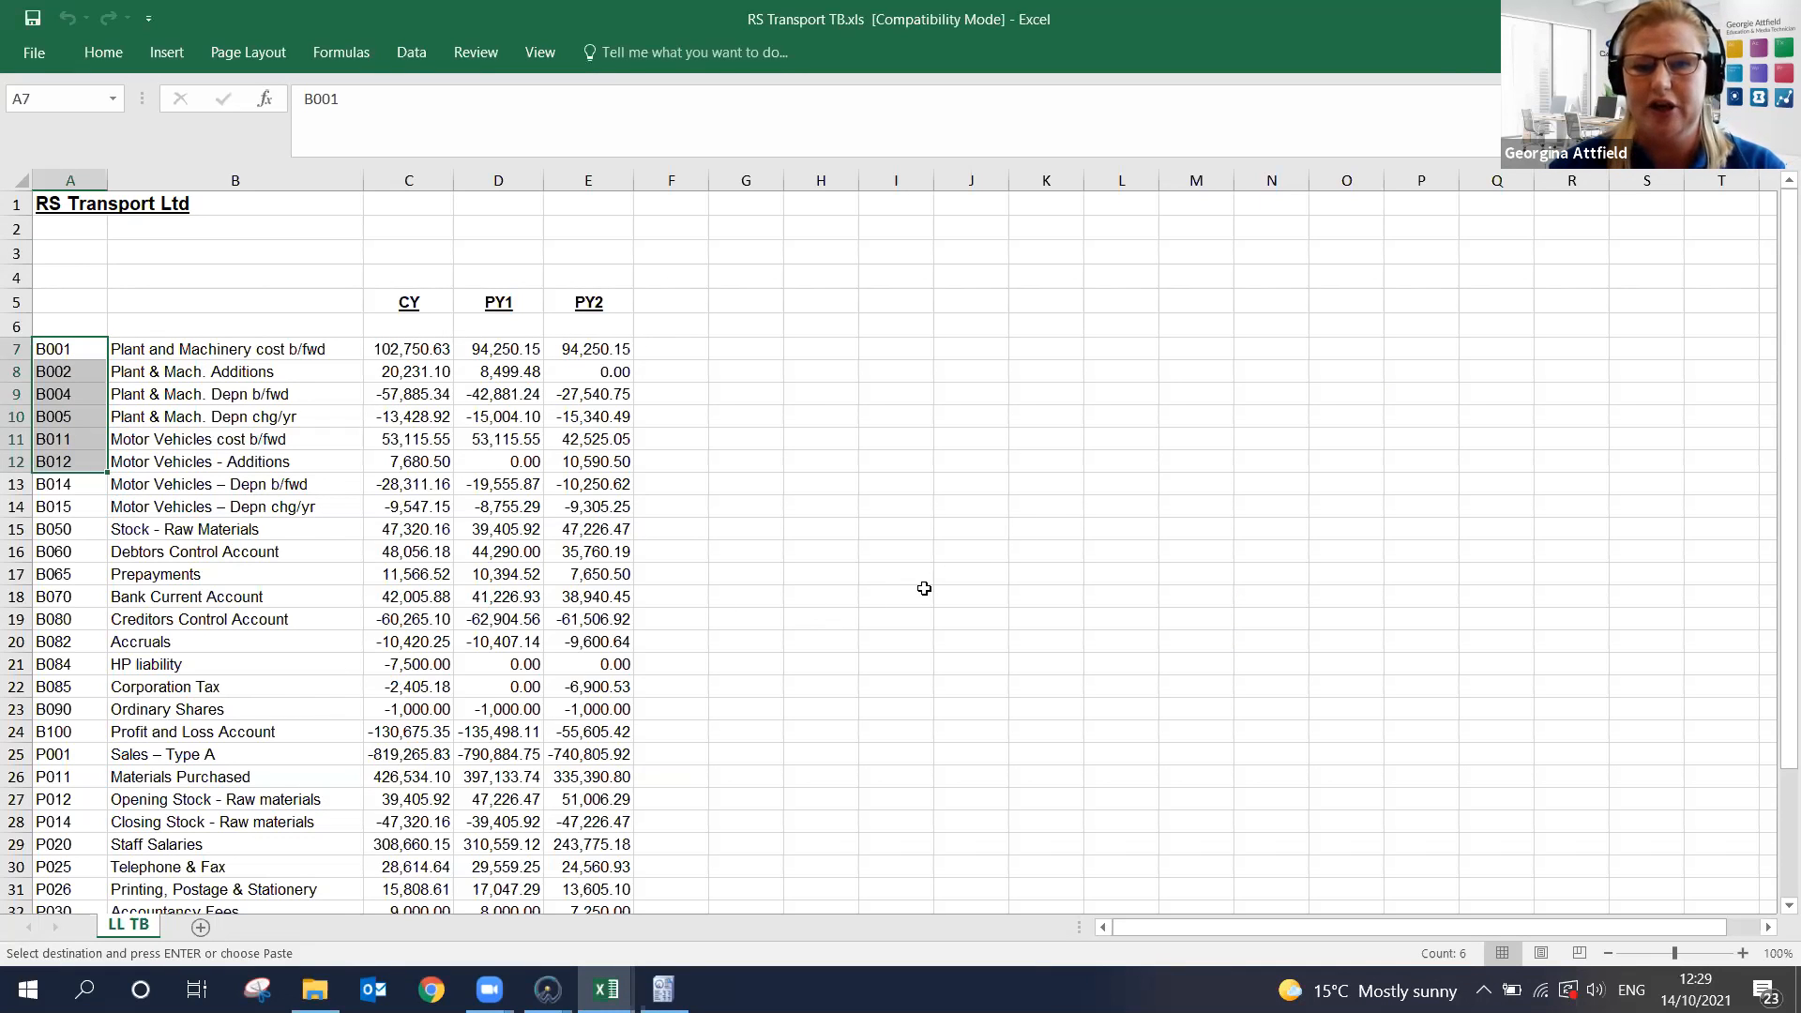
scroll(938, 591, "down", 8)
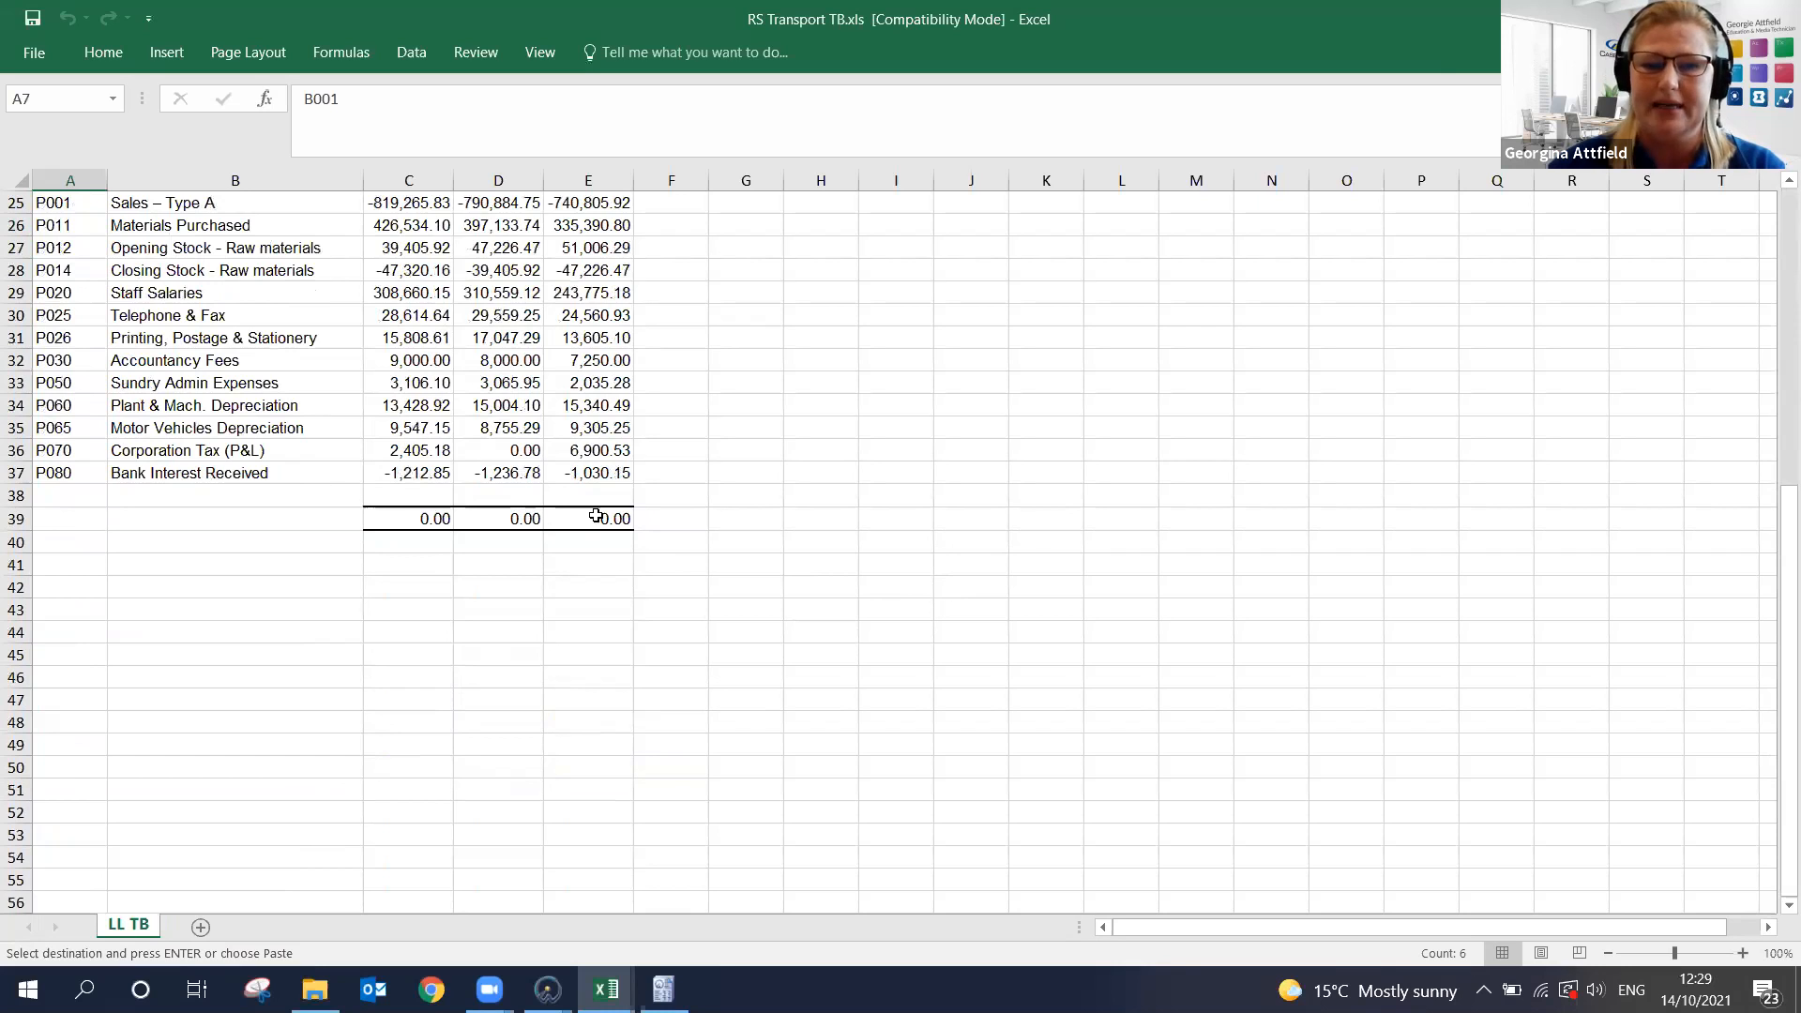
scroll(1126, 612, "up", 7)
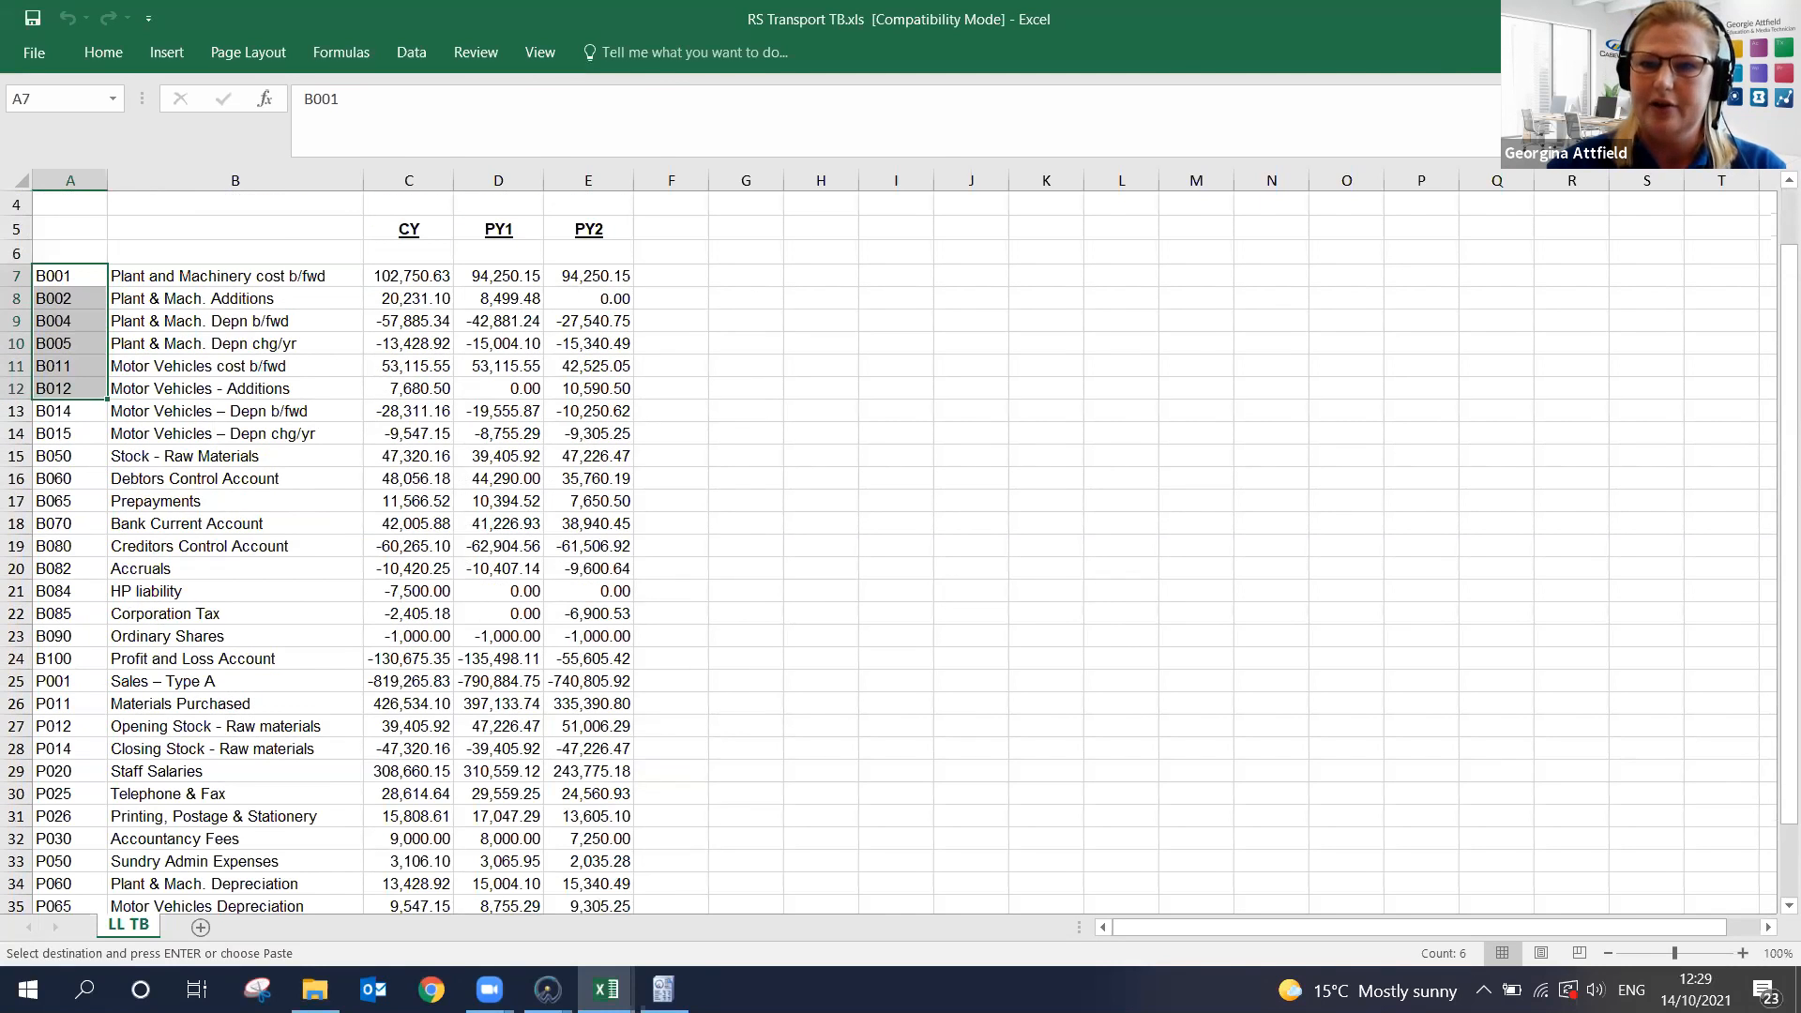
left_click(1779, 19)
left_click(1707, 92)
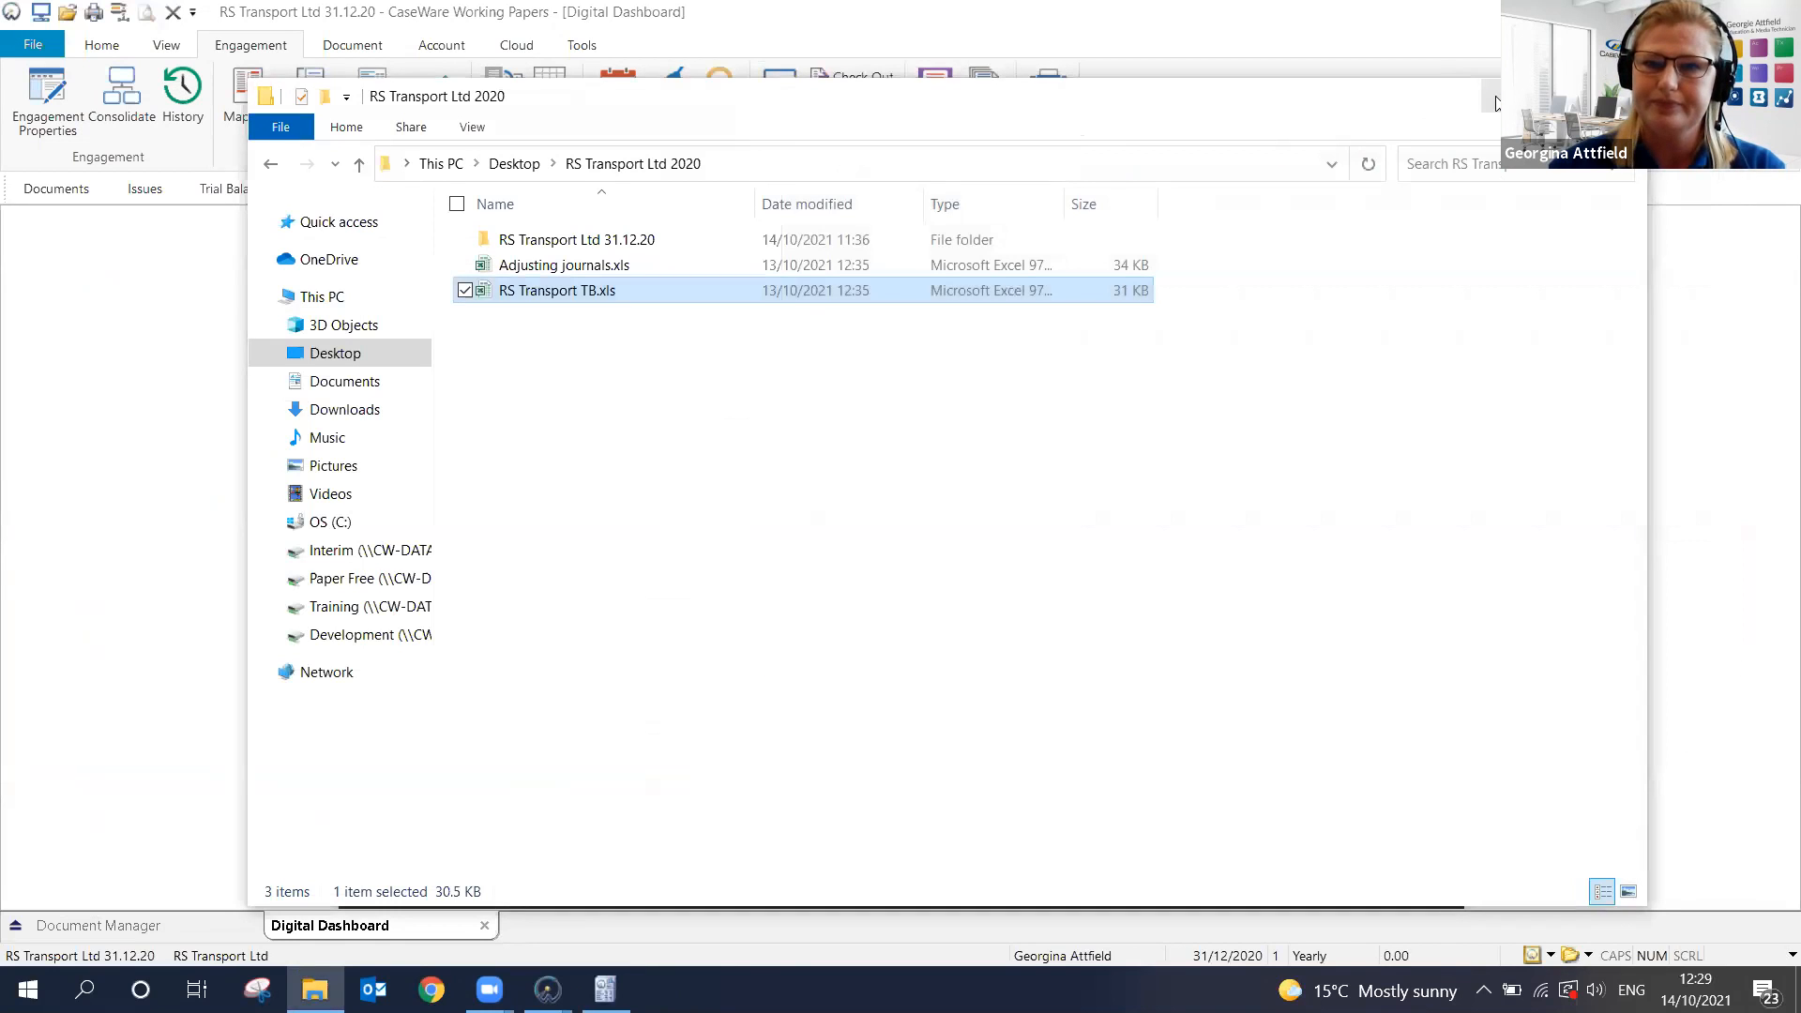
Open the working trial balance and remove all unused accounts with the Maintenance Wizard, acknowledging the deletion notice
left_click(1497, 102)
left_click(225, 195)
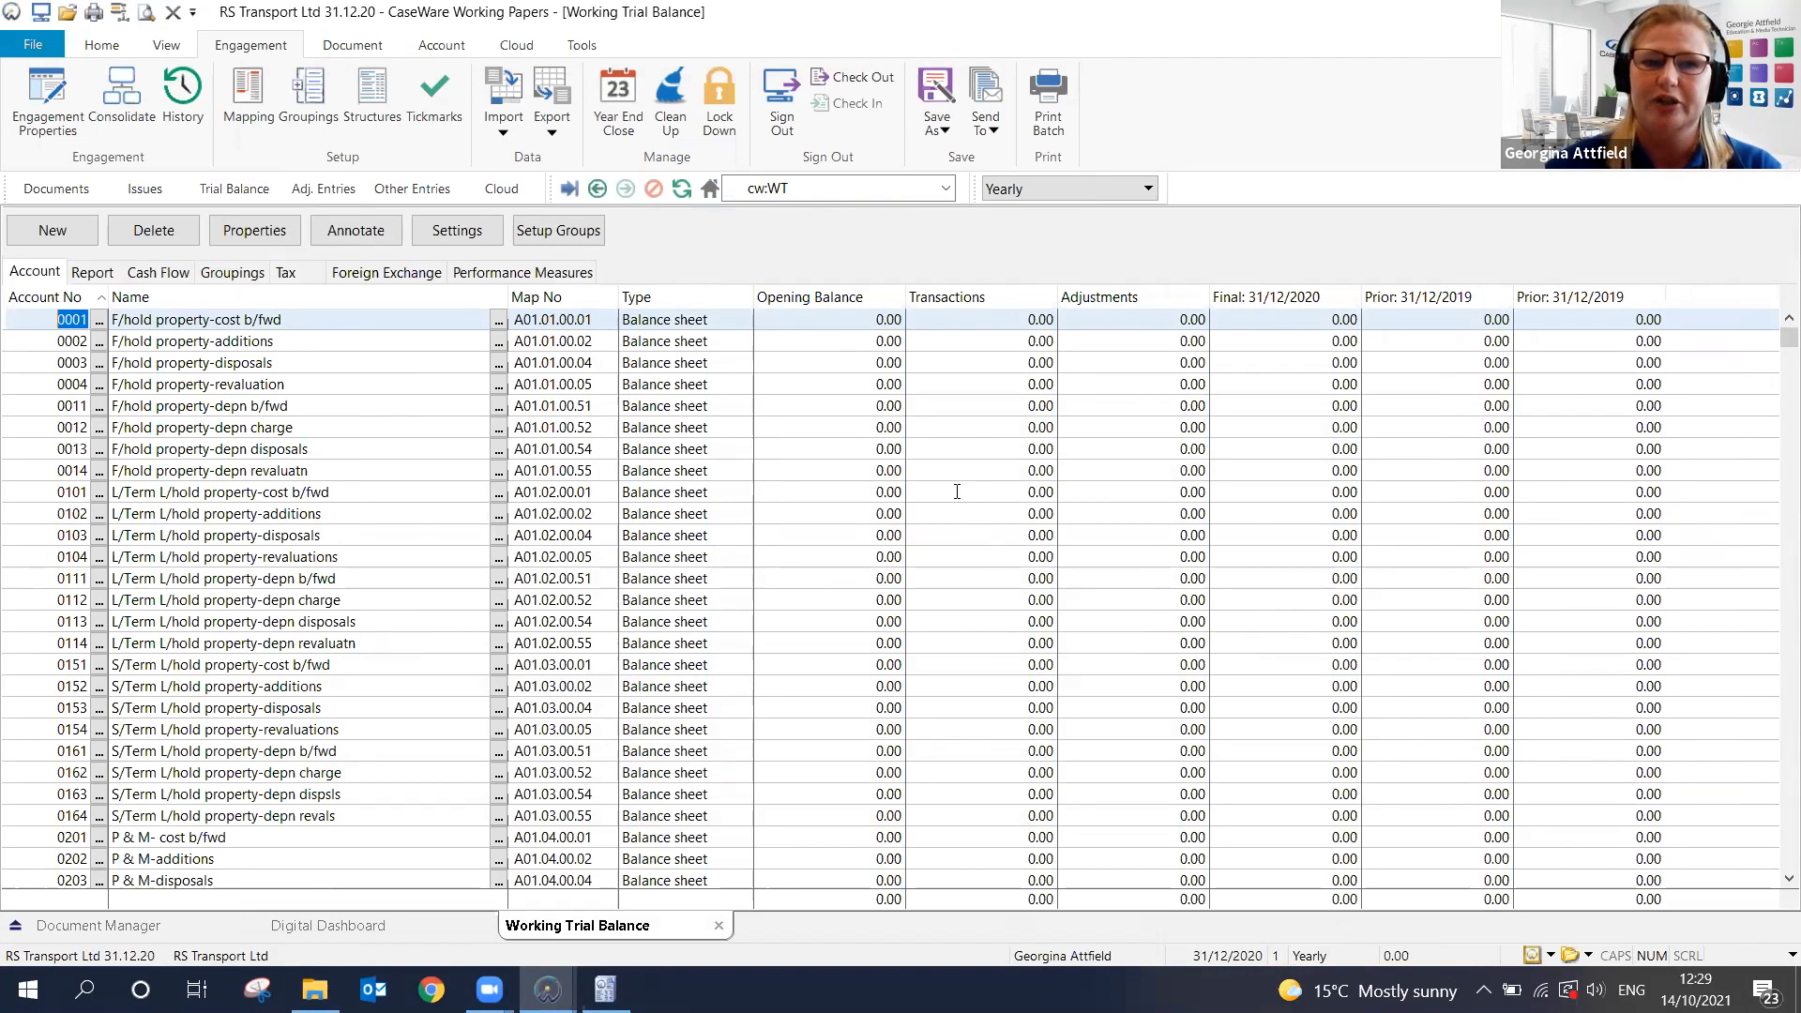
left_click(582, 47)
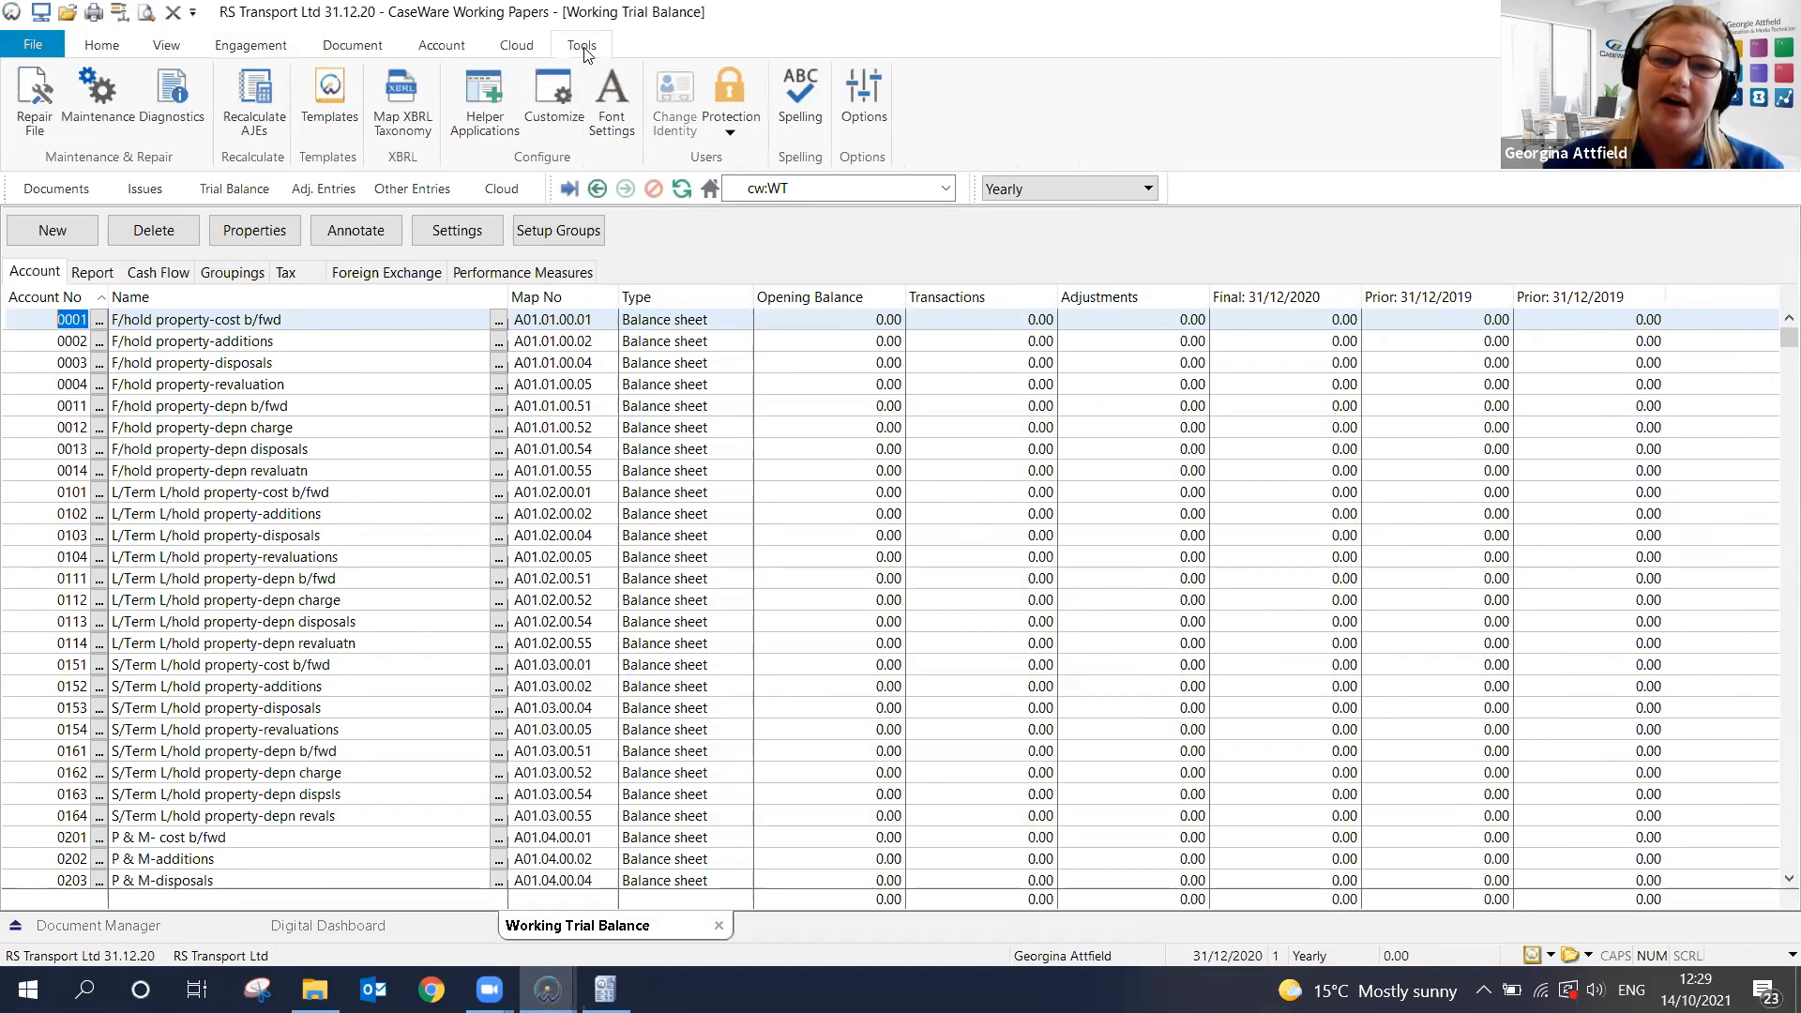
left_click(97, 102)
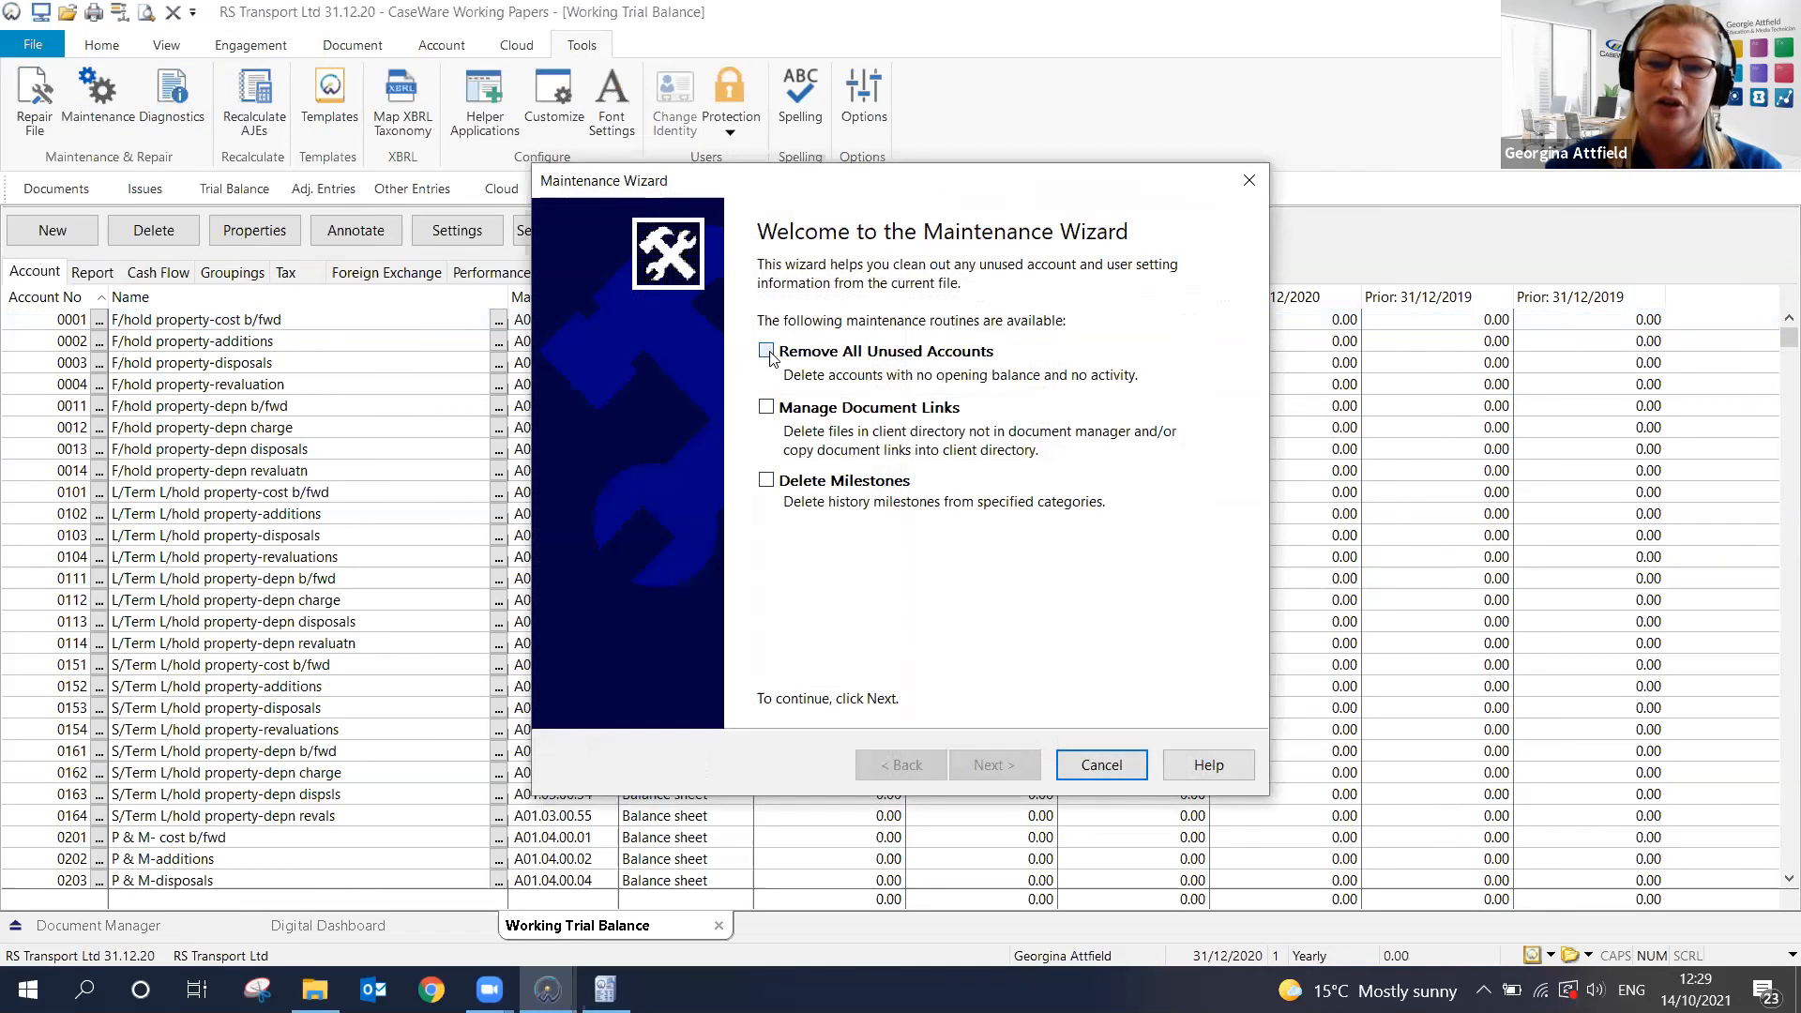
left_click(767, 352)
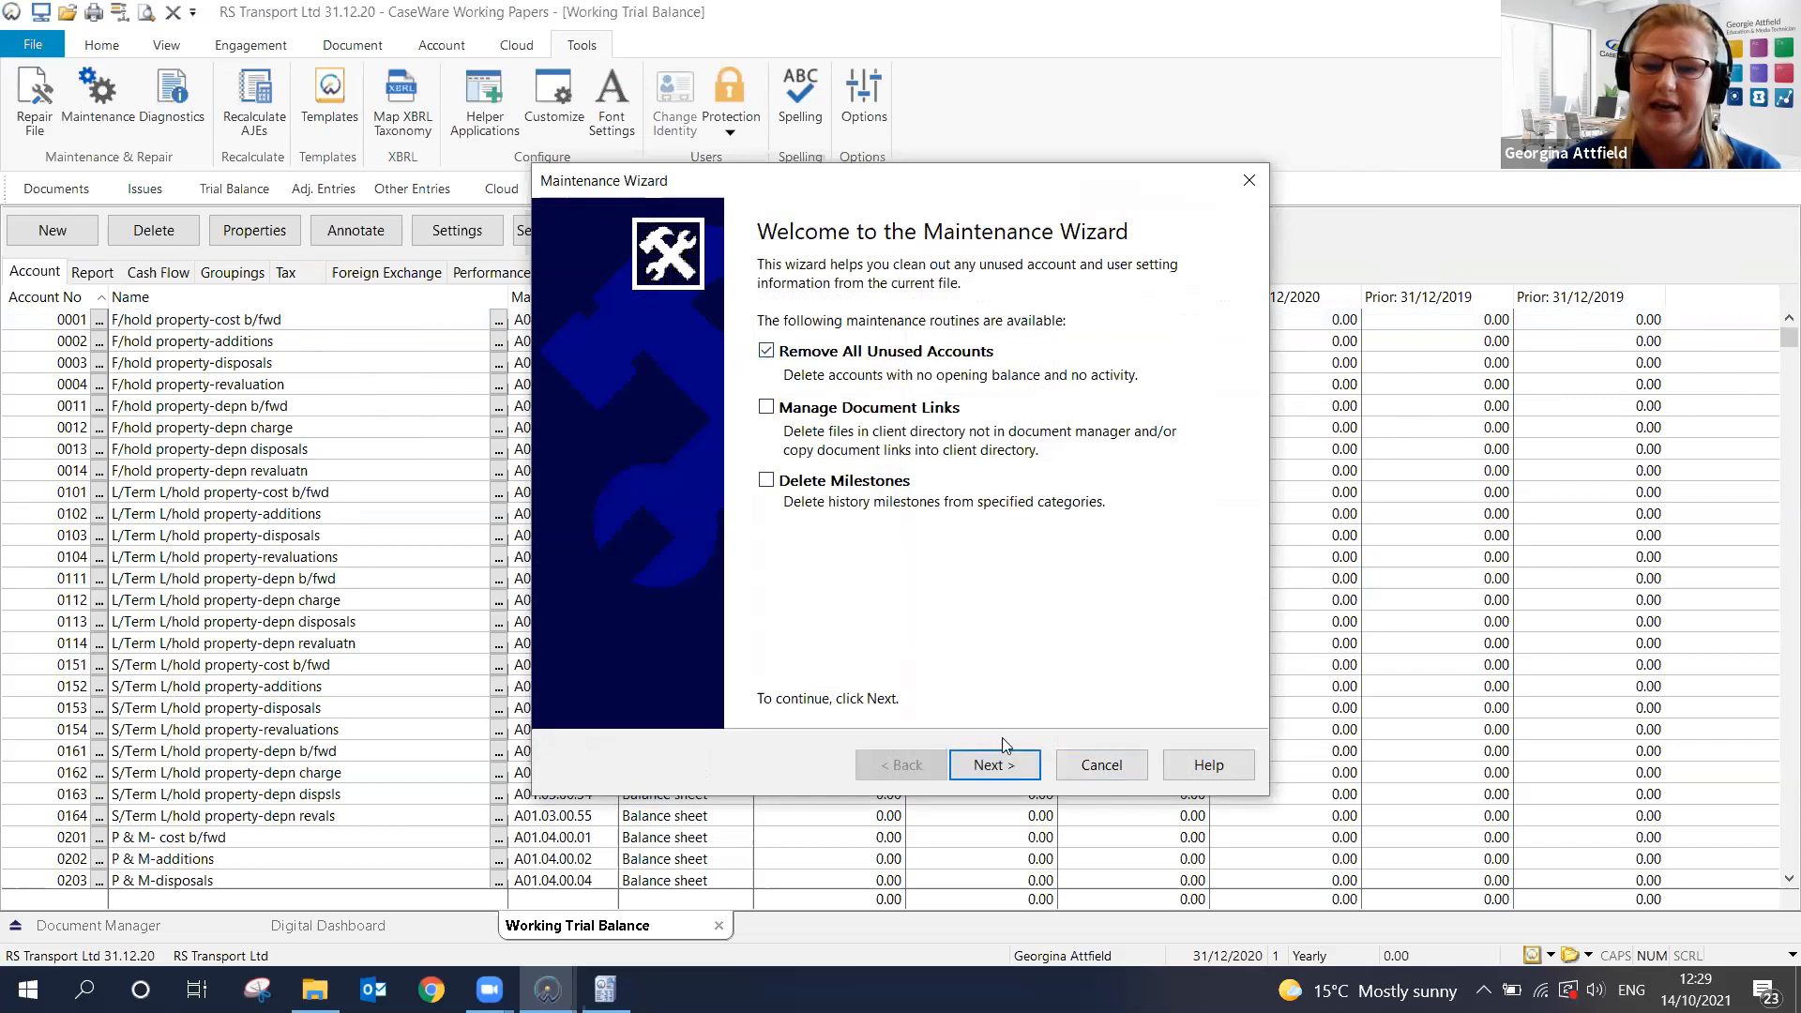
left_click(1000, 765)
left_click(1002, 765)
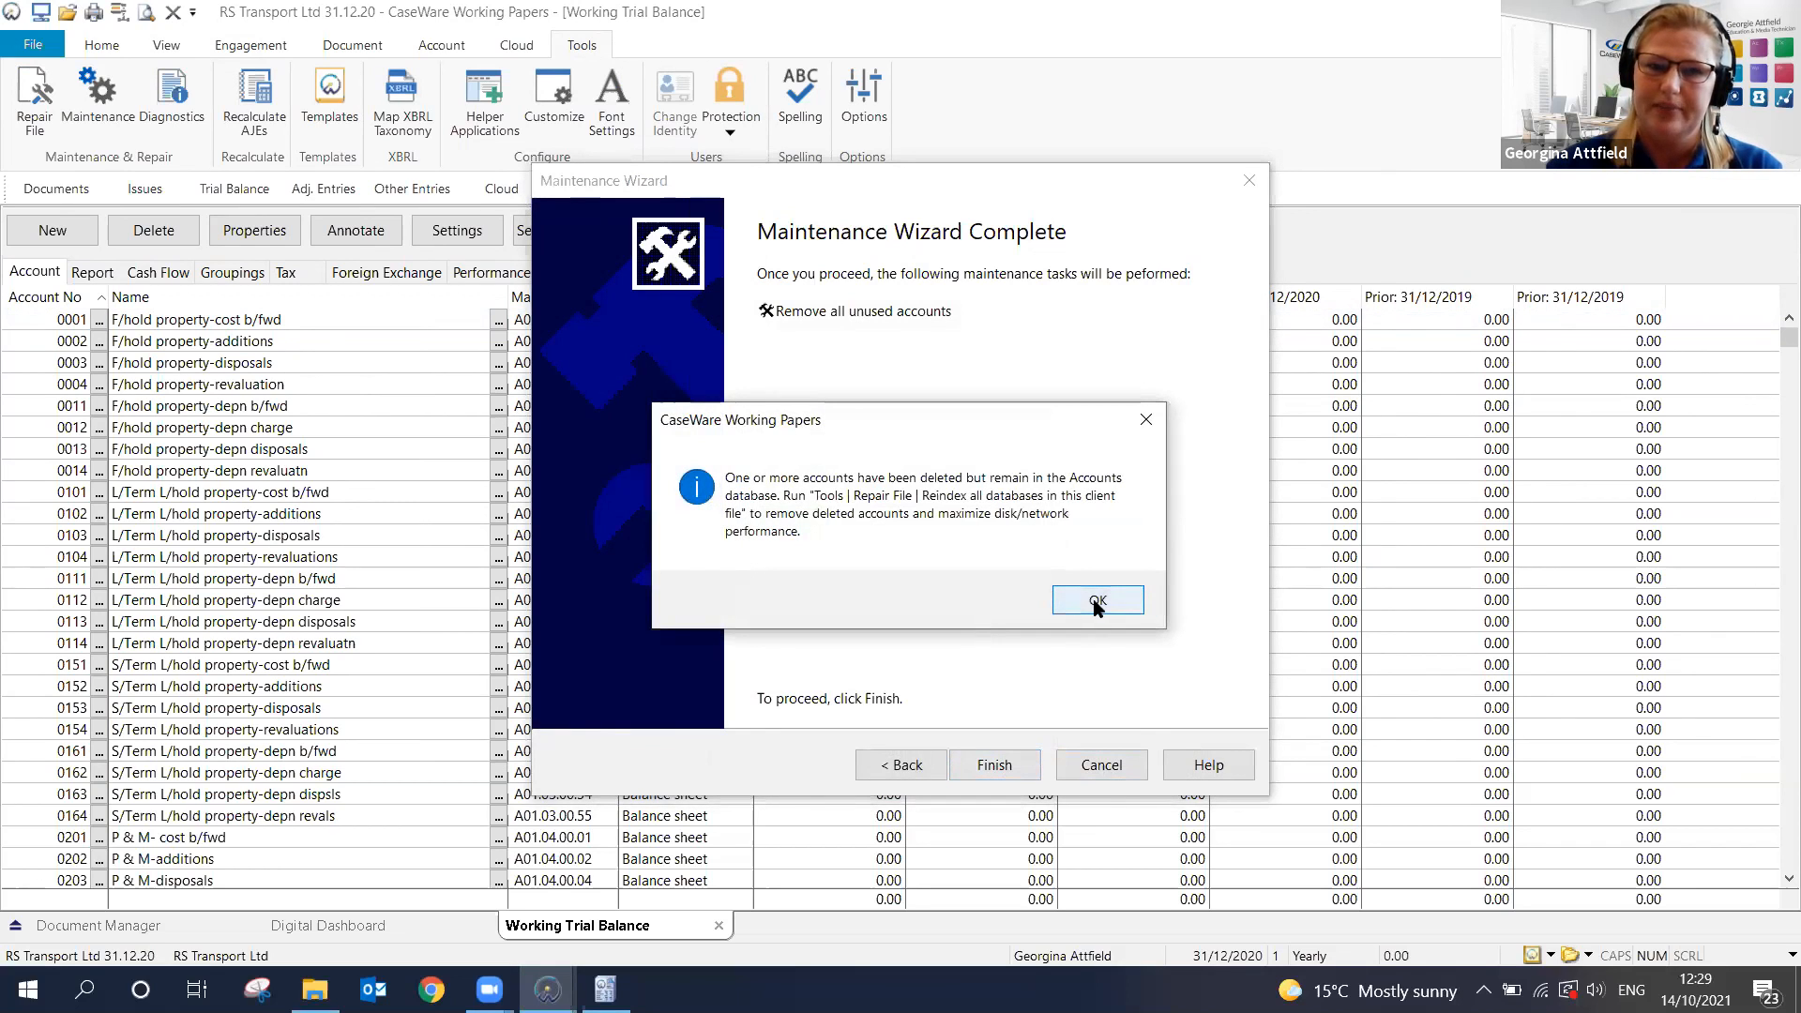
left_click(1095, 604)
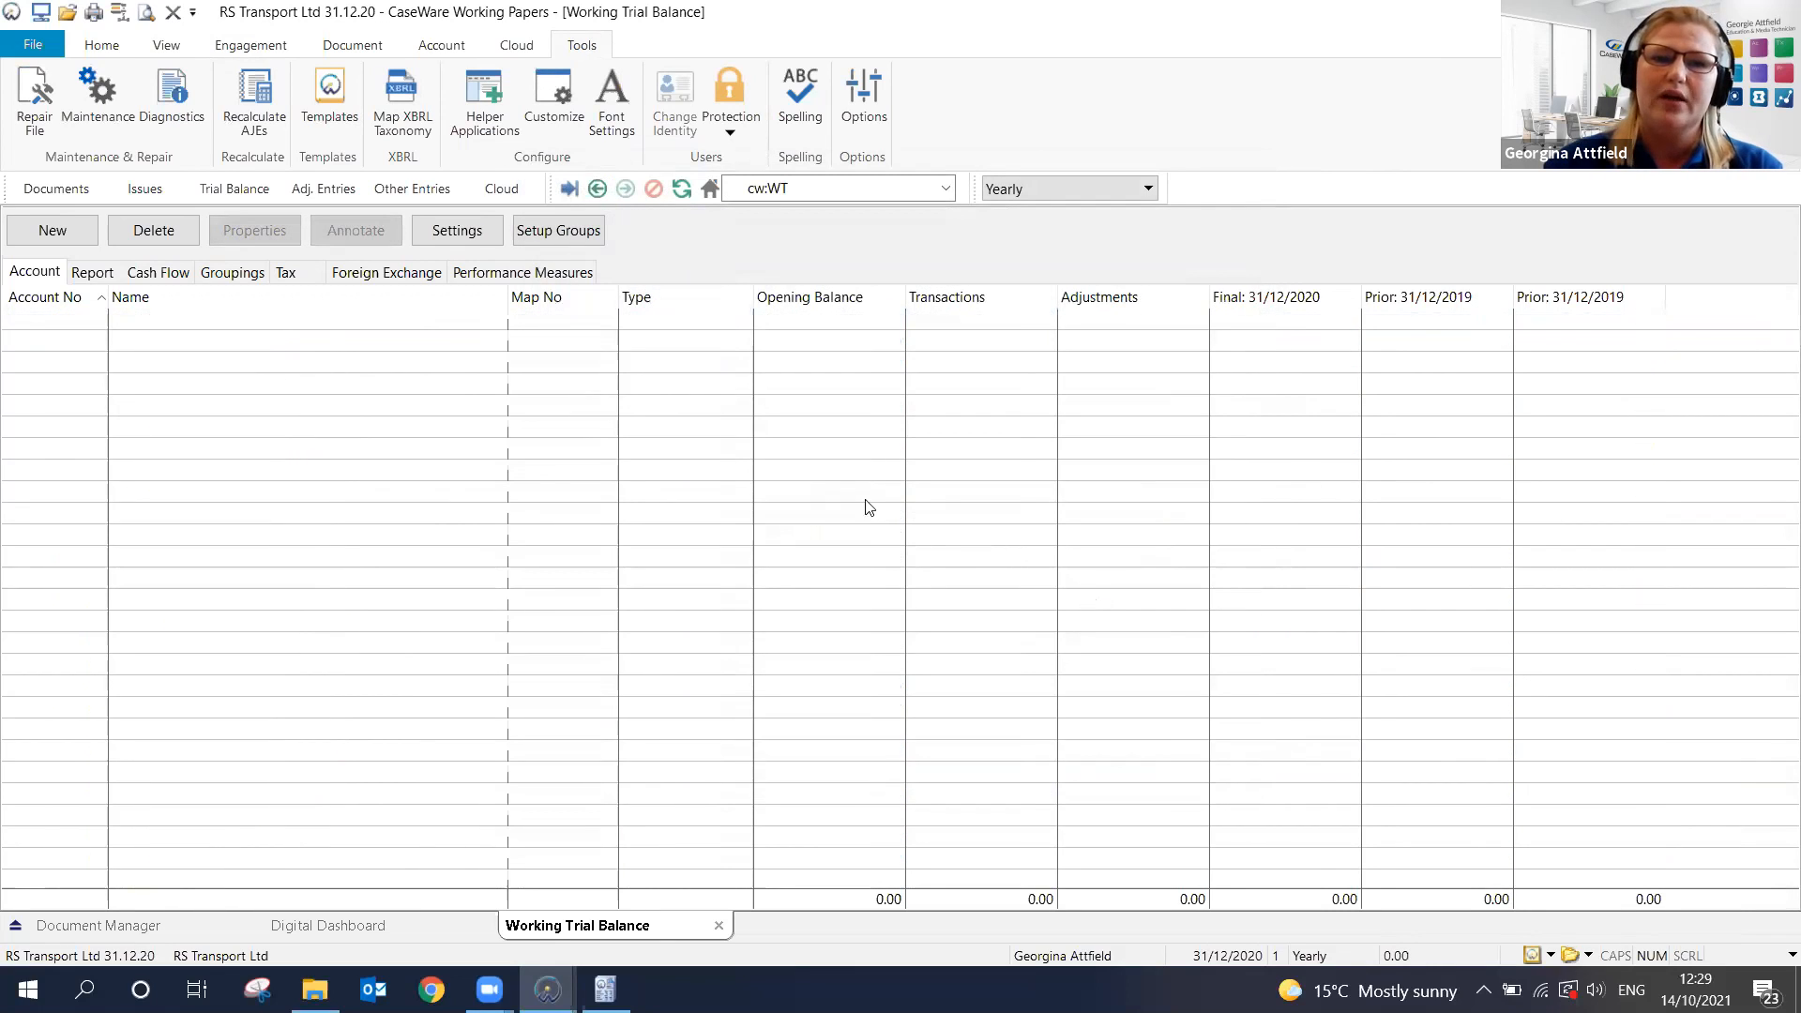
Repair the file by reindexing all databases in this client file, declining the backup
left_click(99, 94)
left_click(112, 241)
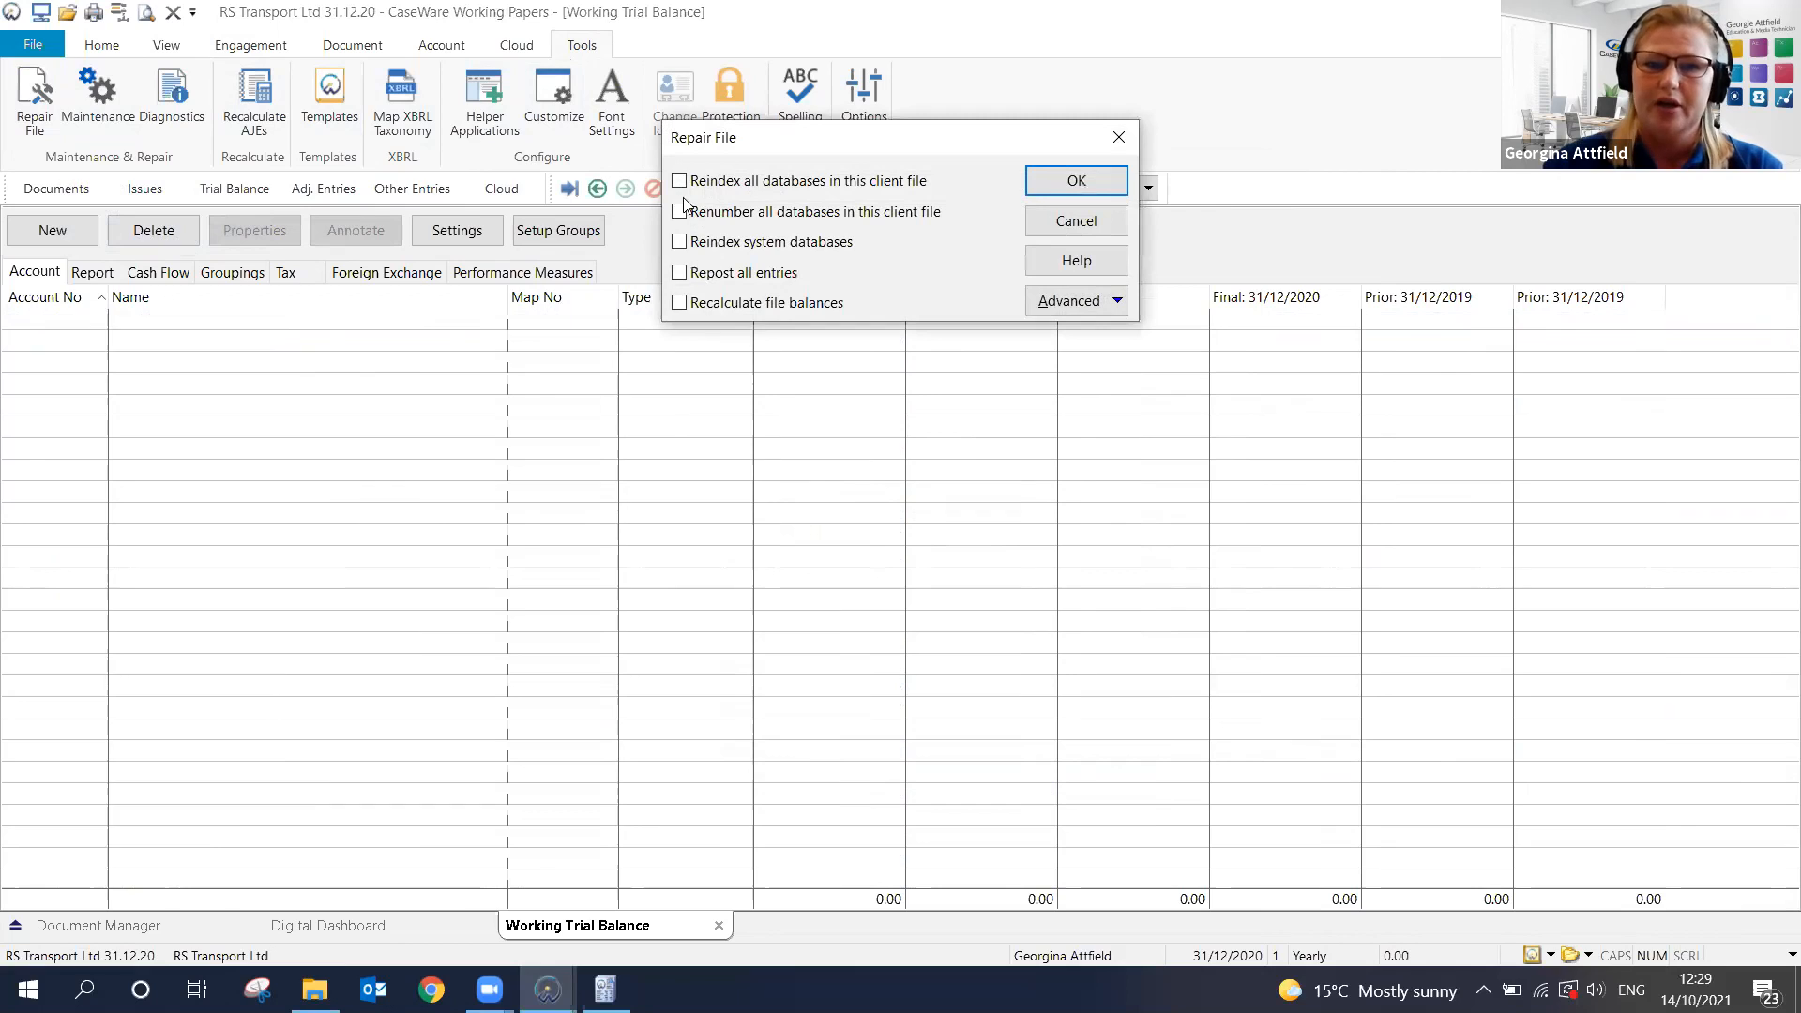
left_click(680, 183)
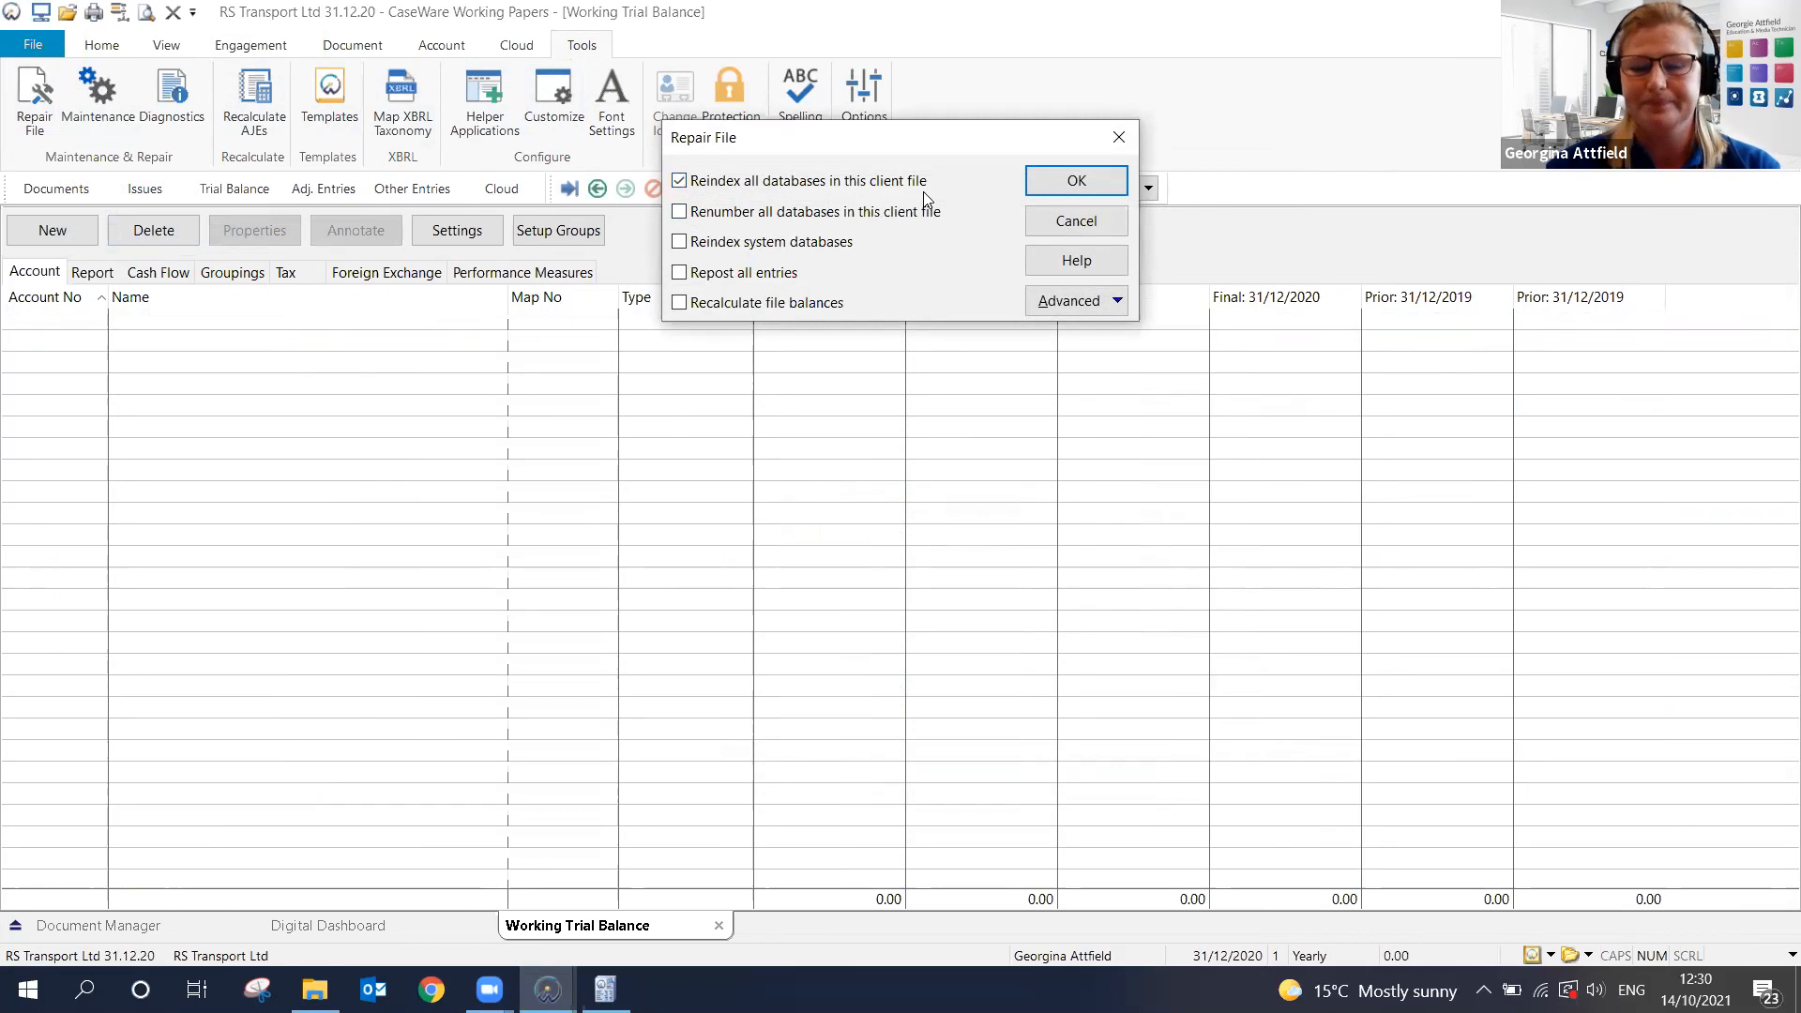
left_click(1052, 183)
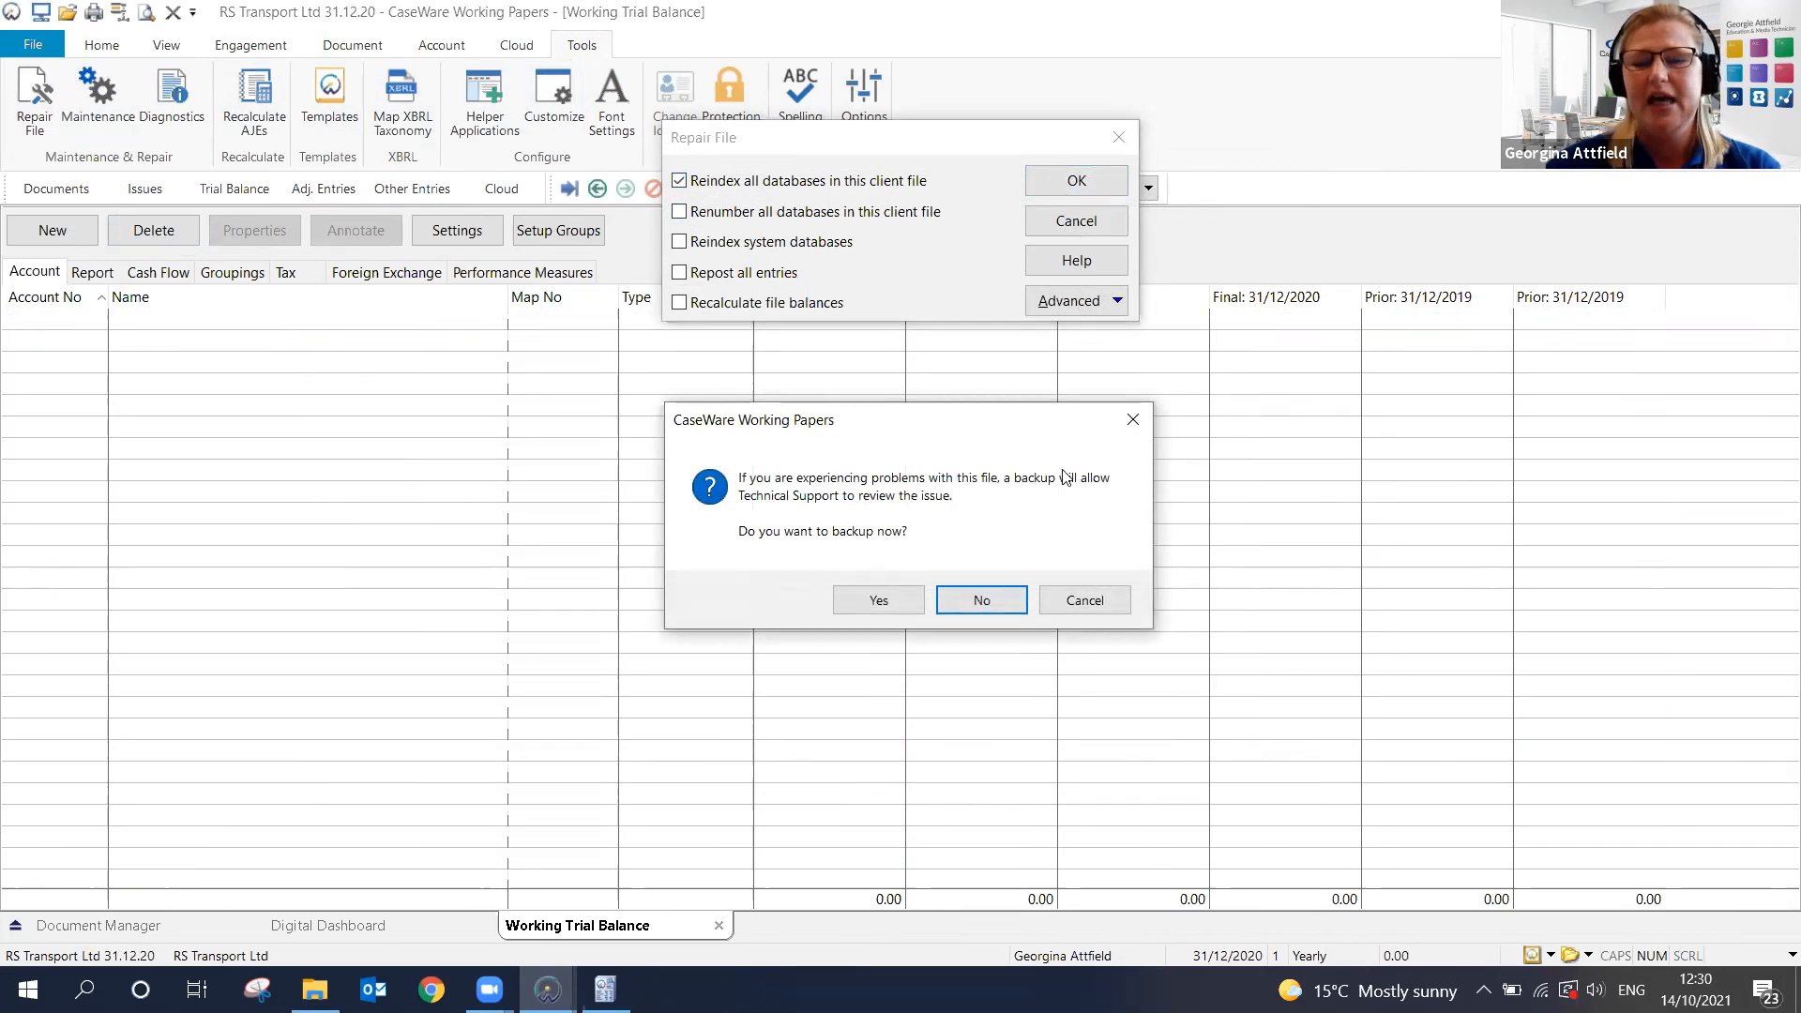
left_click(982, 600)
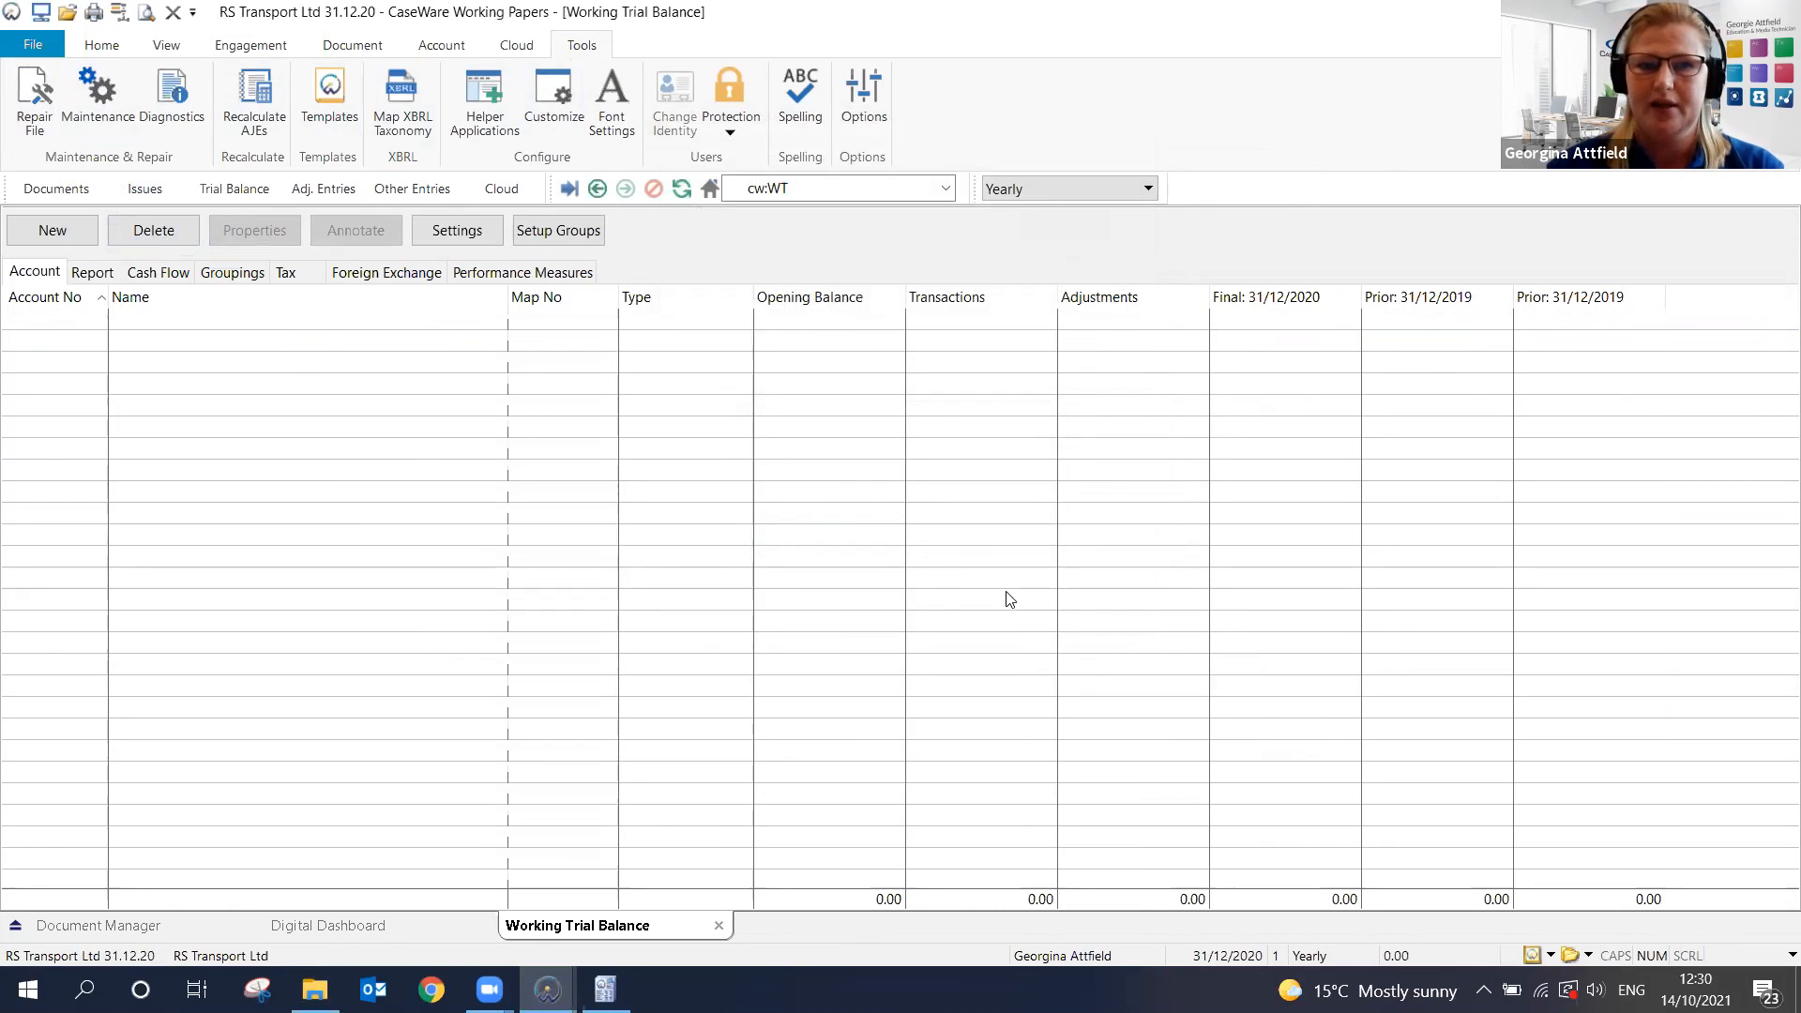
Start an Excel file import with Chart of Accounts & General Ledger Balances as the components to import
left_click(252, 45)
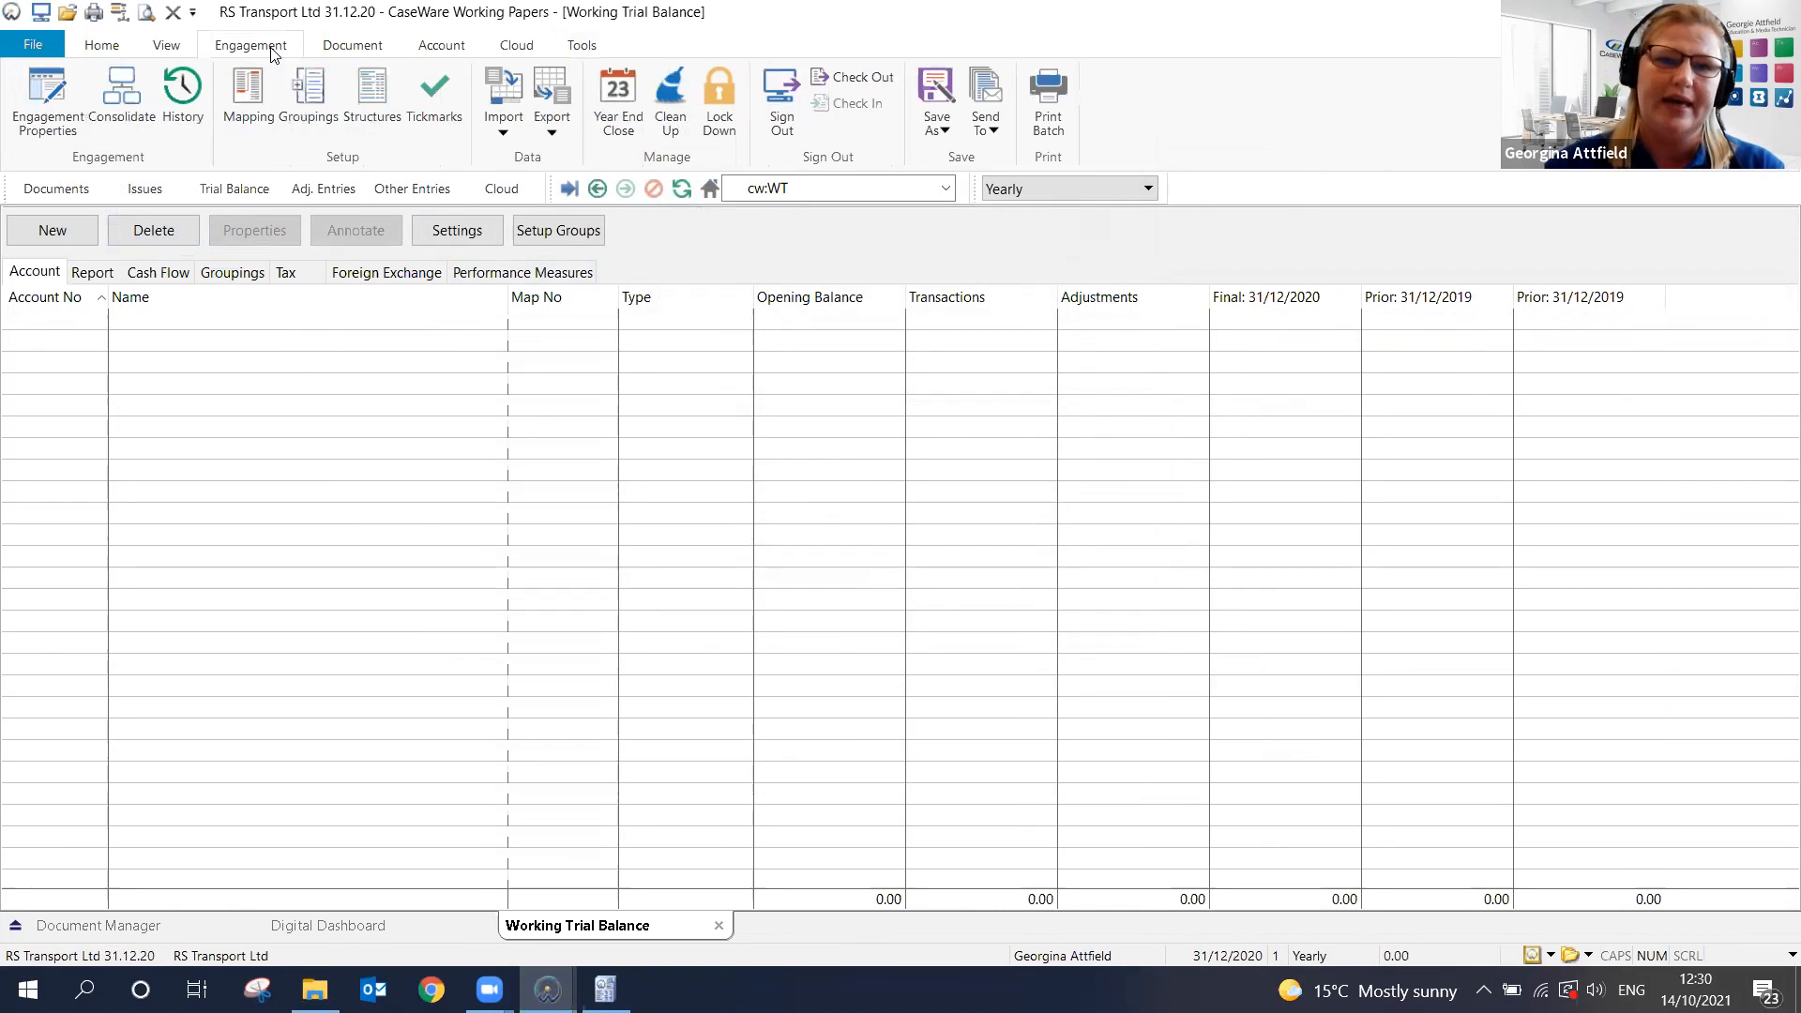
left_click(498, 134)
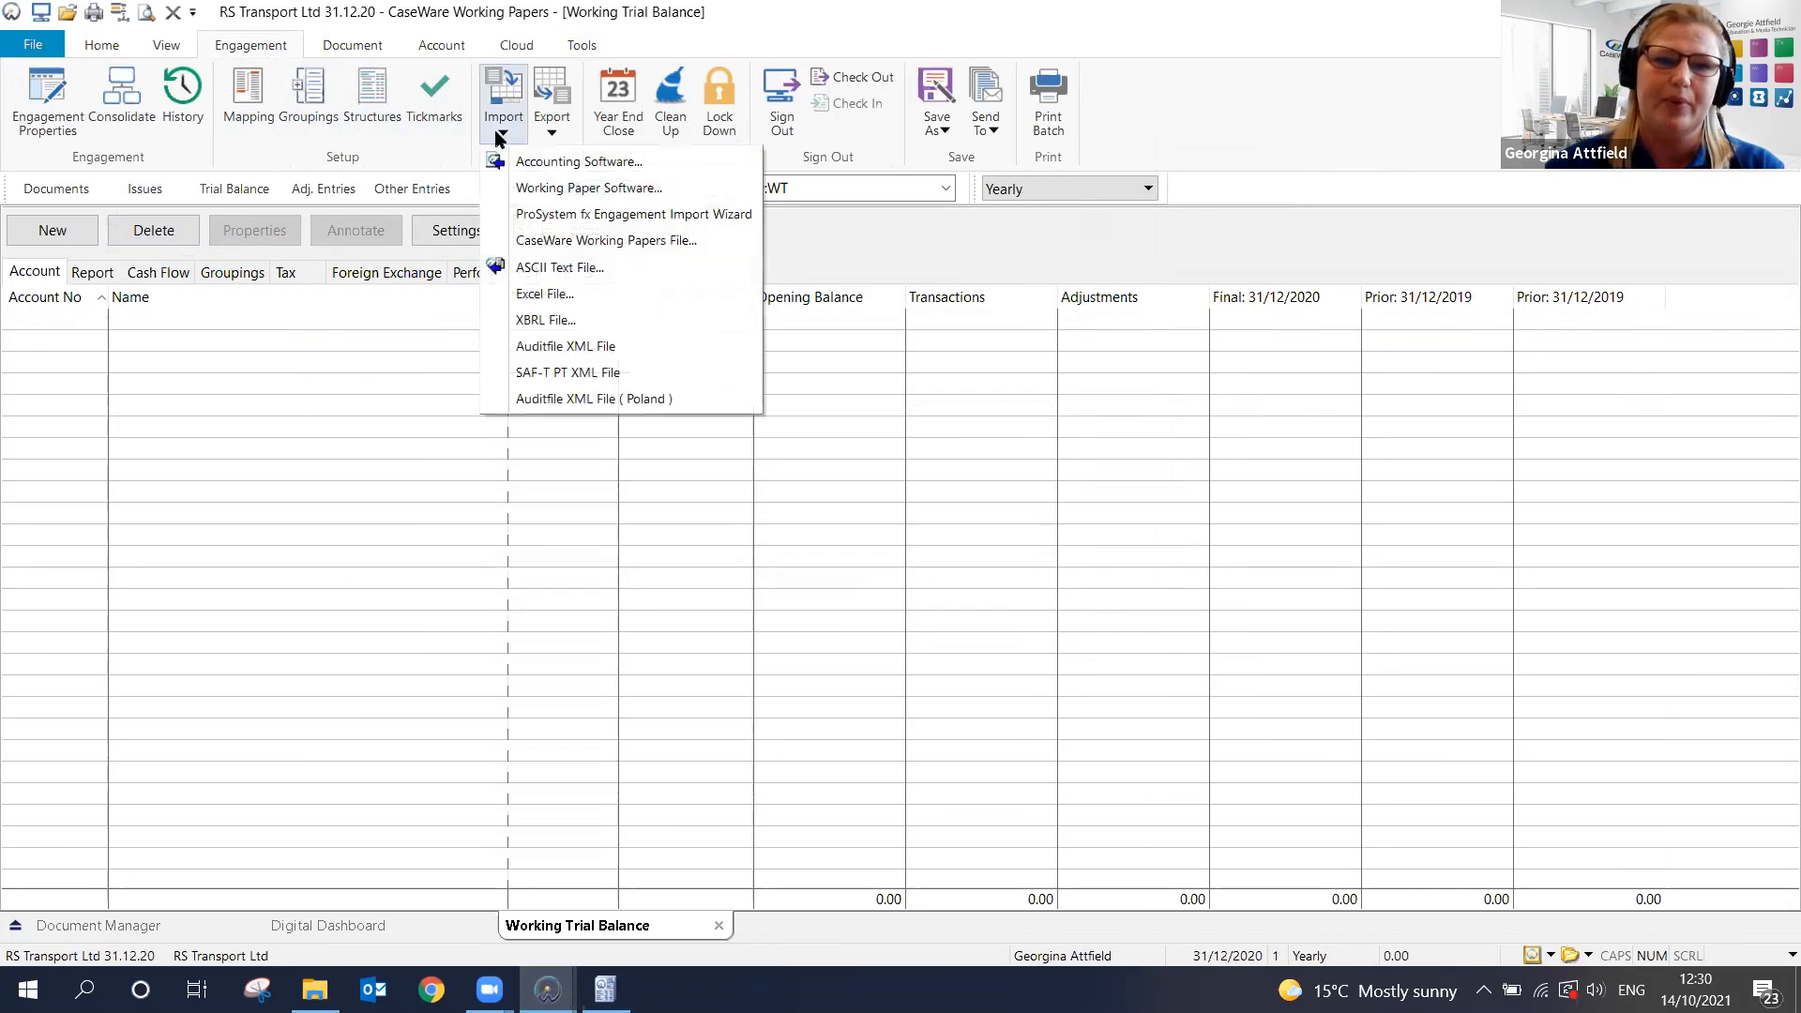
left_click(563, 294)
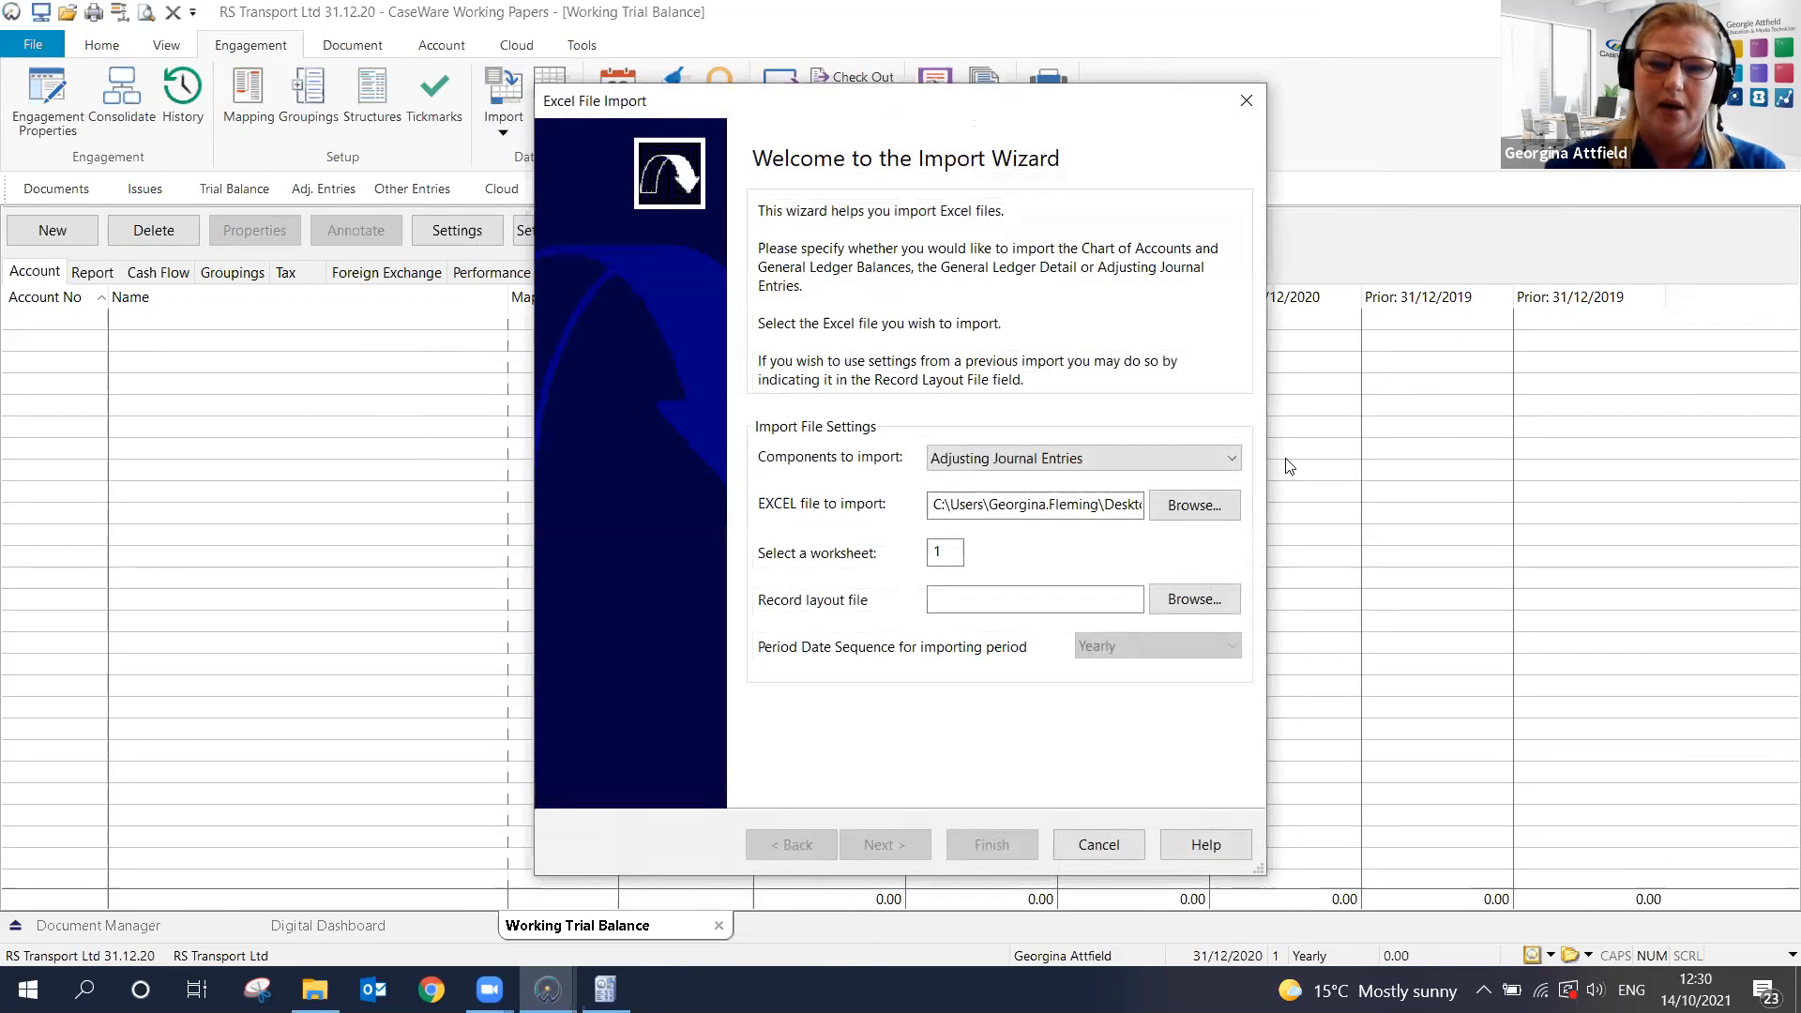
left_click(1166, 455)
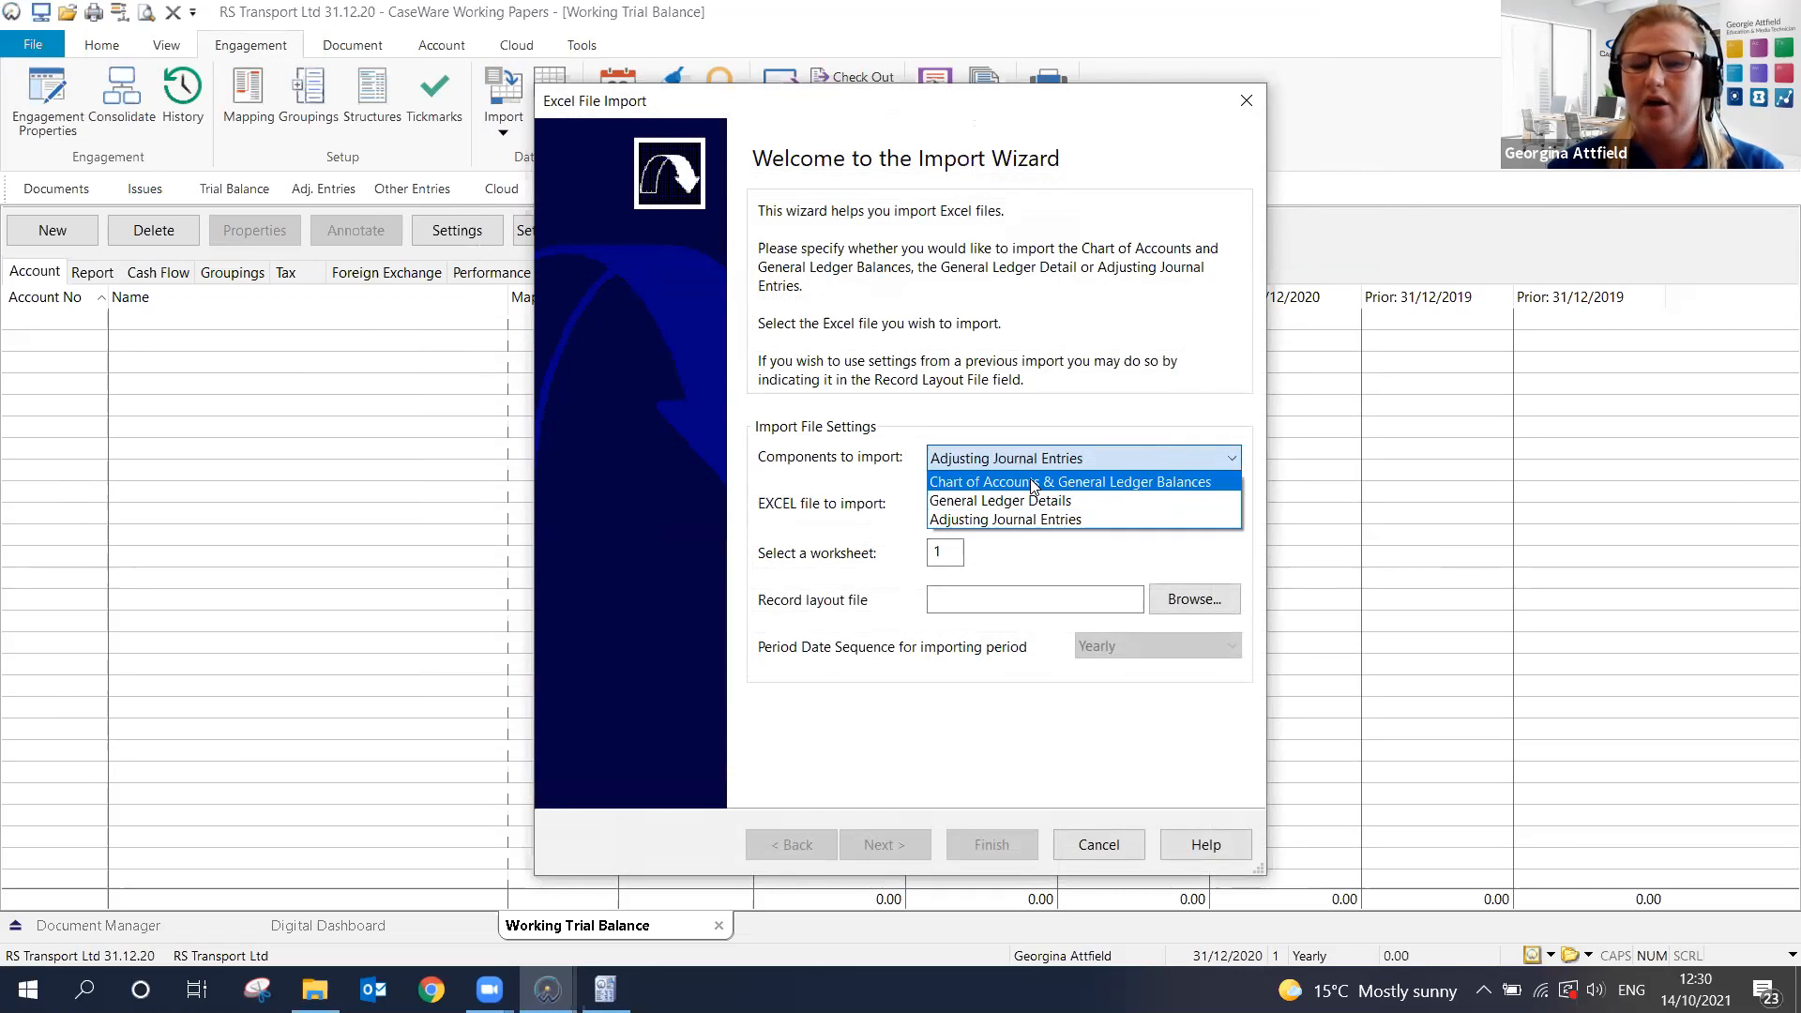
left_click(1142, 482)
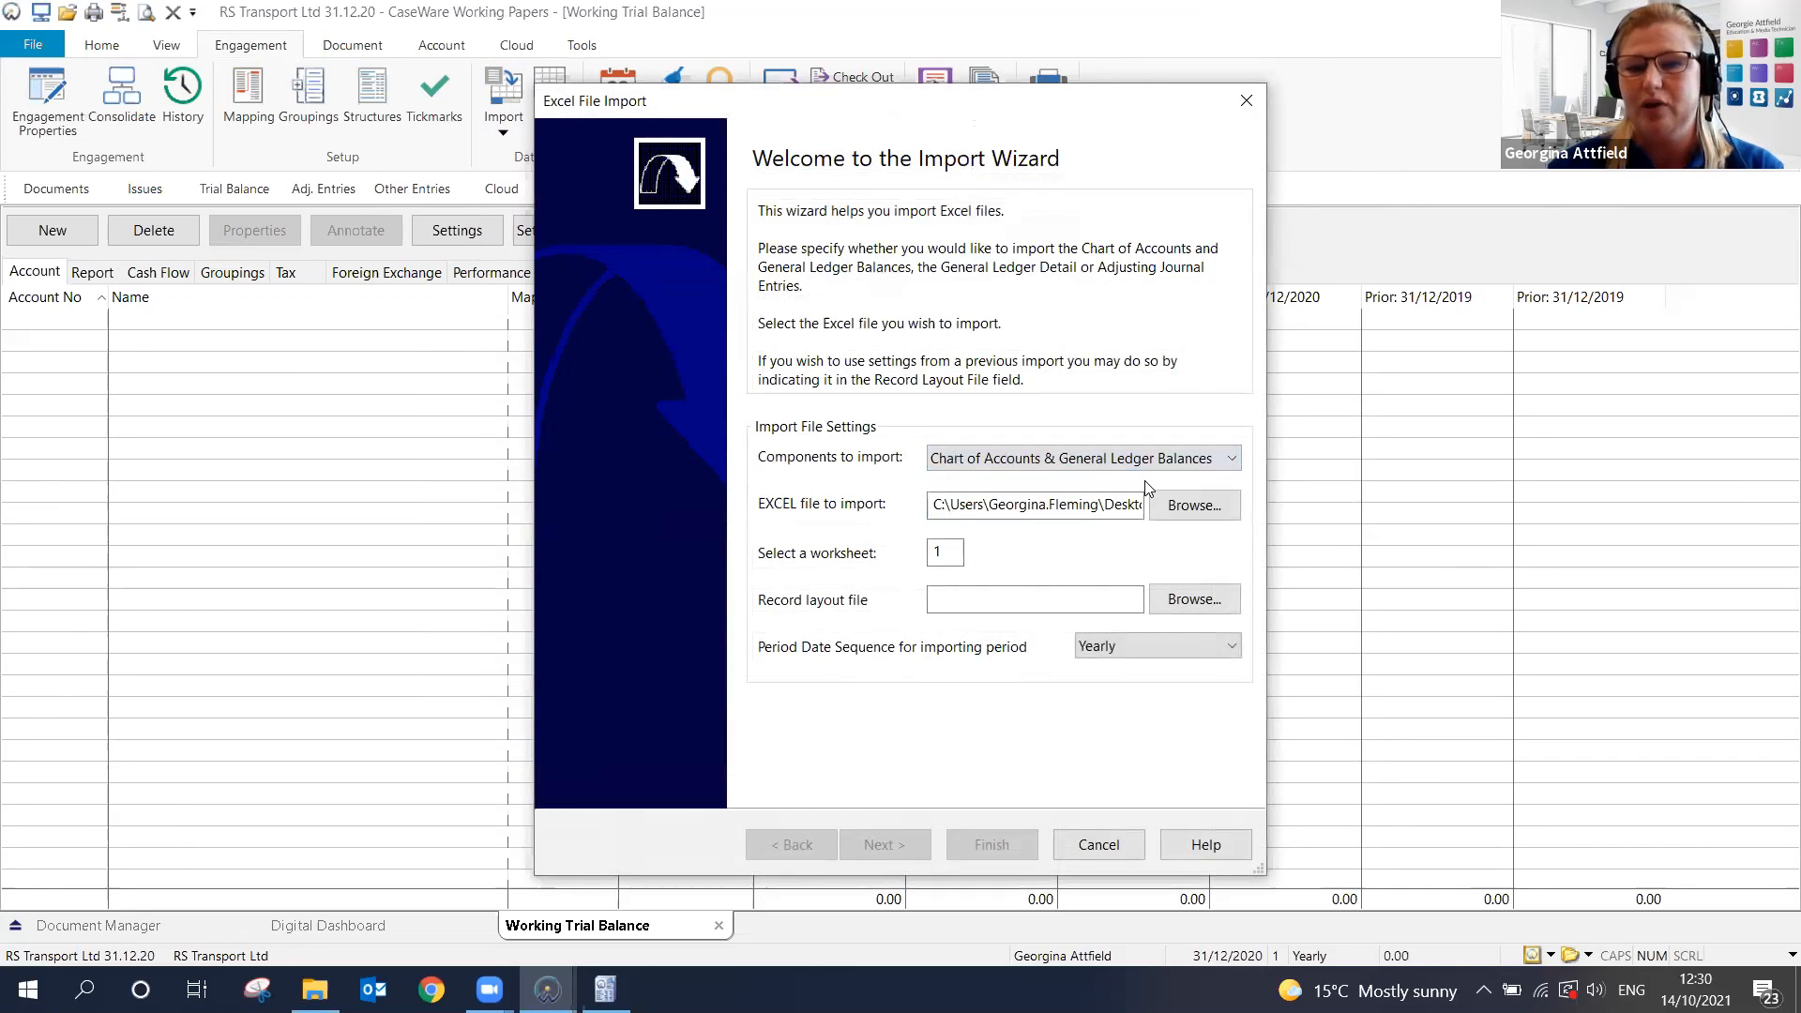
Choose RS Transport TB.xls from the Desktop's RS Transport Ltd 2020 folder as the import file, keep worksheet 1, and continue to the data properties
left_click(1215, 507)
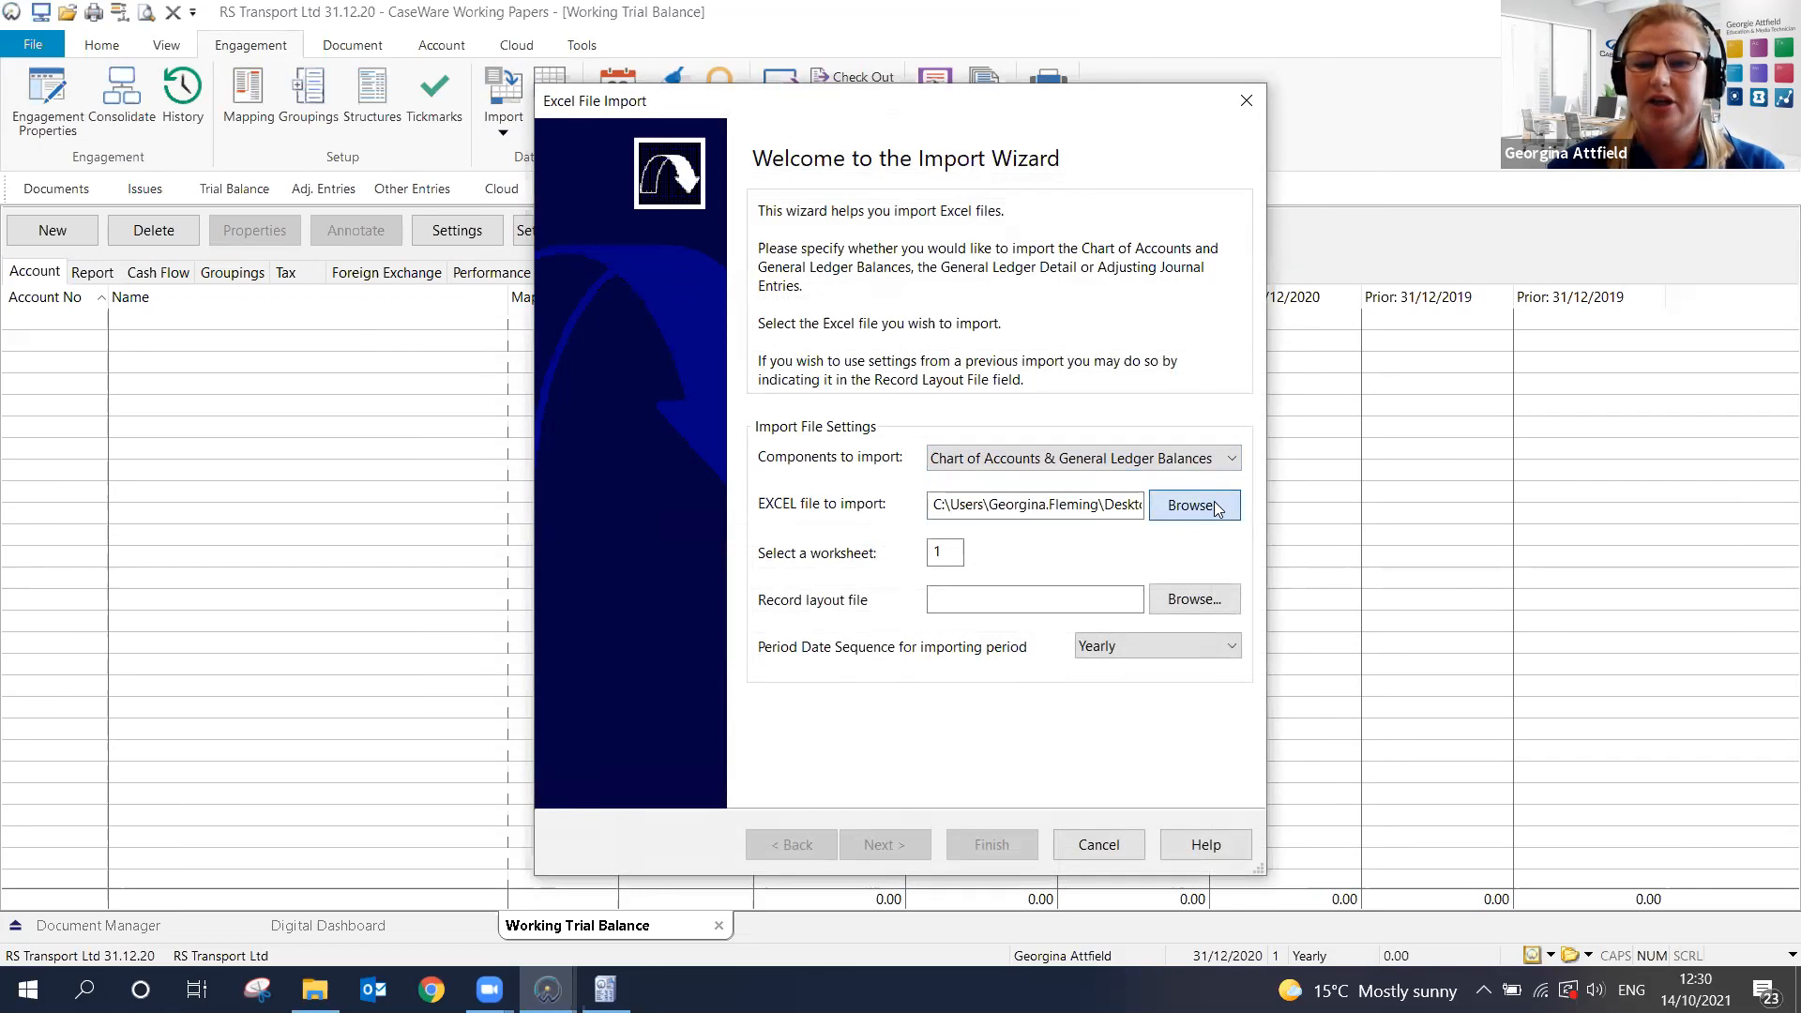
left_click(619, 319)
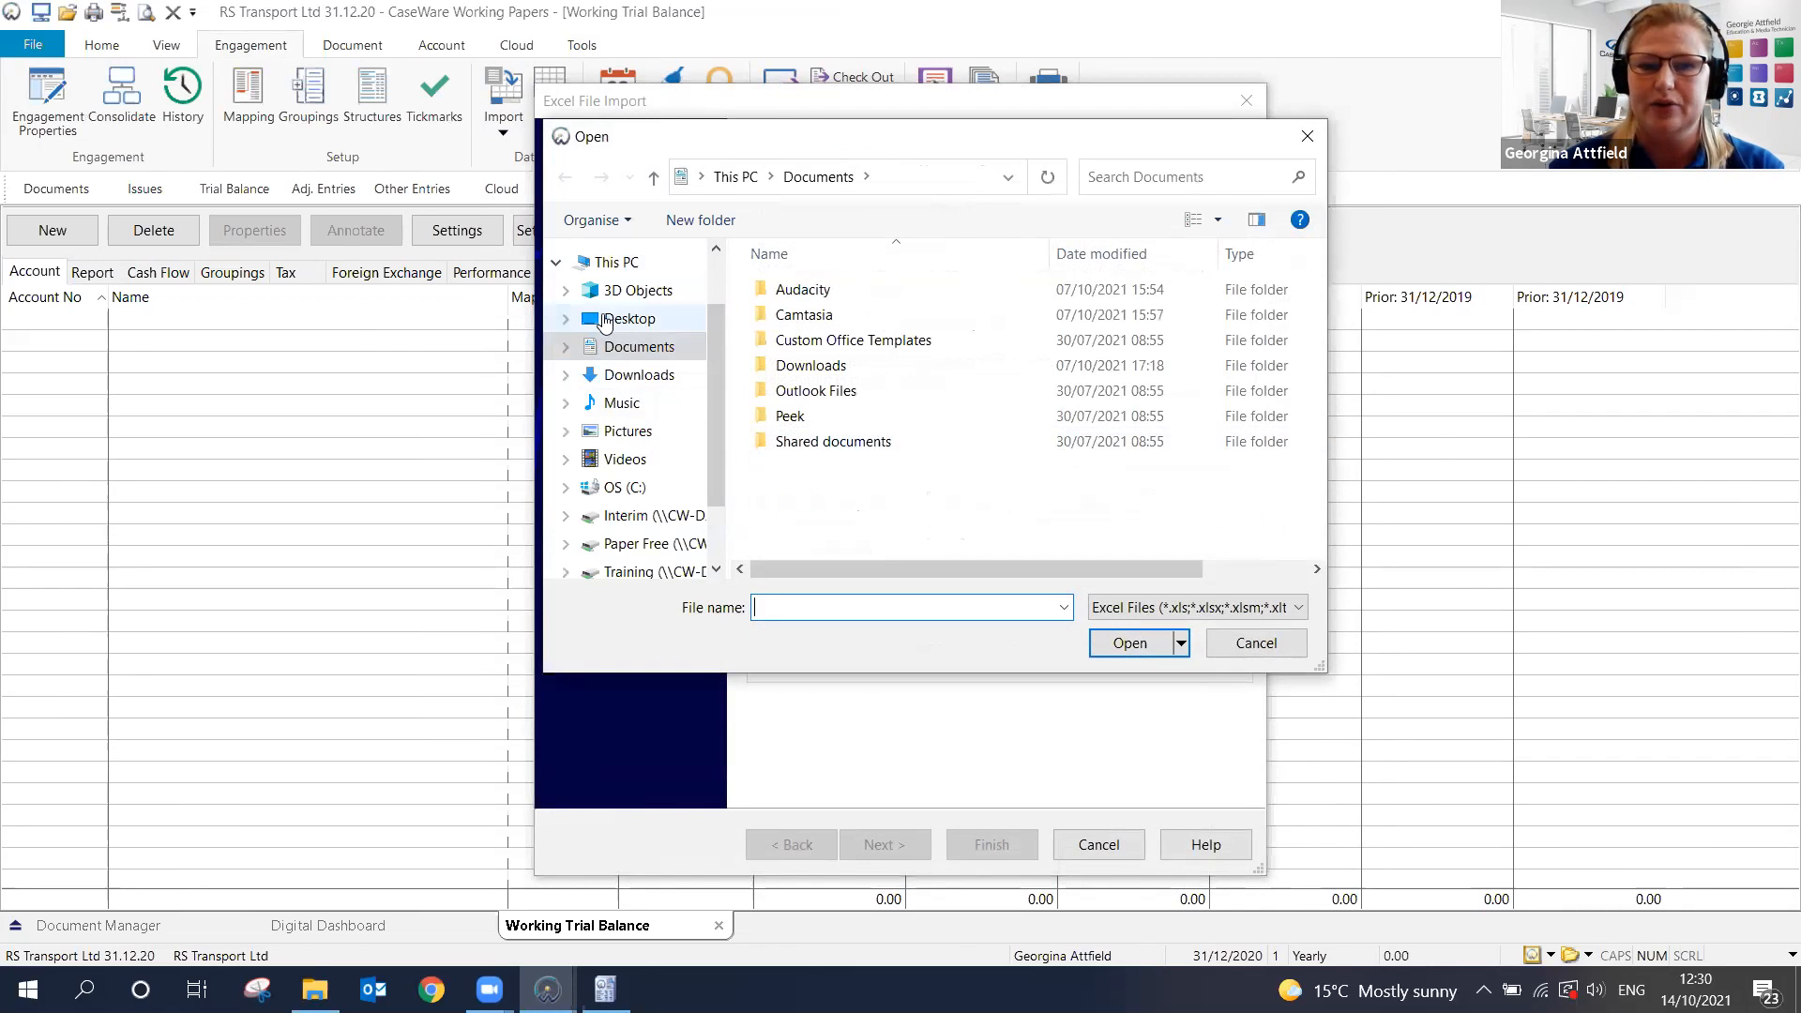
double_click(981, 324)
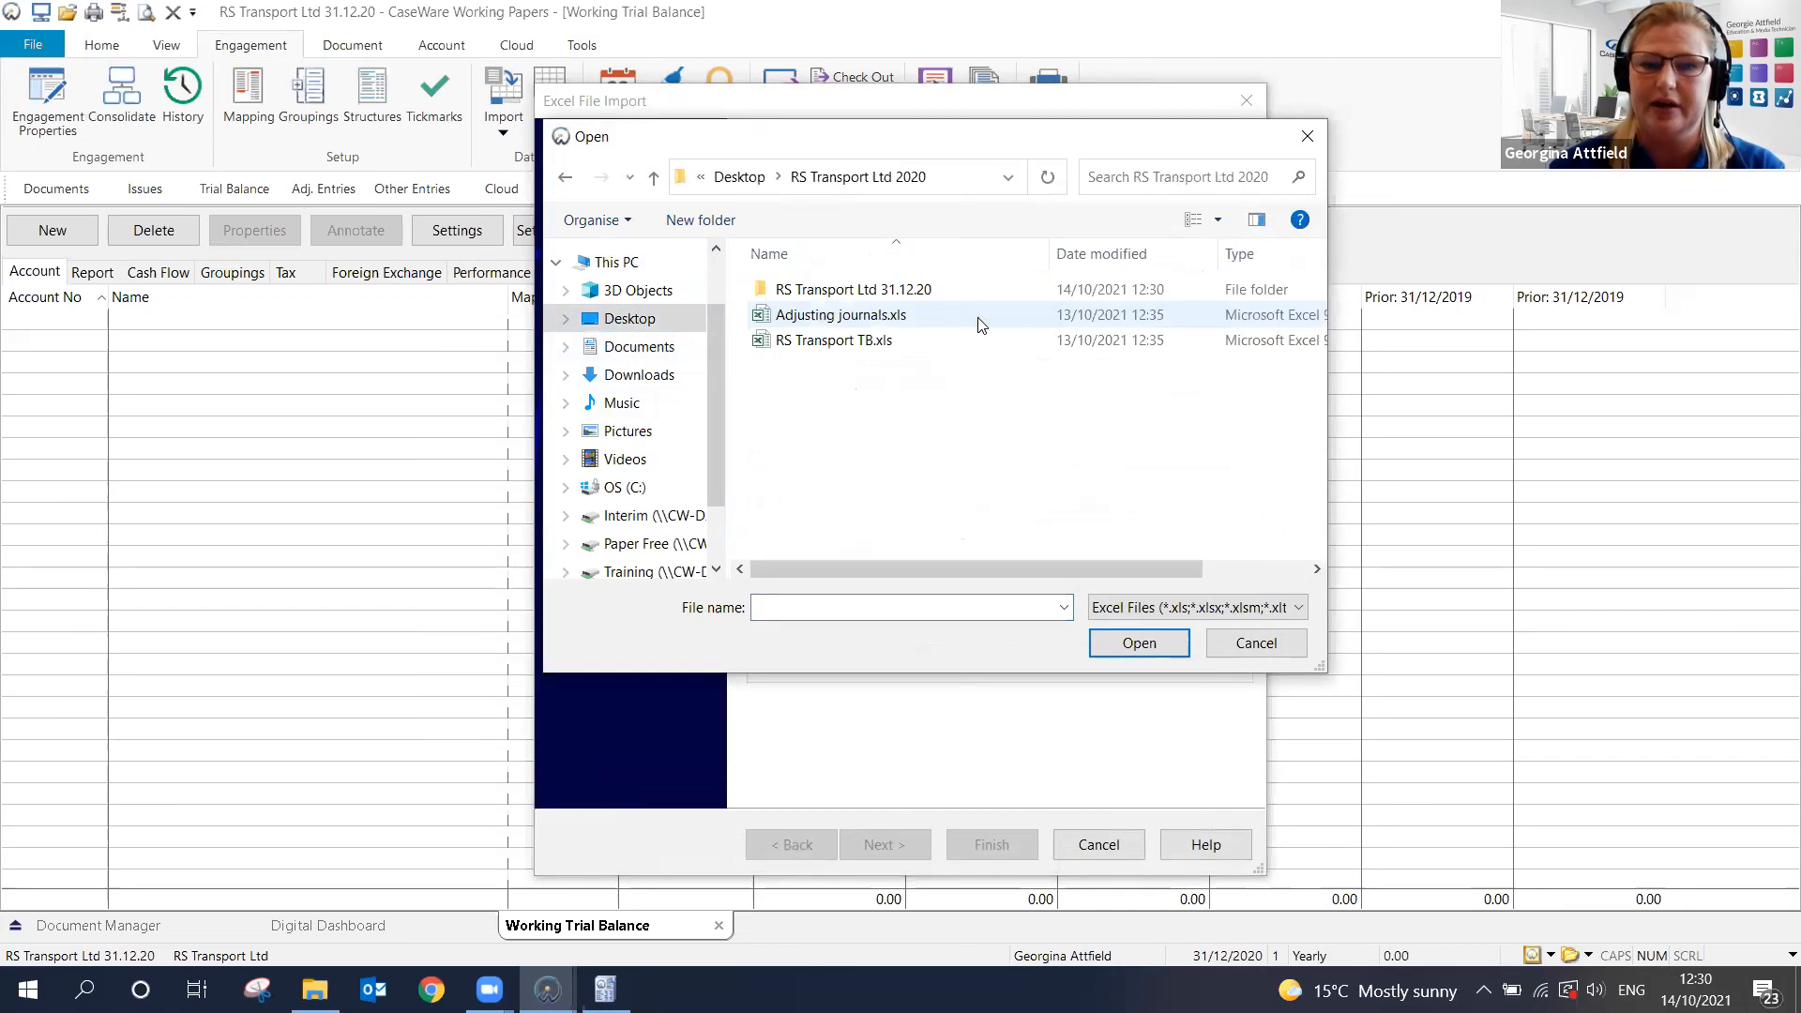
left_click(889, 343)
double_click(889, 342)
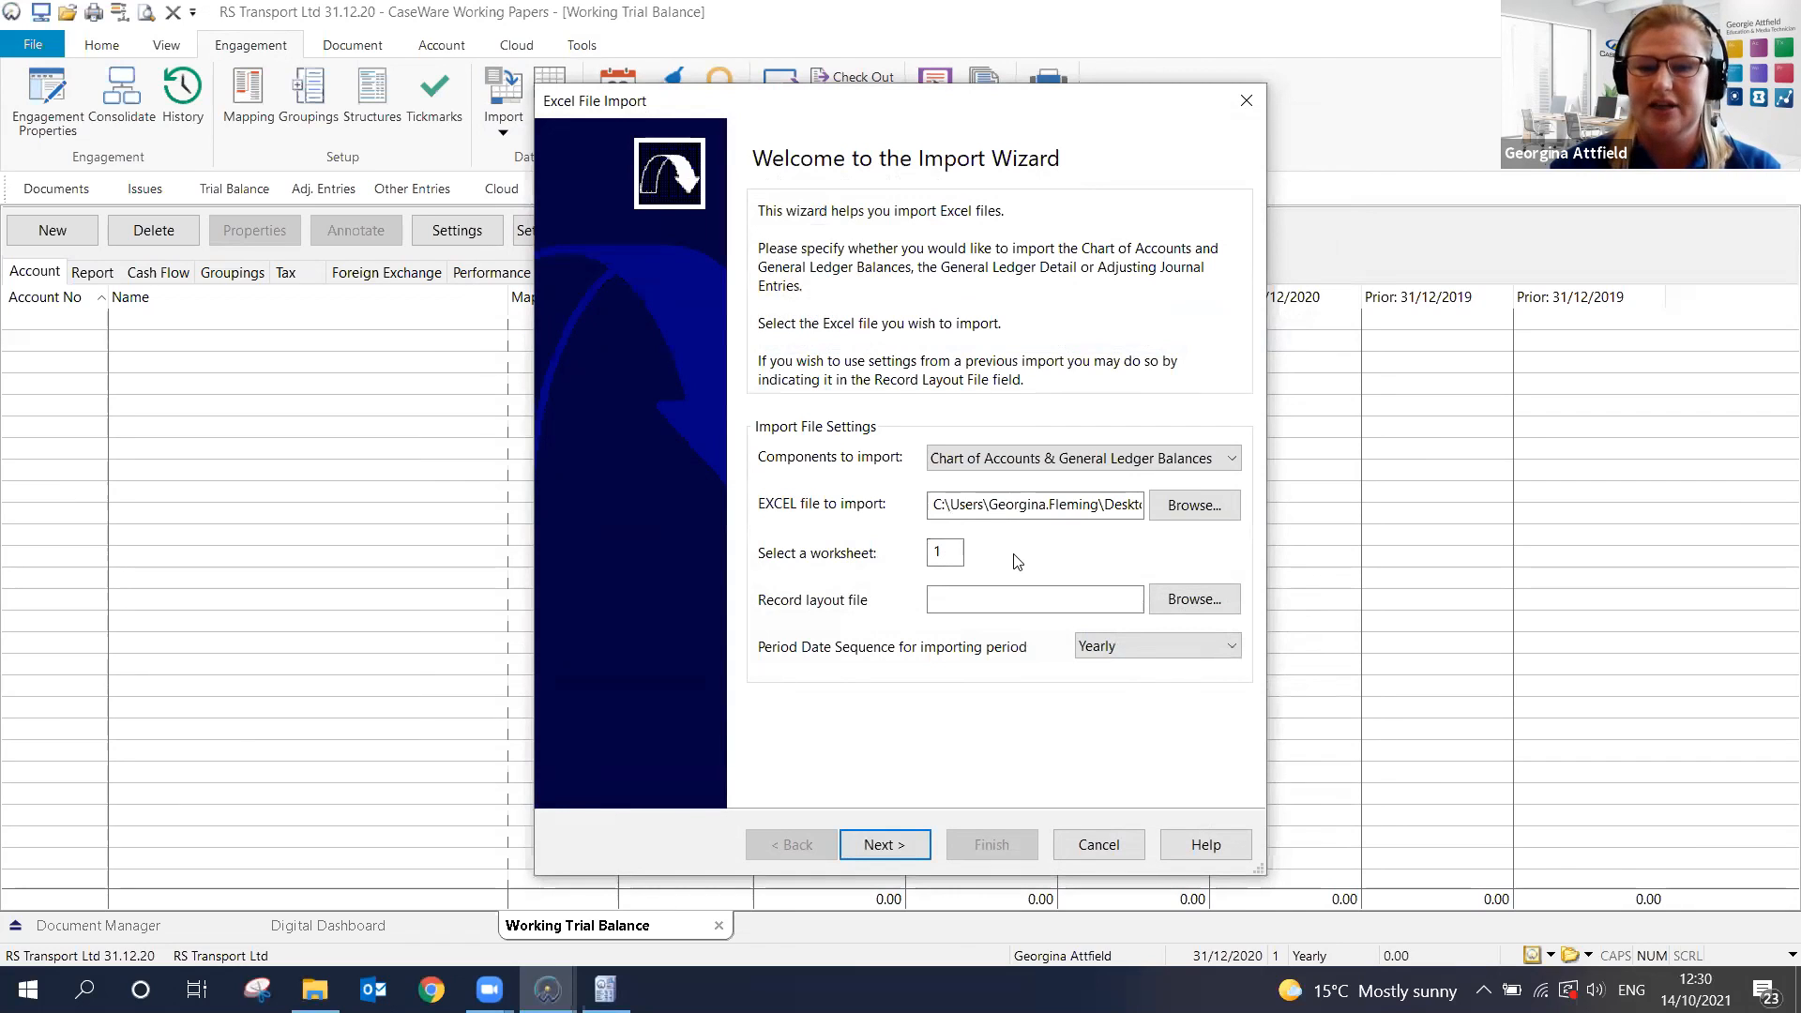
left_click(955, 550)
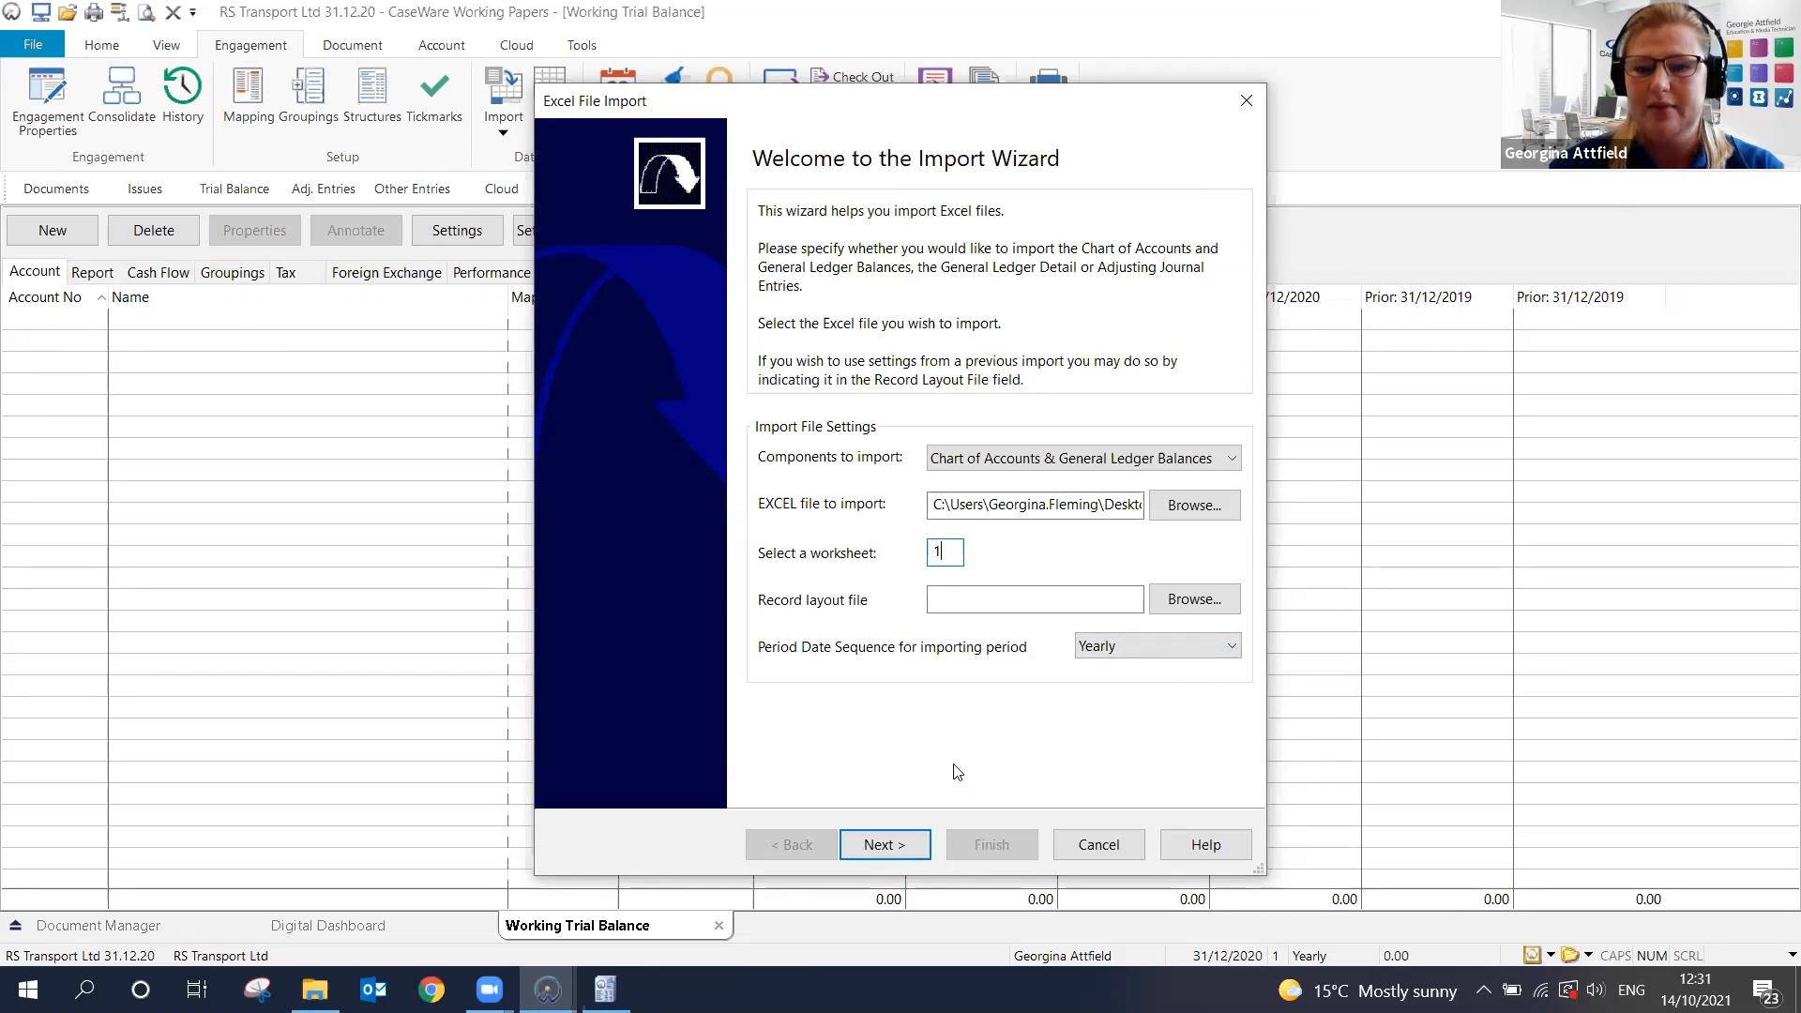
left_click(916, 847)
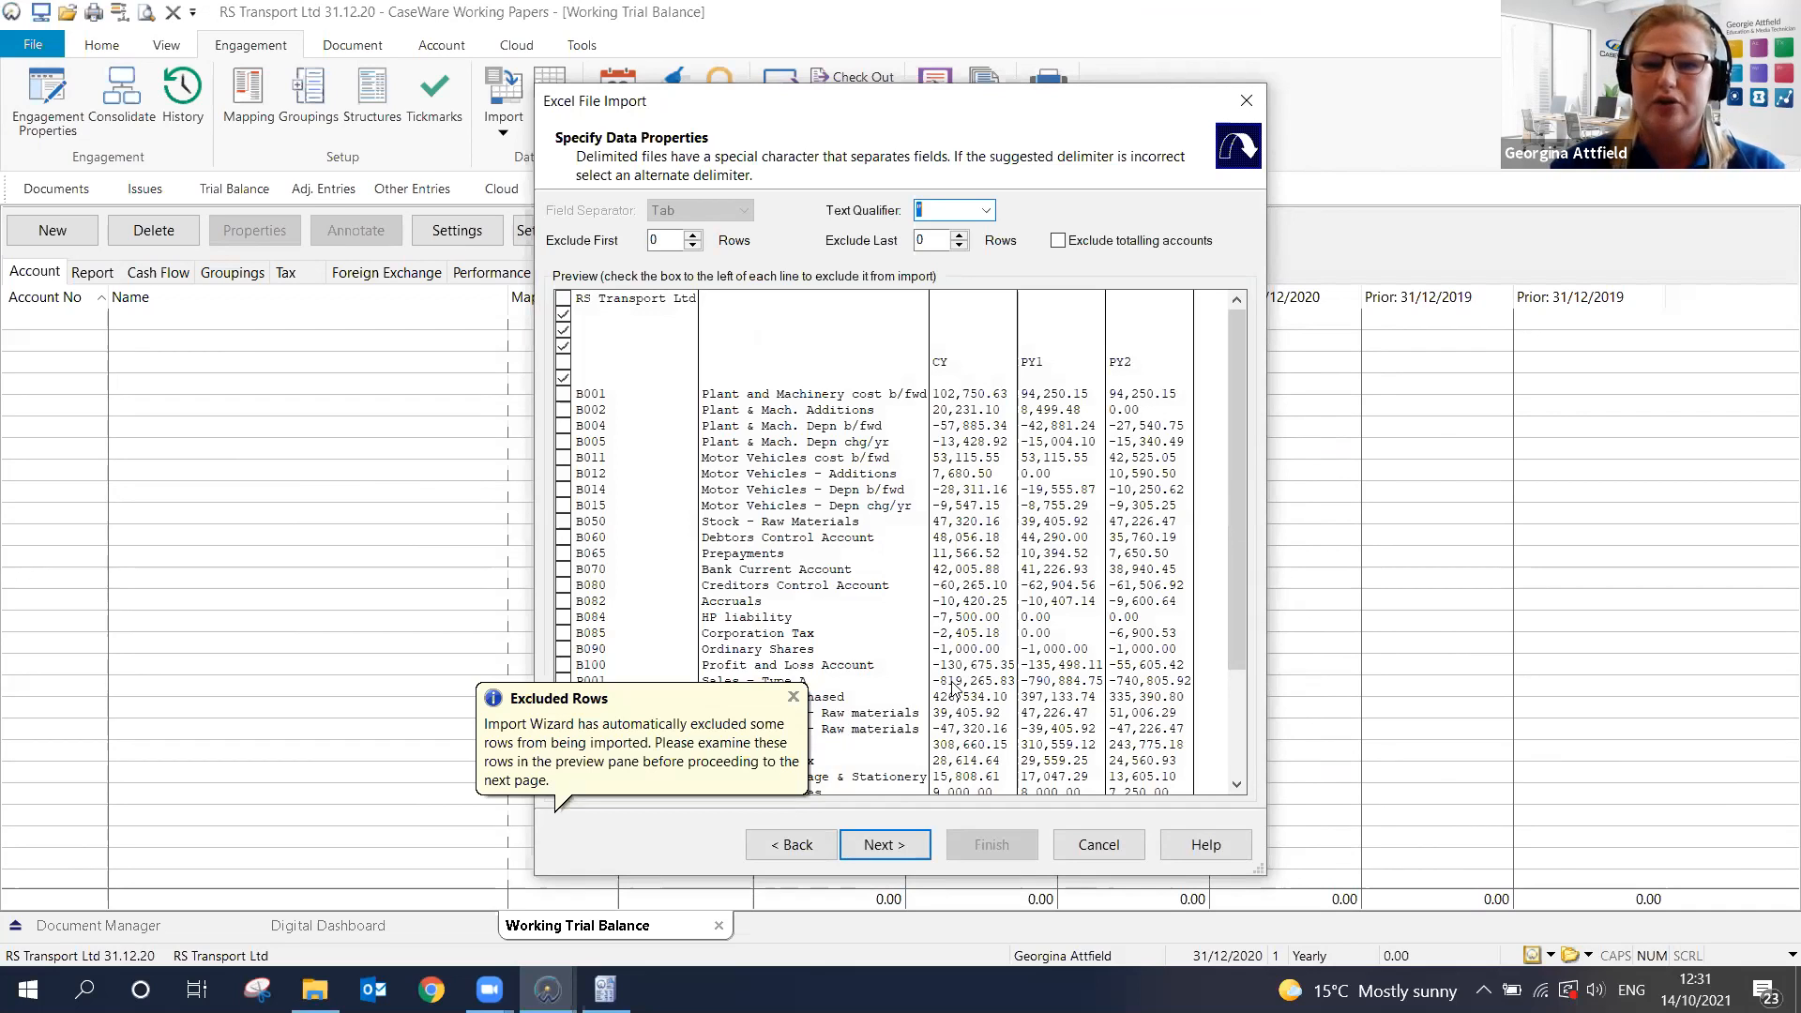
Exclude the RS Transport Ltd title row, the CY/PY1/PY2 heading row and the final totals row from the import
left_click(564, 363)
left_click(563, 299)
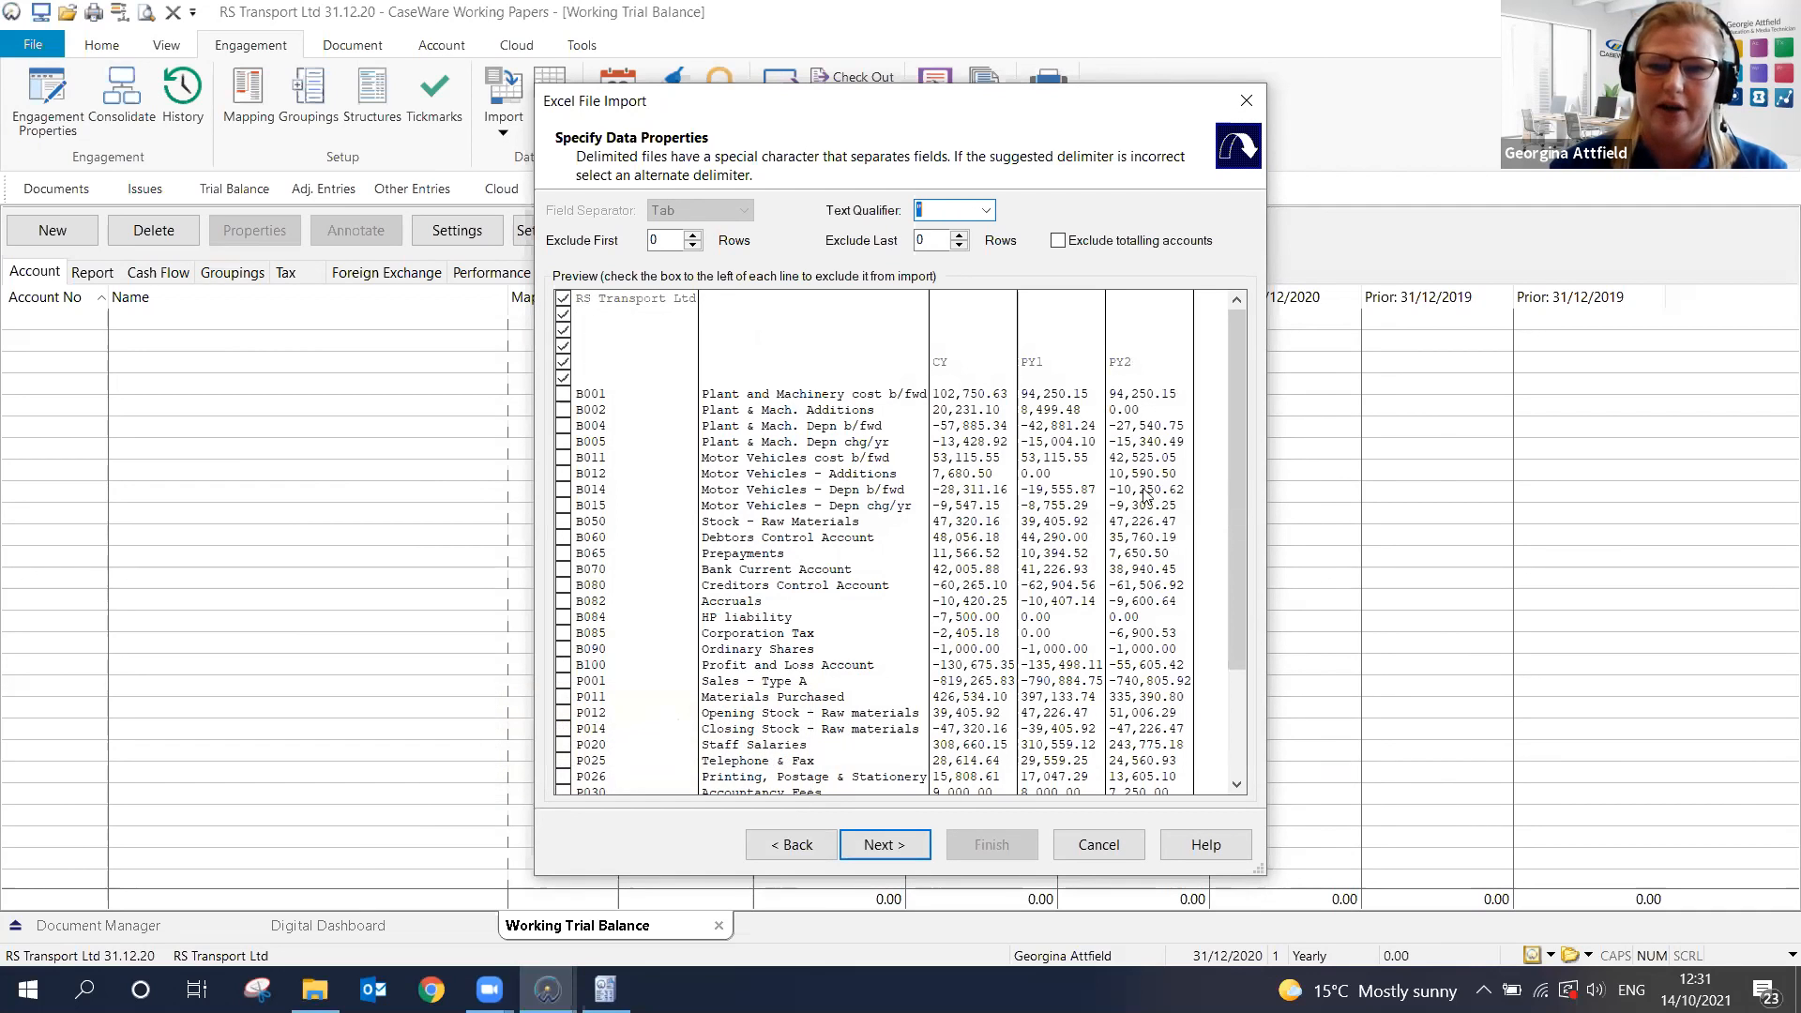
left_click_drag(1233, 478, 1225, 619)
left_click(563, 761)
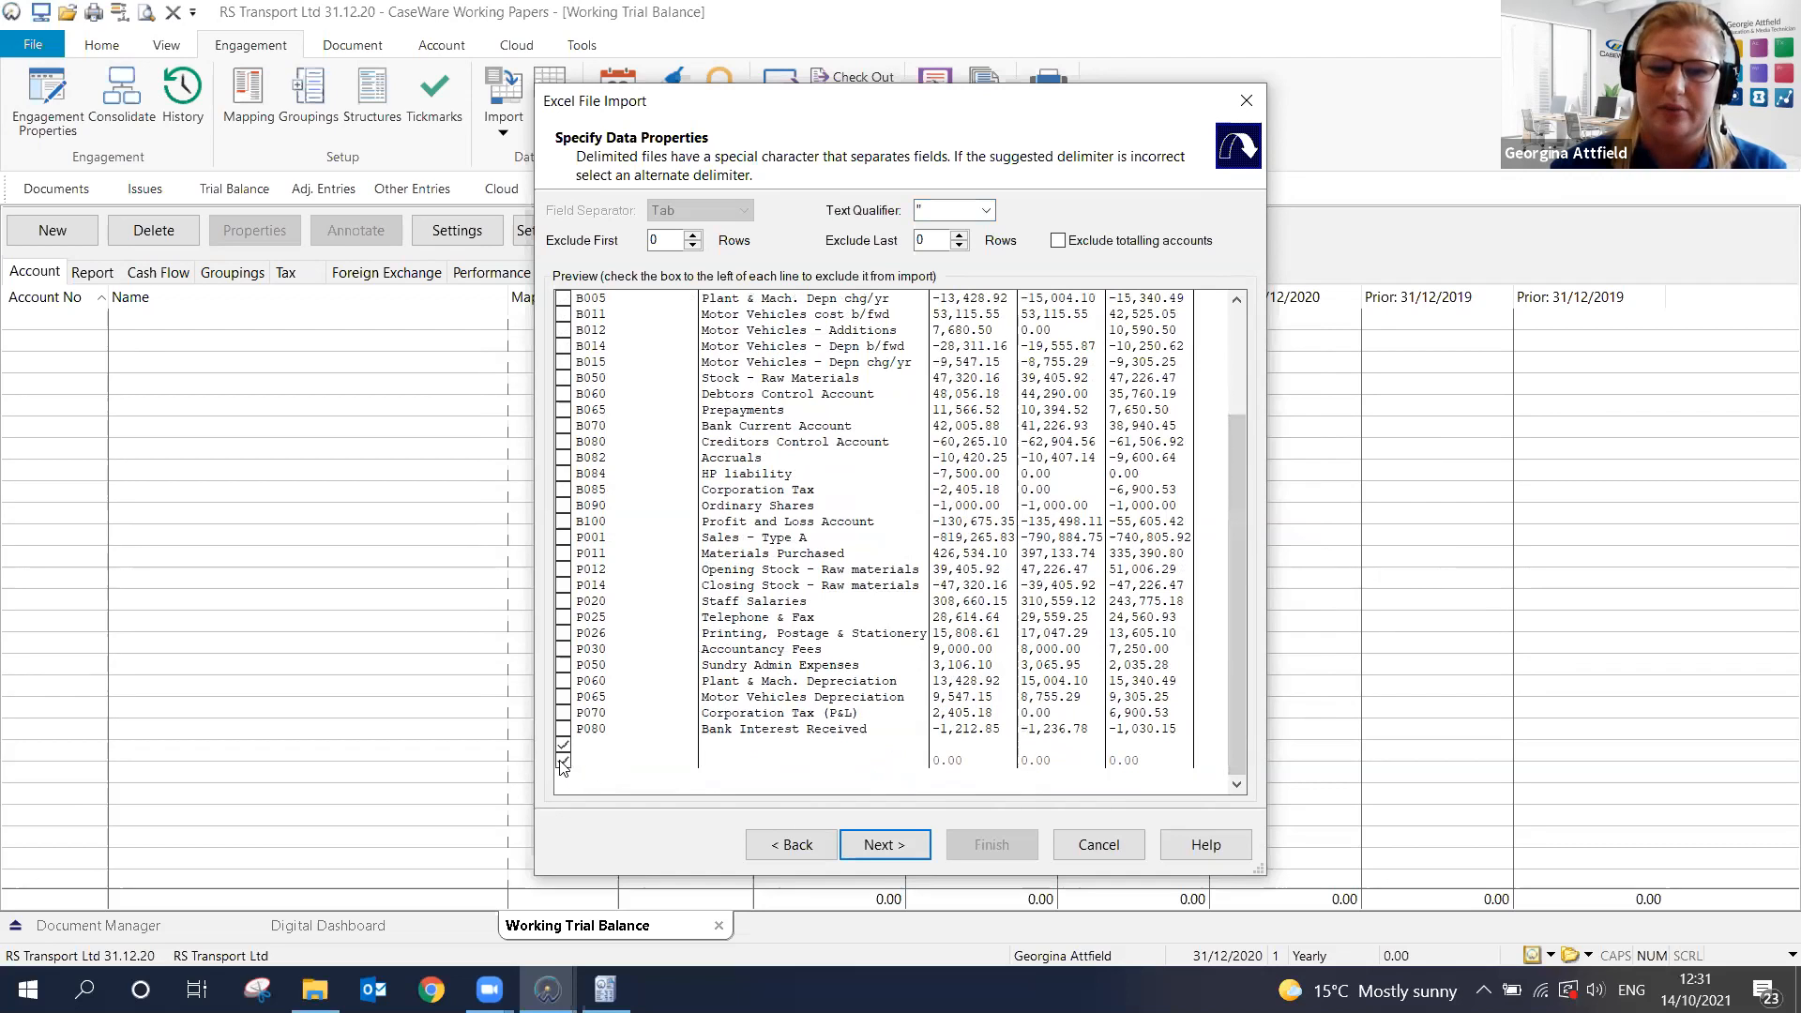
Continue to the field details and assign the first column as Account Number and the second as Account Description
left_click(884, 844)
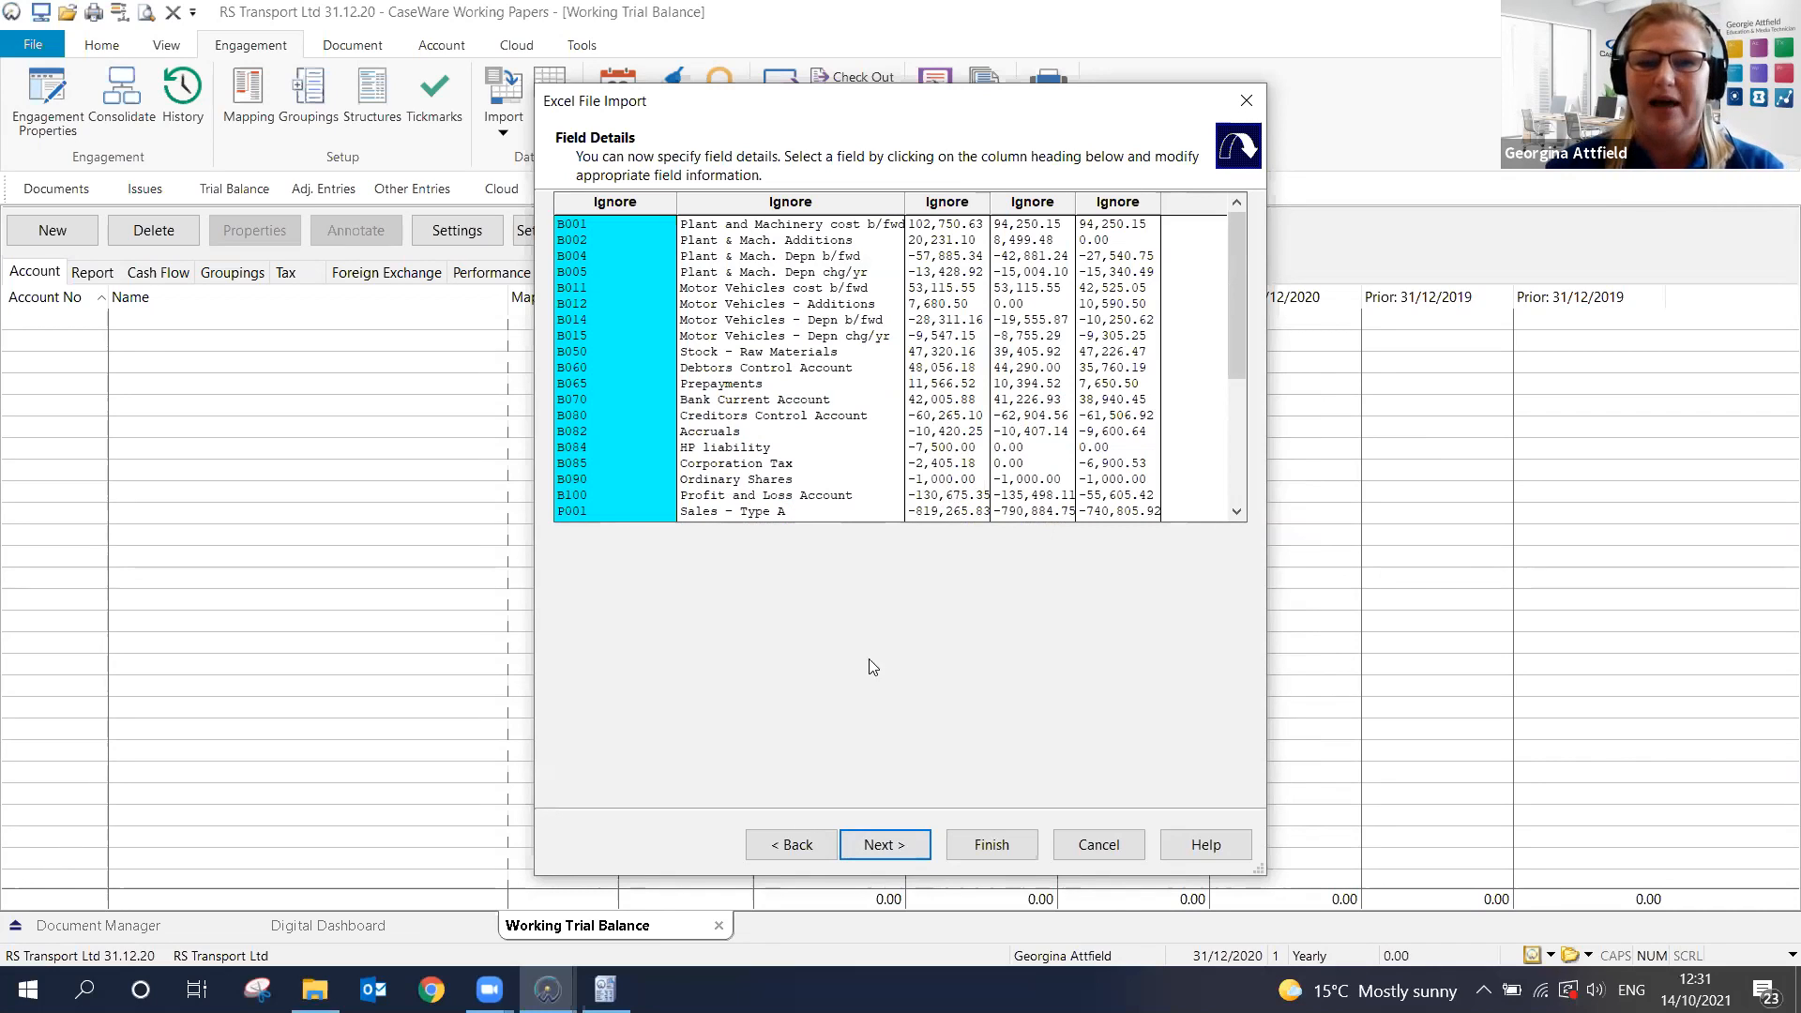
left_click(638, 205)
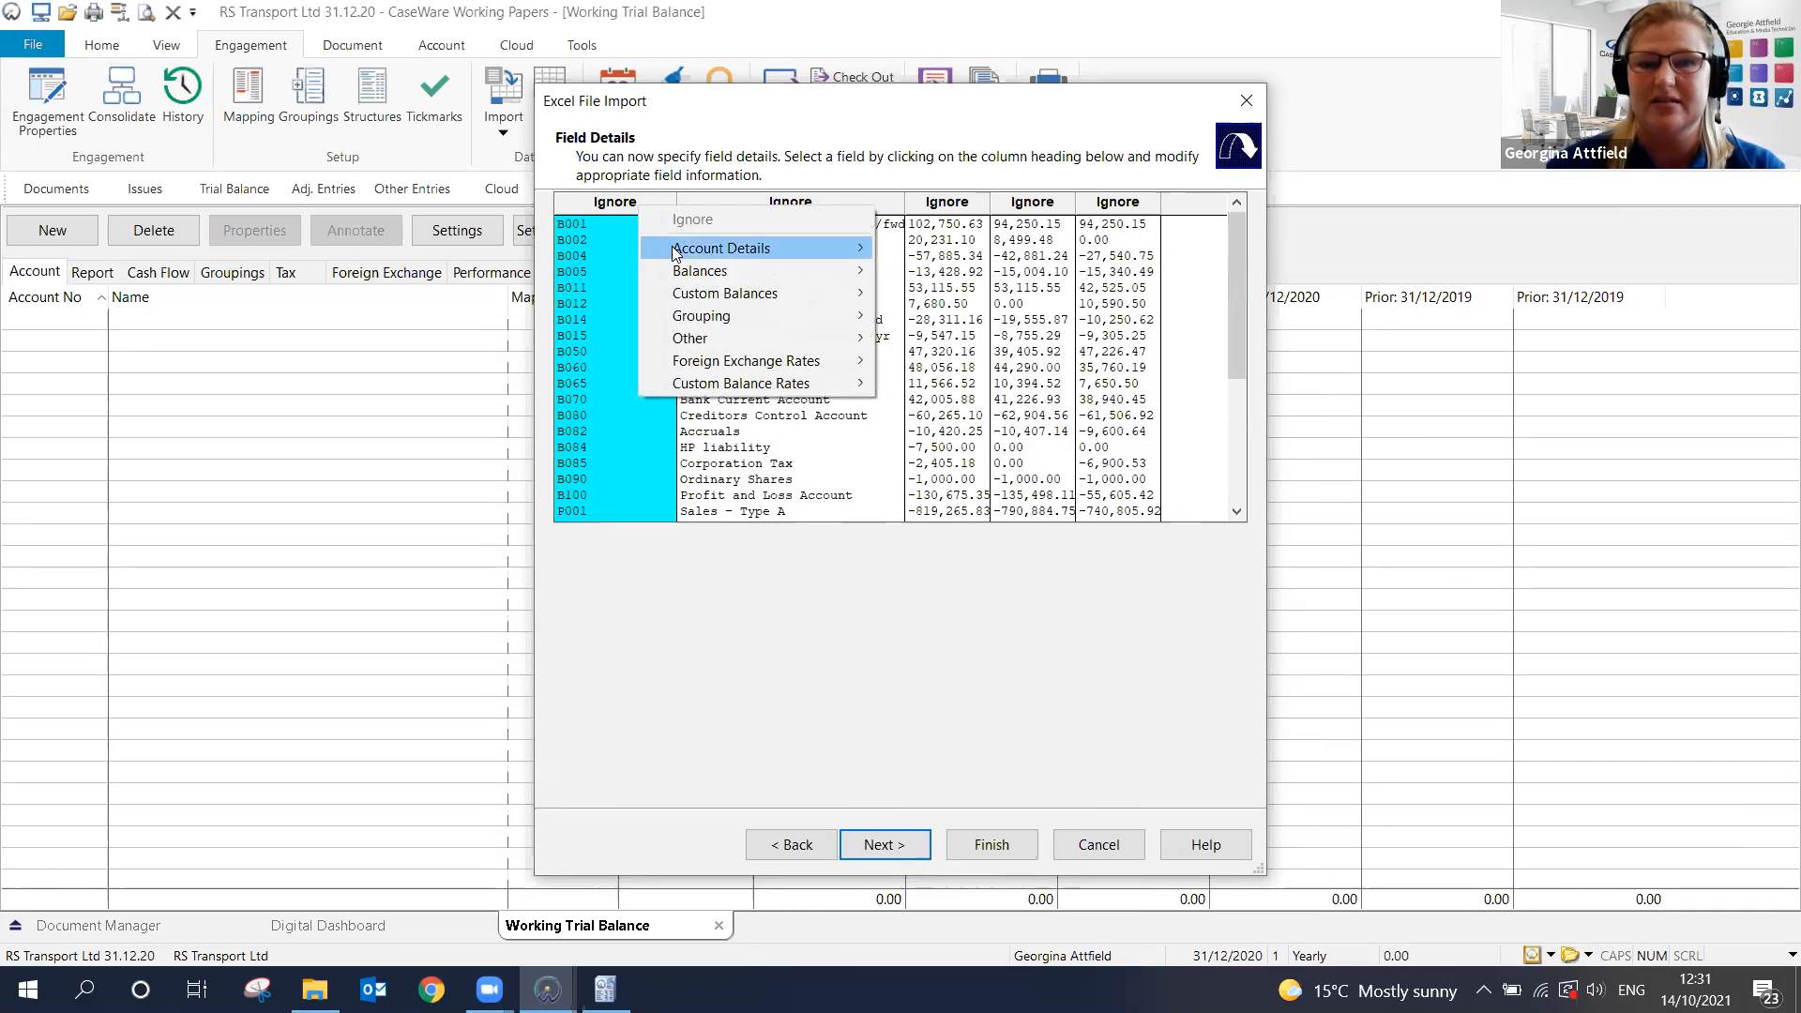
mouse_move(681, 251)
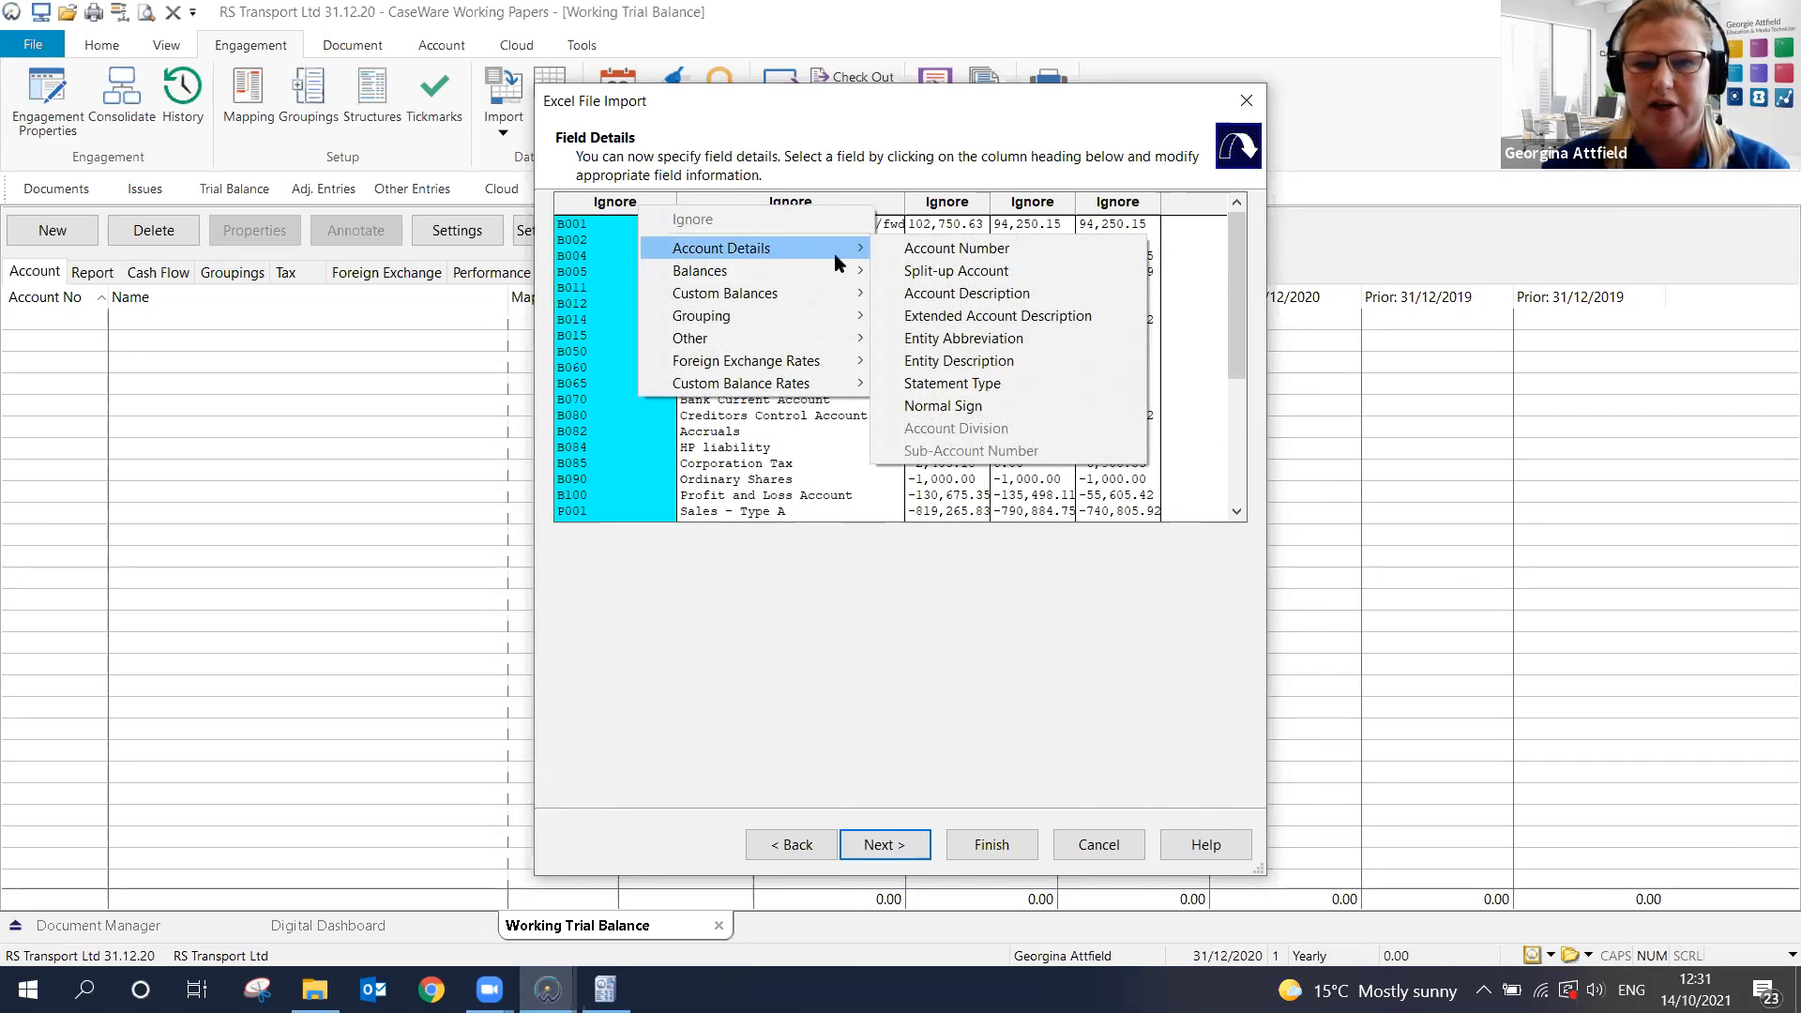
left_click(906, 251)
left_click(841, 206)
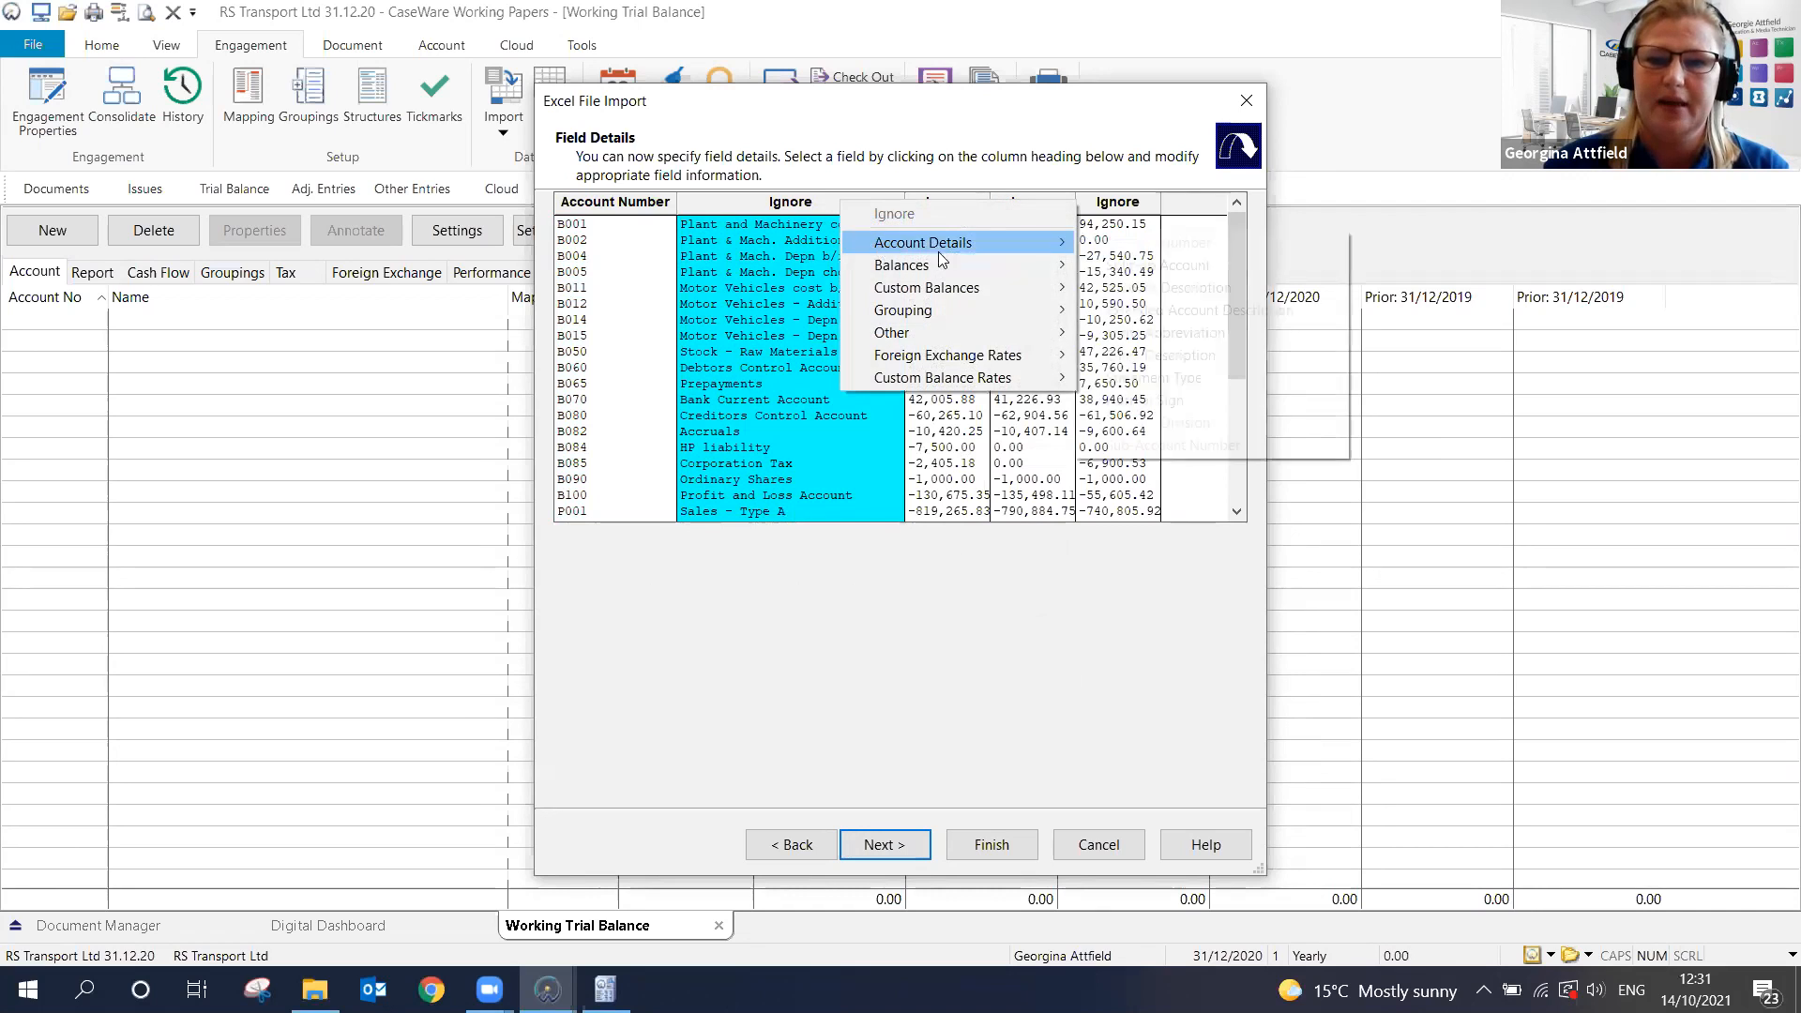
mouse_move(976, 243)
left_click(1154, 288)
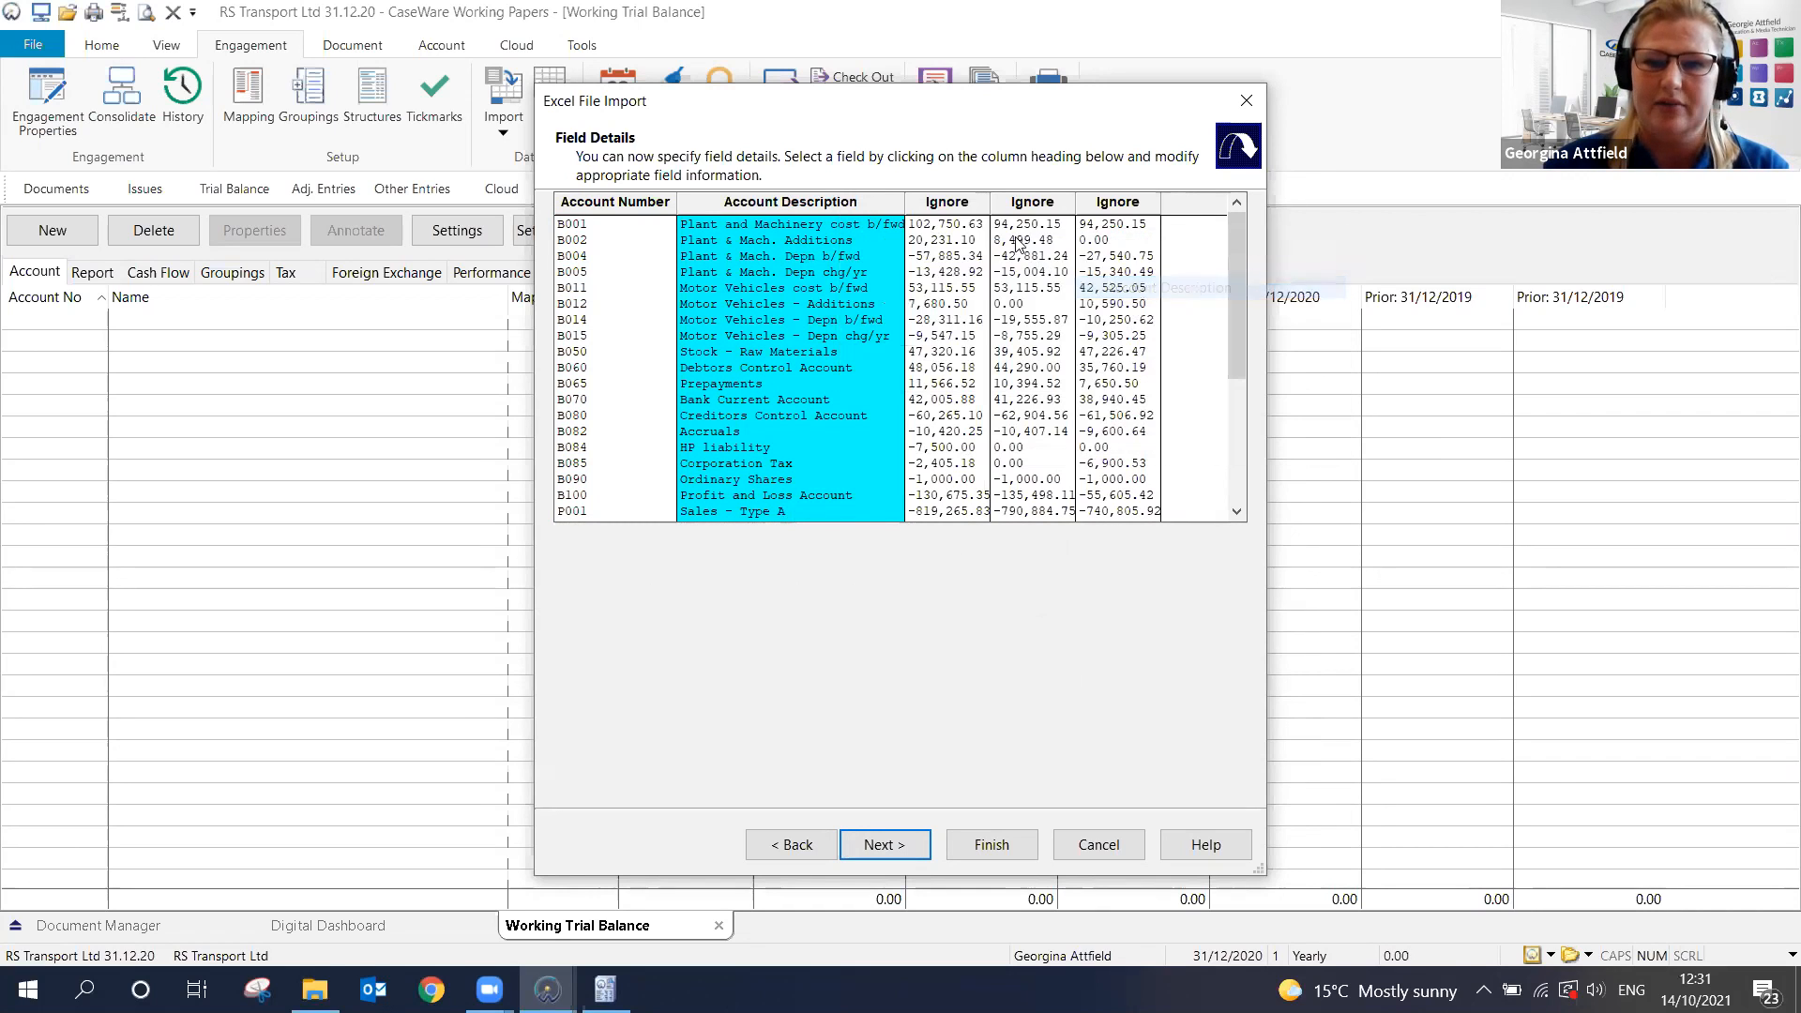
Assign the third column as the Current Year Balance for Period 1
left_click(950, 206)
mouse_move(1010, 274)
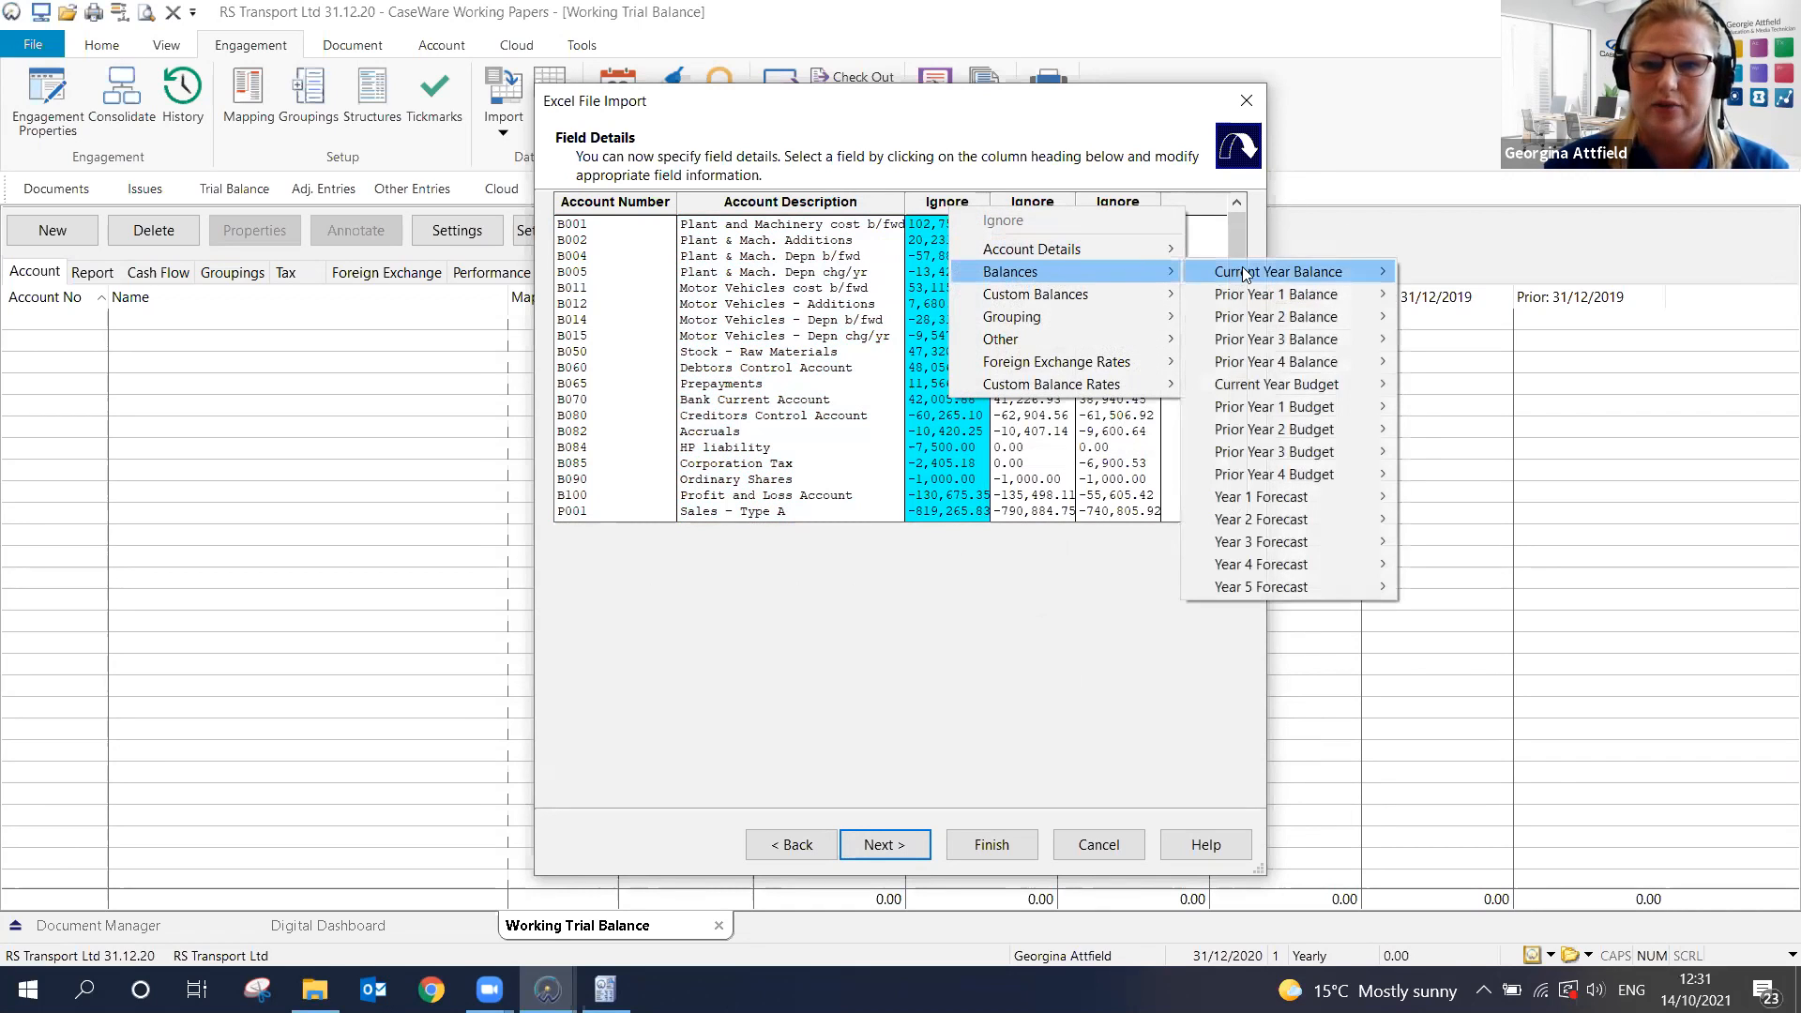
mouse_move(1278, 272)
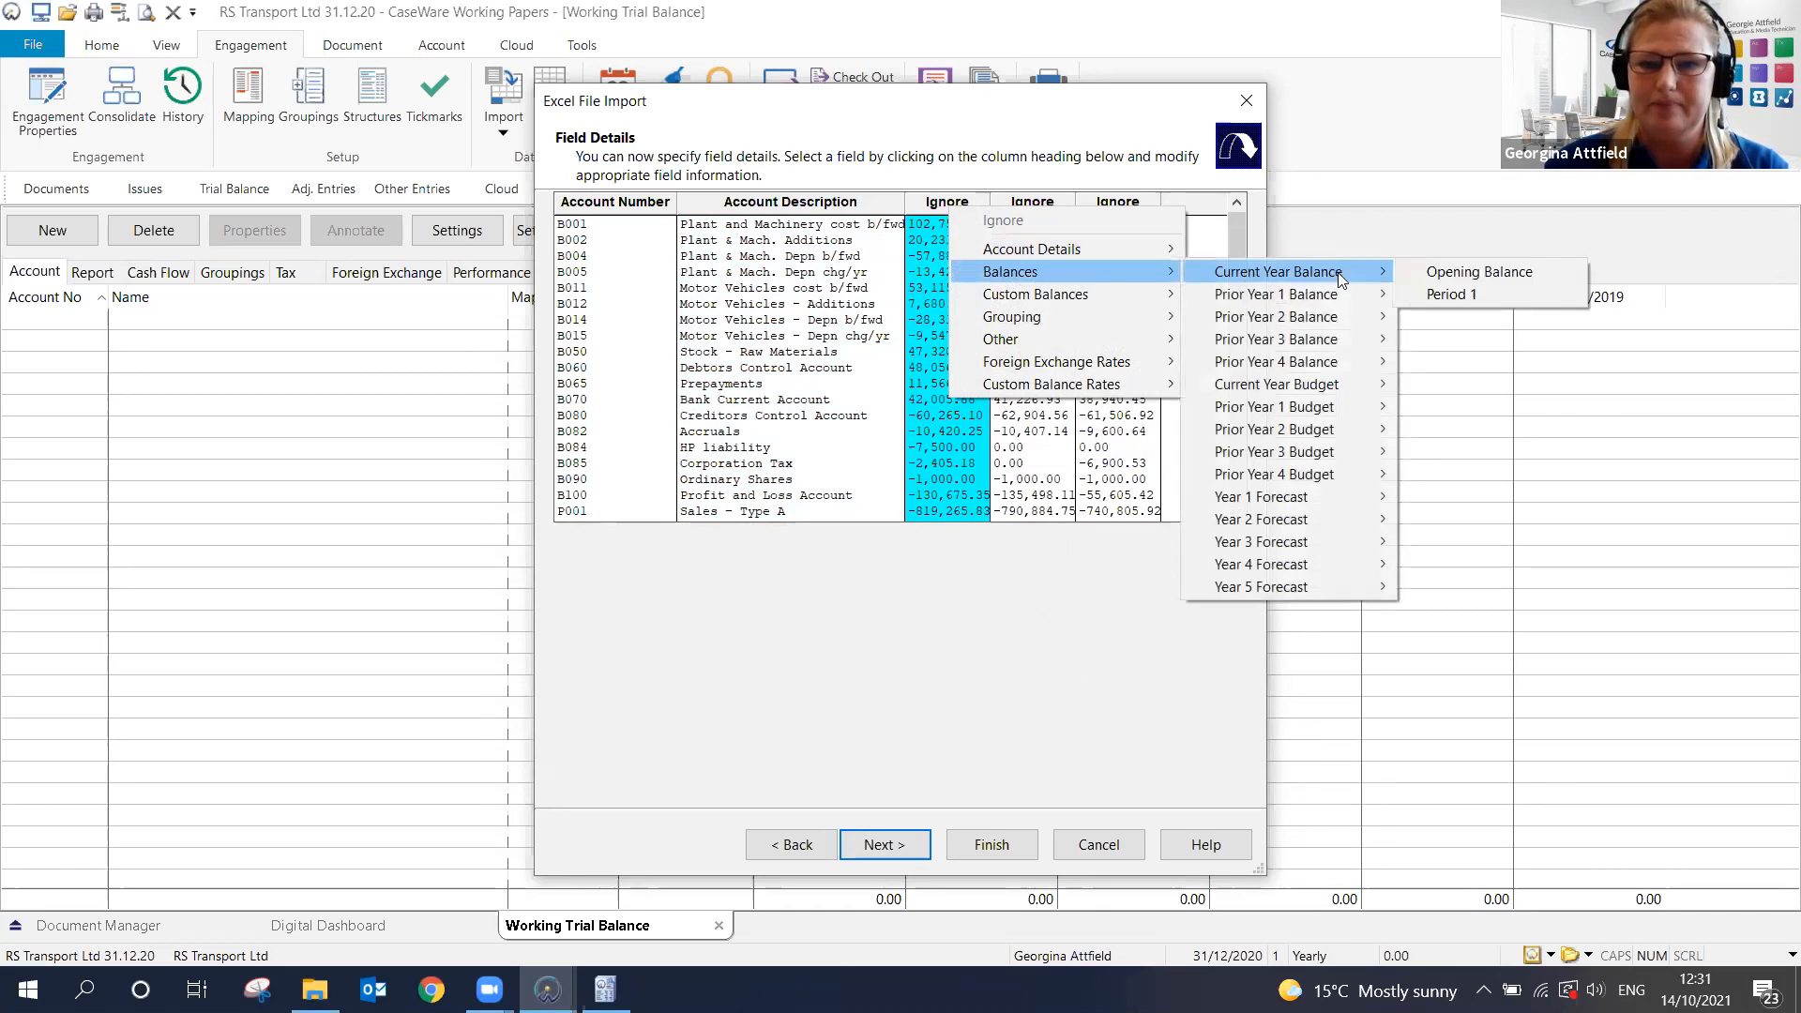
left_click(1450, 295)
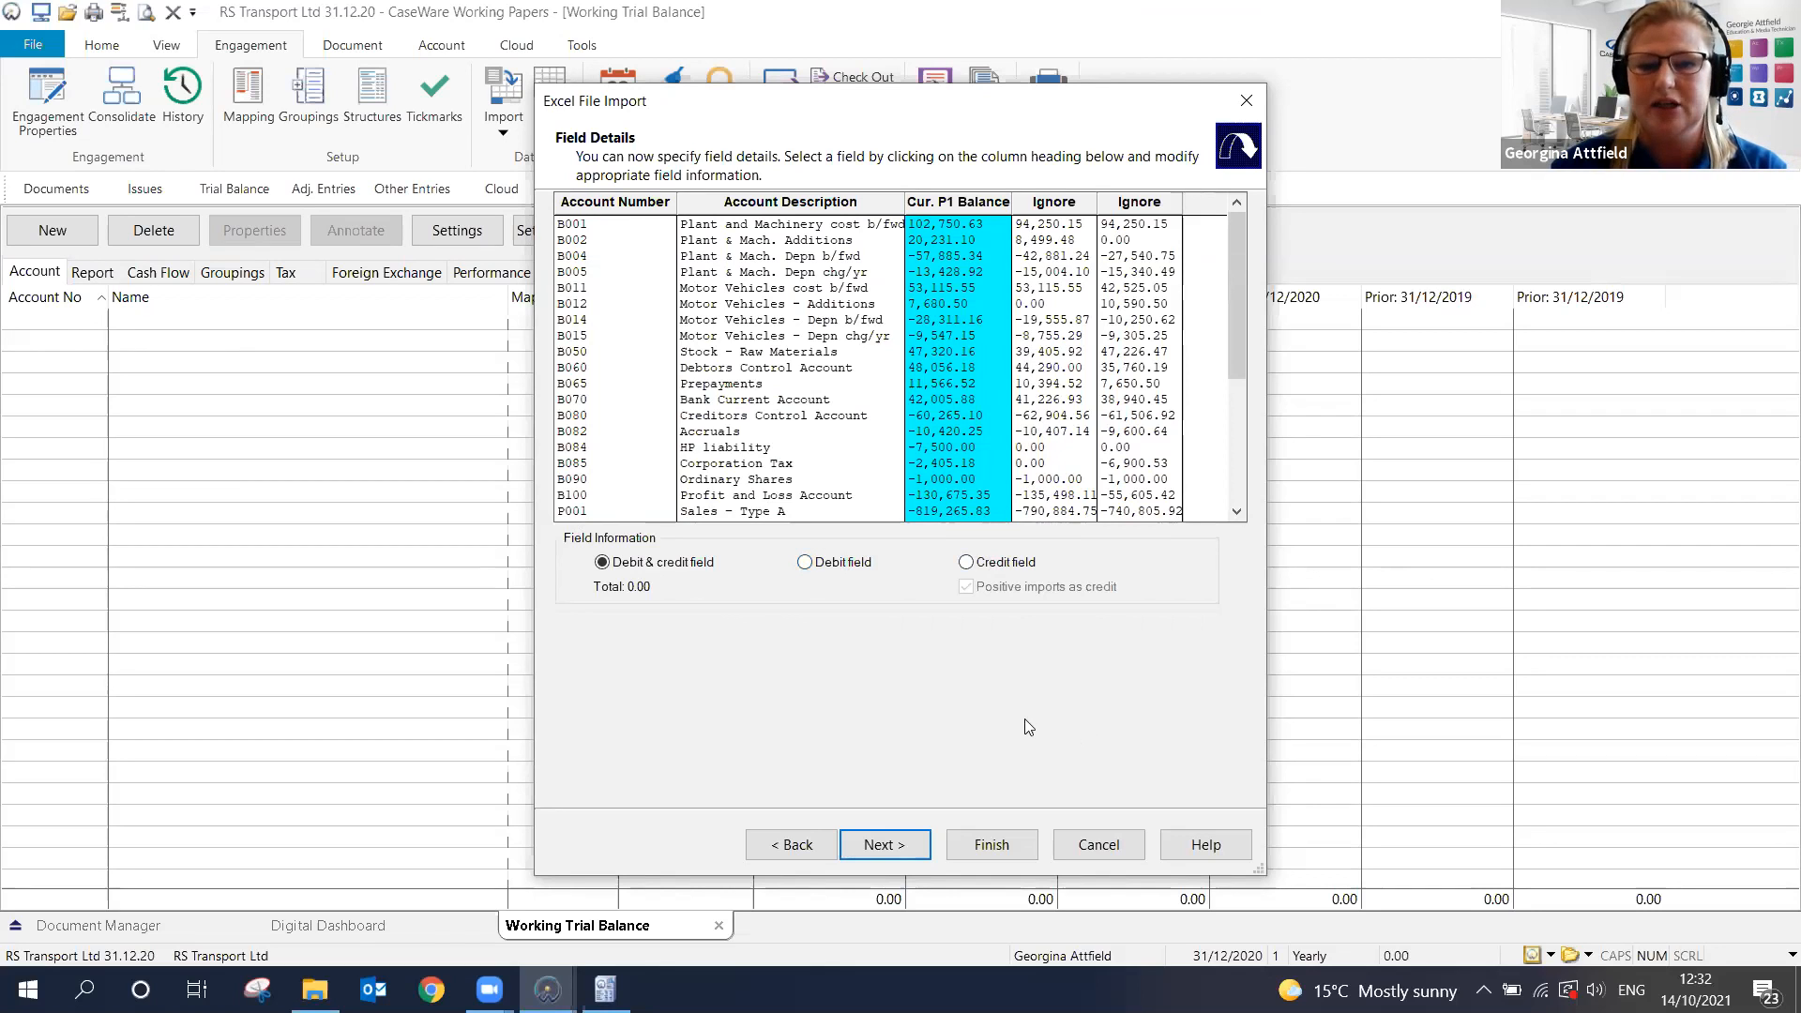
Assign the fourth and fifth columns as Prior Year 1 and Prior Year 2 Balance for Period 1, and continue to the advanced specifications
left_click(1067, 204)
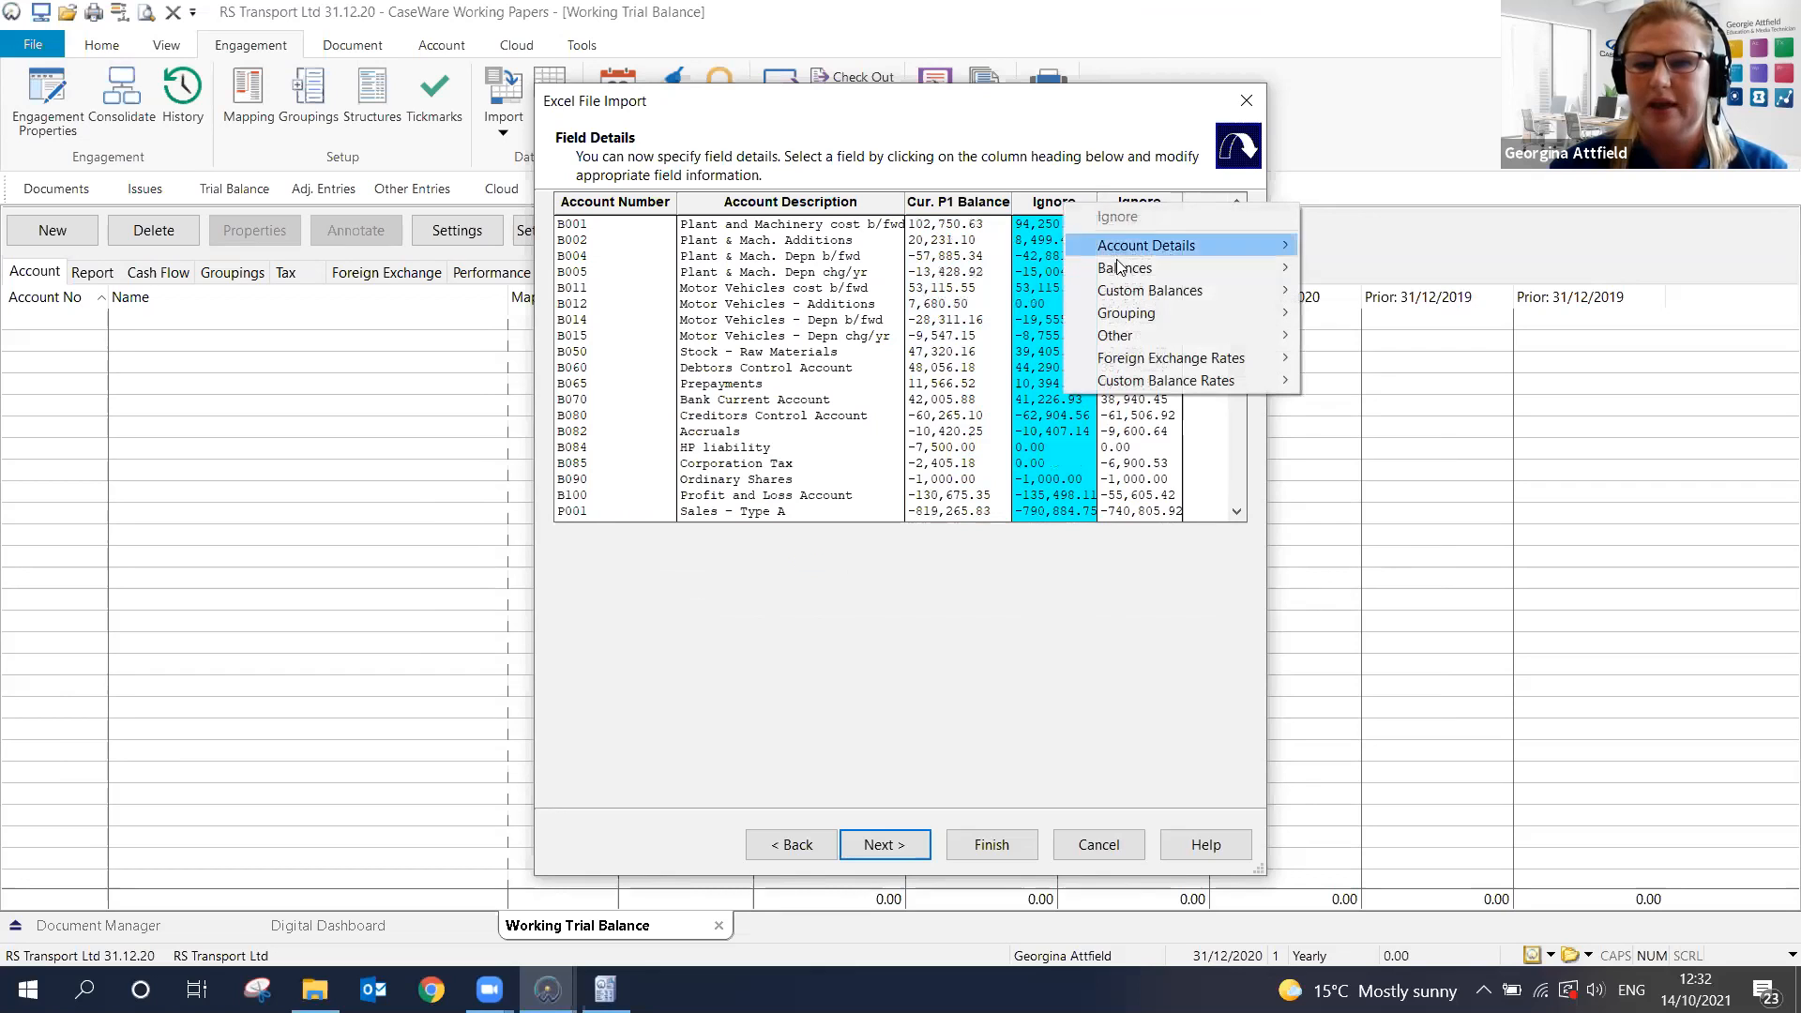
mouse_move(1125, 267)
mouse_move(1390, 289)
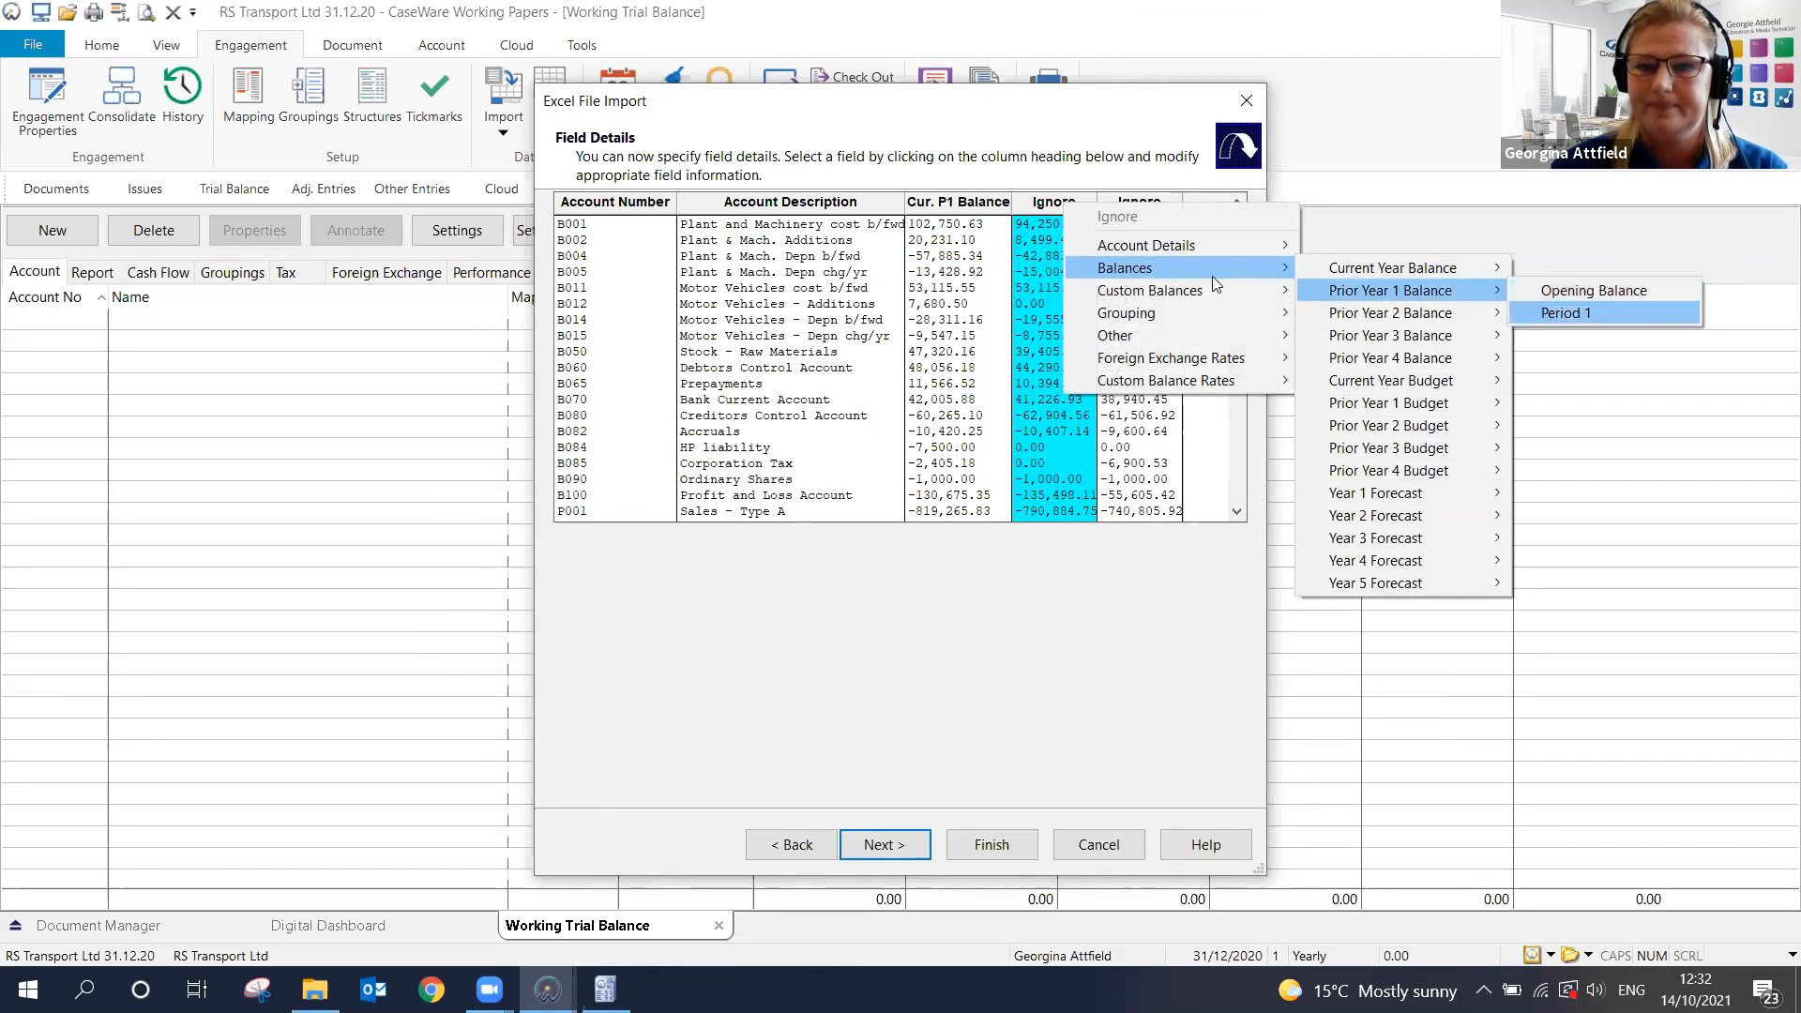
left_click(1557, 312)
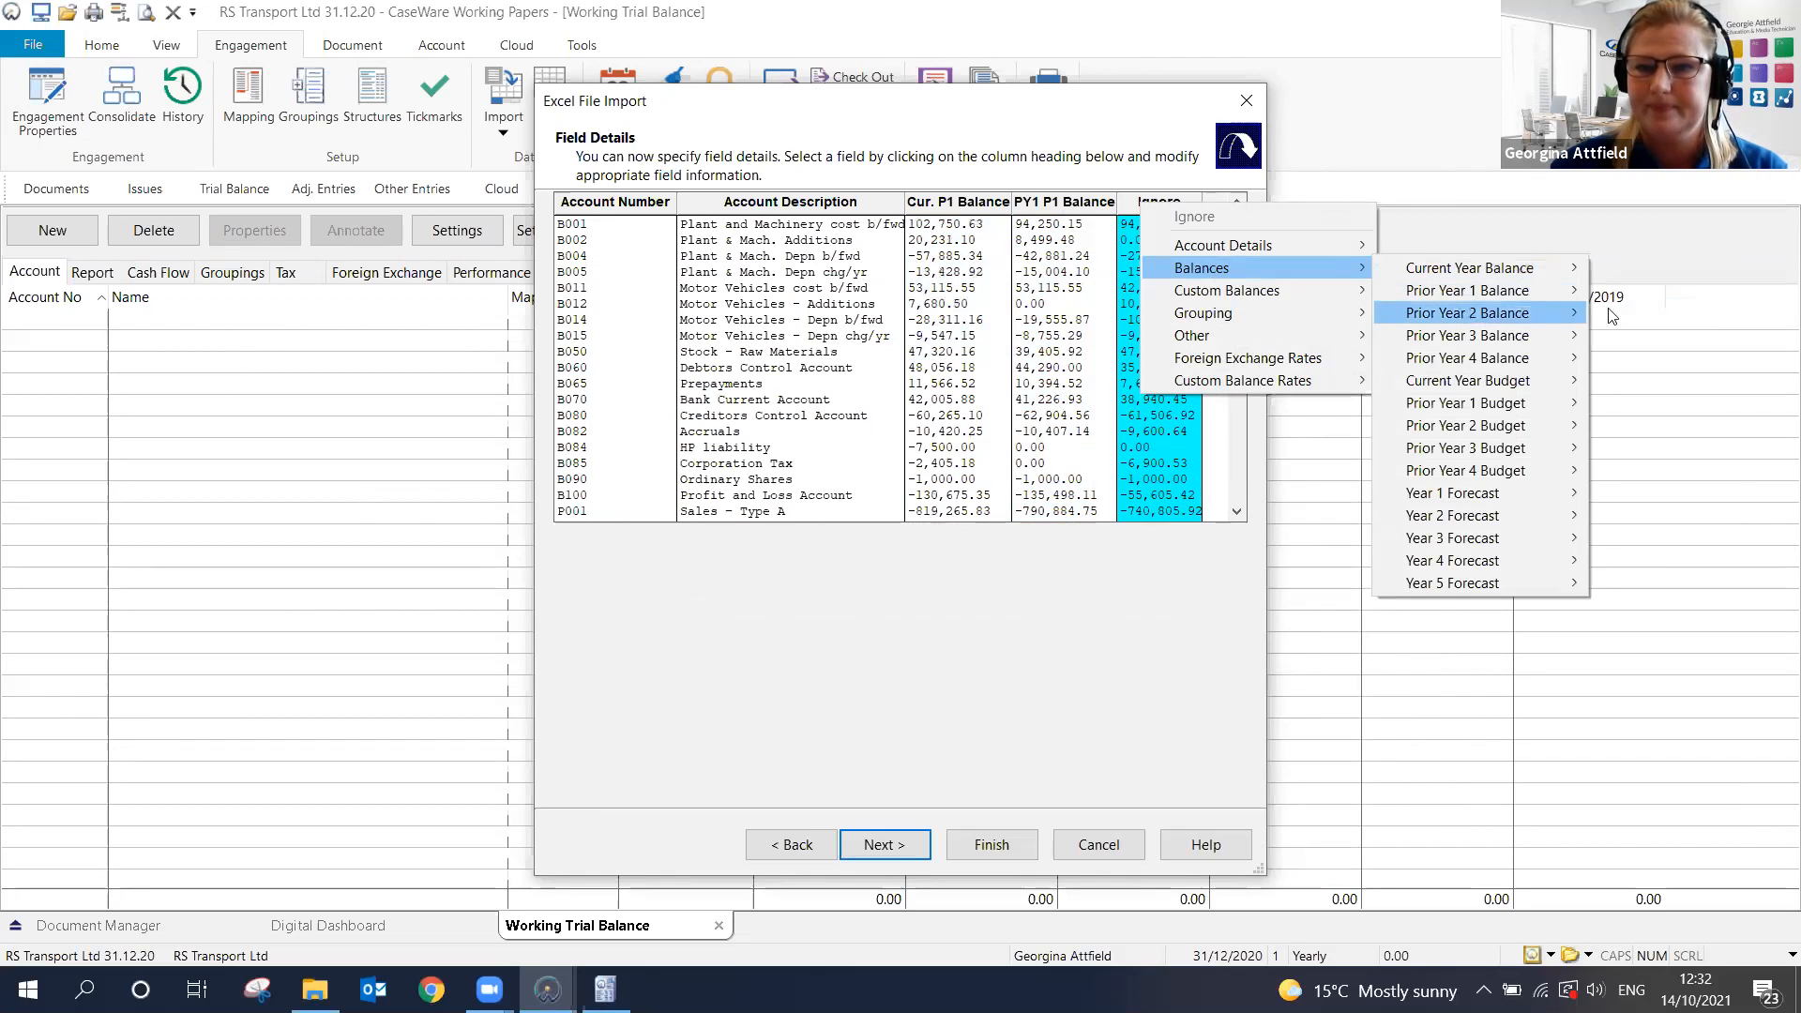
mouse_move(1519, 313)
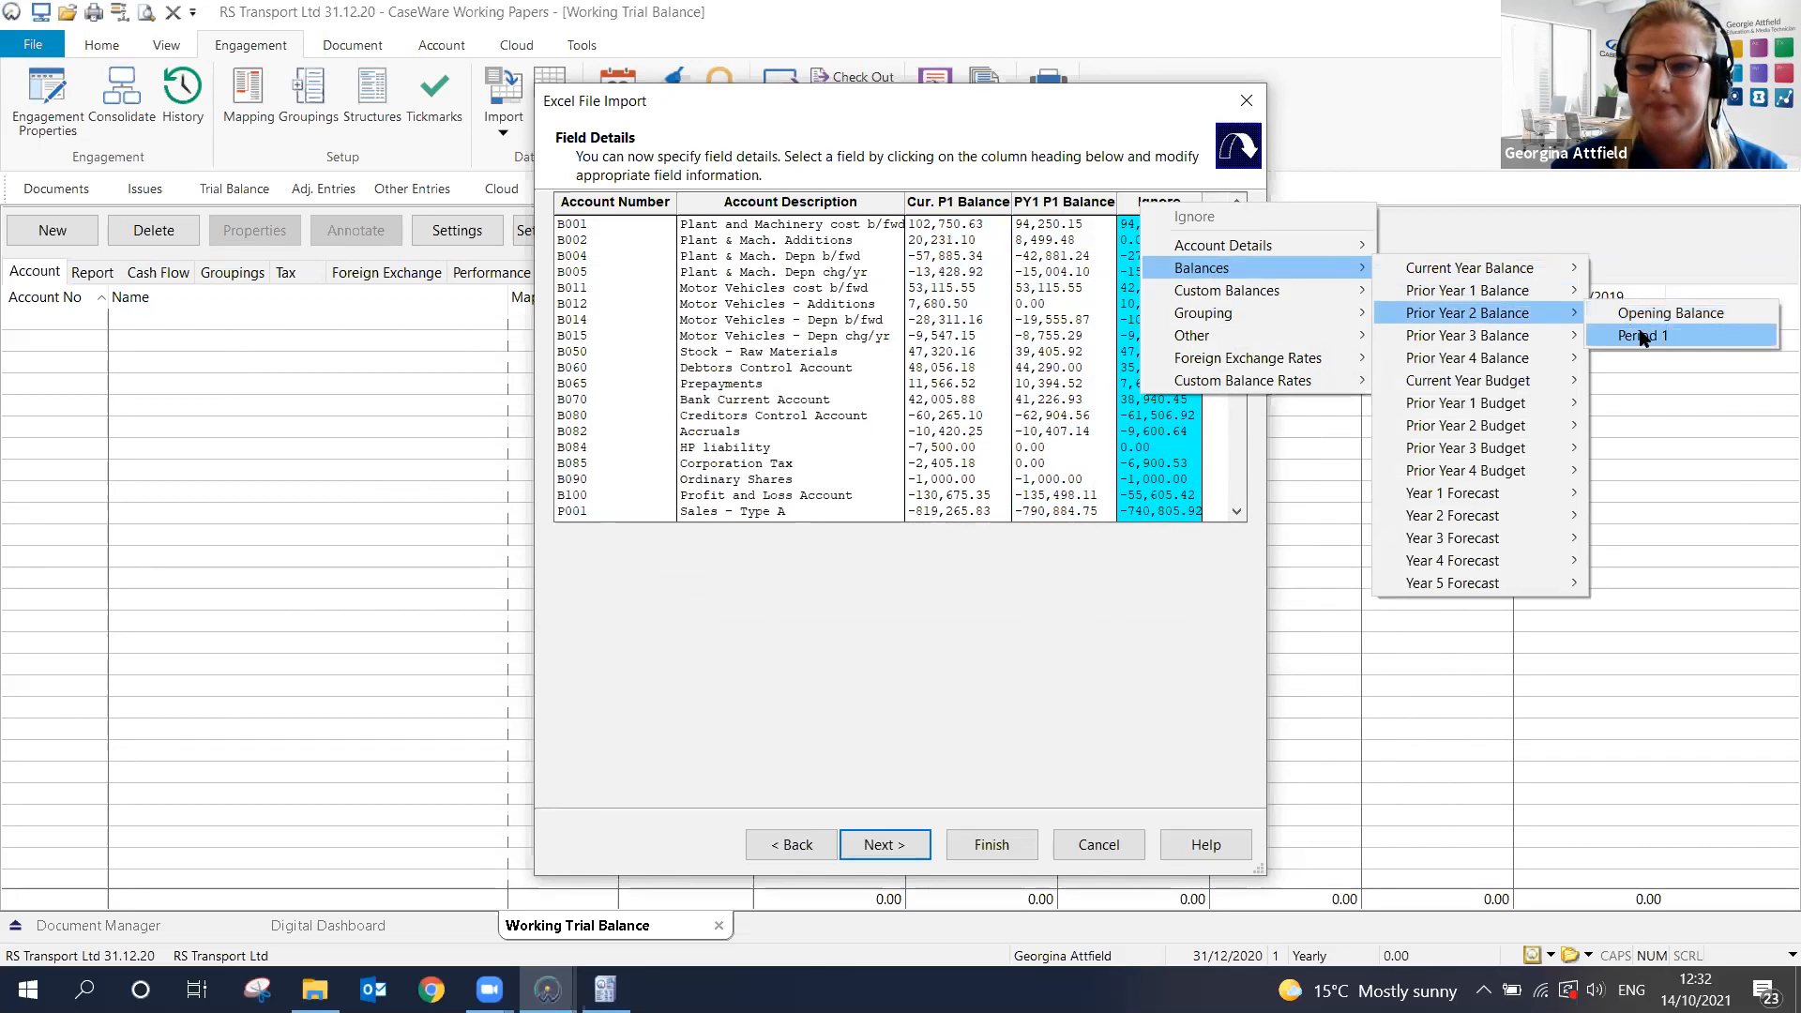
left_click(956, 842)
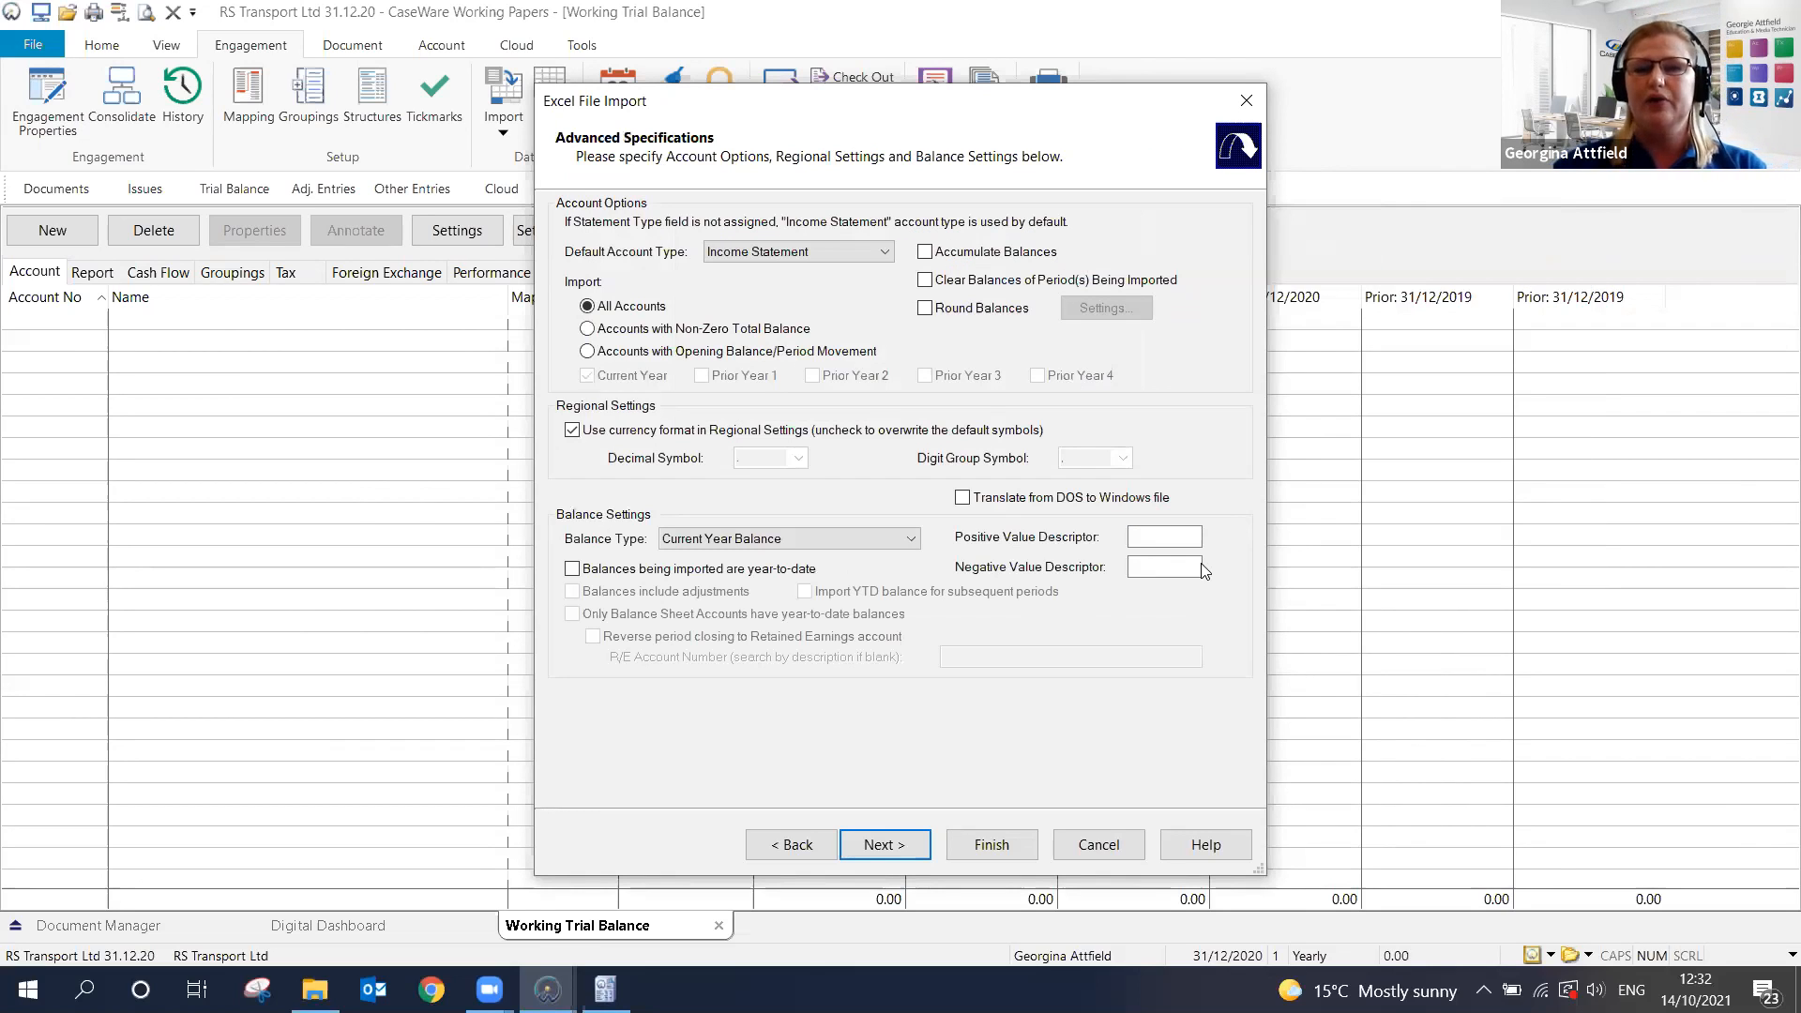
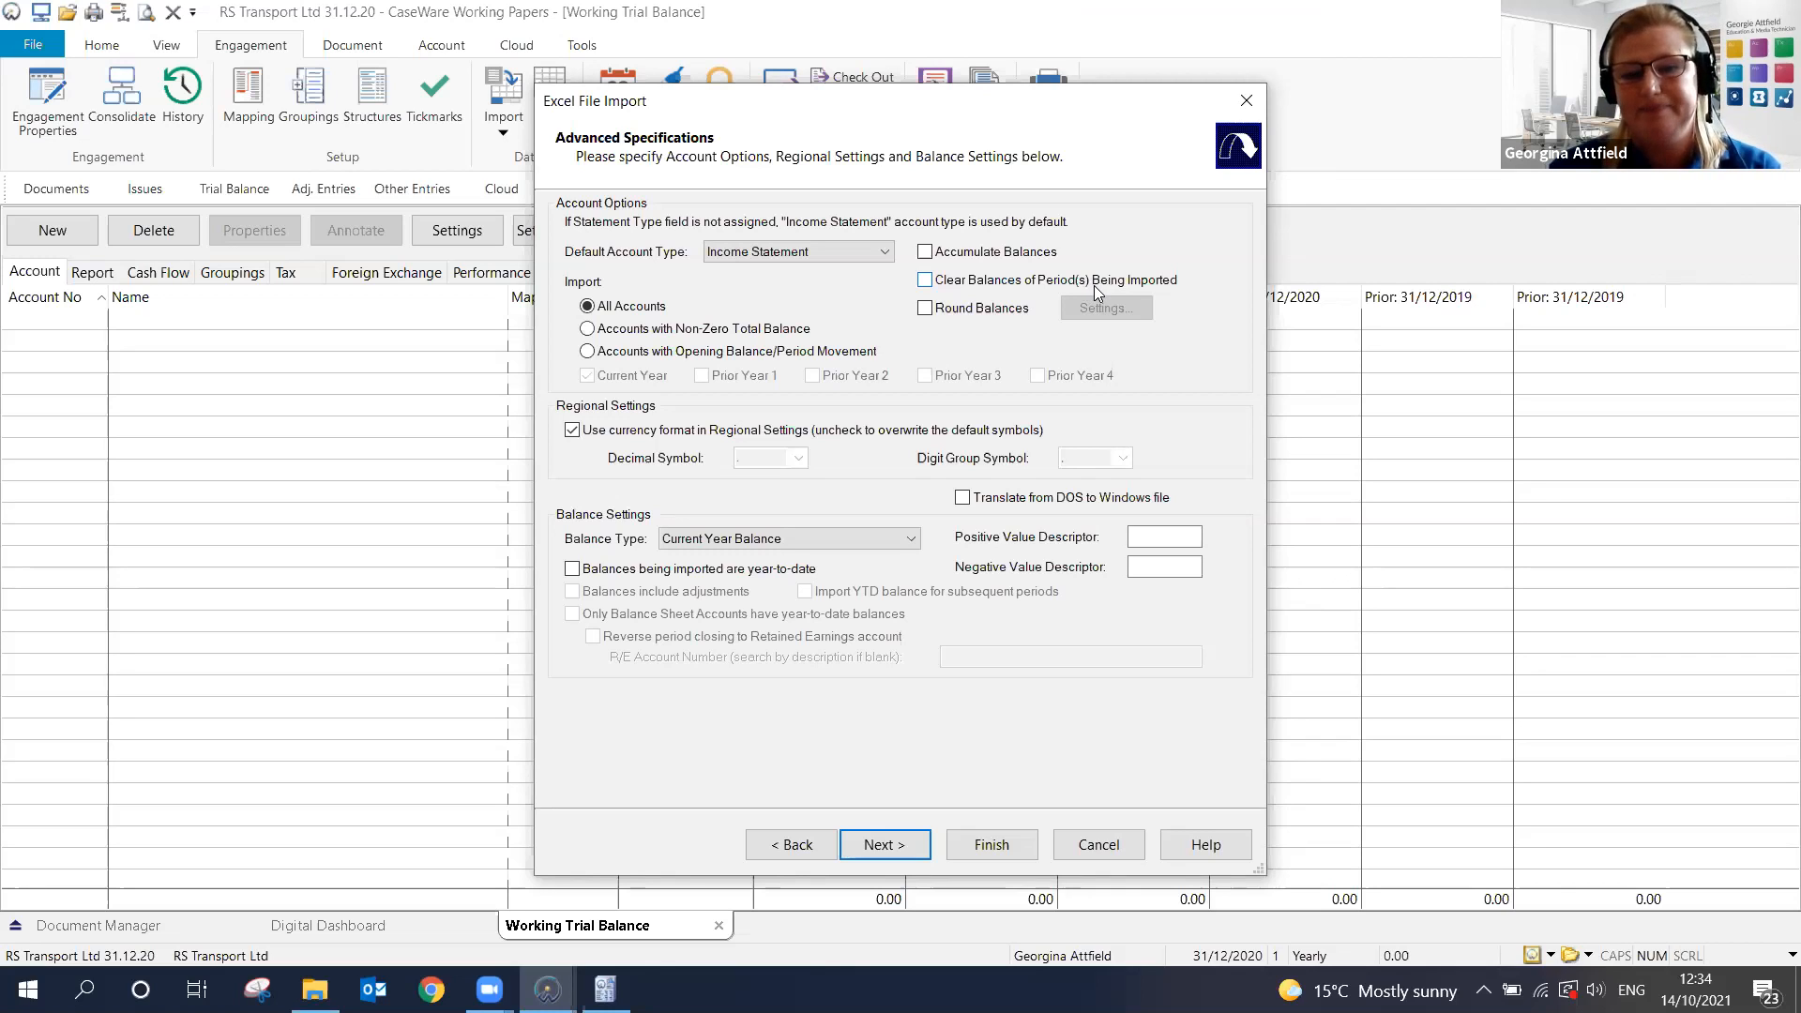
Keep the default advanced specifications and review the account summary of new accounts
left_click(922, 848)
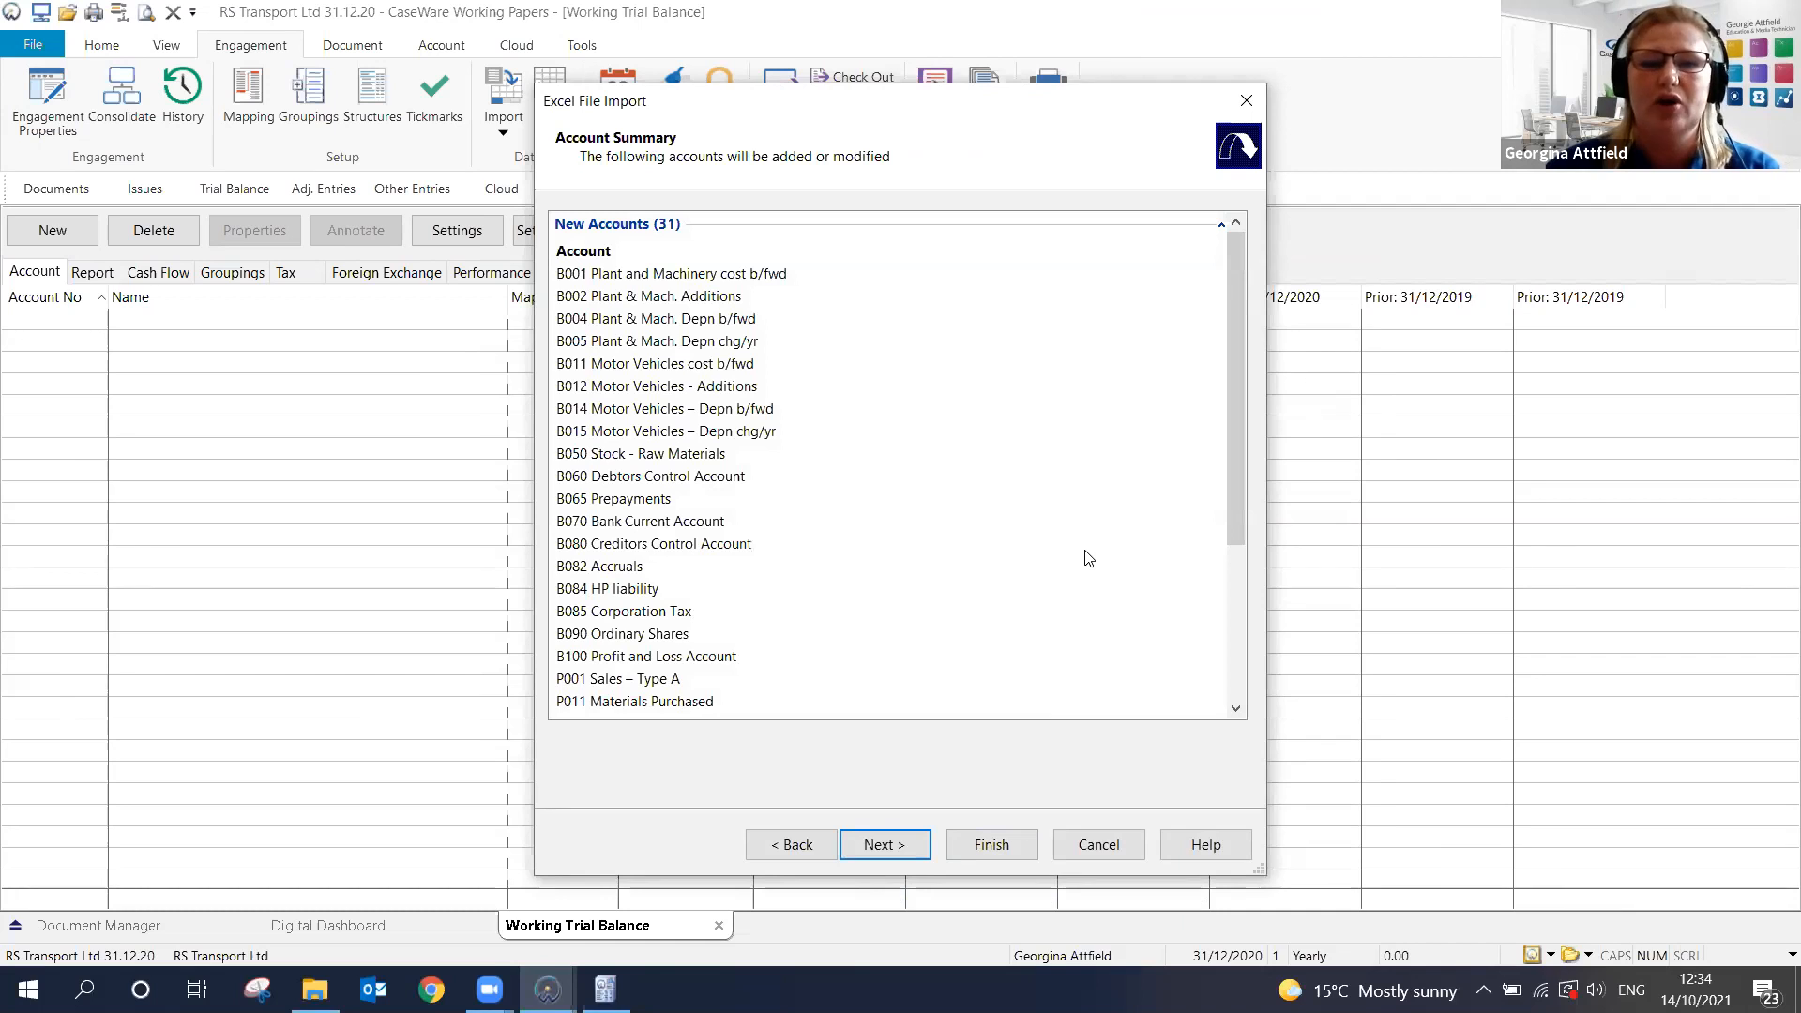
scroll(1090, 560, "down", 3)
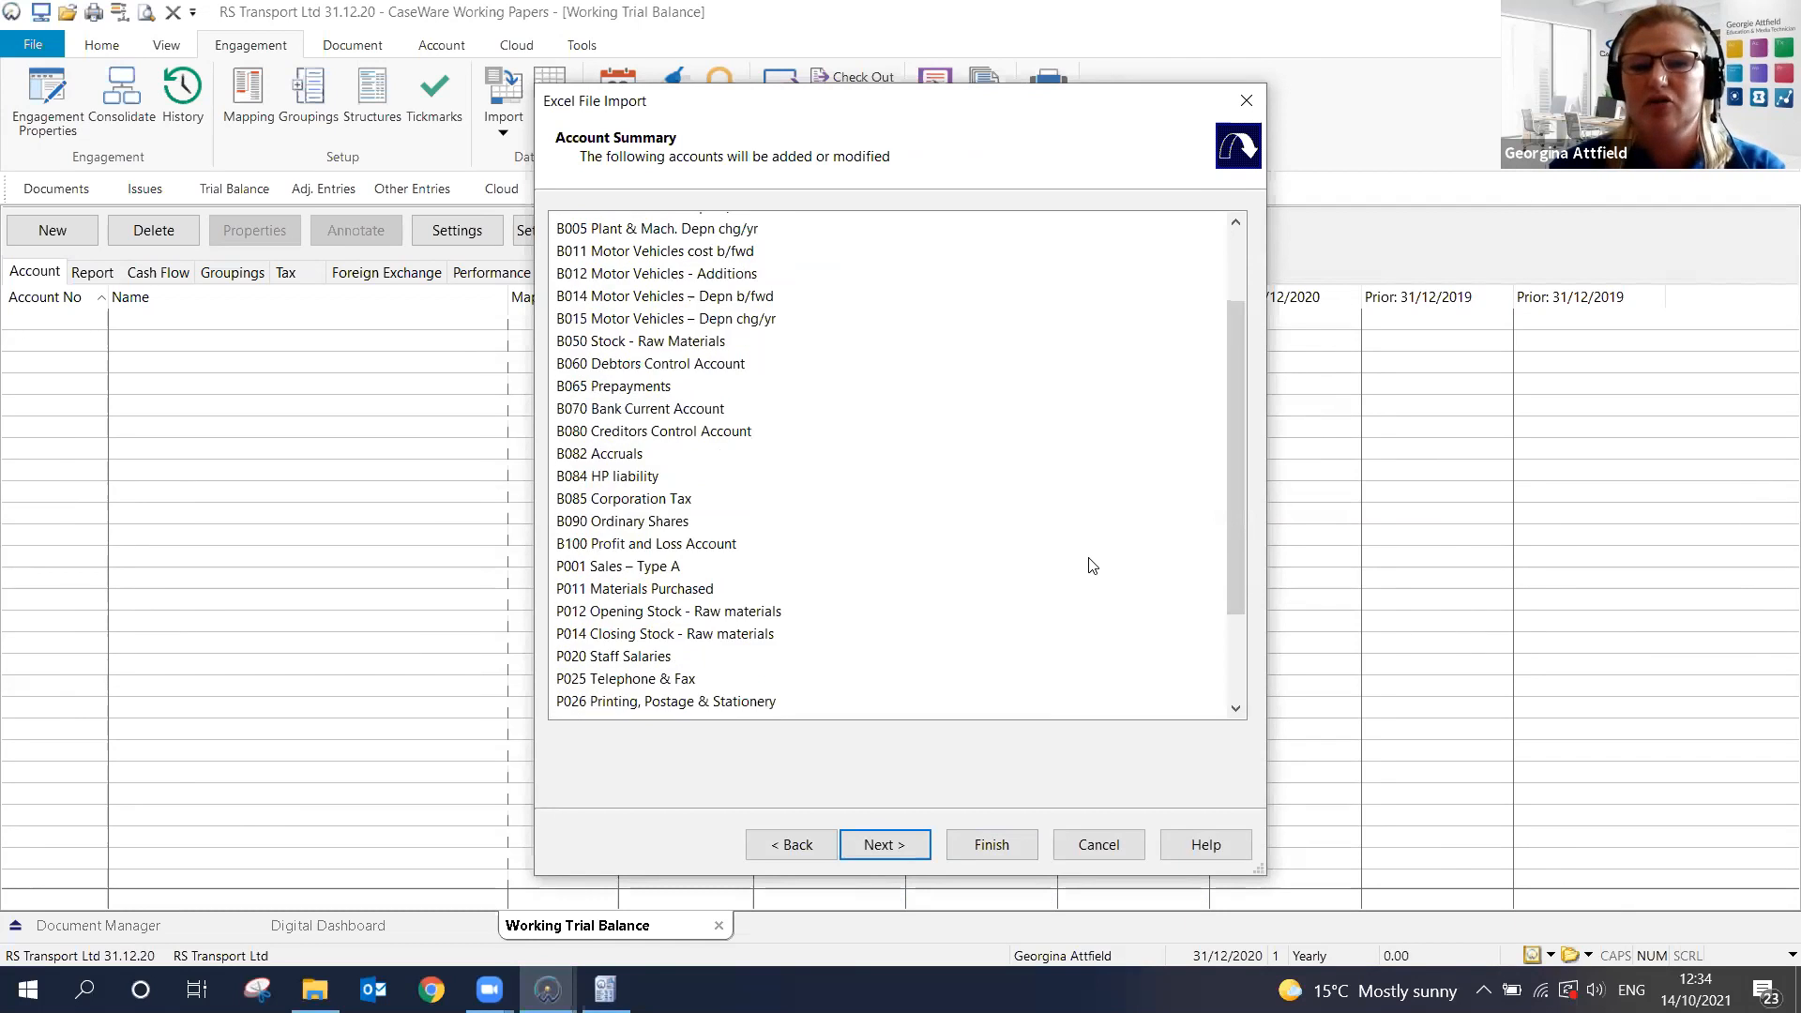
scroll(1090, 565, "down", 2)
scroll(1090, 565, "up", 2)
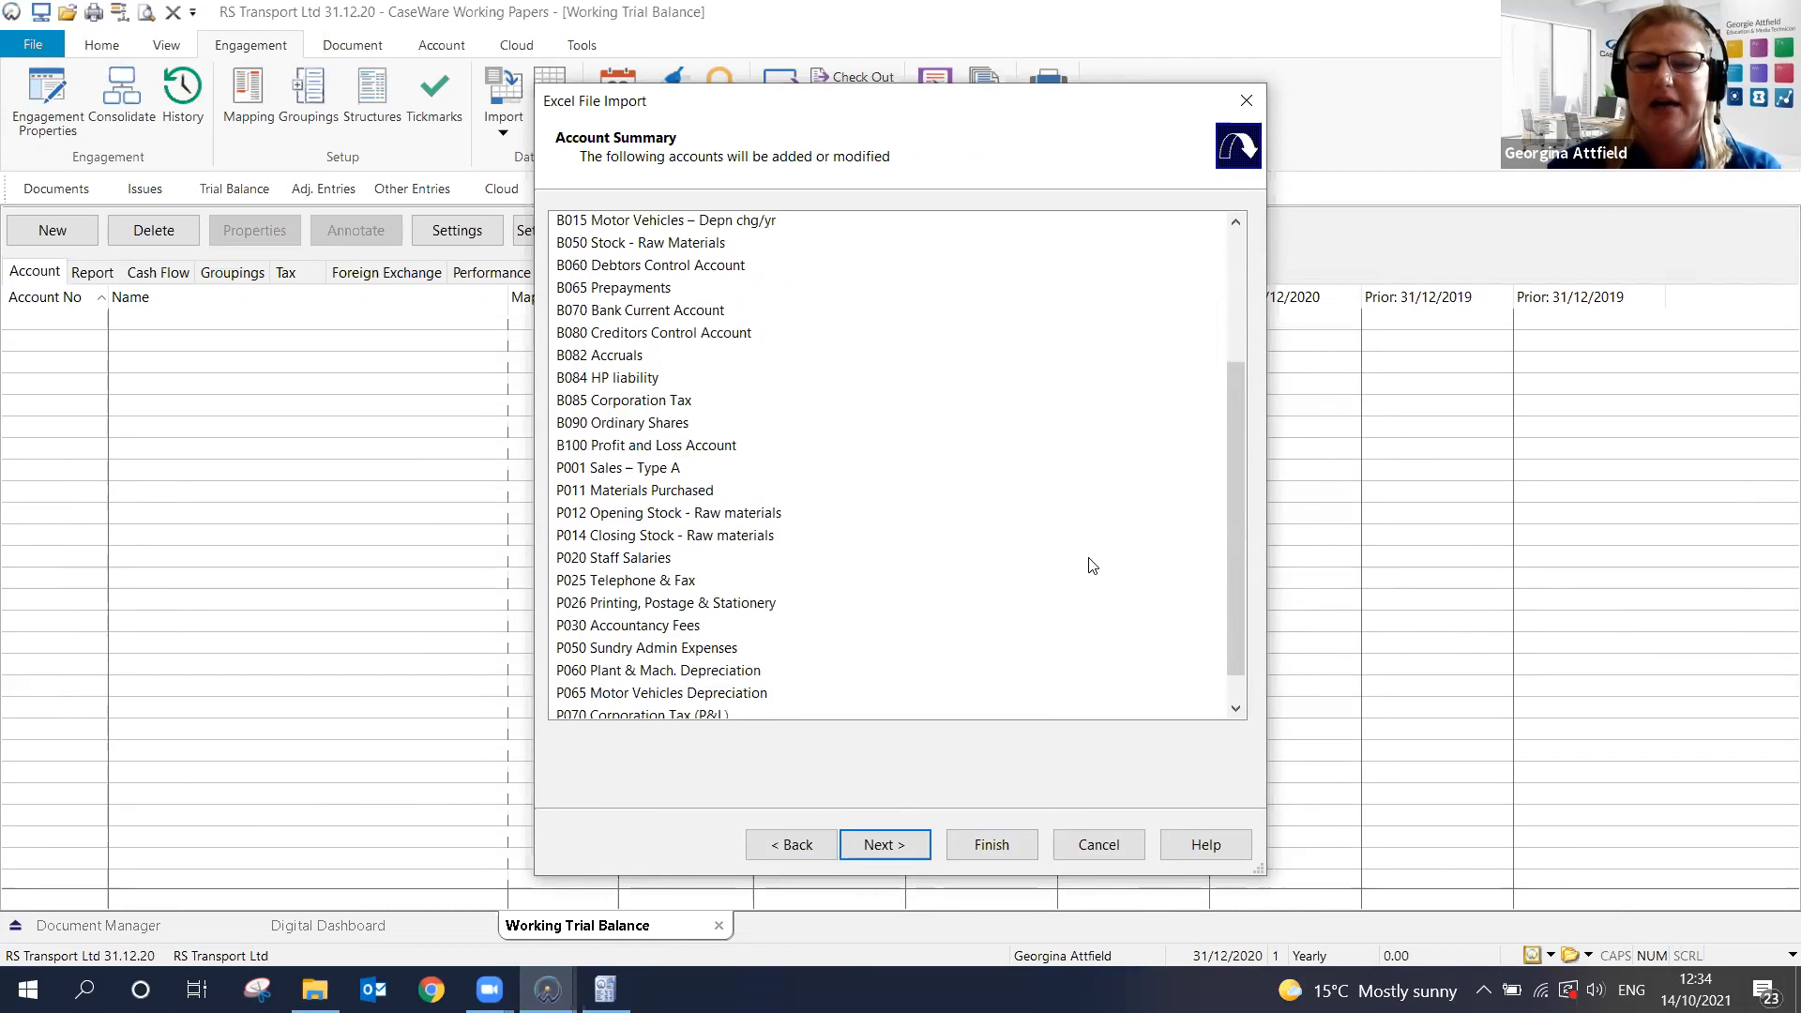
scroll(1090, 564, "up", 3)
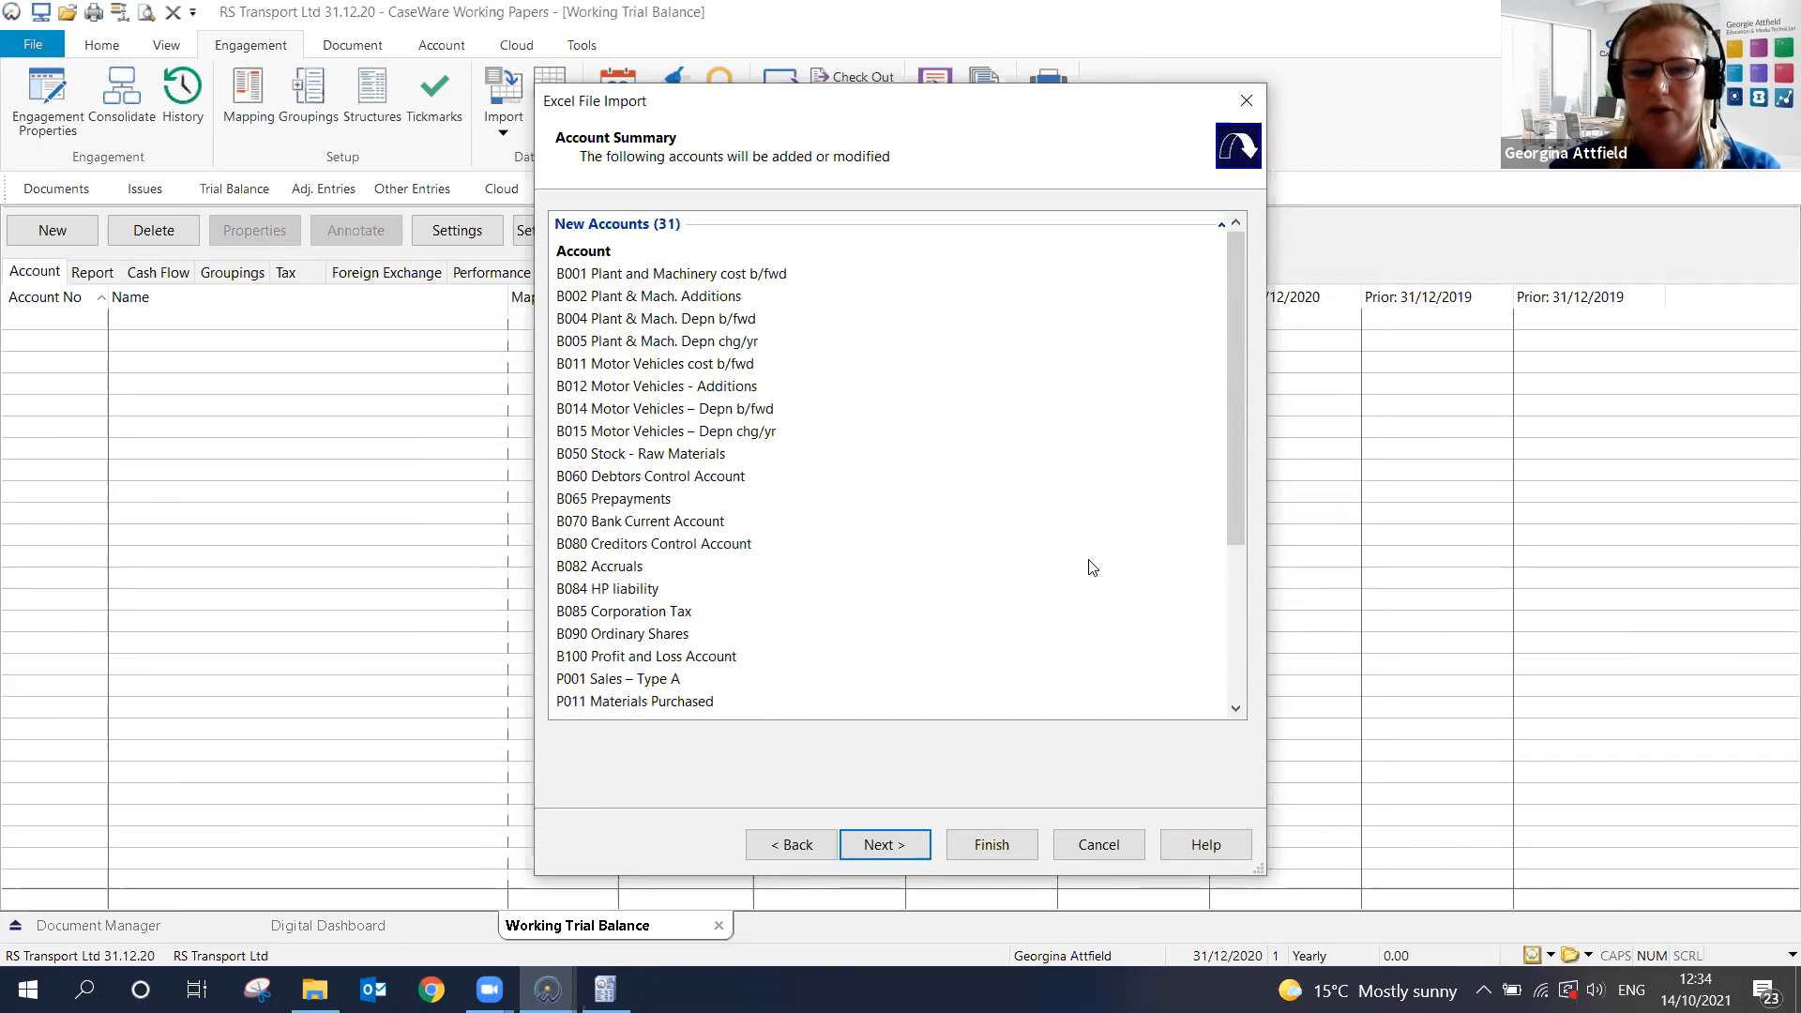
Finish the trial balance import and acknowledge its completion
left_click(992, 841)
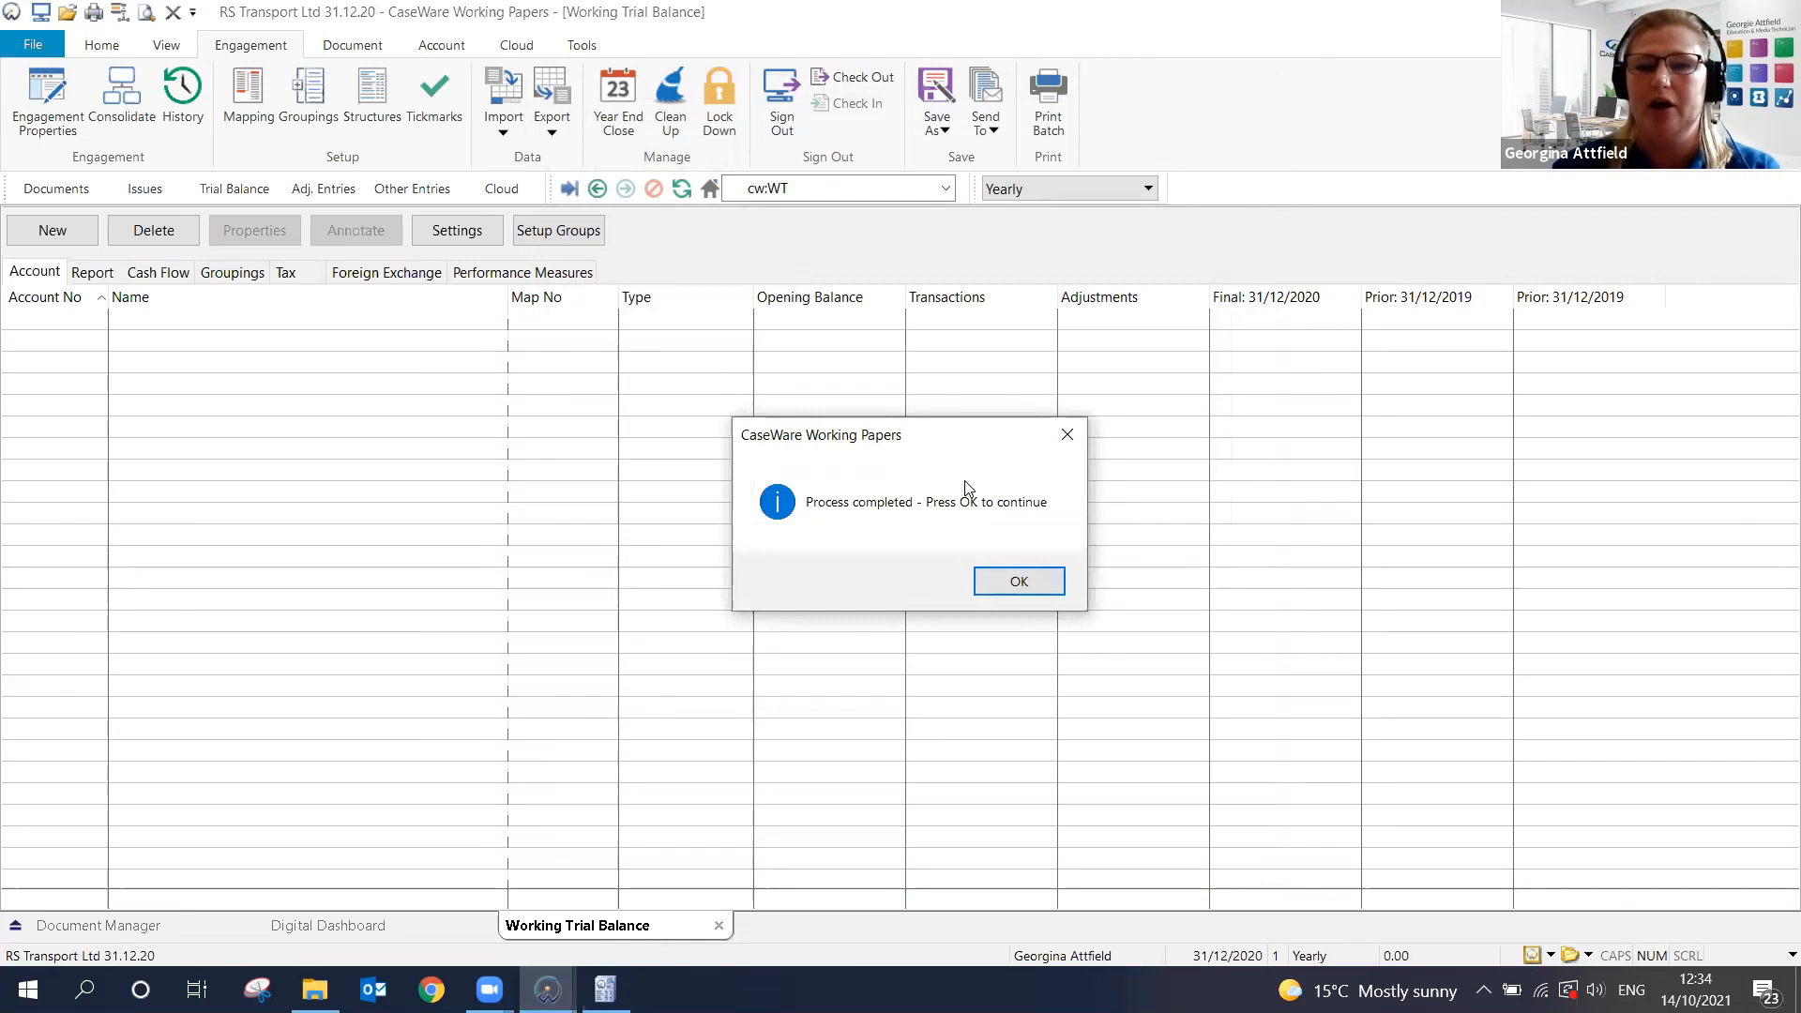
left_click(1023, 586)
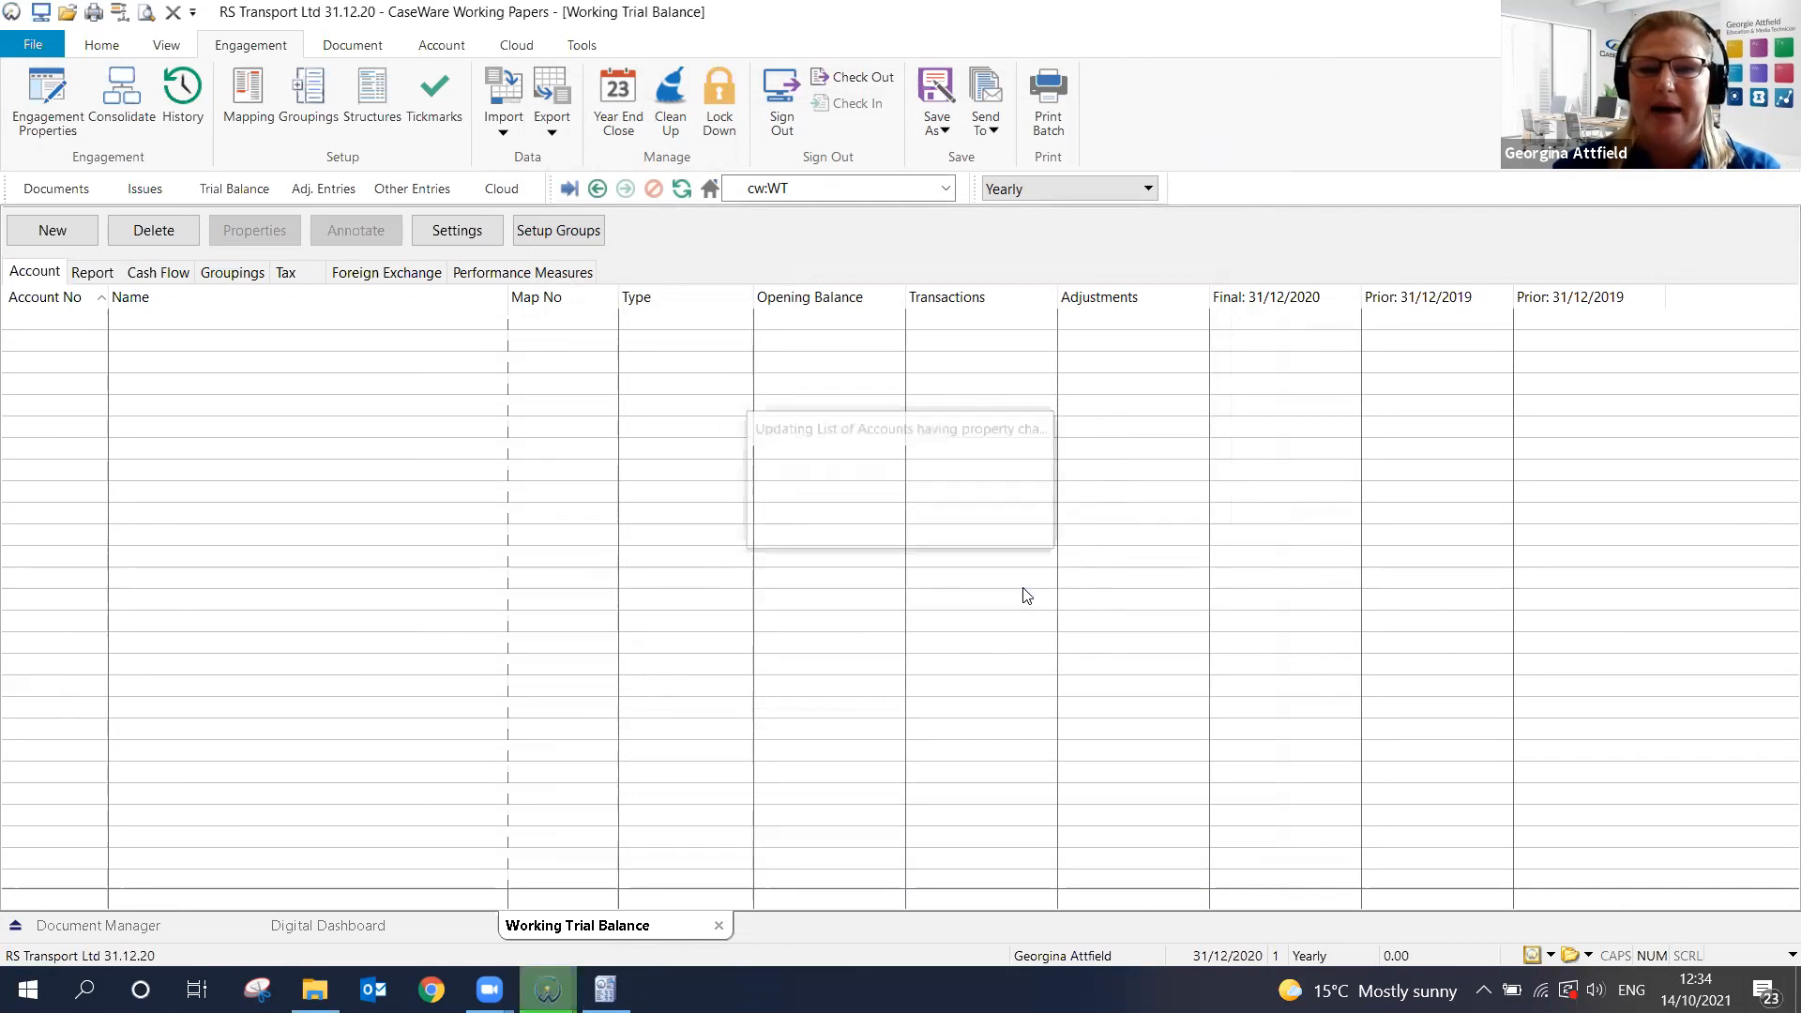
left_click(1163, 692)
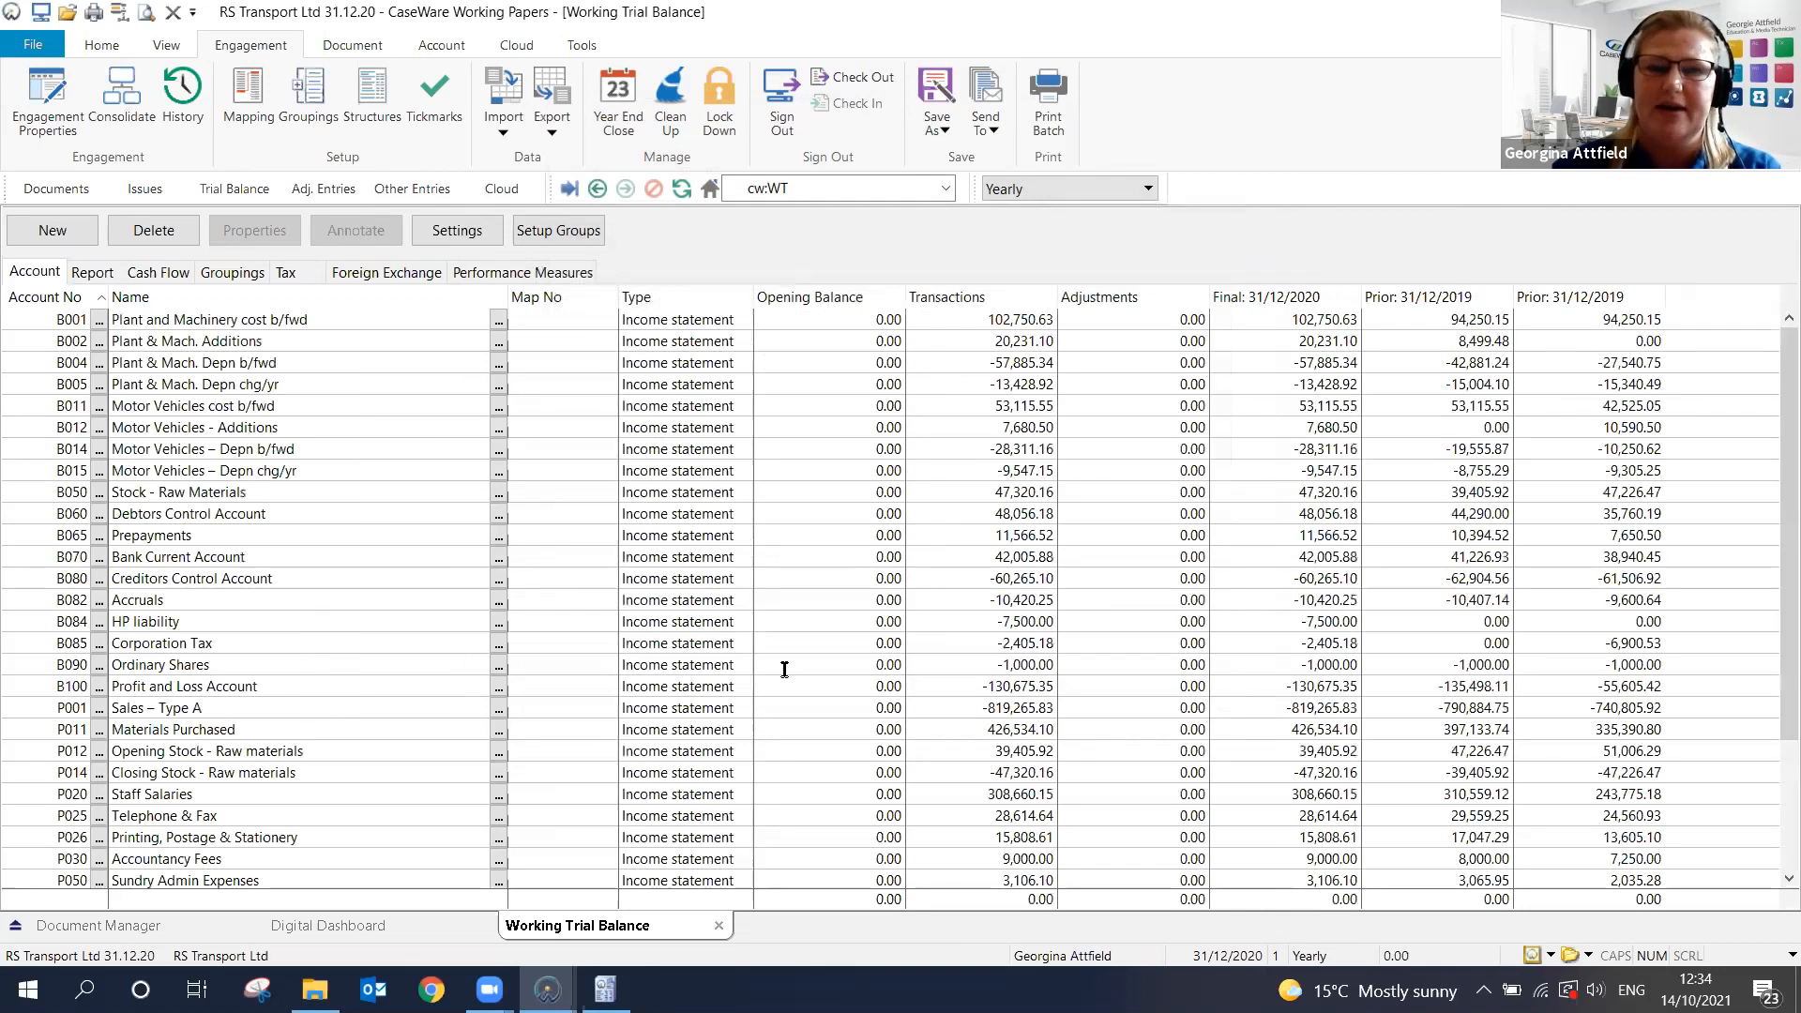
Look over the unmapped accounts and mapping numbers in Assign Mappings, and close it without mapping anything
left_click(456, 46)
left_click(526, 123)
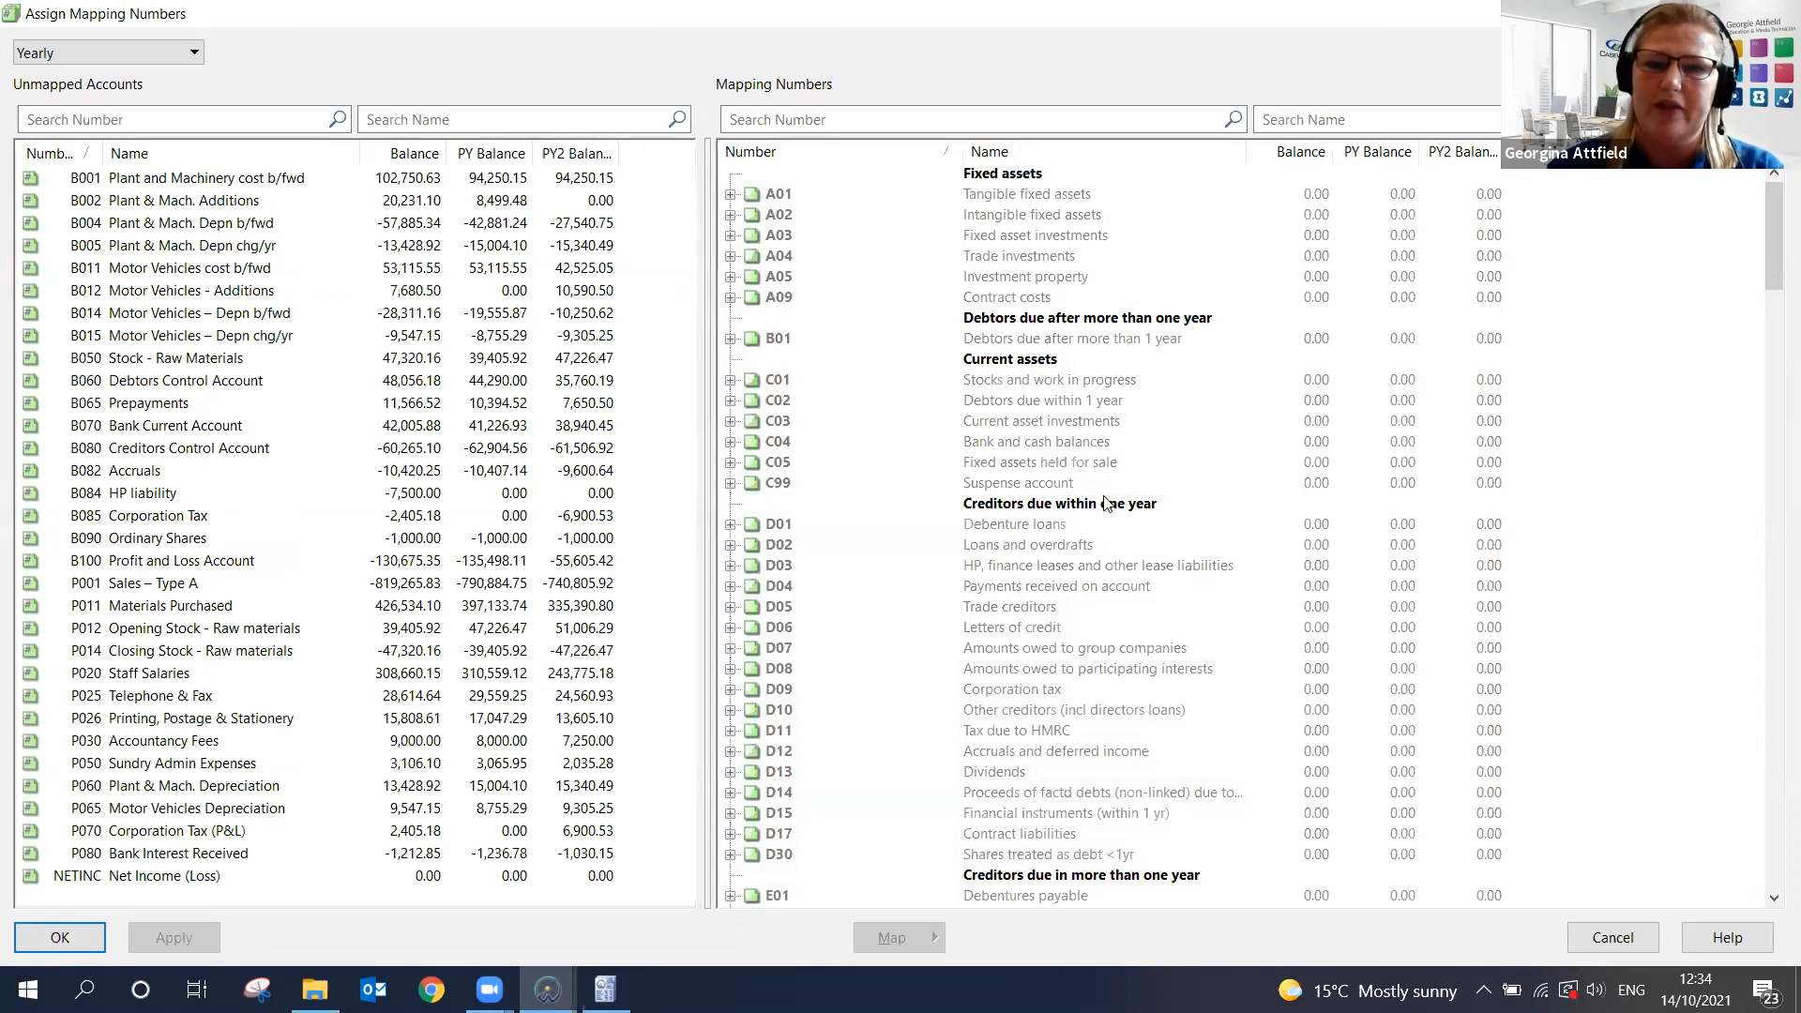
left_click(1611, 939)
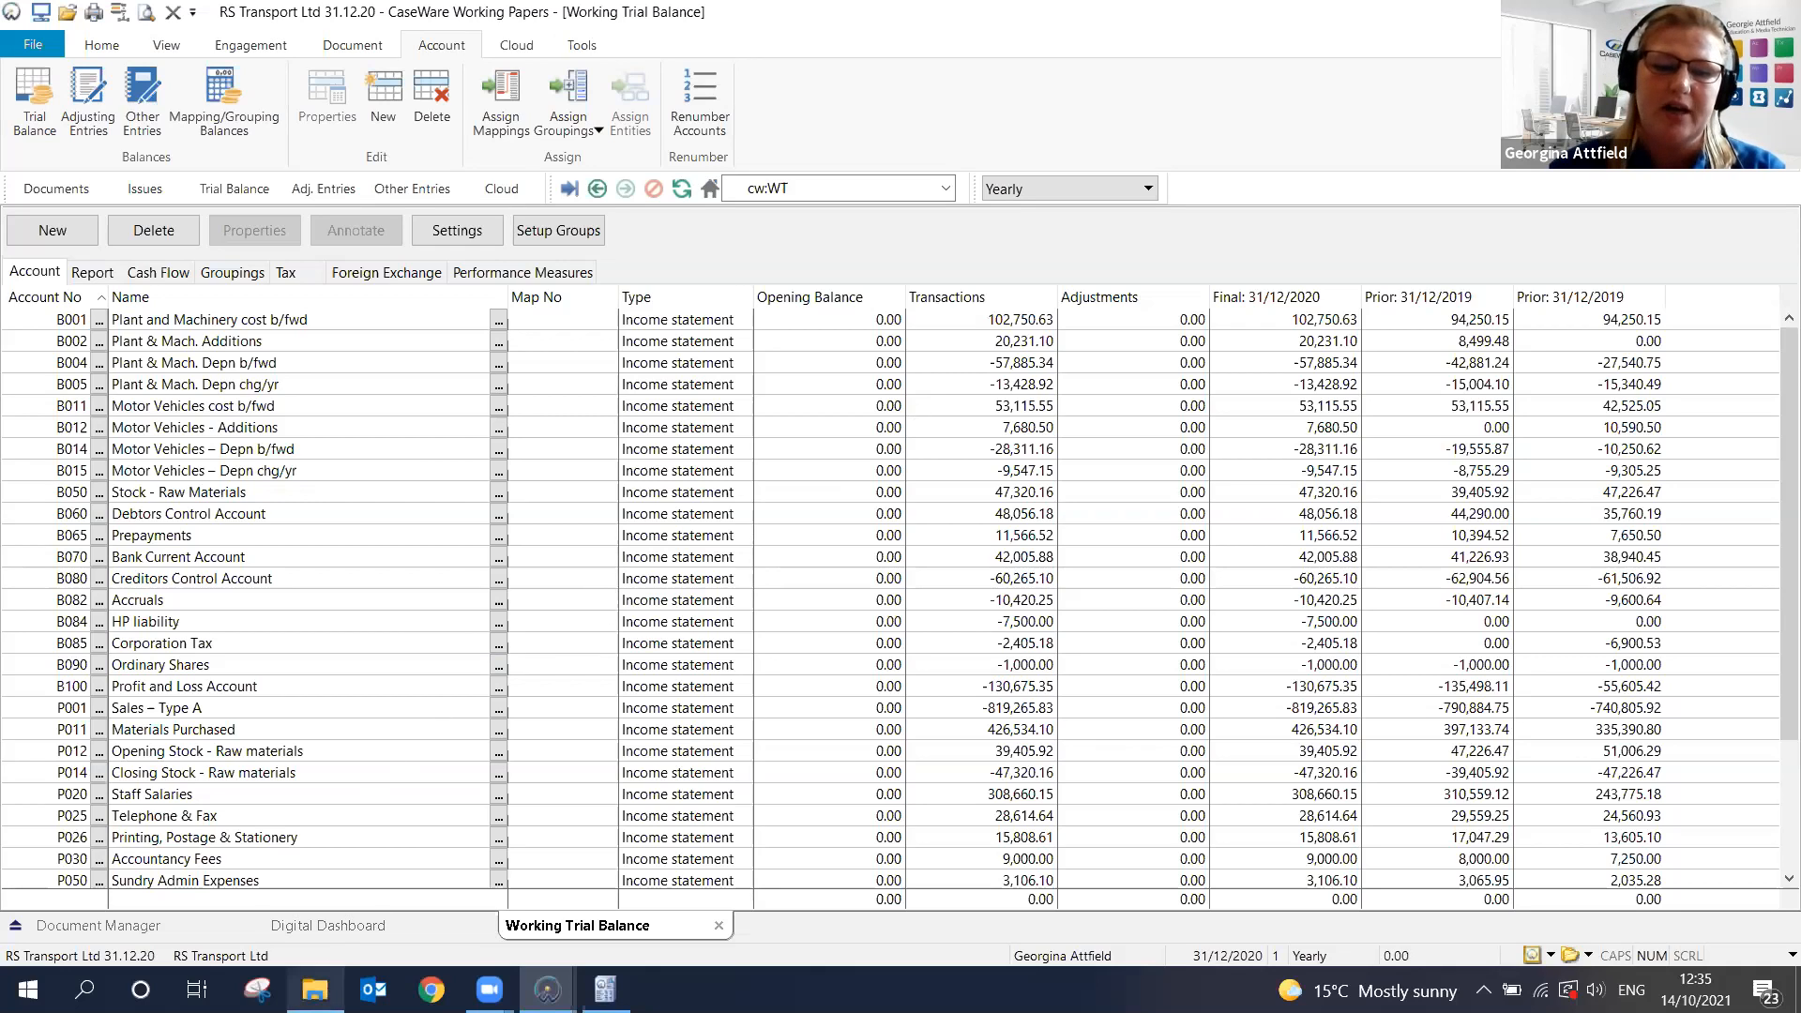
Open Adjusting journals.xls from the RS Transport Ltd 2020 folder in Excel, examine its journal column headings, and close it
left_click(314, 989)
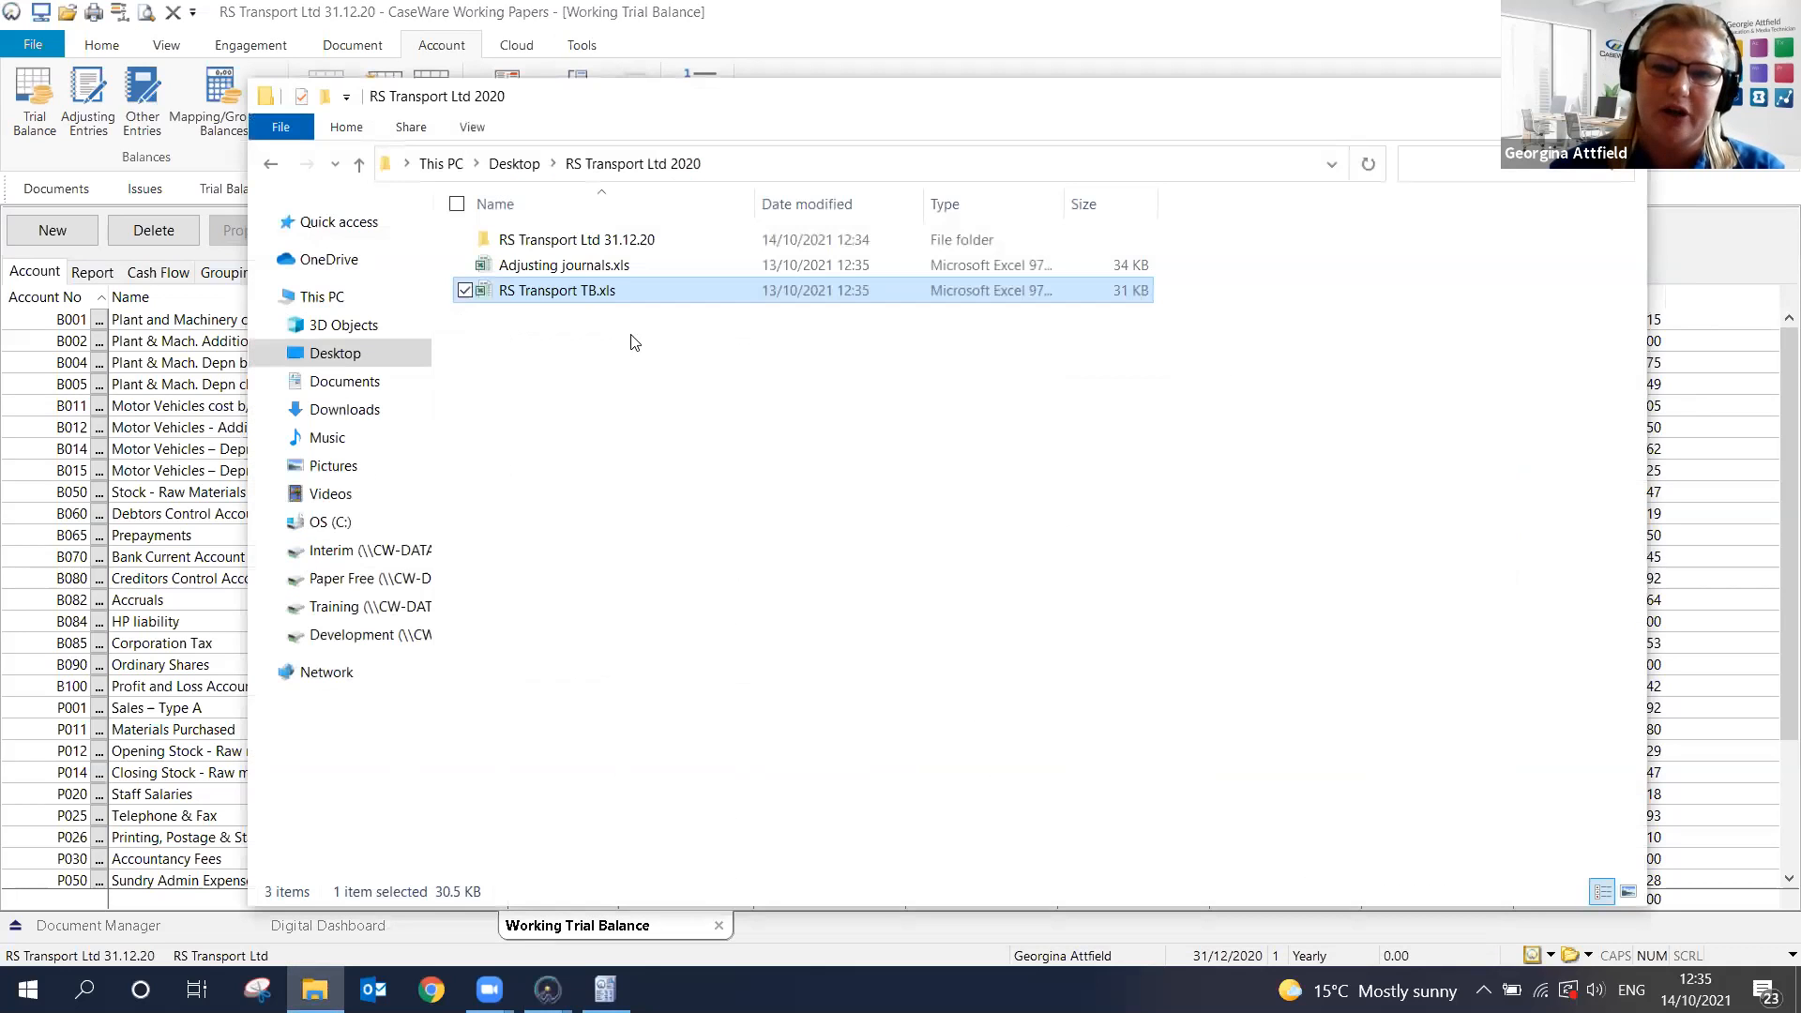
double_click(622, 269)
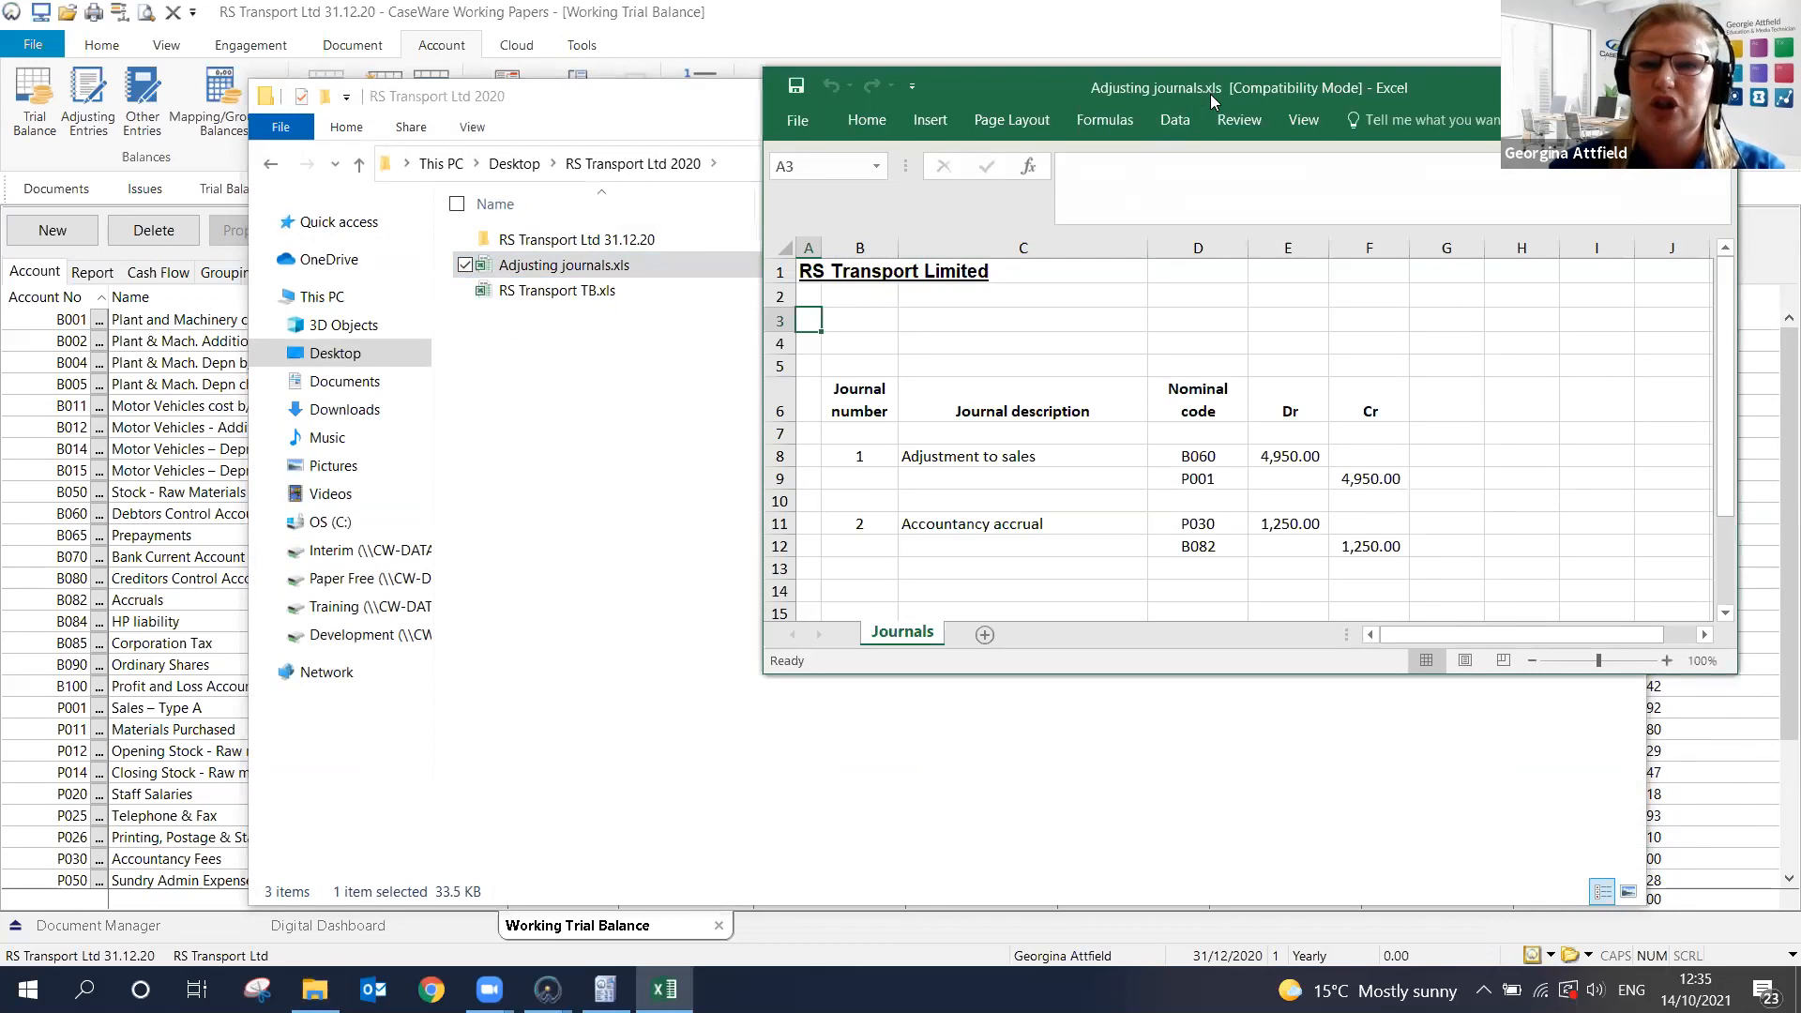
double_click(1201, 75)
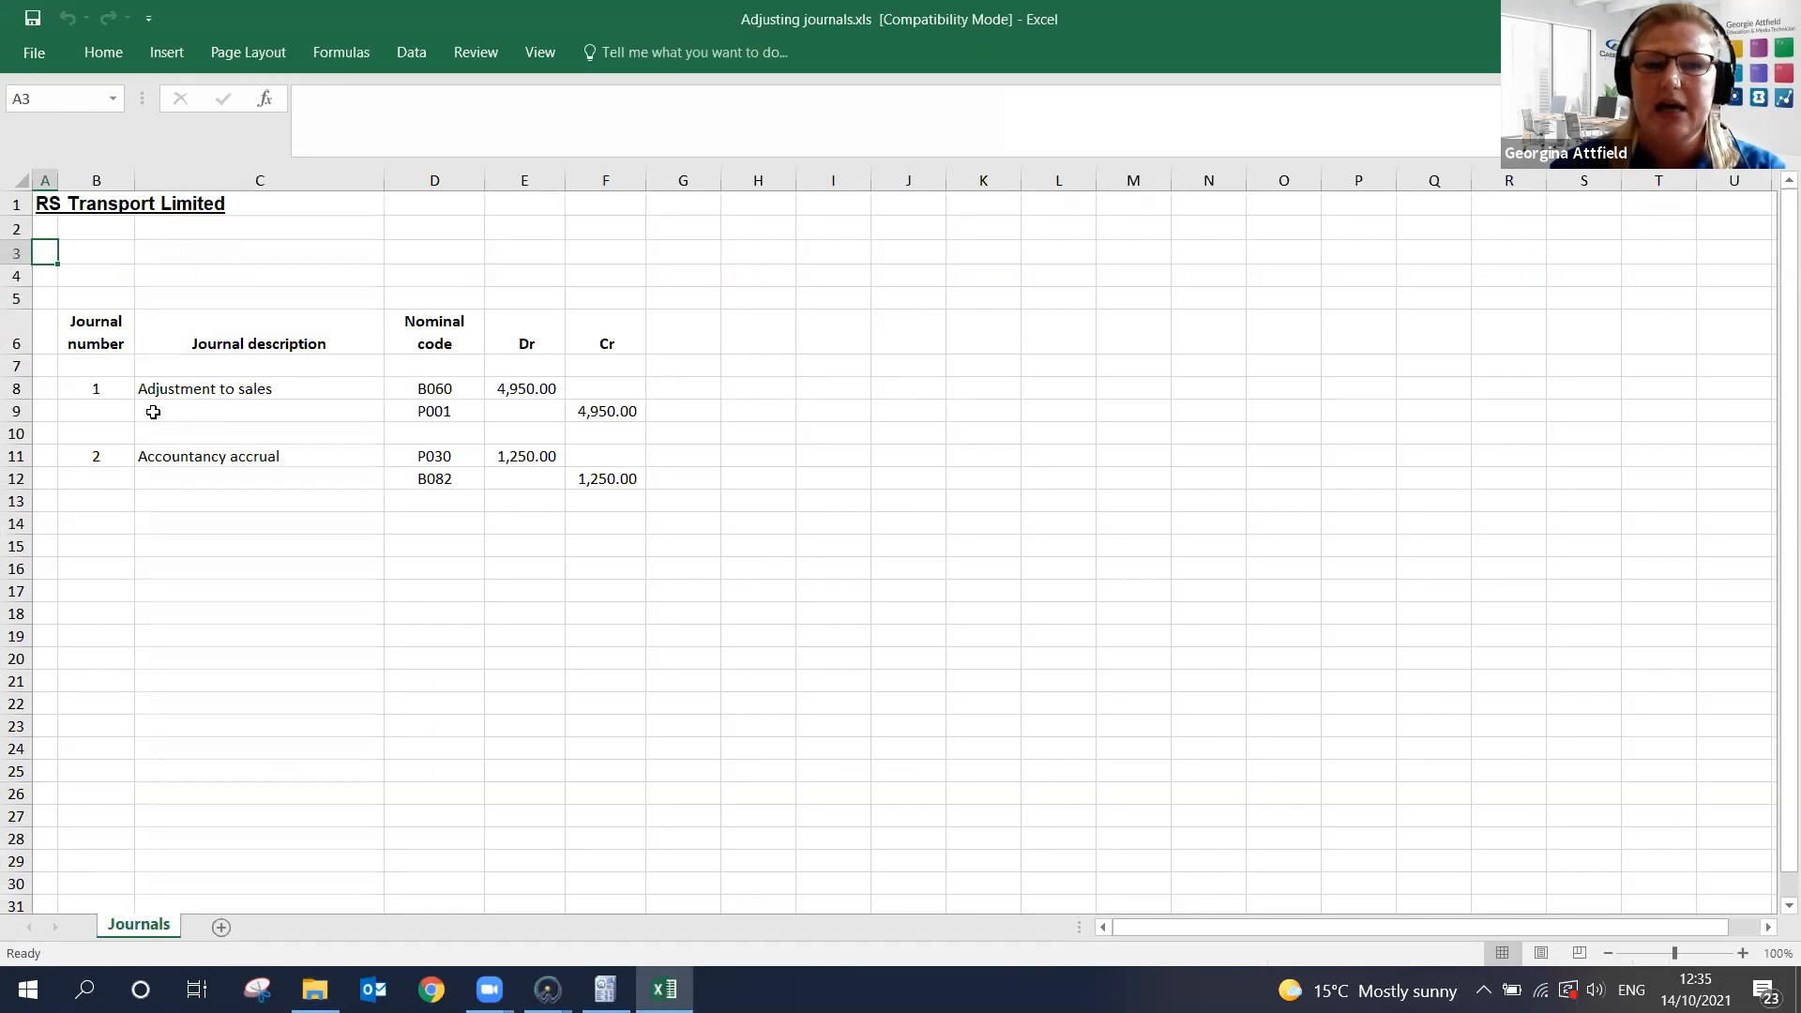
left_click(94, 328)
left_click(336, 338)
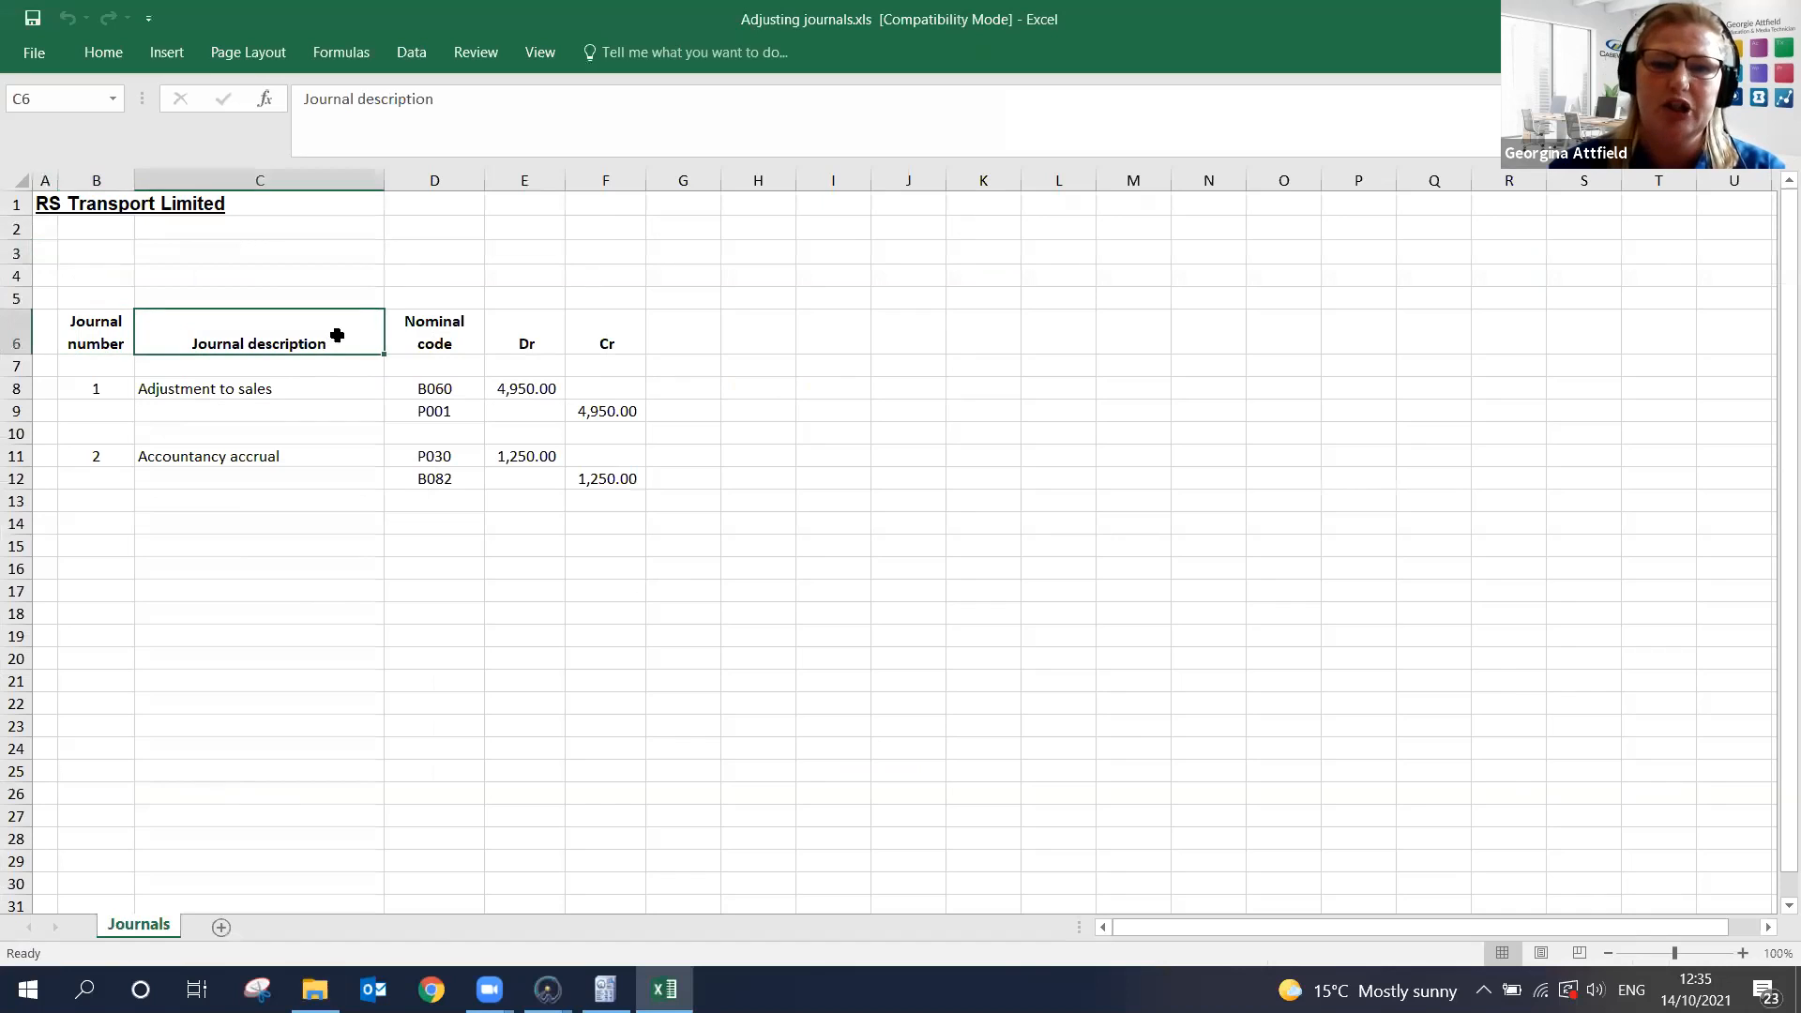
left_click(432, 342)
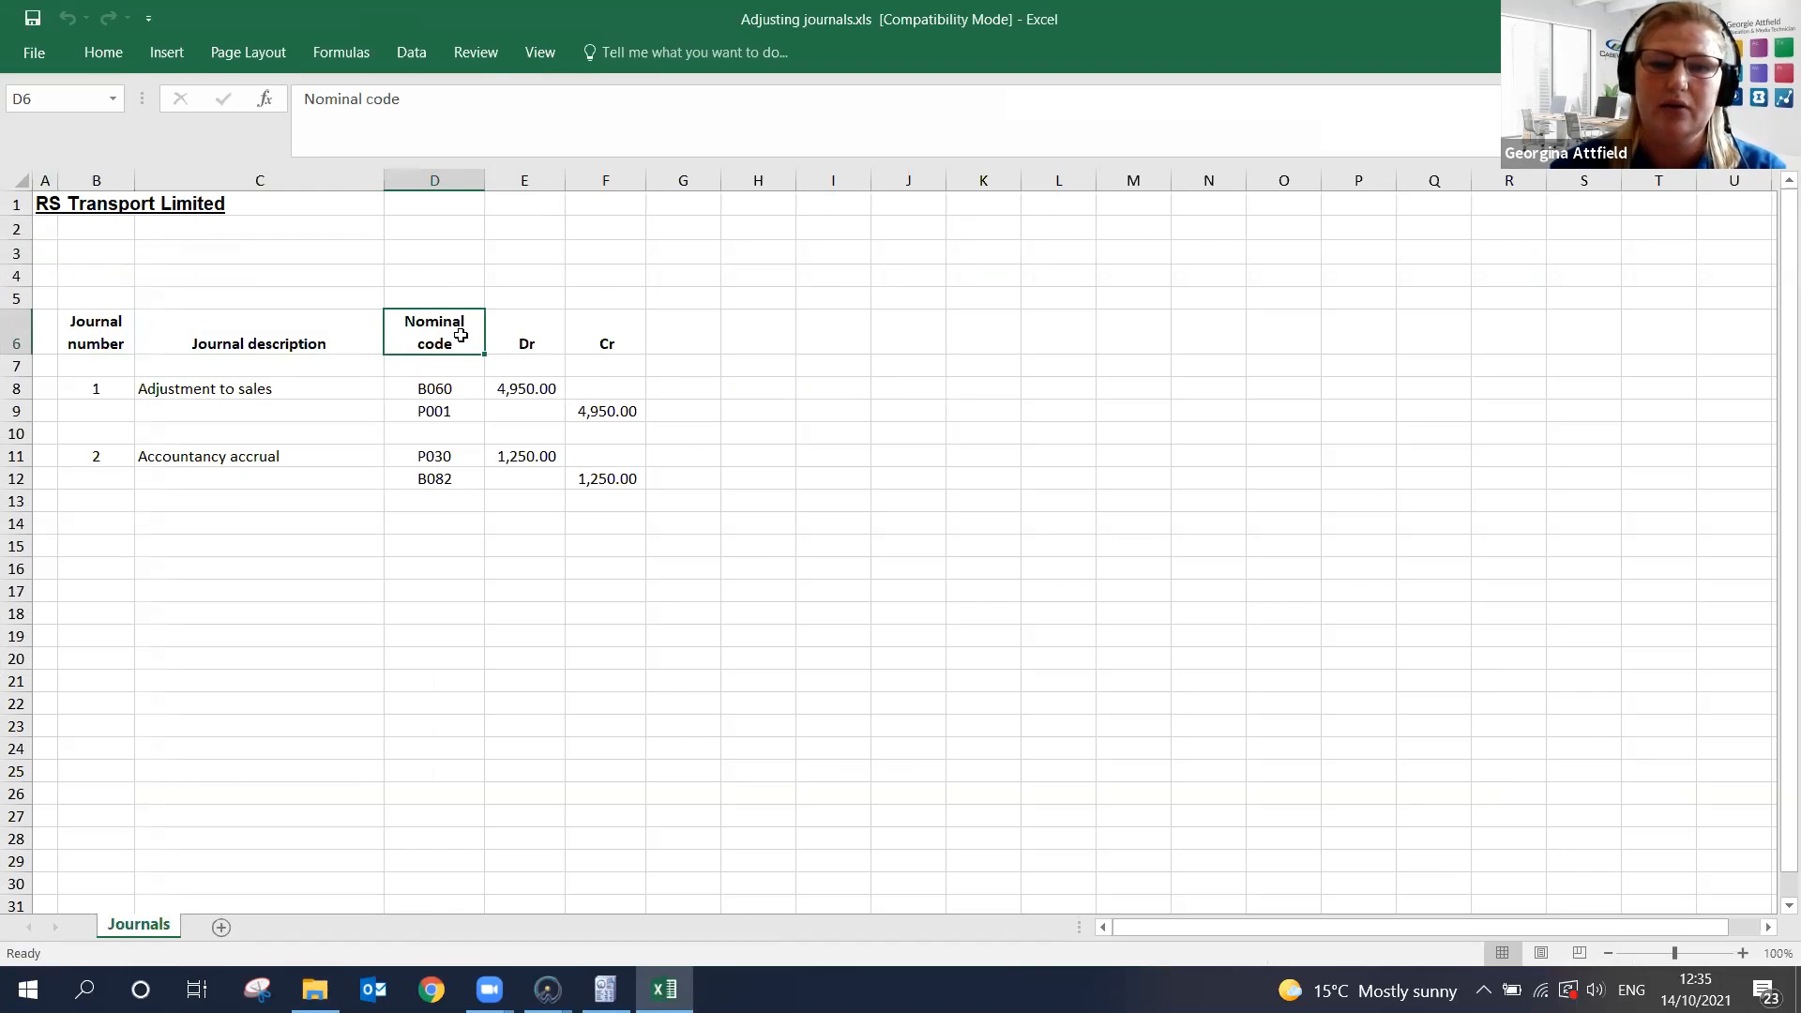
left_click(520, 342)
left_click(605, 340)
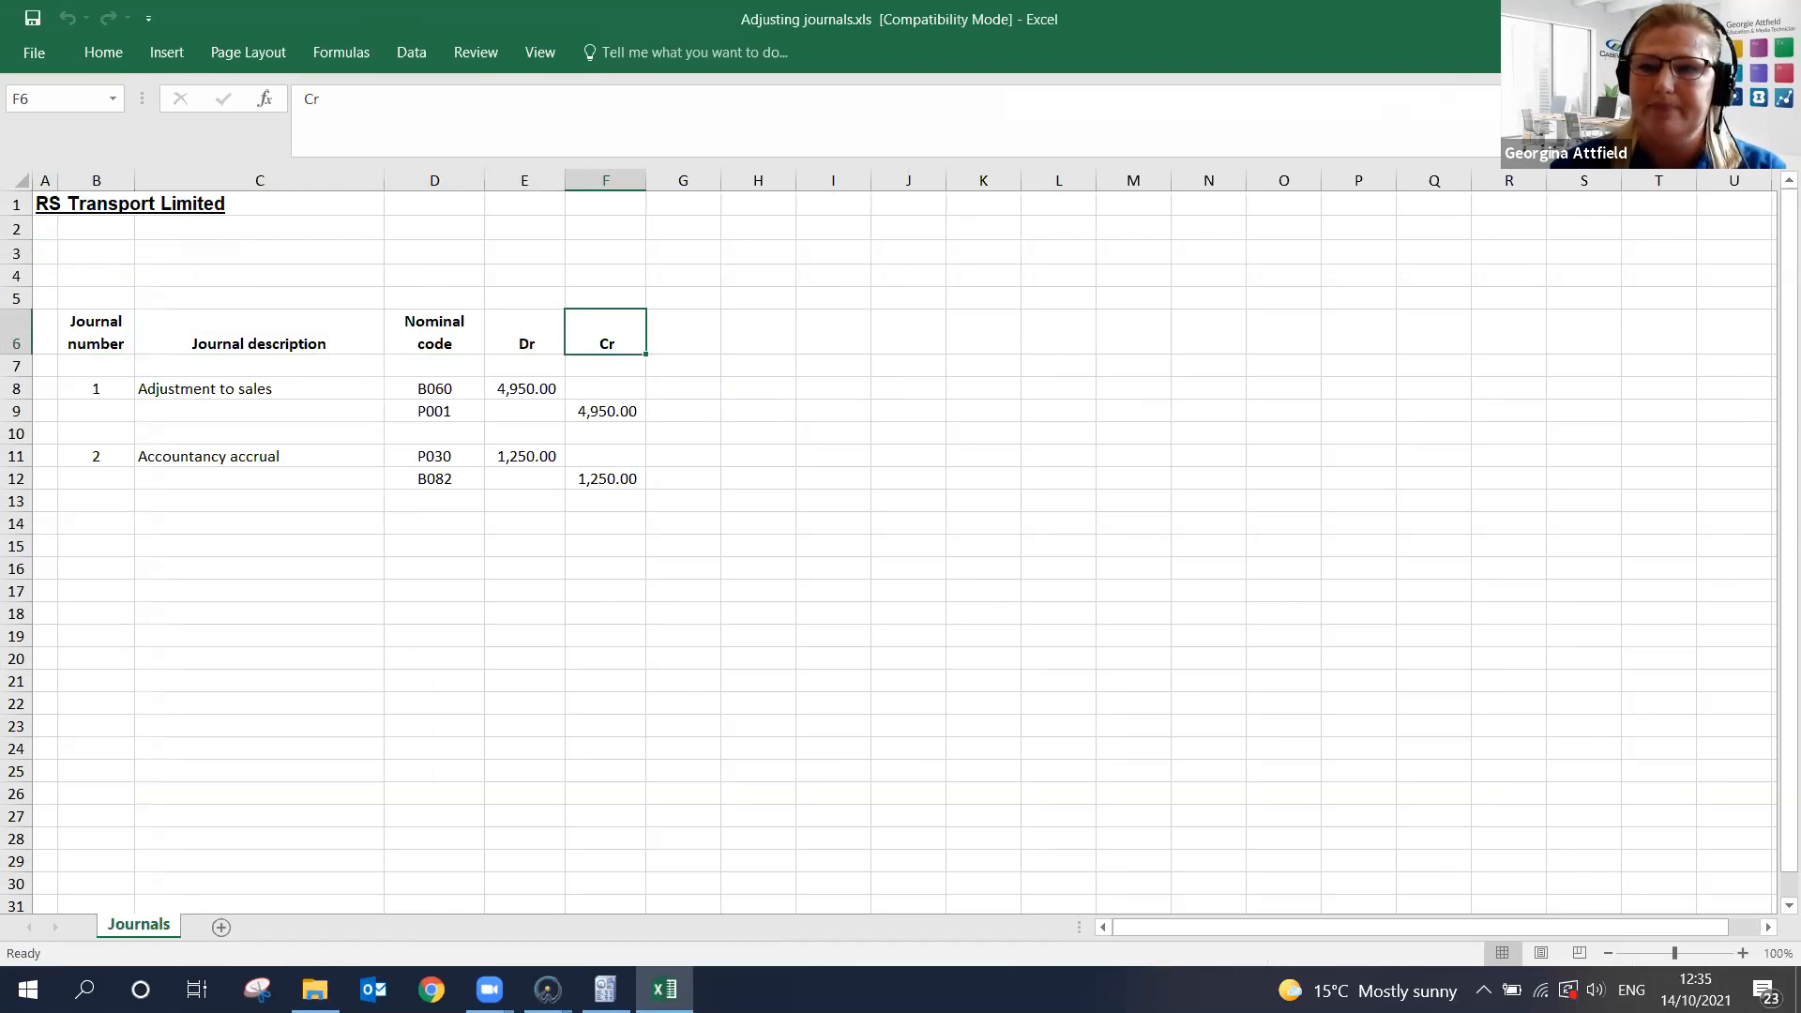
left_click(1775, 18)
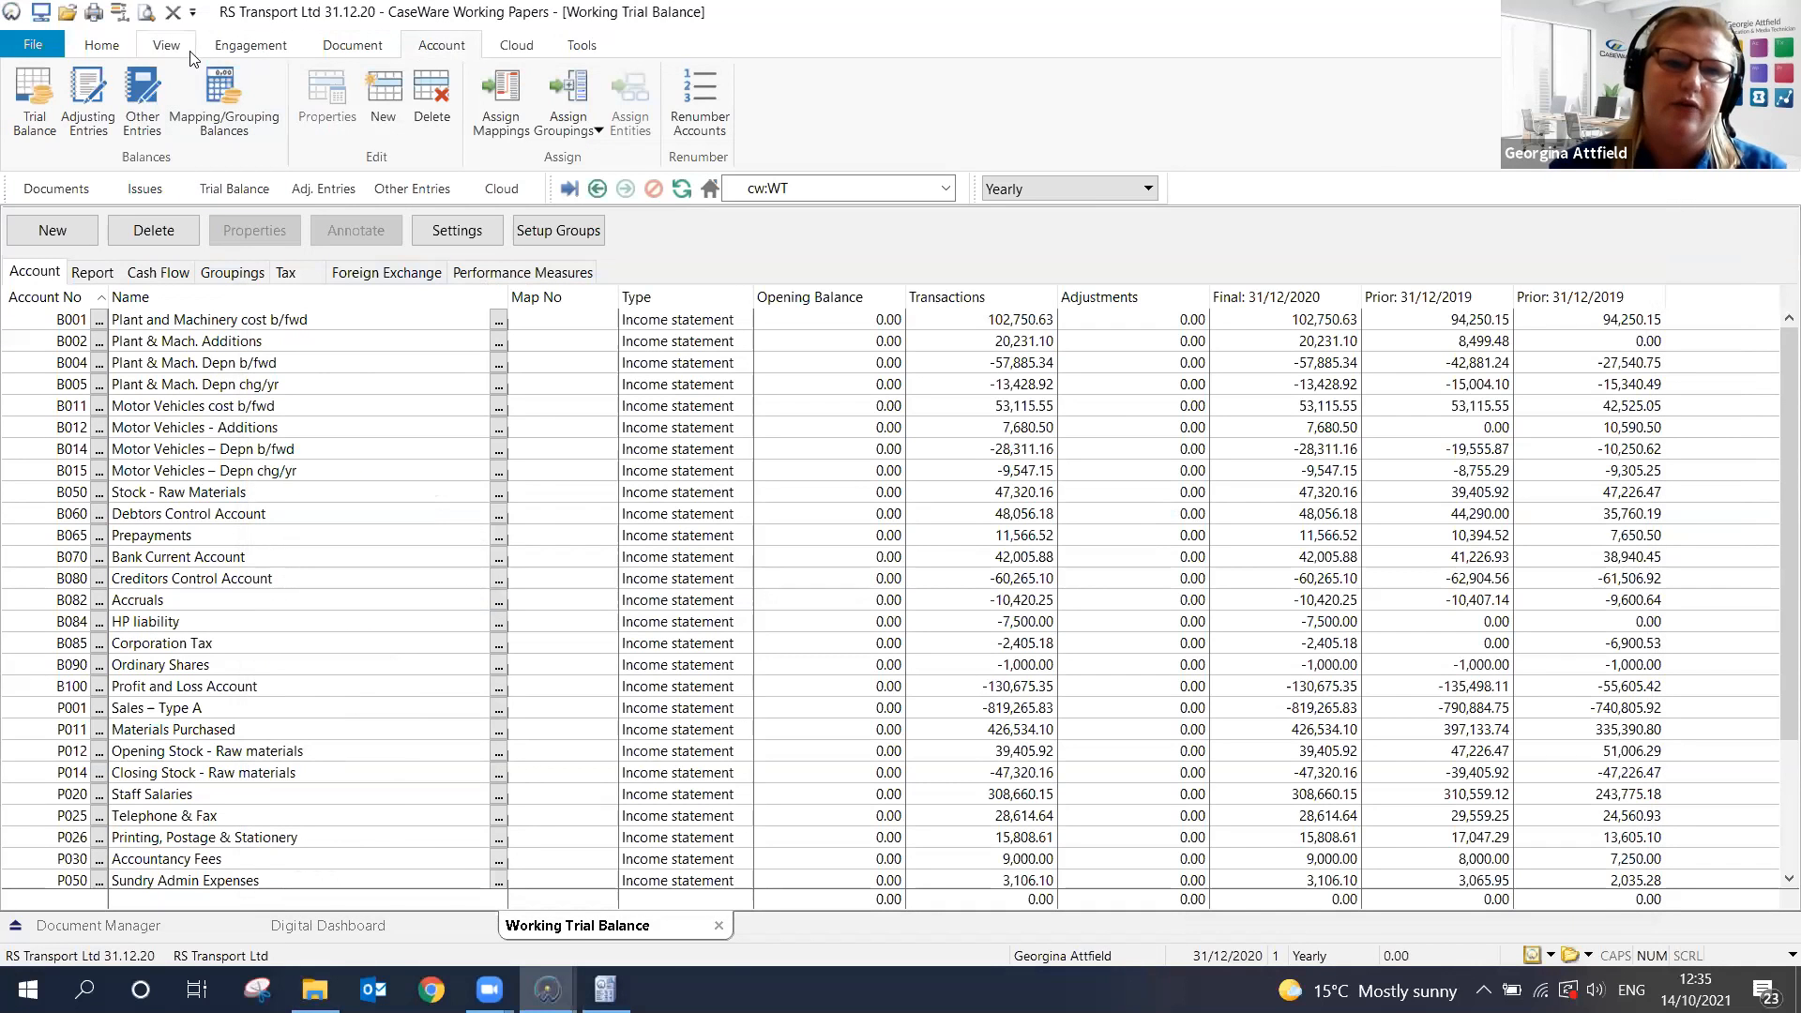
Start another Excel file import with Adjusting Journal Entries as the components to import
left_click(270, 48)
left_click(504, 132)
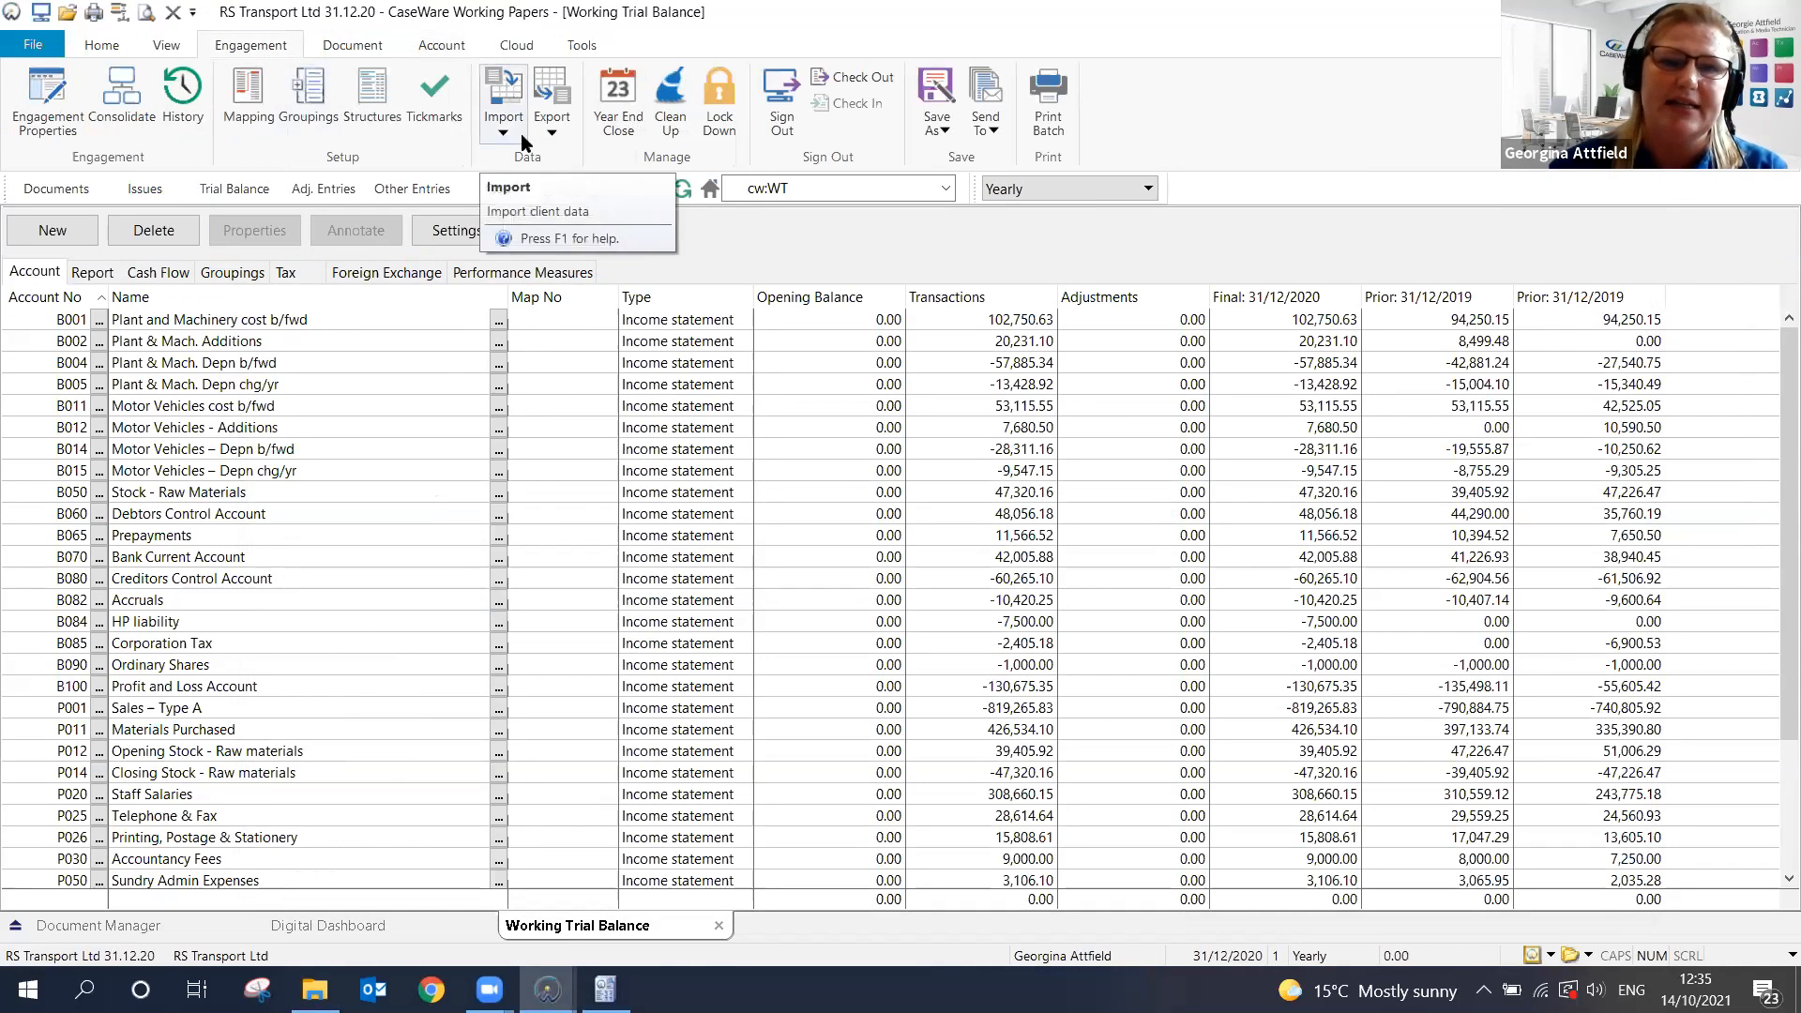
left_click(549, 293)
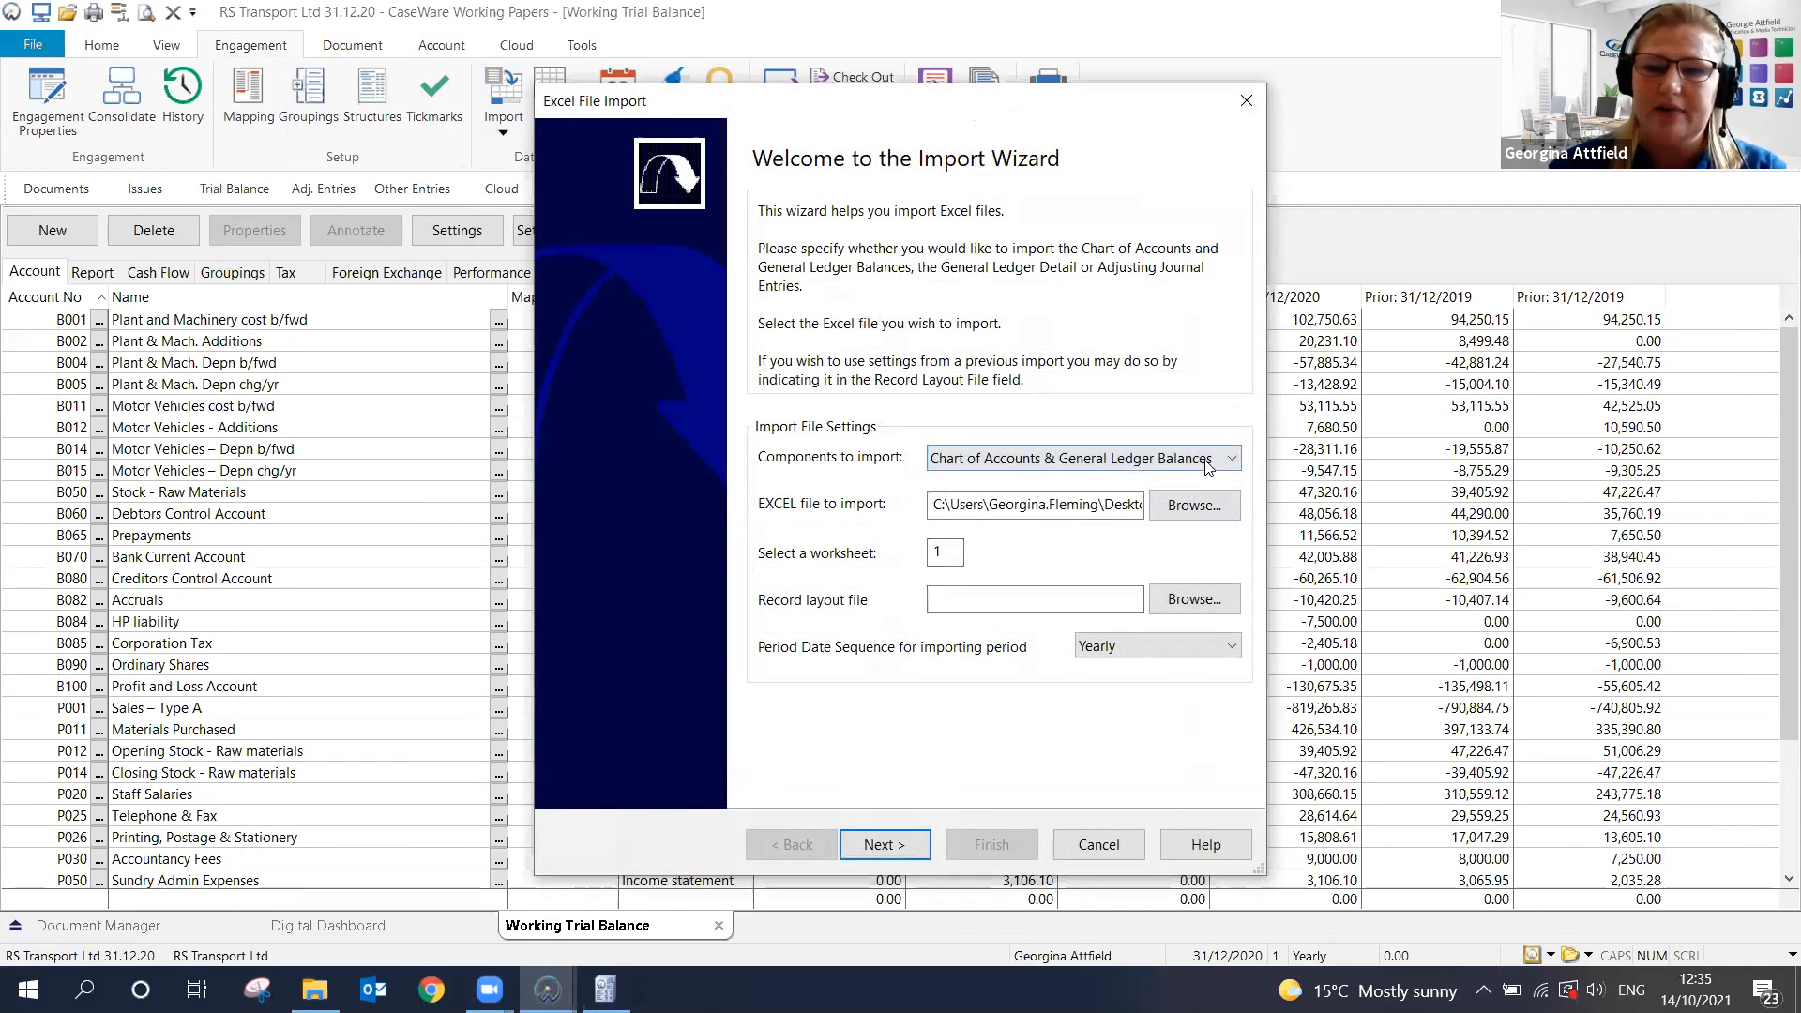
left_click(1205, 460)
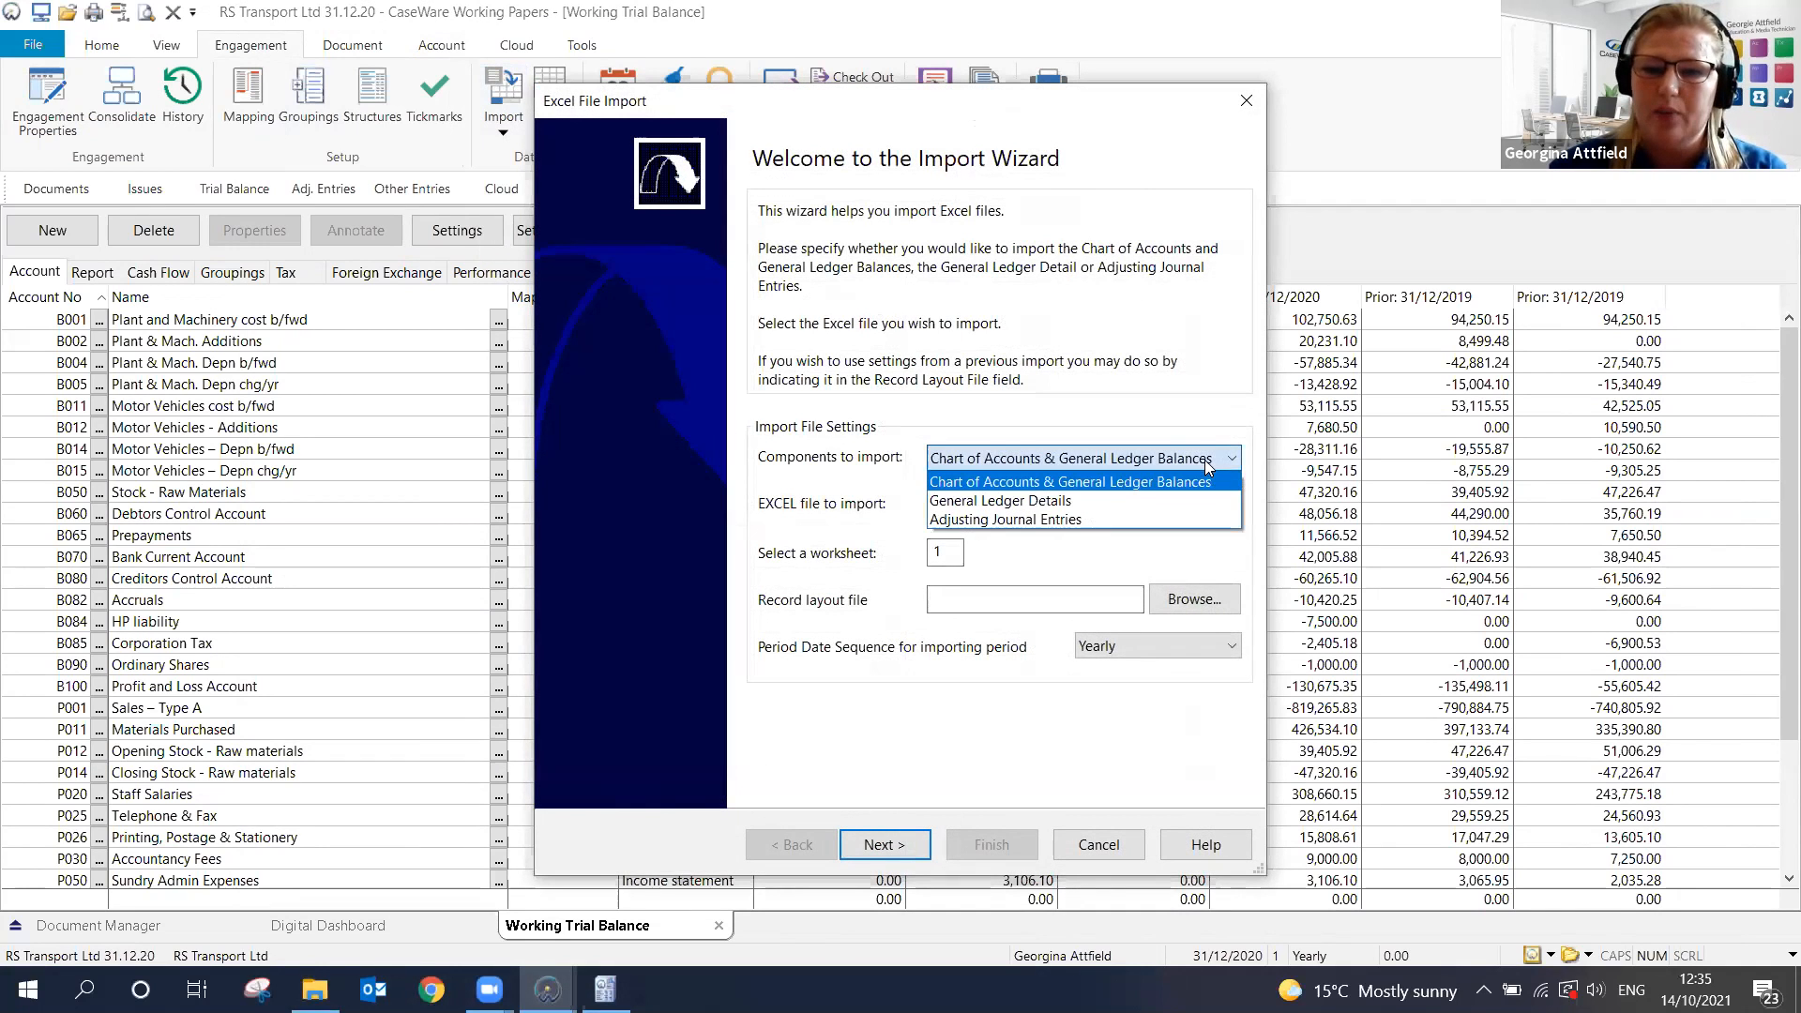
left_click(1063, 522)
Choose Adjusting journals.xls as the import file with worksheet 1, and continue to the data properties
left_click(1210, 516)
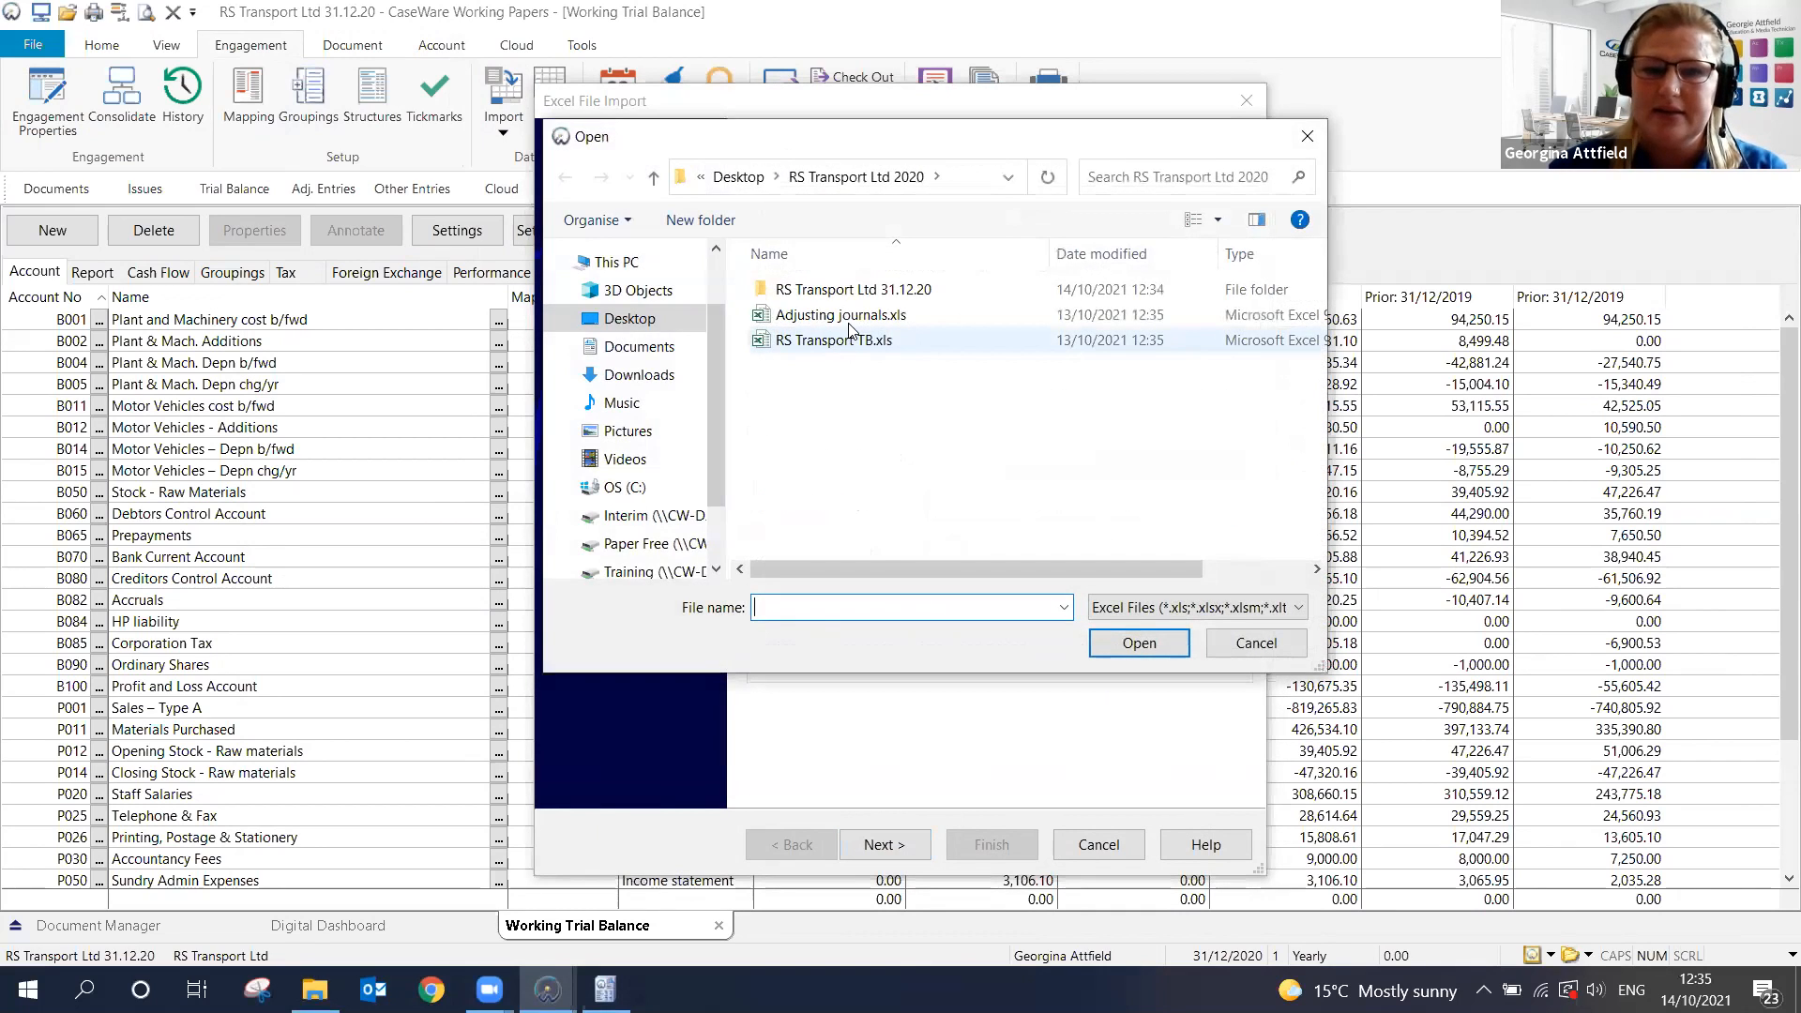
double_click(852, 321)
left_click(945, 551)
type("1")
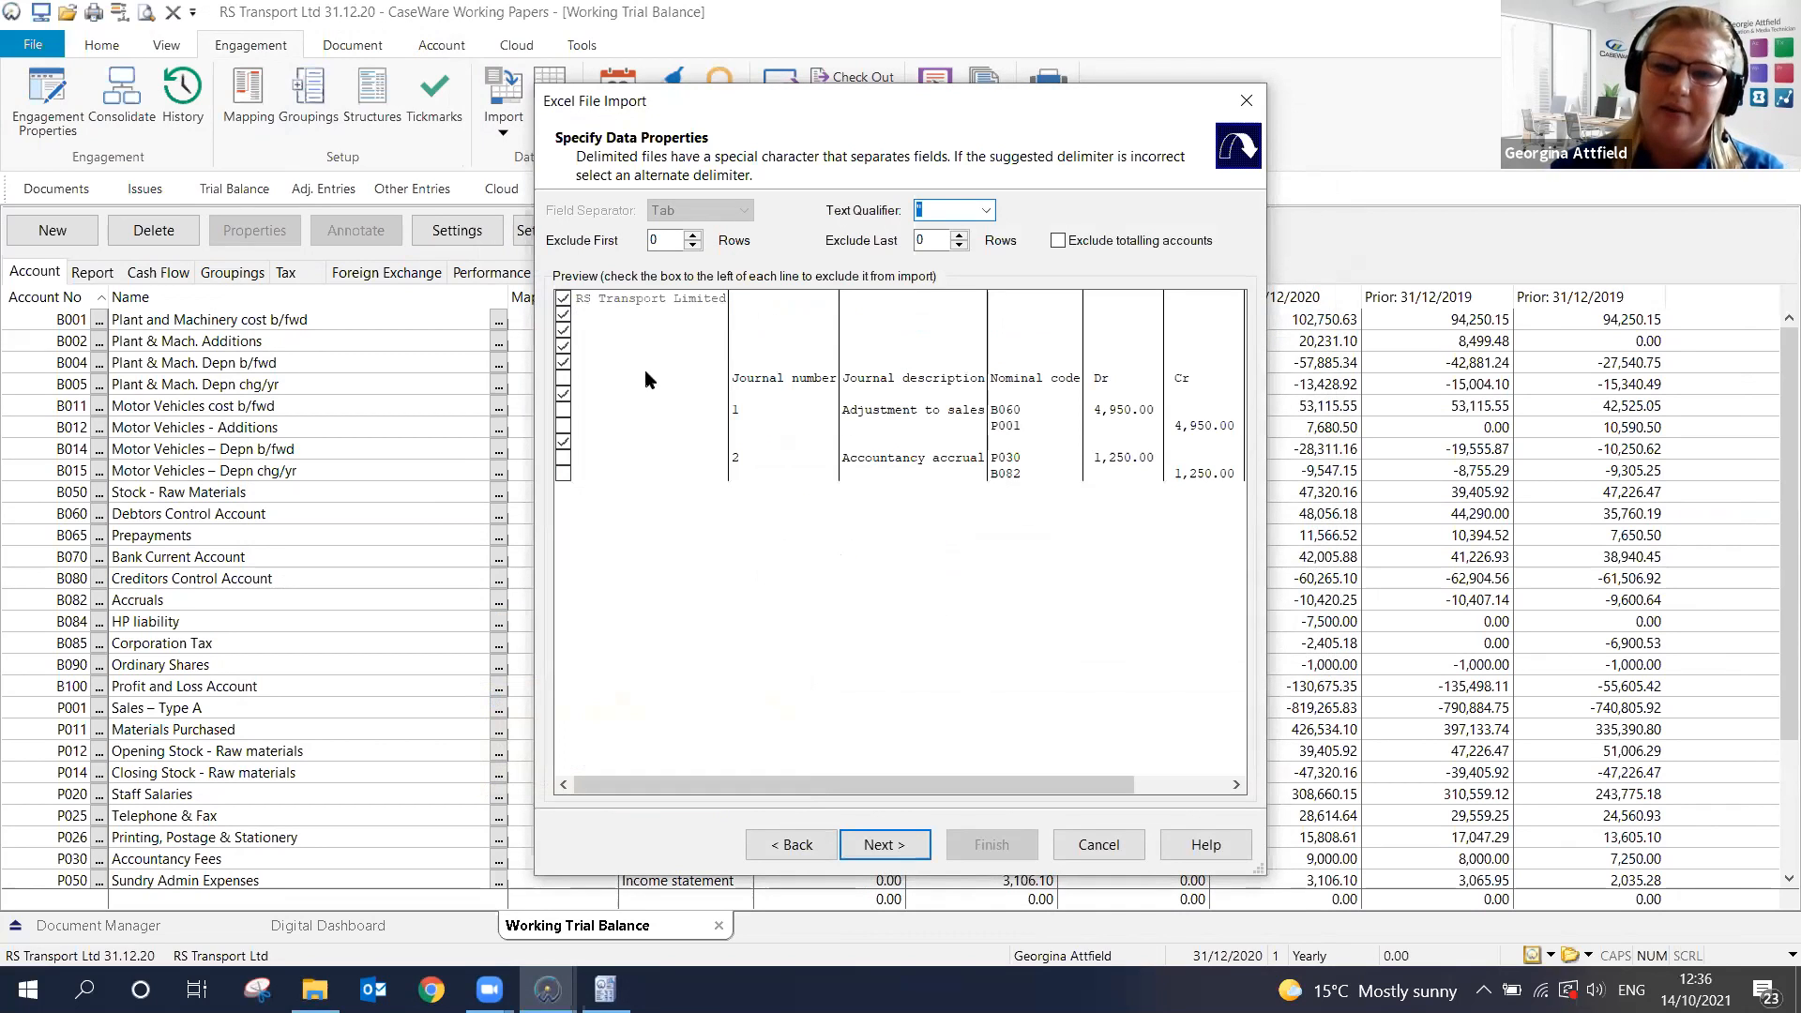
Exclude the column heading row from the import and keep the adjusting entry defaults Yearly, 31/12/2020, Normal adjusting and Financial accounts
left_click(563, 378)
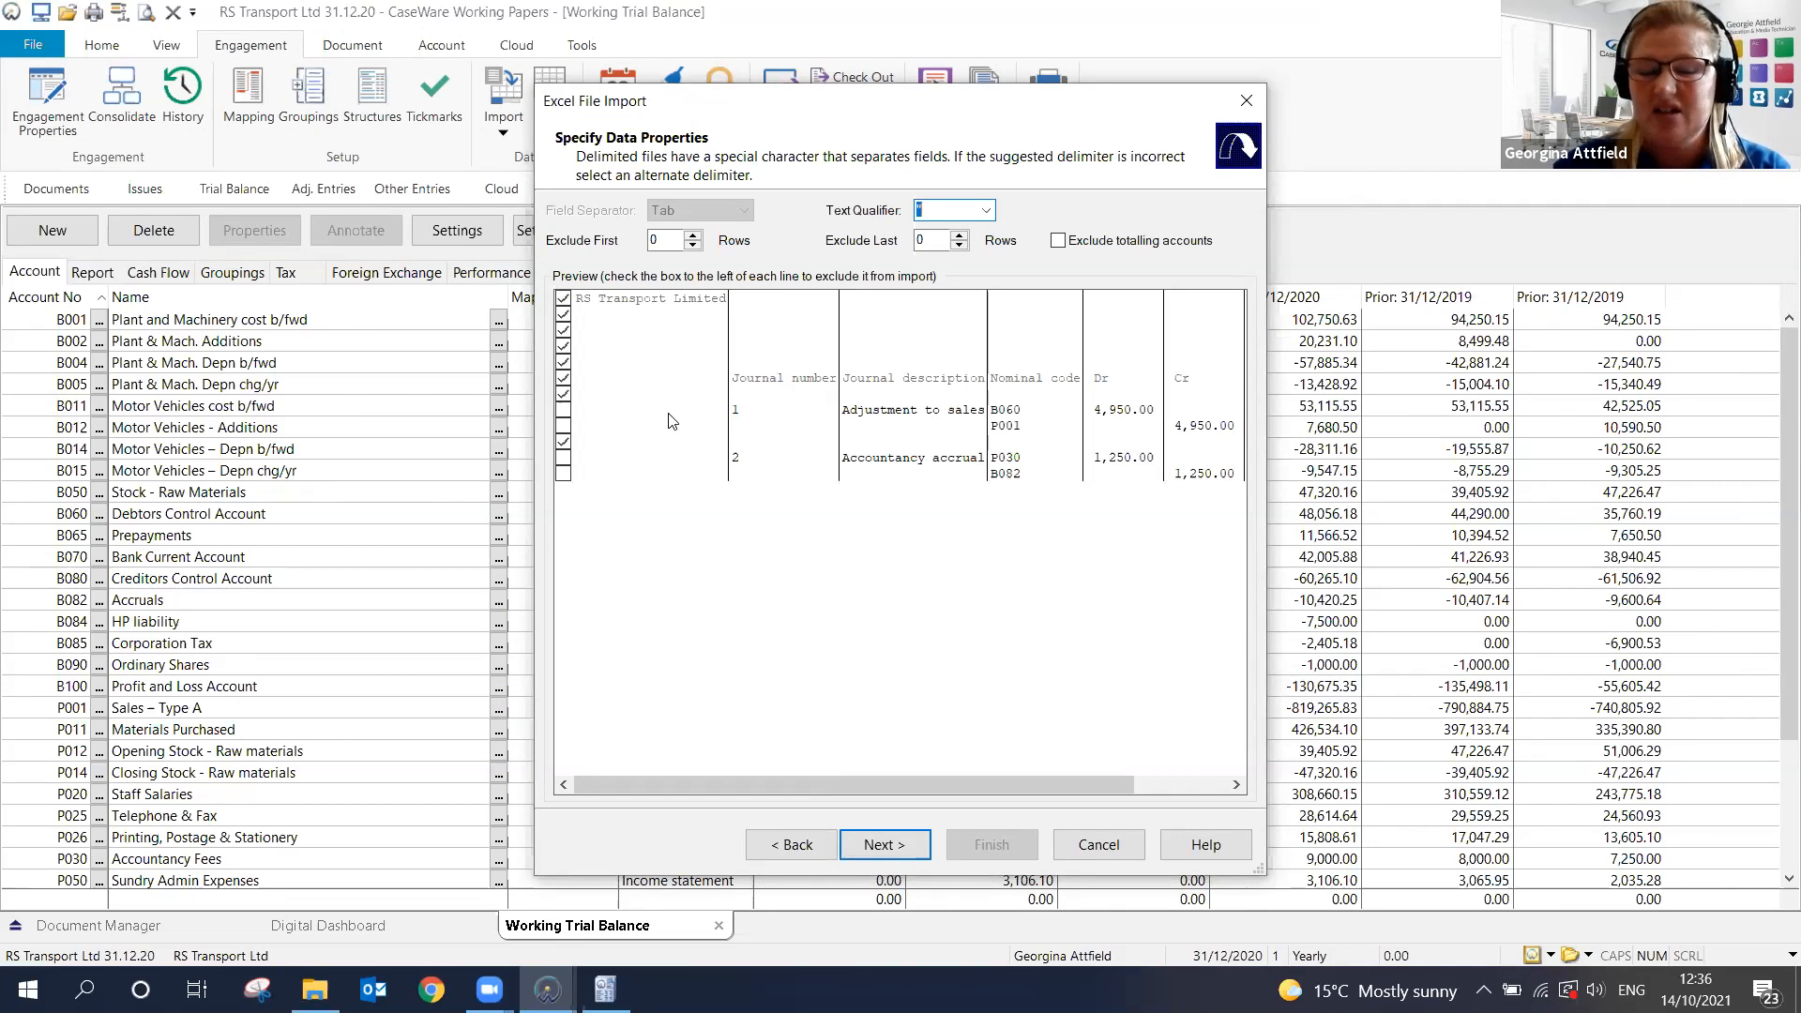
left_click(881, 845)
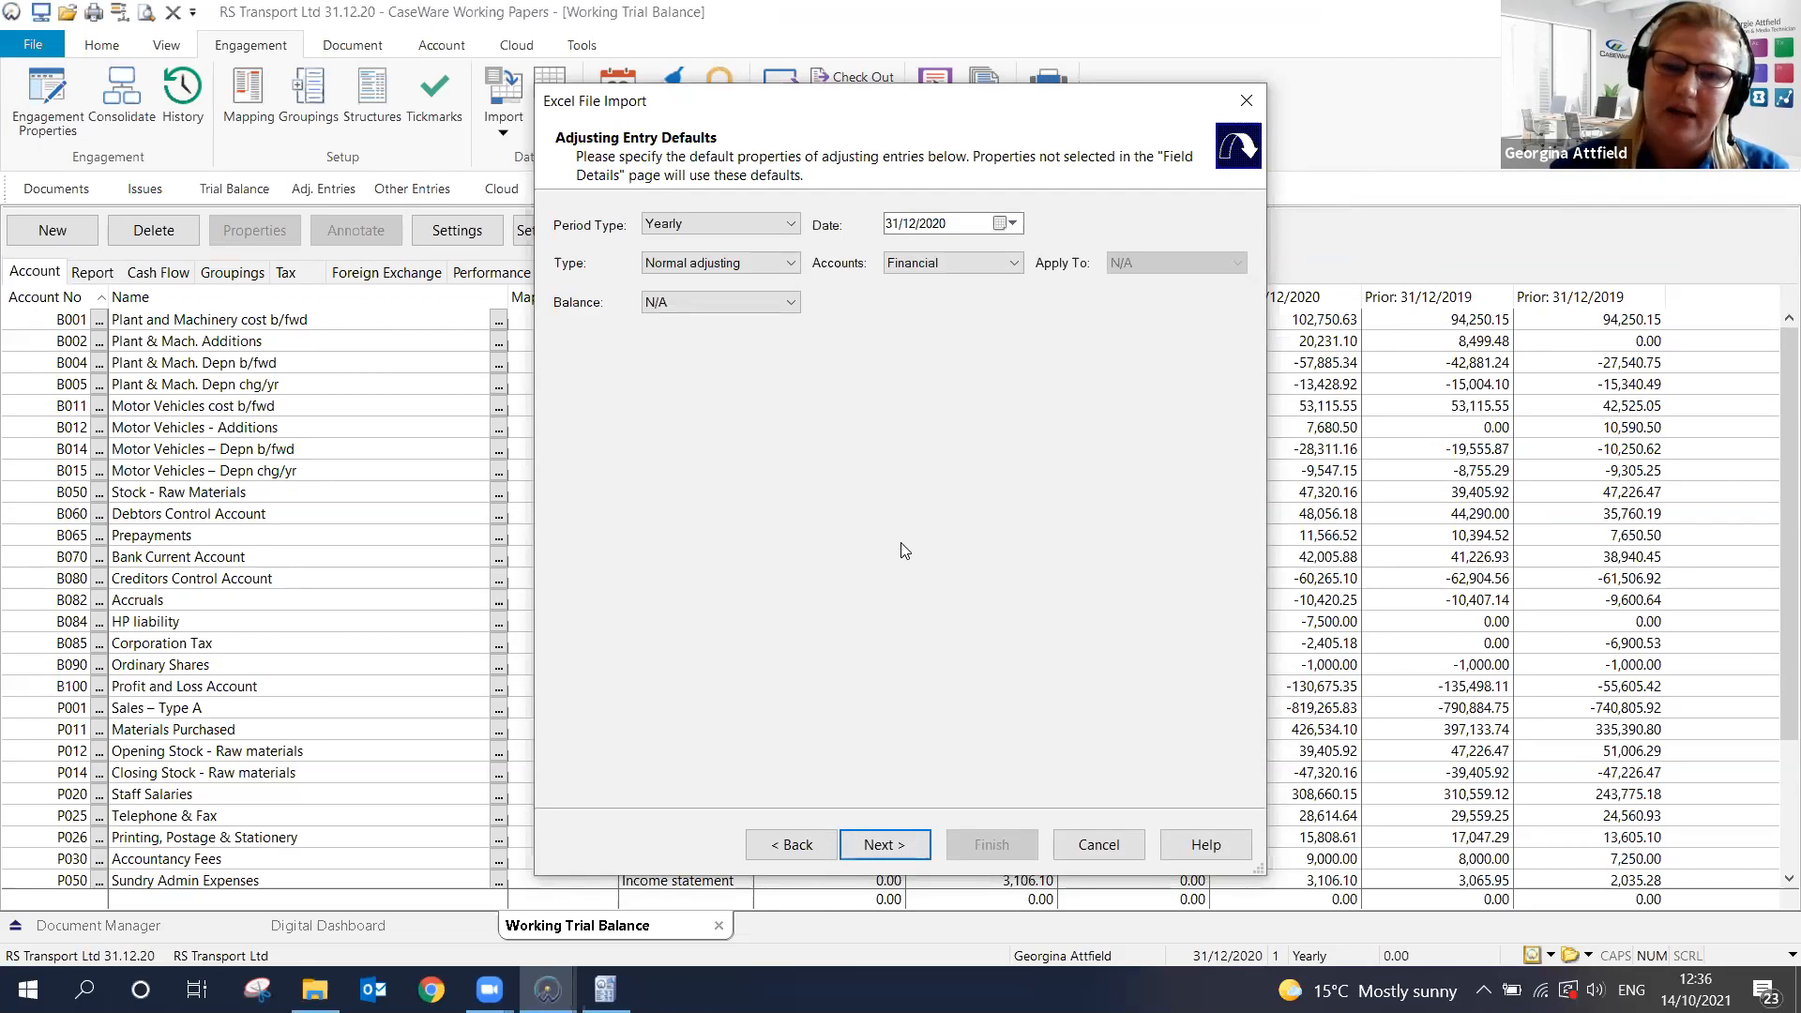
left_click(733, 224)
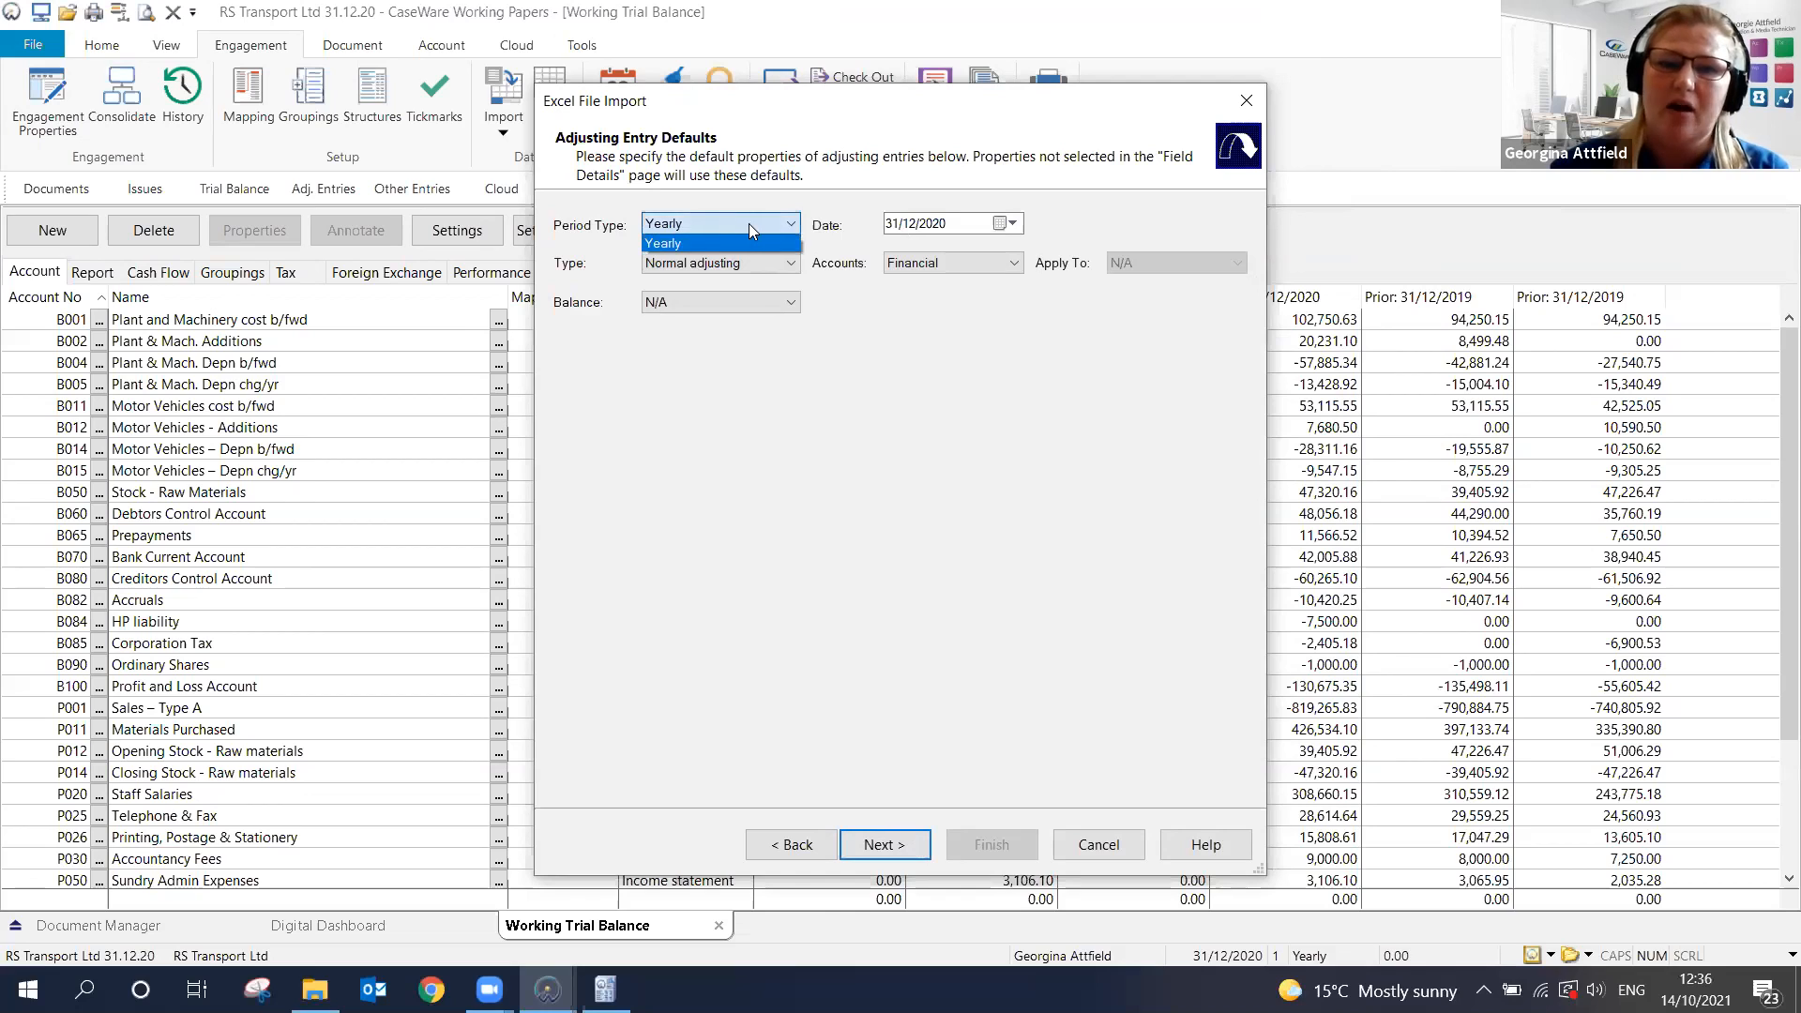
left_click(754, 223)
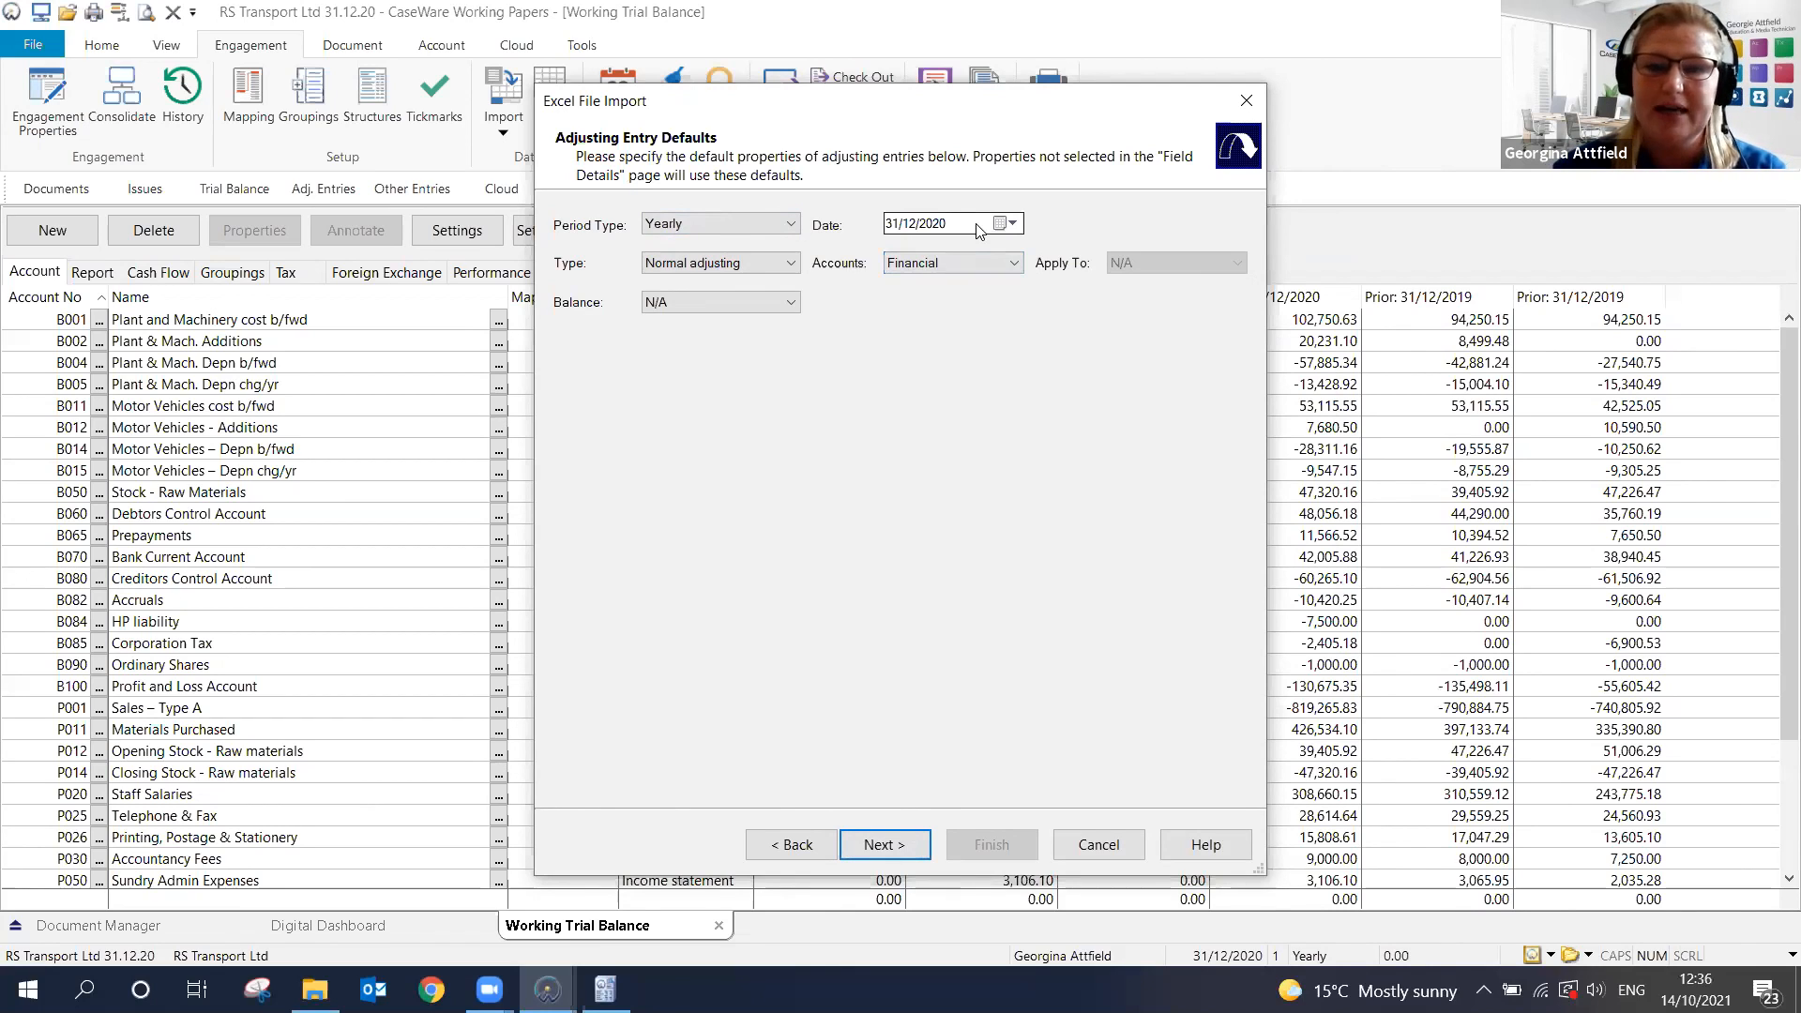
left_click(1004, 223)
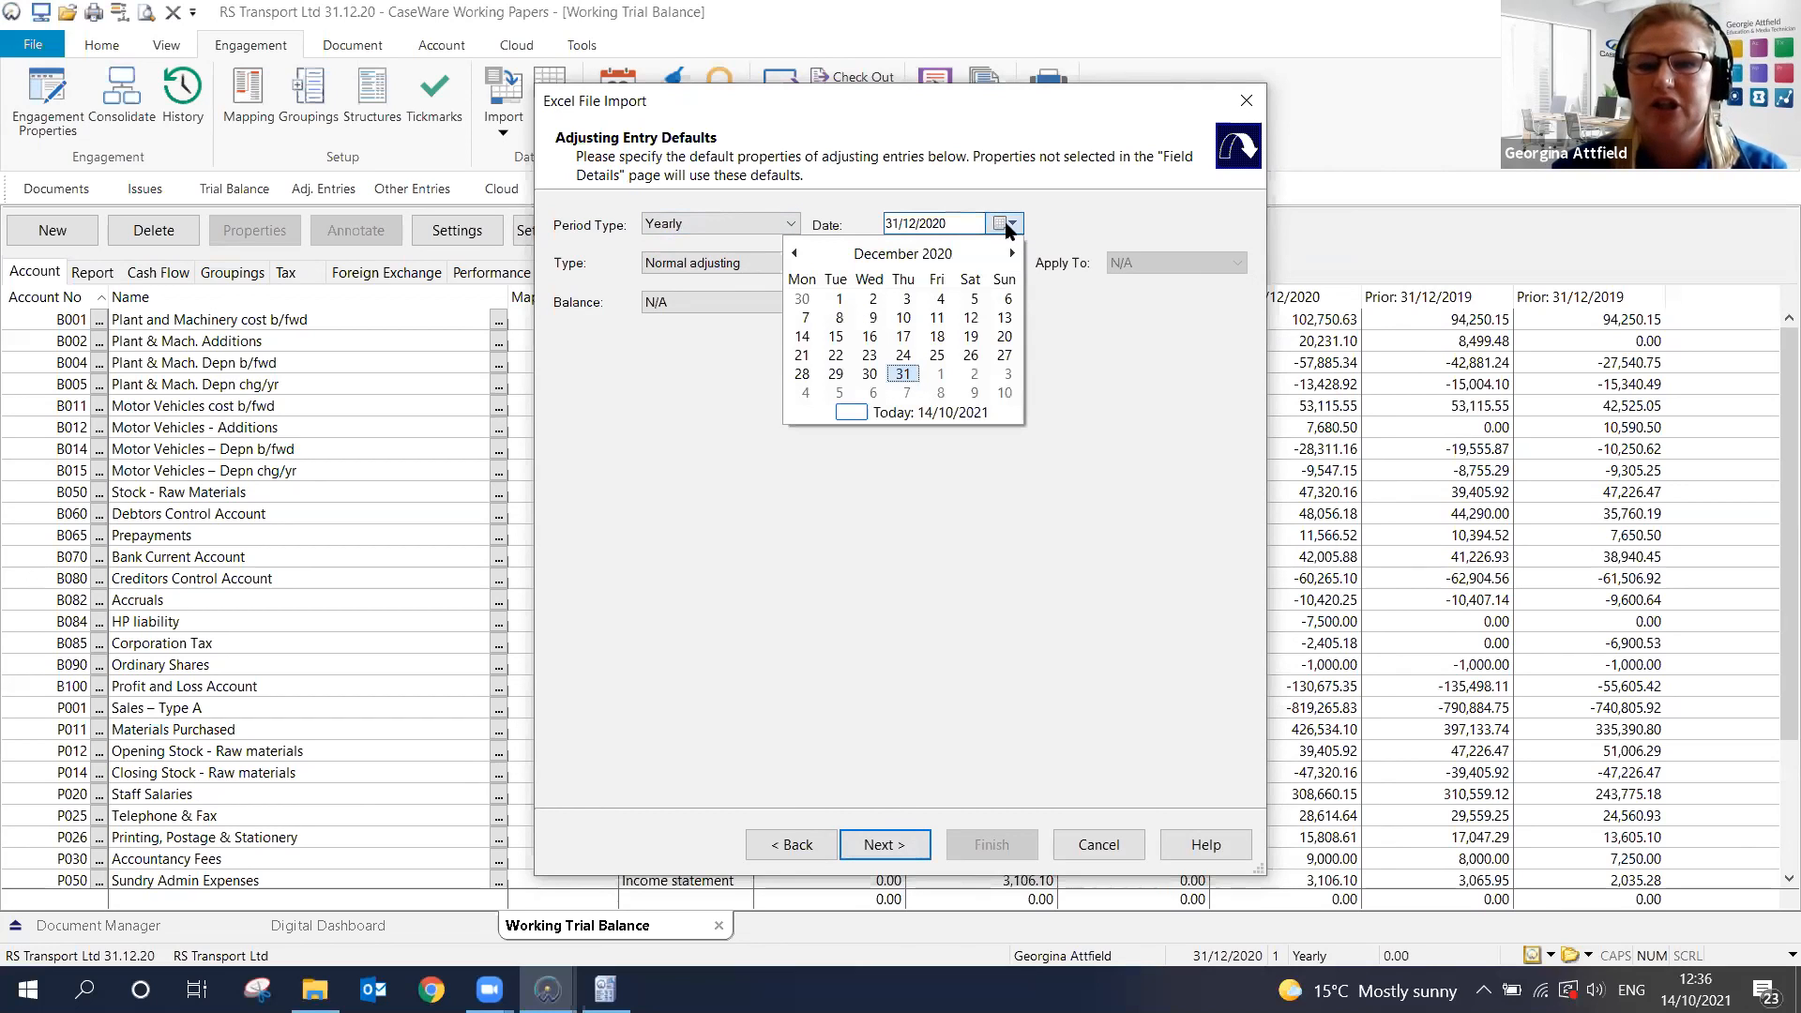
left_click(1005, 223)
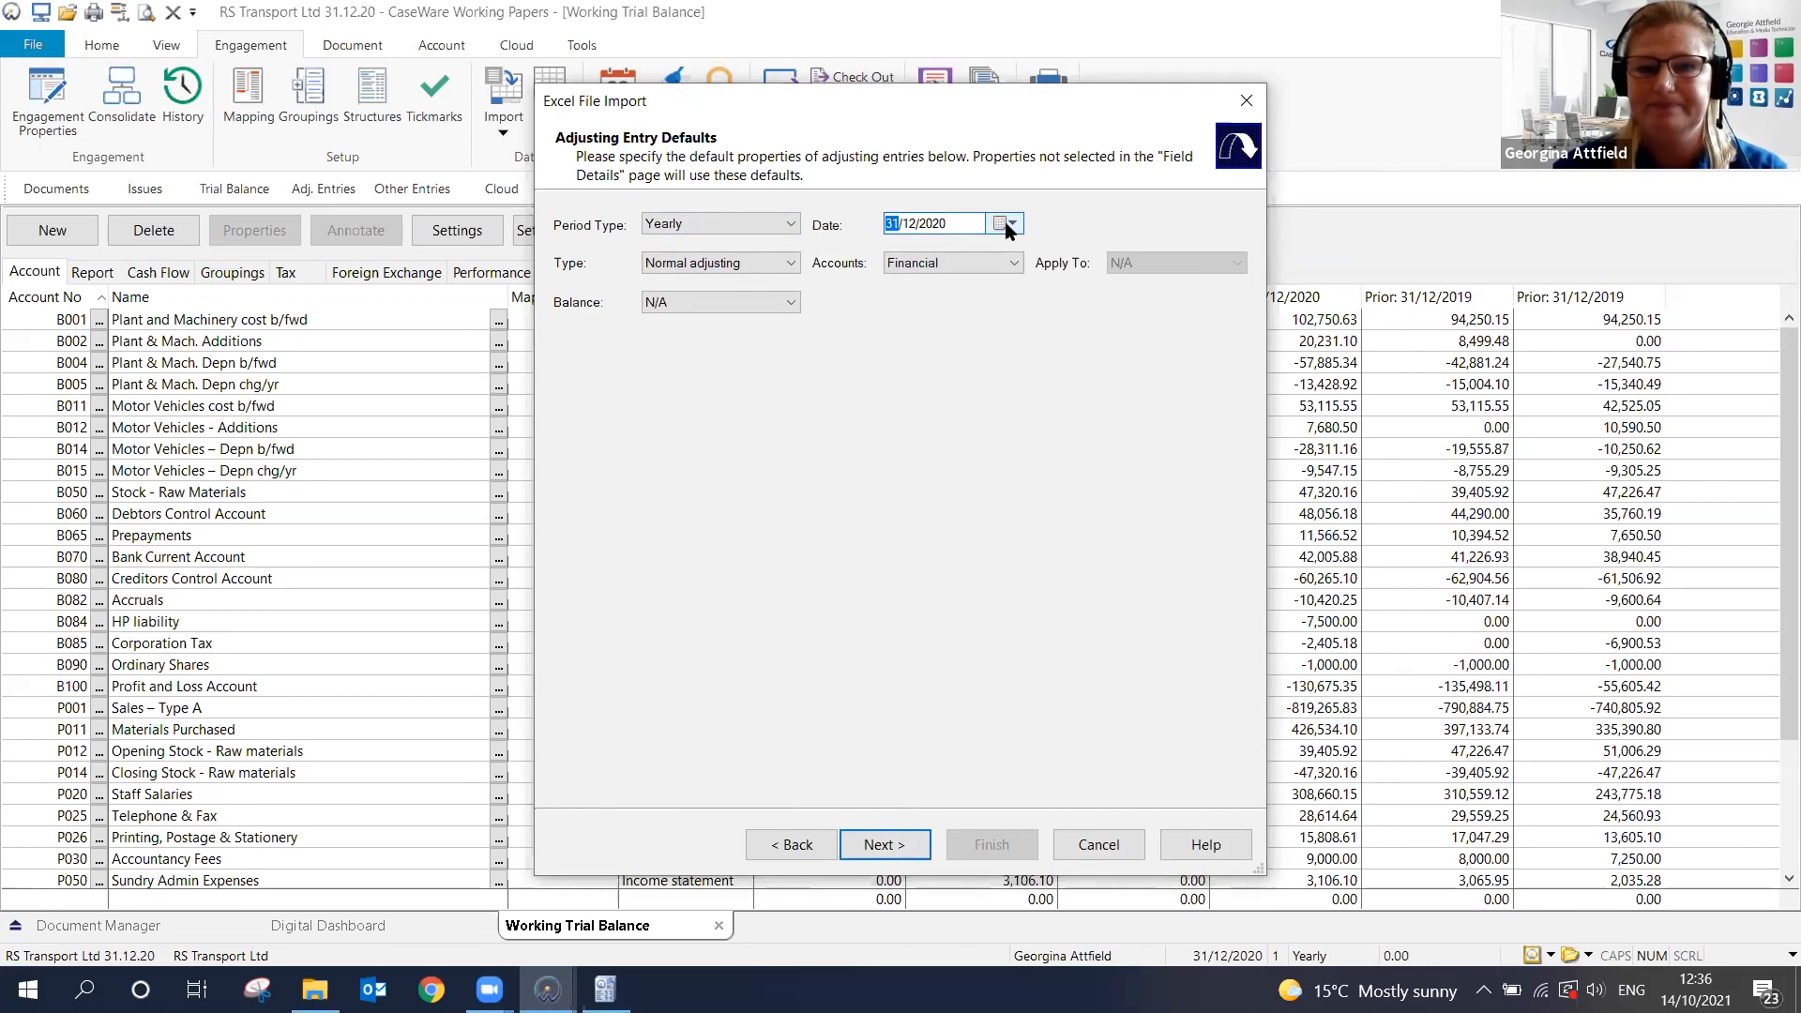
left_click(770, 267)
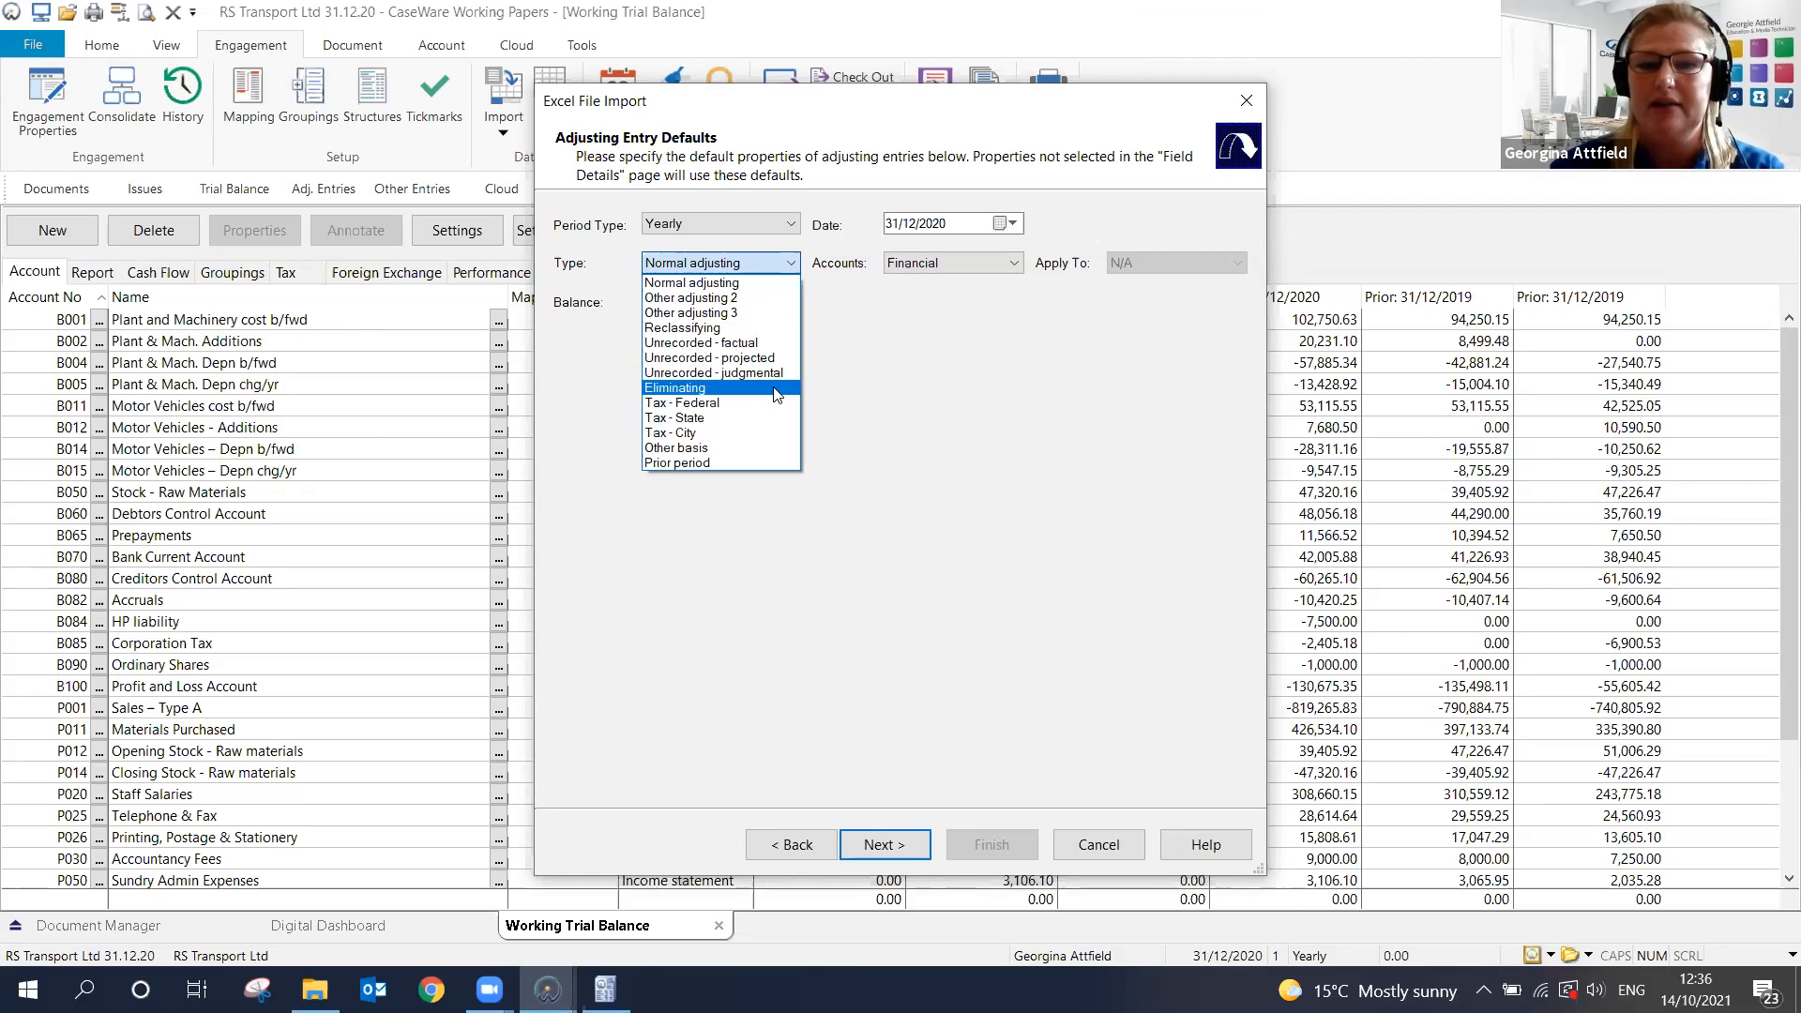
left_click(996, 392)
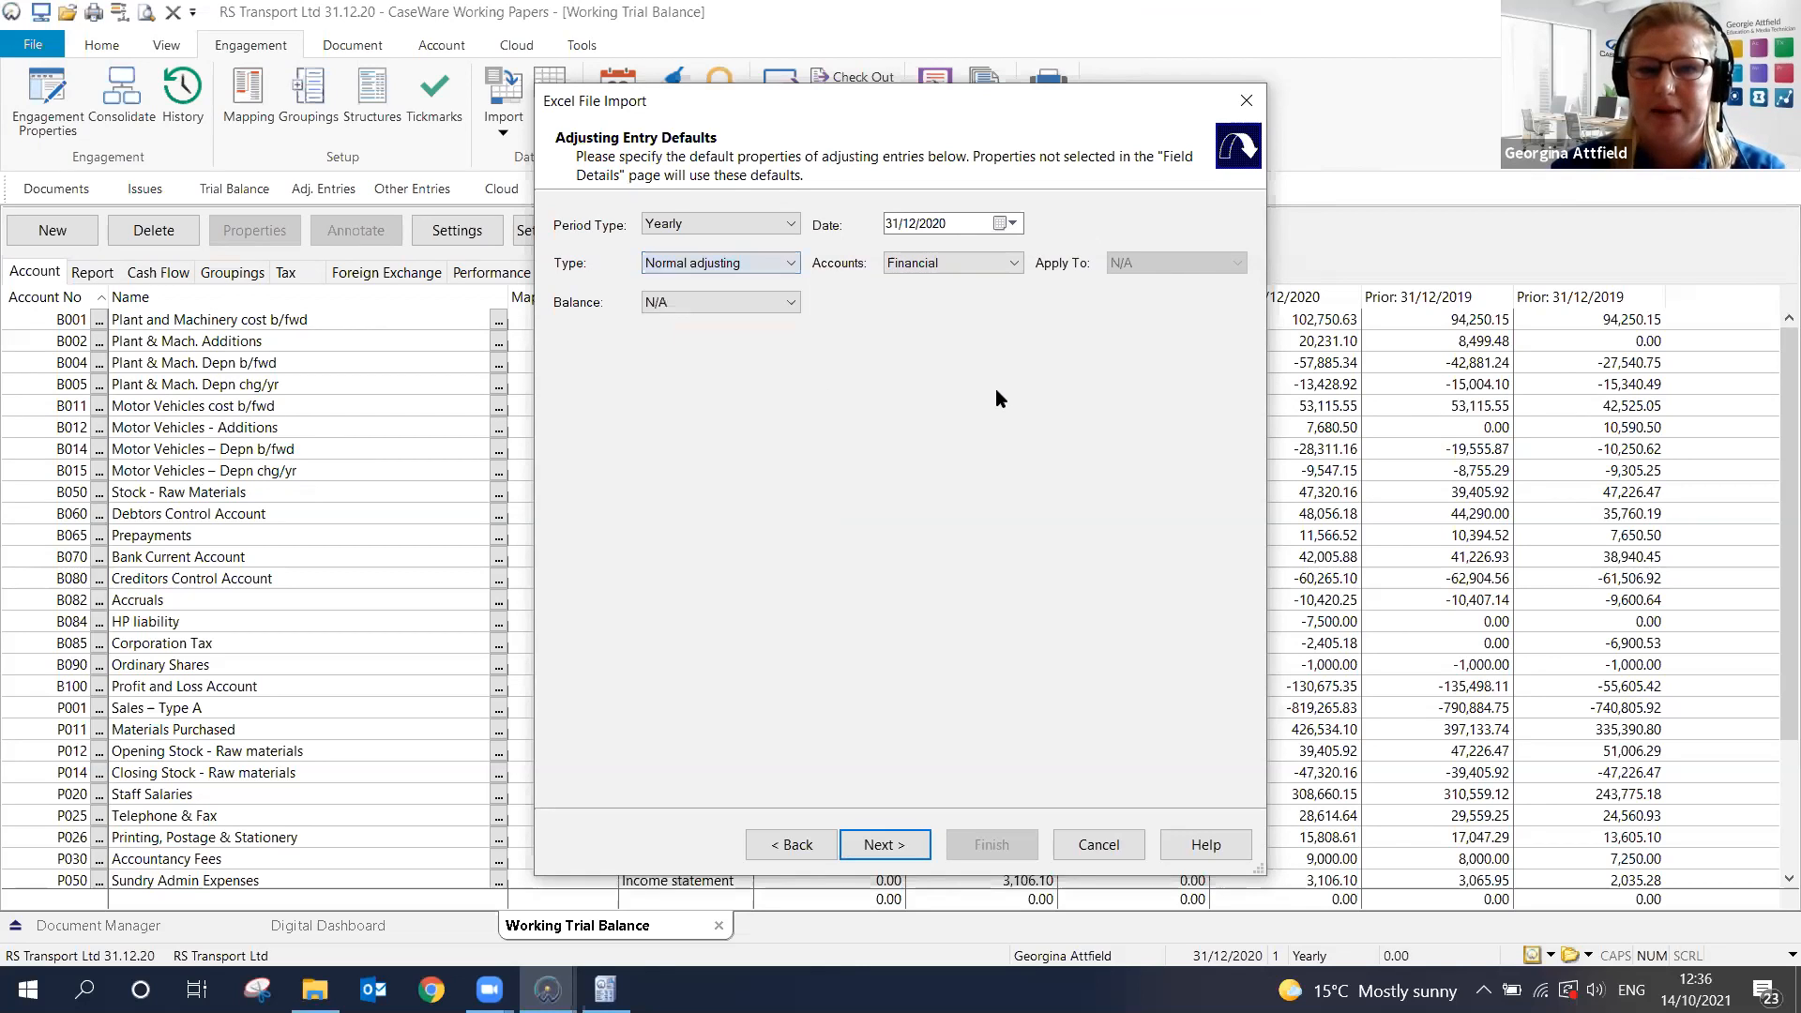
left_click(1000, 266)
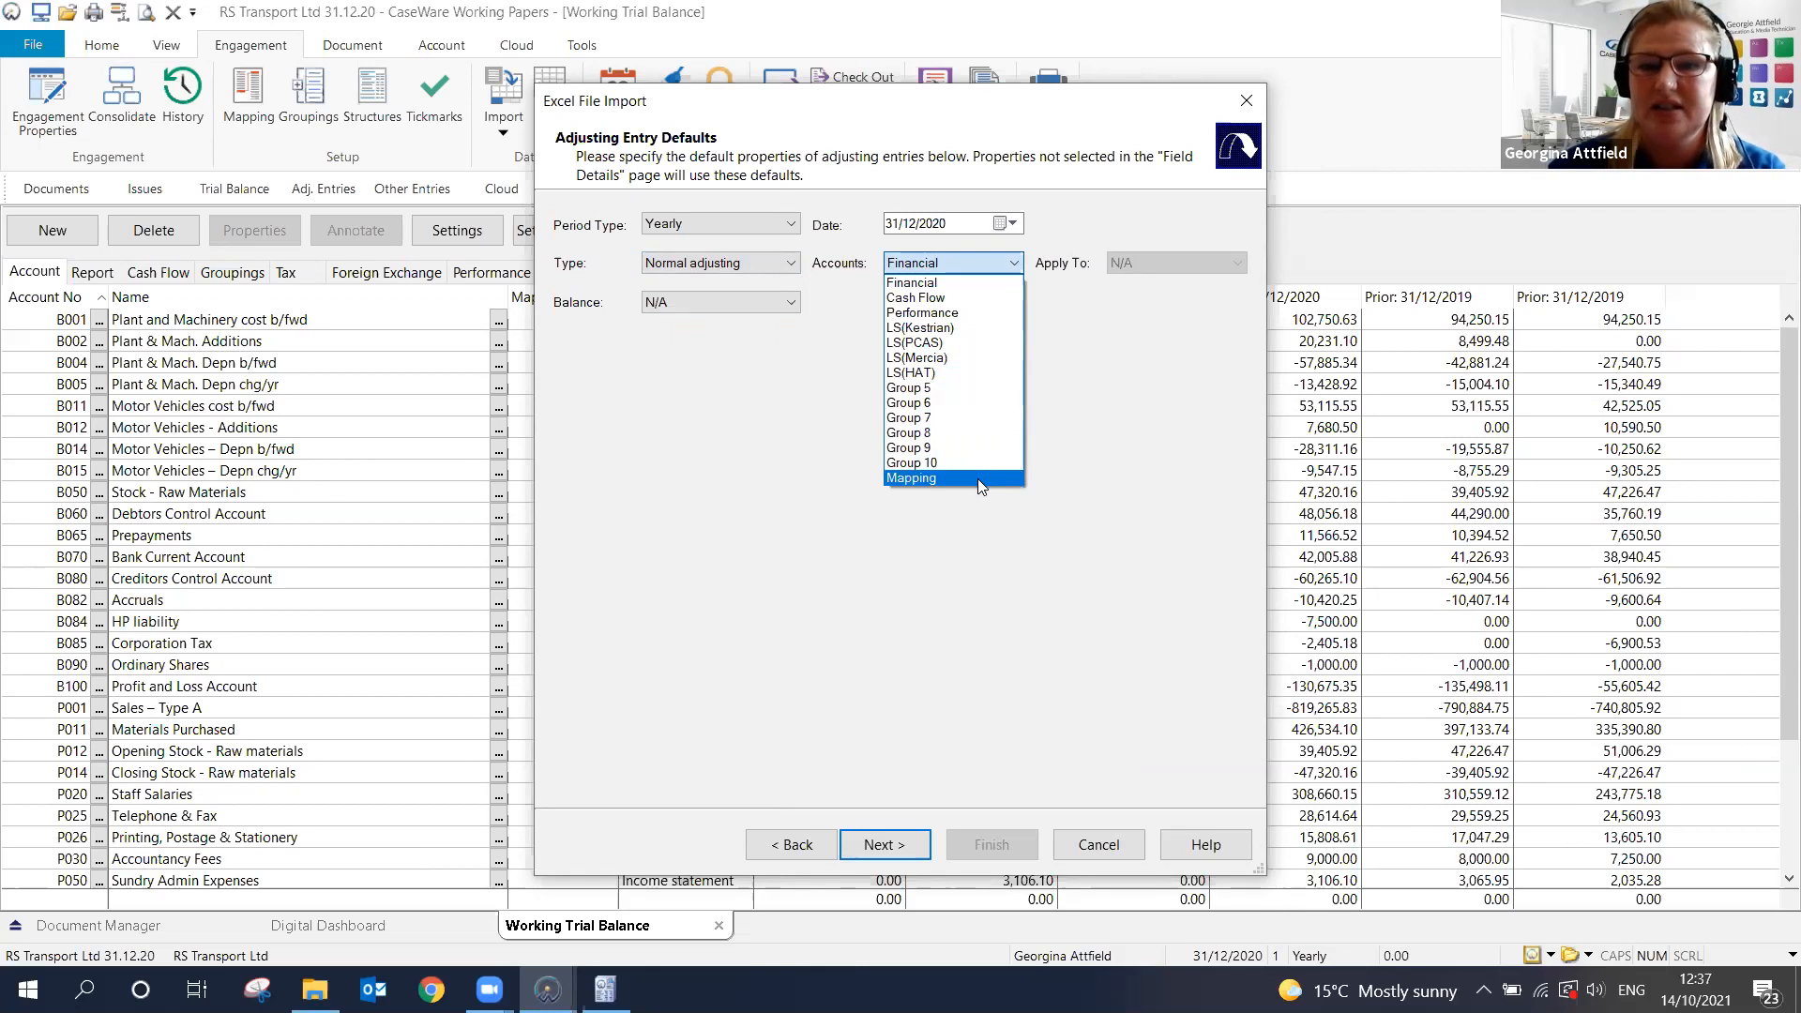
left_click(990, 286)
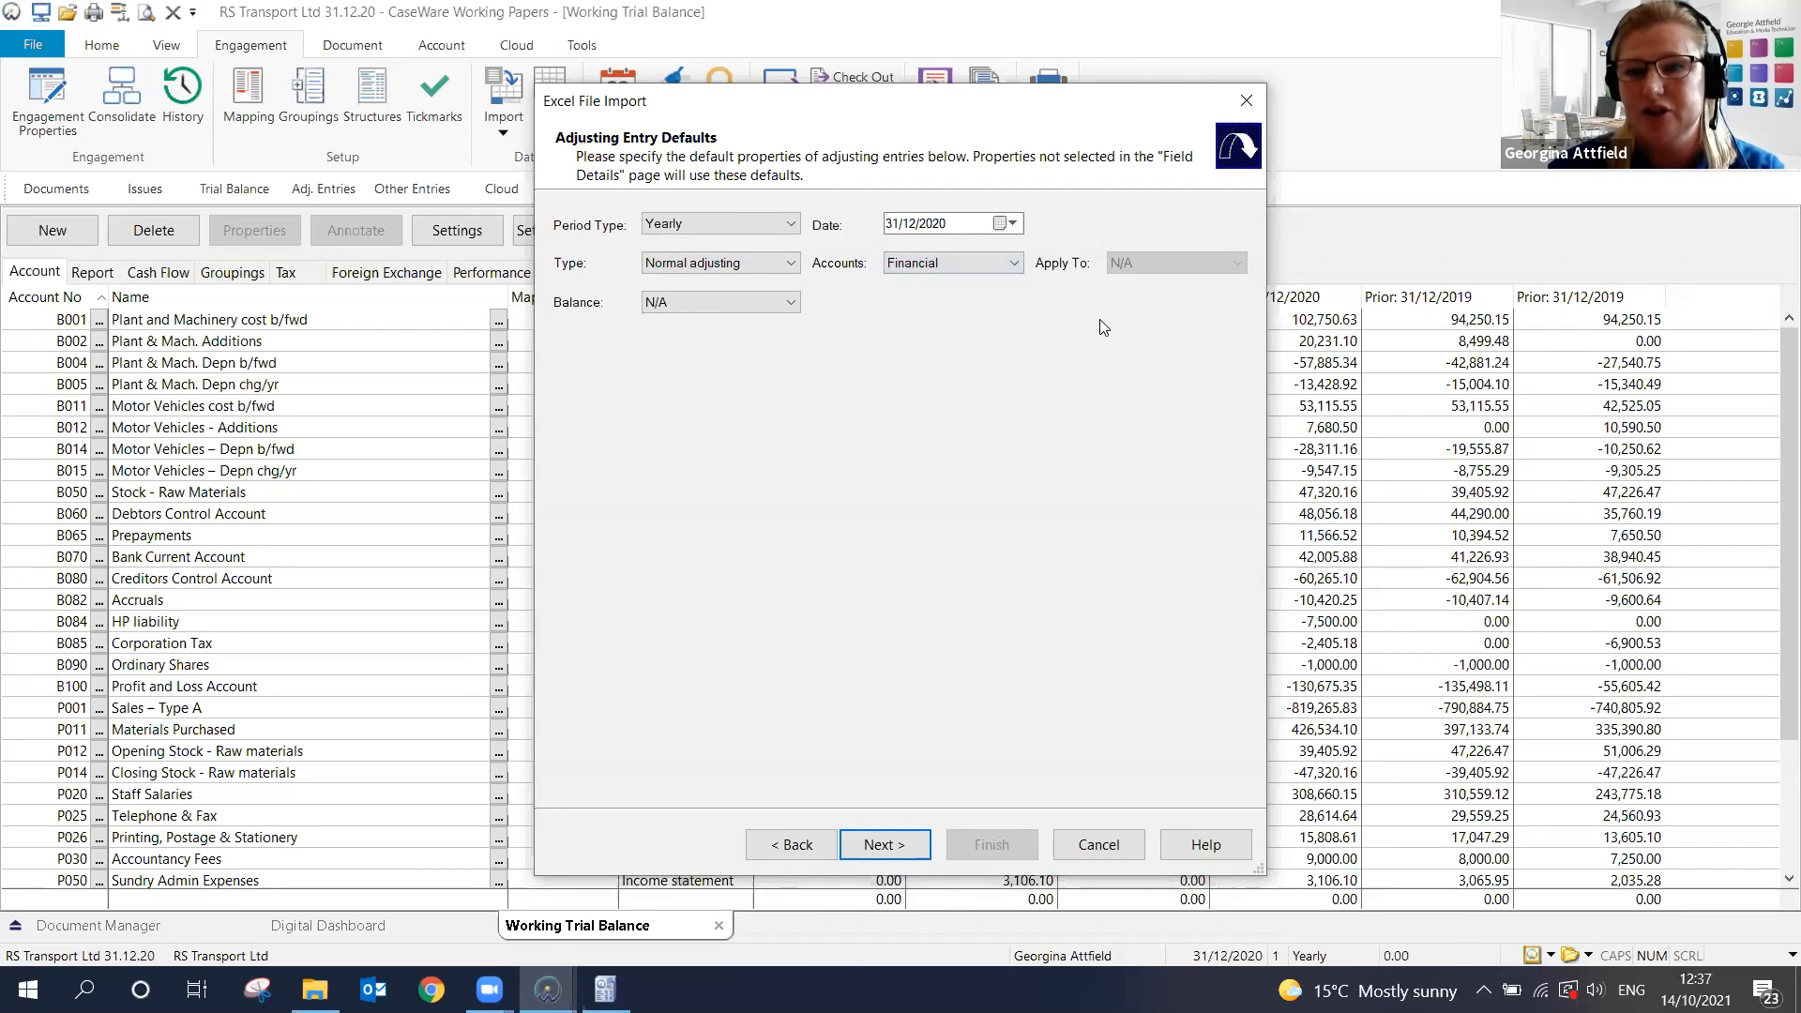
left_click(923, 845)
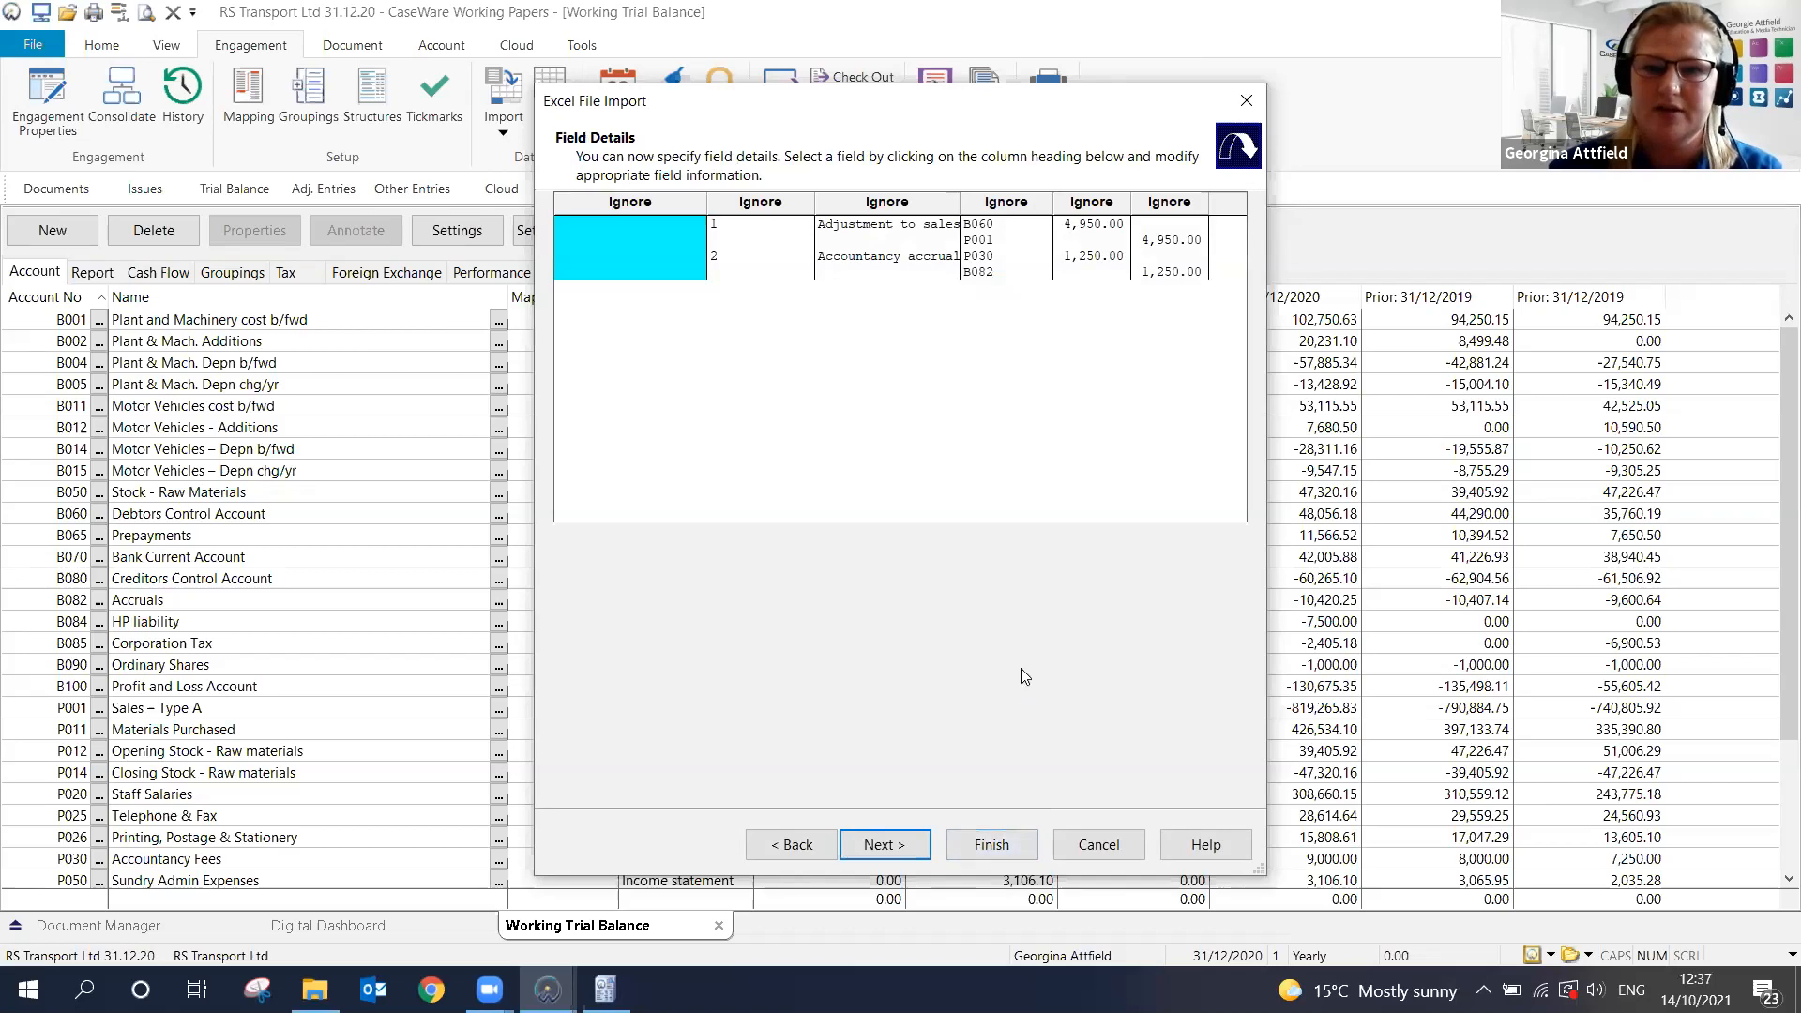
Assign the journal number column to Entry Number and the journal description column to Entry Description
left_click(774, 206)
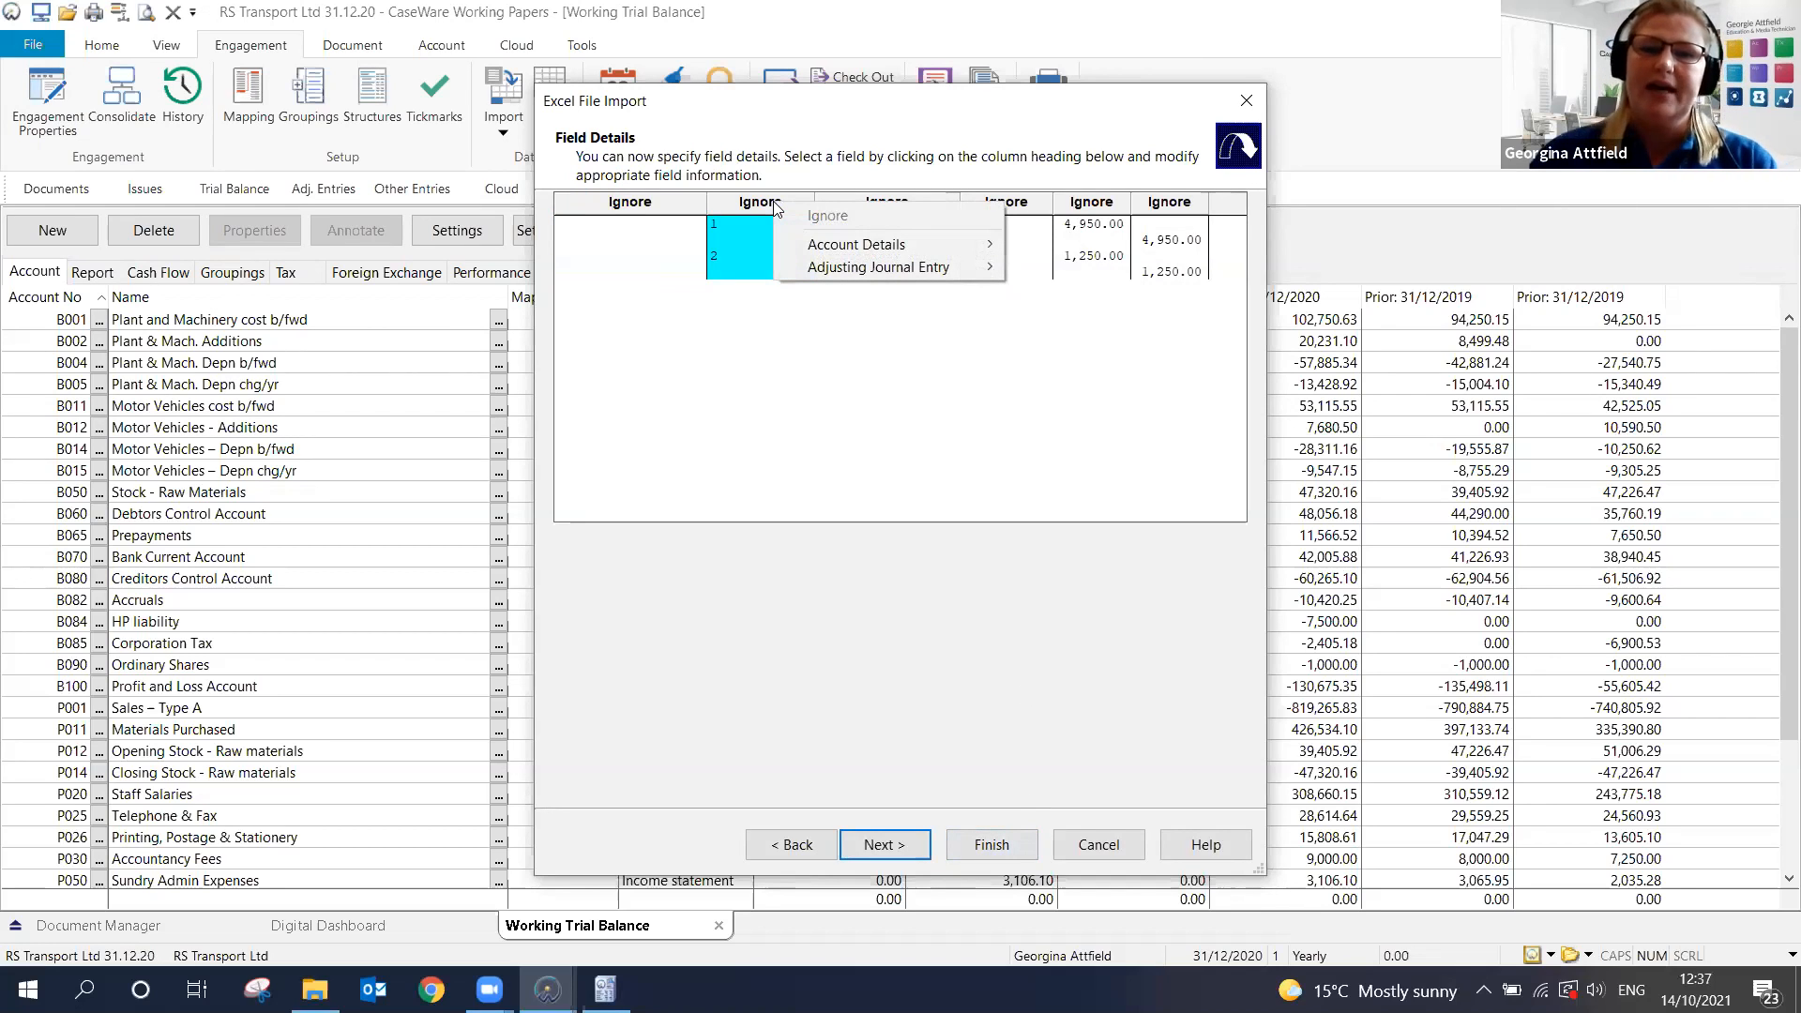
mouse_move(887, 245)
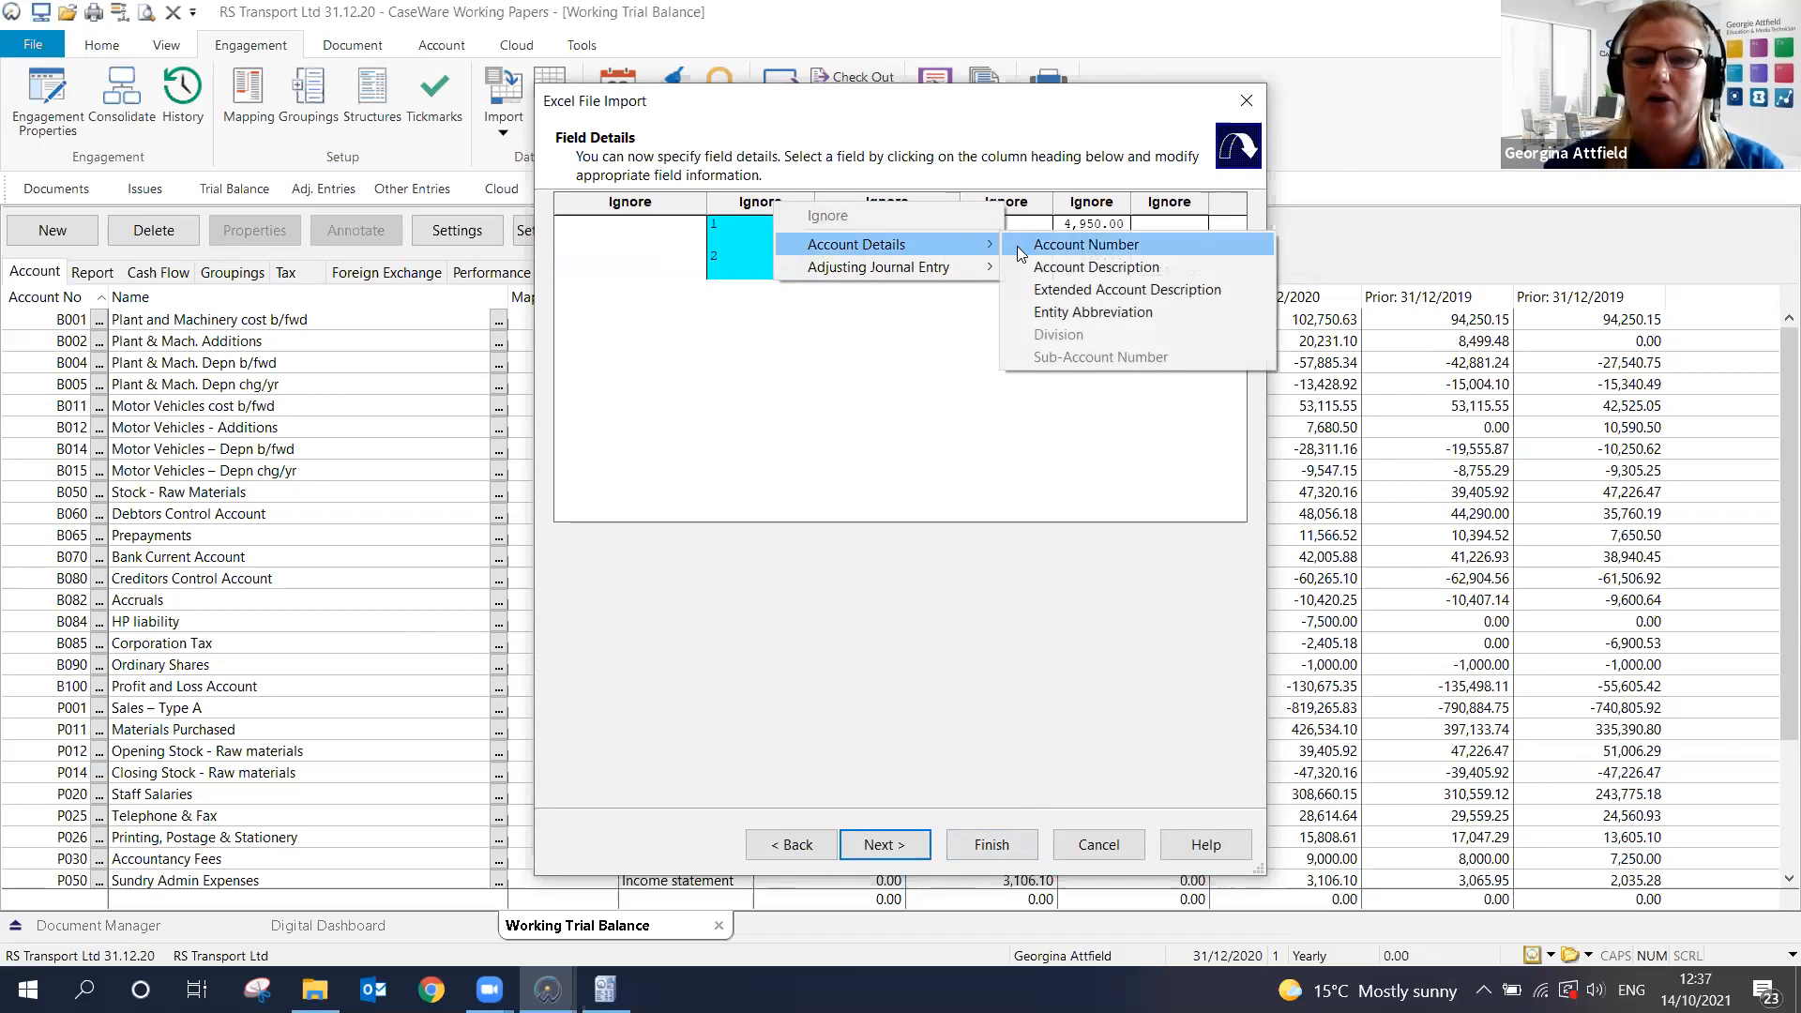
mouse_move(941, 272)
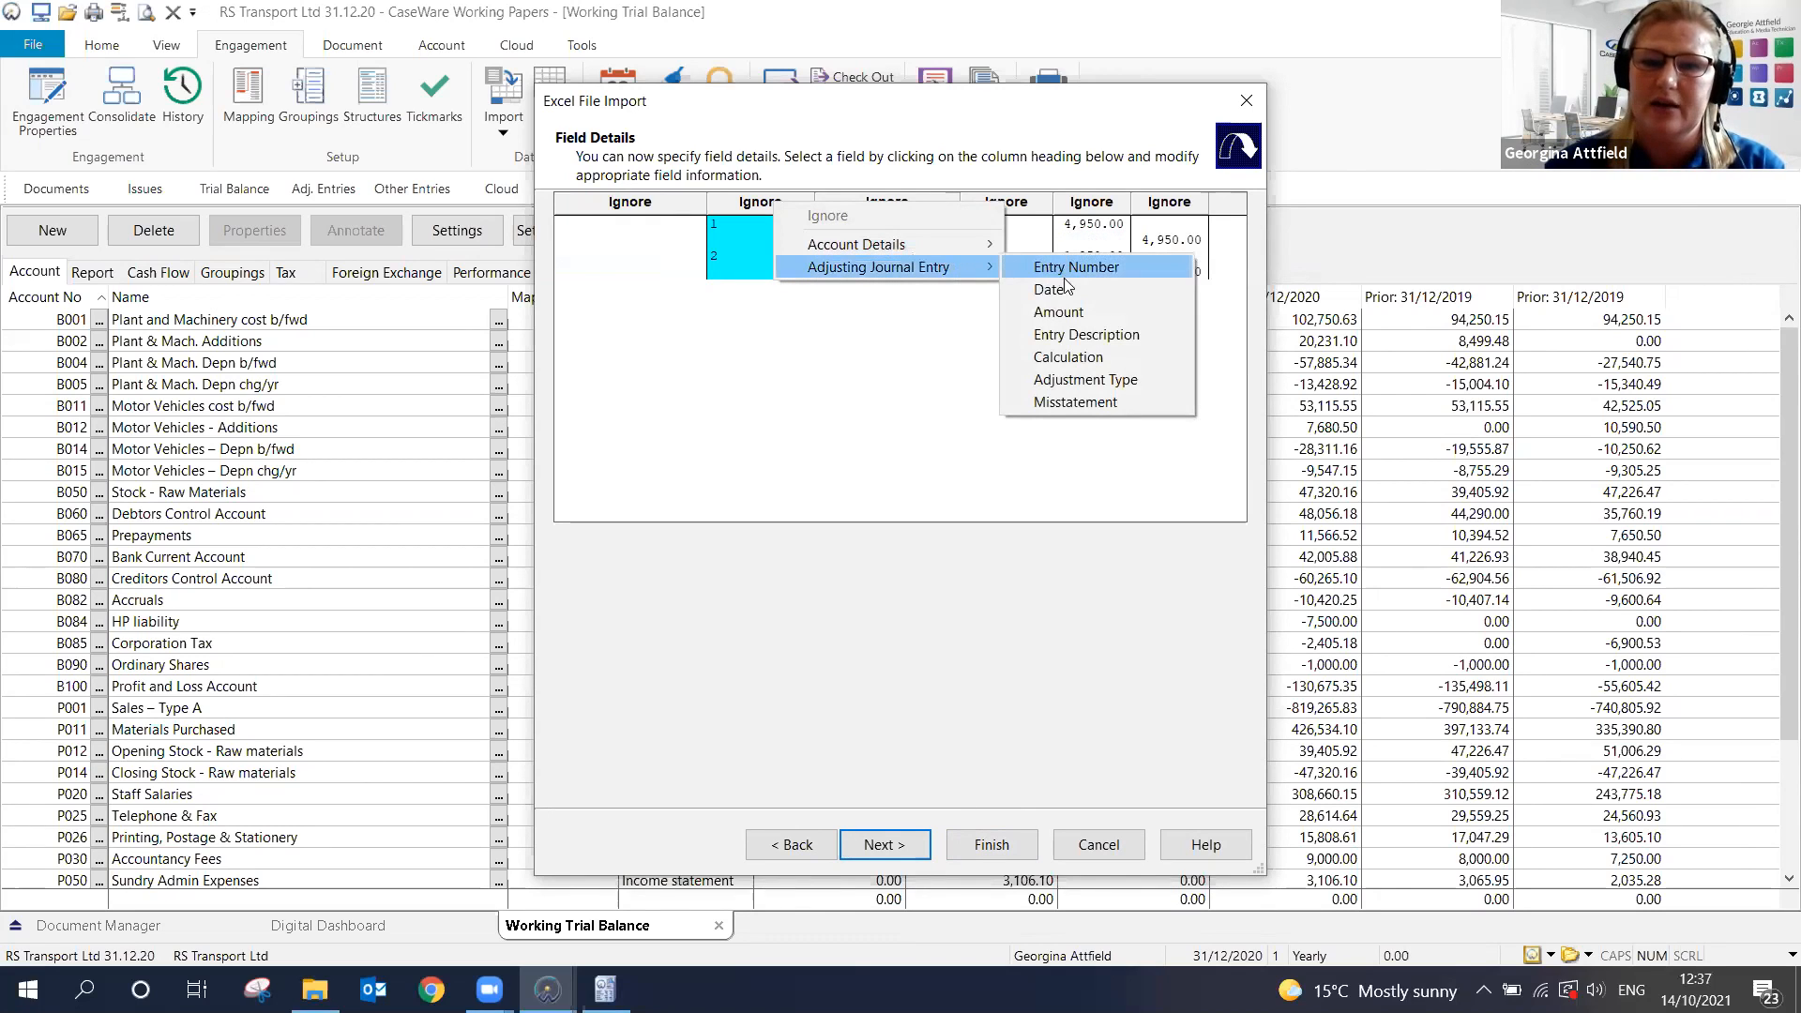
left_click(1101, 269)
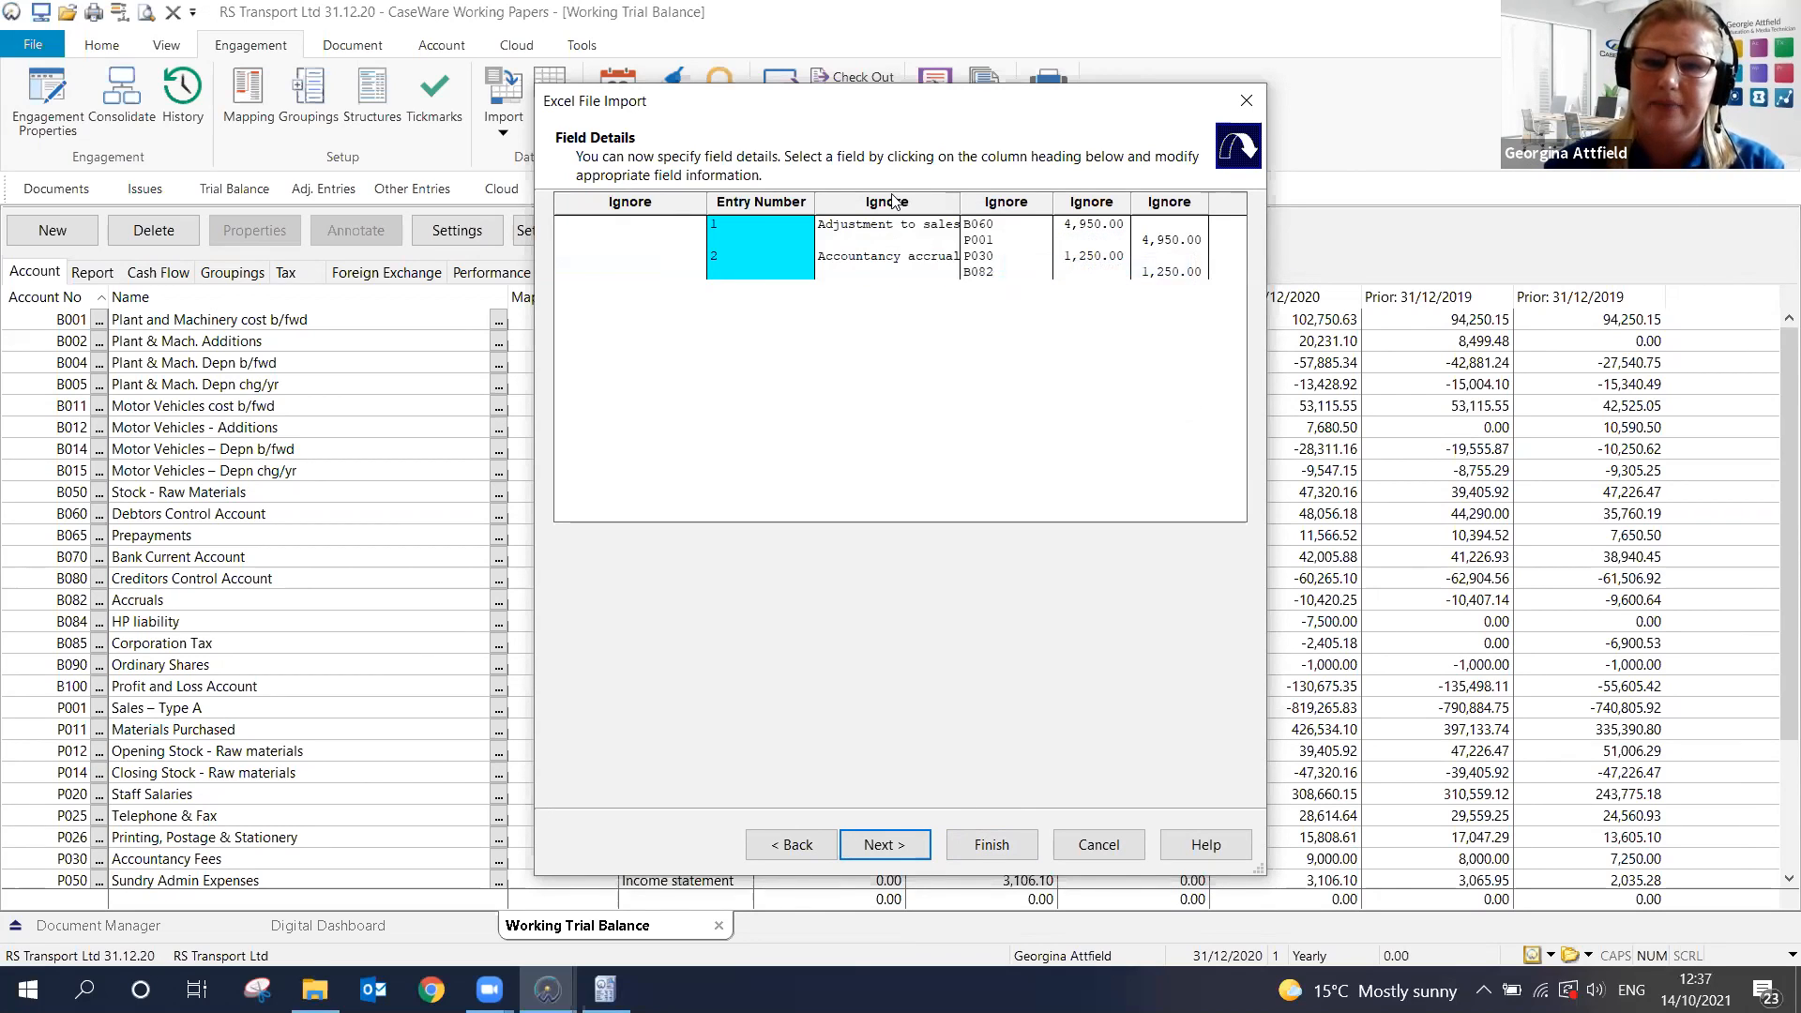
left_click(895, 200)
mouse_move(1002, 264)
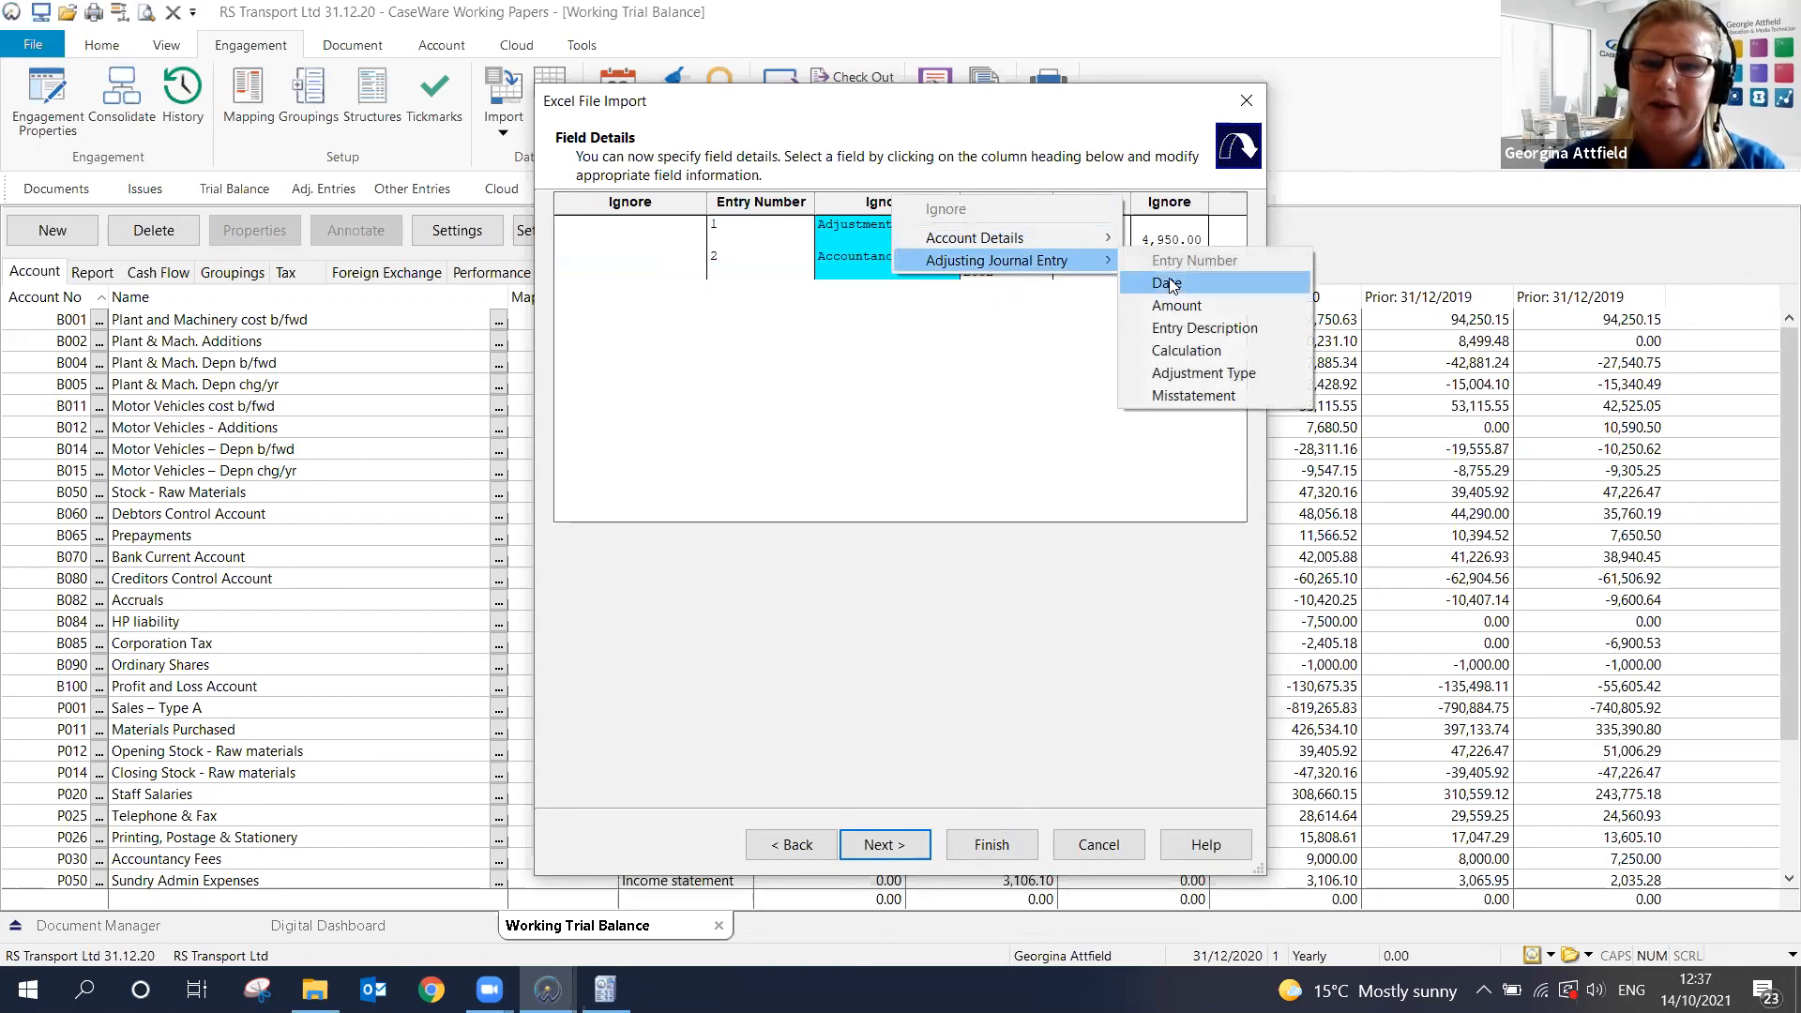
left_click(1253, 327)
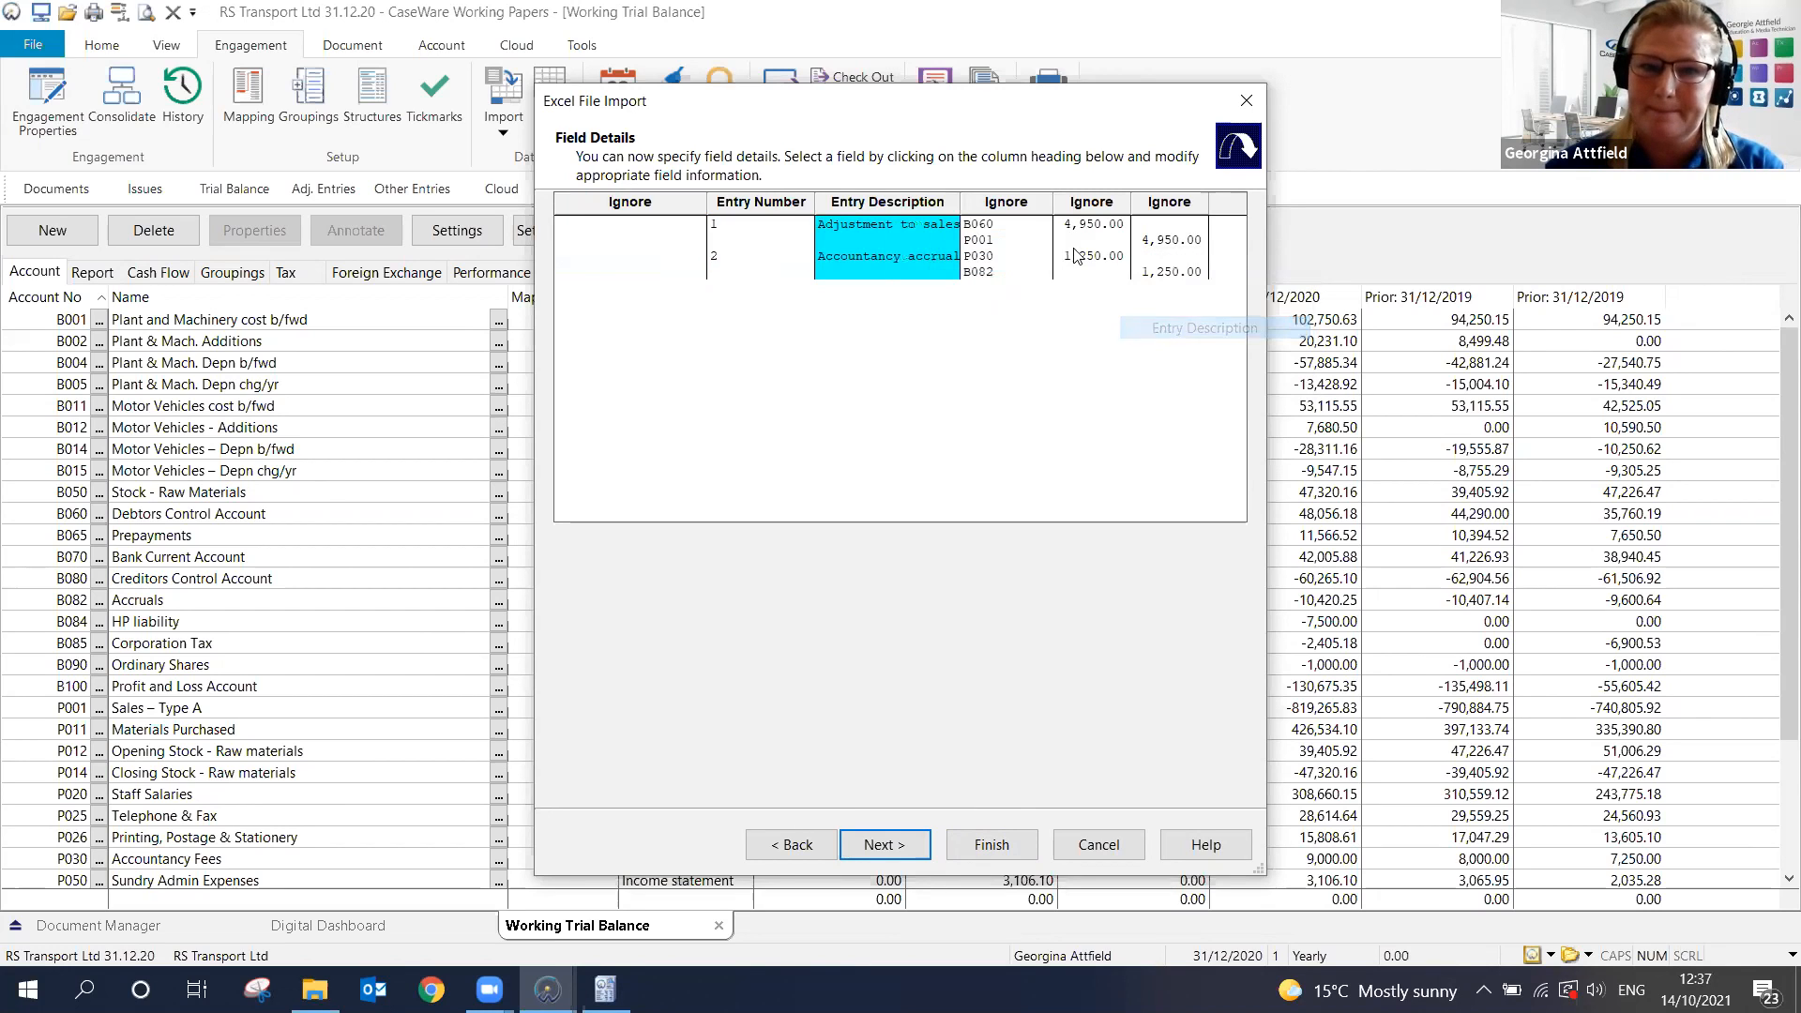
Assign the nominal code column to Account Number and both the Dr and Cr columns to Amount, and continue to the advanced specifications
left_click(1022, 206)
mouse_move(1104, 246)
left_click(1332, 245)
left_click(1118, 208)
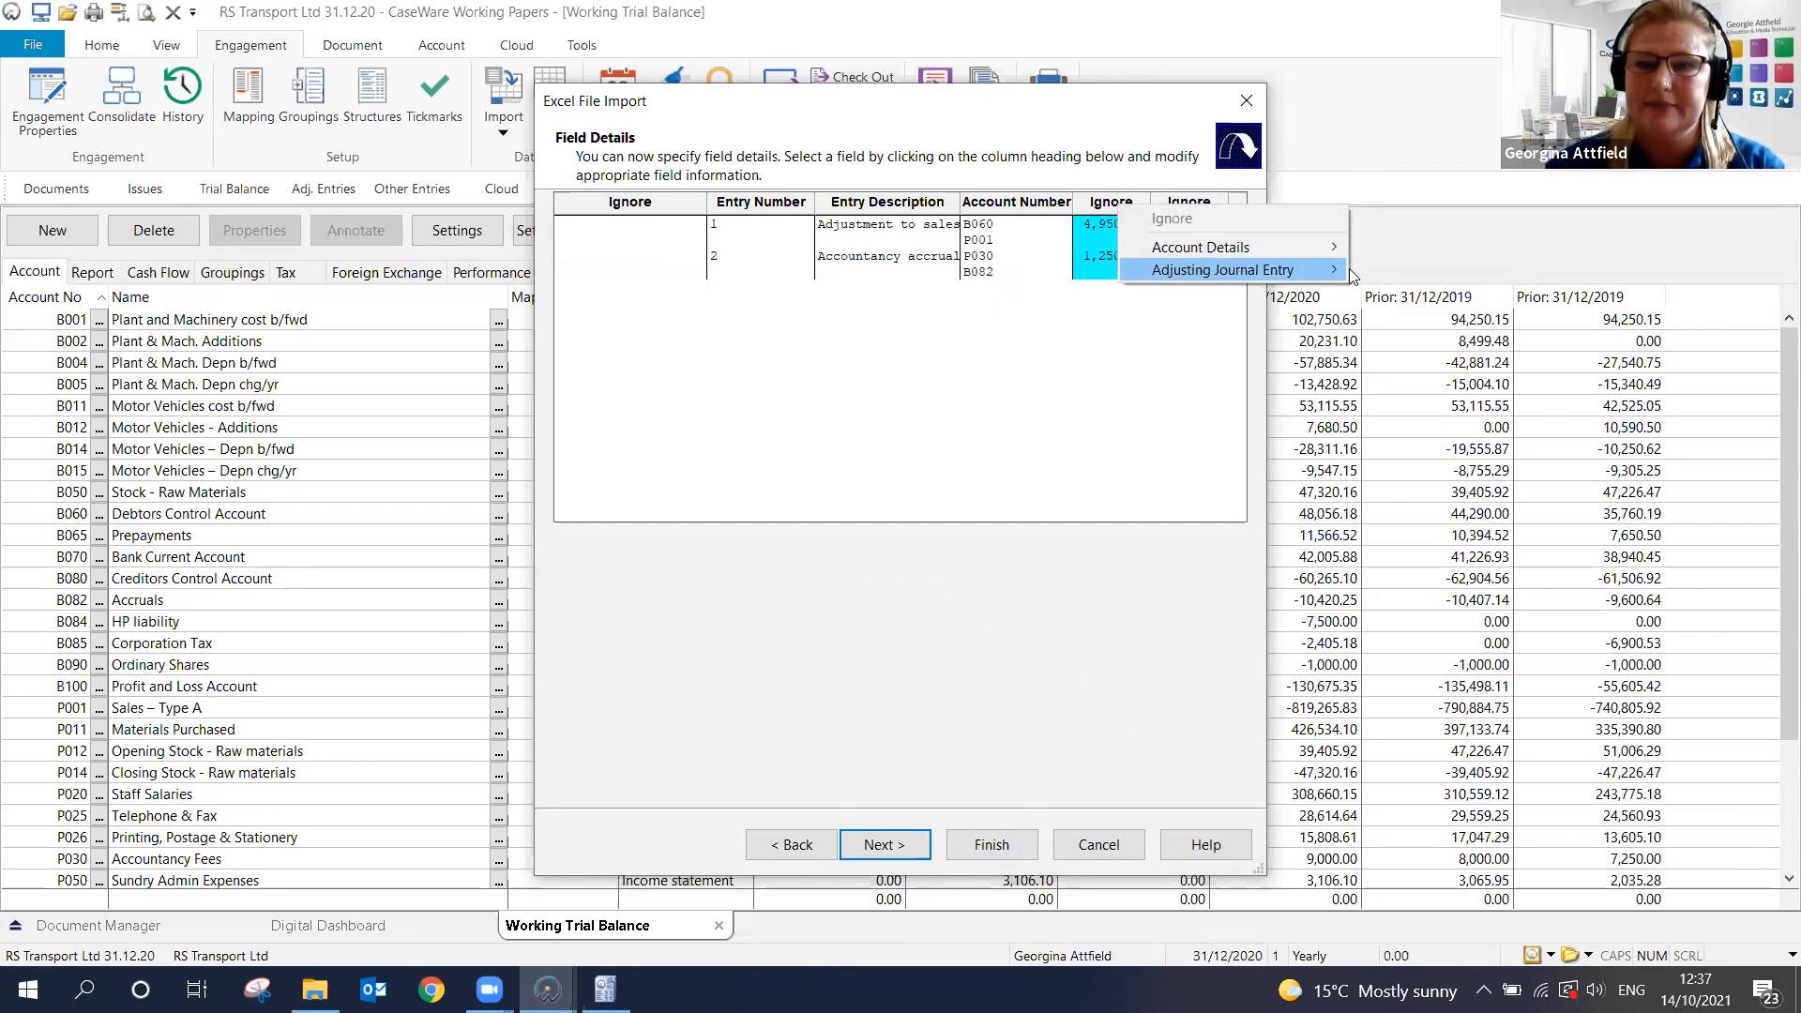
mouse_move(1205, 269)
left_click(1407, 317)
left_click(809, 560)
left_click(1189, 201)
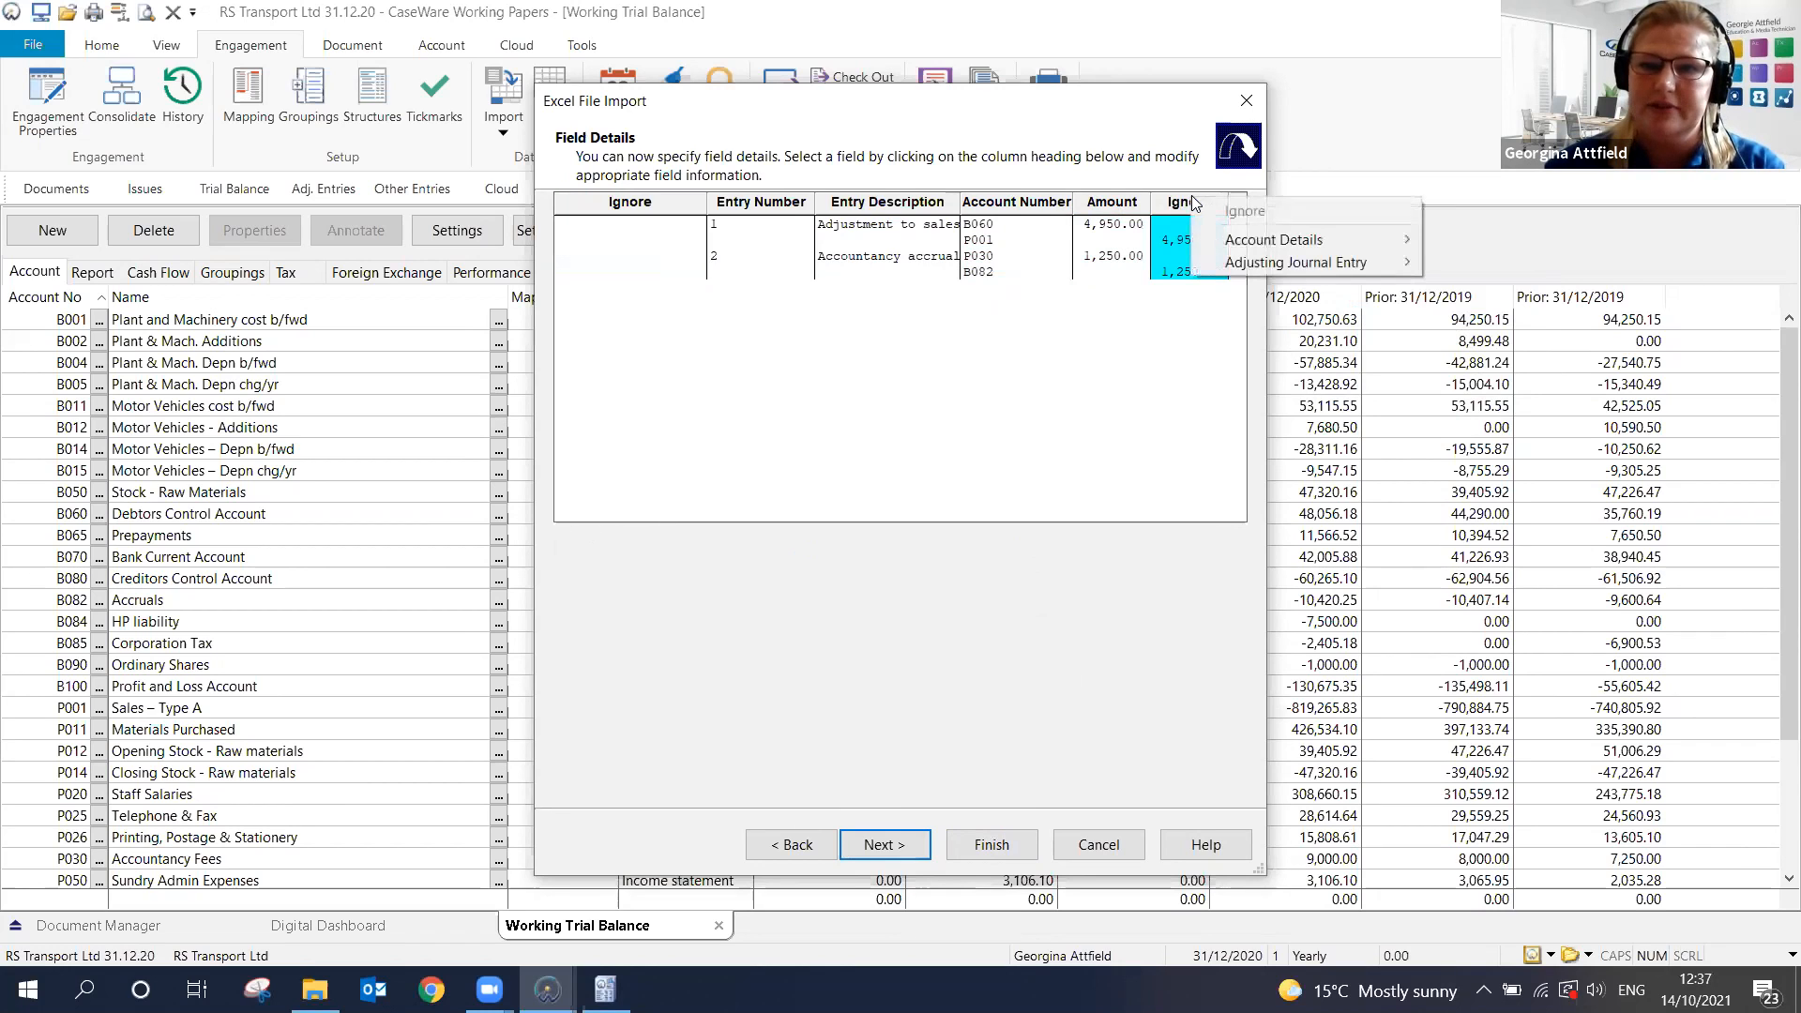
mouse_move(1248, 261)
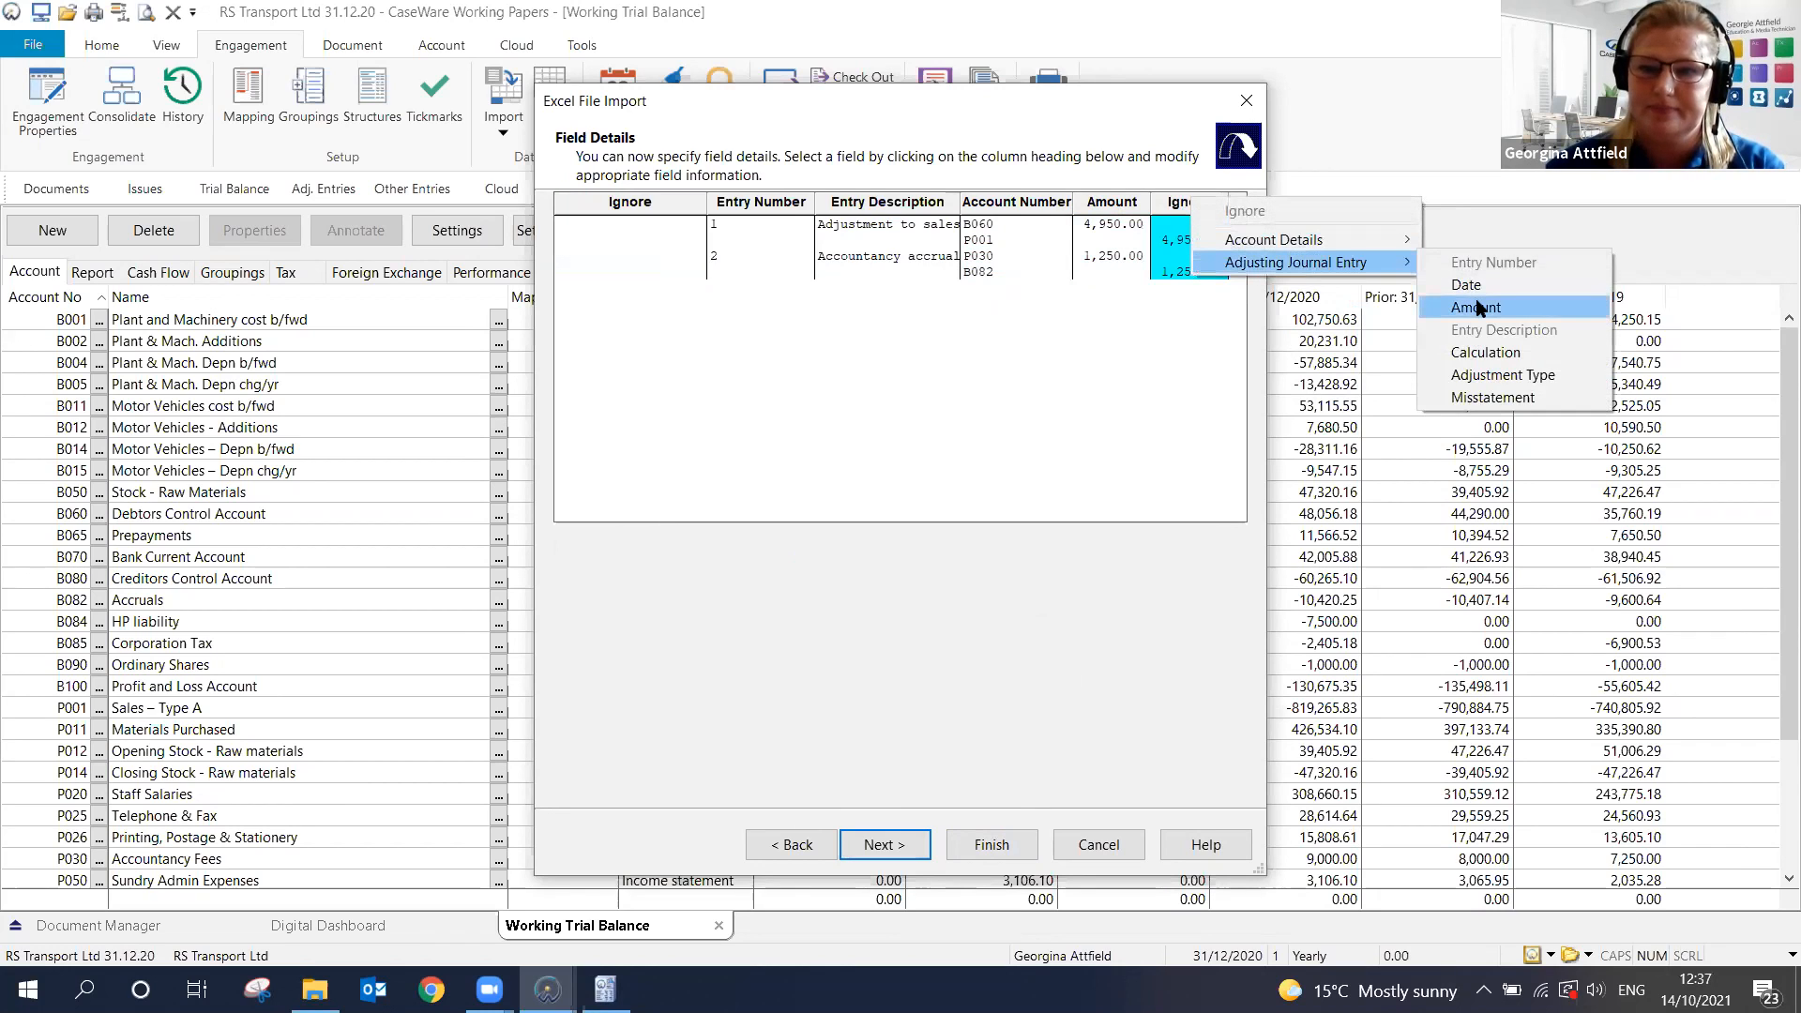
left_click(1478, 306)
left_click(966, 556)
left_click(890, 844)
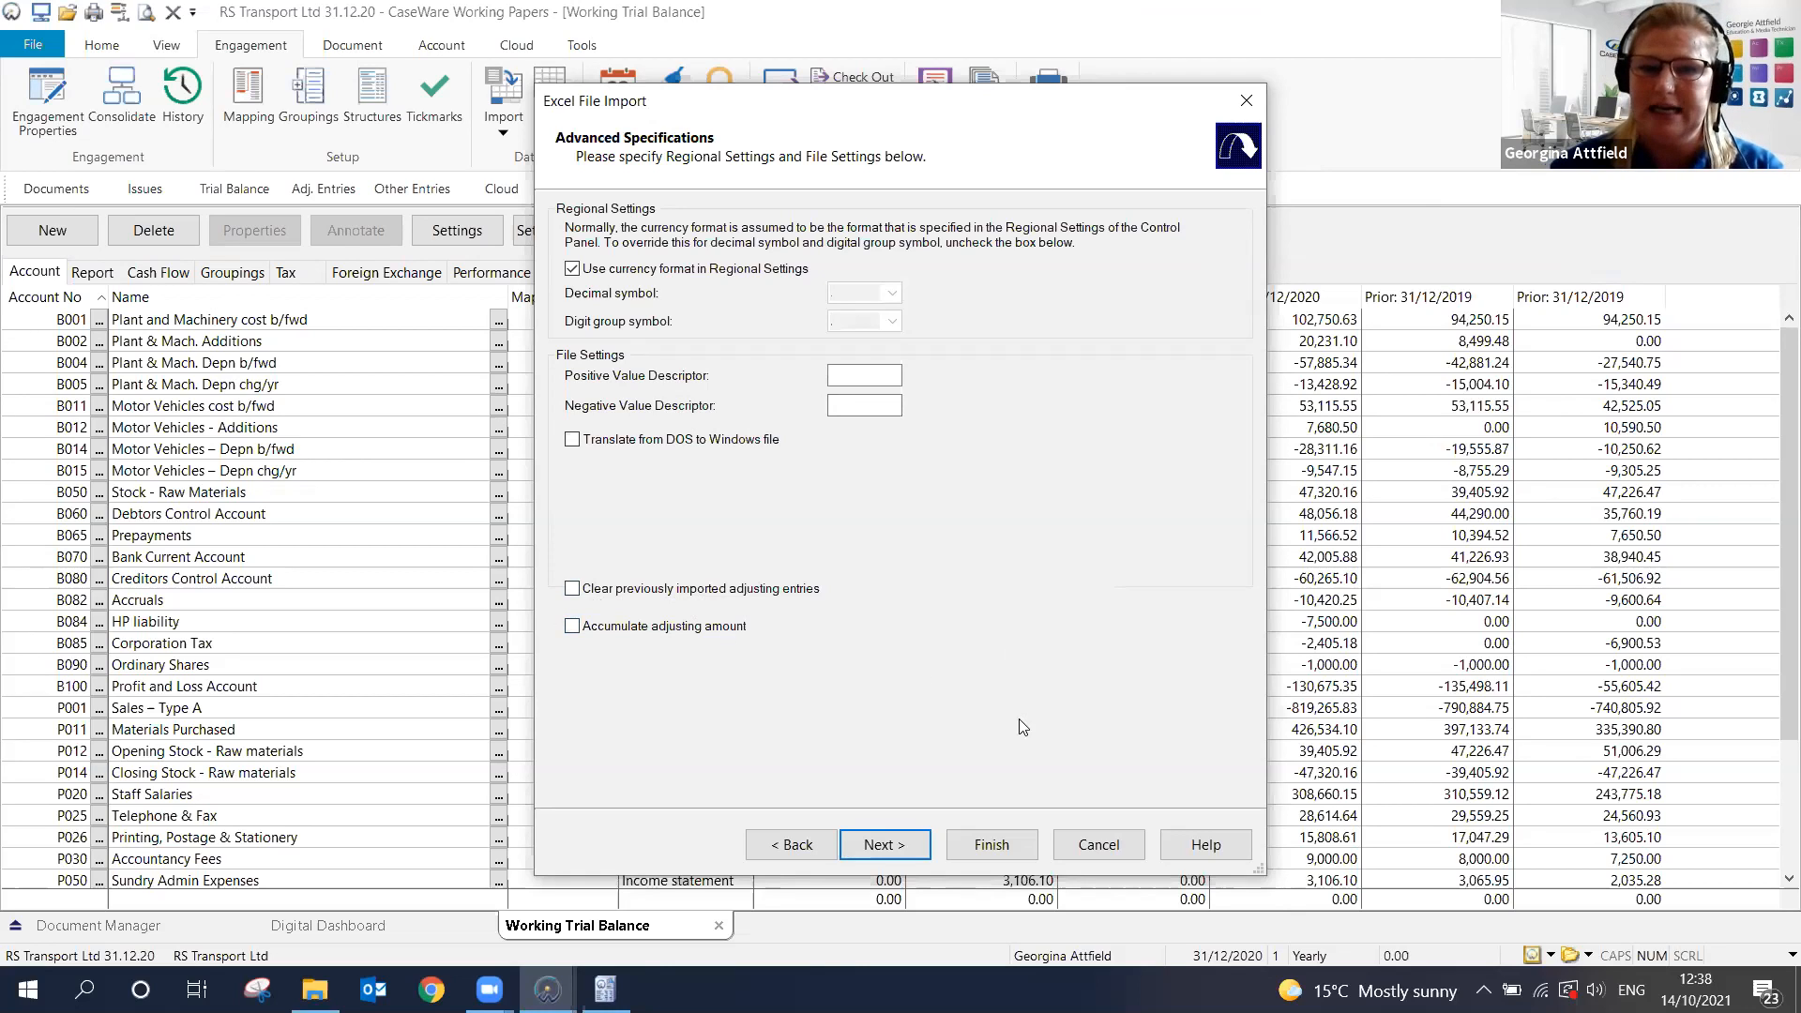
Keep the default advanced specifications, go through the account summary, and finish importing the adjusting journals
left_click(880, 844)
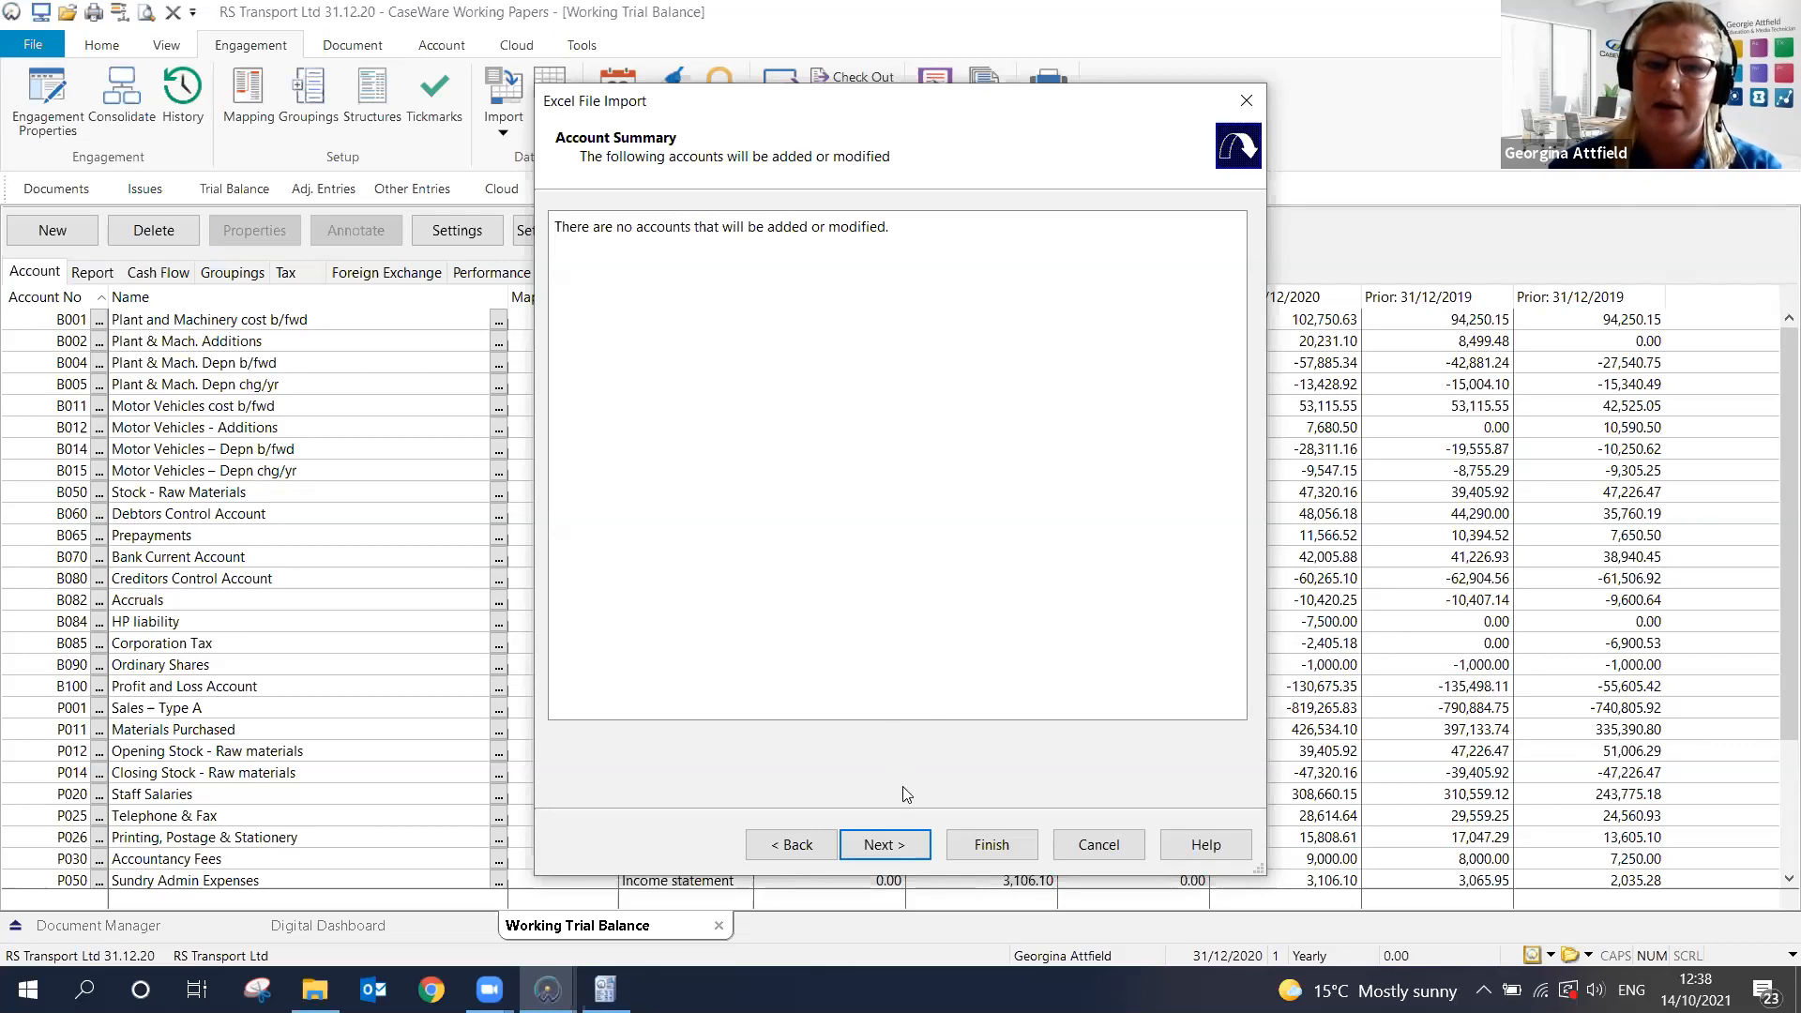
left_click(889, 845)
left_click(996, 851)
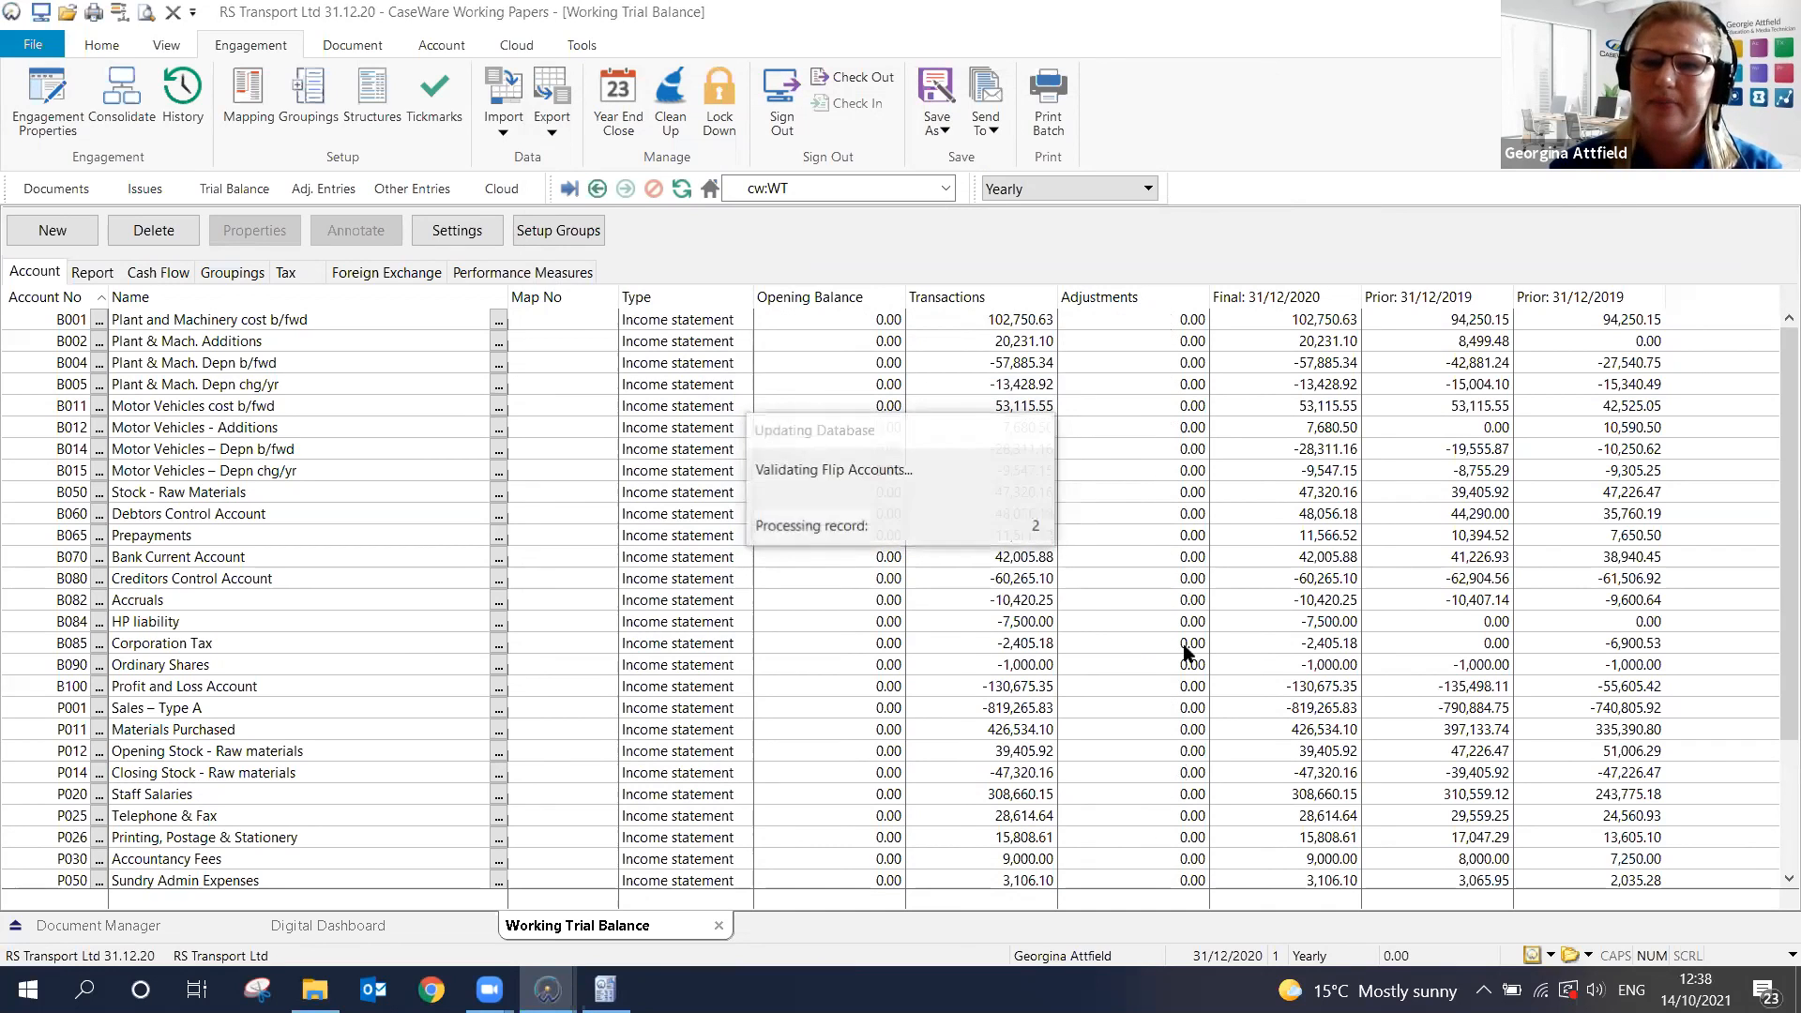
left_click(1032, 586)
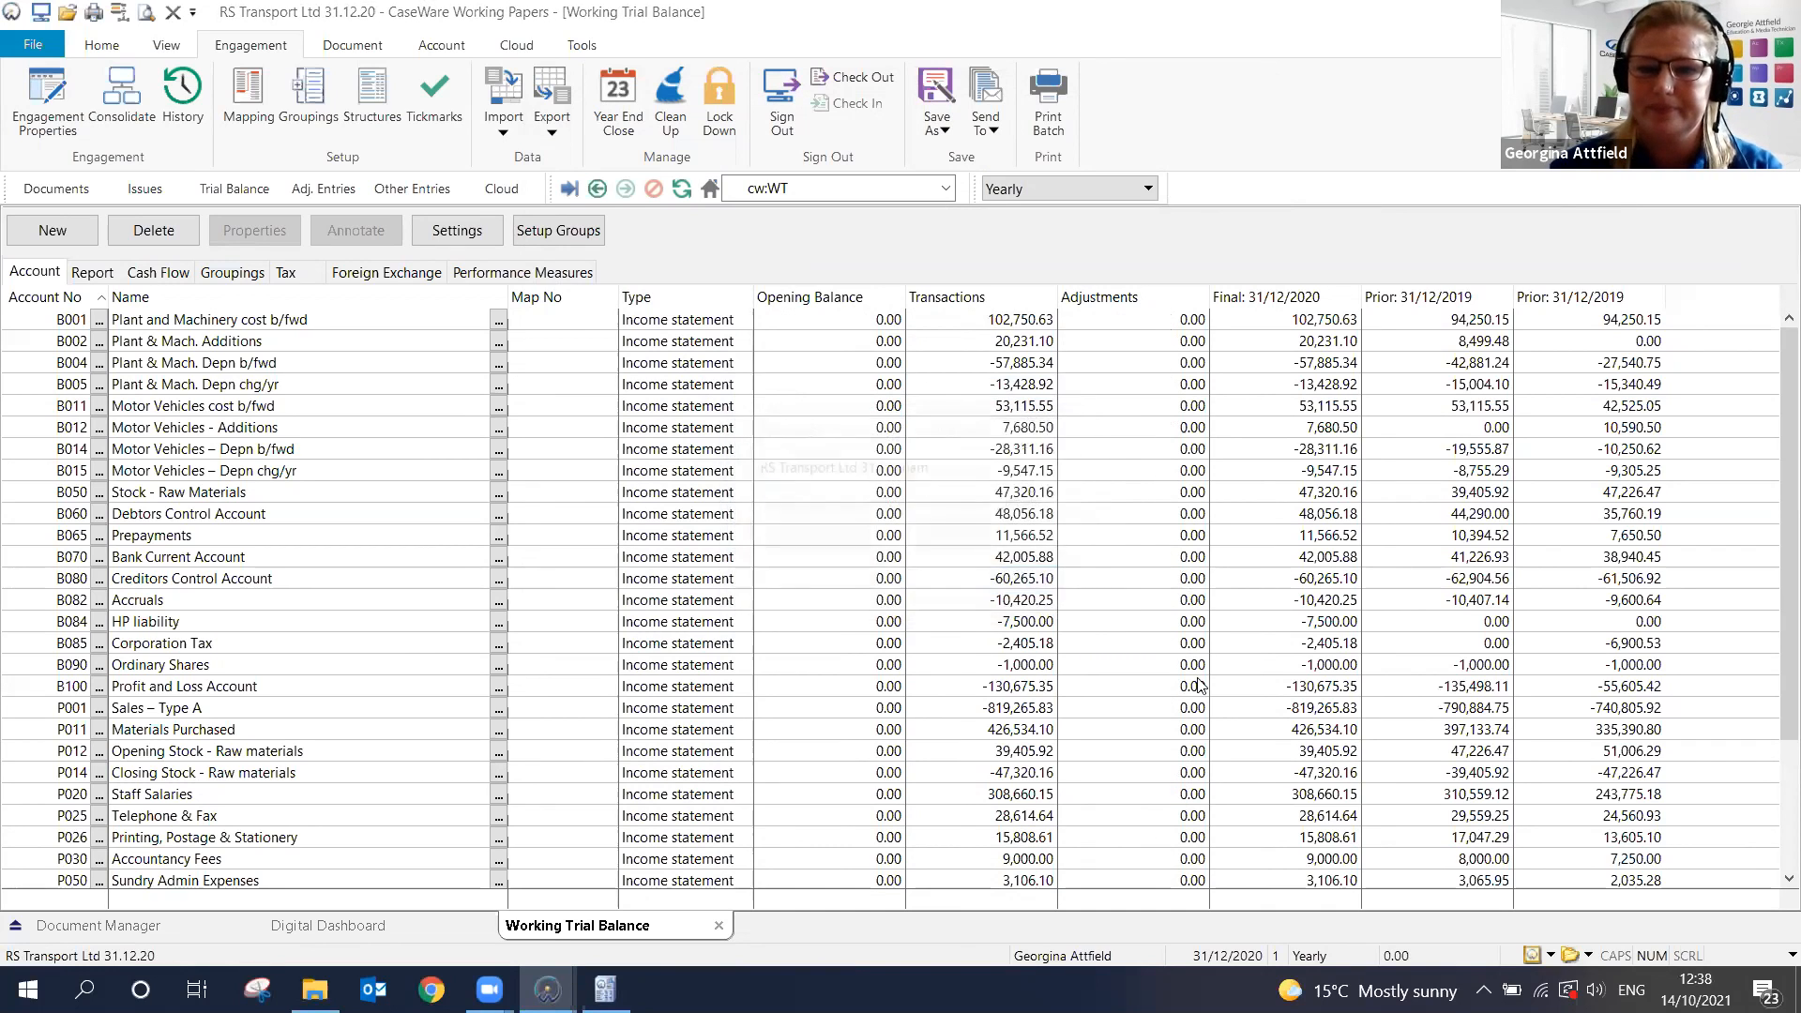
left_click(1167, 694)
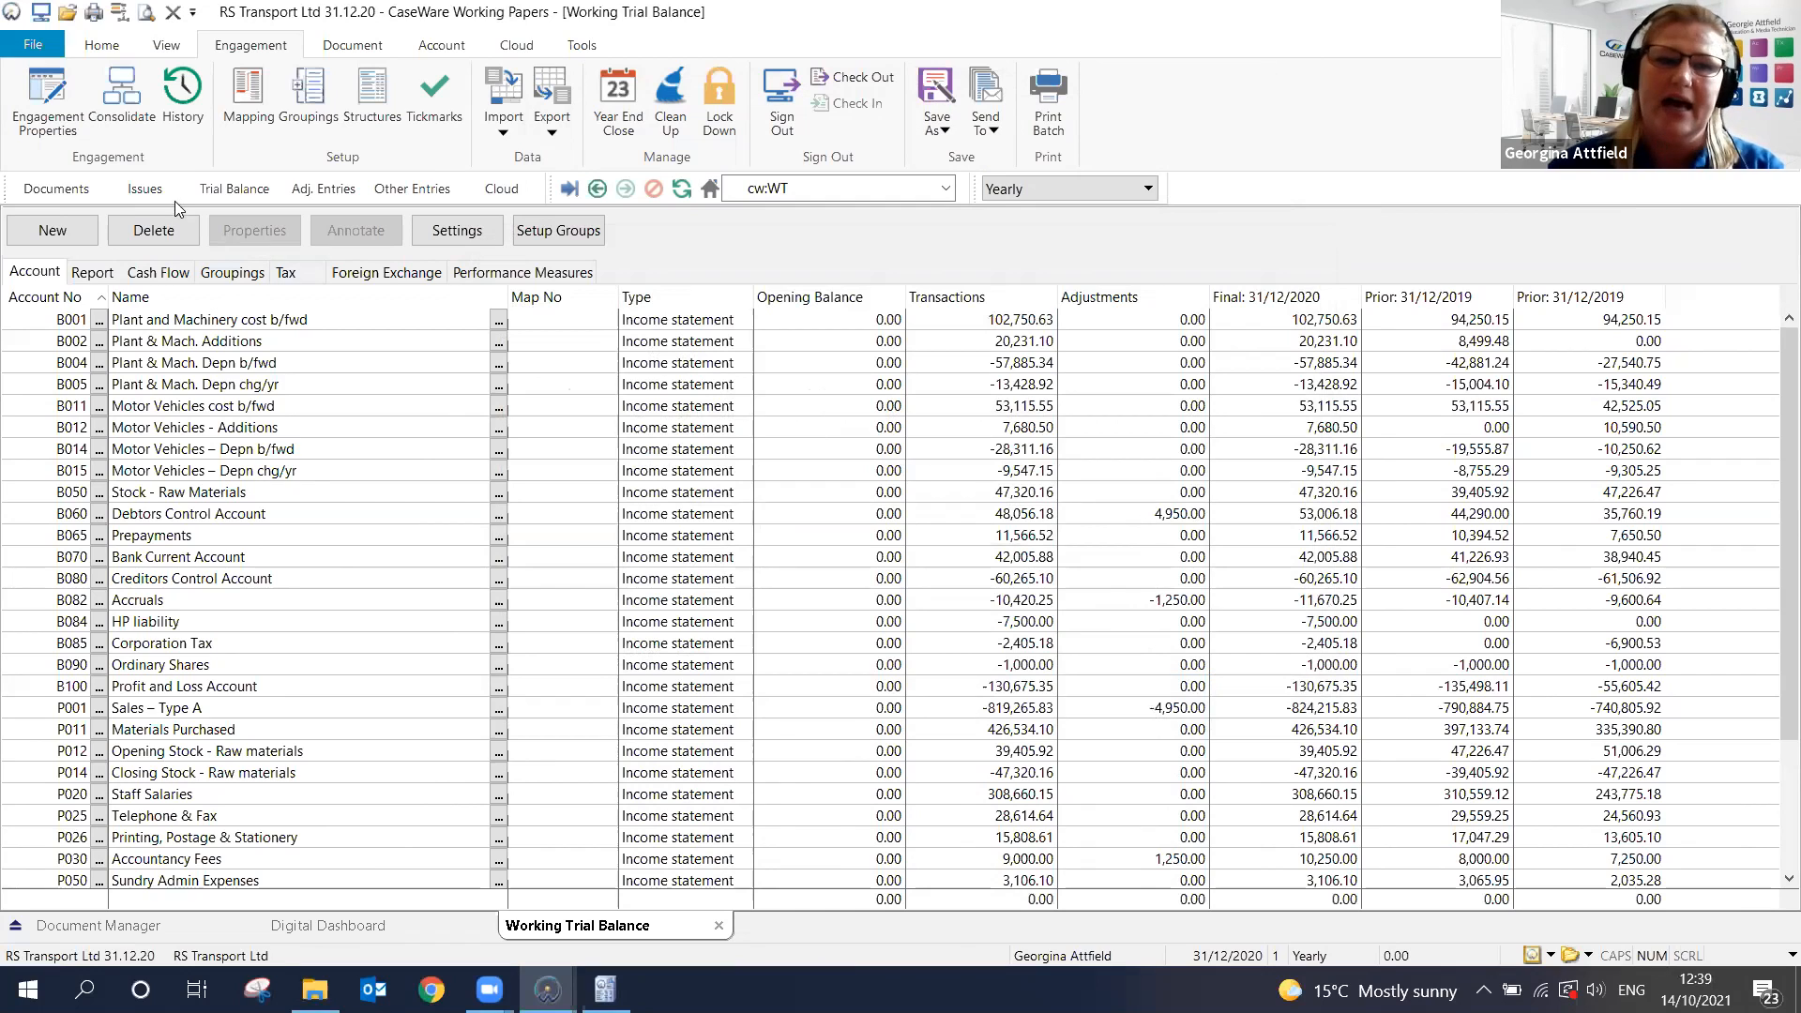
Review imported adjusting journal entries 1 and 2 with their descriptions and account lines, and return to the working trial balance
left_click(320, 190)
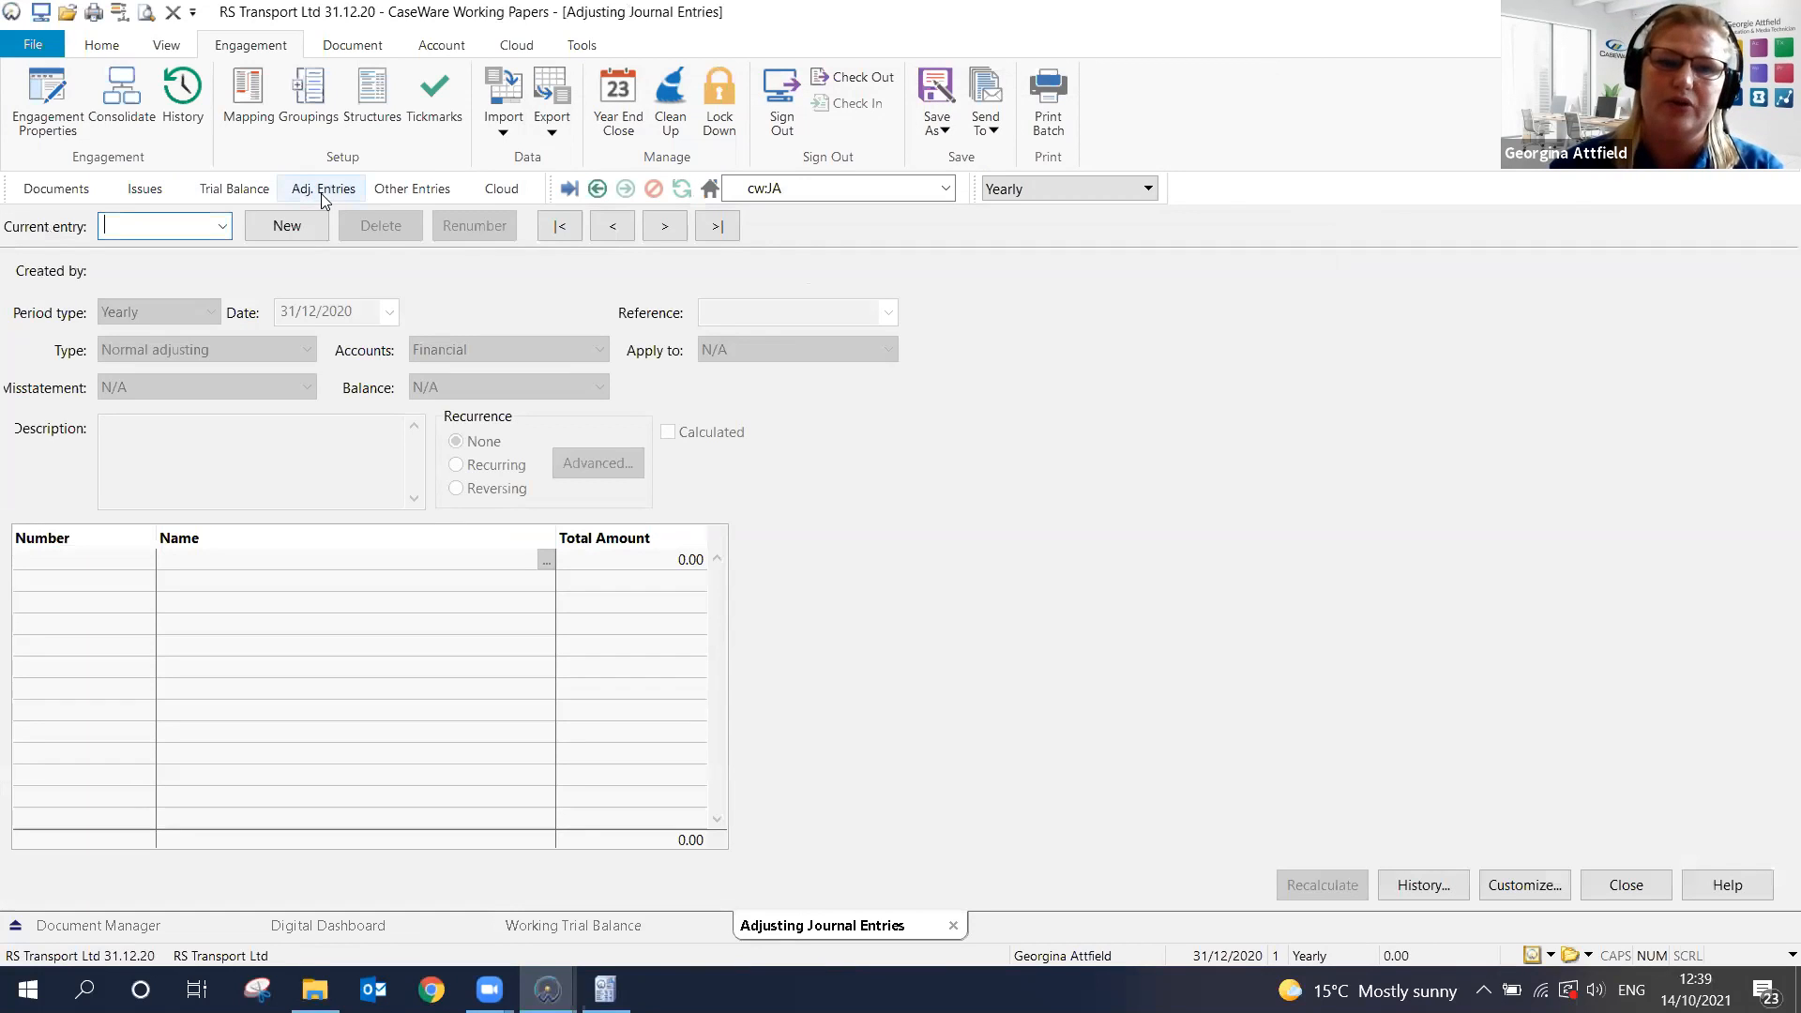
left_click(223, 228)
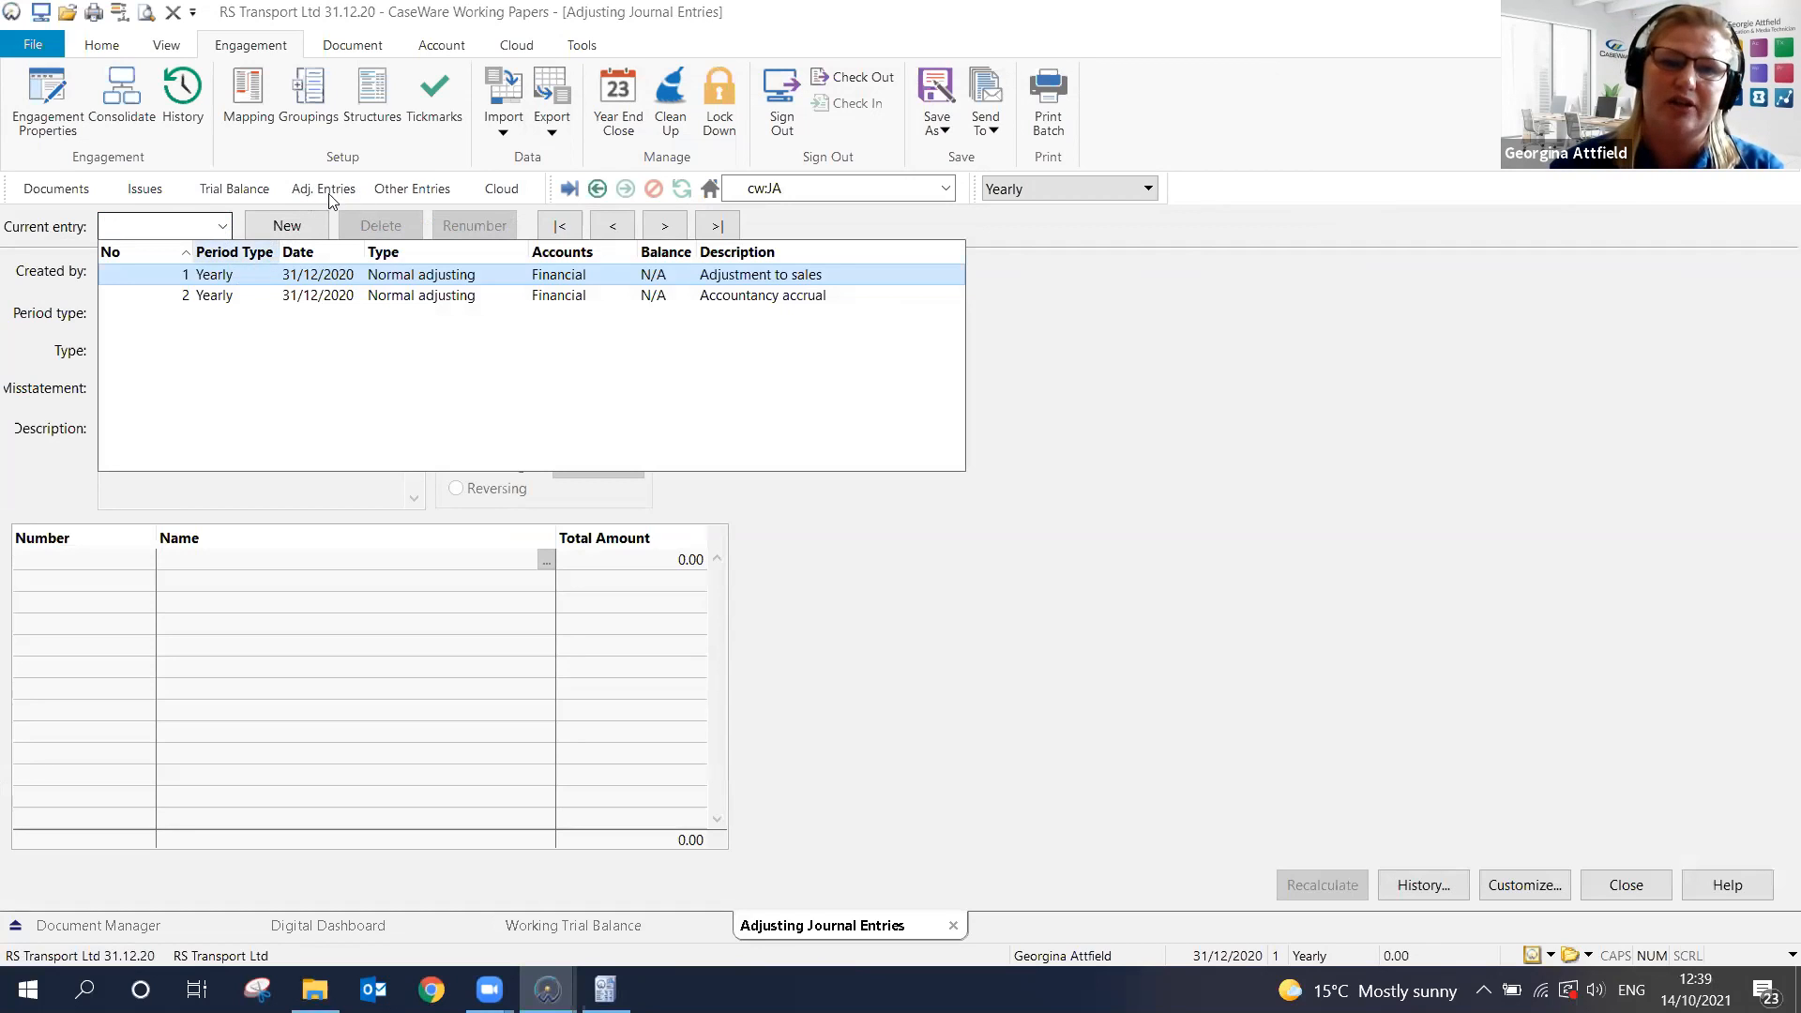
left_click(249, 277)
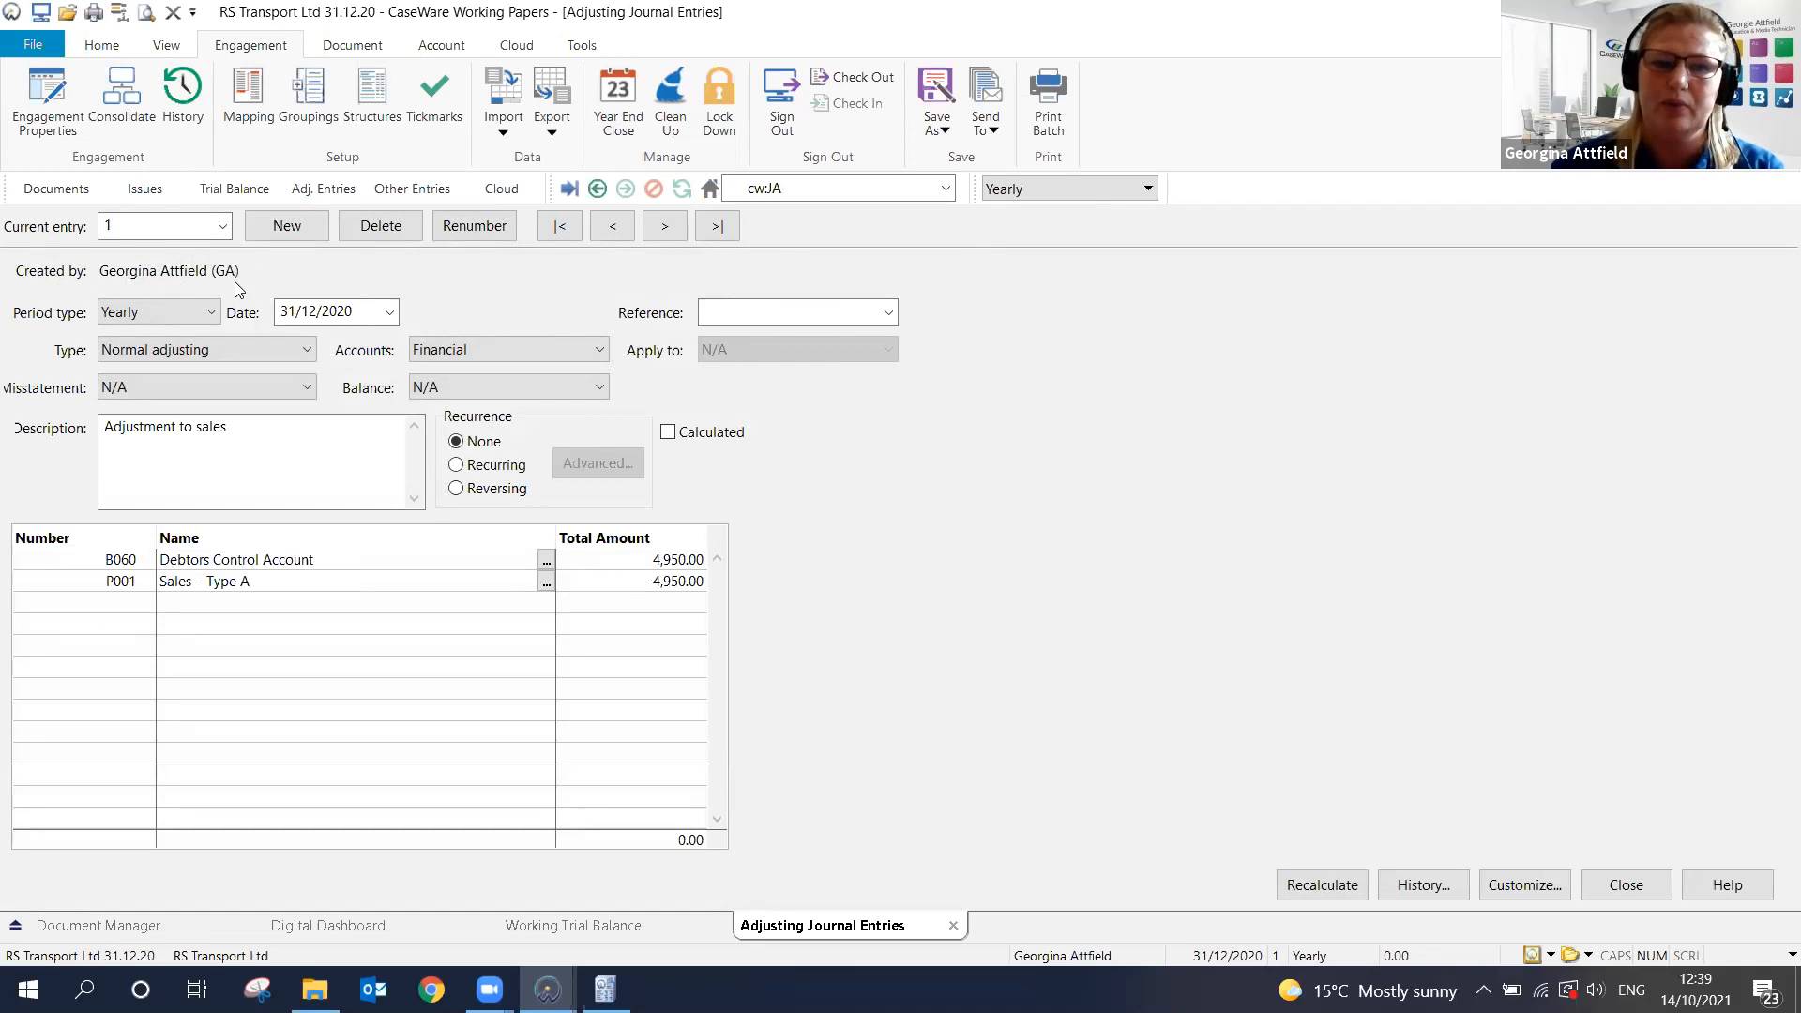
left_click(298, 464)
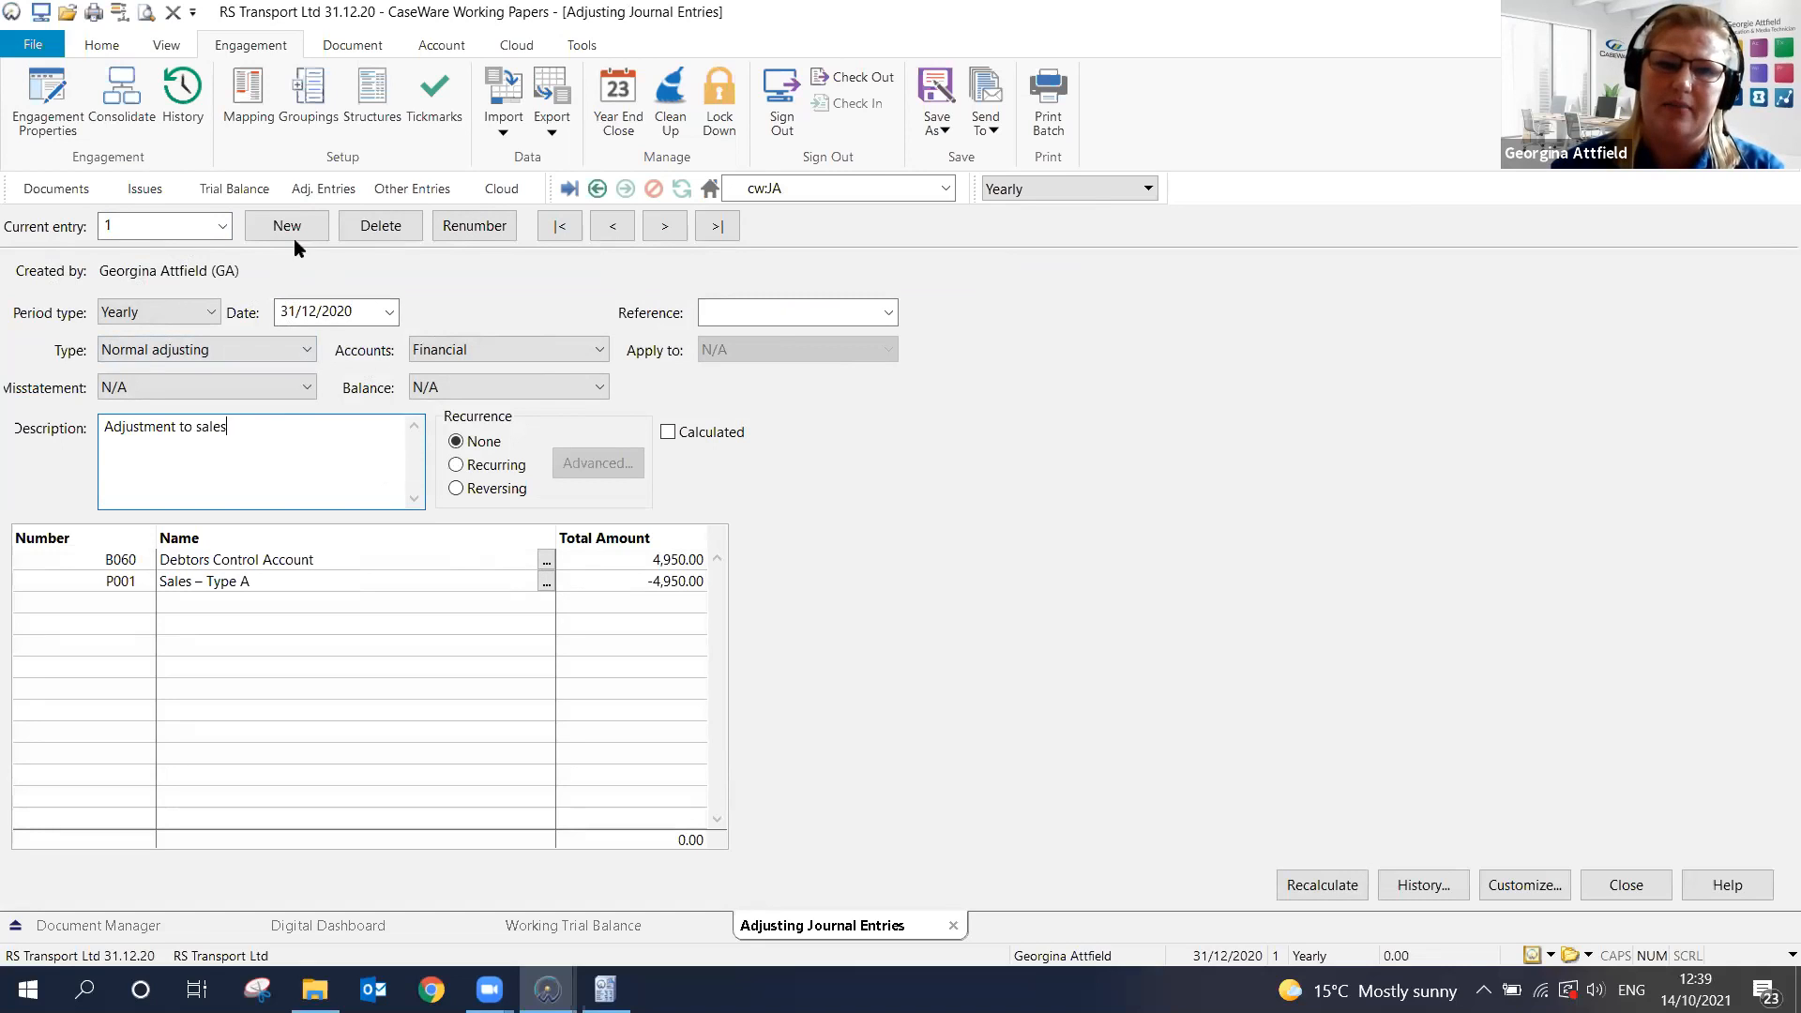
left_click(223, 226)
left_click(225, 294)
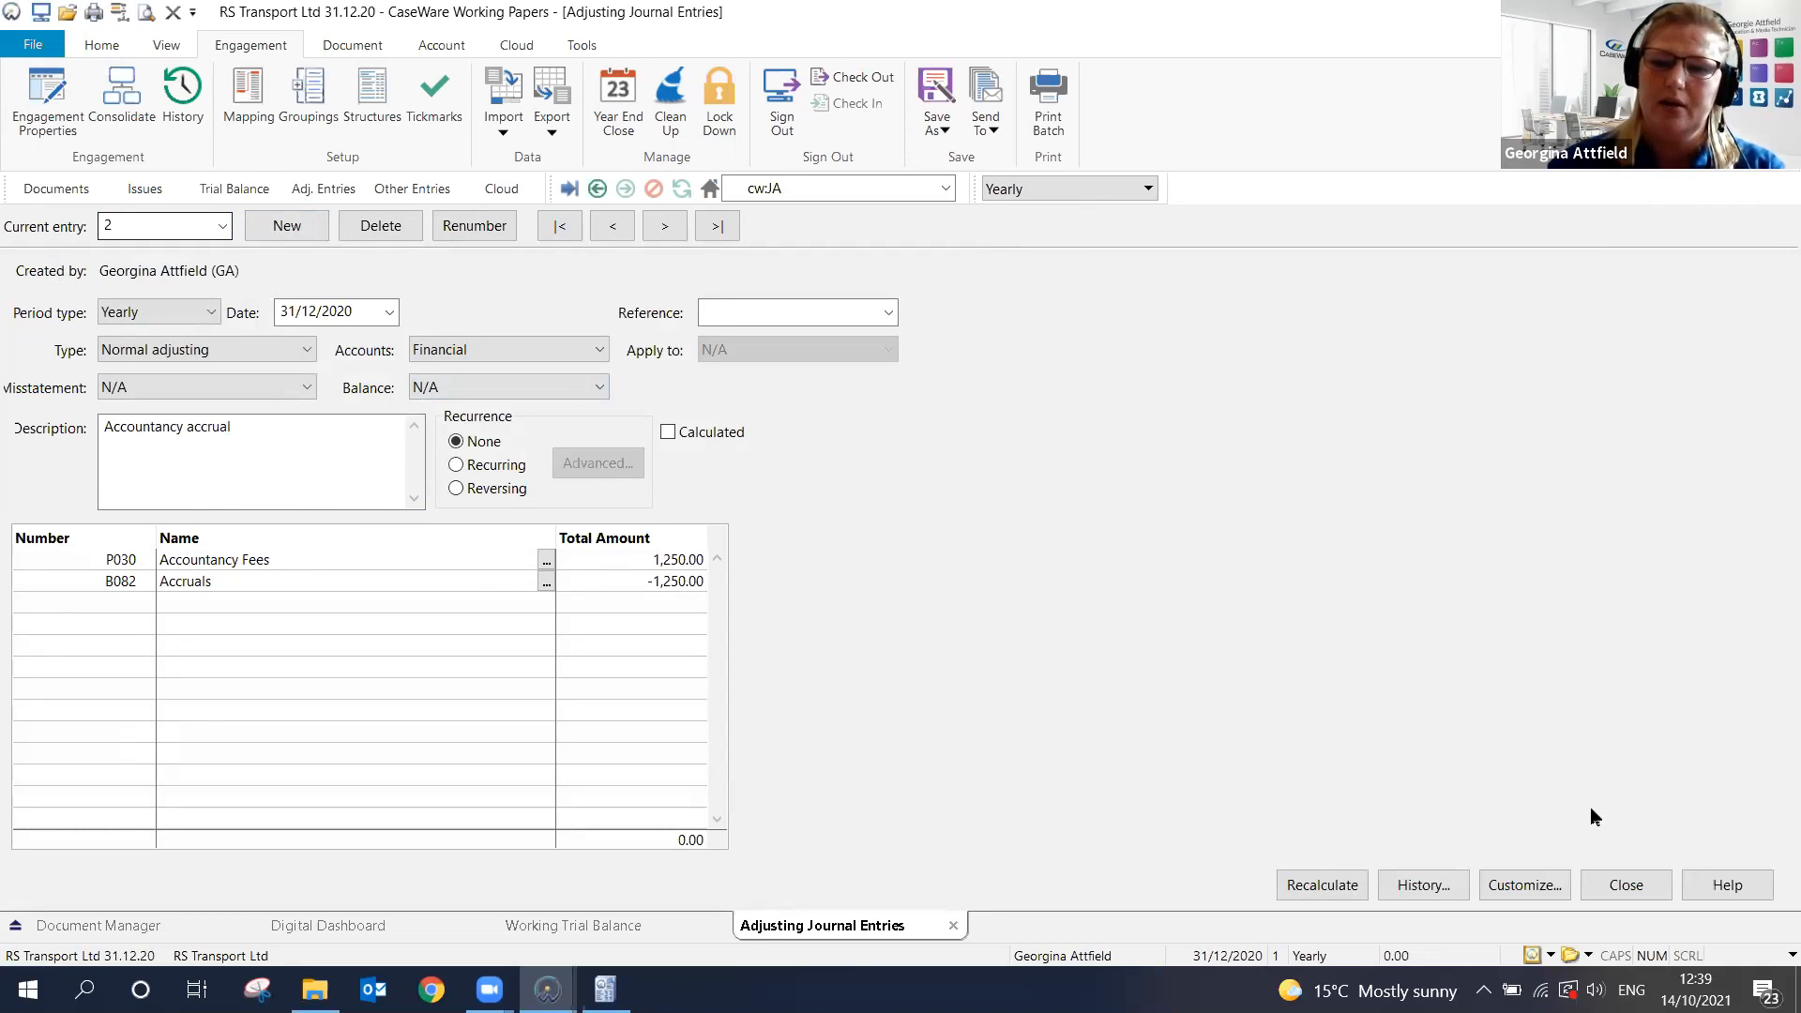
left_click(1626, 887)
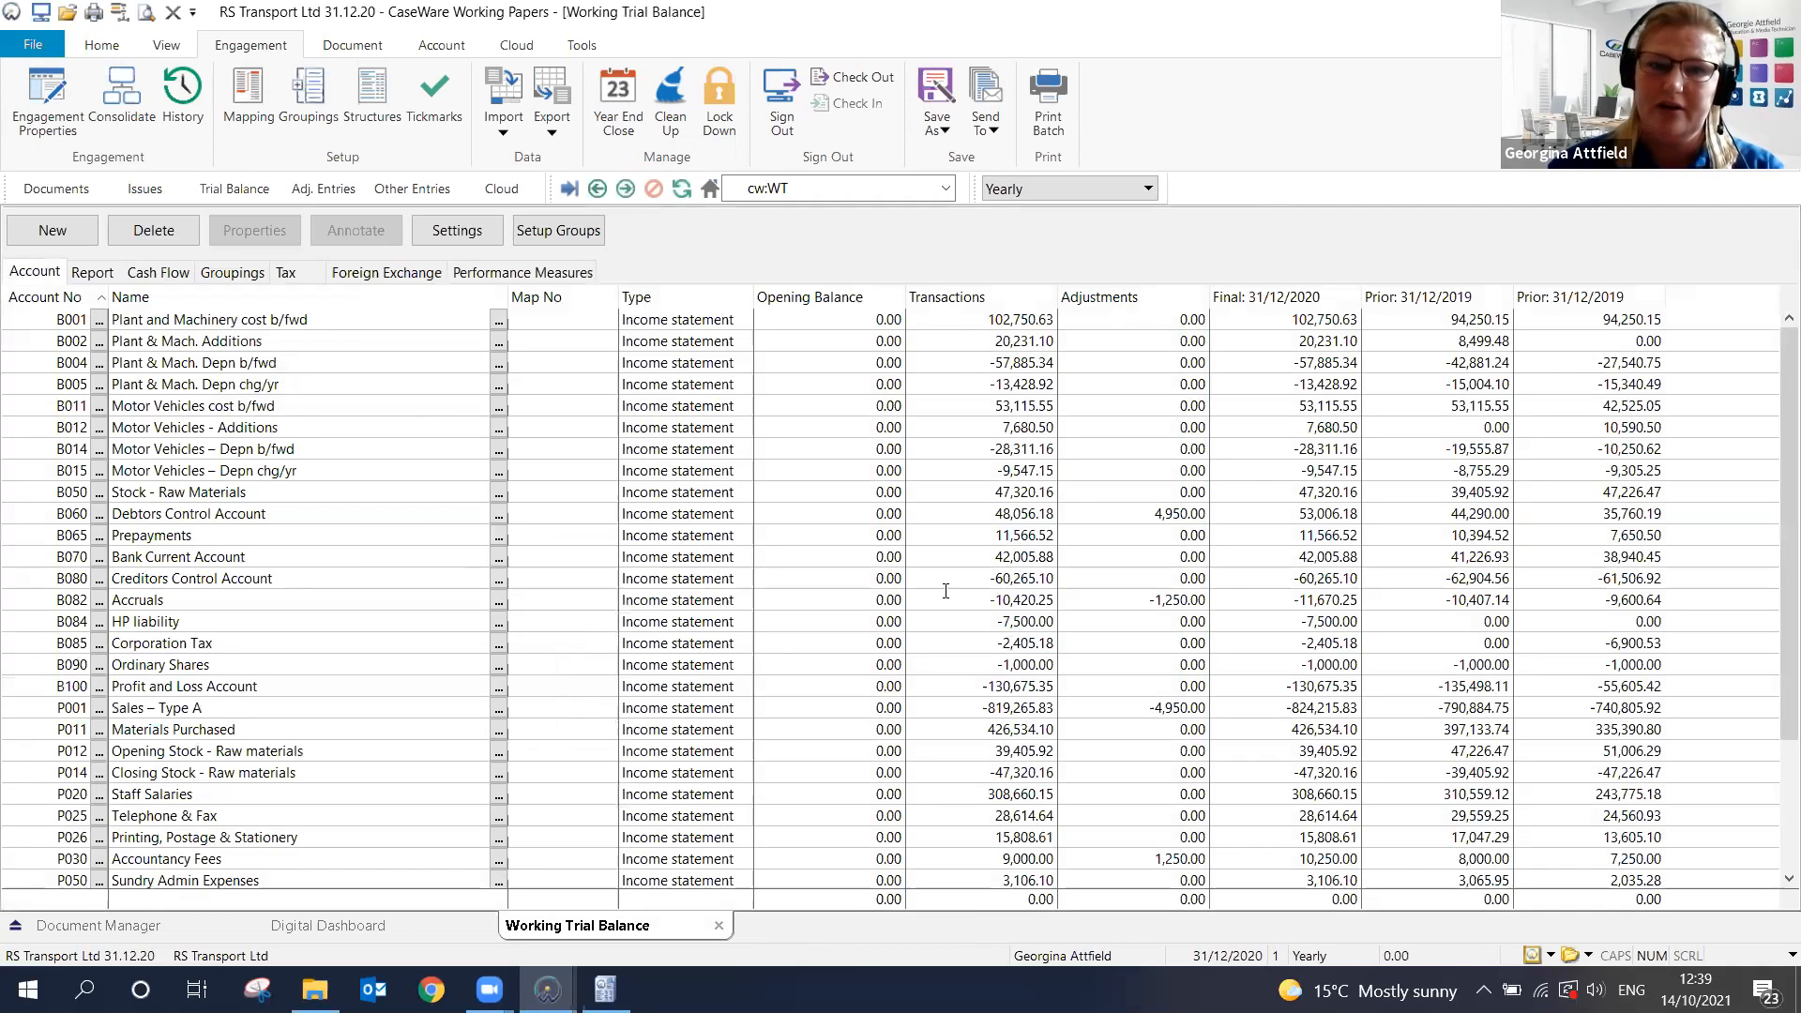
left_click(992, 384)
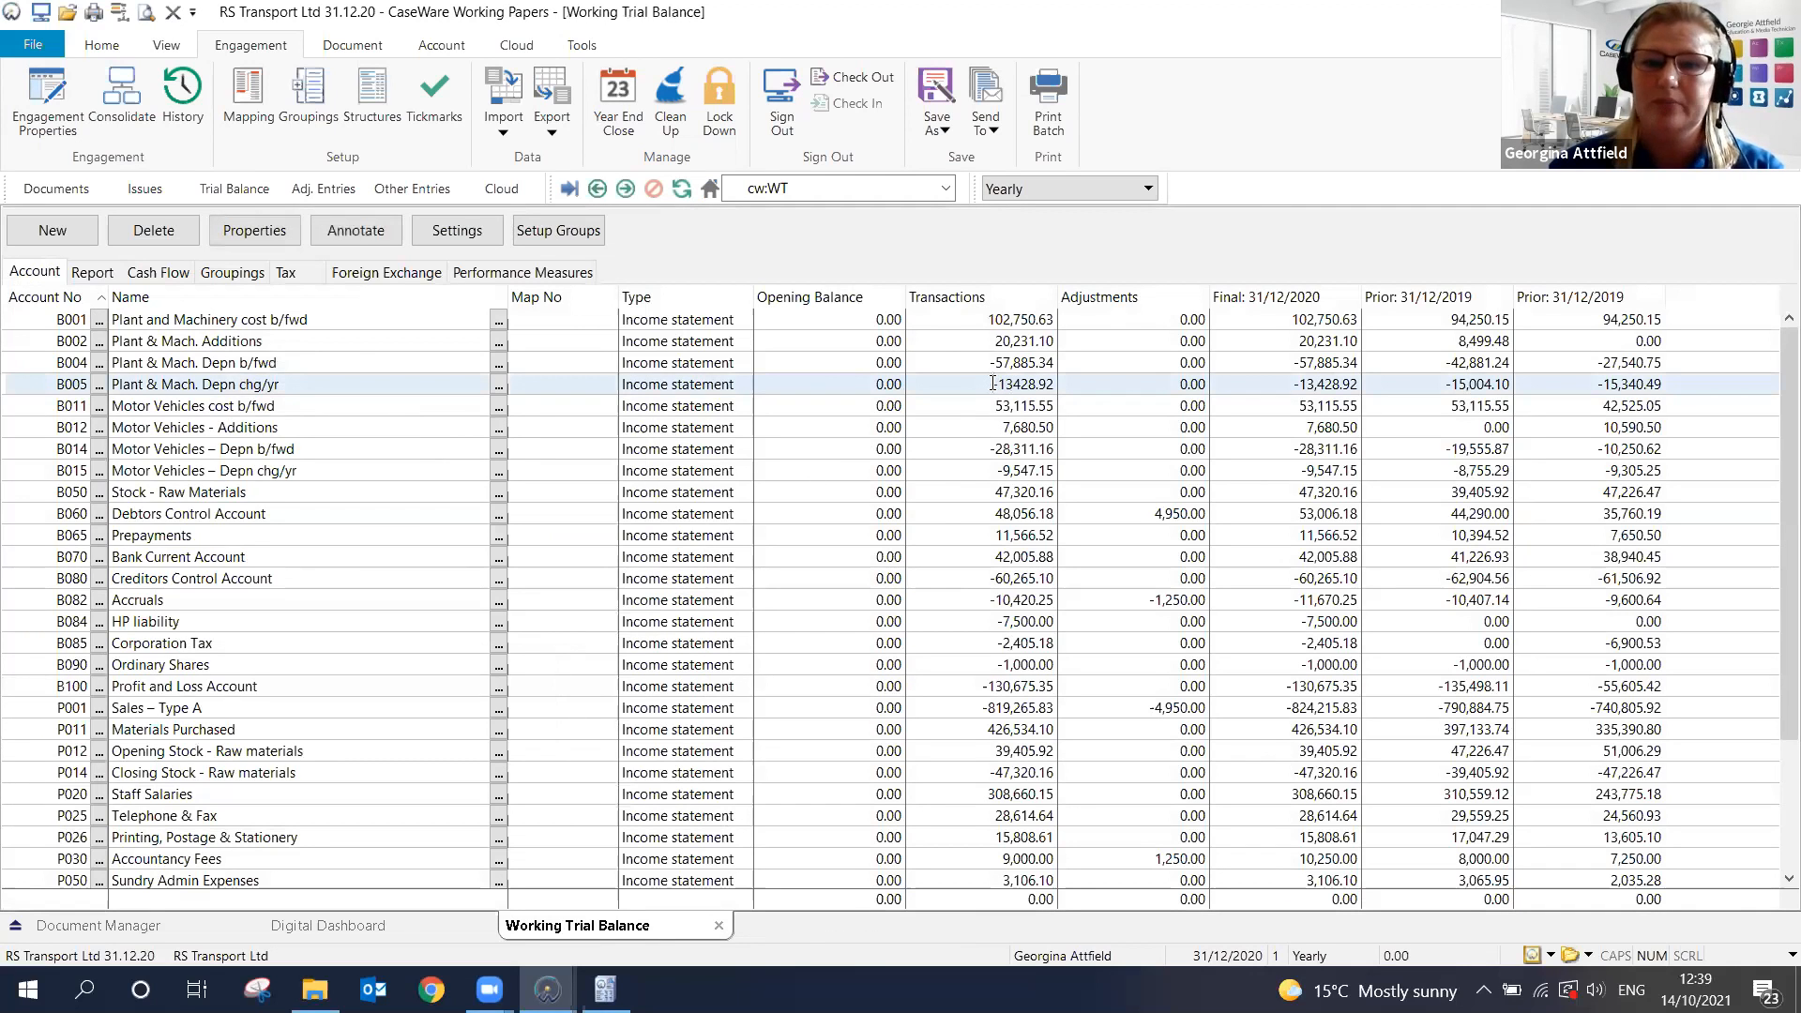